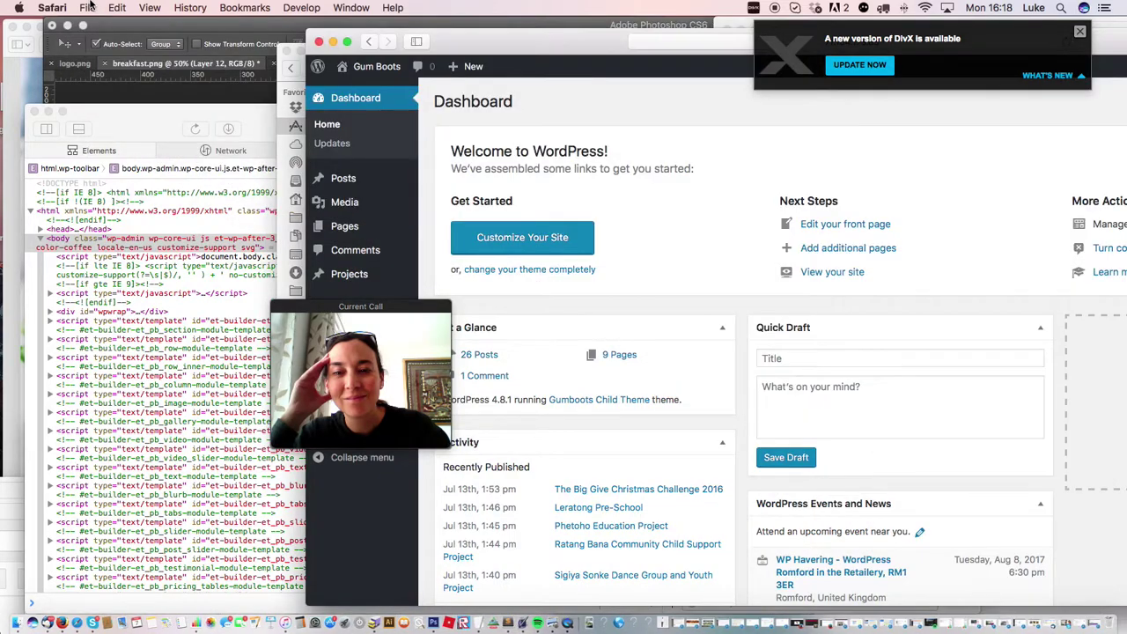
# - Open a new browser window and load the Gum Boots WordPress login page from the address suggestions for "gum"
pyautogui.click(97, 26)
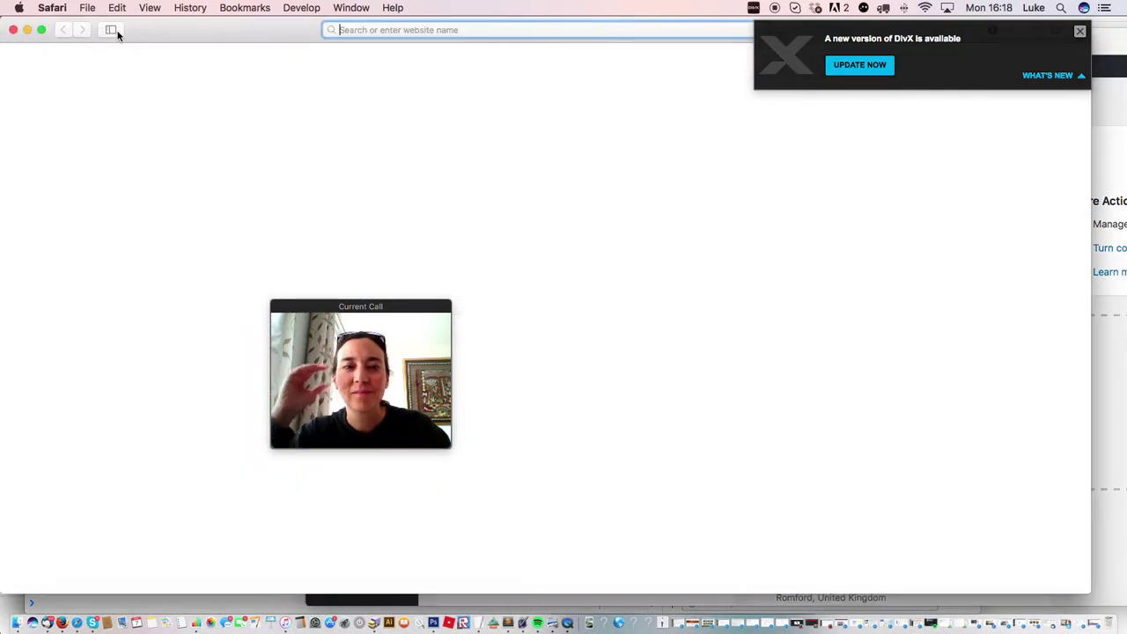
pyautogui.write('gum')
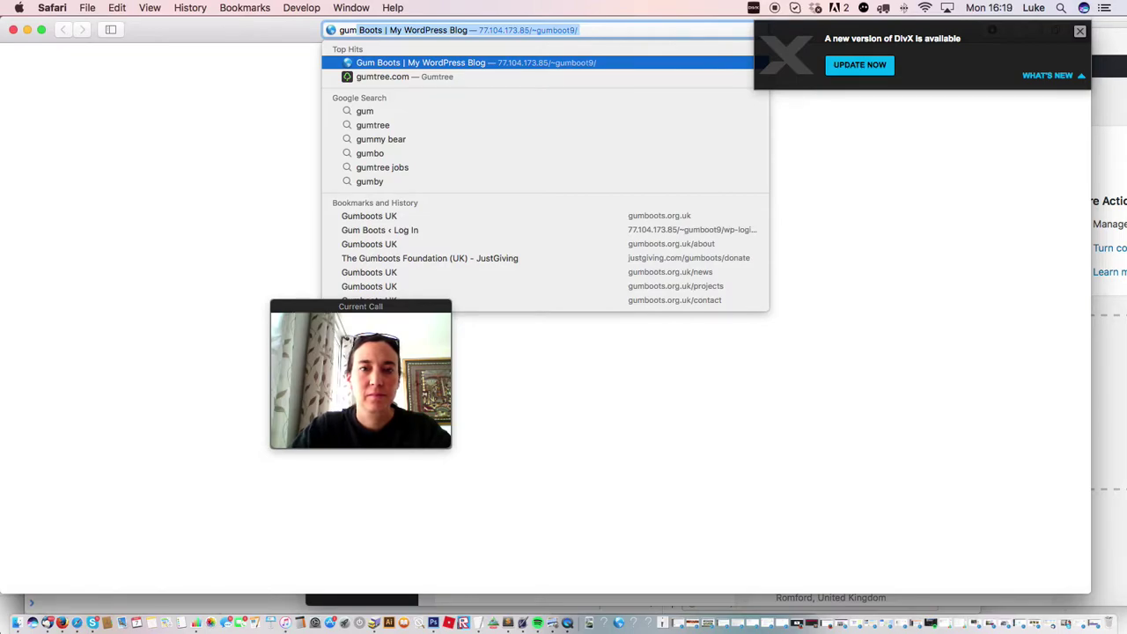
pyautogui.press('Down')
pyautogui.press('Down')
pyautogui.press('Down')
pyautogui.press('Down')
pyautogui.press('Down')
pyautogui.press('Down')
pyautogui.press('Down')
pyautogui.press('Down')
pyautogui.press('Down')
pyautogui.press('Down')
pyautogui.press('Up')
pyautogui.press('Return')
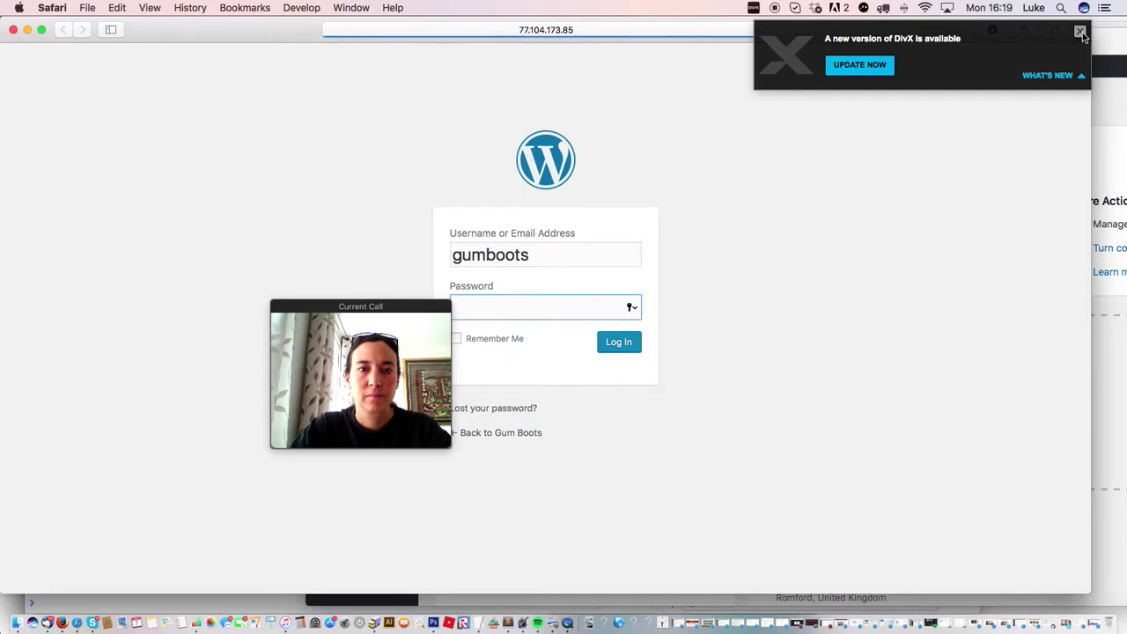
# - Dismiss the DivX update notice and log in to WordPress with the saved username and password
pyautogui.click(1080, 32)
pyautogui.click(545, 254)
pyautogui.click(532, 280)
pyautogui.click(624, 345)
# - Switch to the Skype call, start sharing the entire screen, and minimise the Skype window
pyautogui.click(369, 387)
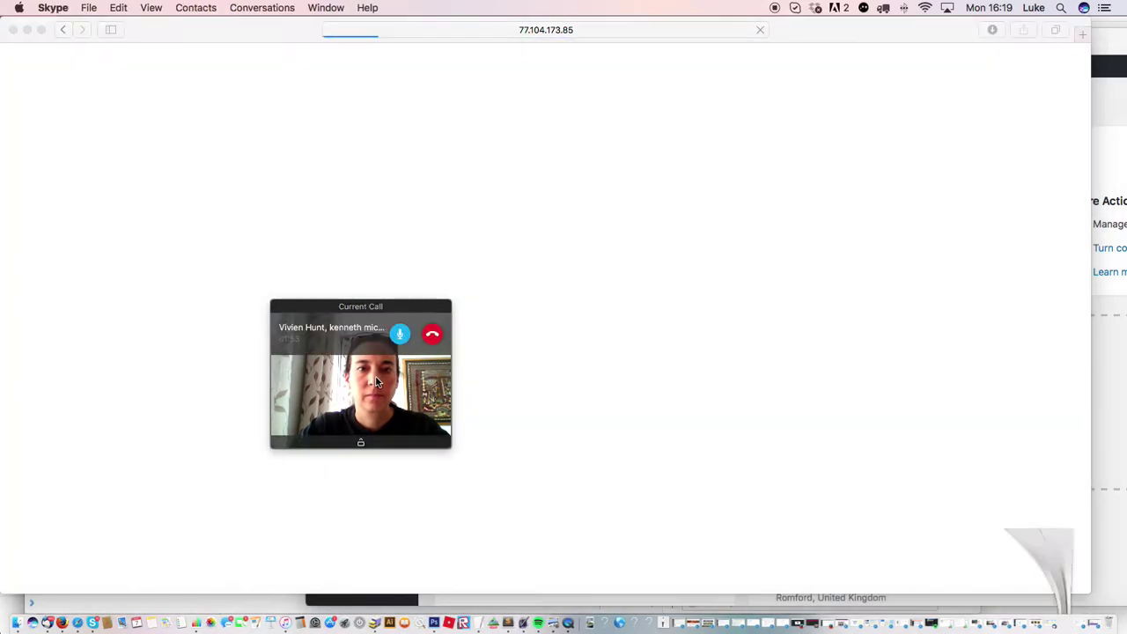
pyautogui.click(683, 564)
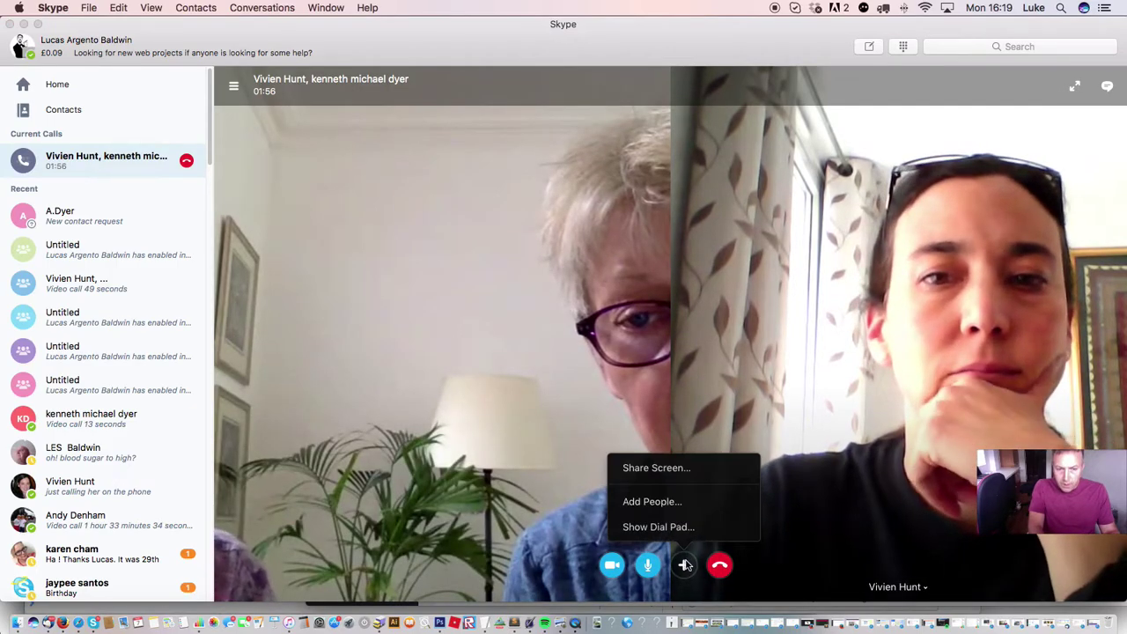
pyautogui.click(673, 468)
pyautogui.click(729, 478)
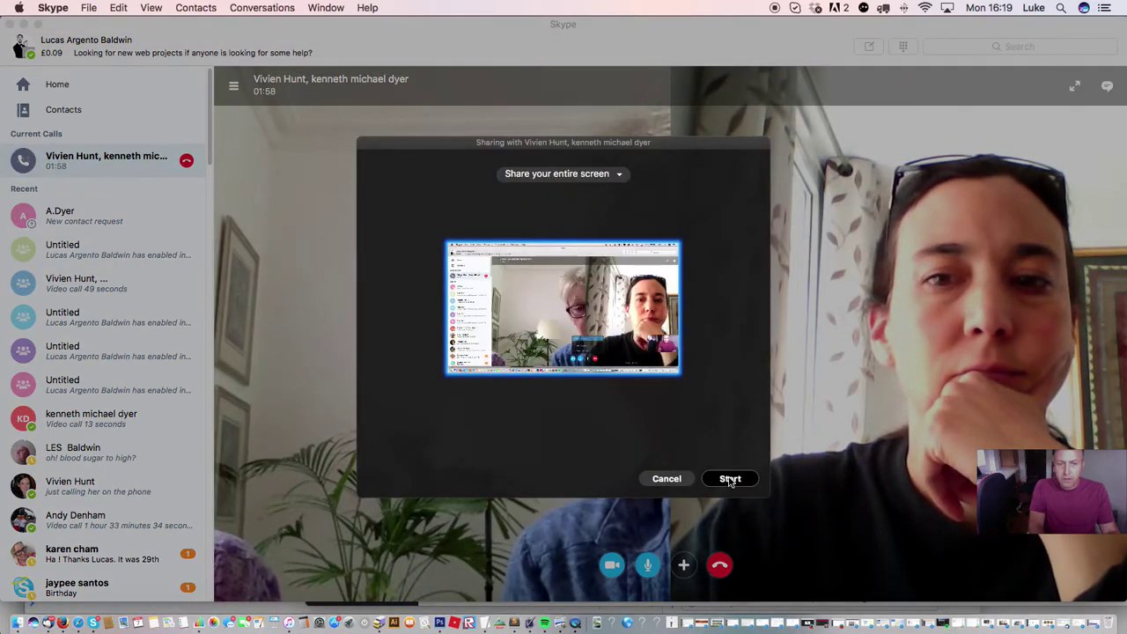
pyautogui.click(24, 24)
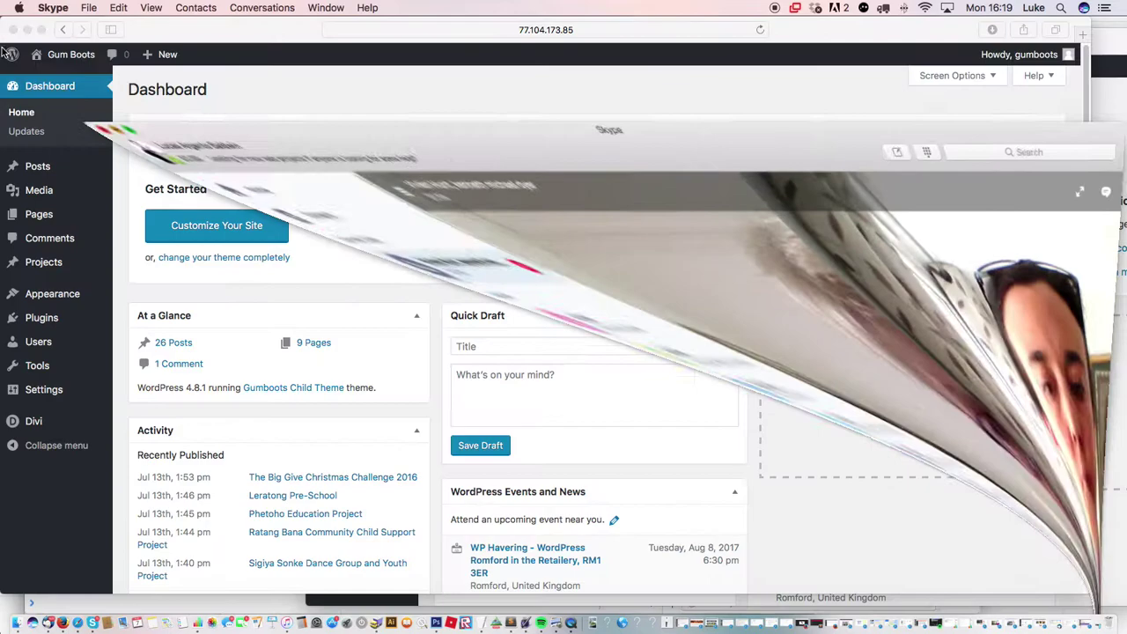
# - Copy the full wp-admin address of the Gum Boots dashboard and load it in a new browser window
pyautogui.moveTo(21, 61)
pyautogui.moveTo(165, 29); pyautogui.dragTo(185, 29)
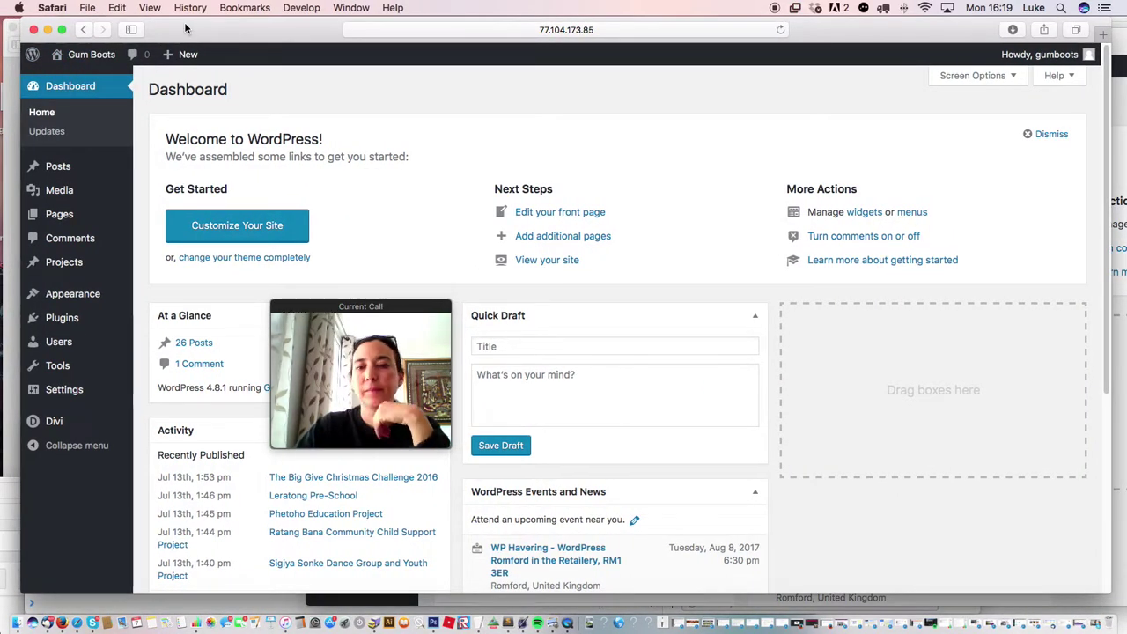
pyautogui.click(593, 29)
pyautogui.click(593, 29)
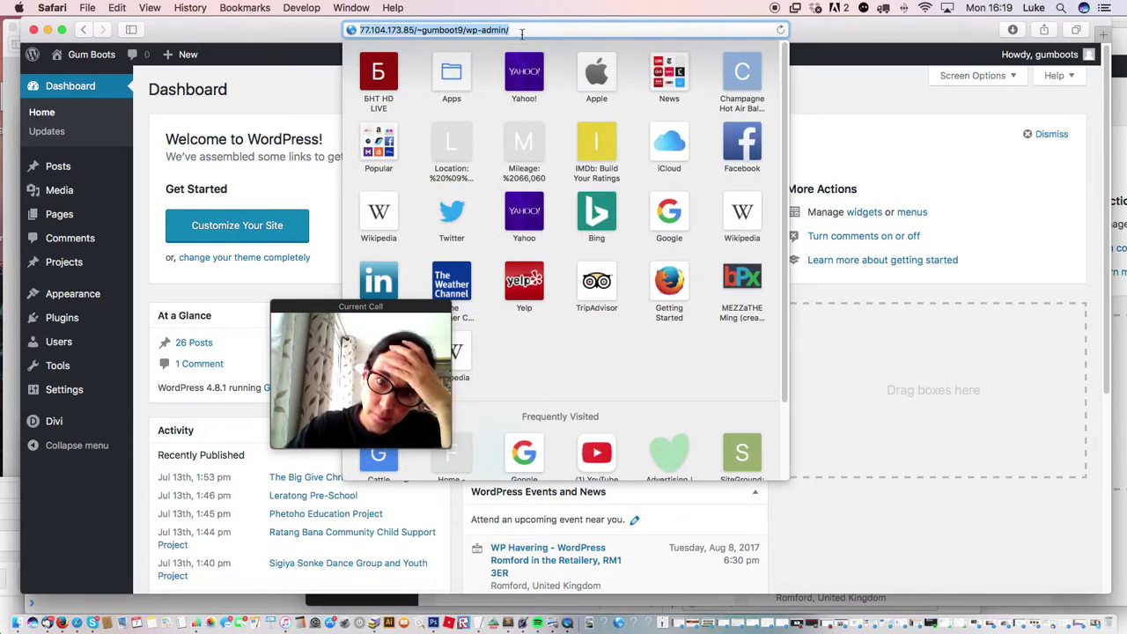
pyautogui.click(520, 30)
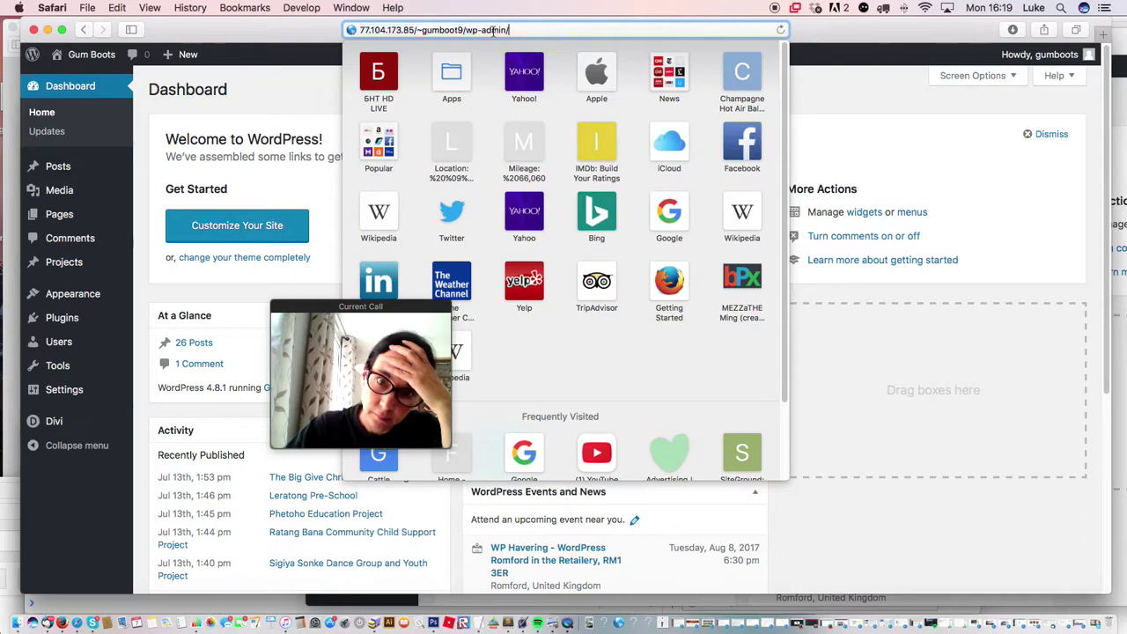
pyautogui.keyDown('shift'); pyautogui.click(360, 23); pyautogui.keyUp('shift')
pyautogui.press('super+c')
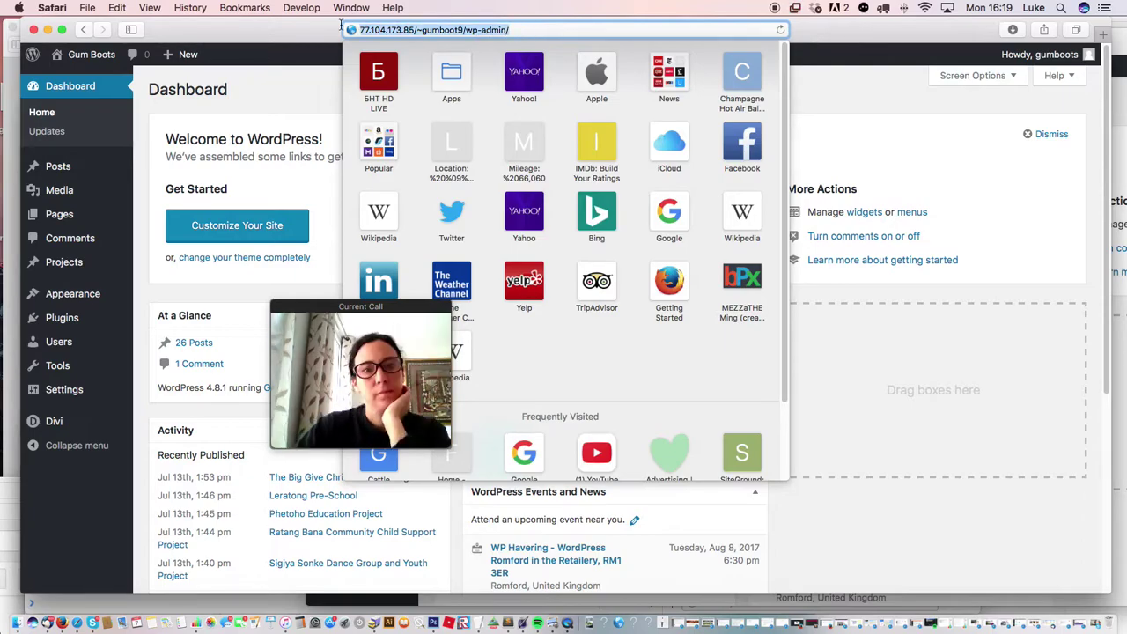
pyautogui.click(87, 8)
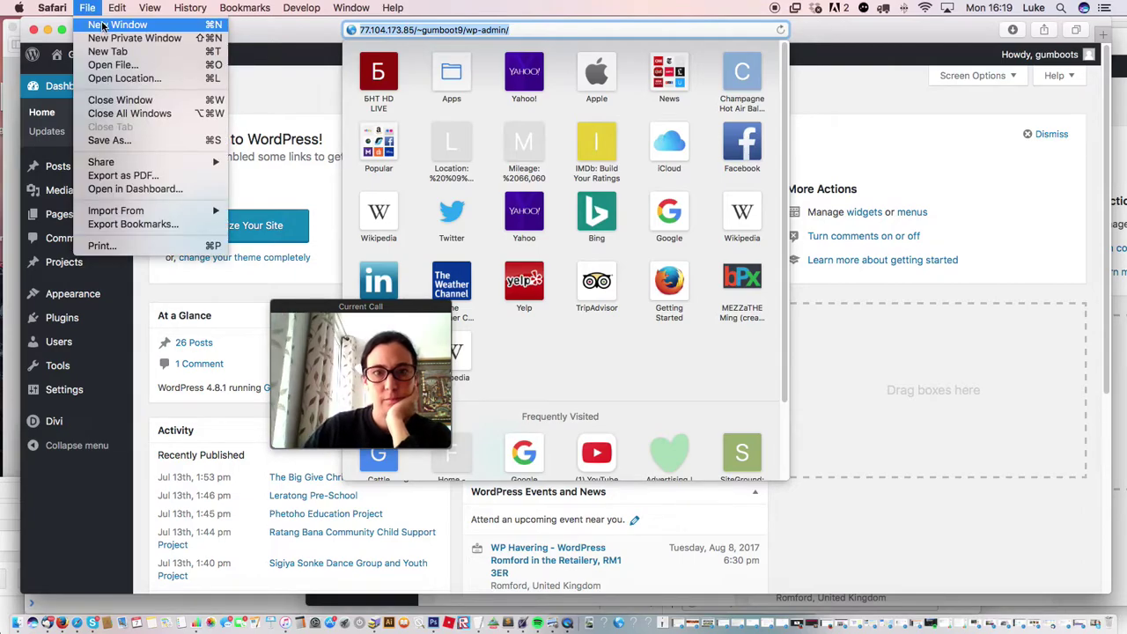
pyautogui.click(104, 27)
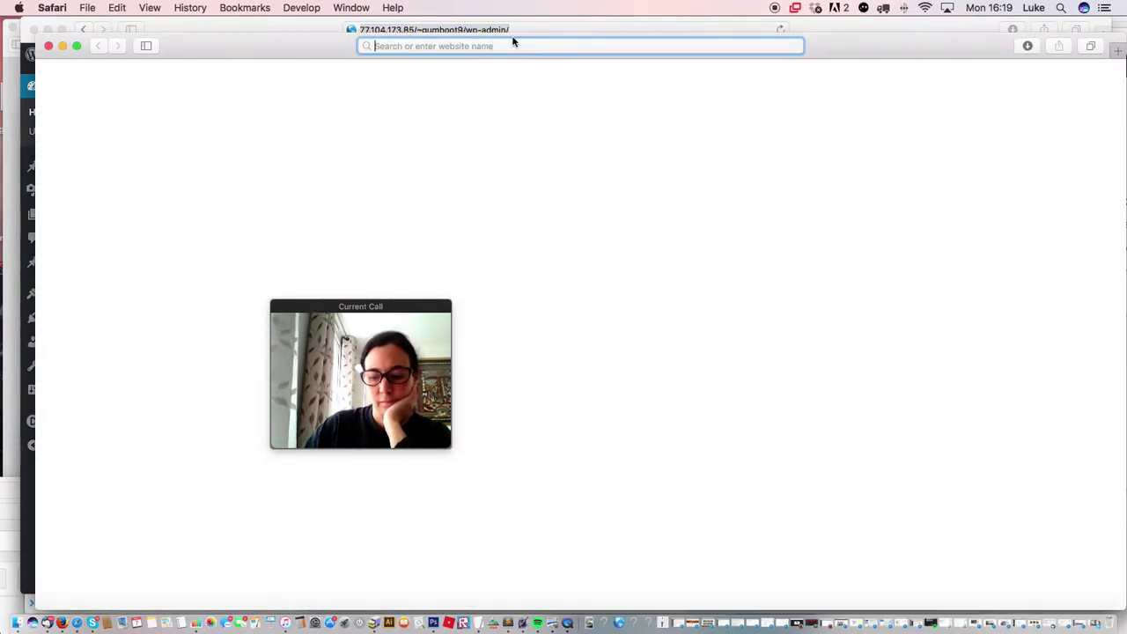
pyautogui.press('super+v')
pyautogui.press('Return')
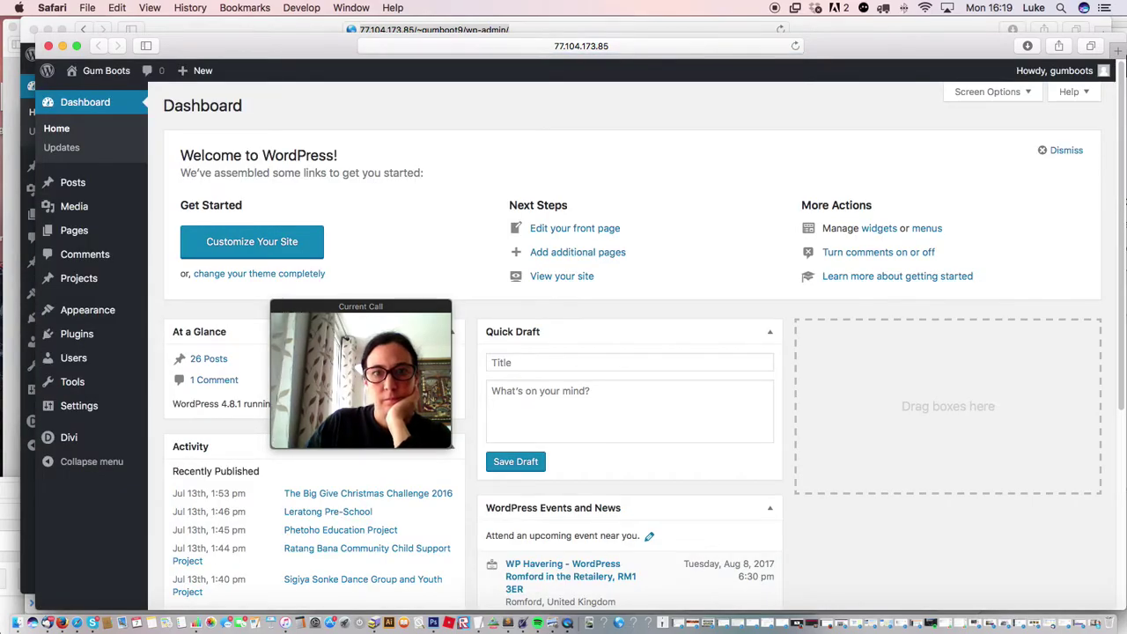
# - Log out of WordPress and log back in with the saved username and password
pyautogui.moveTo(1053, 70)
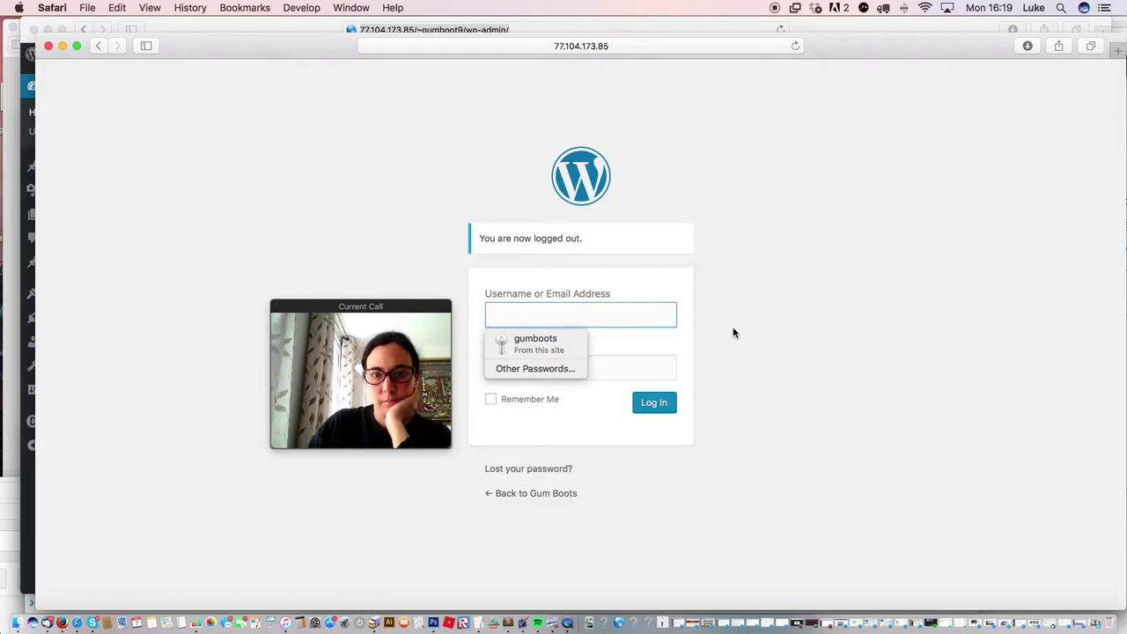
pyautogui.moveTo(332, 311); pyautogui.dragTo(160, 283)
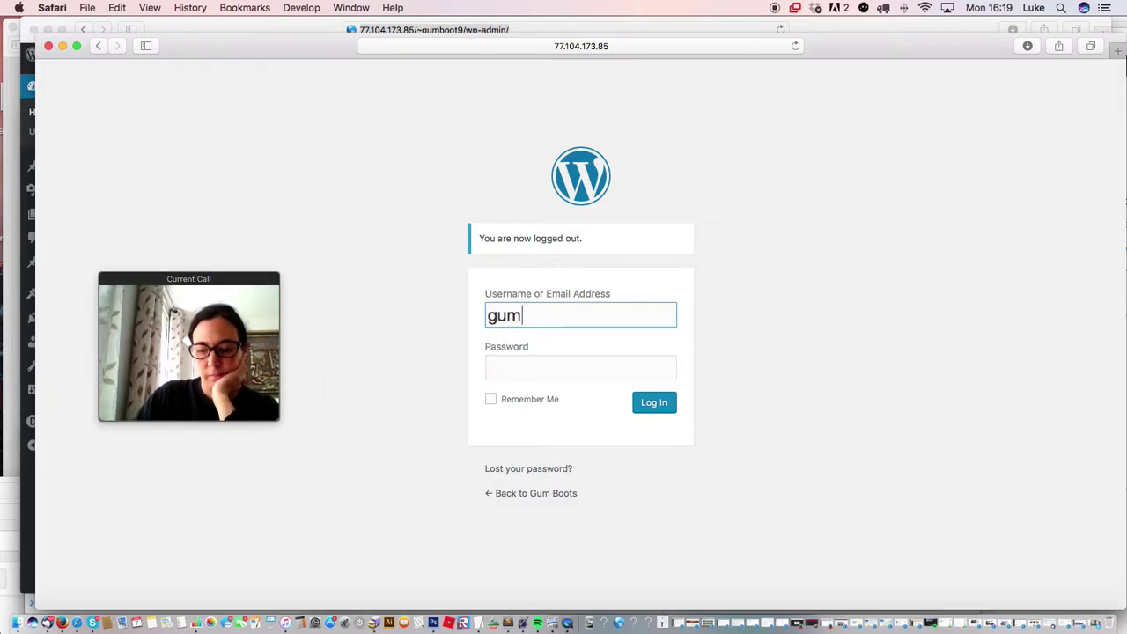
pyautogui.write('gum')
pyautogui.click(528, 345)
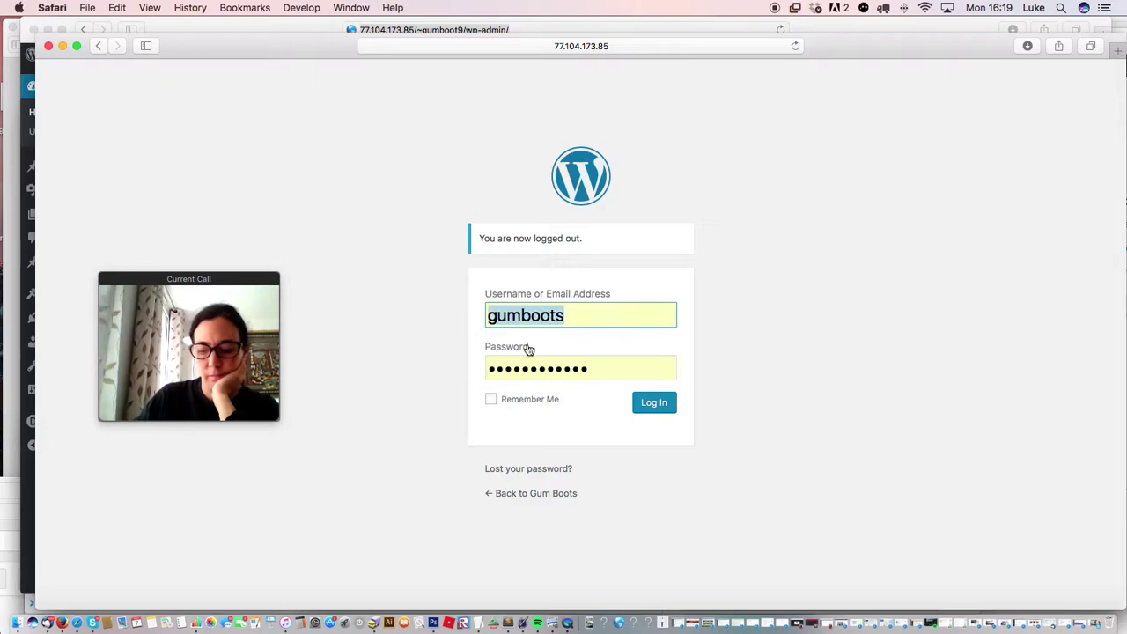
pyautogui.click(662, 407)
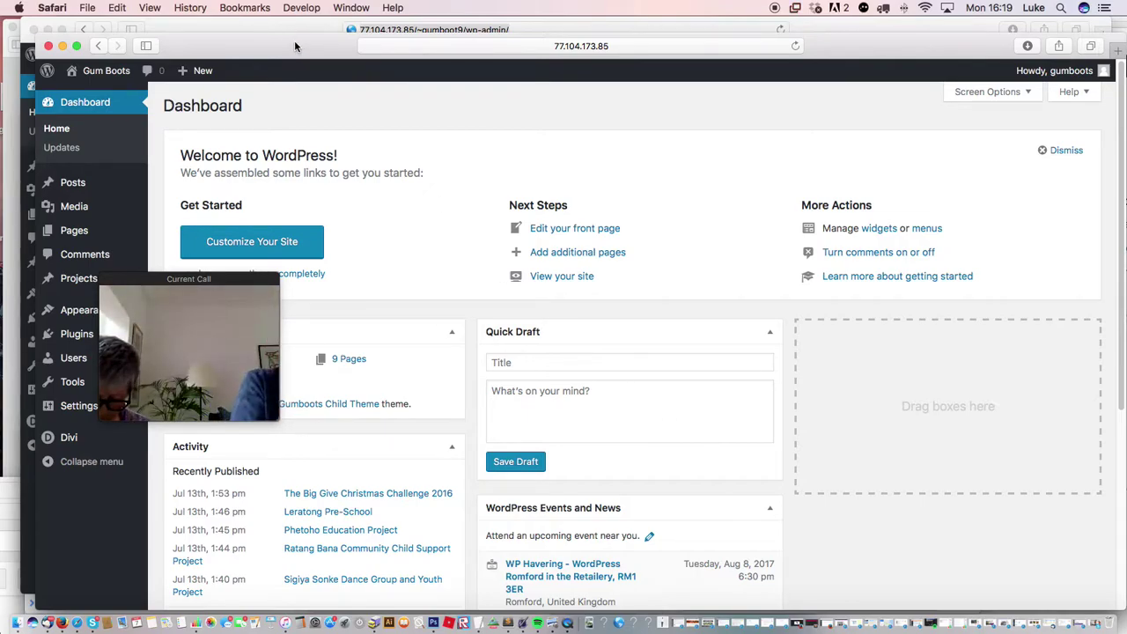
# - Move the dashboard window beside the other one and look over the Posts, Media and Pages entries of the admin menu
pyautogui.moveTo(277, 46); pyautogui.dragTo(571, 51)
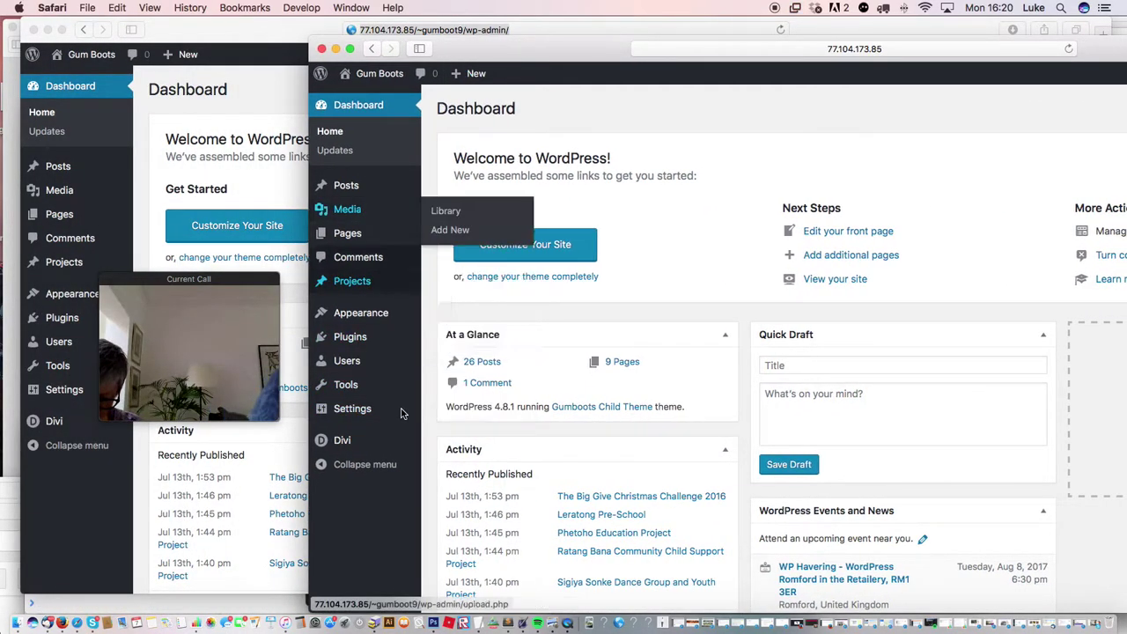
pyautogui.moveTo(403, 415)
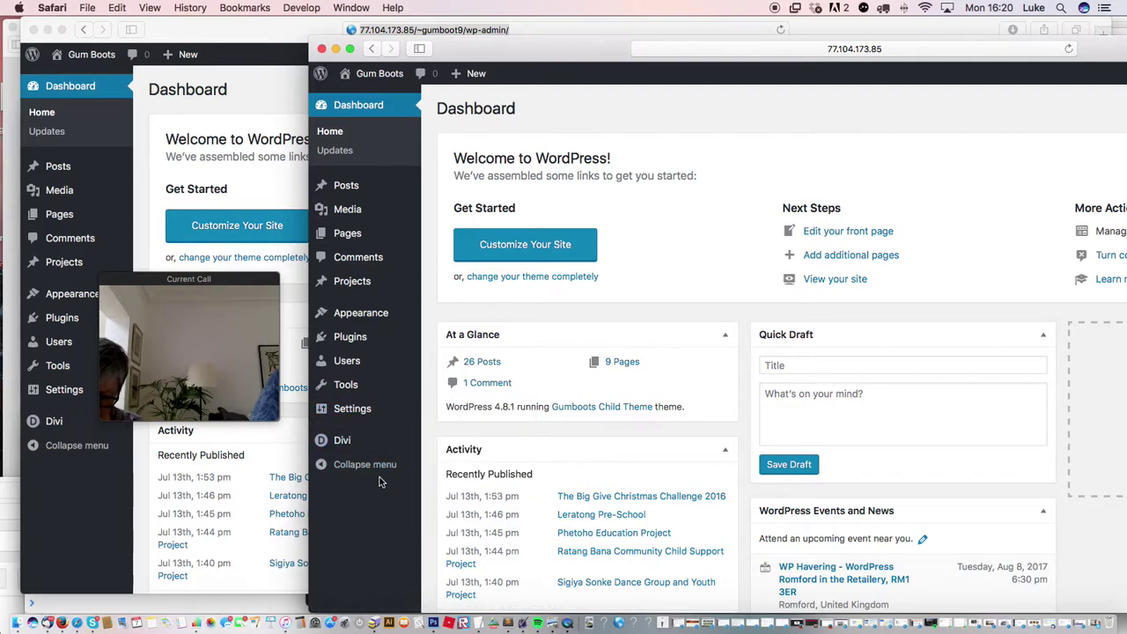
pyautogui.moveTo(367, 185)
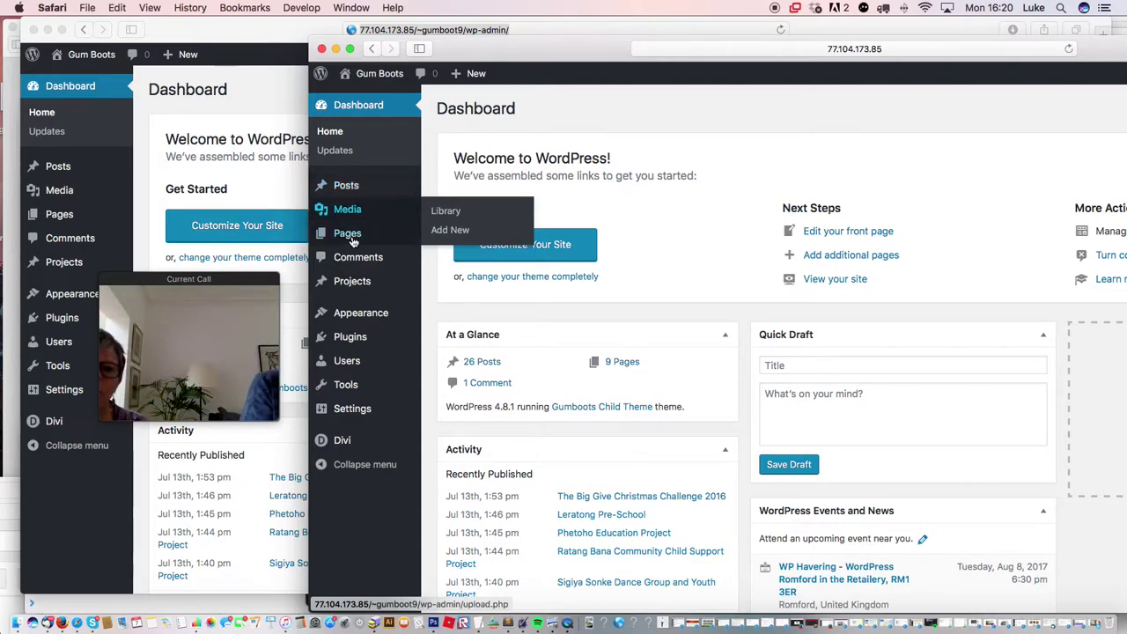
pyautogui.moveTo(351, 239)
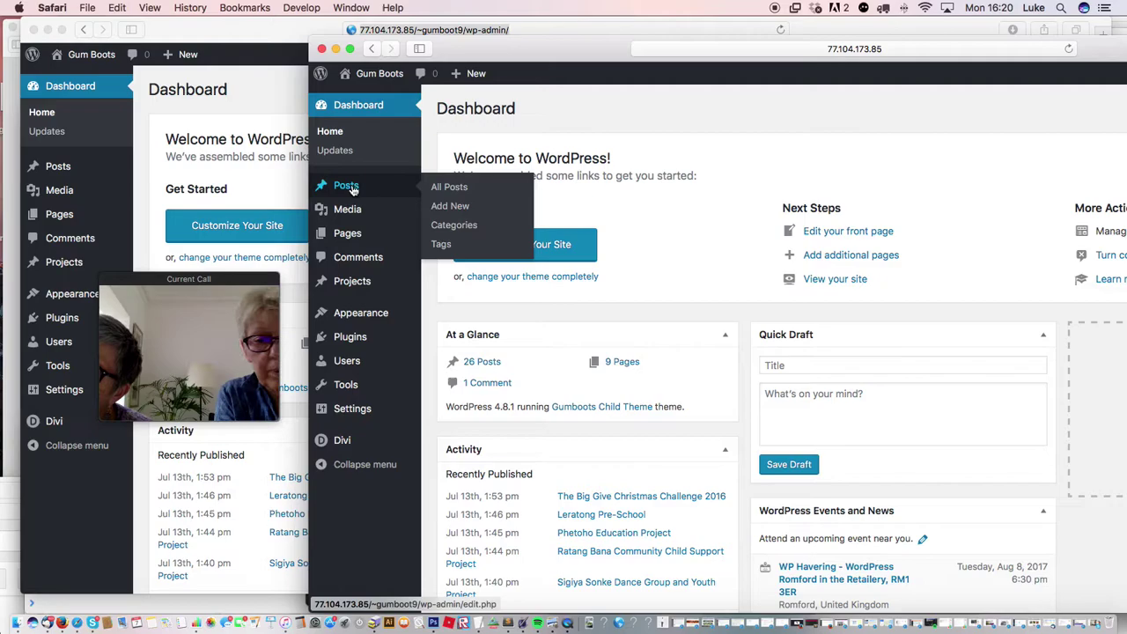
# - Try to open the server root in the other dashboard window by shortening its address to 77.104.173.85/
pyautogui.click(279, 32)
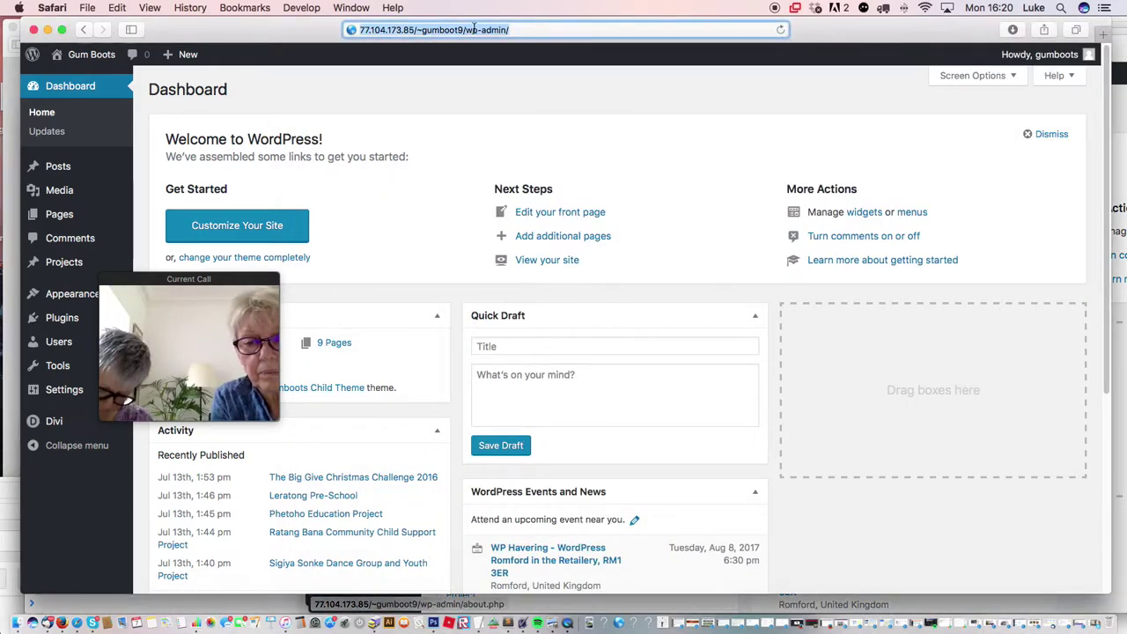
pyautogui.click(438, 29)
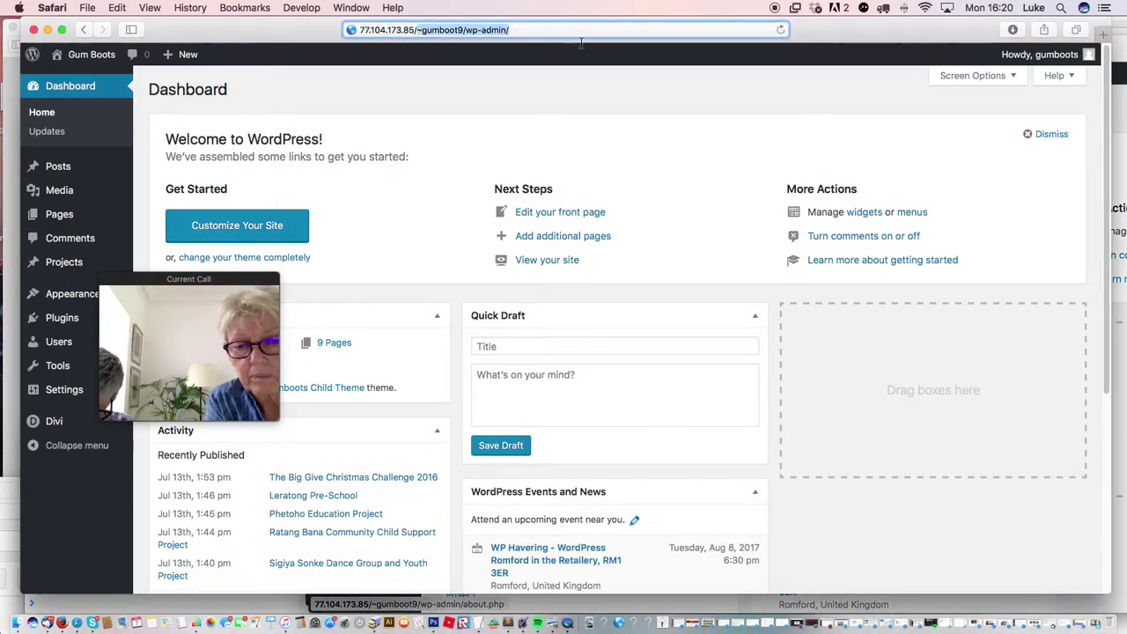
pyautogui.press('BackSpace')
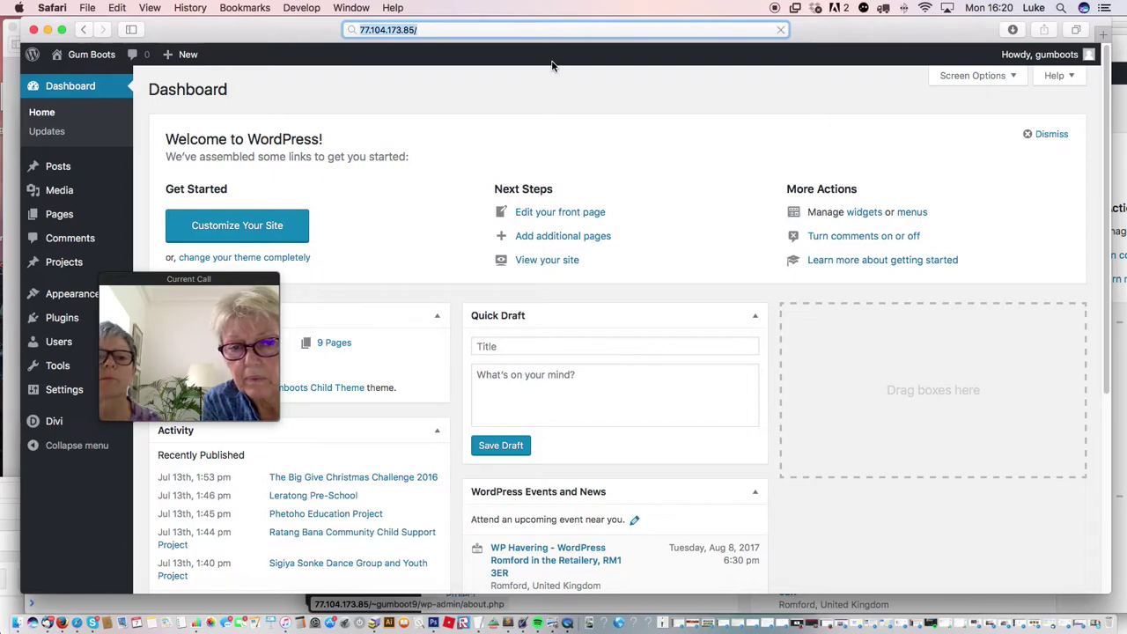
pyautogui.press('Return')
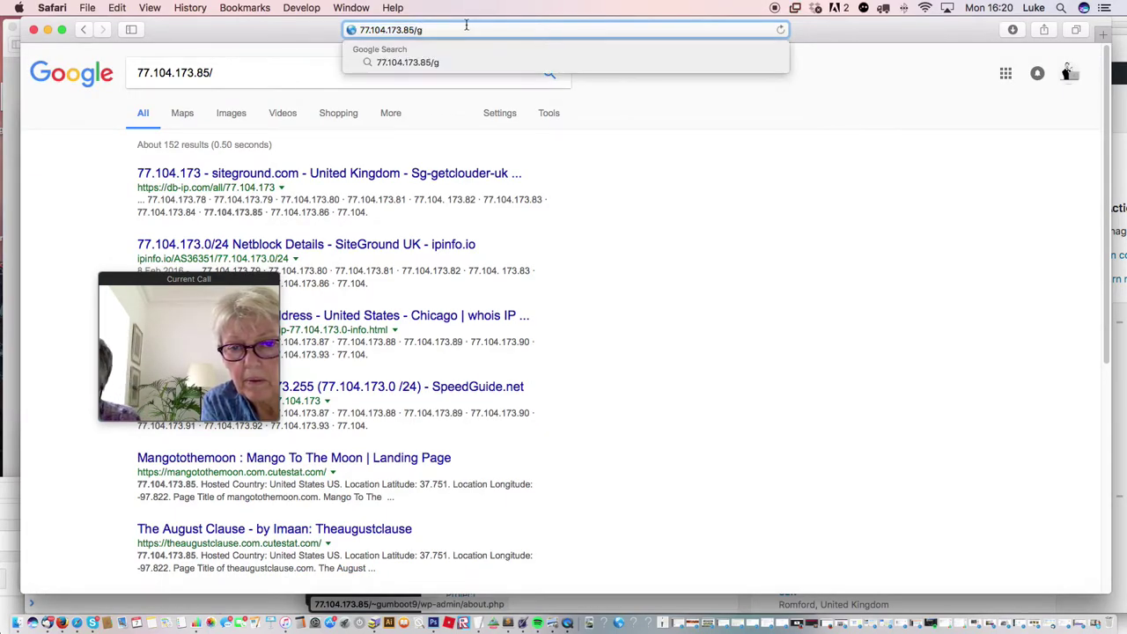
pyautogui.press('BackSpace')
pyautogui.press('BackSpace')
pyautogui.press('BackSpace')
pyautogui.press('BackSpace')
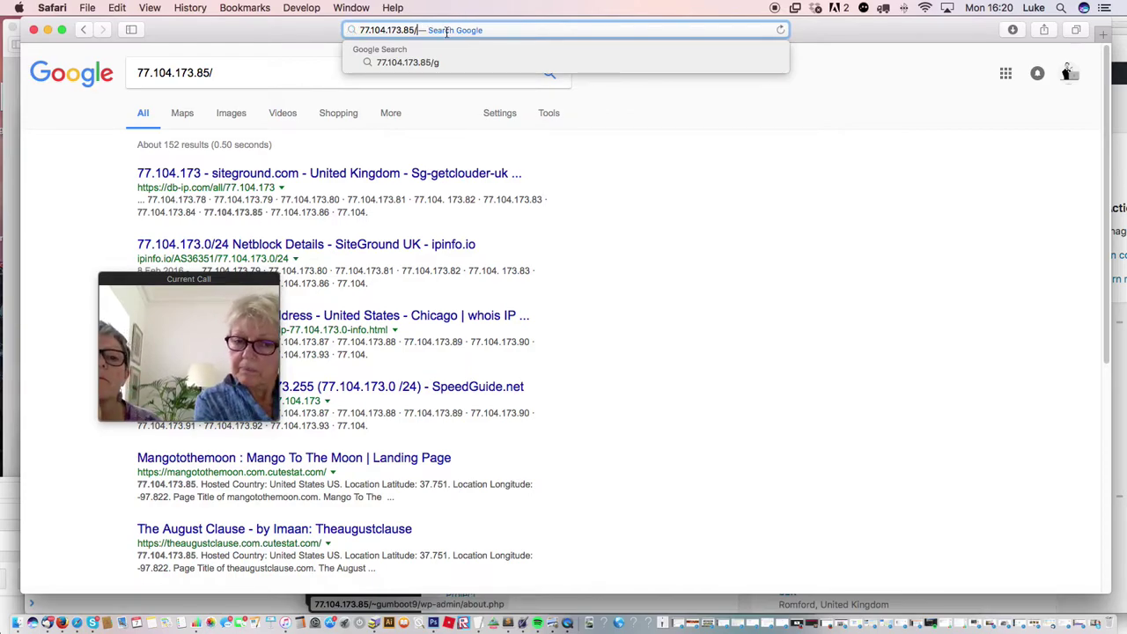
# - Open the public Gum Boots site, 77.104.173.85/~gumboot9/, from the address suggestions for "gum"
pyautogui.press('super+a')
pyautogui.write('gum')
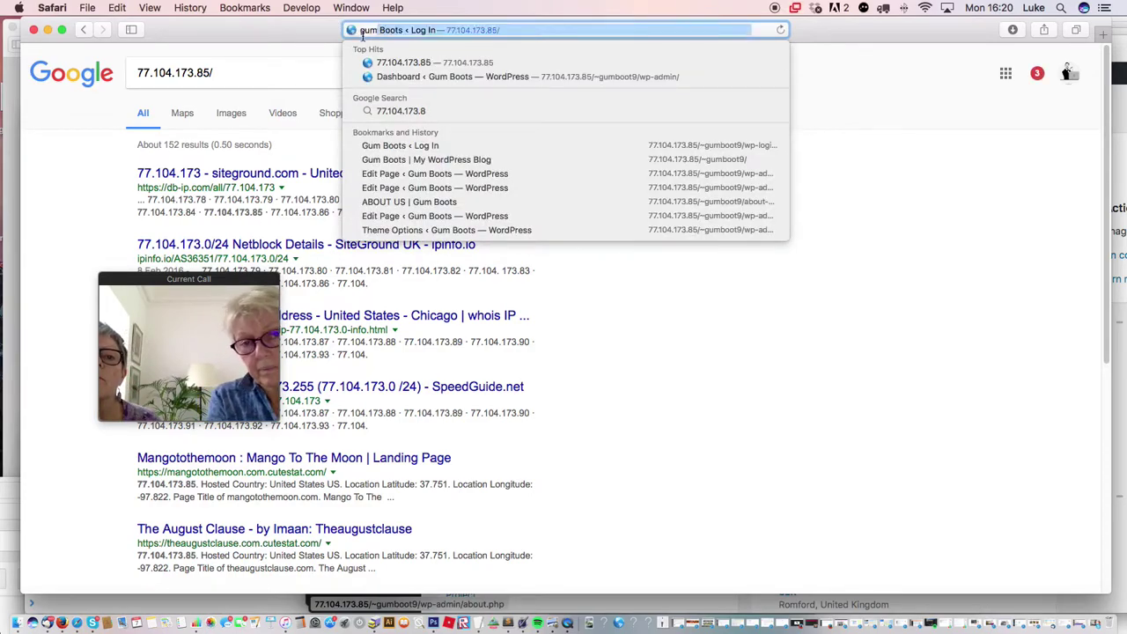
pyautogui.press('Down')
pyautogui.press('Down')
pyautogui.press('Down')
pyautogui.press('Down')
pyautogui.press('Down')
pyautogui.press('Down')
pyautogui.press('Down')
pyautogui.press('Down')
pyautogui.press('Down')
pyautogui.press('Down')
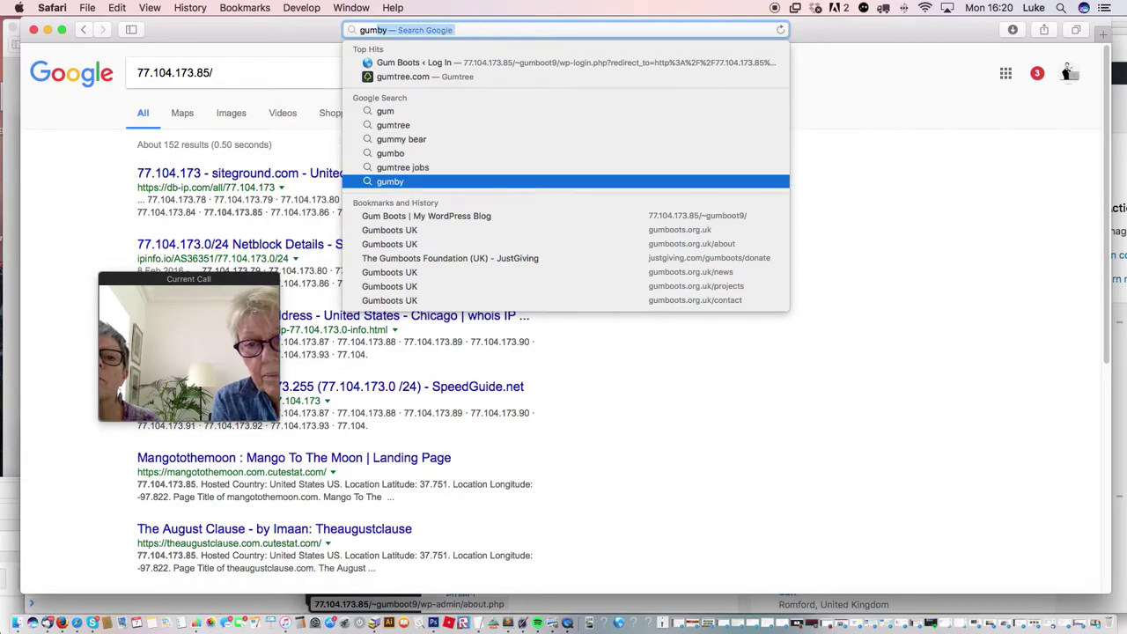
pyautogui.press('Up')
pyautogui.press('Up')
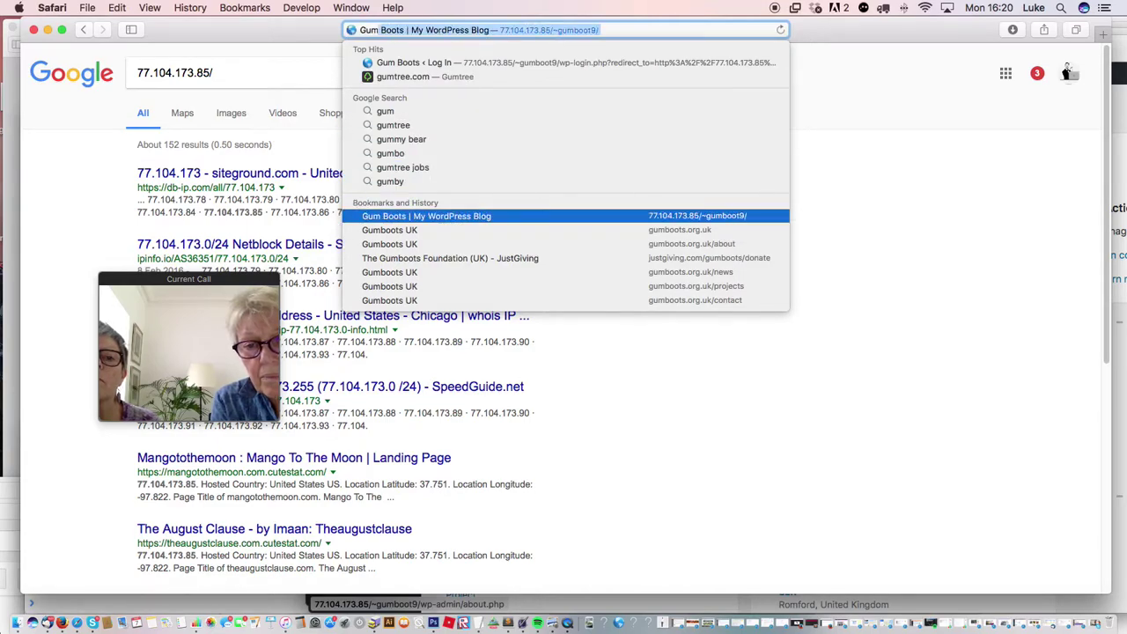
pyautogui.press('Return')
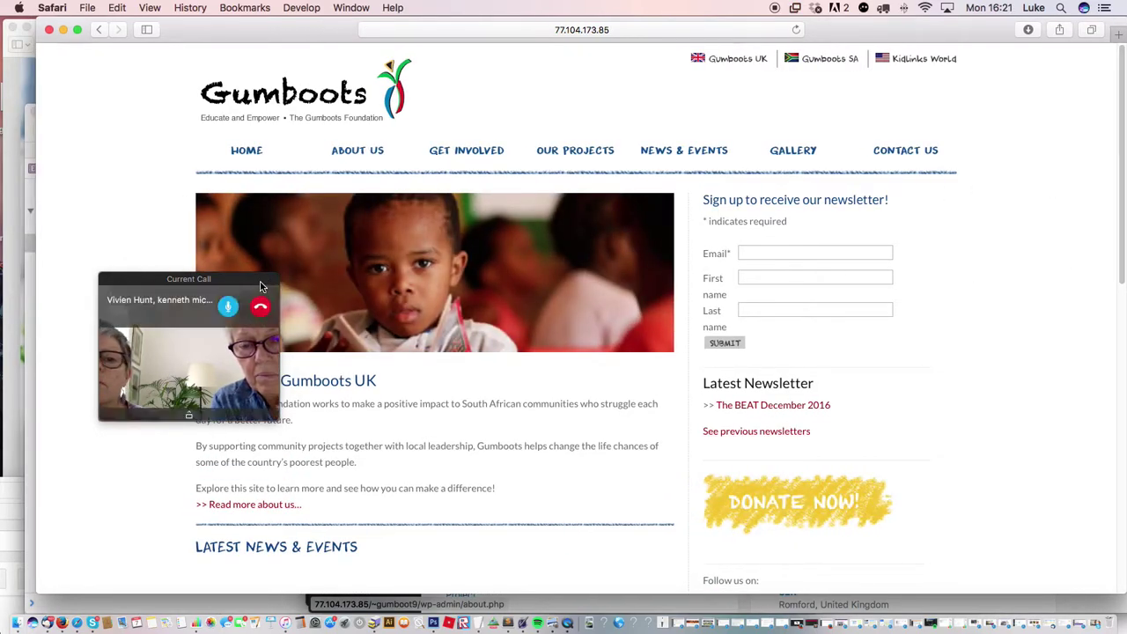
# - Move the call preview off the page content and look over the homepage's welcome text and Latest News & Events section
pyautogui.moveTo(253, 277); pyautogui.dragTo(161, 177)
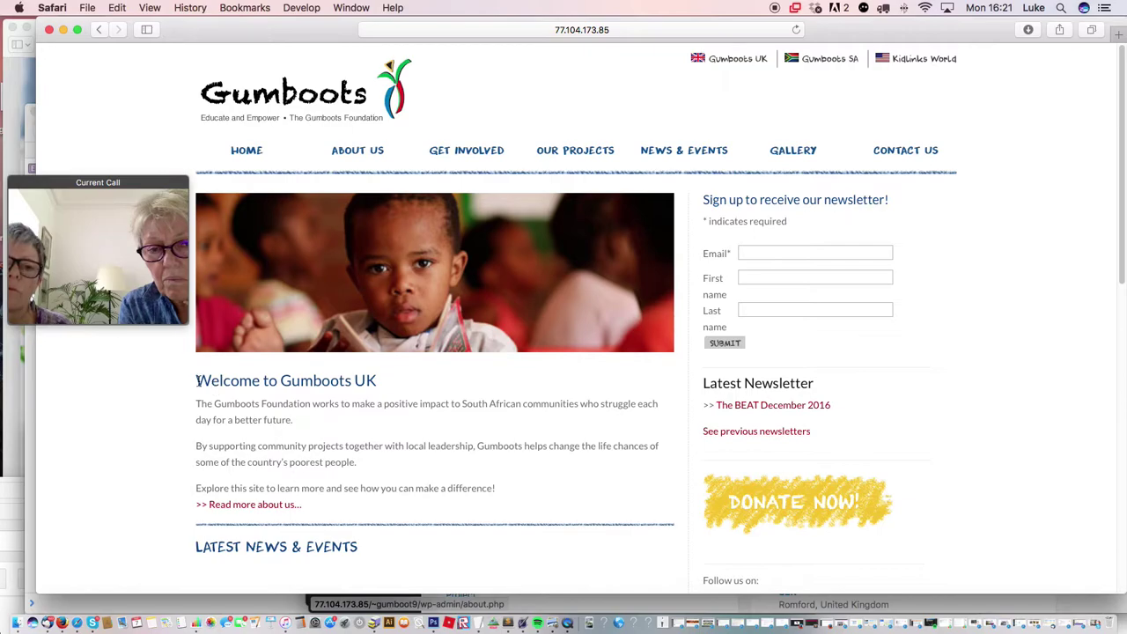
pyautogui.moveTo(195, 380); pyautogui.dragTo(339, 368)
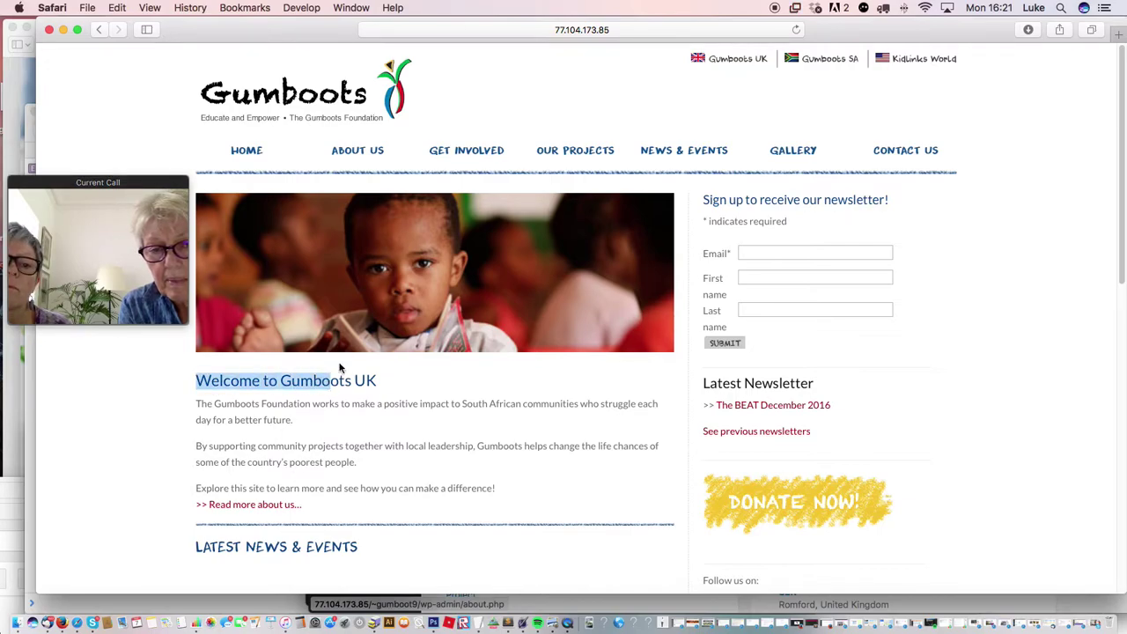
pyautogui.click(273, 414)
pyautogui.moveTo(197, 381); pyautogui.dragTo(501, 505)
pyautogui.moveTo(1121, 233); pyautogui.dragTo(1113, 375)
pyautogui.scroll(-5, 1114, 375)
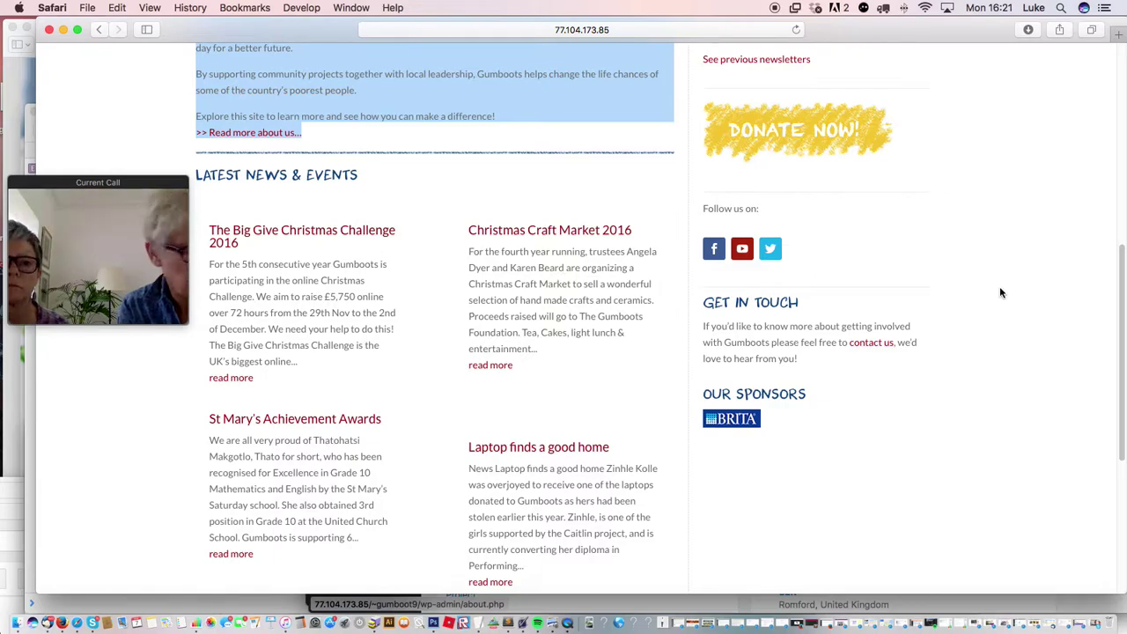
pyautogui.scroll(10, 1112, 88)
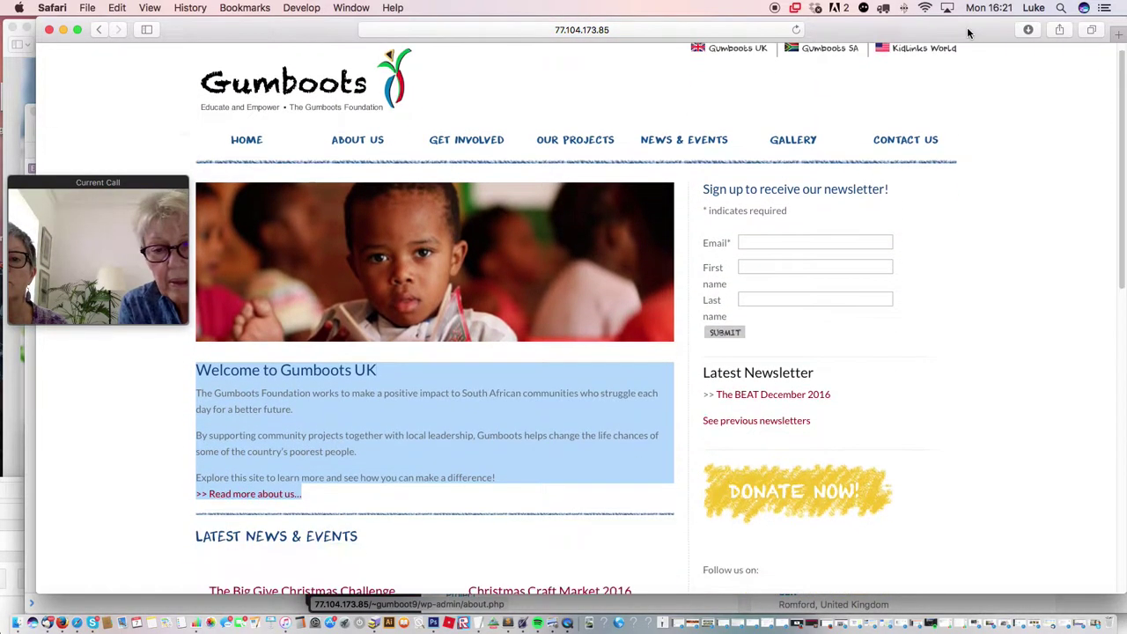
# - Move the public site window aside and open the dashboard's Pages list, logging in again with the saved username and password
pyautogui.moveTo(933, 19); pyautogui.dragTo(893, 276)
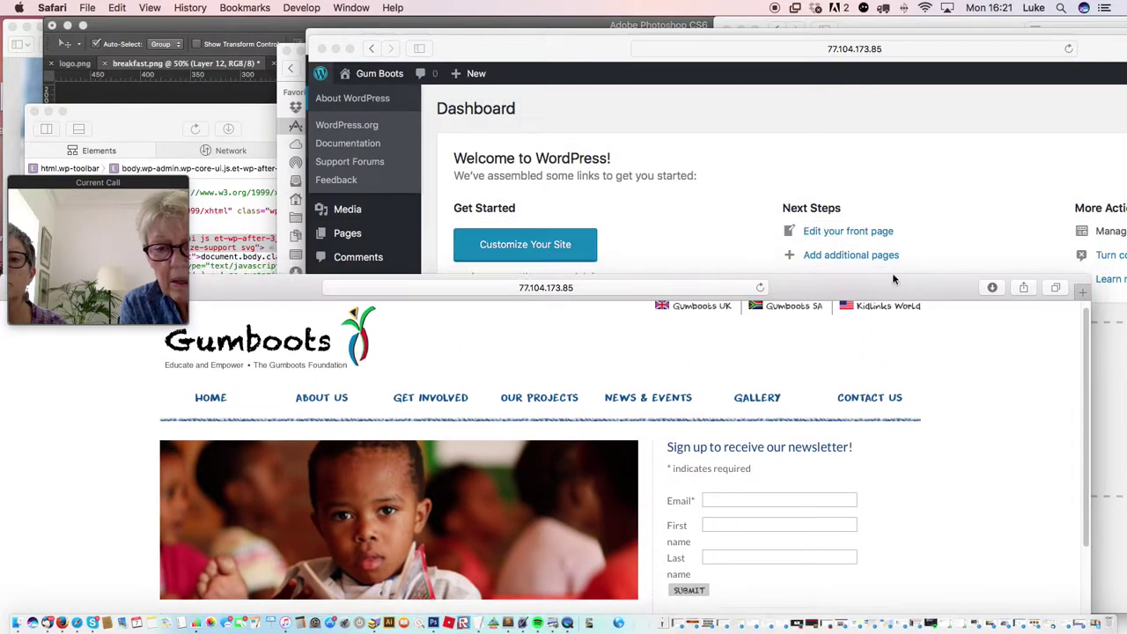
pyautogui.moveTo(604, 44); pyautogui.dragTo(543, 8)
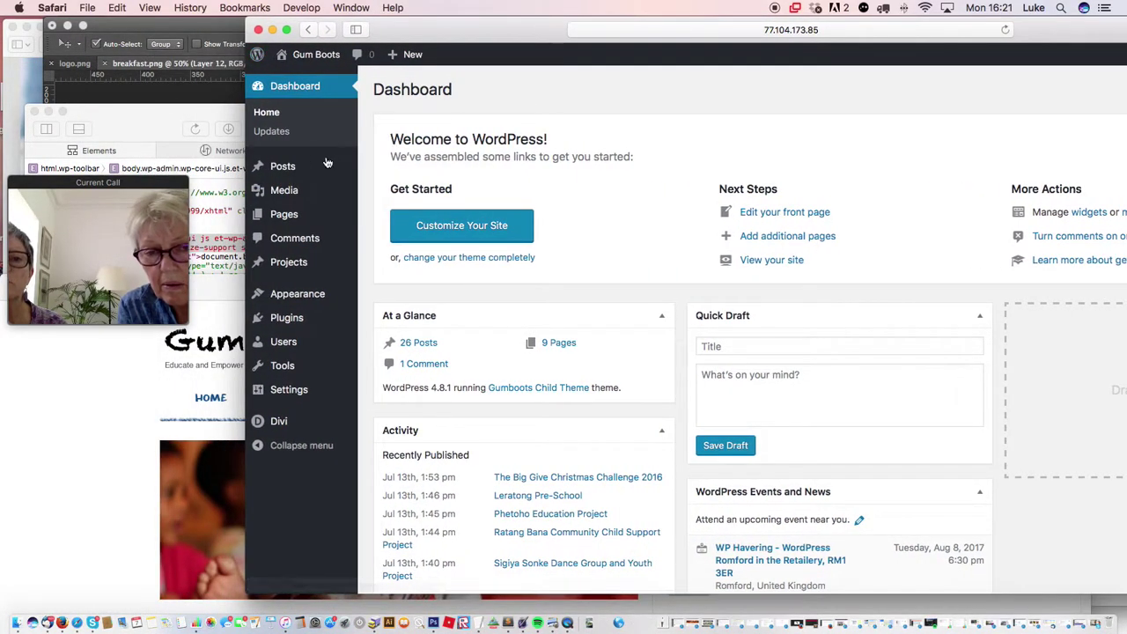
pyautogui.moveTo(291, 219)
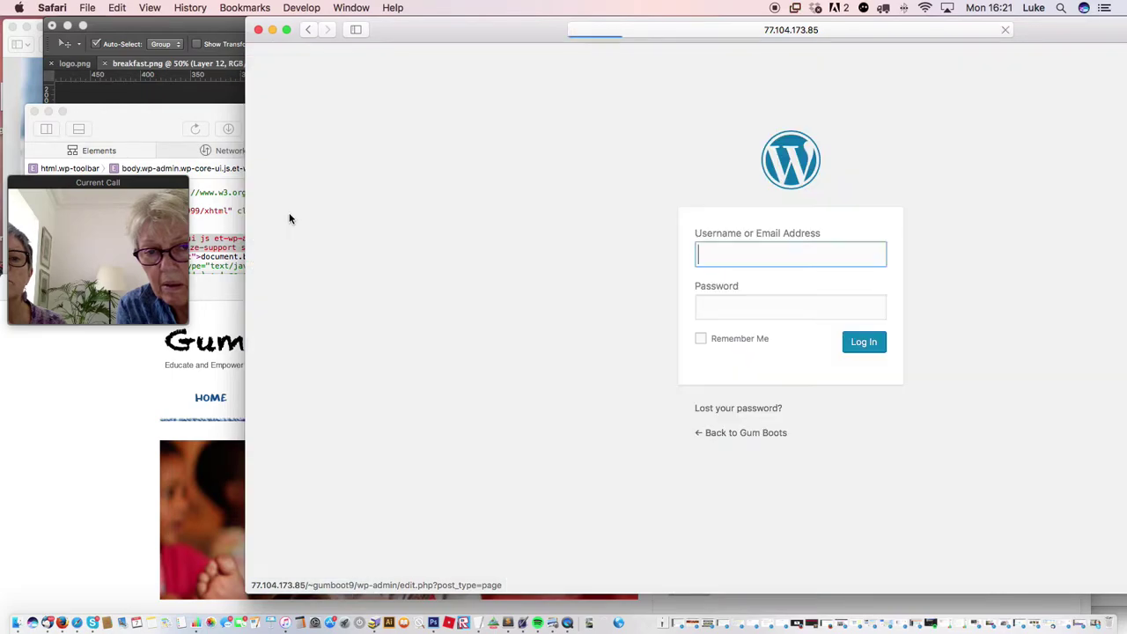
pyautogui.click(724, 279)
pyautogui.click(866, 343)
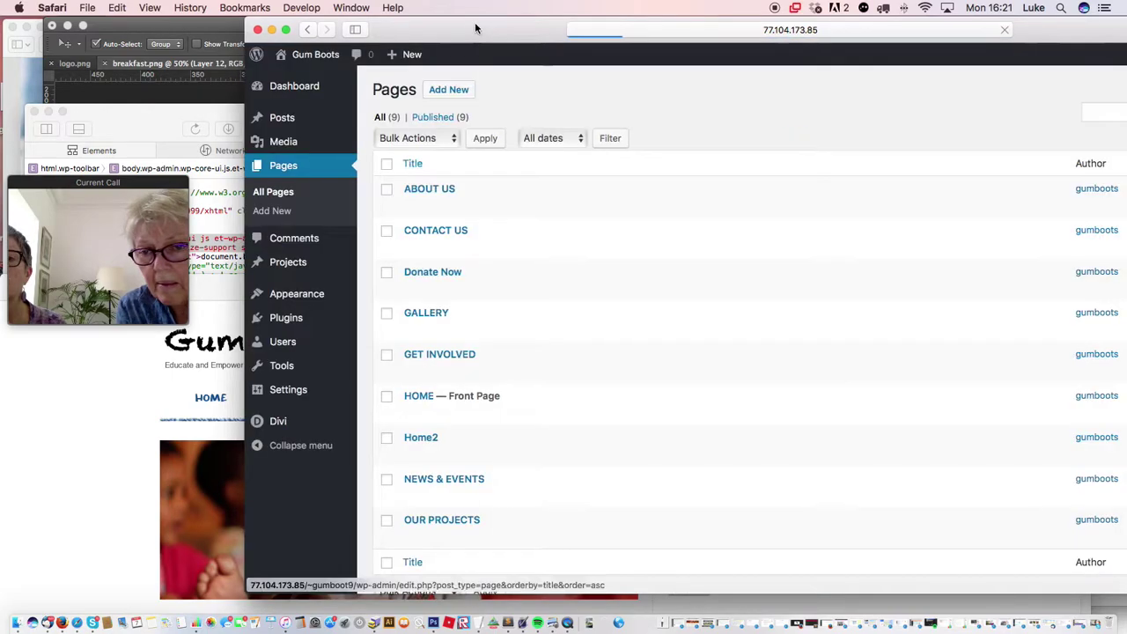
pyautogui.moveTo(474, 22); pyautogui.dragTo(388, 22)
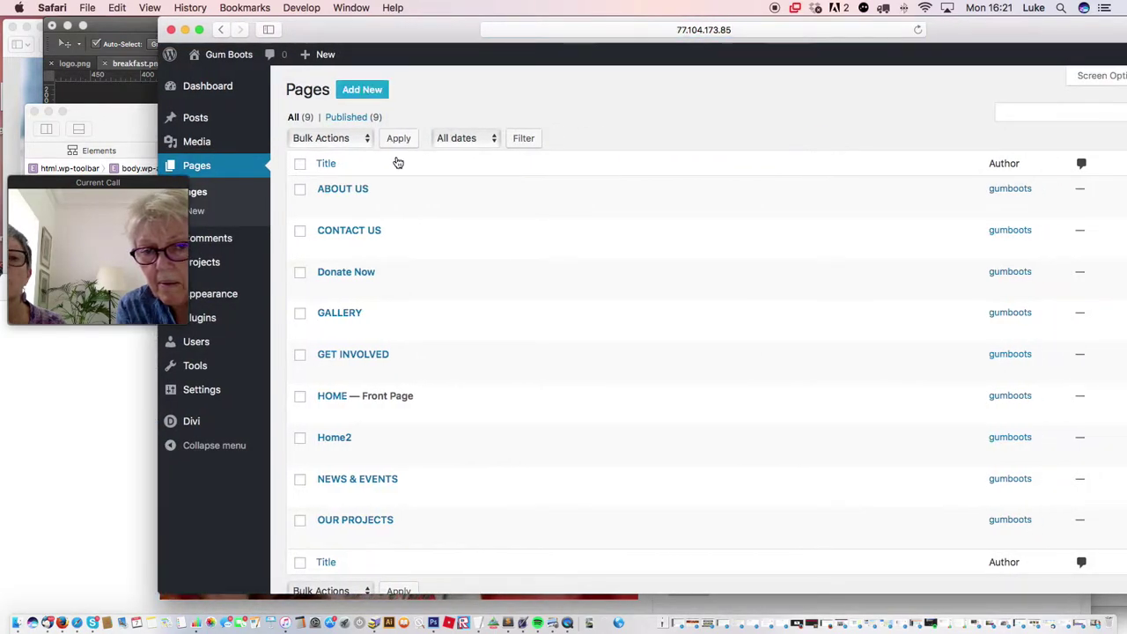
# - Open the HOME page for editing and look over its modules in the Divi Builder
pyautogui.moveTo(418, 409)
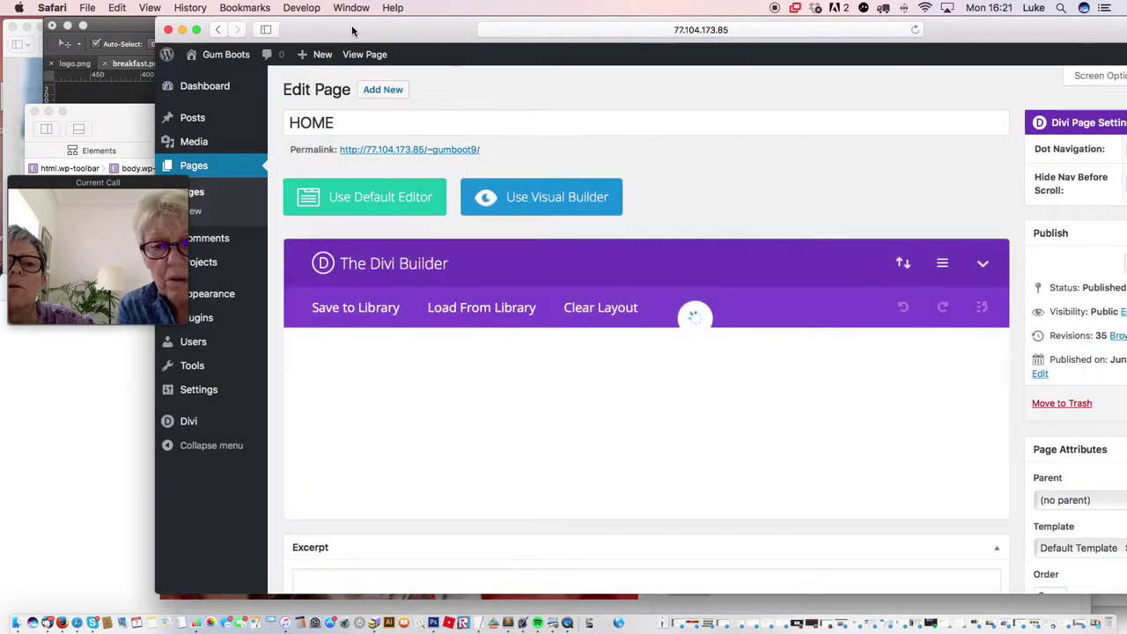
pyautogui.moveTo(354, 28); pyautogui.dragTo(253, 15)
pyautogui.moveTo(864, 30); pyautogui.dragTo(830, 26)
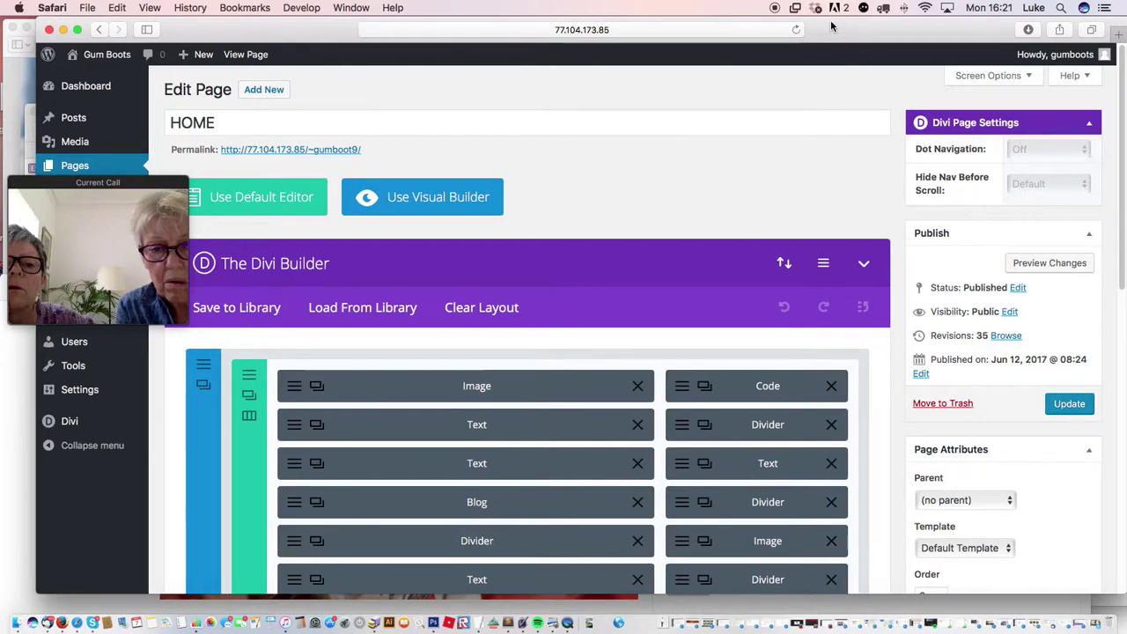
pyautogui.moveTo(1118, 108); pyautogui.dragTo(1013, 163)
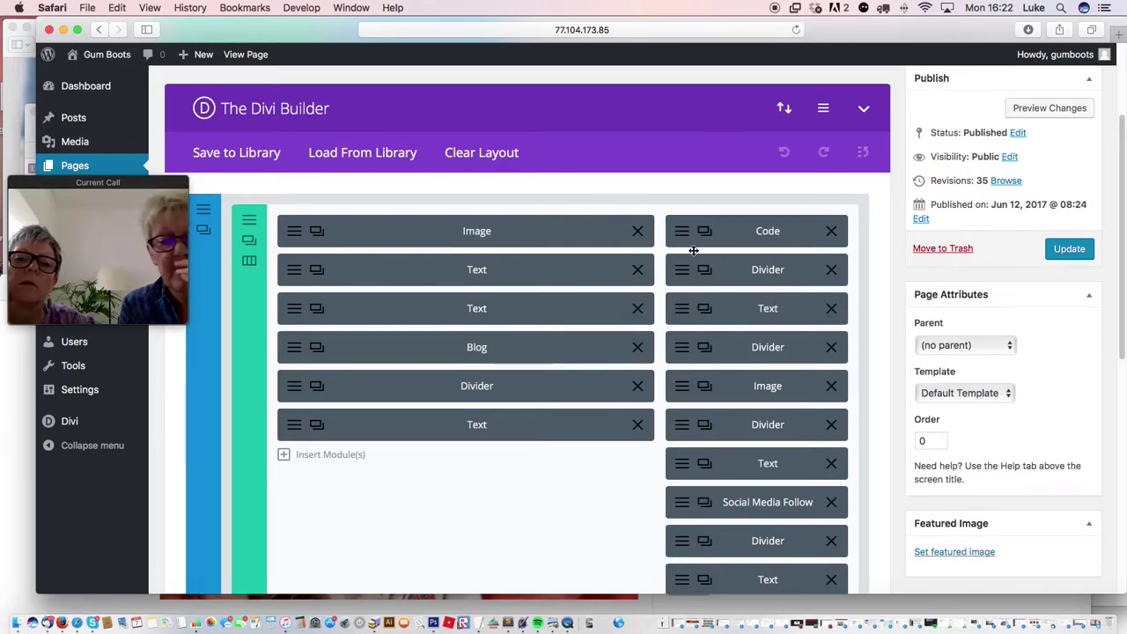
# - Bring the public homepage forward to compare its banner, welcome text and newsletter column with the builder modules
pyautogui.moveTo(275, 33); pyautogui.dragTo(586, 400)
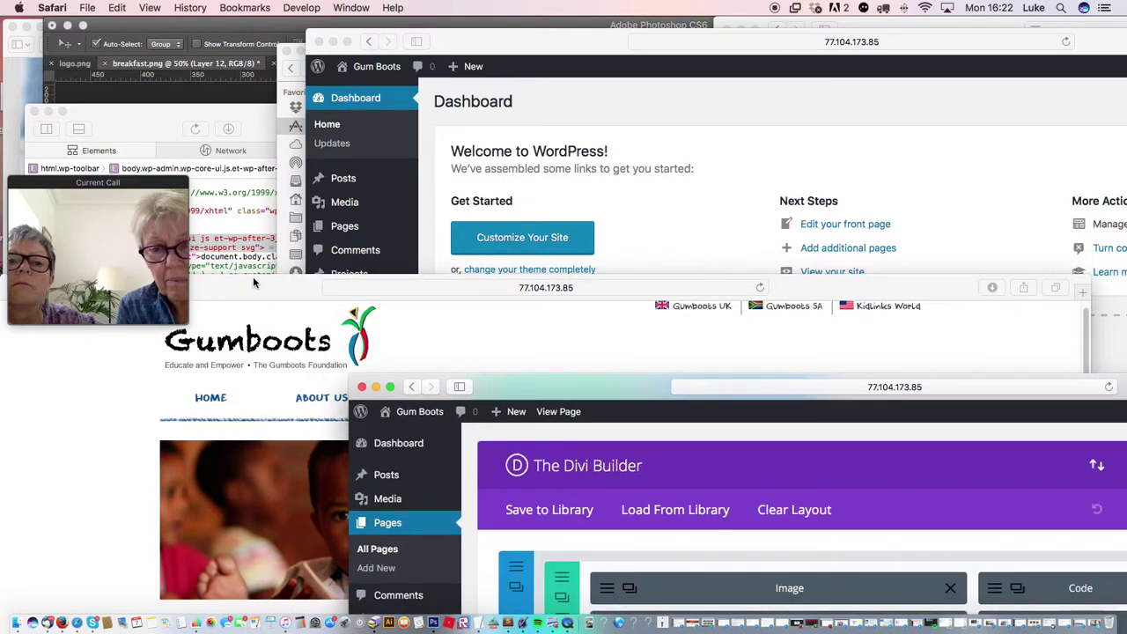
pyautogui.doubleClick(253, 278)
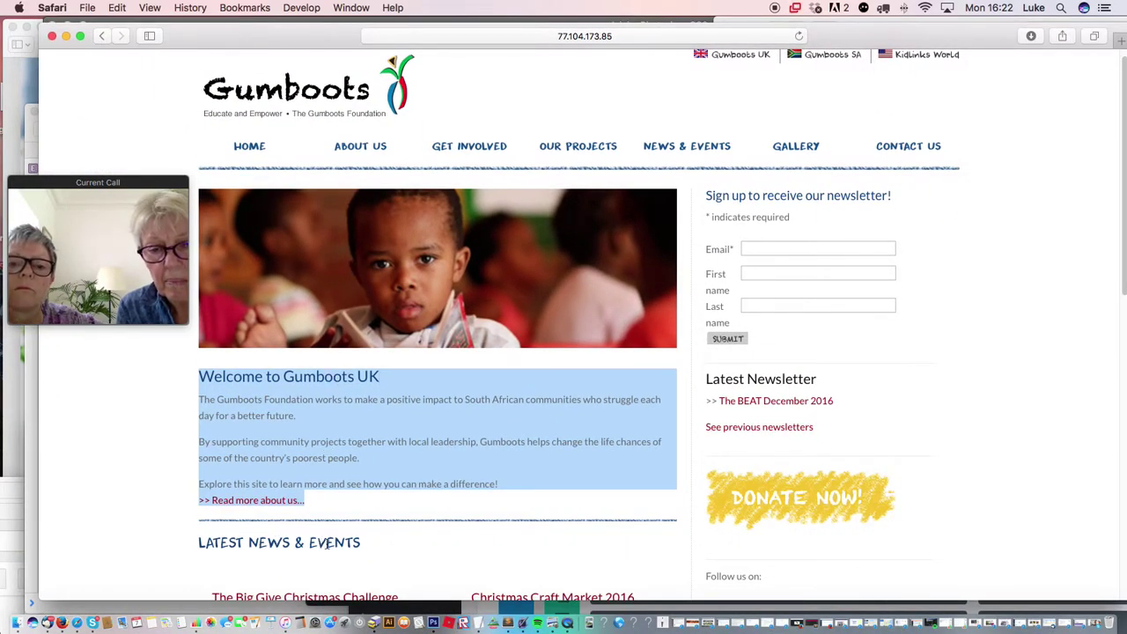
pyautogui.doubleClick(885, 36)
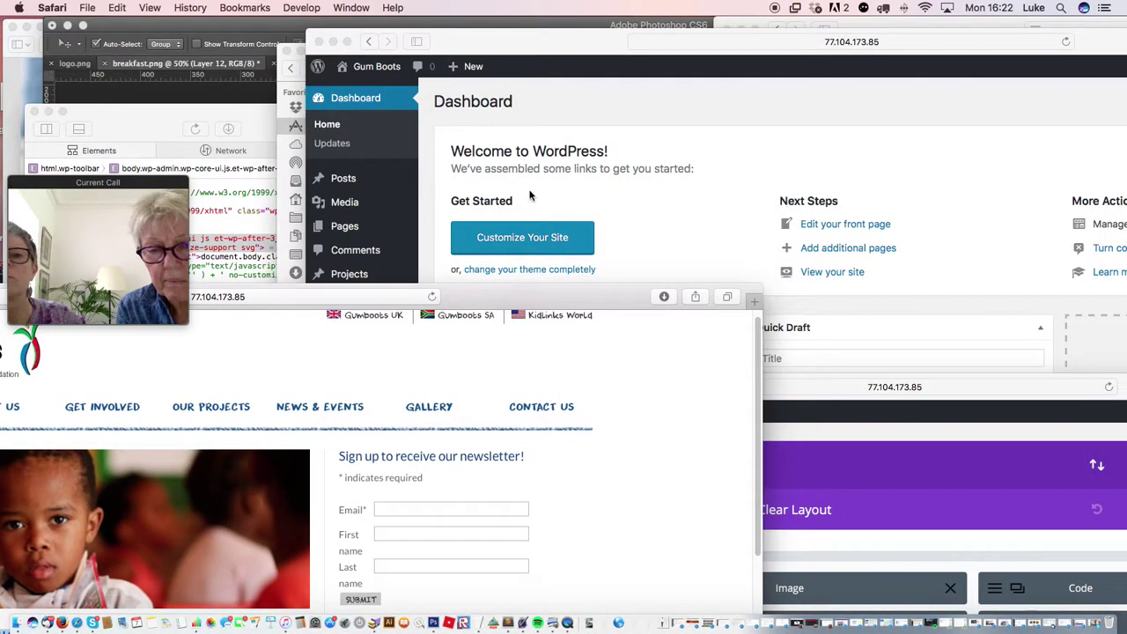
# - Close the spare Dashboard window and bring the HOME page editor forward beside the public site
pyautogui.doubleClick(553, 44)
pyautogui.moveTo(424, 38); pyautogui.dragTo(746, 389)
pyautogui.moveTo(613, 519); pyautogui.dragTo(913, 550)
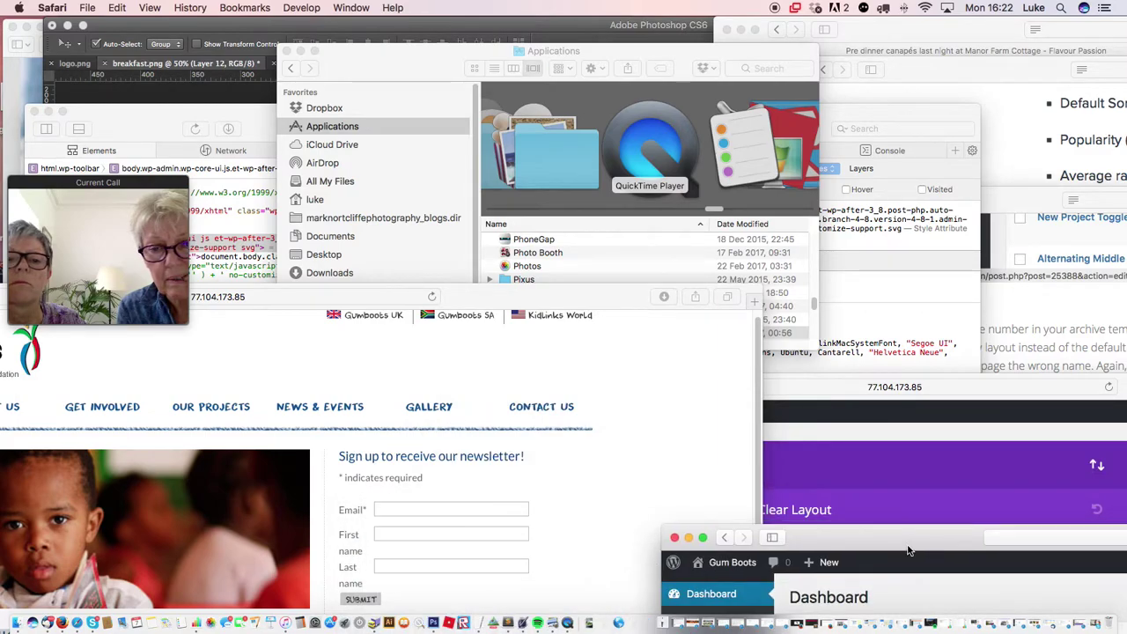
pyautogui.click(674, 537)
pyautogui.click(1071, 388)
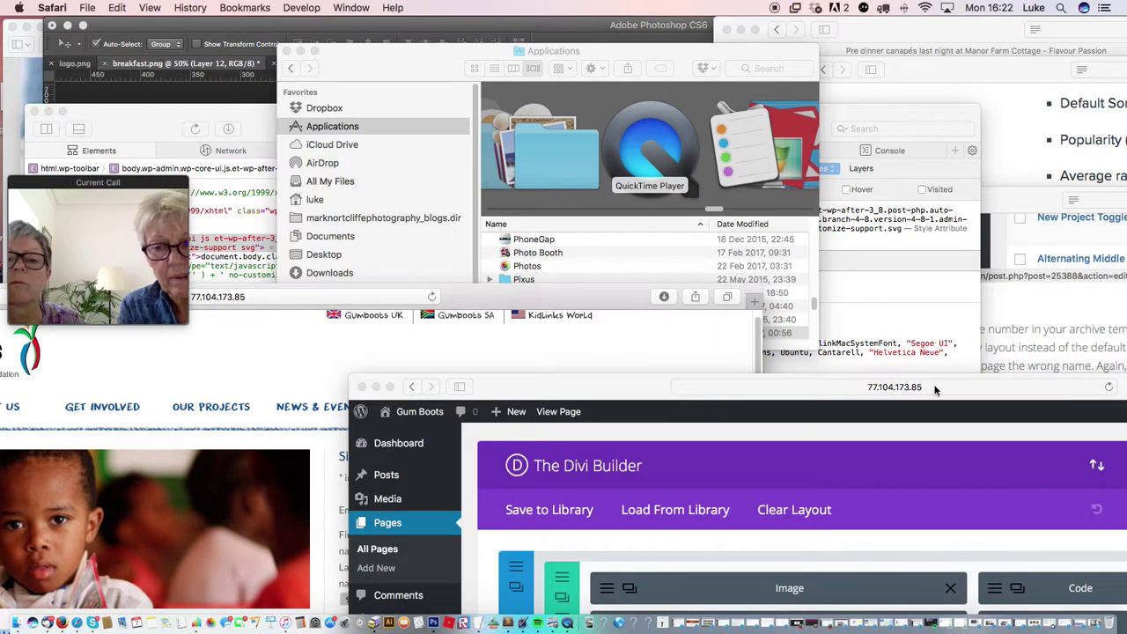
pyautogui.moveTo(654, 389); pyautogui.dragTo(469, 69)
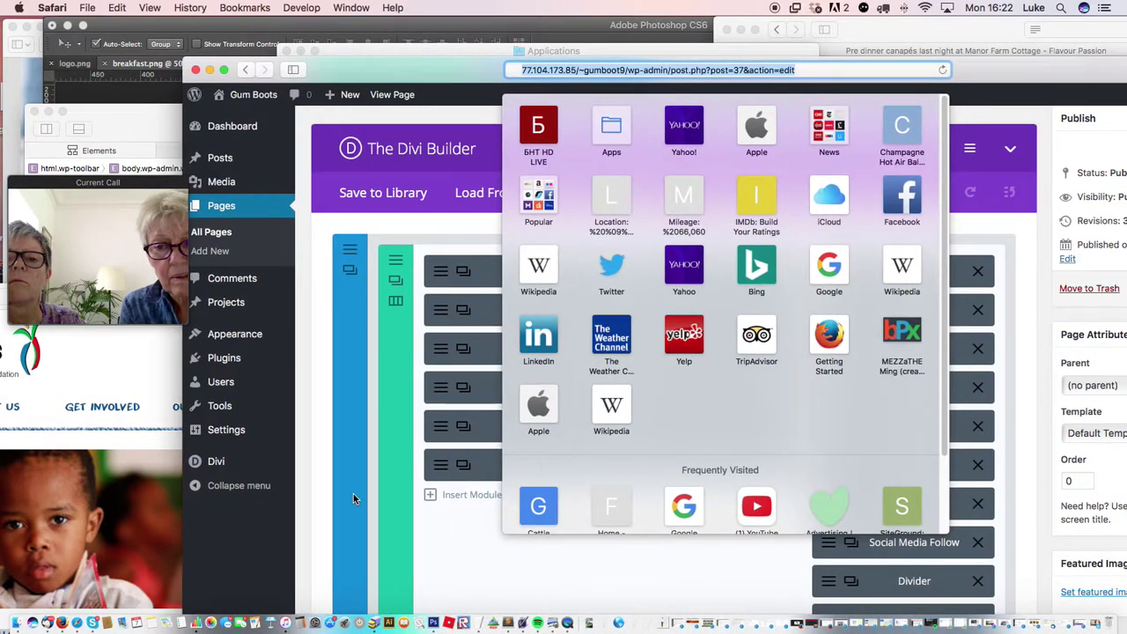
pyautogui.click(312, 458)
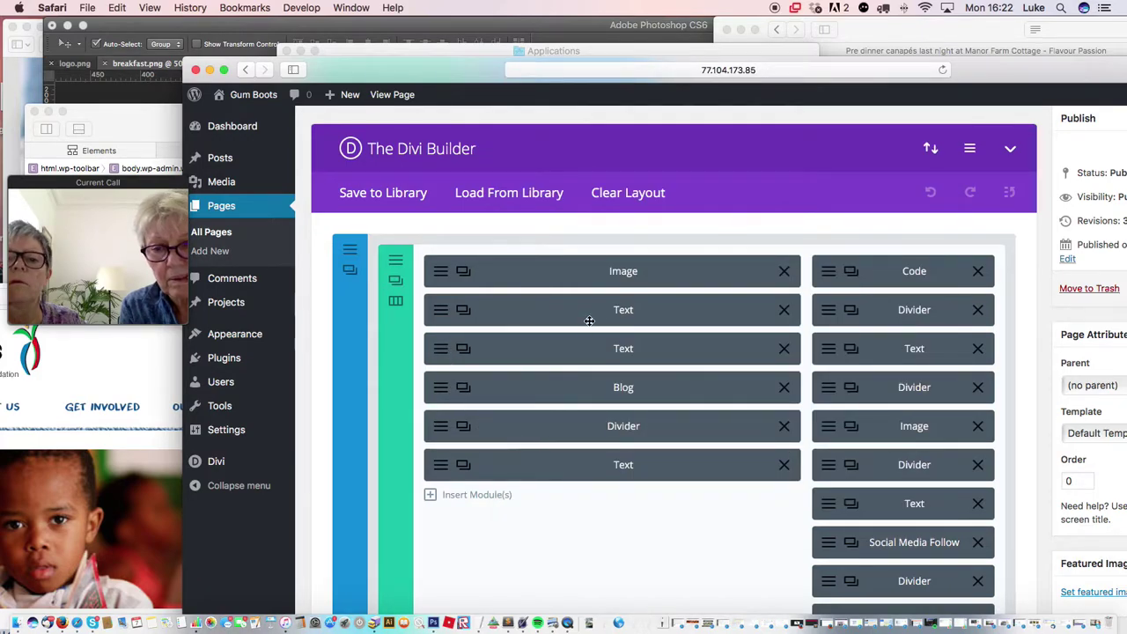
# - Open the settings of the top Image module, compare its picture with the public homepage banner, and clear the call preview off the dialog
pyautogui.click(442, 278)
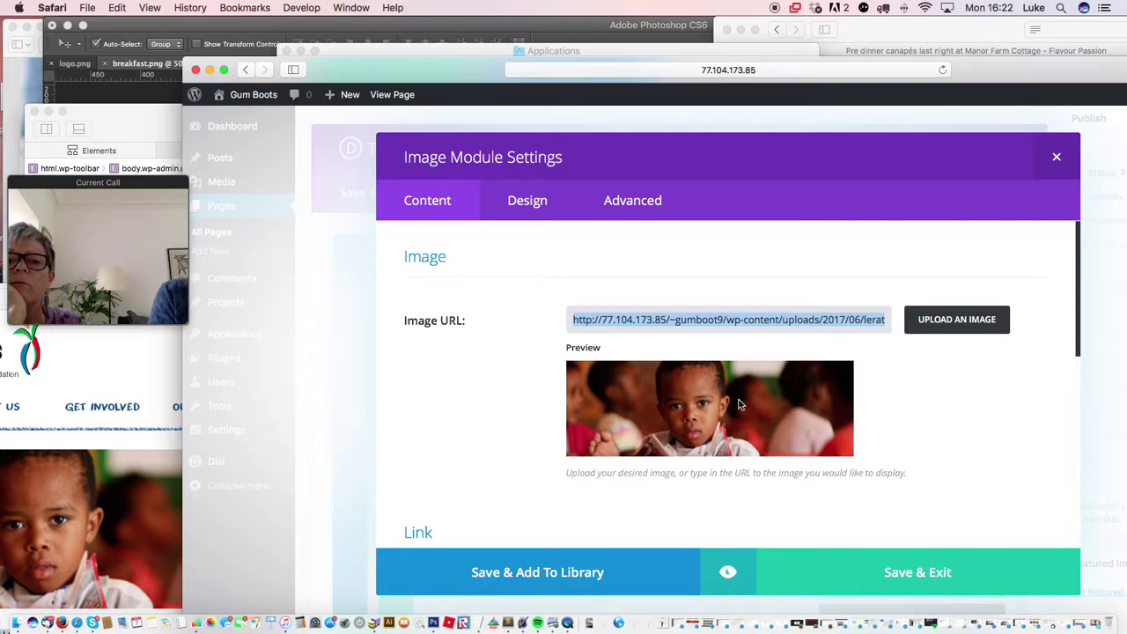
pyautogui.click(149, 370)
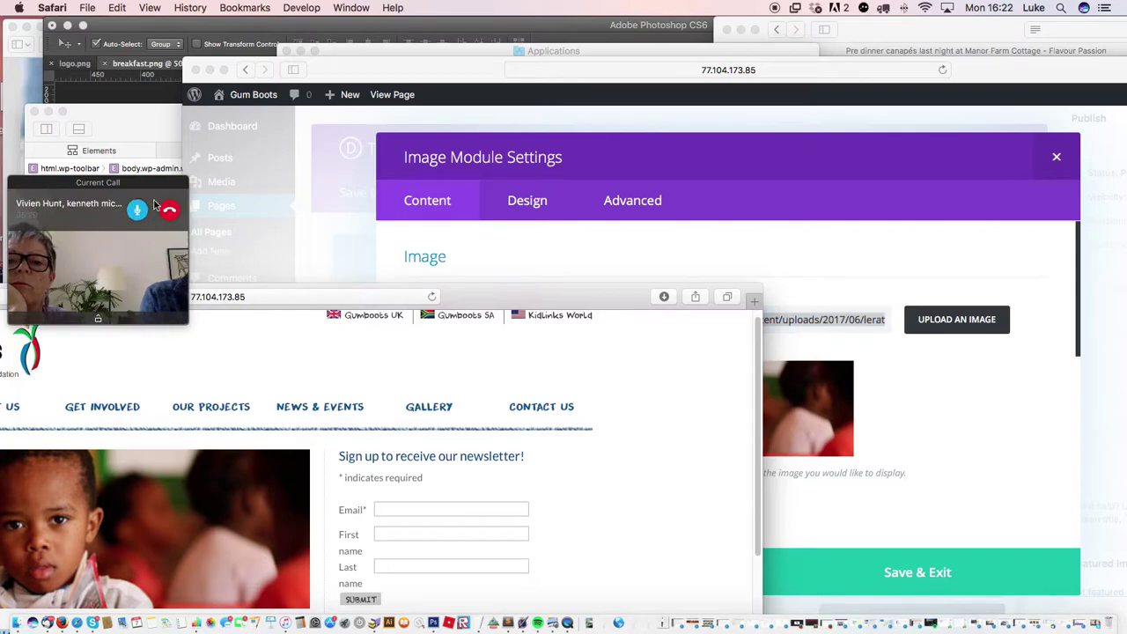
pyautogui.moveTo(159, 233); pyautogui.dragTo(450, 568)
pyautogui.moveTo(461, 298); pyautogui.dragTo(575, 499)
pyautogui.click(395, 437)
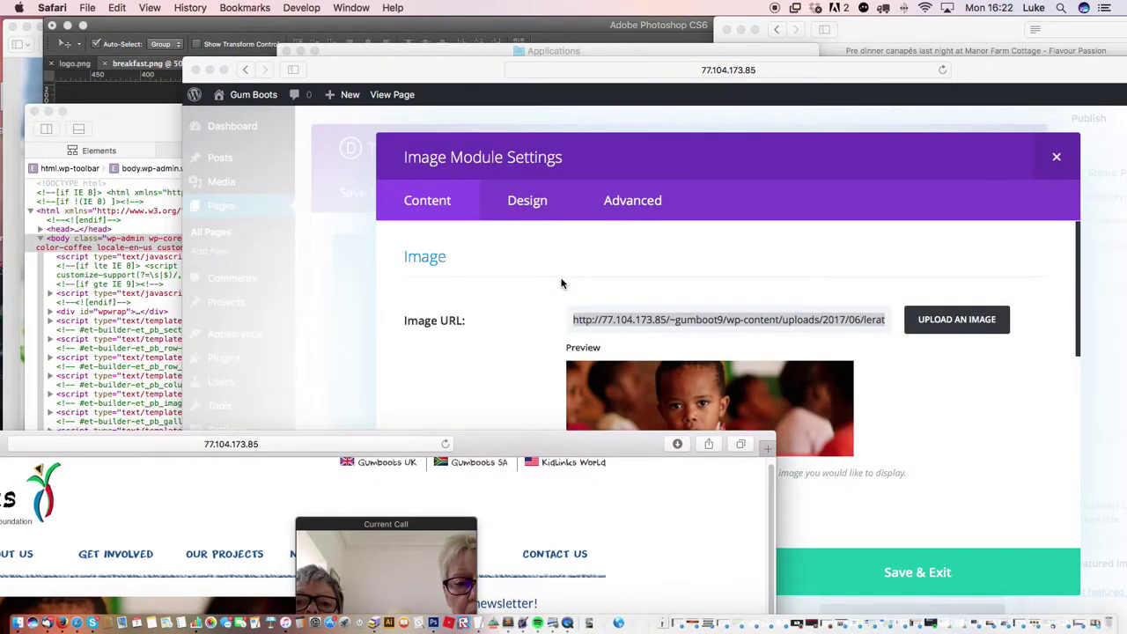
pyautogui.click(676, 388)
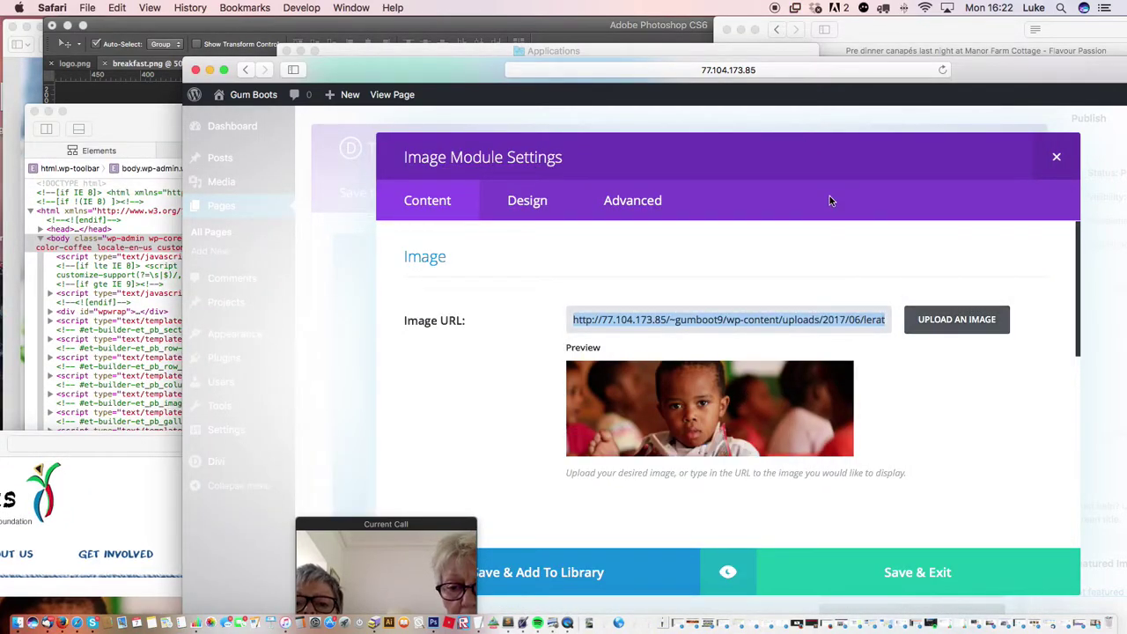
pyautogui.moveTo(958, 71); pyautogui.dragTo(872, 24)
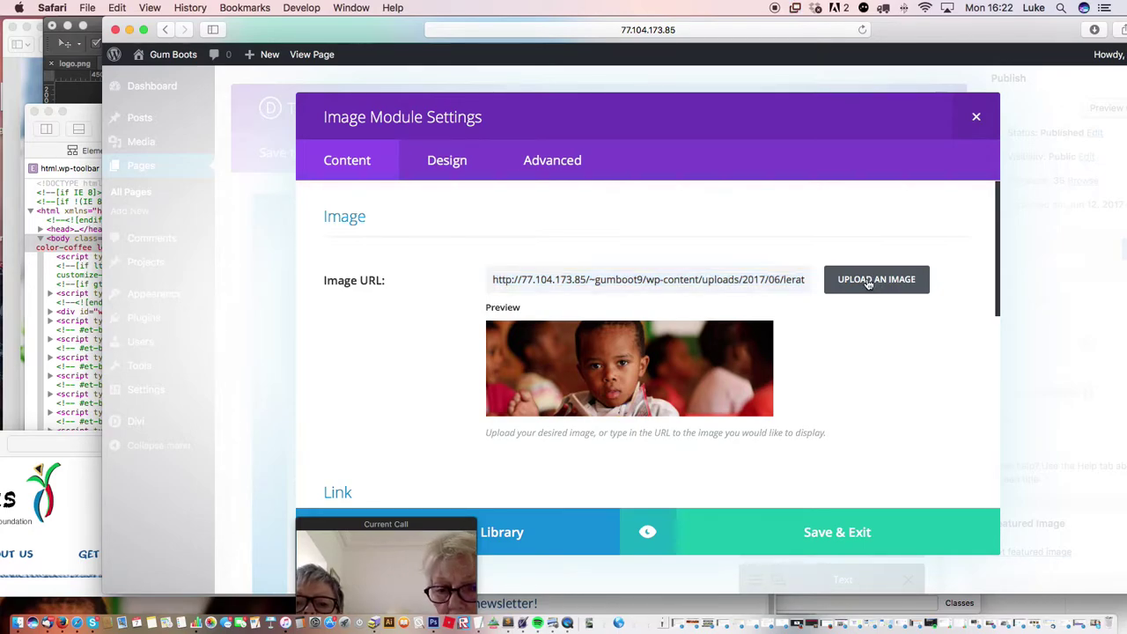
# - Set Education_Project_banner.jpg from the Media Library as the module's image
pyautogui.click(867, 280)
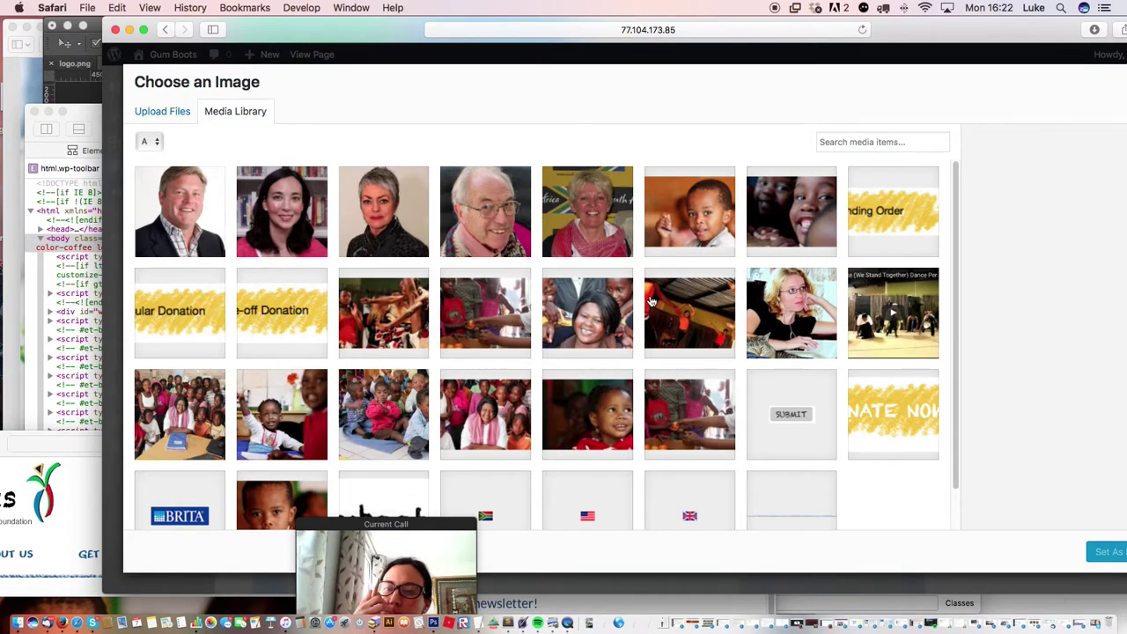
pyautogui.click(599, 419)
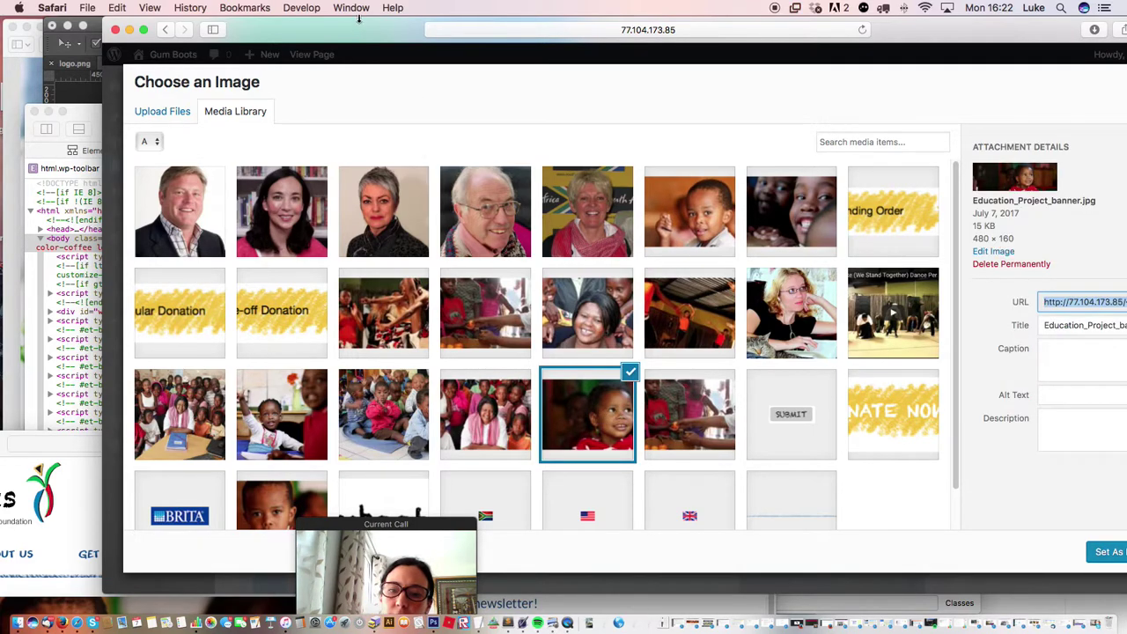
pyautogui.moveTo(359, 29); pyautogui.dragTo(295, 29)
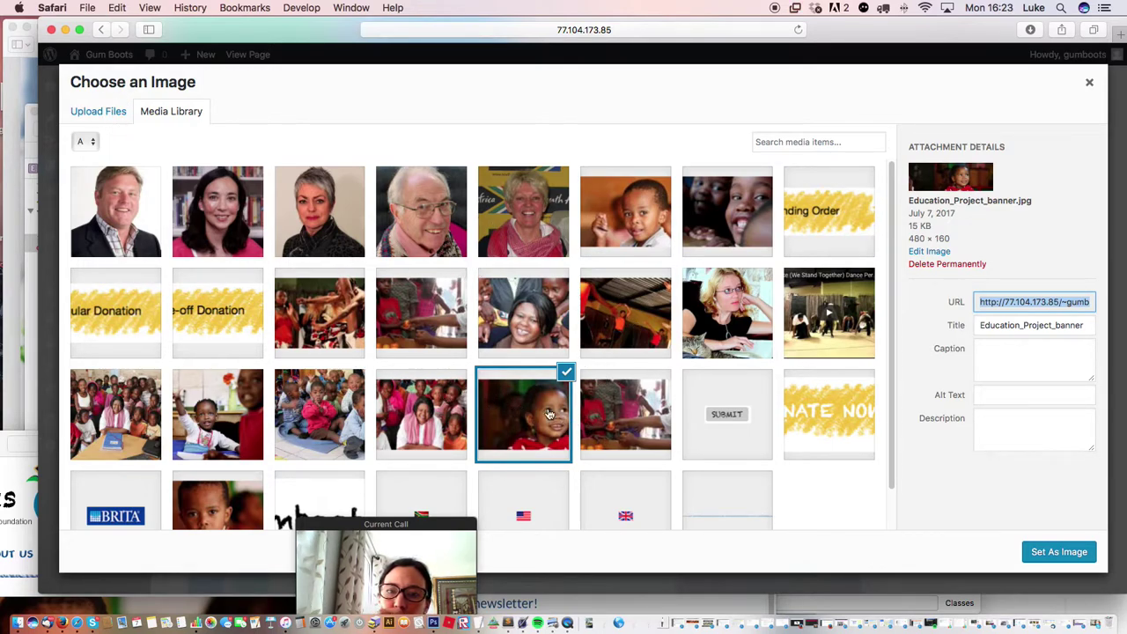
pyautogui.click(1049, 552)
pyautogui.click(1049, 558)
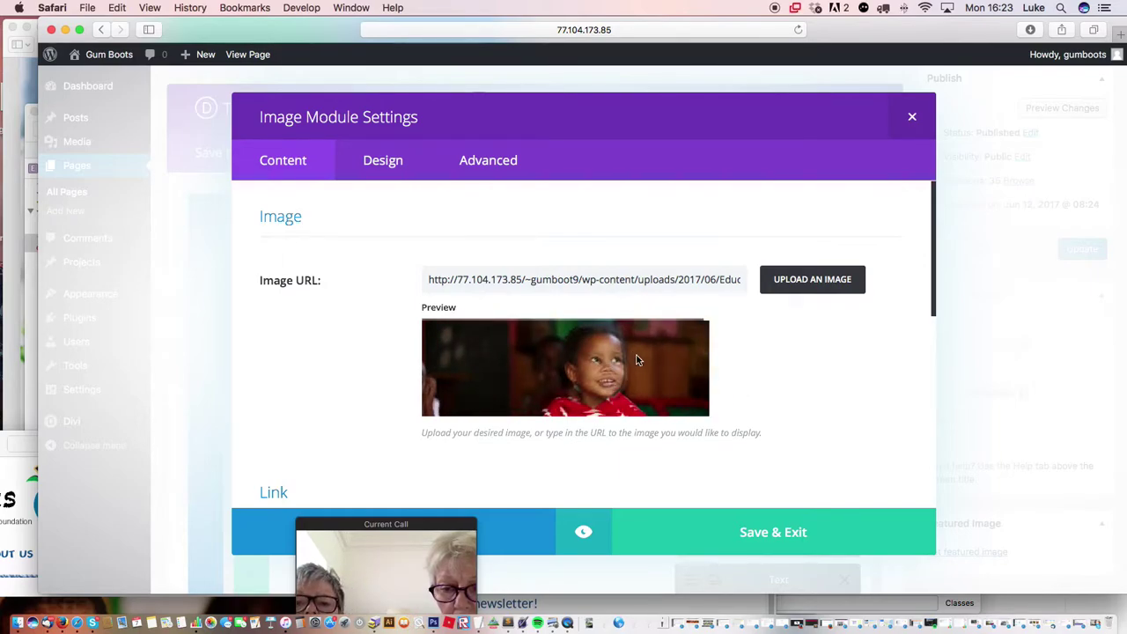
# - Open the new banner image in Photoshop and check its pixel dimensions in Image Size without changing them
pyautogui.moveTo(621, 385); pyautogui.dragTo(433, 625)
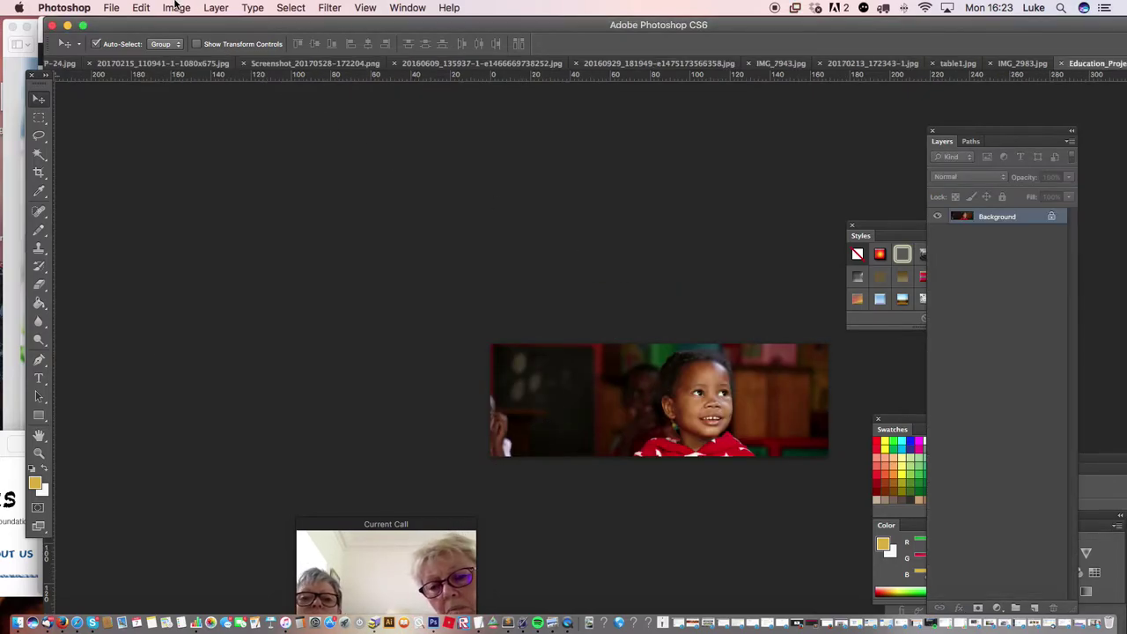
pyautogui.click(176, 8)
pyautogui.click(176, 8)
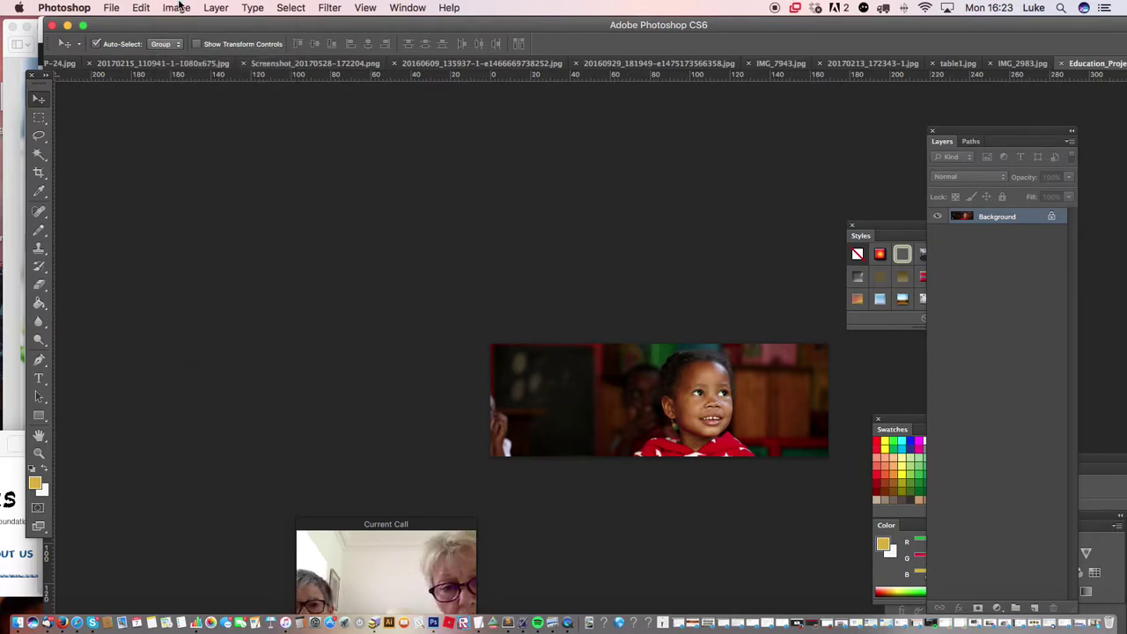
pyautogui.click(177, 7)
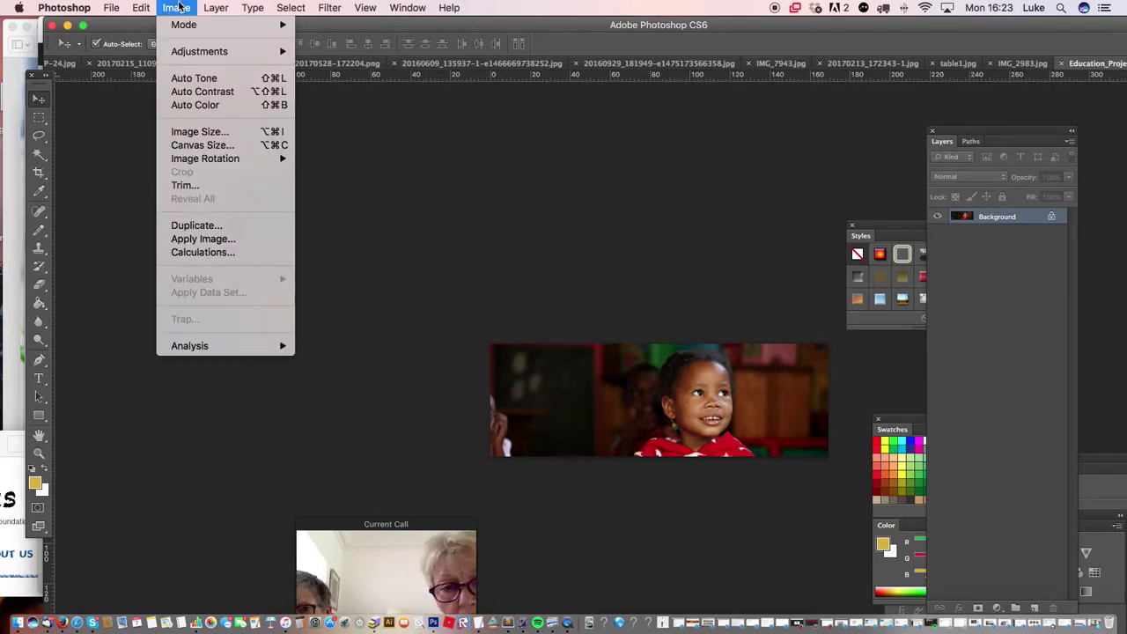
pyautogui.click(200, 132)
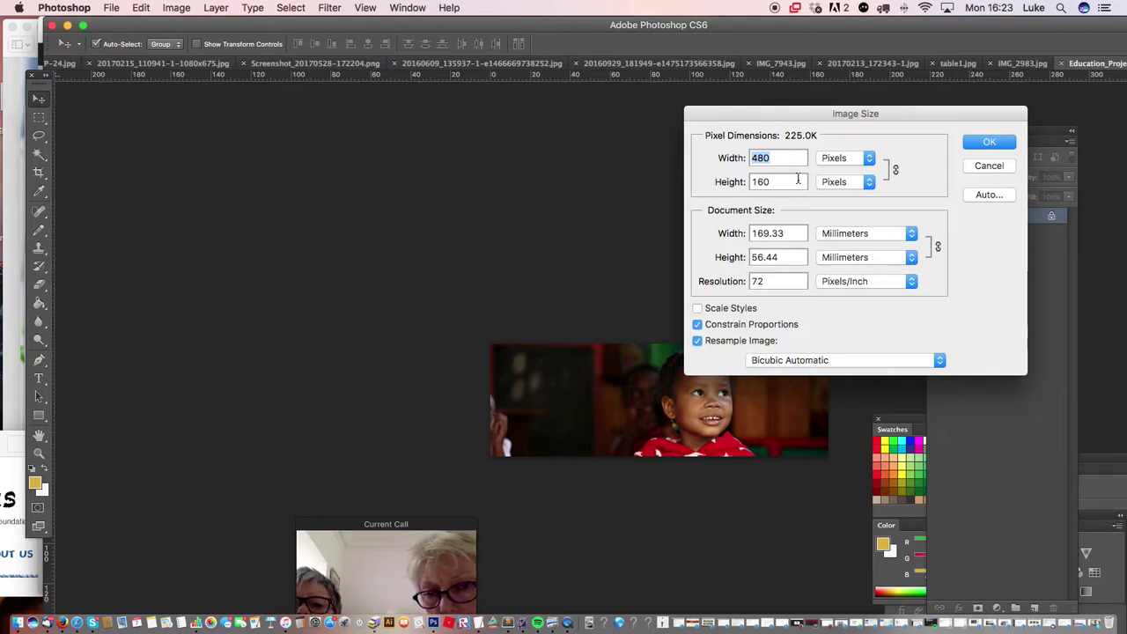
pyautogui.click(986, 165)
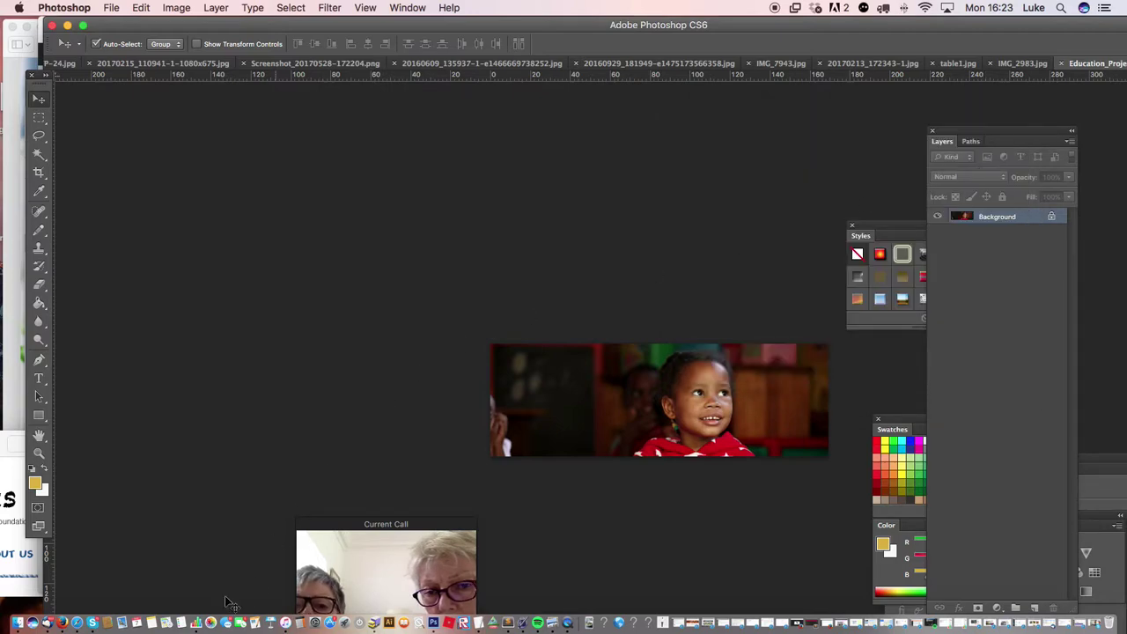
# - Switch back to Safari, reopen the module's image chooser and check the attachment details of leratong_011.jpg and leratong_020.jpg
pyautogui.click(77, 623)
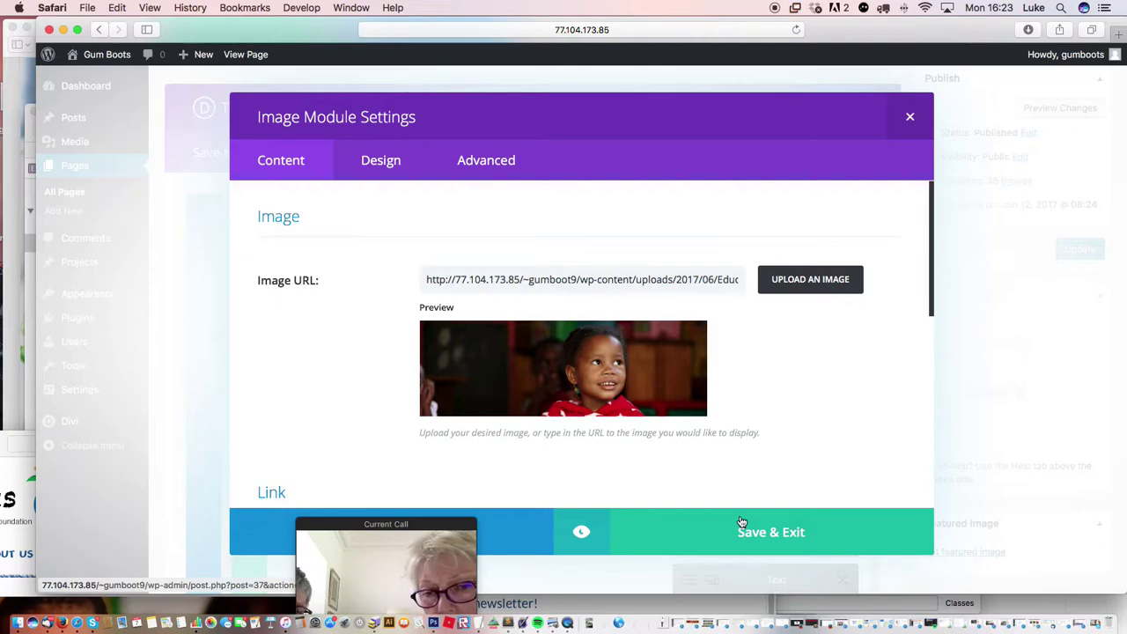
pyautogui.click(810, 280)
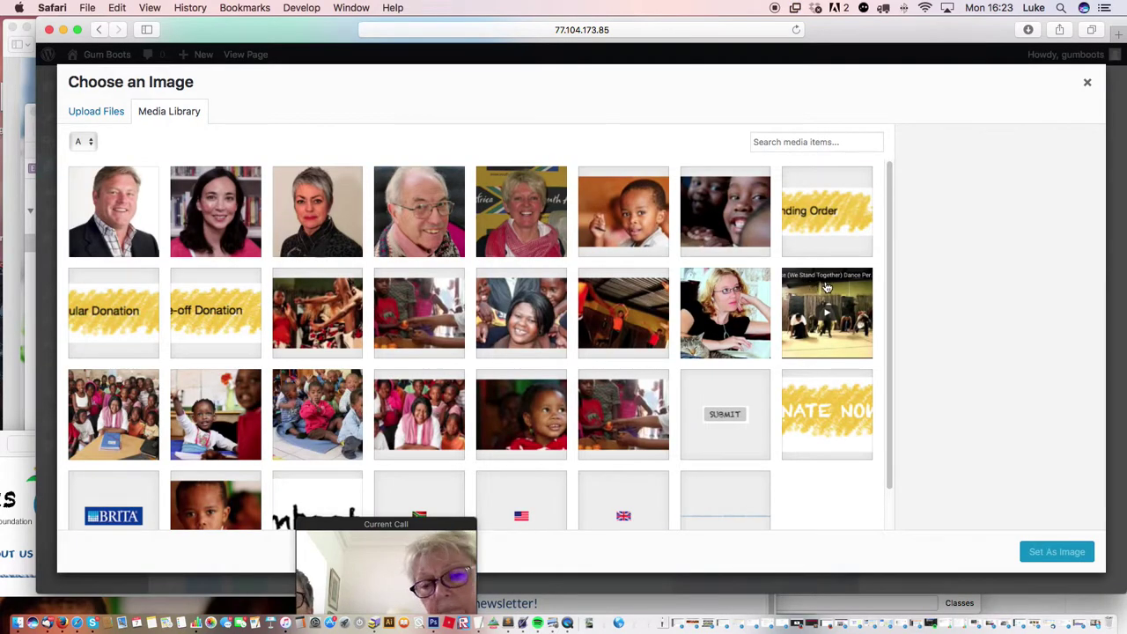
pyautogui.click(532, 208)
pyautogui.click(630, 215)
pyautogui.click(704, 222)
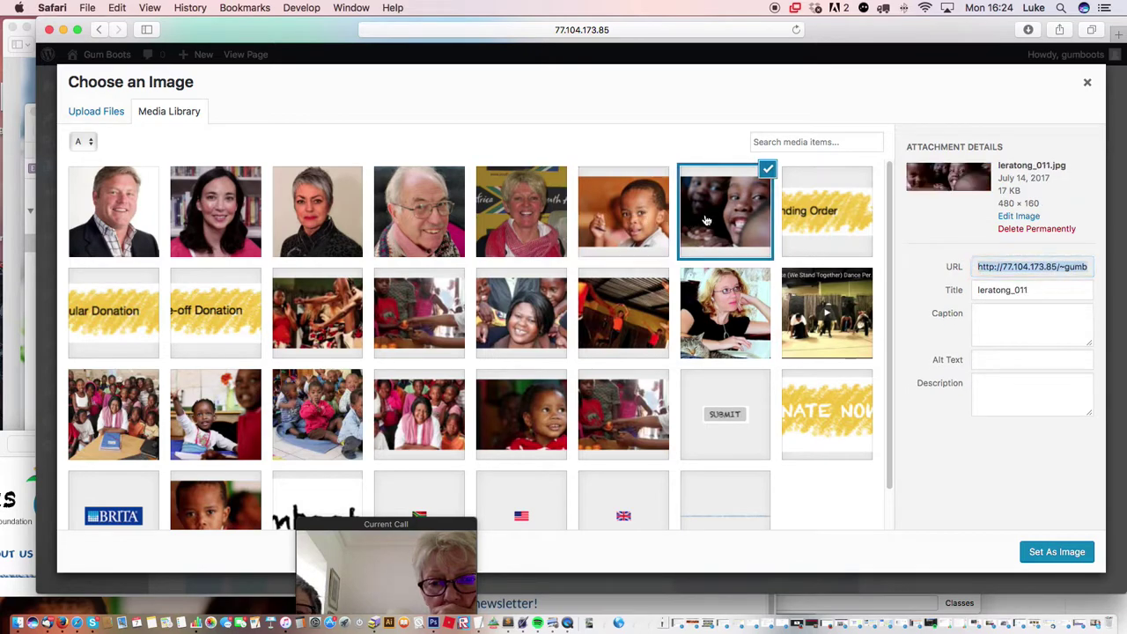
pyautogui.click(629, 221)
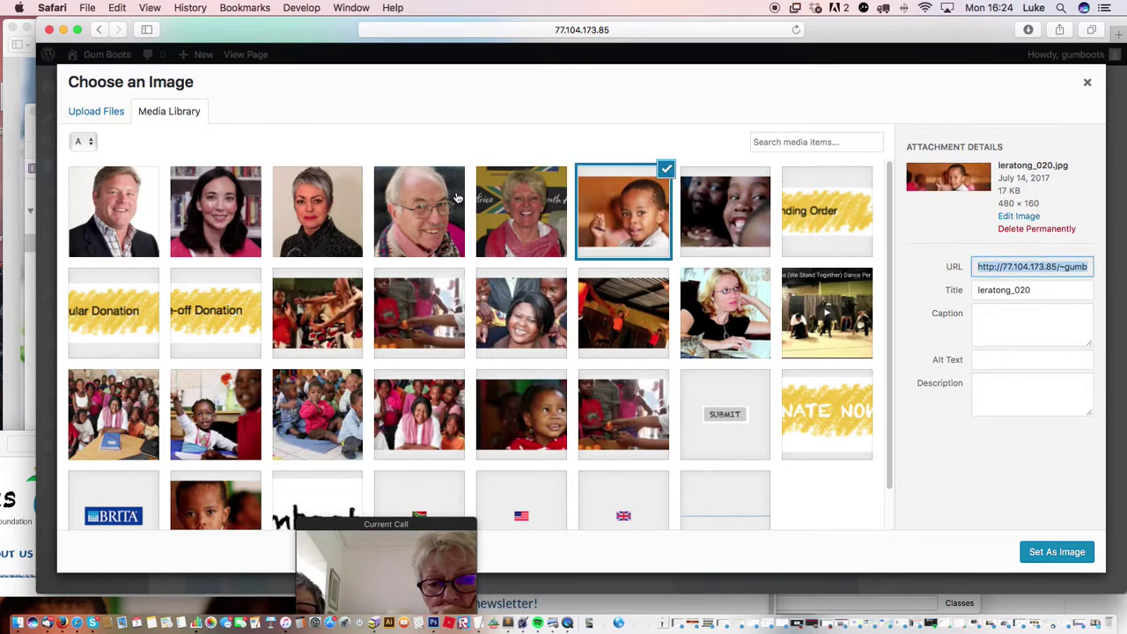
# - Switch the image chooser to uploading files and show the Desktop folder in Finder
pyautogui.click(106, 112)
pyautogui.click(17, 624)
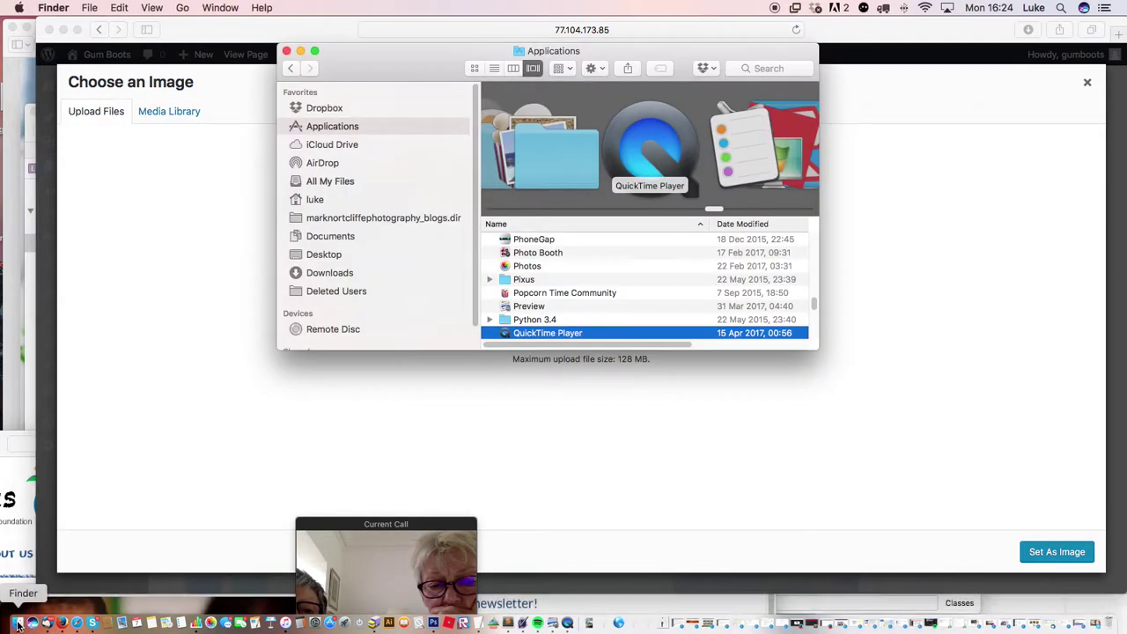
pyautogui.click(327, 255)
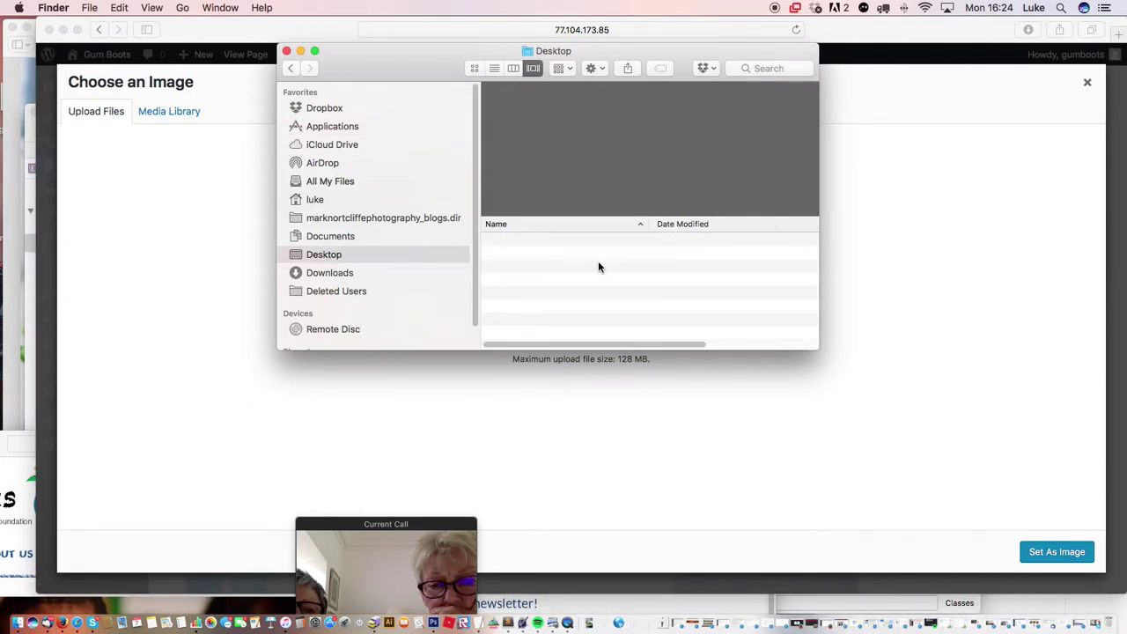
pyautogui.click(591, 266)
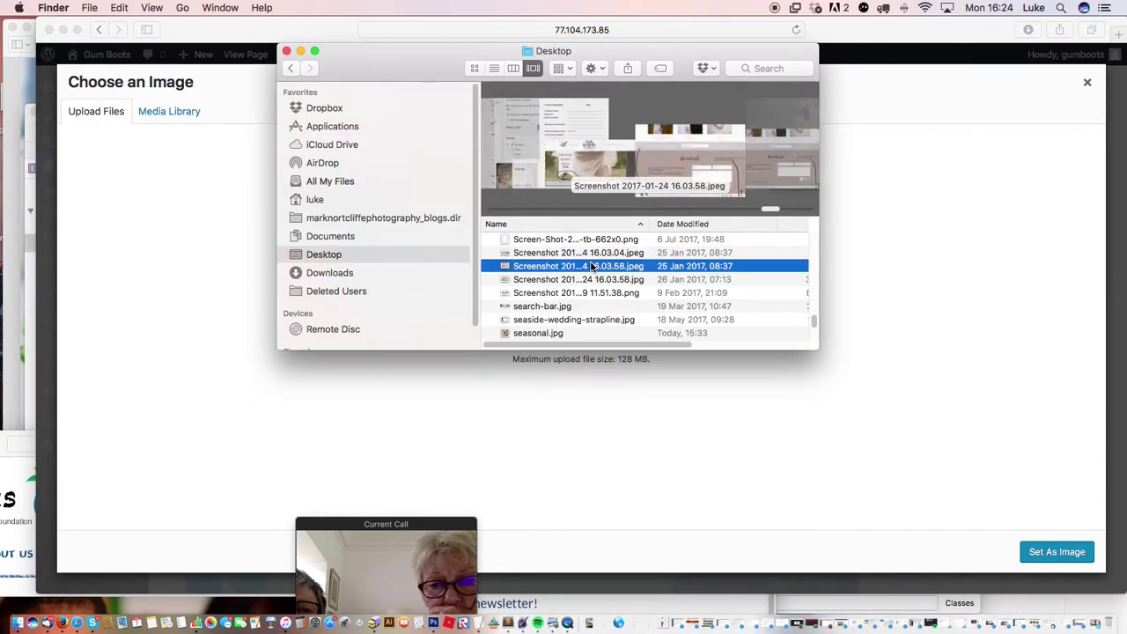
# - Browse the previews of the Desktop files in name order for a replacement banner picture, enlarging the Finder window to see more
pyautogui.press('Down')
pyautogui.press('Down')
pyautogui.press('Down')
pyautogui.press('Down')
pyautogui.press('Down')
pyautogui.press('Down')
pyautogui.press('Down')
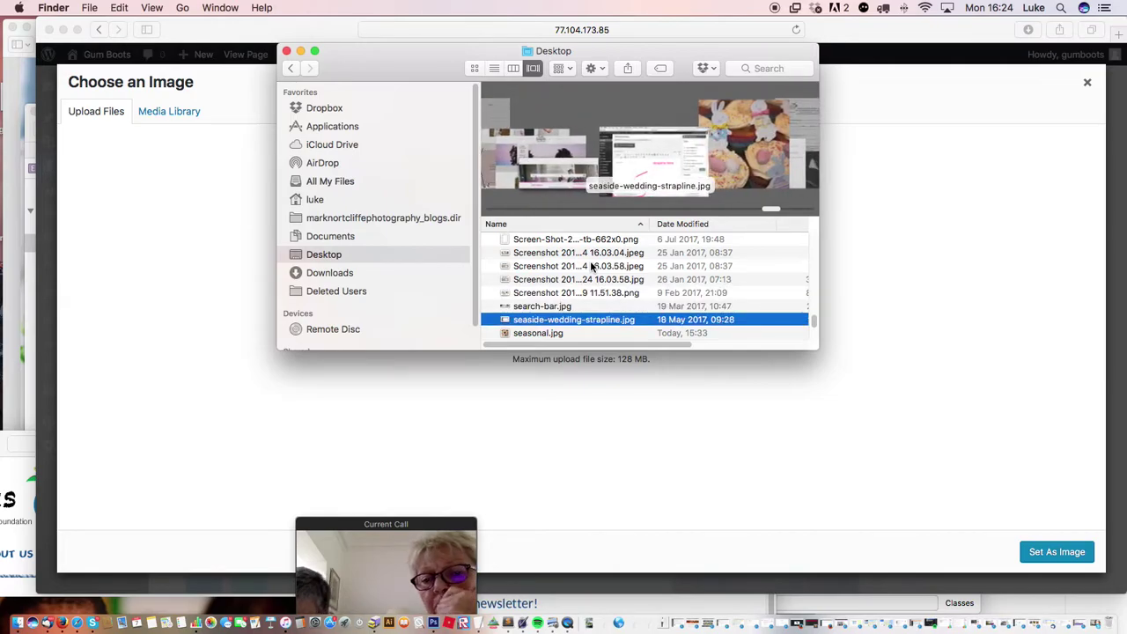
pyautogui.press('Down')
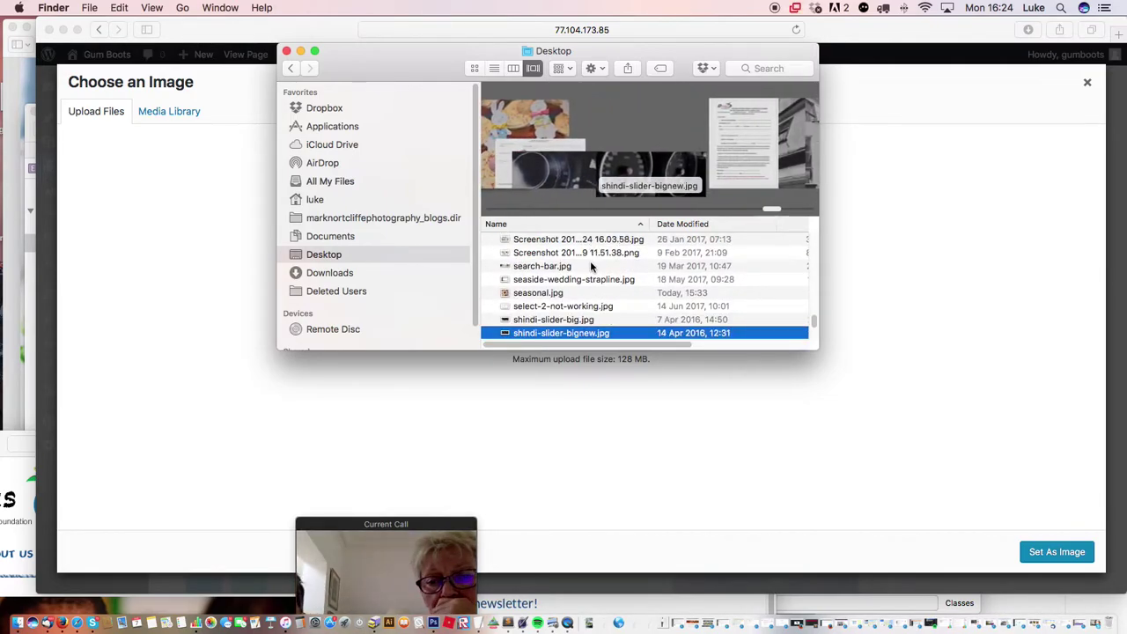
pyautogui.moveTo(819, 289); pyautogui.dragTo(1058, 317)
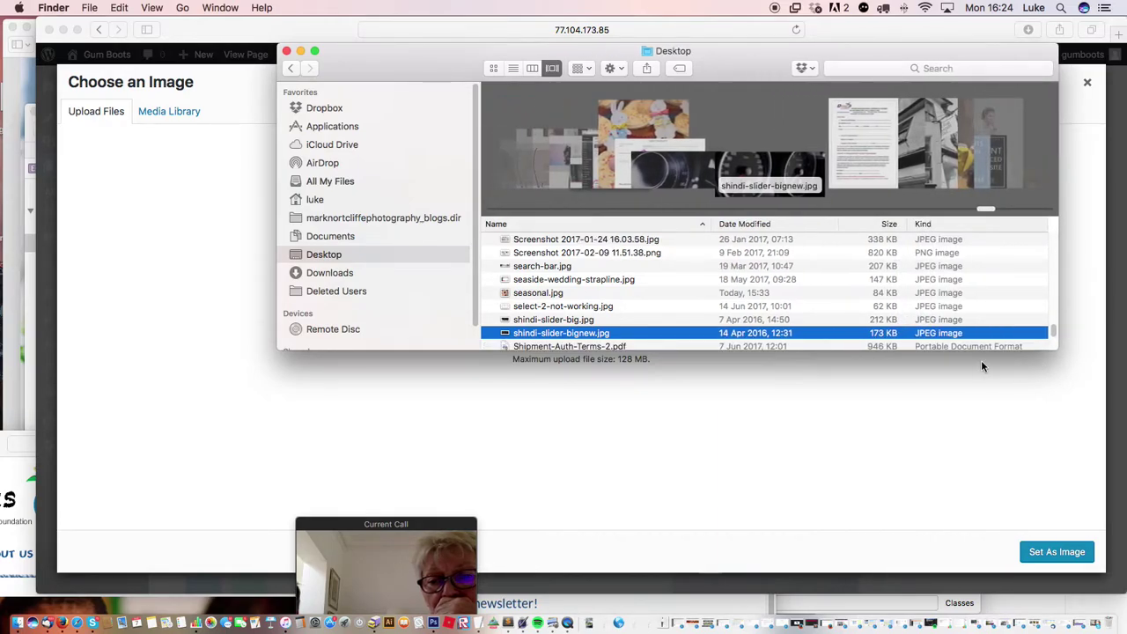
pyautogui.press('Down')
pyautogui.press('Down')
pyautogui.press('Down')
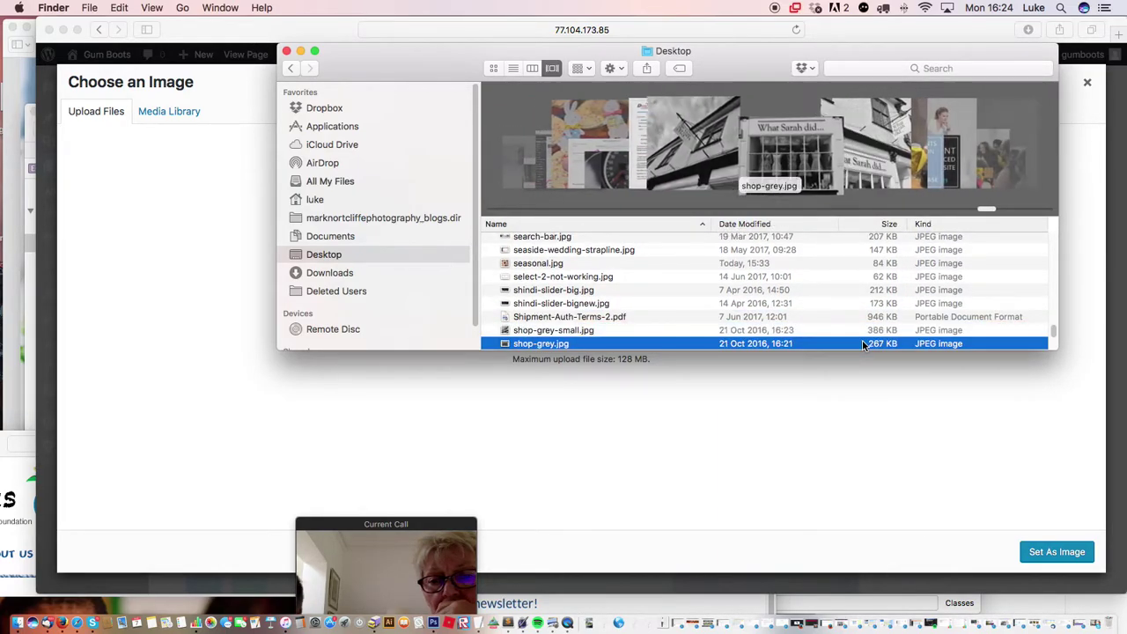
pyautogui.press('Up')
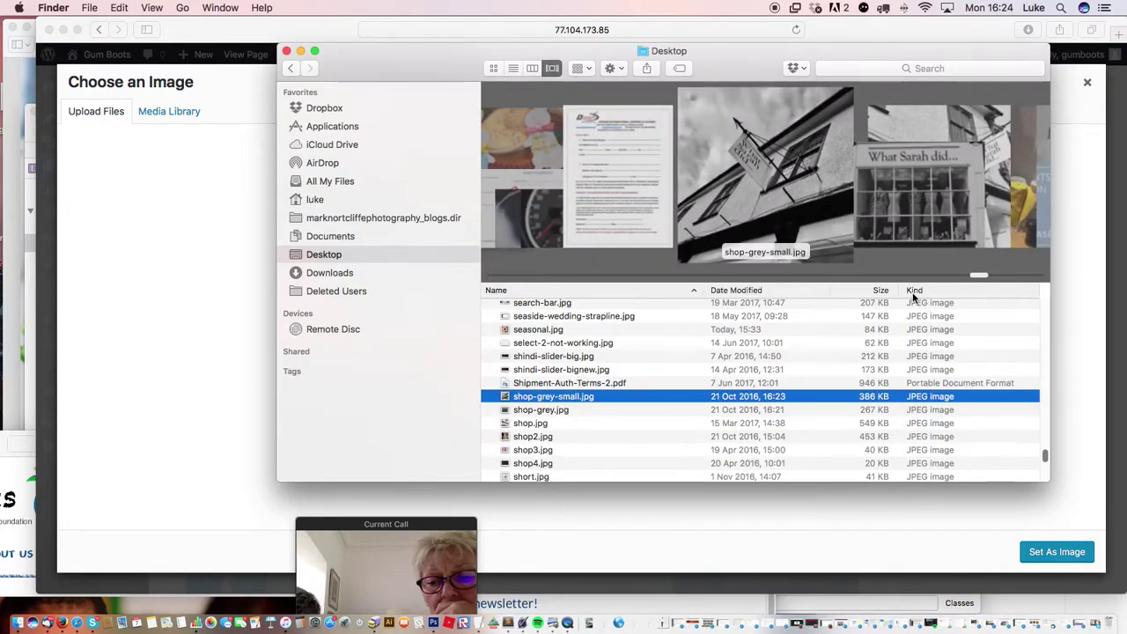
# - Sort the Desktop files by size and look through the previews for a larger picture to upload
pyautogui.click(876, 291)
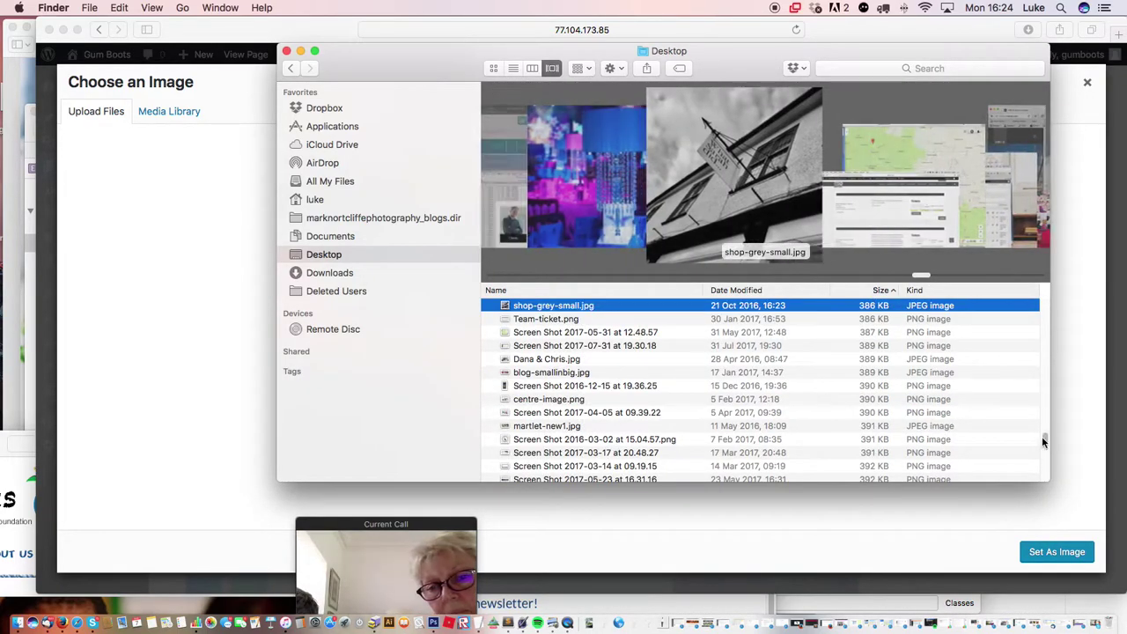
pyautogui.moveTo(1045, 443); pyautogui.dragTo(1044, 354)
pyautogui.moveTo(1032, 465); pyautogui.dragTo(1034, 434)
pyautogui.click(568, 473)
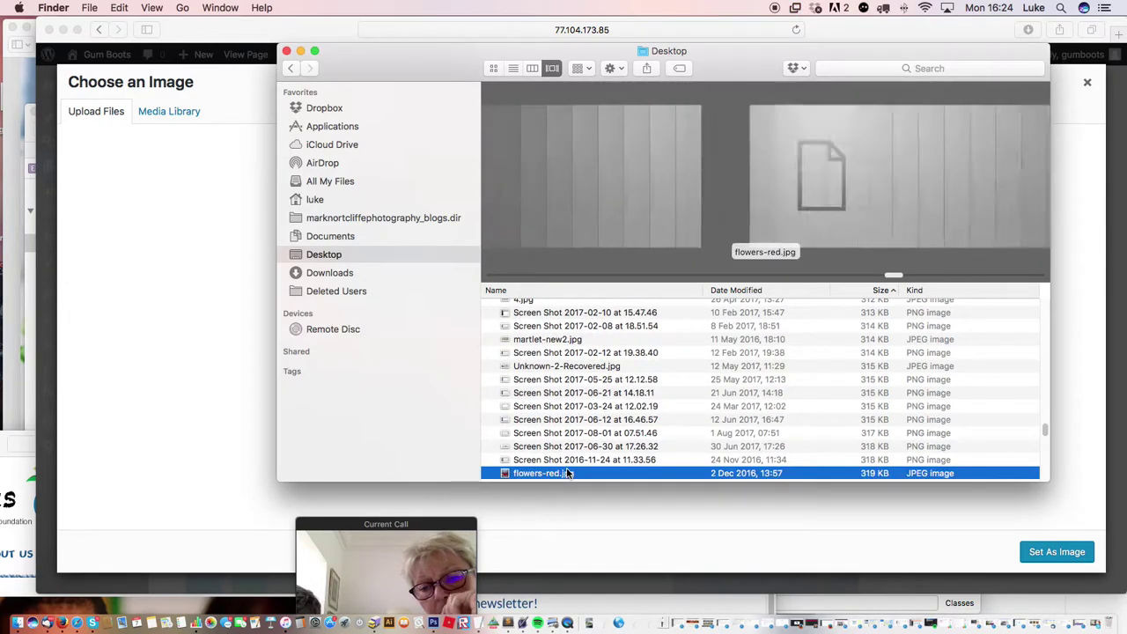
pyautogui.press('Down')
pyautogui.press('Down')
pyautogui.press('Down')
pyautogui.press('Down')
pyautogui.press('Down')
pyautogui.press('Down')
pyautogui.press('Down')
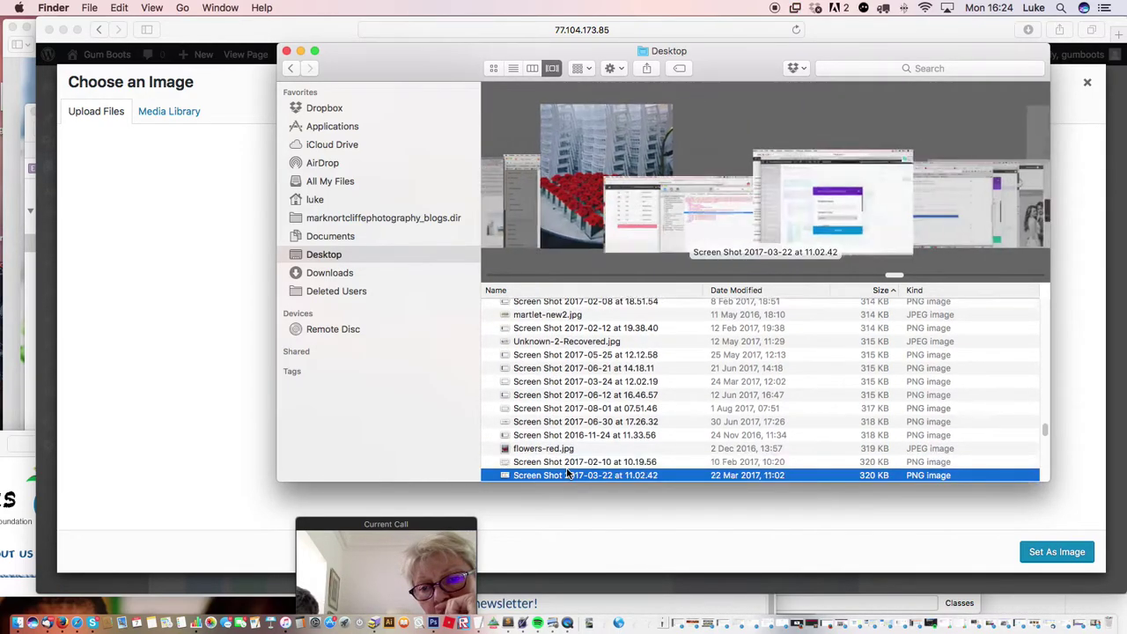
pyautogui.press('Down')
pyautogui.press('Down')
pyautogui.press('Down')
pyautogui.press('Down')
pyautogui.press('Down')
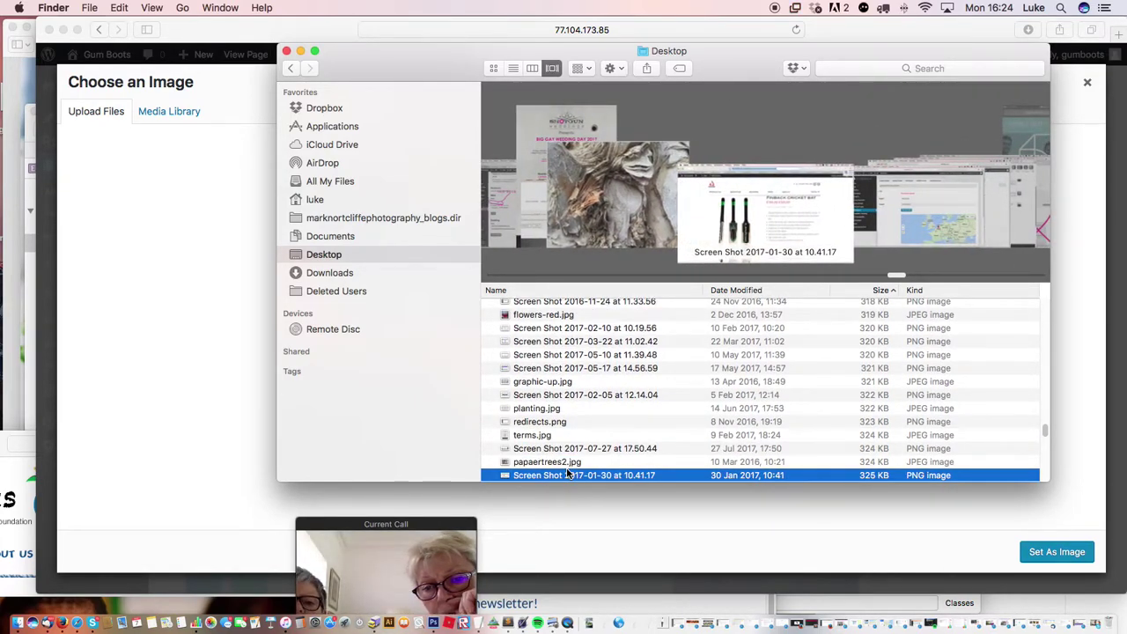
pyautogui.press('Up')
pyautogui.press('Down')
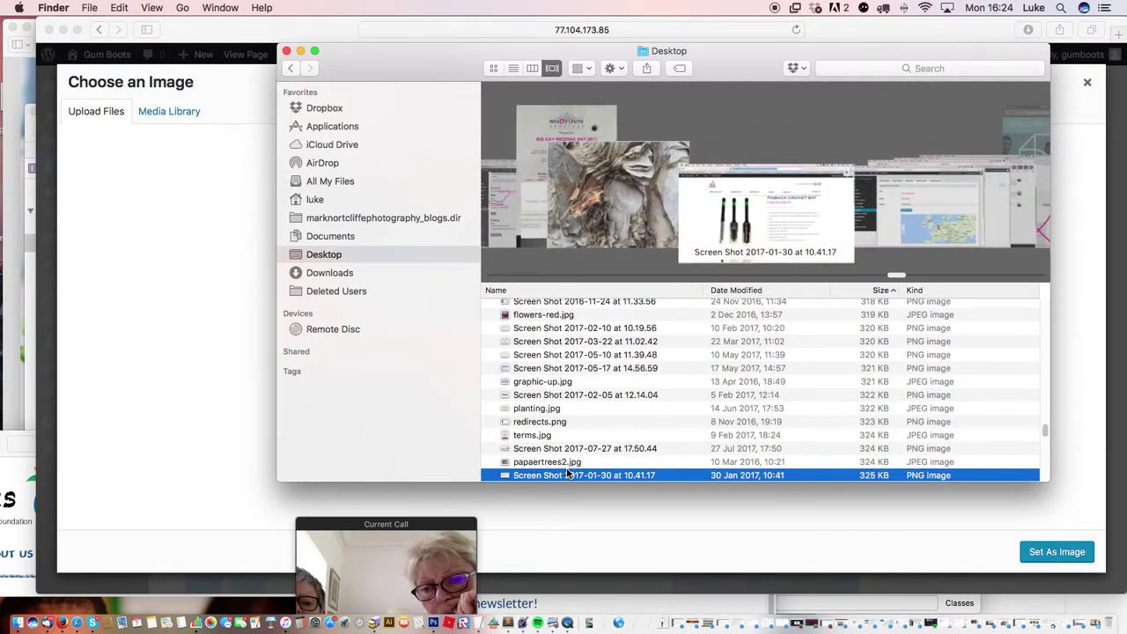
pyautogui.press('Down')
pyautogui.press('Down')
pyautogui.press('Down')
pyautogui.press('Down')
pyautogui.press('Down')
pyautogui.press('Down')
pyautogui.press('Down')
pyautogui.press('Down')
pyautogui.press('Down')
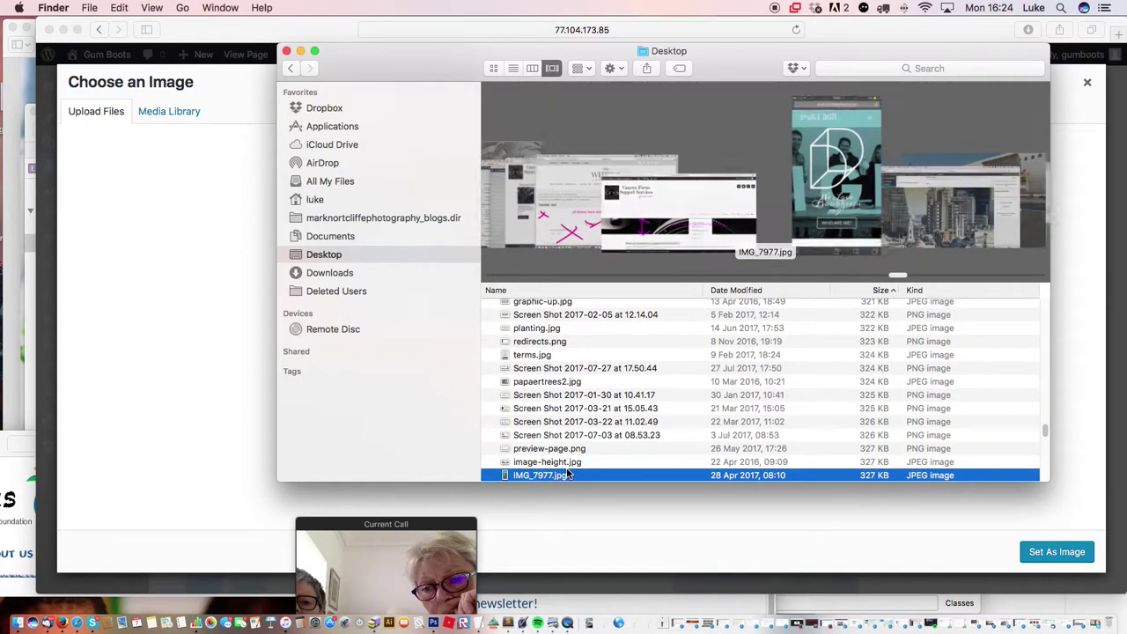
pyautogui.press('Down')
pyautogui.press('Down')
pyautogui.press('Down')
pyautogui.press('Down')
pyautogui.press('Down')
pyautogui.press('Down')
pyautogui.press('Down')
pyautogui.moveTo(1043, 432); pyautogui.dragTo(1045, 458)
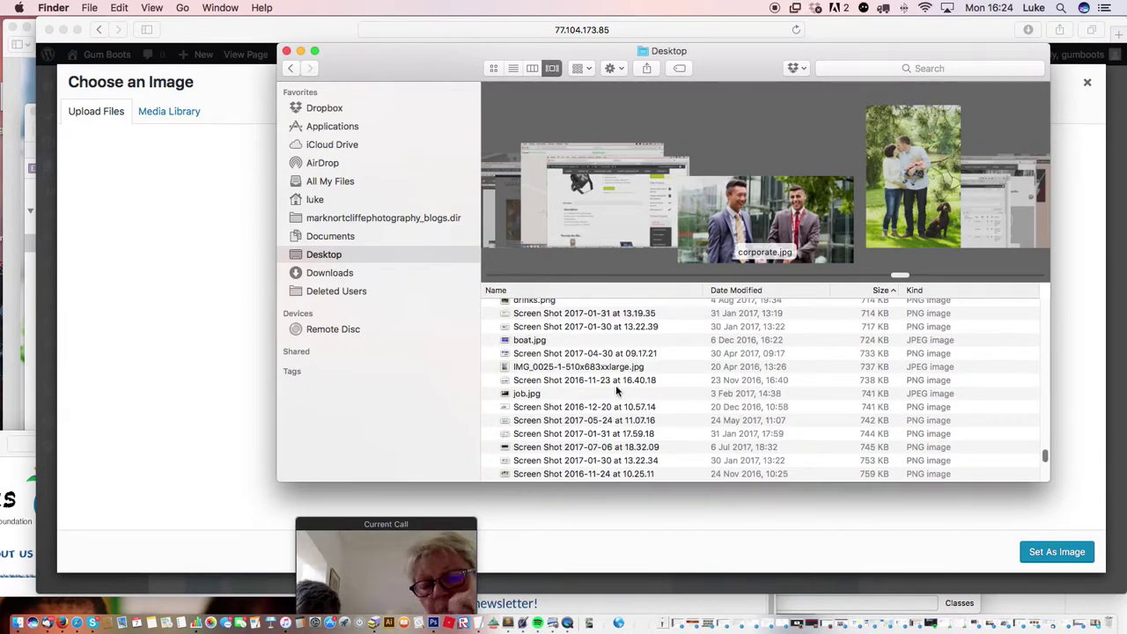
# - Upload job.jpg from the Desktop folder to the Media Library and return to the image chooser in Safari
pyautogui.click(581, 394)
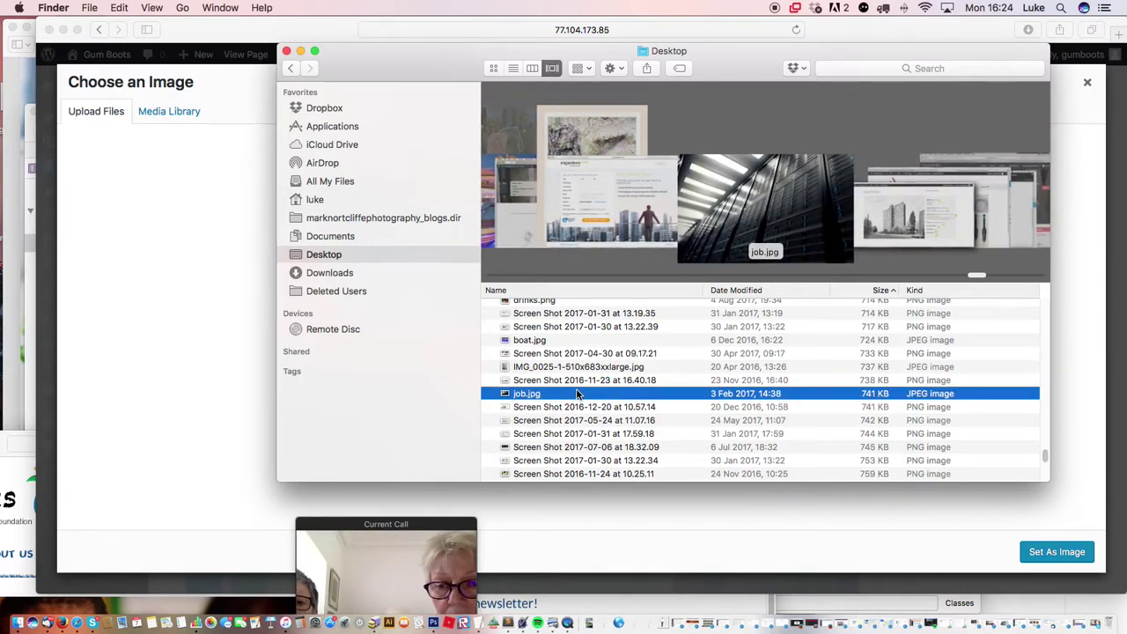
pyautogui.moveTo(390, 62); pyautogui.dragTo(665, 64)
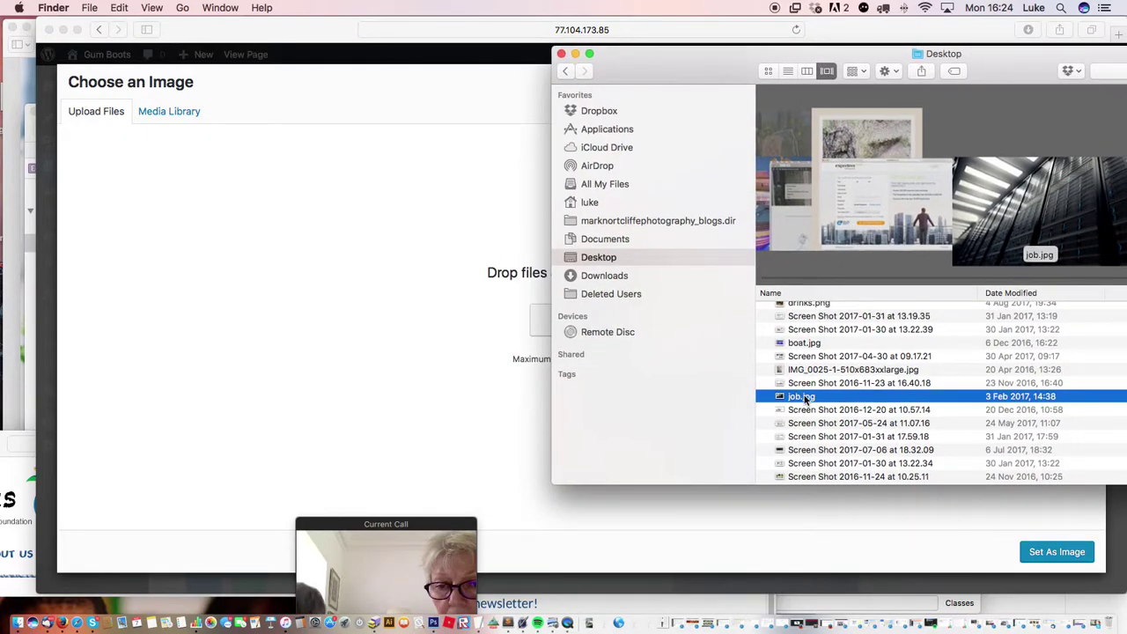
pyautogui.moveTo(791, 398); pyautogui.dragTo(338, 313)
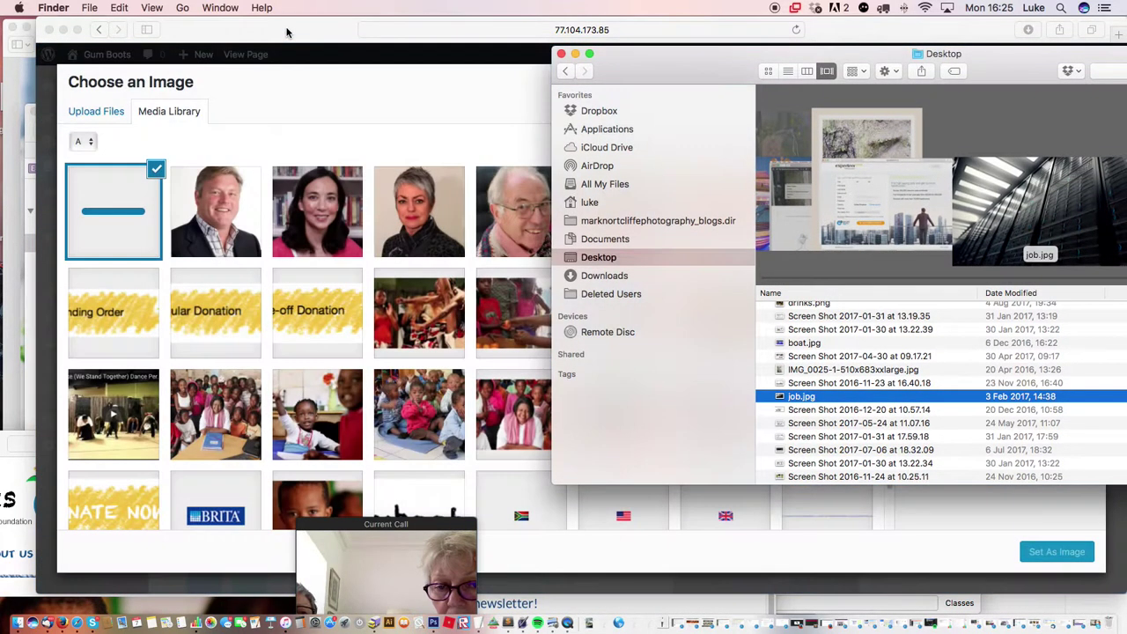
pyautogui.click(286, 33)
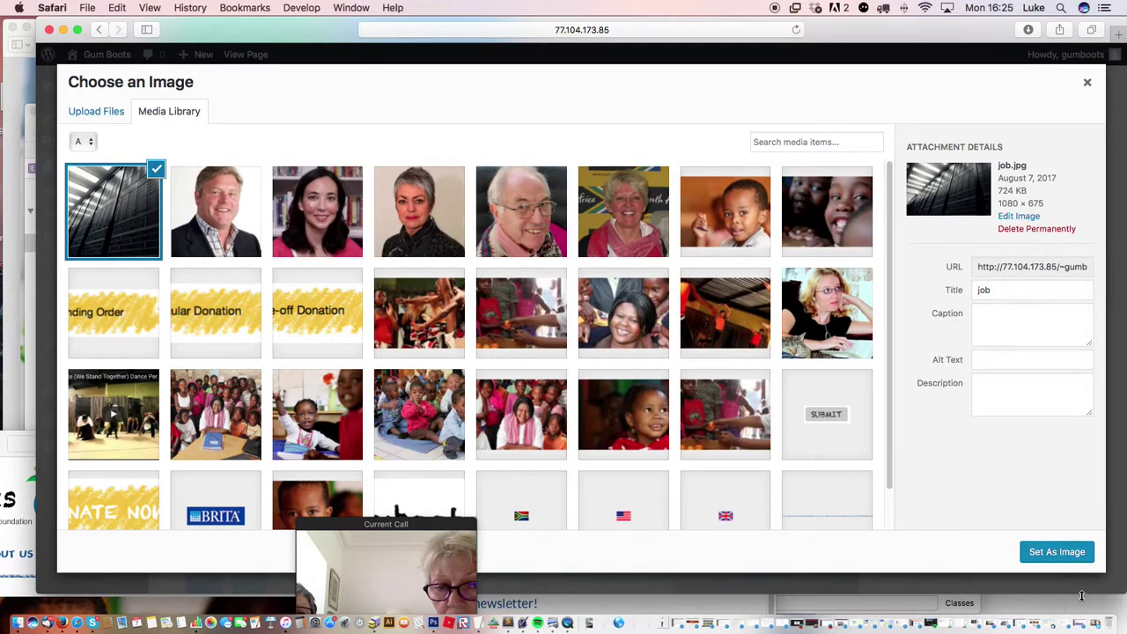
# - Set job.jpg as the module's image, save the module settings and update the HOME page
pyautogui.click(1058, 552)
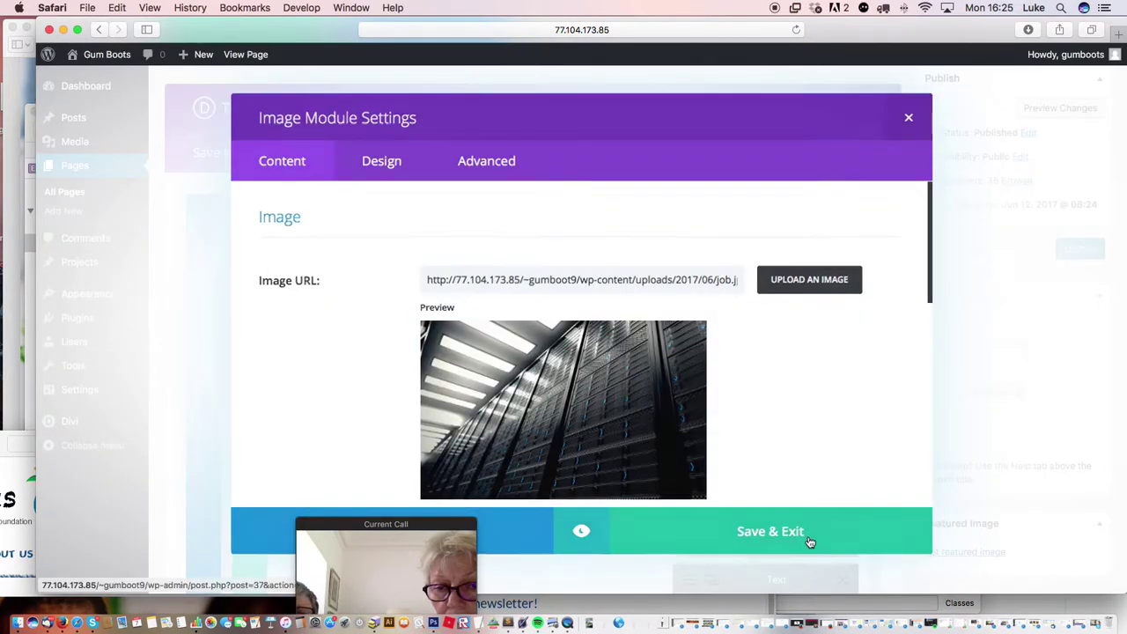
pyautogui.click(808, 539)
pyautogui.click(1069, 252)
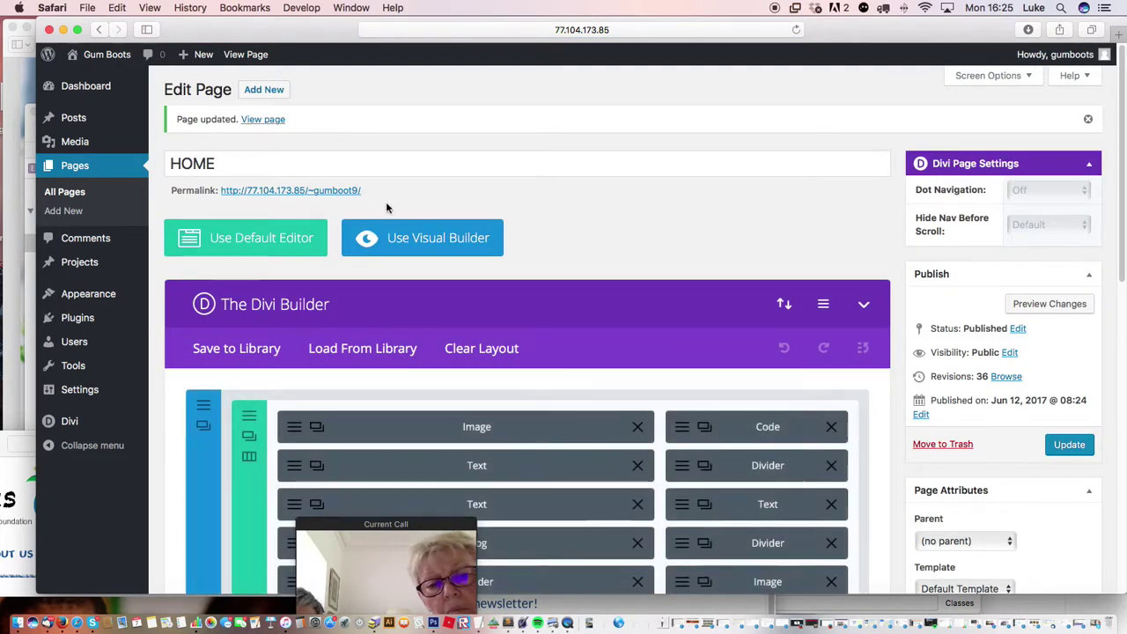
# - Bring up the public homepage to check the job.jpg banner and clear the call preview off the text below it
pyautogui.moveTo(265, 32); pyautogui.dragTo(533, 317)
pyautogui.moveTo(491, 450); pyautogui.dragTo(693, 58)
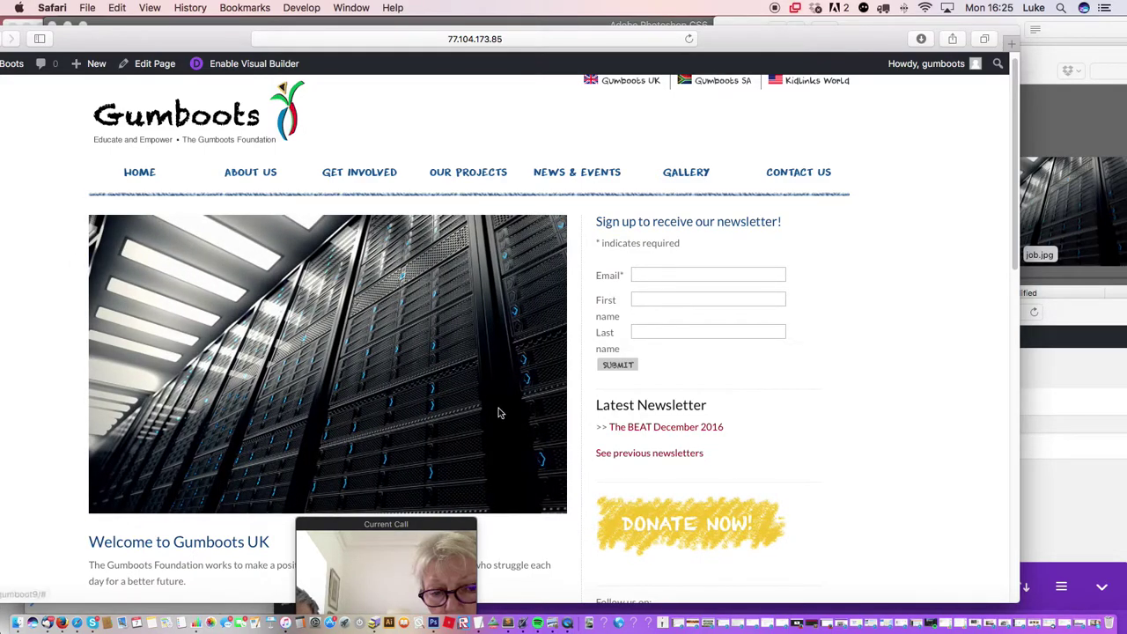
pyautogui.moveTo(320, 526); pyautogui.dragTo(750, 228)
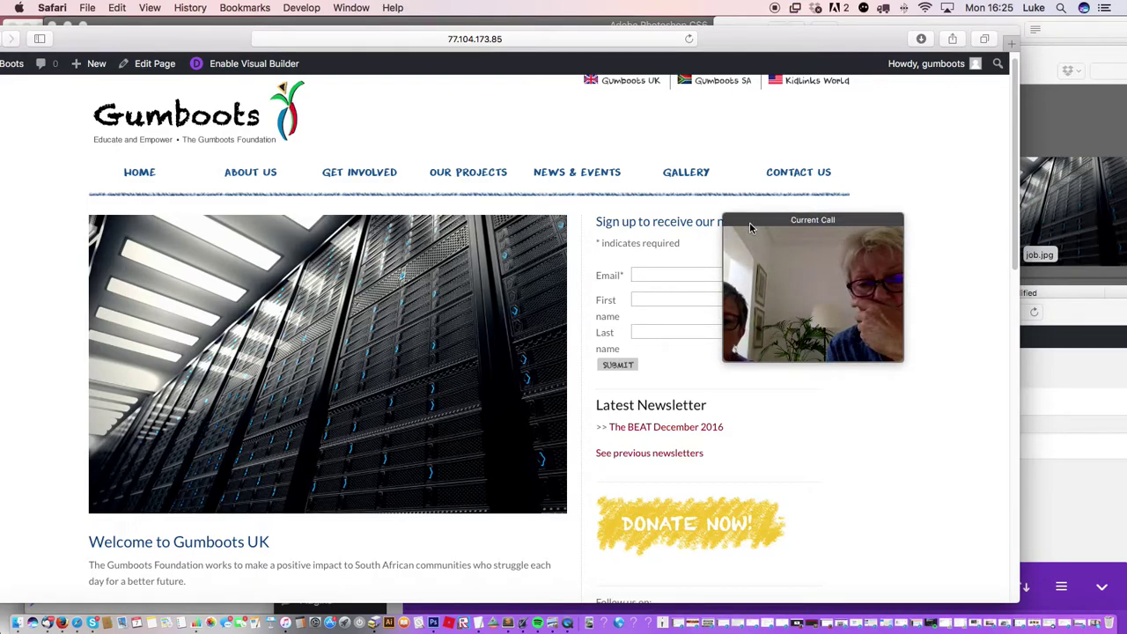
pyautogui.moveTo(754, 230)
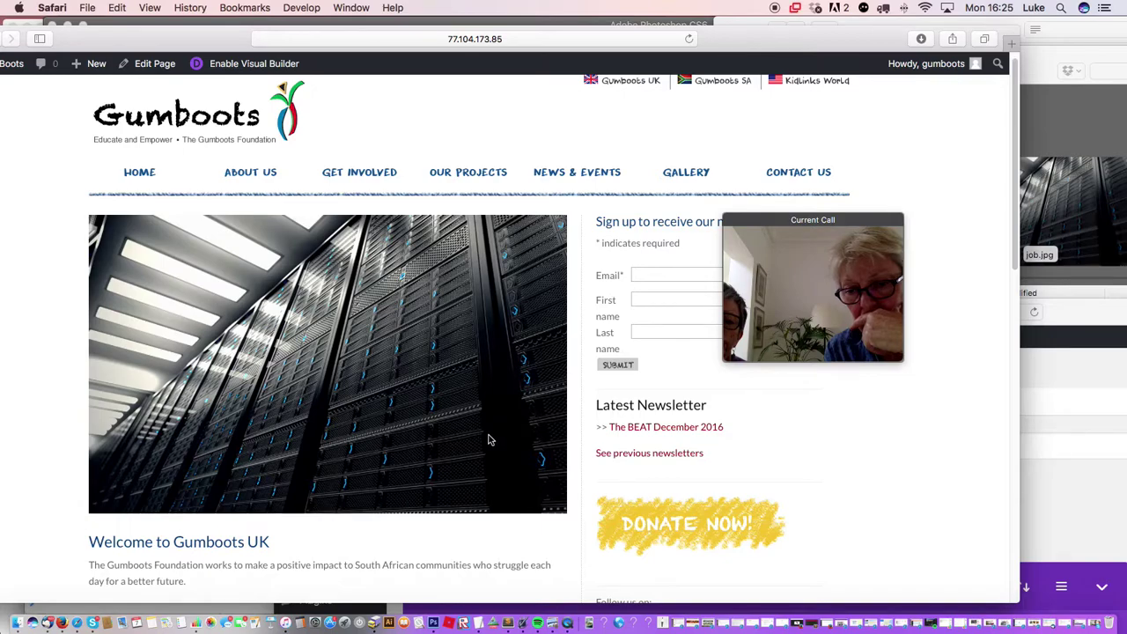
# - Switch to Photoshop to view the Education_Project banner, then return to the public homepage in Safari
pyautogui.click(434, 624)
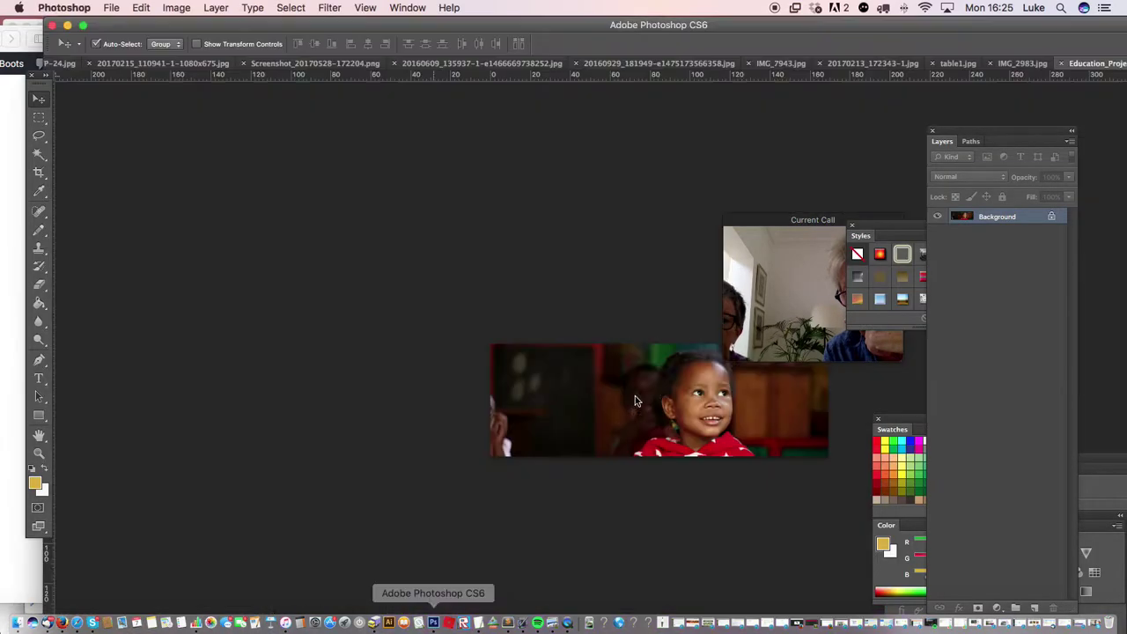
pyautogui.moveTo(544, 25); pyautogui.dragTo(854, 306)
pyautogui.click(72, 243)
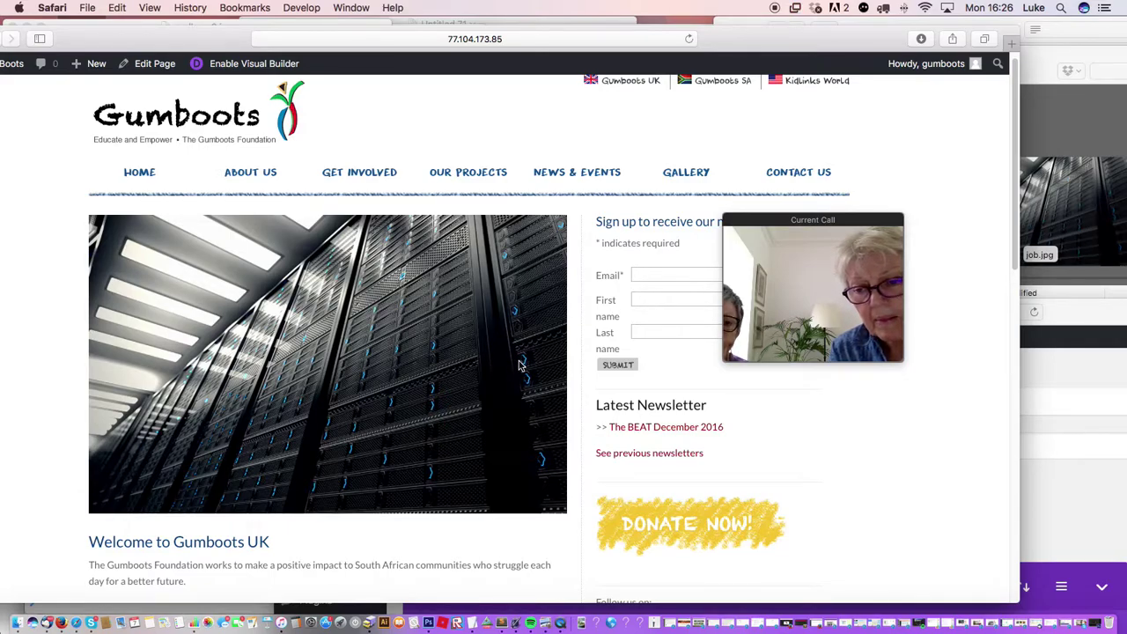
# - Alternate between the public homepage and the HOME page editor windows to compare the banner with the page's Divi layout
pyautogui.moveTo(748, 38); pyautogui.dragTo(186, 30)
pyautogui.doubleClick(520, 310)
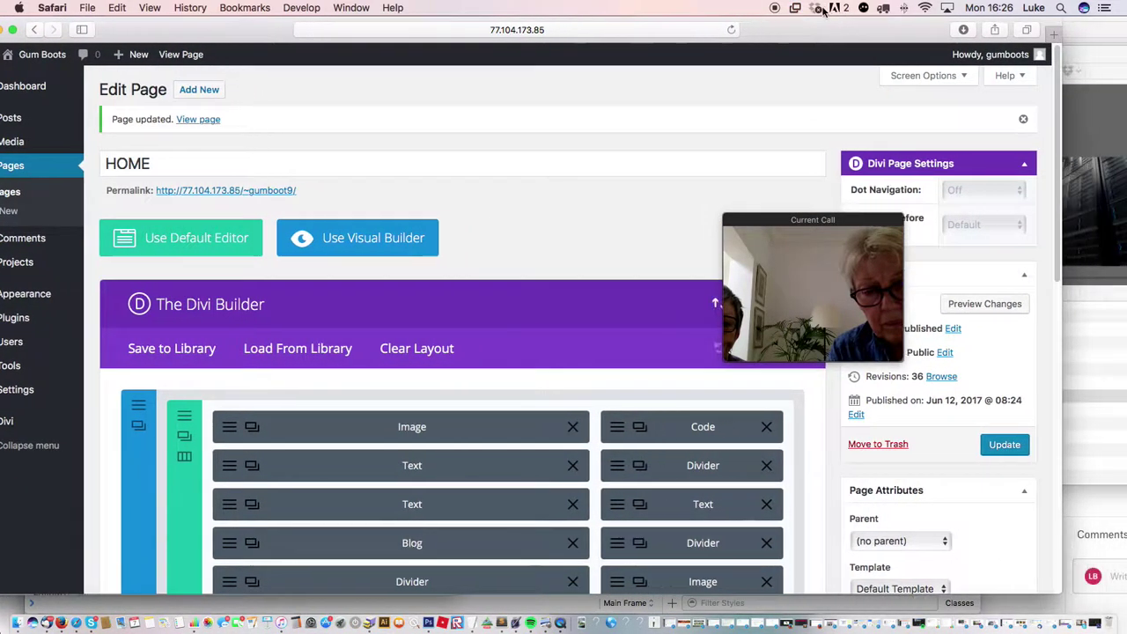
pyautogui.moveTo(786, 220); pyautogui.dragTo(693, 95)
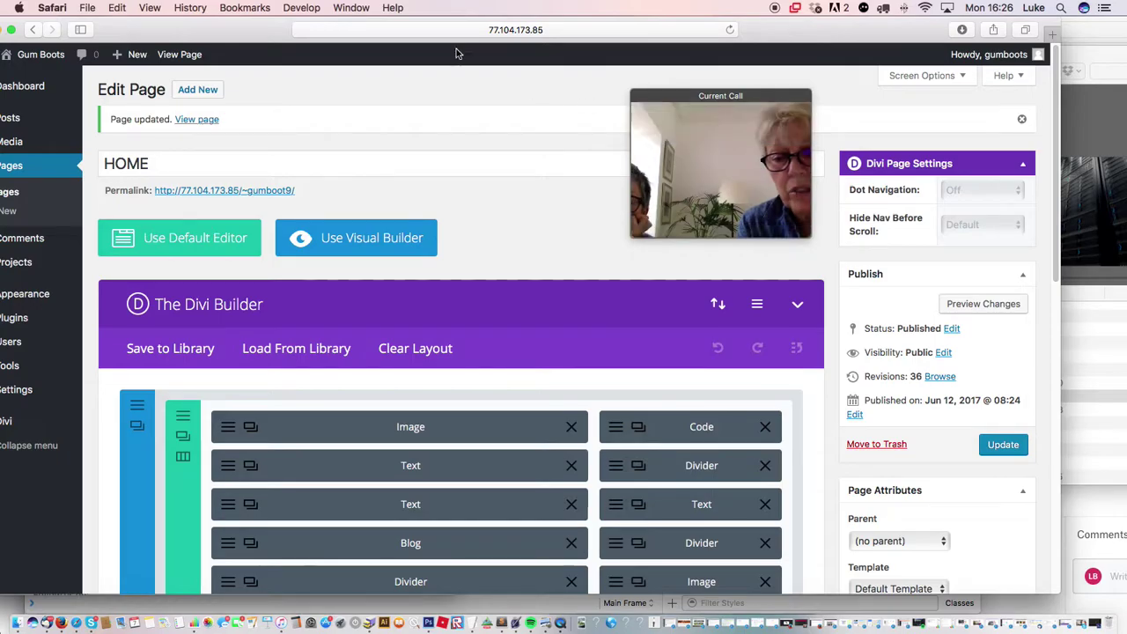
pyautogui.moveTo(236, 30); pyautogui.dragTo(741, 175)
pyautogui.doubleClick(375, 40)
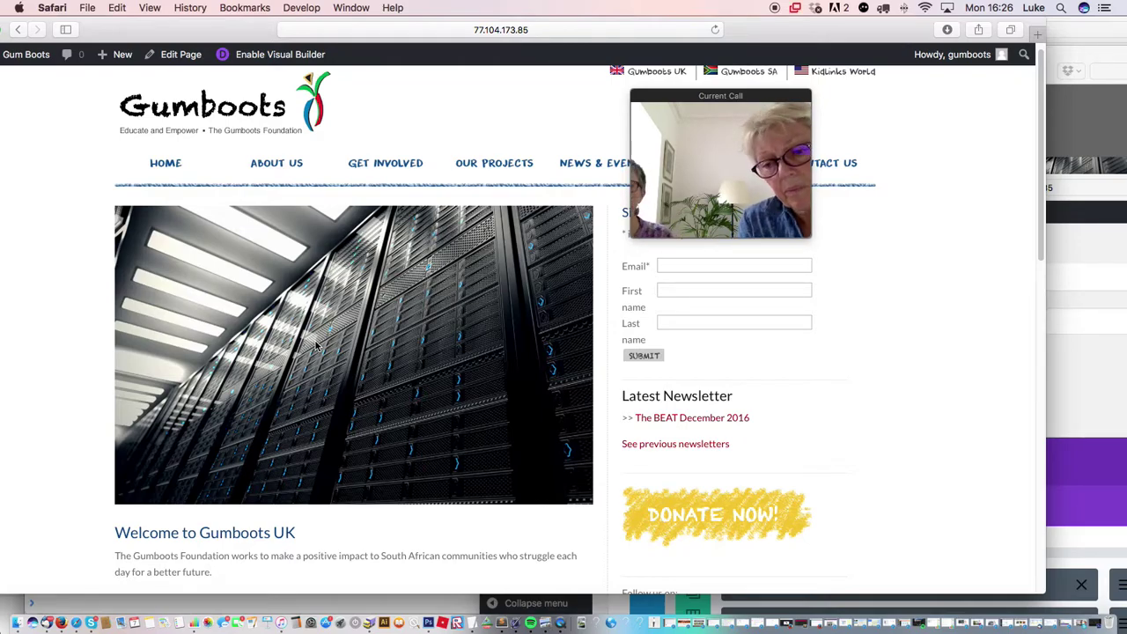
pyautogui.moveTo(807, 36); pyautogui.dragTo(263, 111)
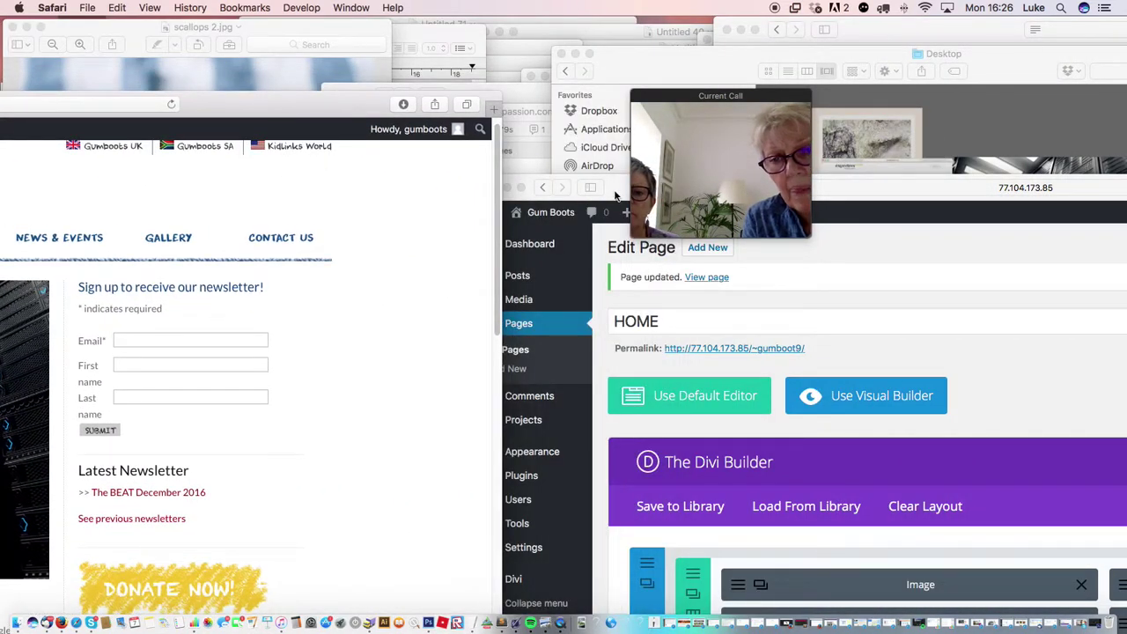
pyautogui.moveTo(615, 195); pyautogui.dragTo(127, 10)
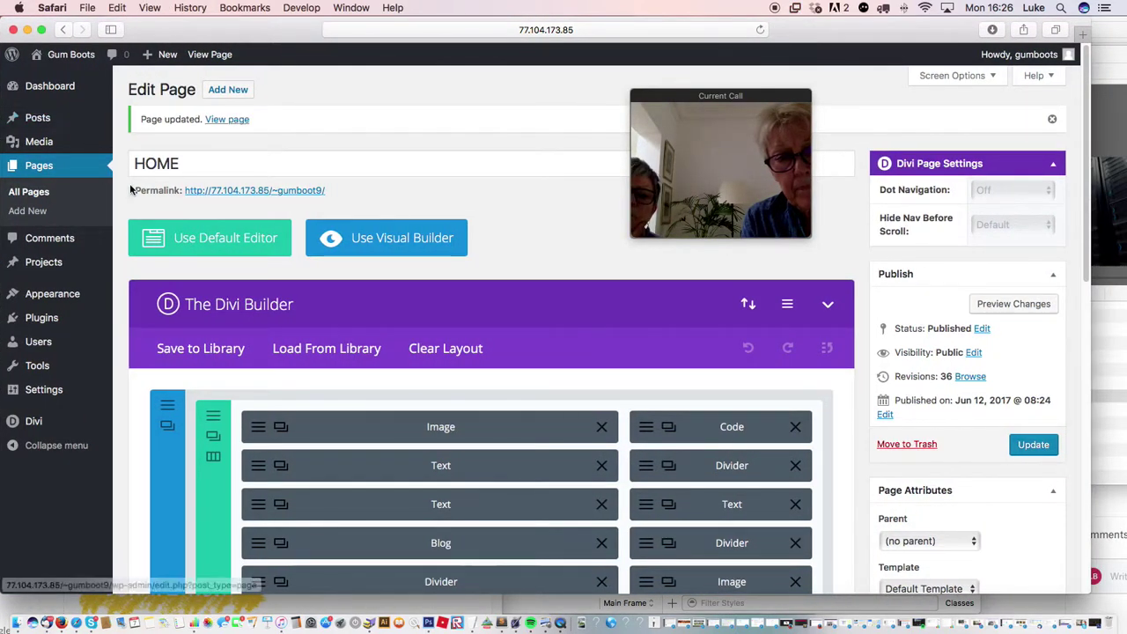
# - Move the call preview clear of the Divi layout and open the settings of the top Image module
pyautogui.scroll(-3, 1074, 214)
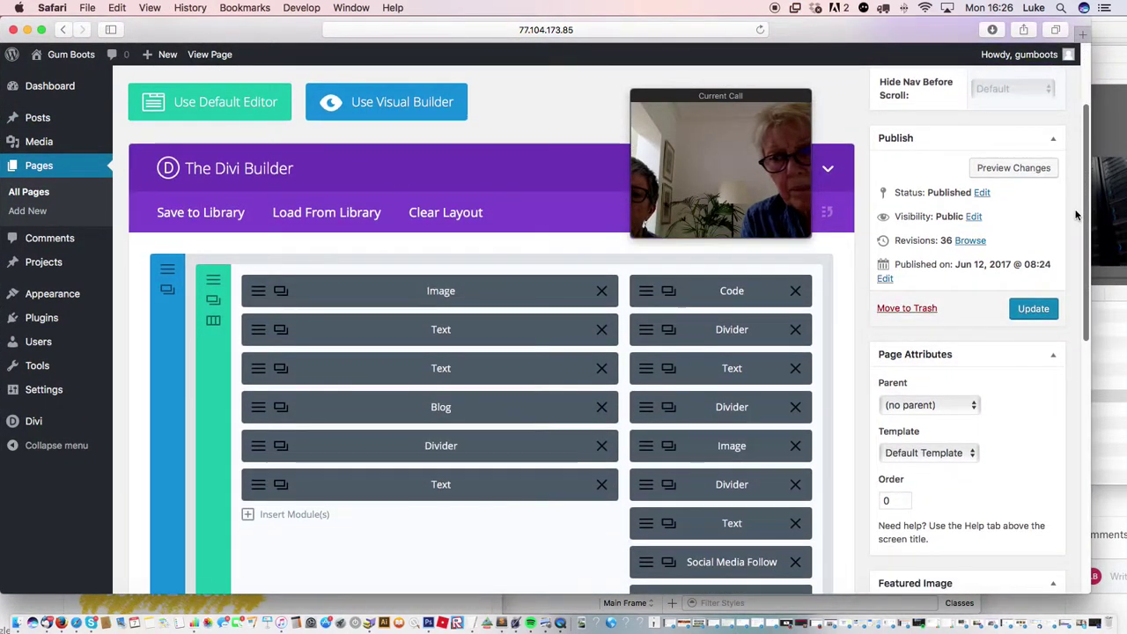
pyautogui.scroll(-4, 1075, 215)
pyautogui.scroll(1, 1053, 272)
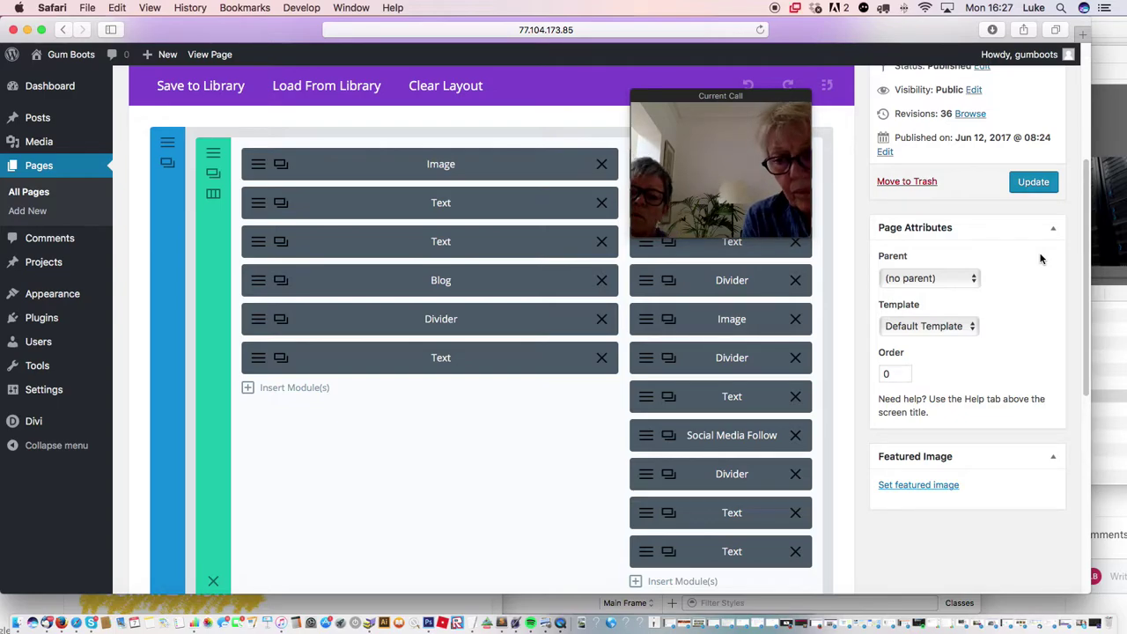
pyautogui.moveTo(707, 115); pyautogui.dragTo(877, 544)
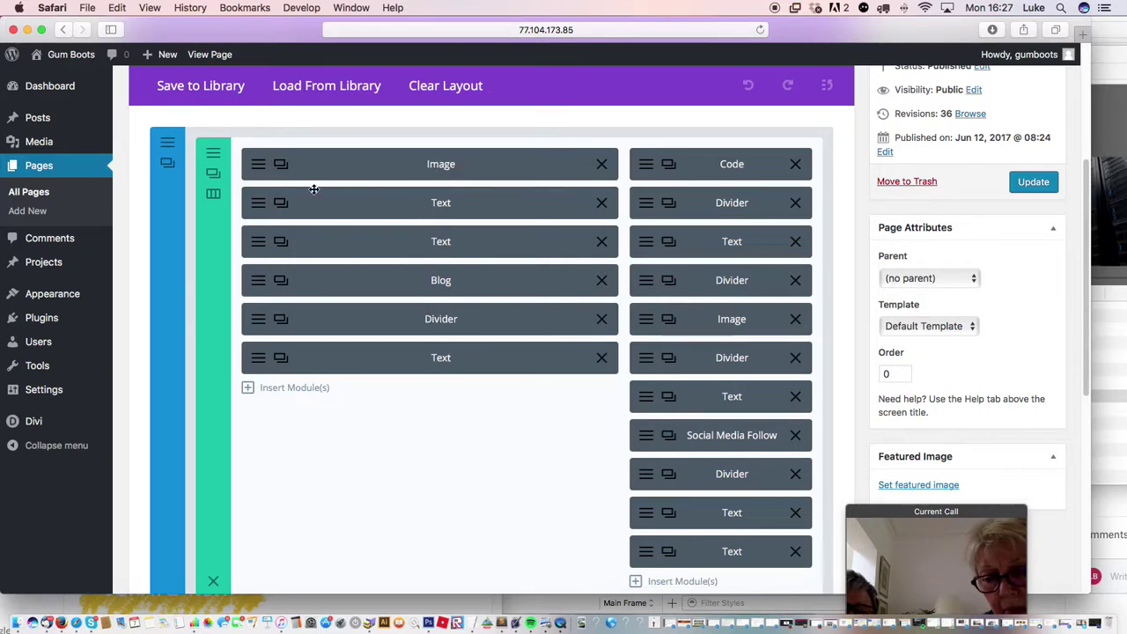
pyautogui.click(258, 165)
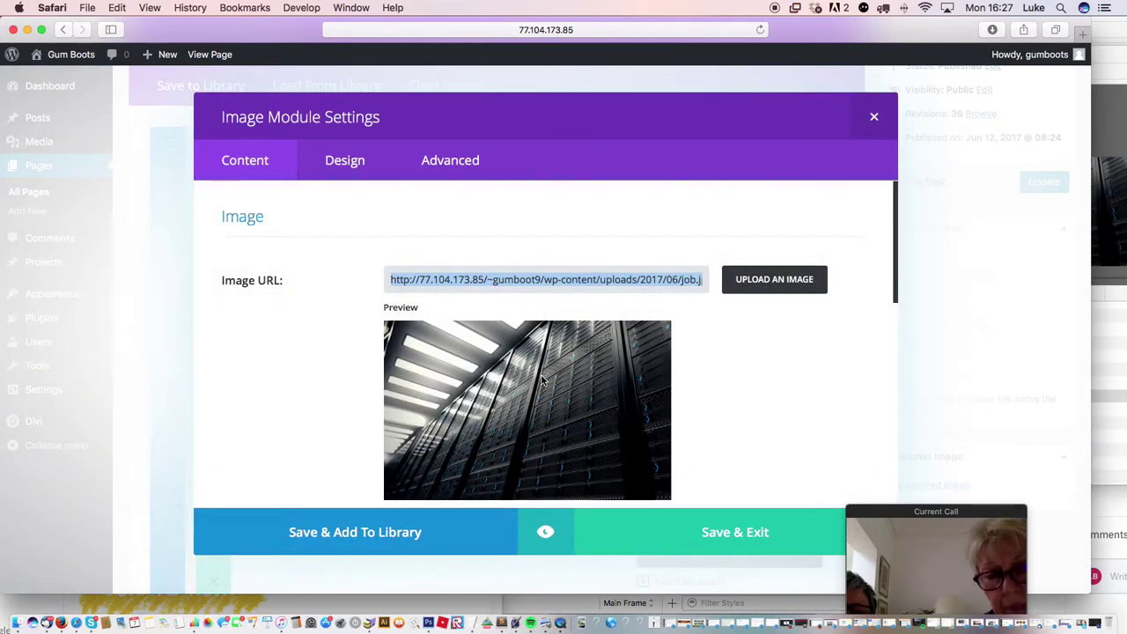
# - Close the image settings and insert a Gallery module below the last Text module in the wider column
pyautogui.click(873, 117)
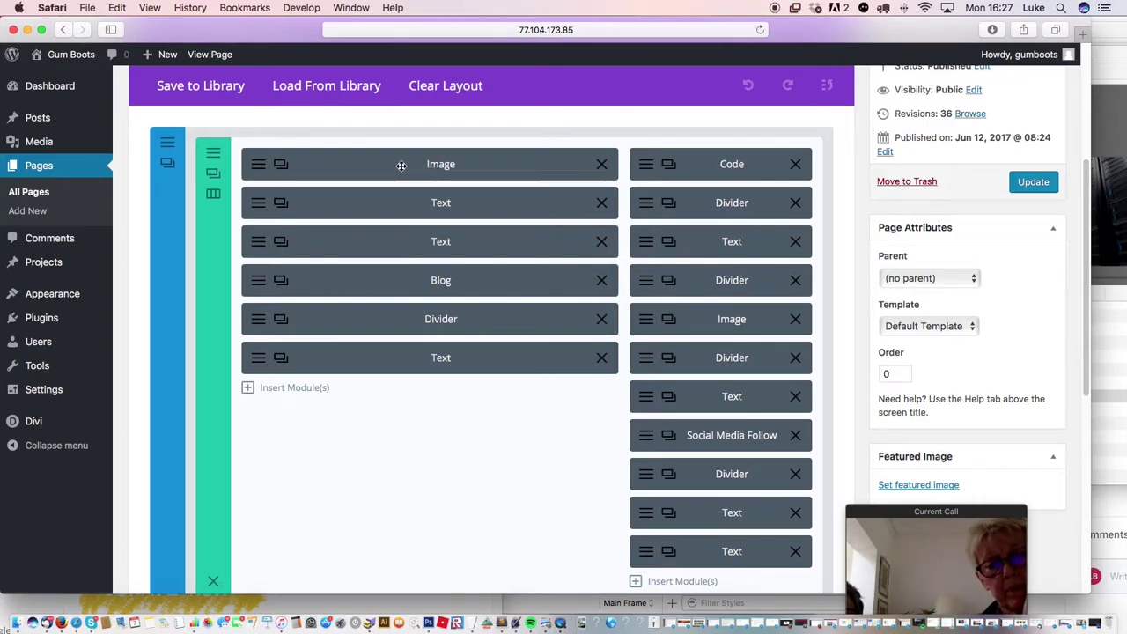
pyautogui.click(295, 388)
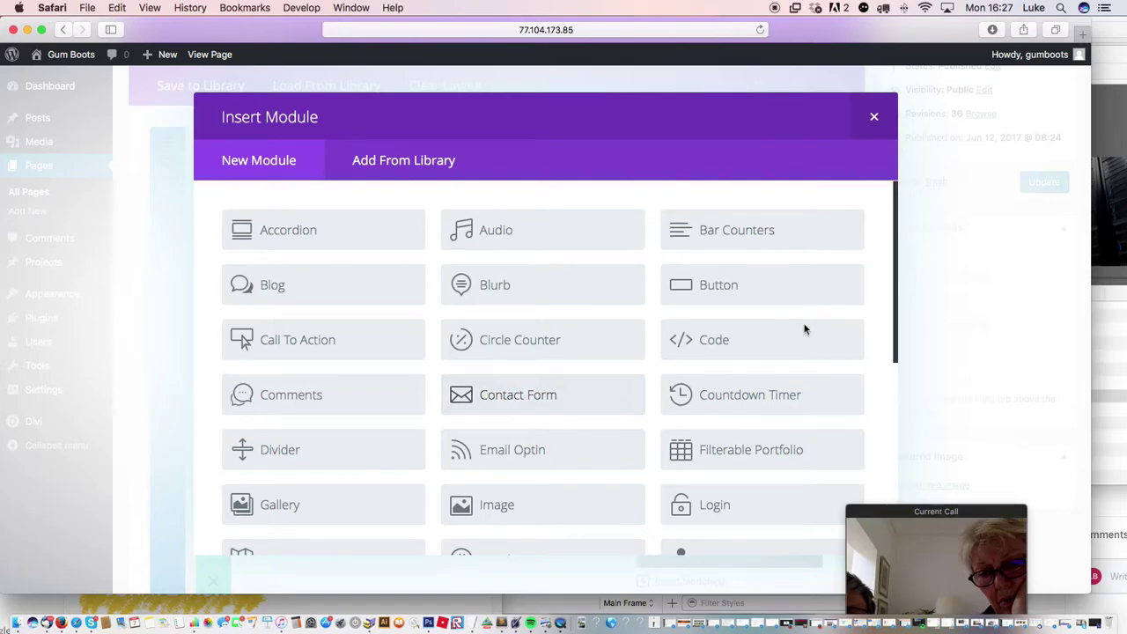
pyautogui.moveTo(896, 240); pyautogui.dragTo(894, 418)
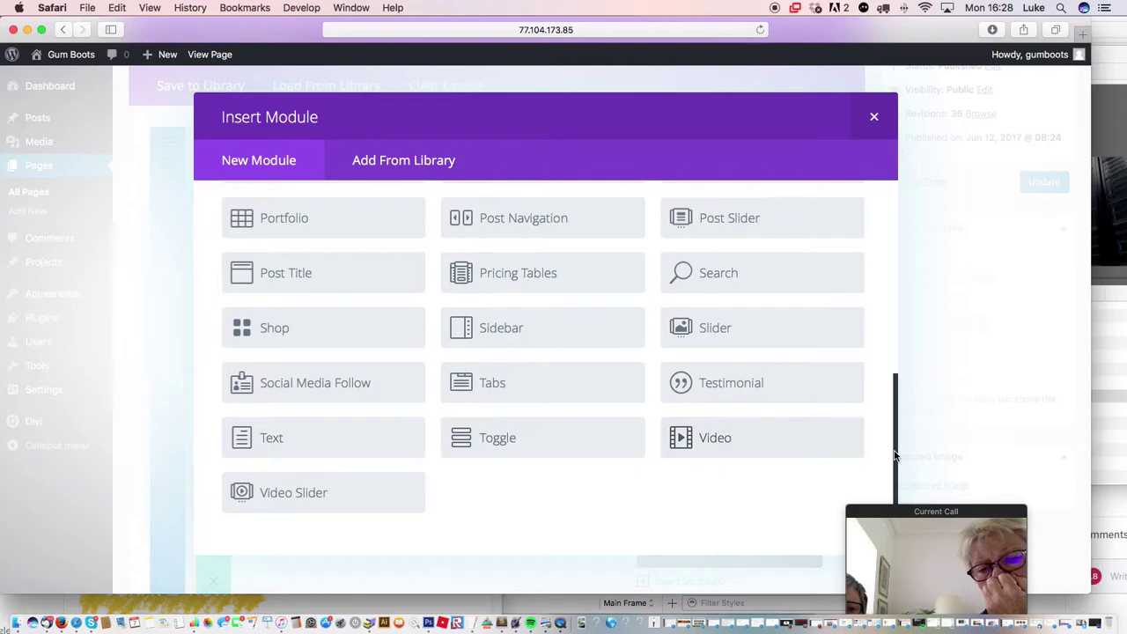
pyautogui.moveTo(892, 438); pyautogui.dragTo(884, 302)
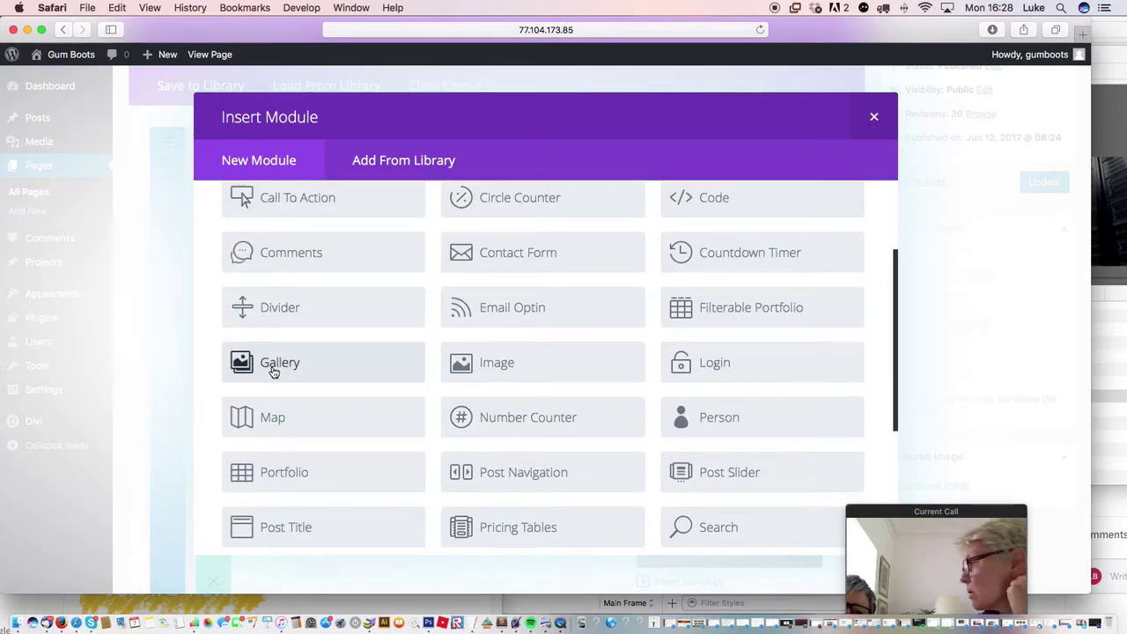
pyautogui.click(306, 367)
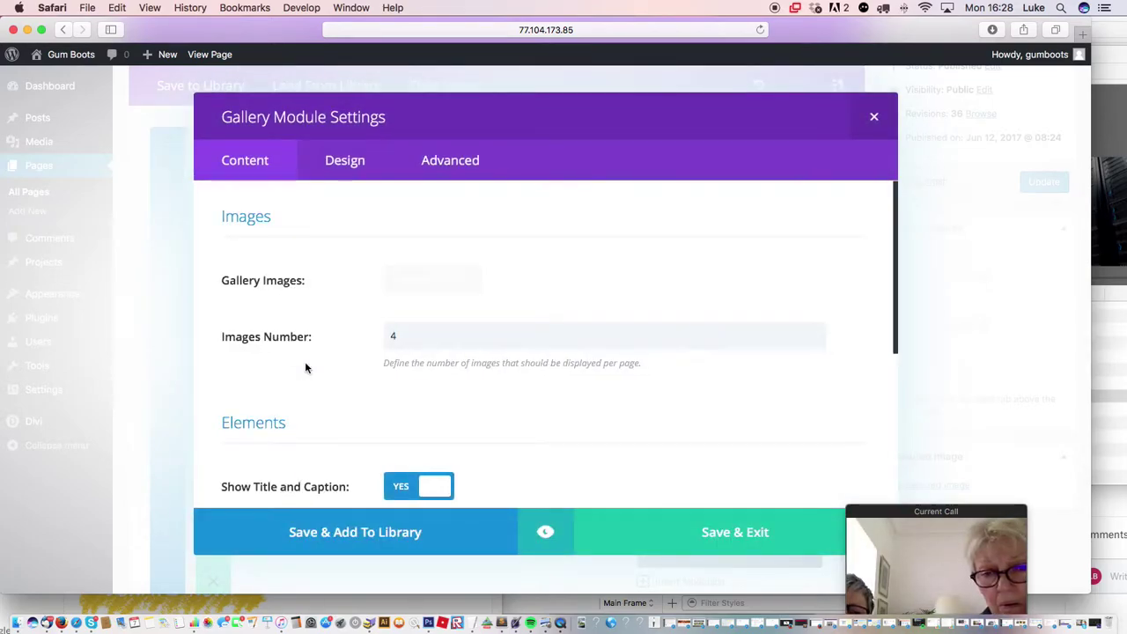
# - Add RatangbanaBanner, the smiling child in red beside it, Ratangbana001 and leratong_011 from the media library to the gallery
pyautogui.click(388, 335)
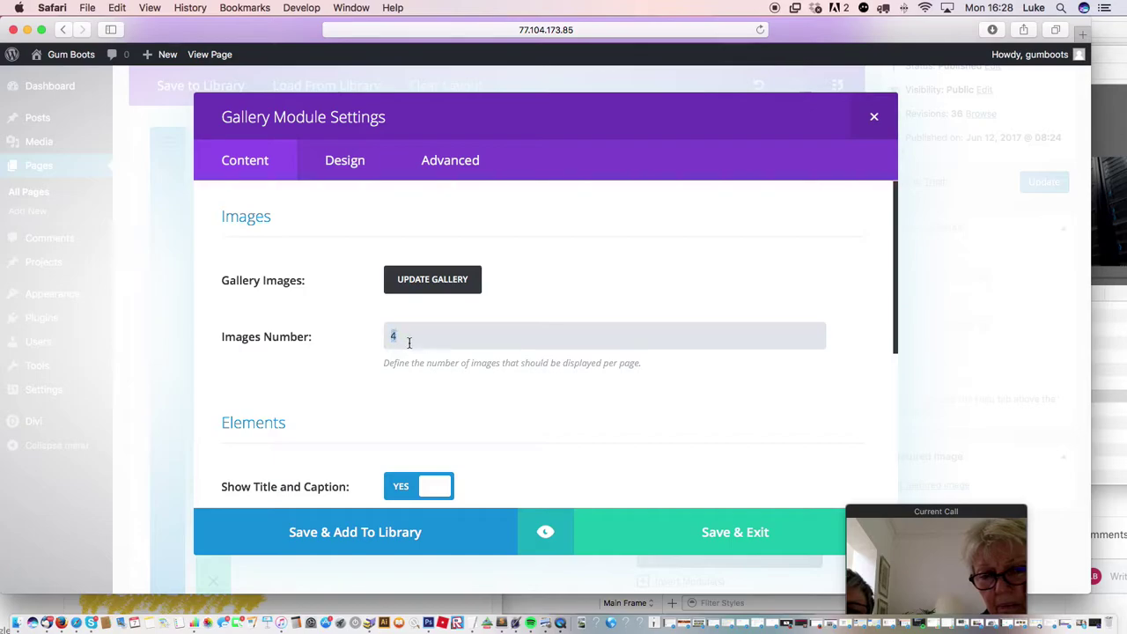
pyautogui.click(431, 280)
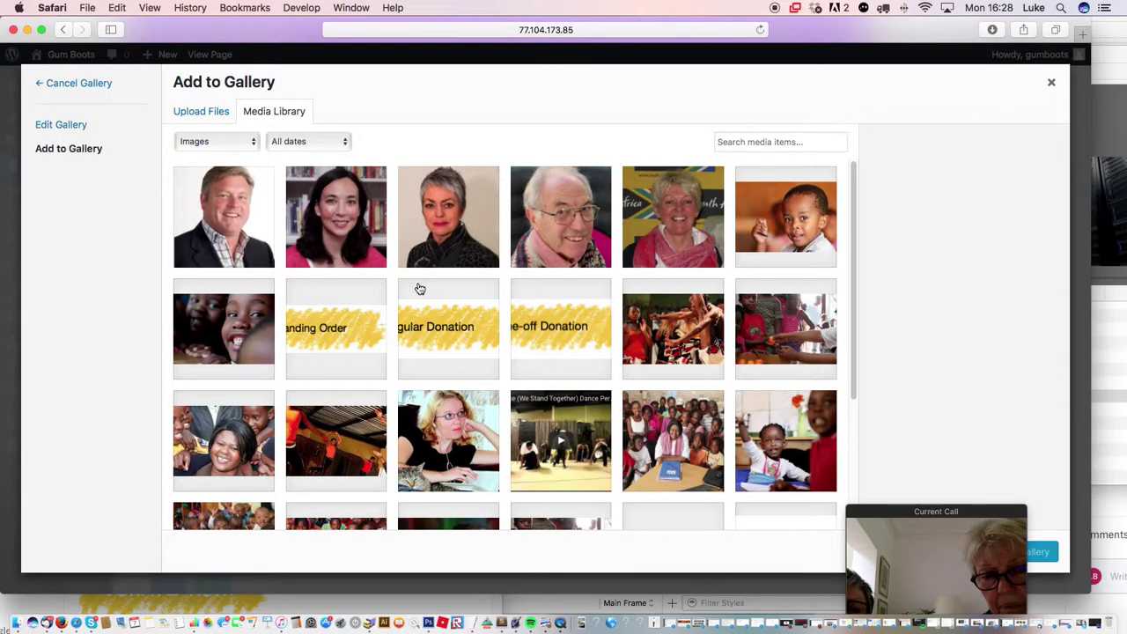
pyautogui.moveTo(852, 273); pyautogui.dragTo(850, 361)
pyautogui.click(561, 449)
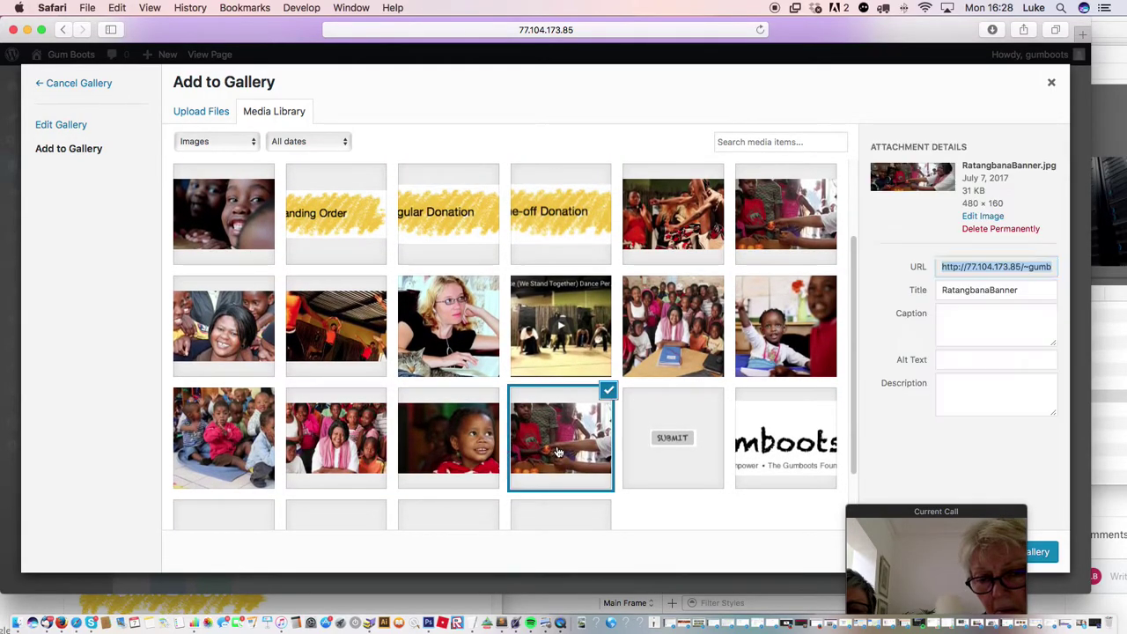
pyautogui.click(469, 443)
pyautogui.click(356, 444)
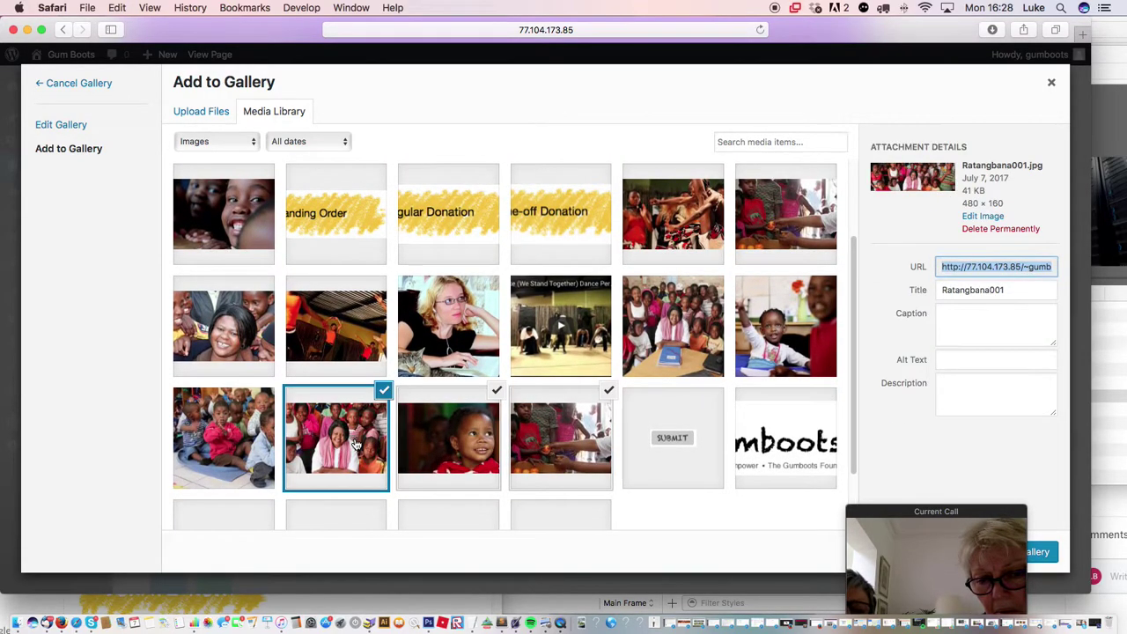
pyautogui.moveTo(853, 352); pyautogui.dragTo(837, 312)
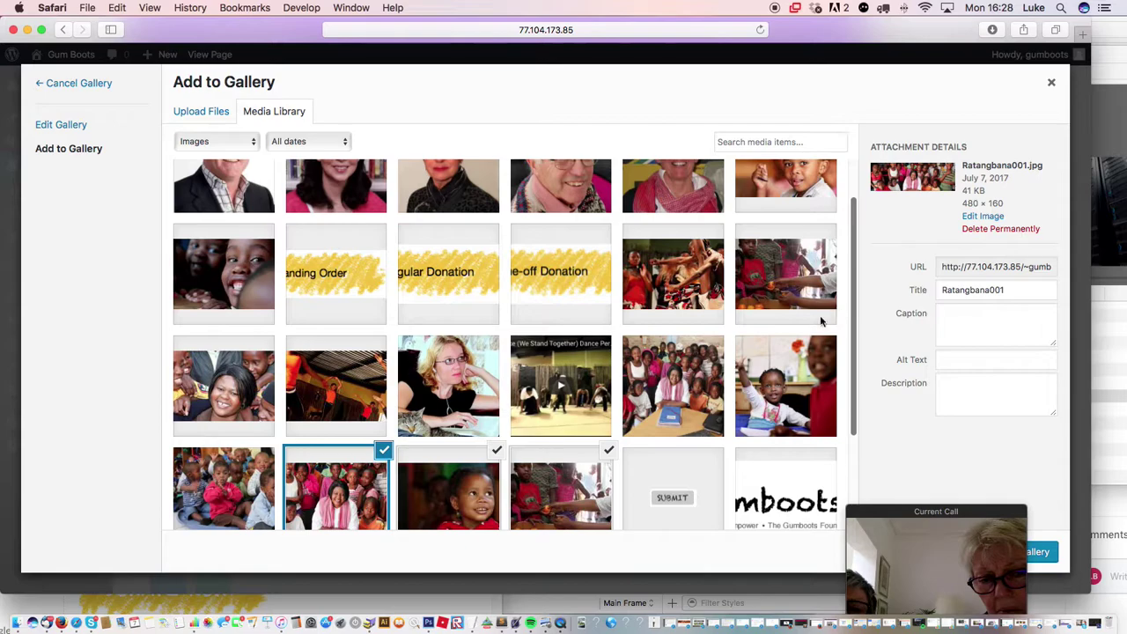
pyautogui.click(218, 283)
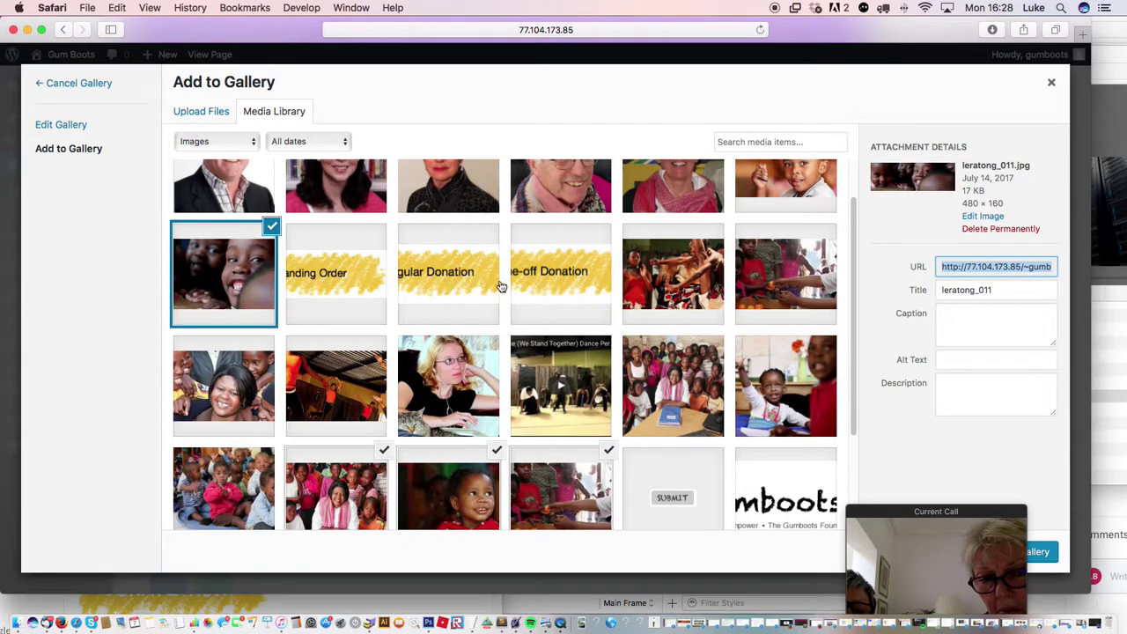
pyautogui.moveTo(816, 31); pyautogui.dragTo(714, 15)
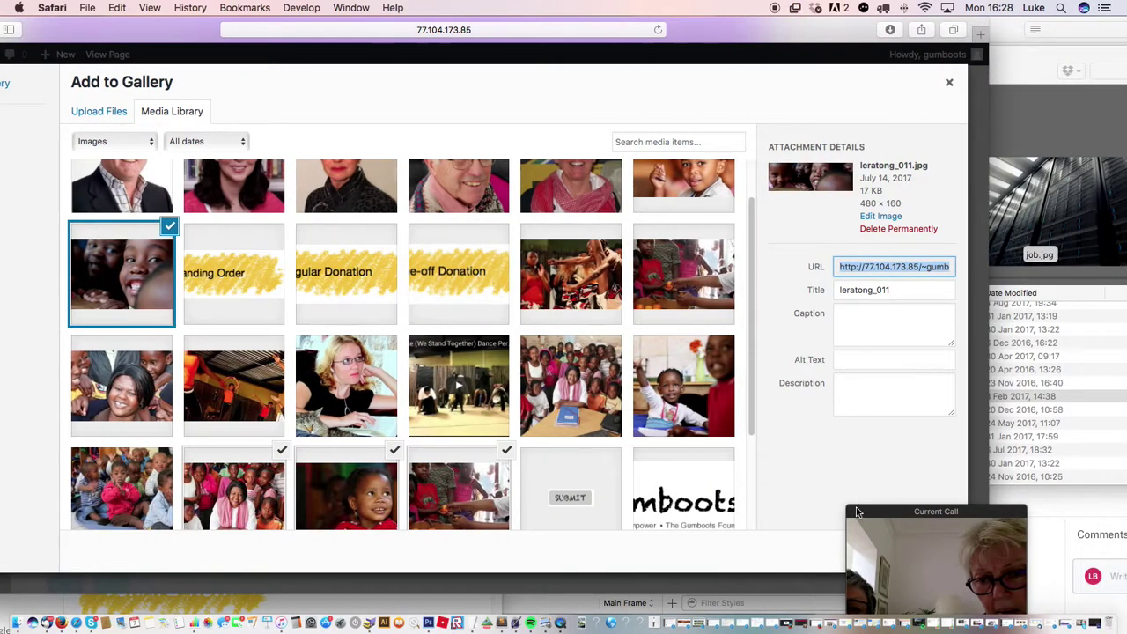
pyautogui.moveTo(858, 512); pyautogui.dragTo(968, 581)
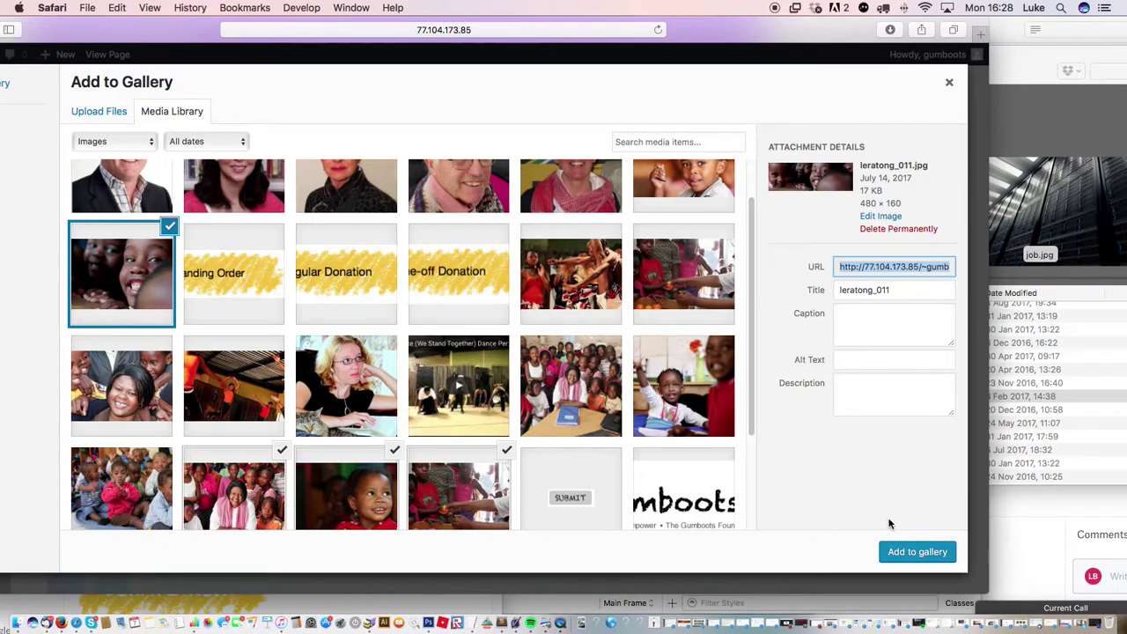
pyautogui.click(907, 553)
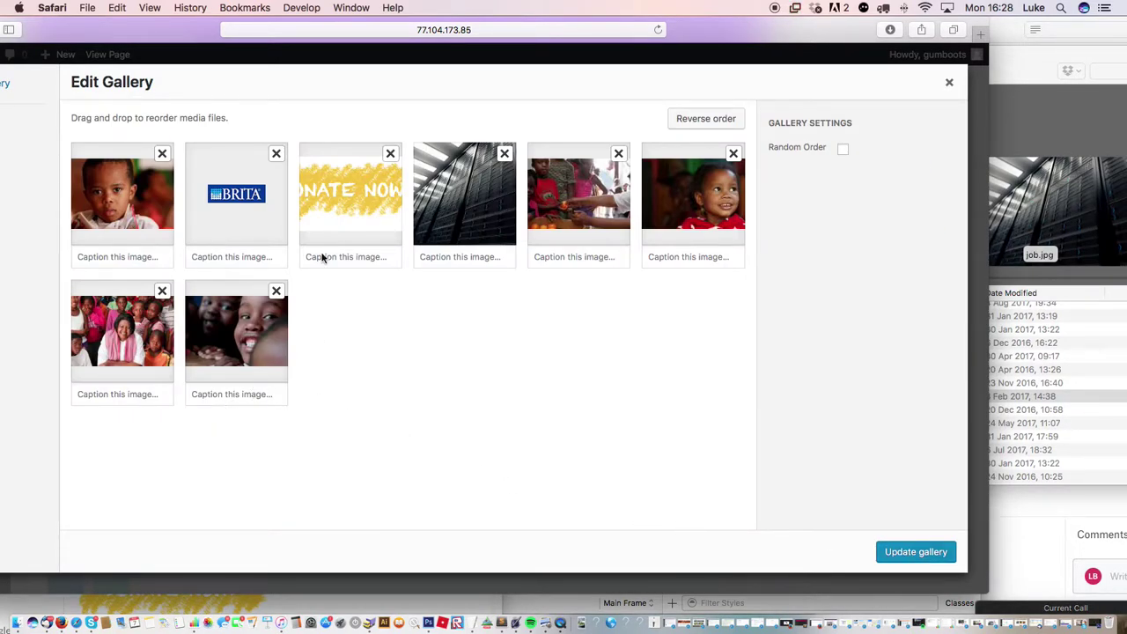
# - Remove the BRITA logo, the Donate Now graphic and the server-room photo from the gallery
pyautogui.moveTo(184, 32); pyautogui.dragTo(342, 33)
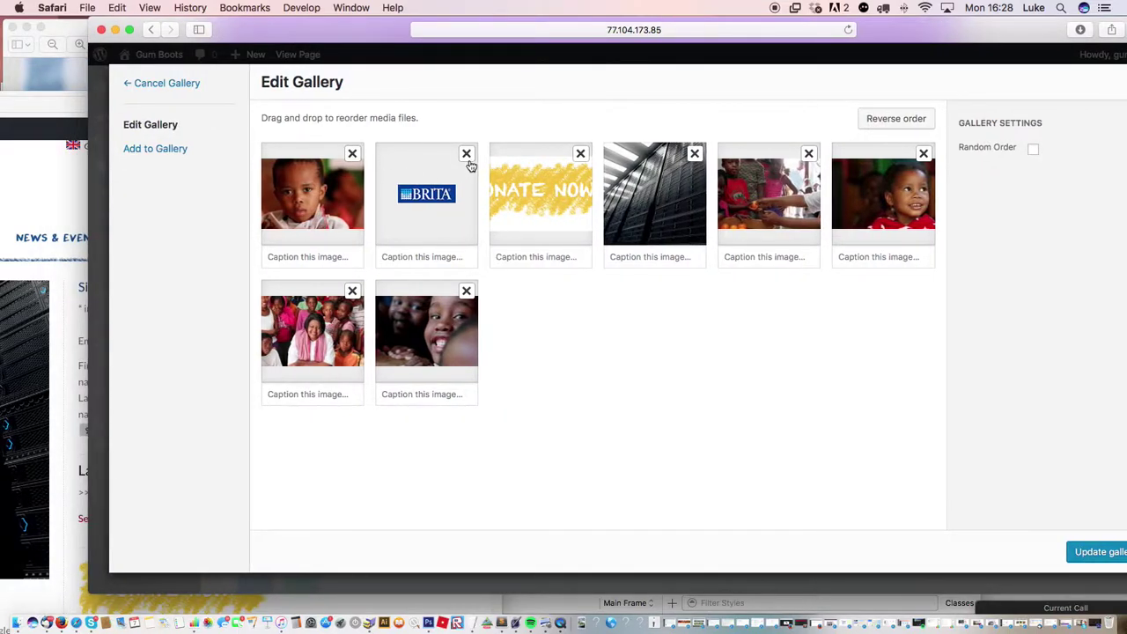
pyautogui.click(466, 154)
pyautogui.click(467, 156)
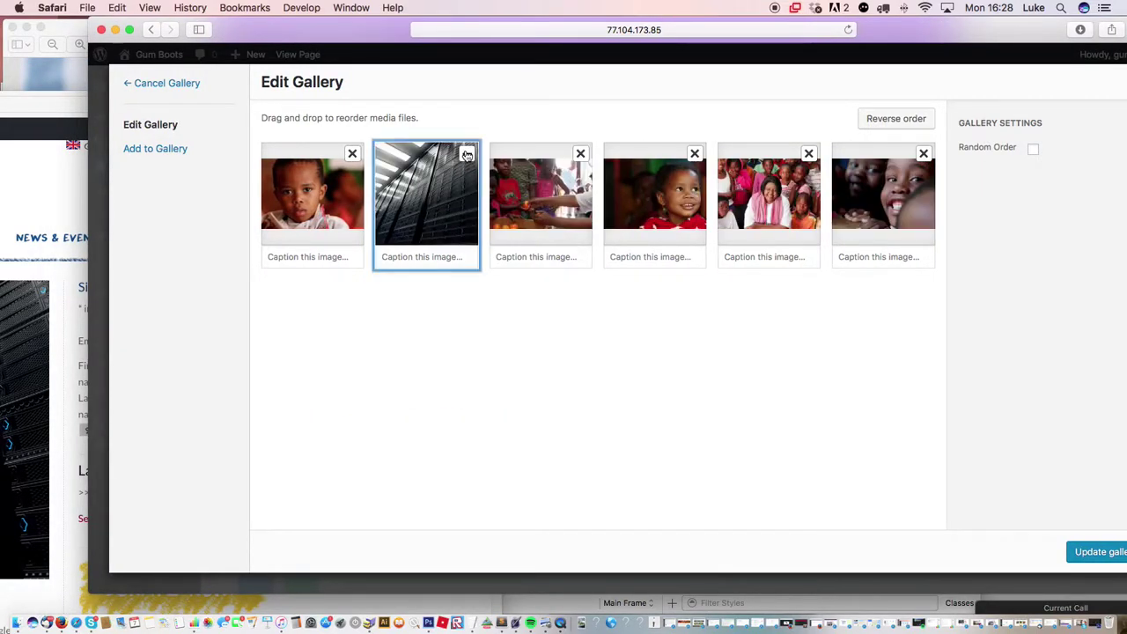
pyautogui.click(467, 156)
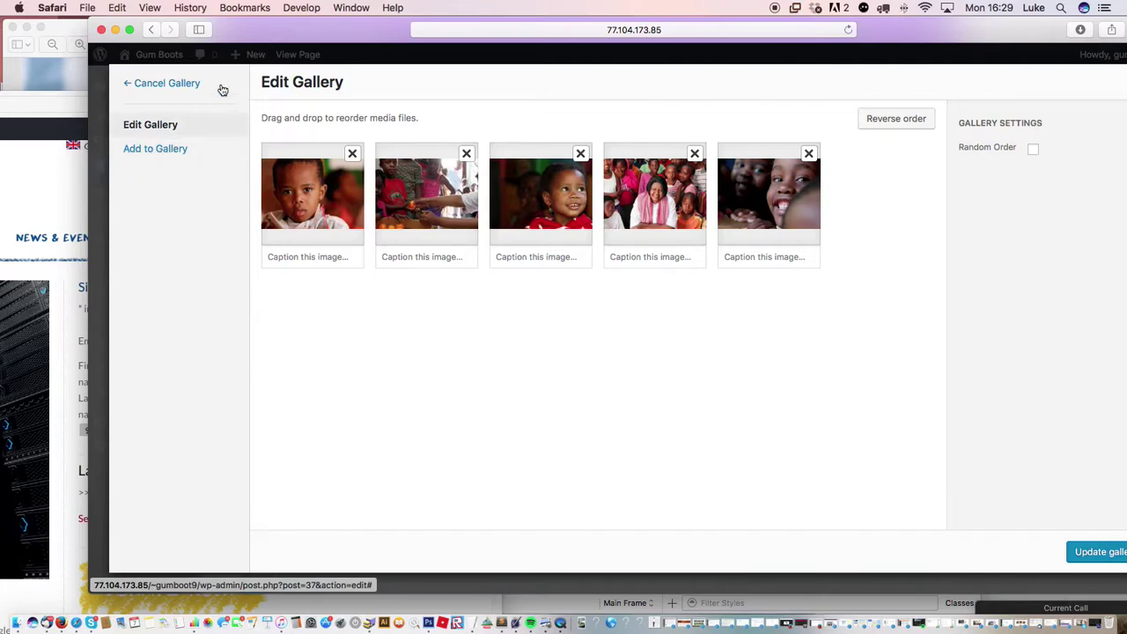
# - Reorder the gallery as pink-scarf group, boy, fruit handout, leratong_011 and child in red, and update the gallery
pyautogui.moveTo(274, 35); pyautogui.dragTo(209, 34)
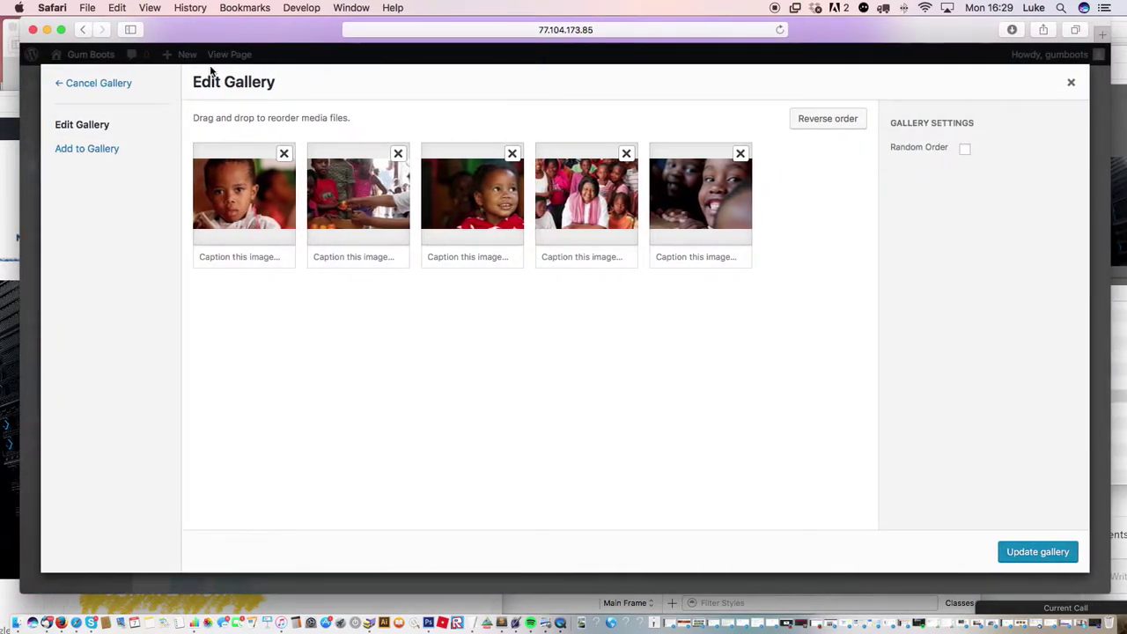
pyautogui.moveTo(588, 200); pyautogui.dragTo(464, 202)
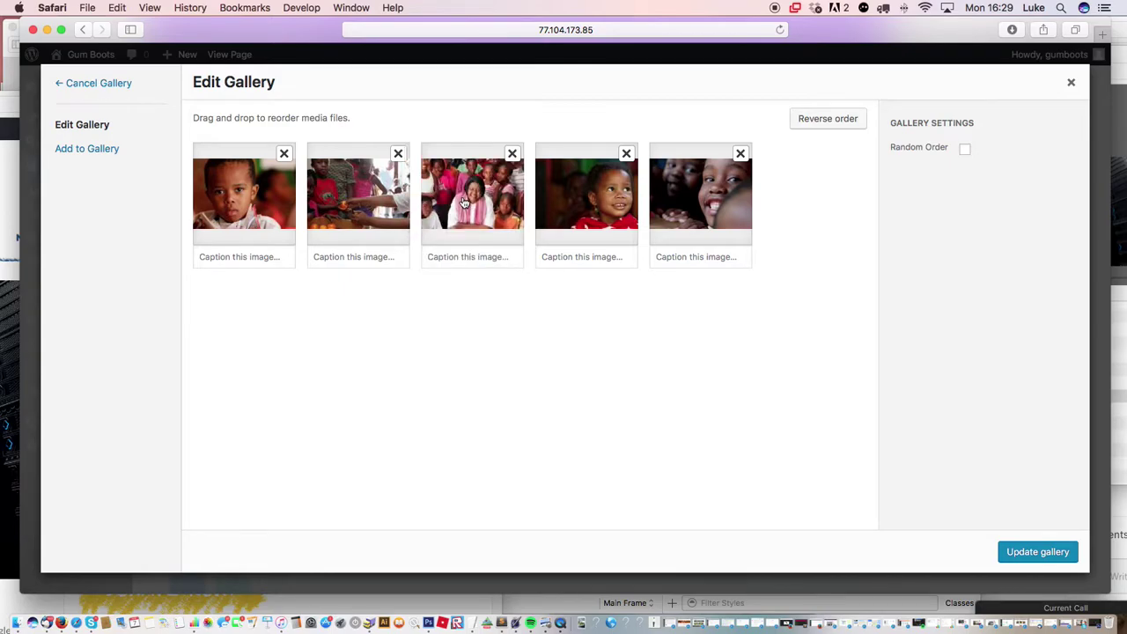
pyautogui.moveTo(359, 196); pyautogui.dragTo(483, 194)
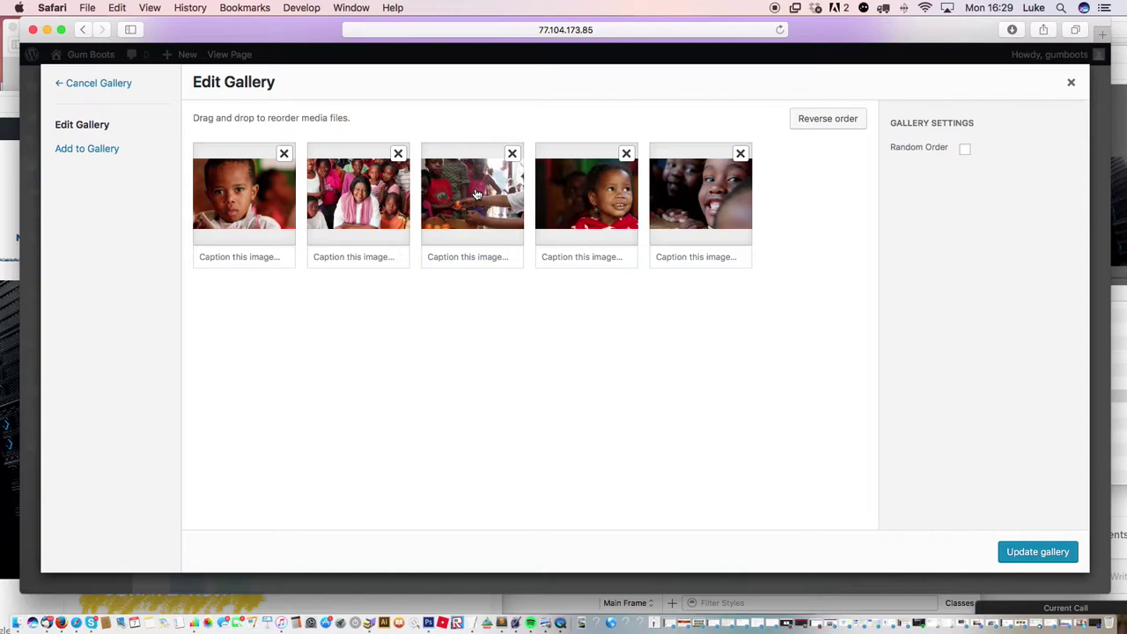
pyautogui.moveTo(227, 194); pyautogui.dragTo(368, 202)
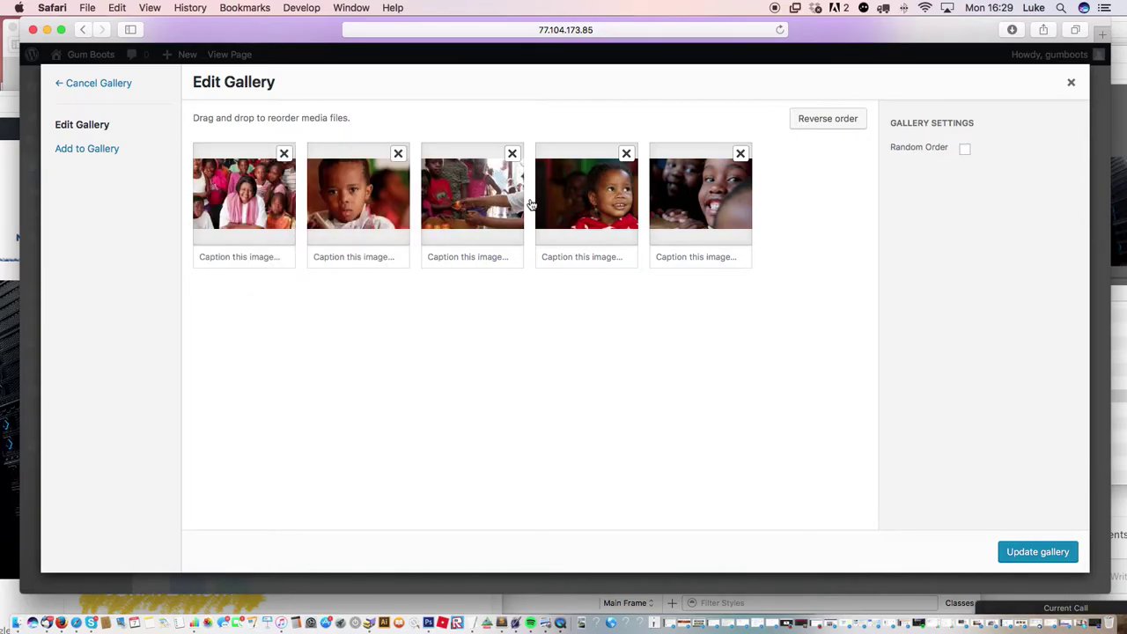
pyautogui.moveTo(717, 198); pyautogui.dragTo(616, 193)
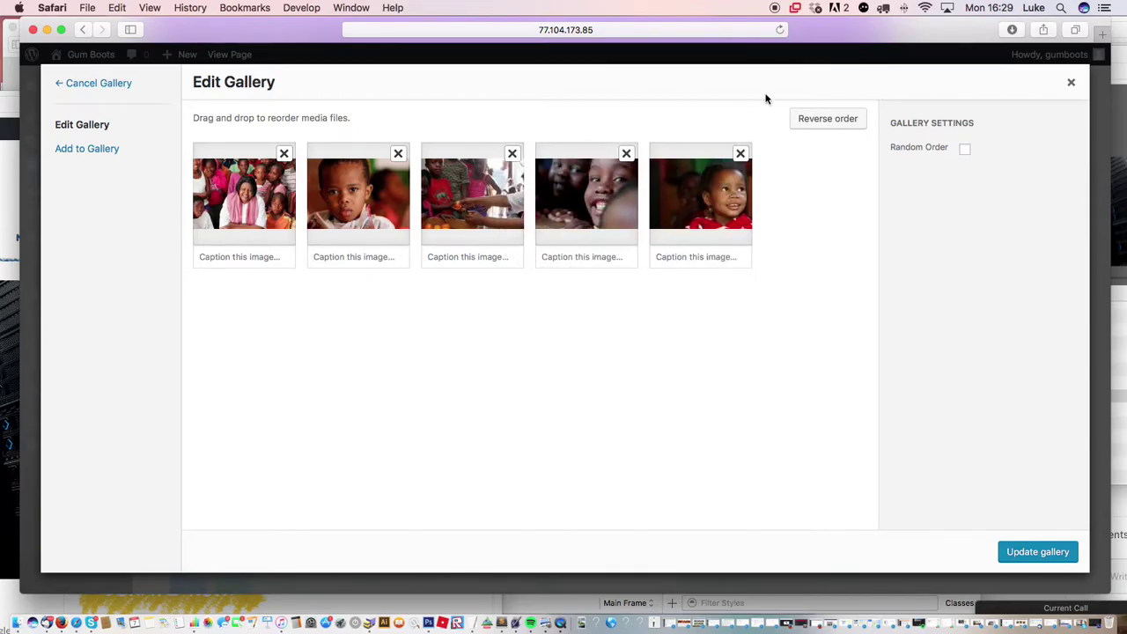
pyautogui.moveTo(858, 35); pyautogui.dragTo(824, 36)
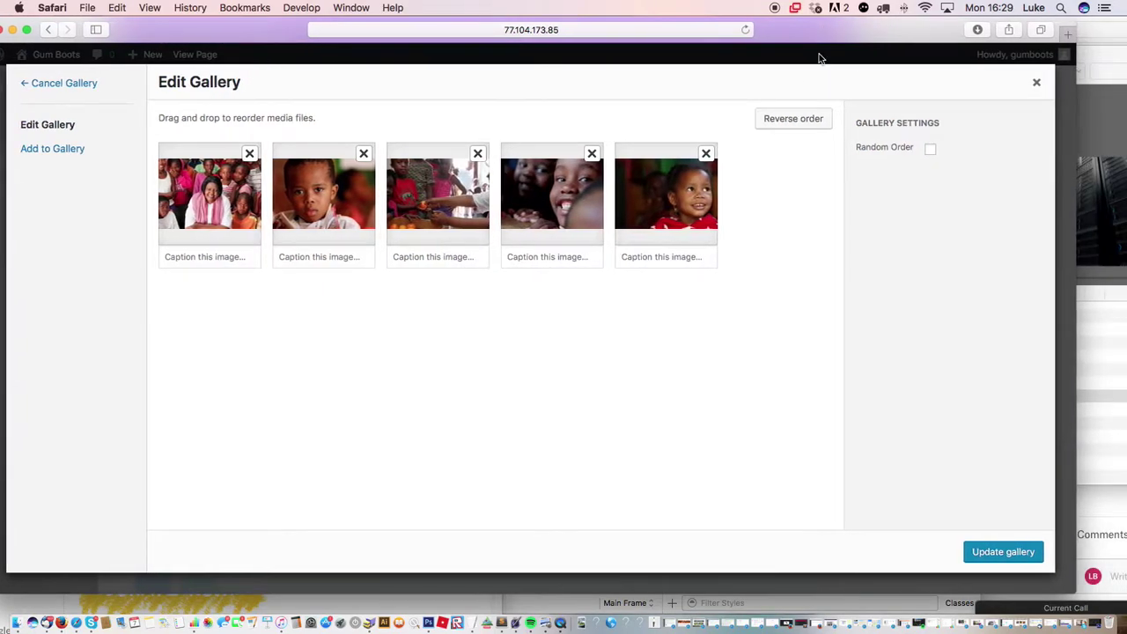
pyautogui.click(1002, 552)
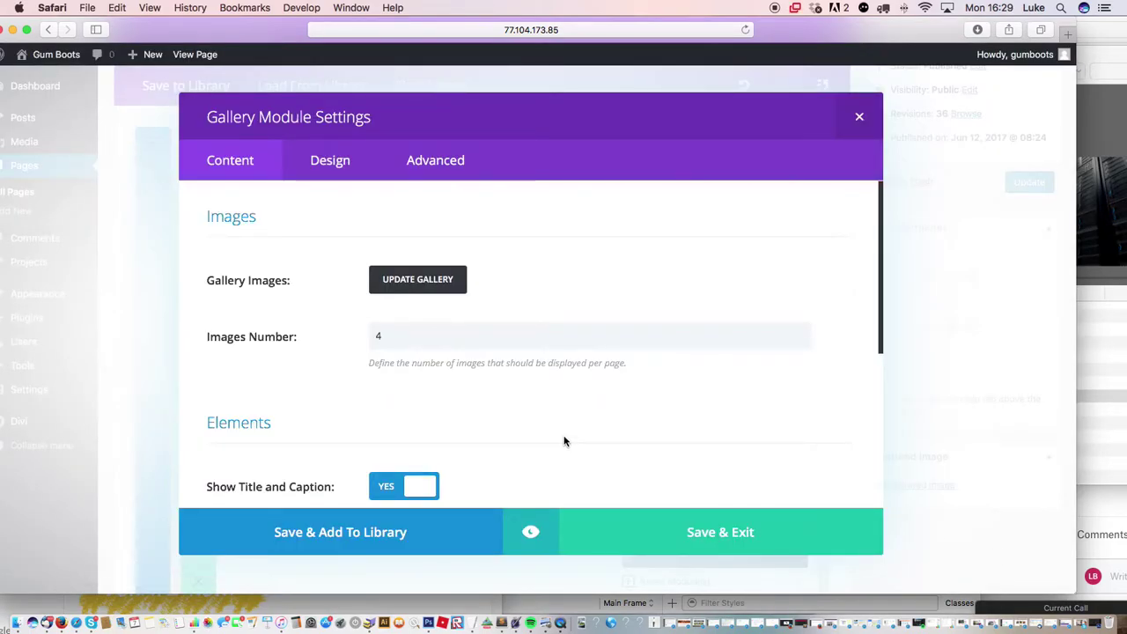
# - Set the gallery's design layout to Slider and save the module settings
pyautogui.click(337, 163)
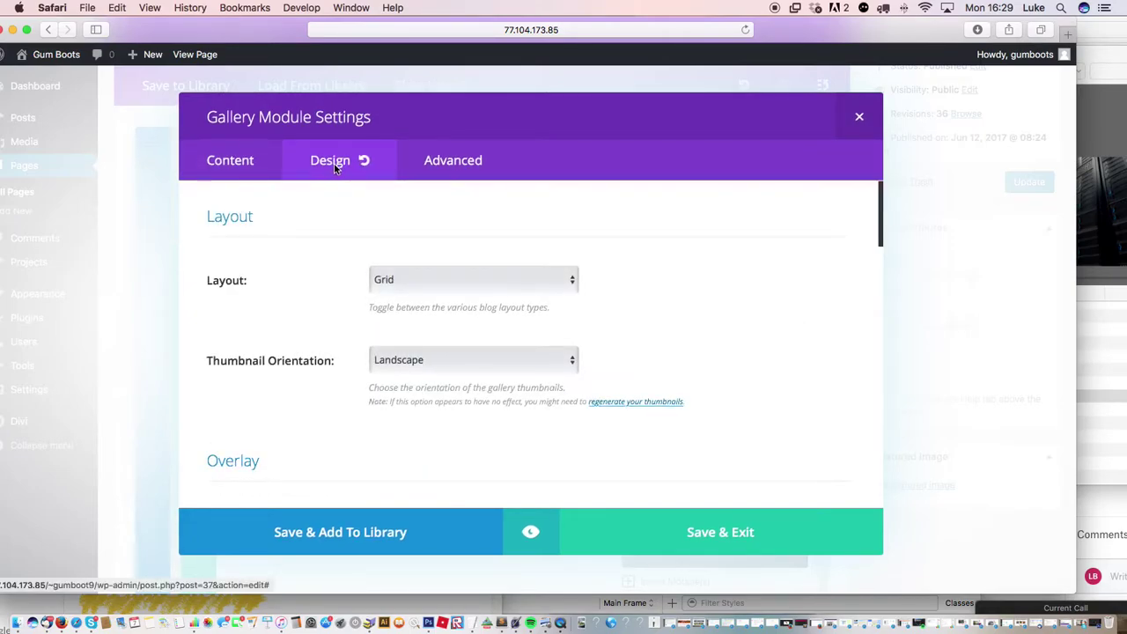
pyautogui.click(428, 278)
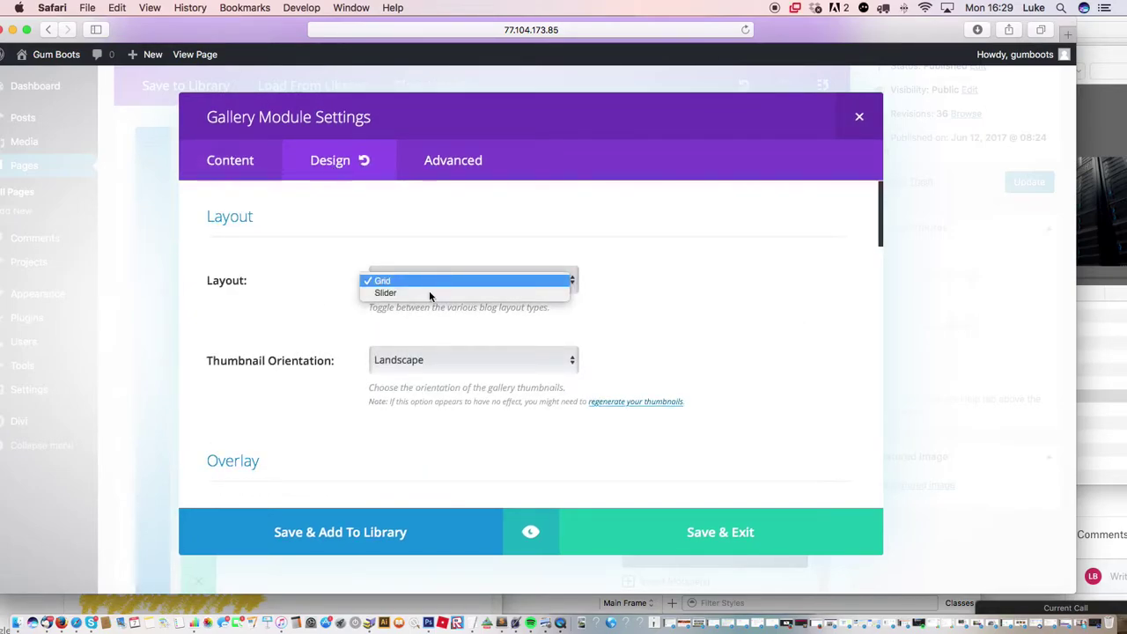
pyautogui.click(428, 291)
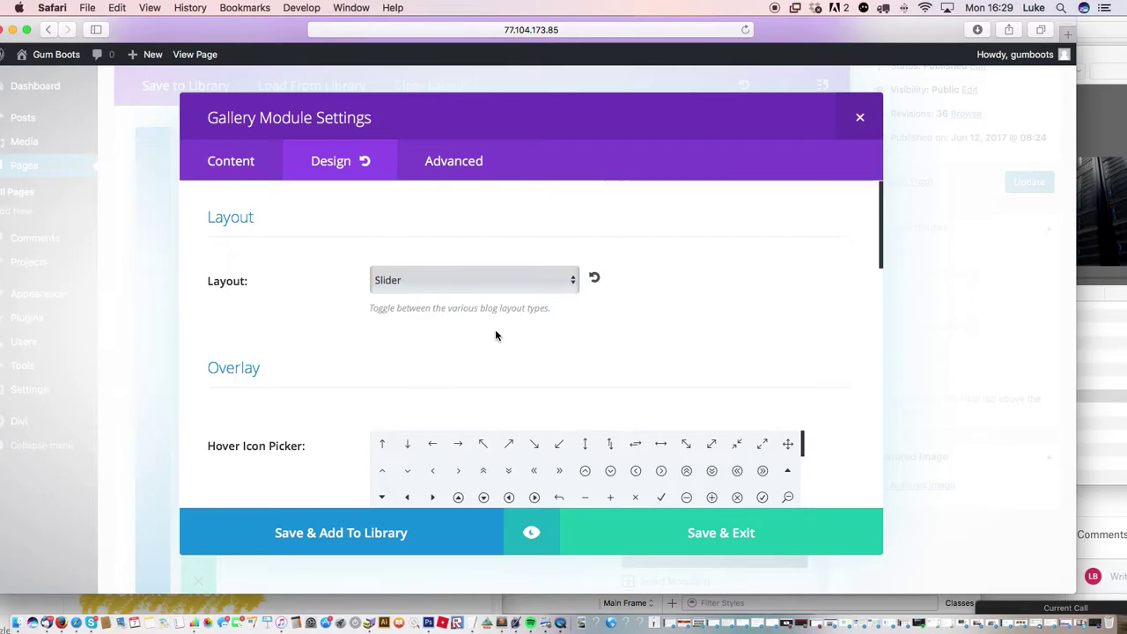
pyautogui.moveTo(879, 236); pyautogui.dragTo(854, 182)
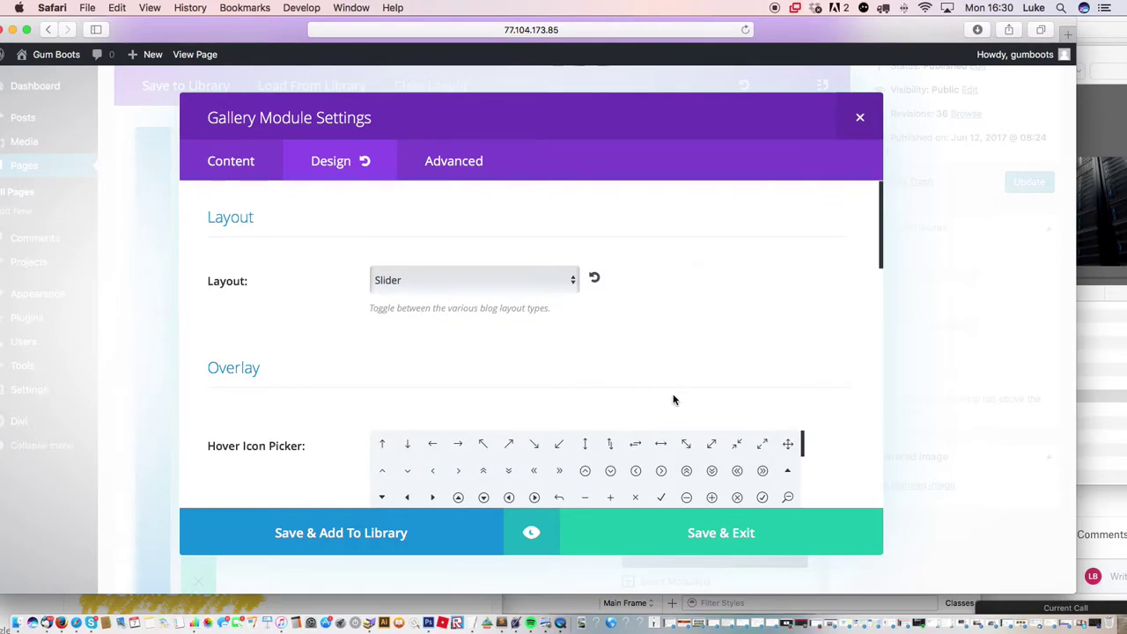
pyautogui.click(678, 536)
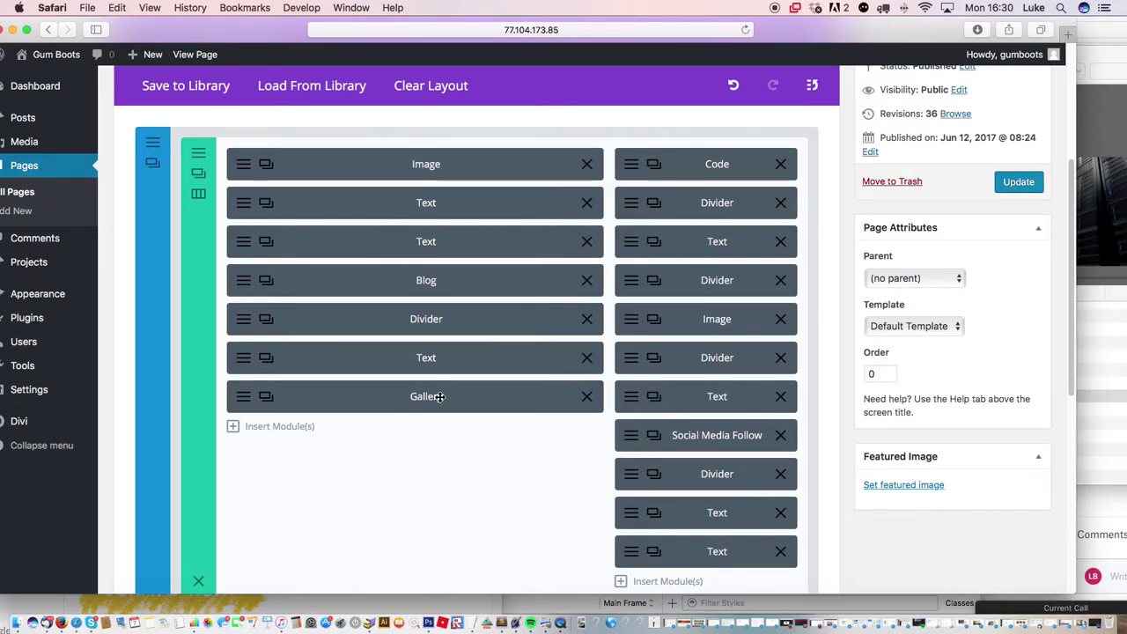
# - Move the Gallery module above the Image module at the head of its column and update the HOME page
pyautogui.moveTo(448, 396); pyautogui.dragTo(452, 162)
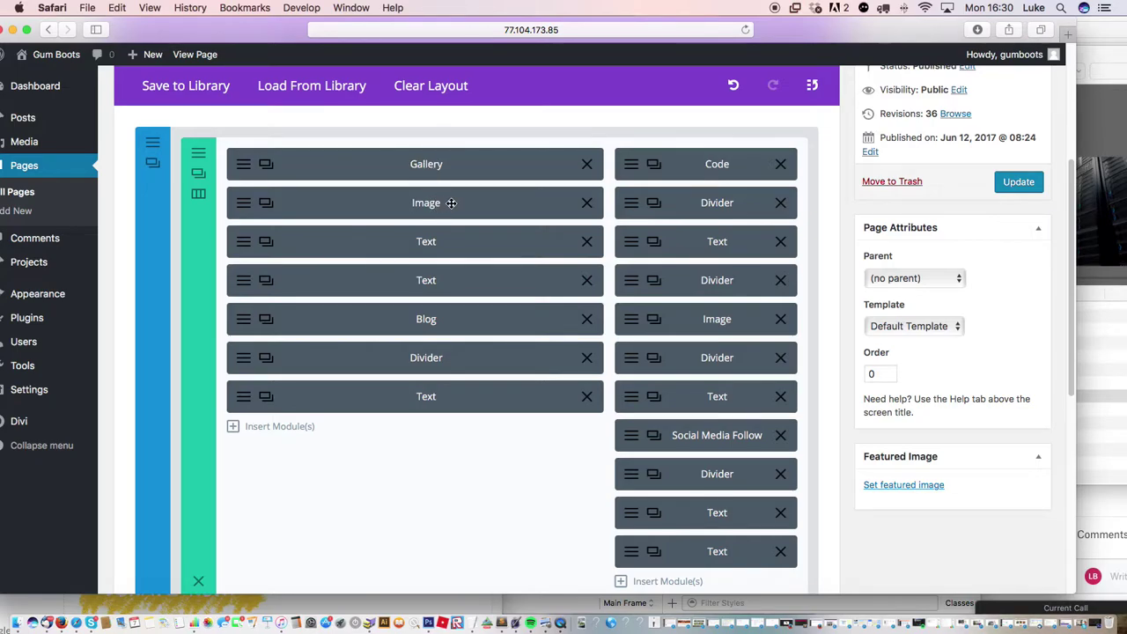
pyautogui.click(1018, 183)
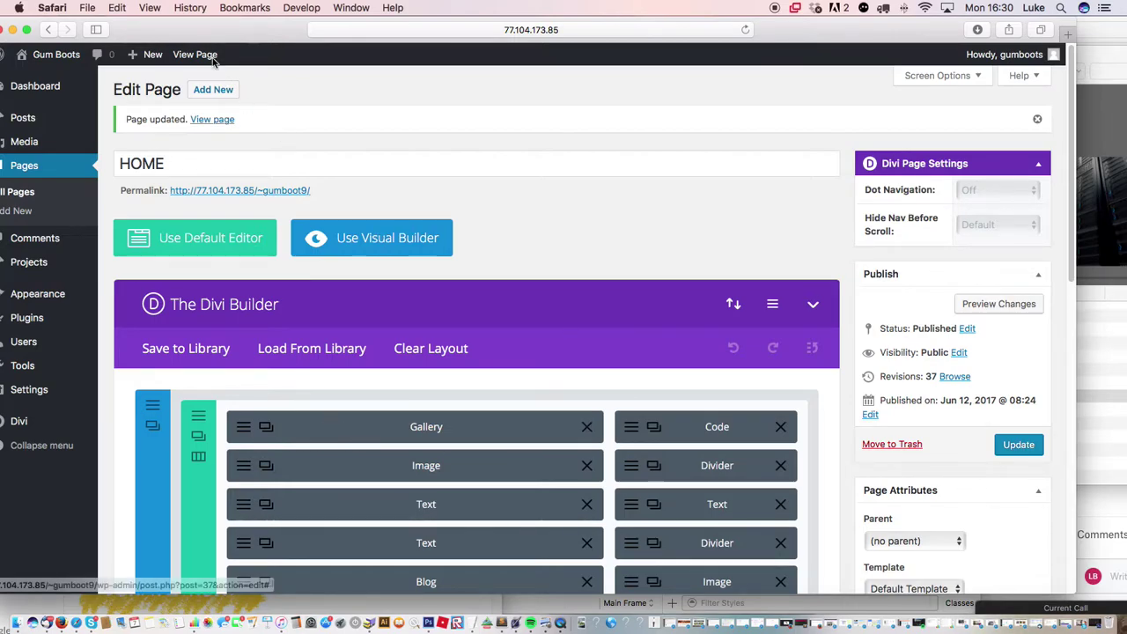
# - View the updated homepage and advance the banner slider through two images
pyautogui.moveTo(194, 19); pyautogui.dragTo(235, 20)
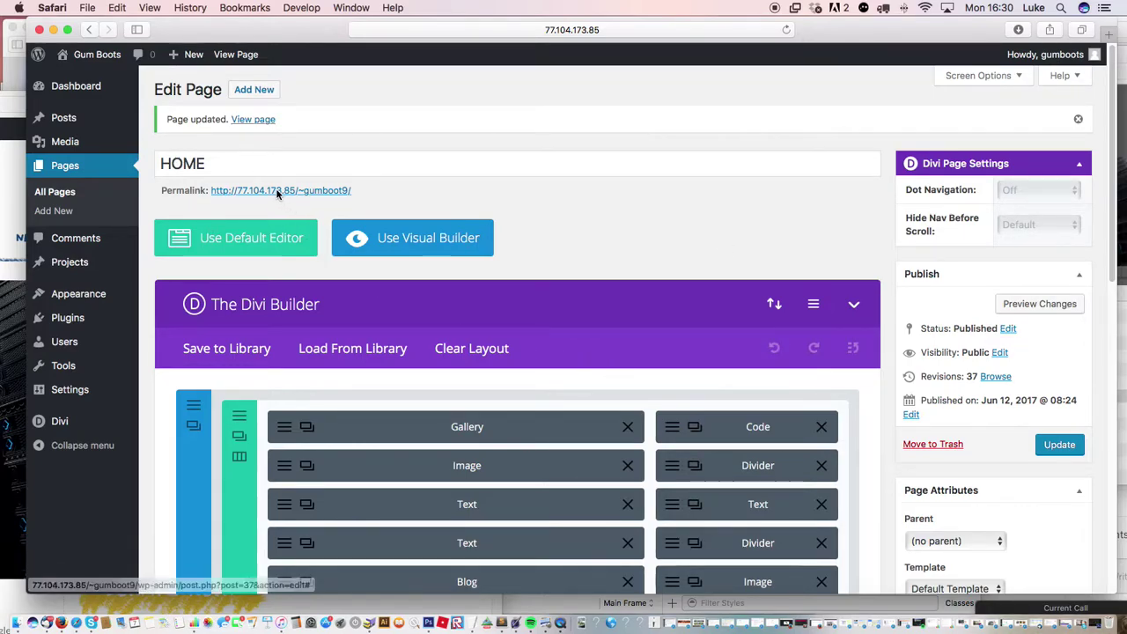
pyautogui.click(254, 126)
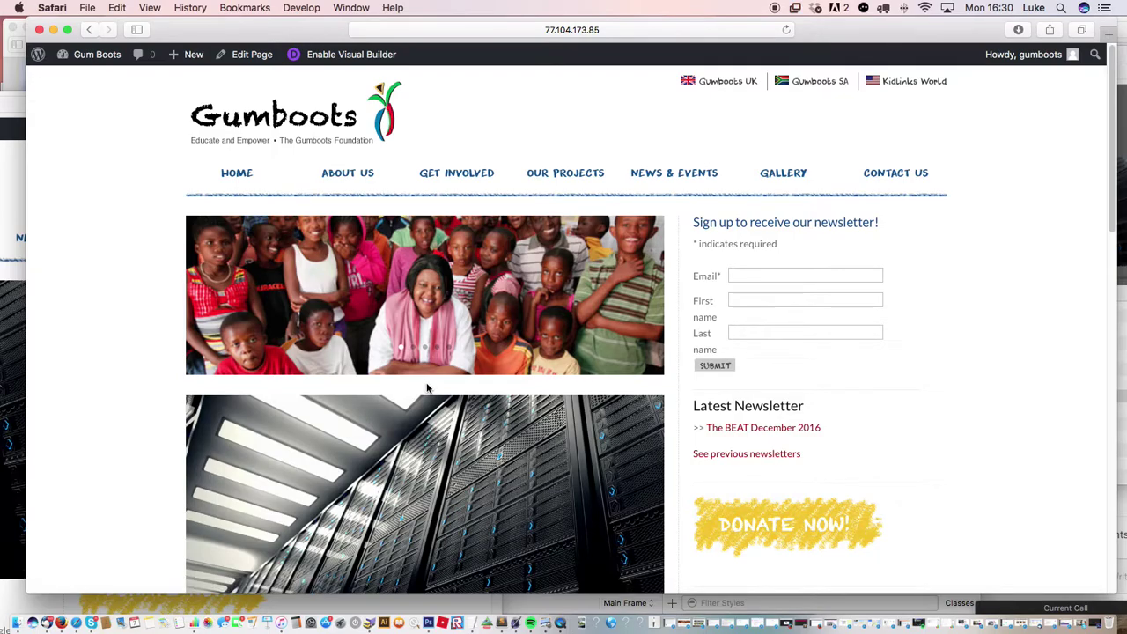
pyautogui.click(636, 300)
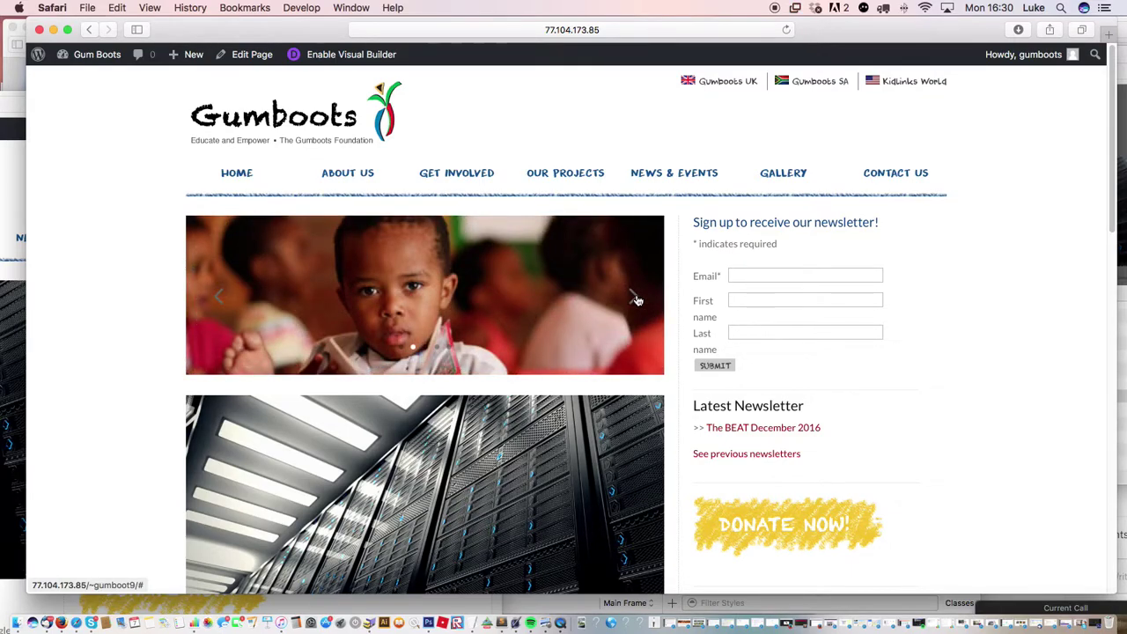
pyautogui.click(635, 300)
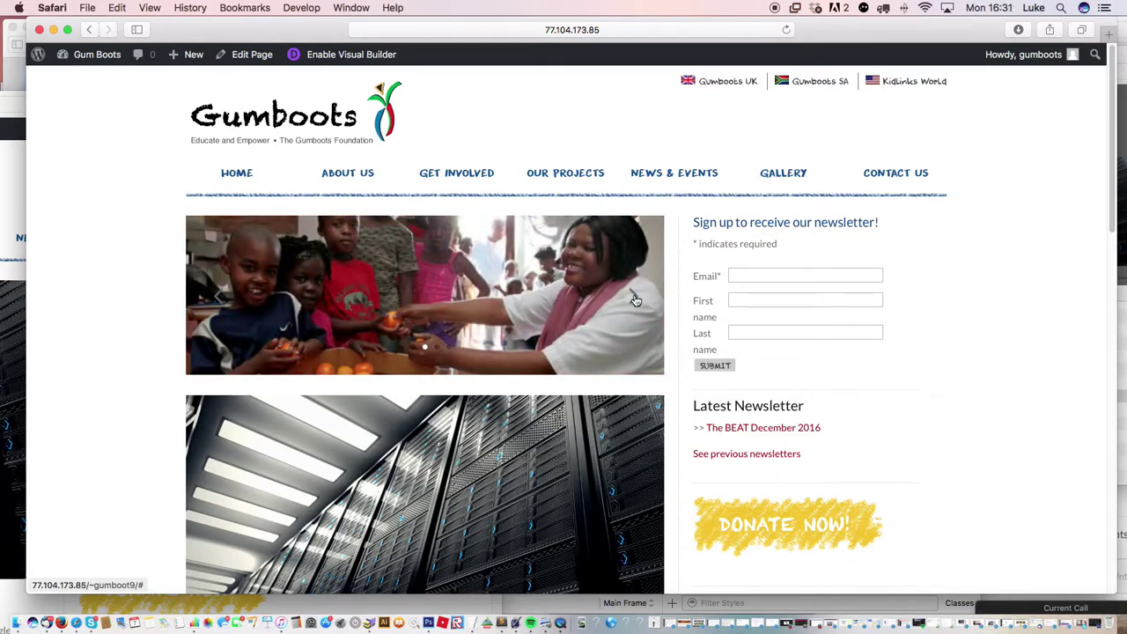
# - Browse the images in the homepage banner slider, moving forward and backward between slides
pyautogui.click(437, 349)
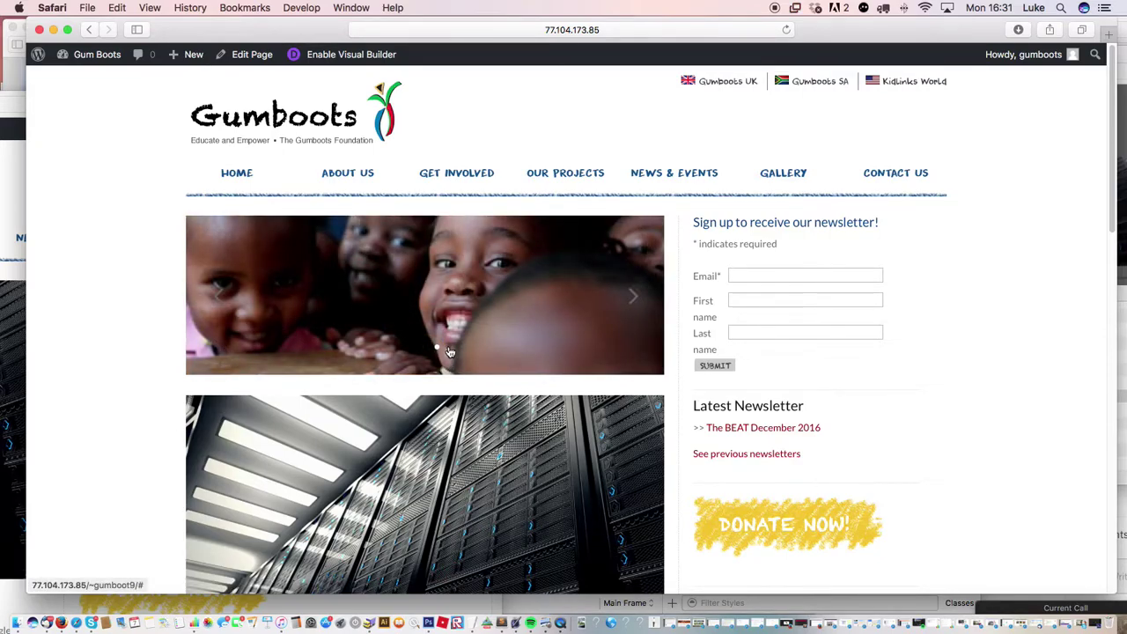
pyautogui.click(444, 351)
pyautogui.click(431, 351)
pyautogui.click(425, 351)
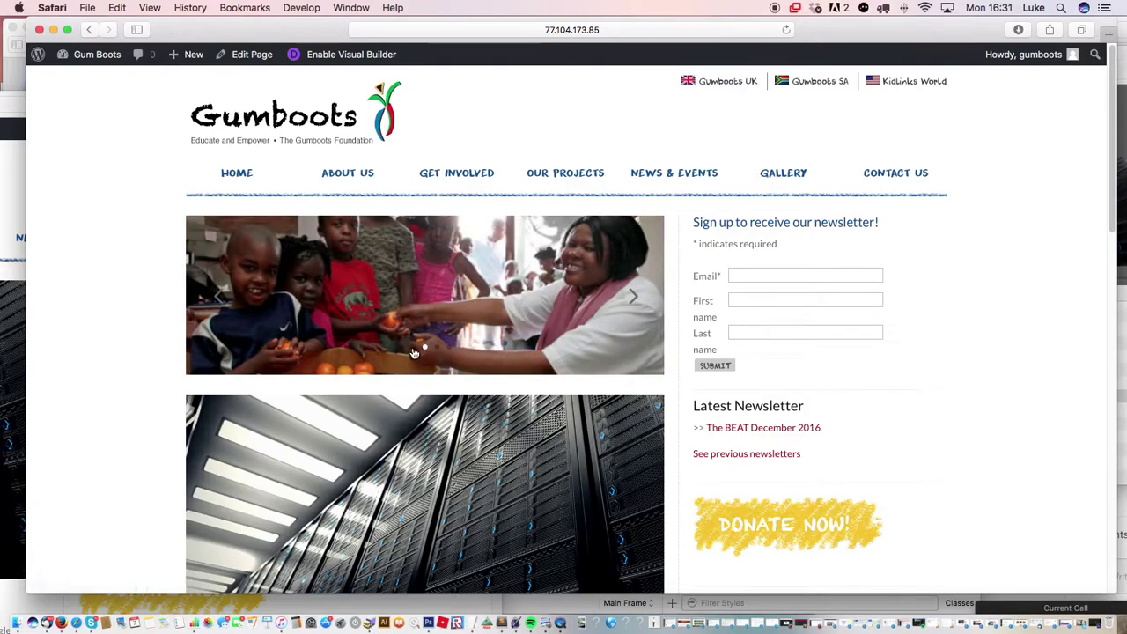
pyautogui.click(413, 351)
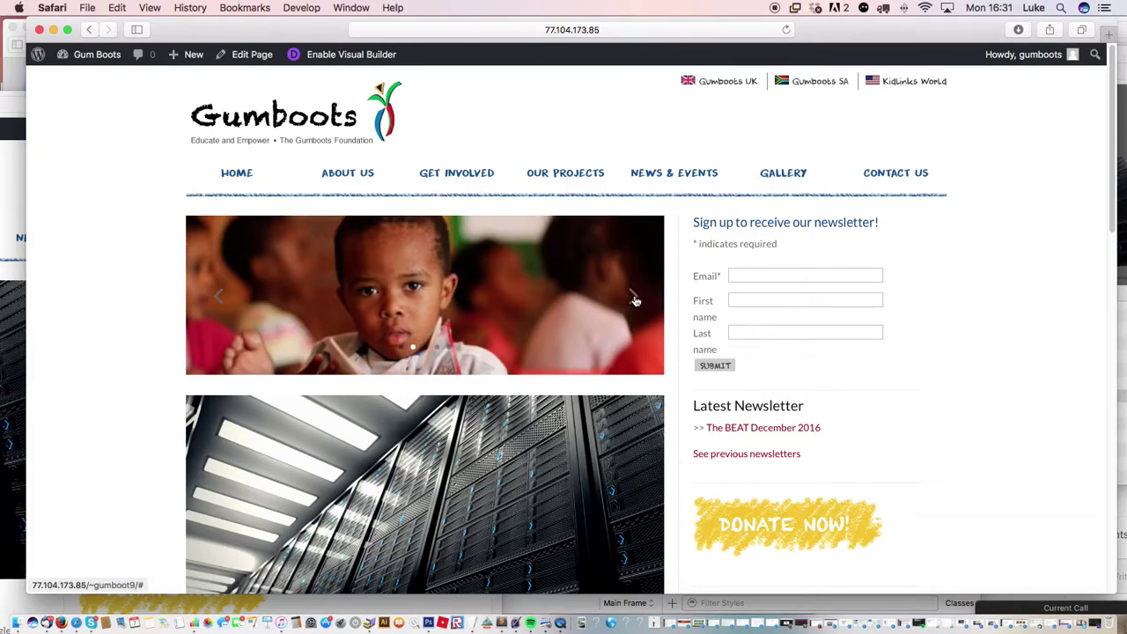
pyautogui.click(633, 299)
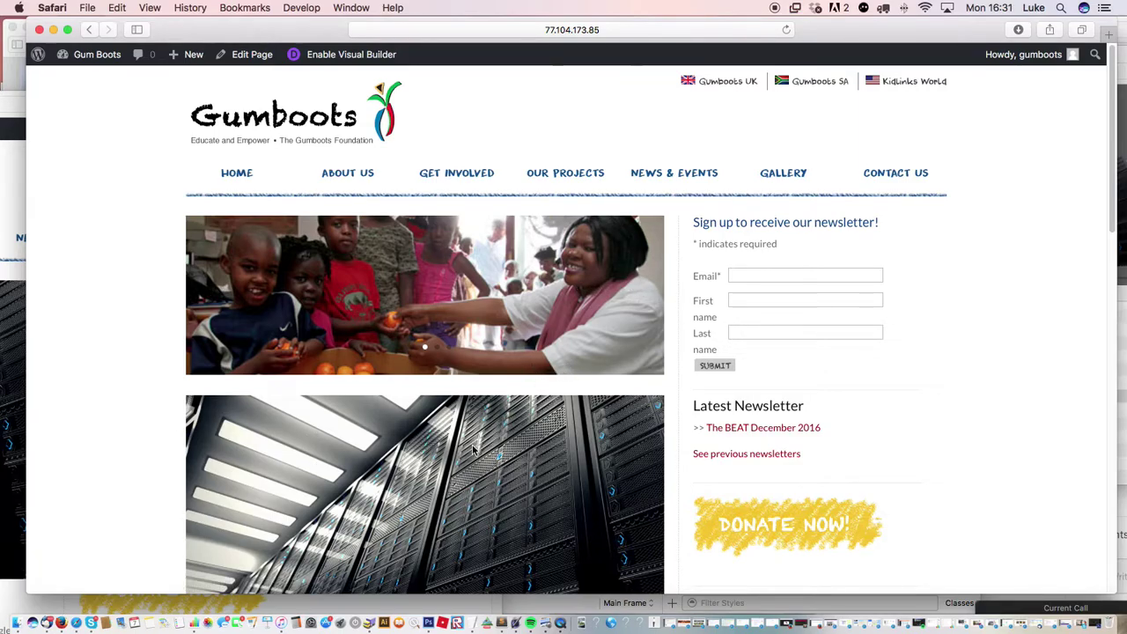
# - Return to editing the HOME page and delete the Image module directly below the Gallery module
pyautogui.scroll(-2, 473, 449)
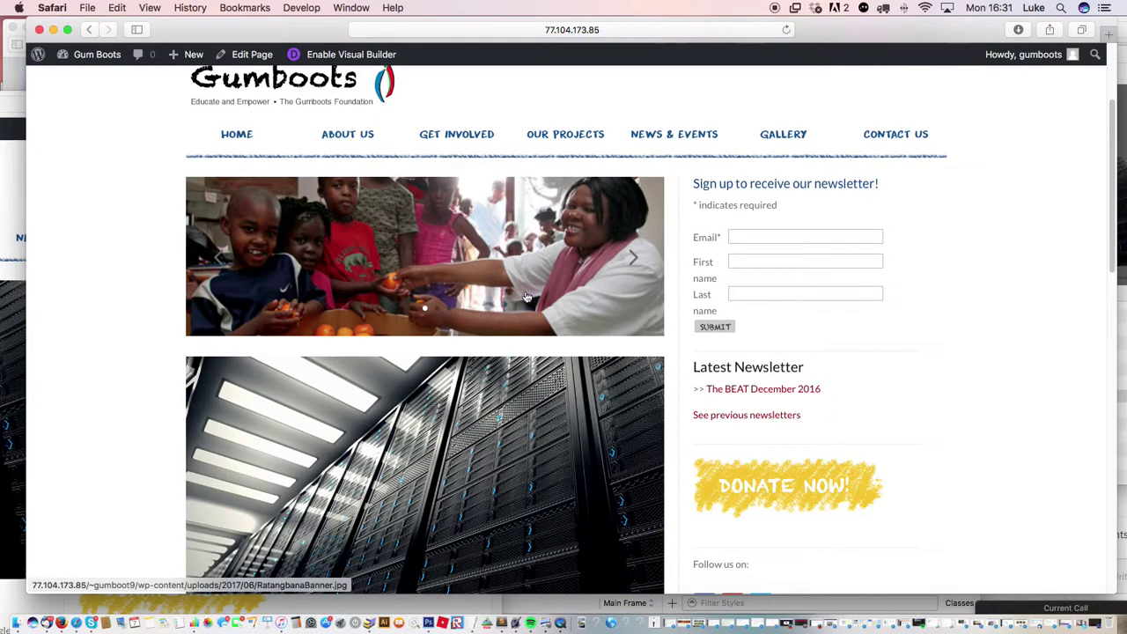
pyautogui.scroll(5, 517, 241)
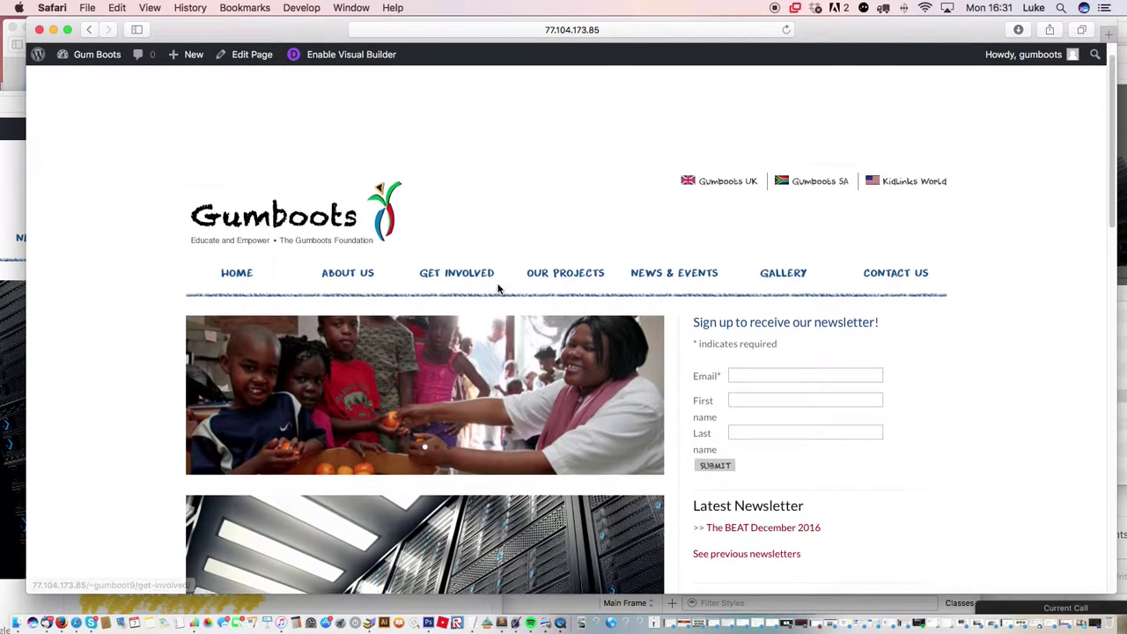
pyautogui.scroll(-5, 498, 287)
pyautogui.scroll(1, 483, 347)
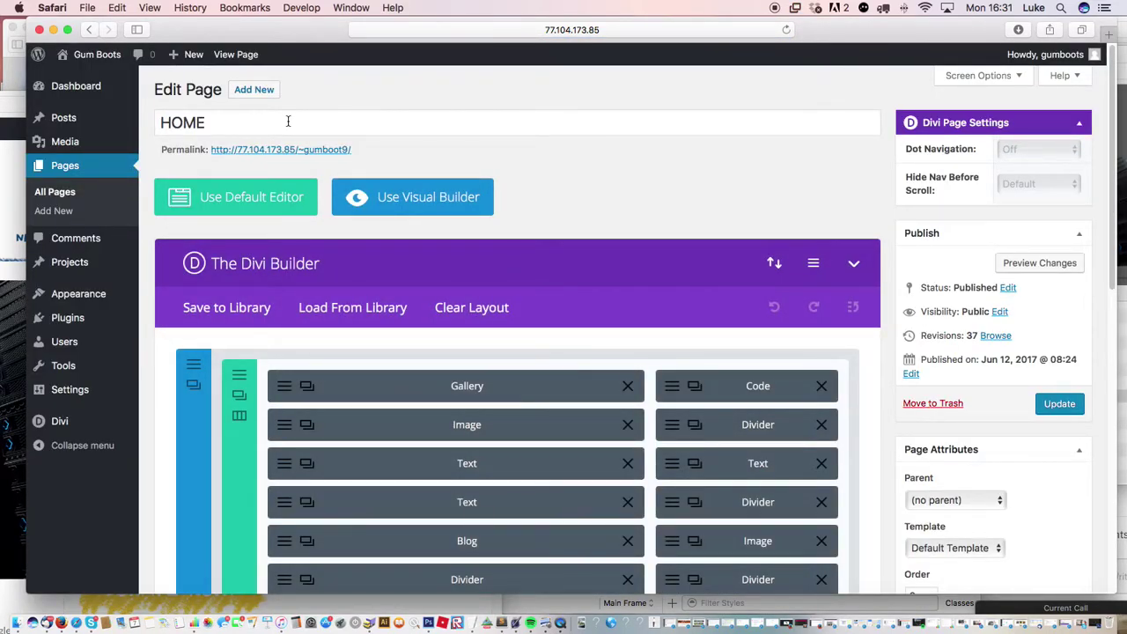
pyautogui.scroll(-5, 288, 123)
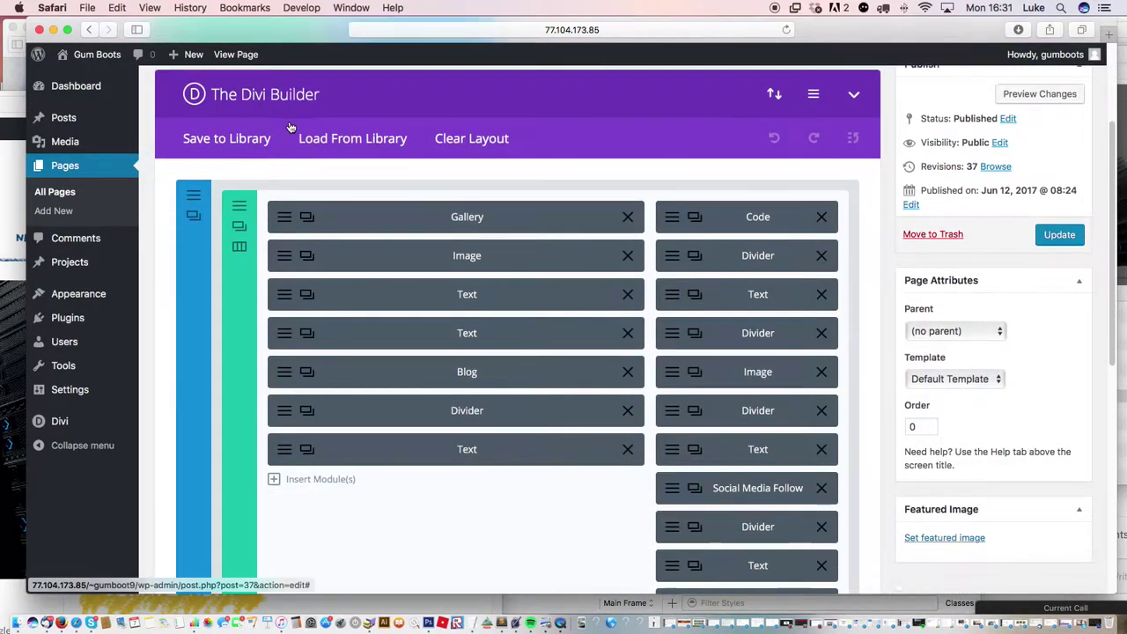
pyautogui.click(627, 257)
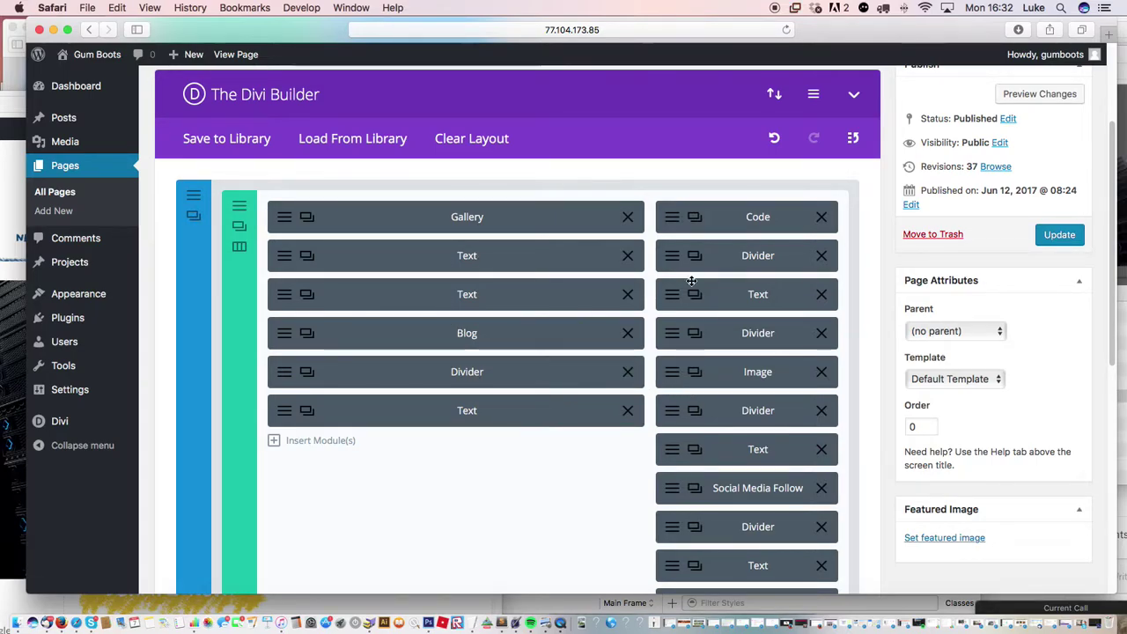
# - Turn on Automatic Animation in the Gallery module's advanced settings
pyautogui.click(284, 221)
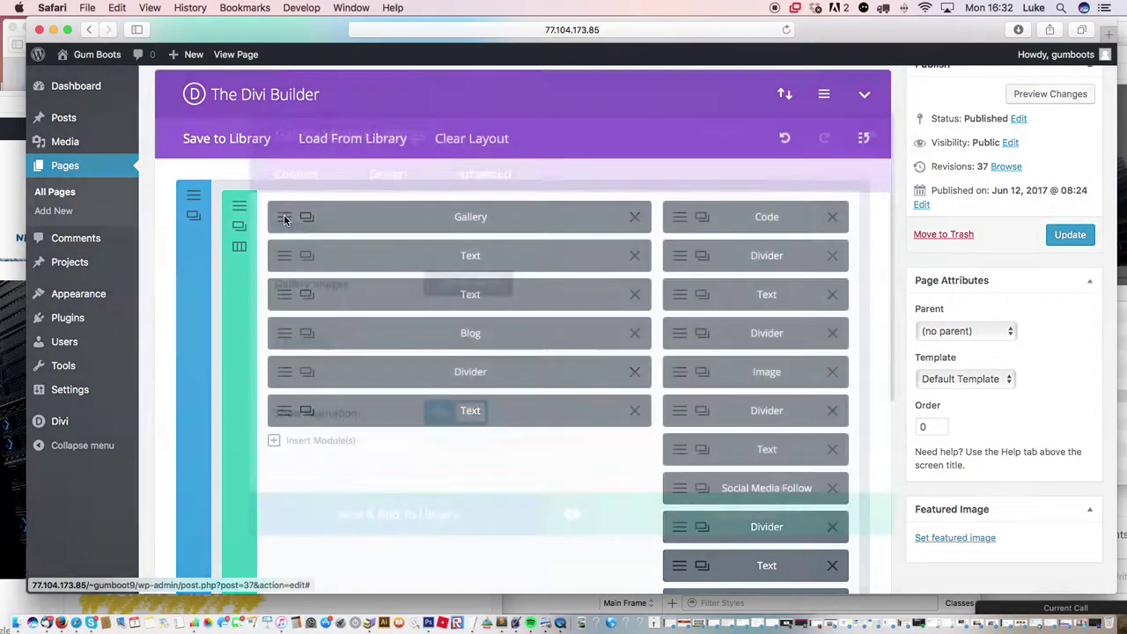
pyautogui.moveTo(915, 291); pyautogui.dragTo(905, 249)
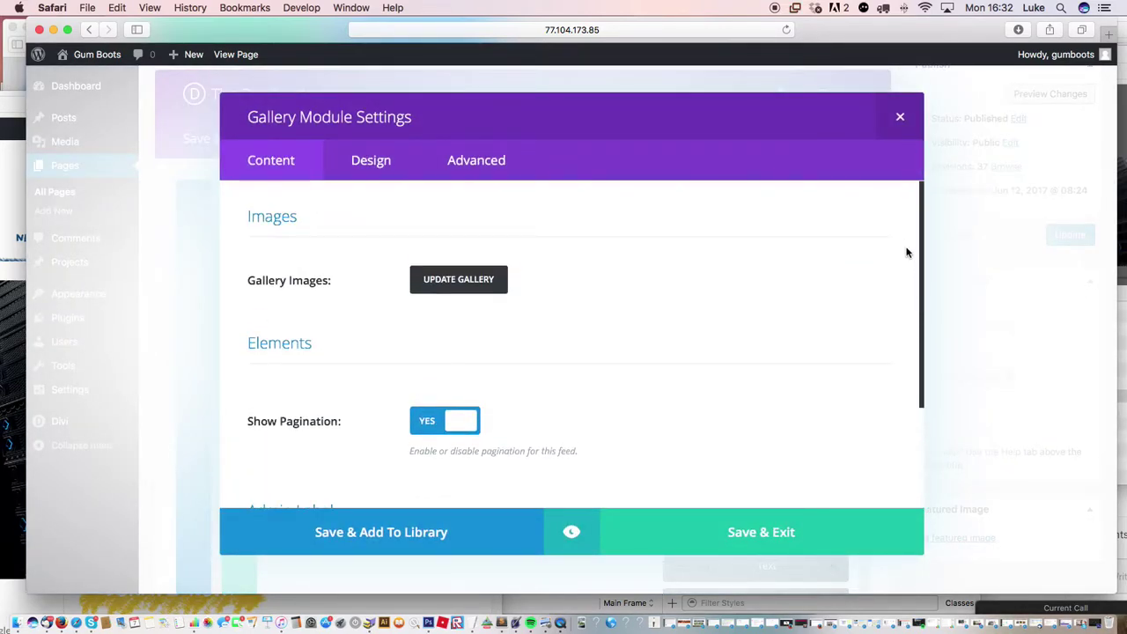
pyautogui.click(389, 166)
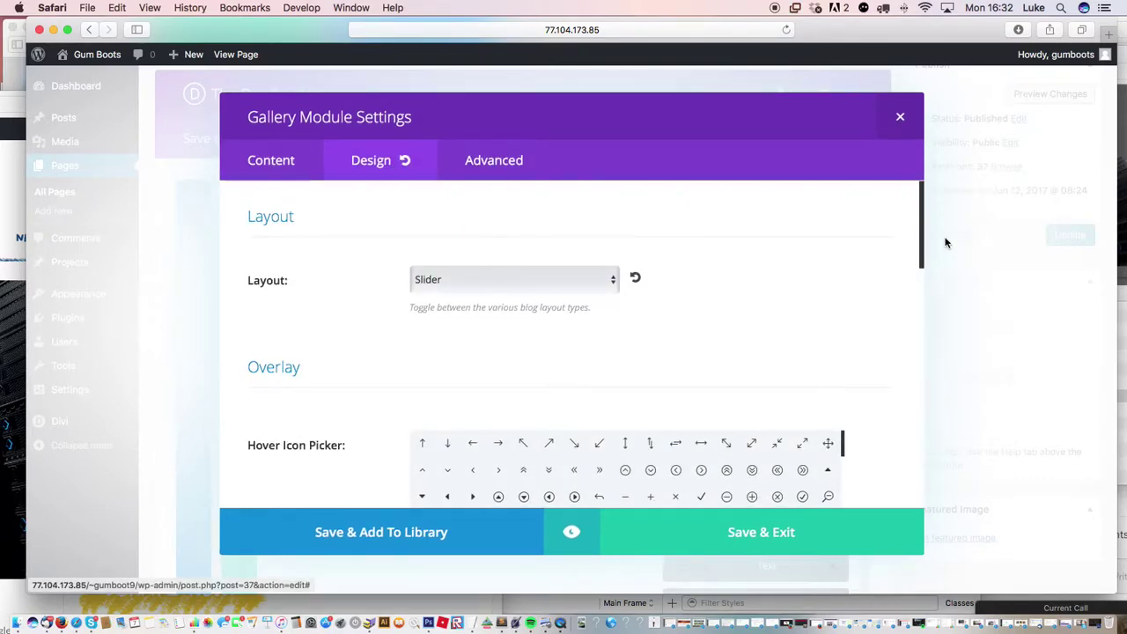
pyautogui.moveTo(921, 227); pyautogui.dragTo(679, 140)
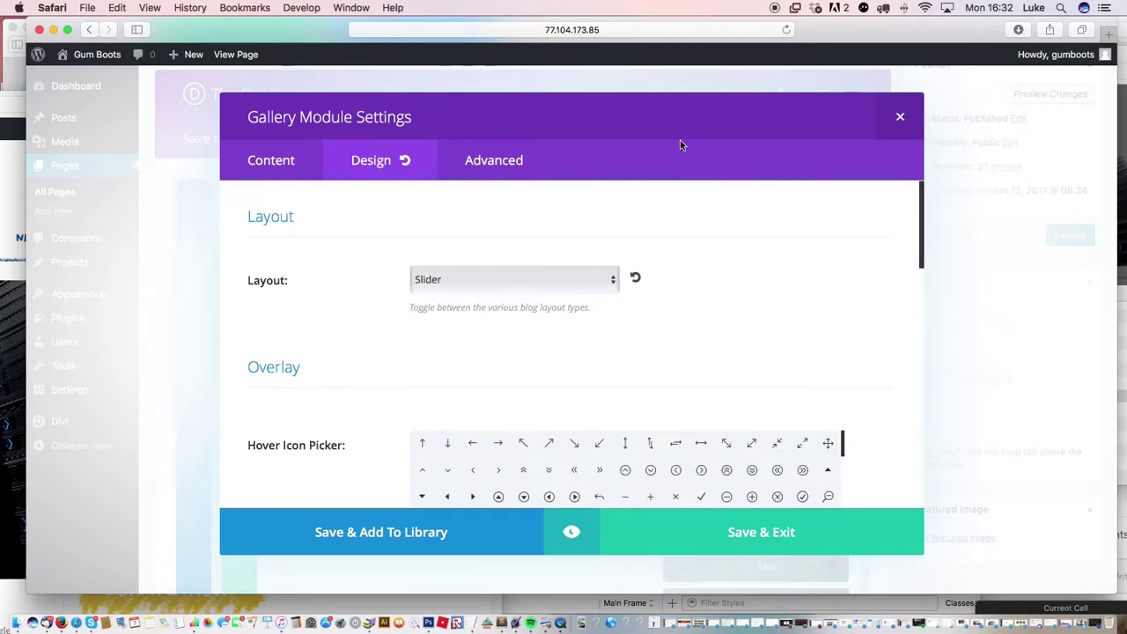
pyautogui.click(486, 175)
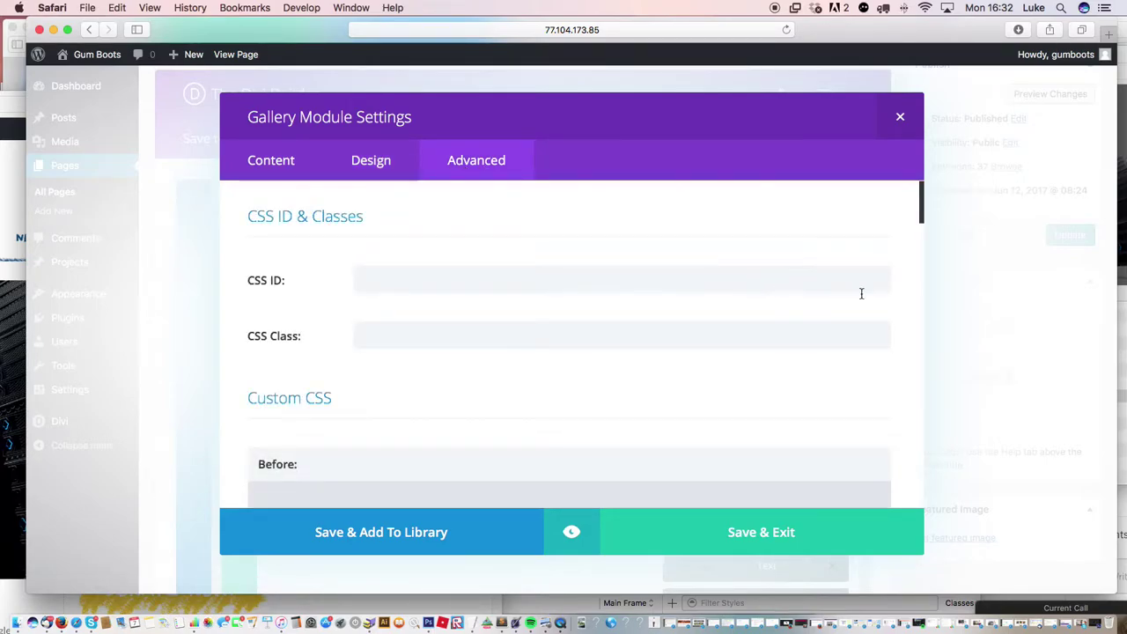
pyautogui.moveTo(923, 224); pyautogui.dragTo(899, 491)
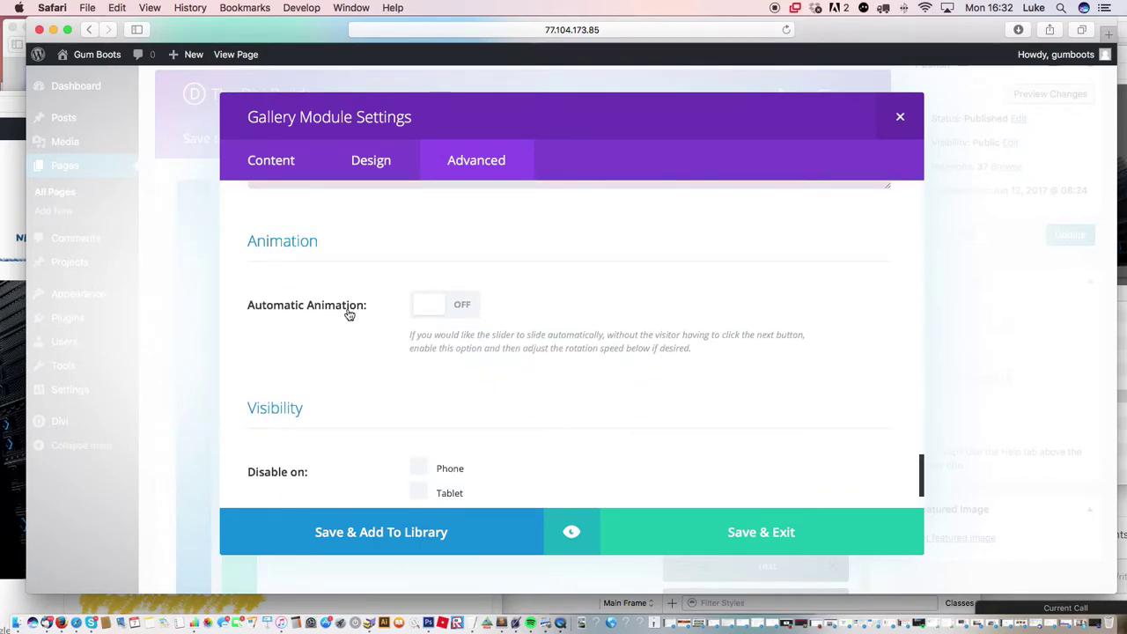
pyautogui.click(434, 309)
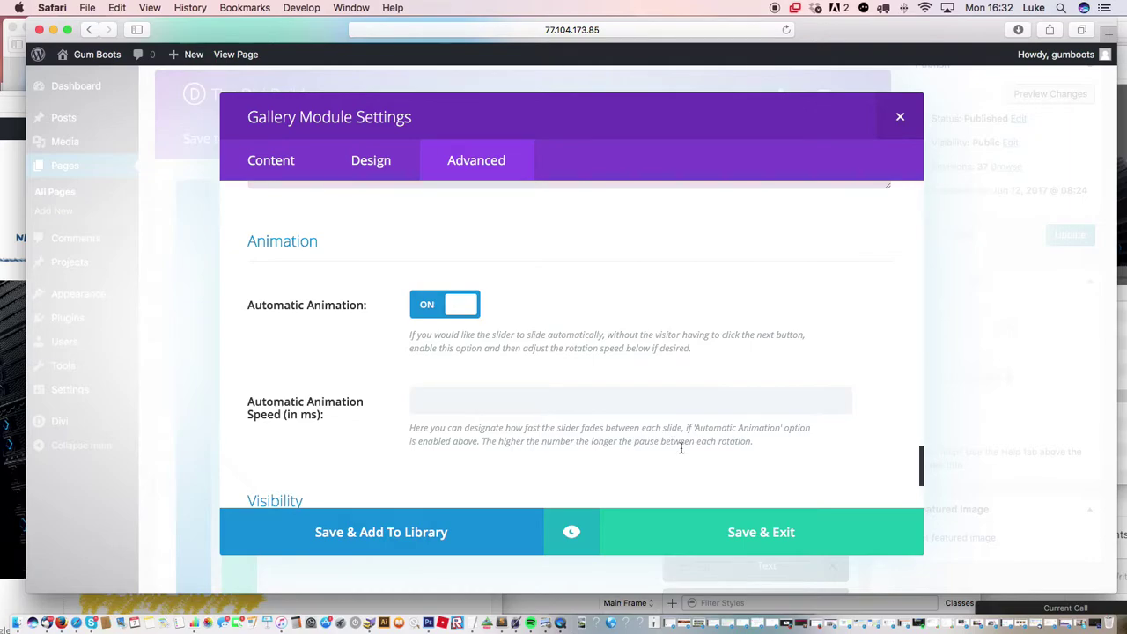
pyautogui.scroll(-1, 894, 462)
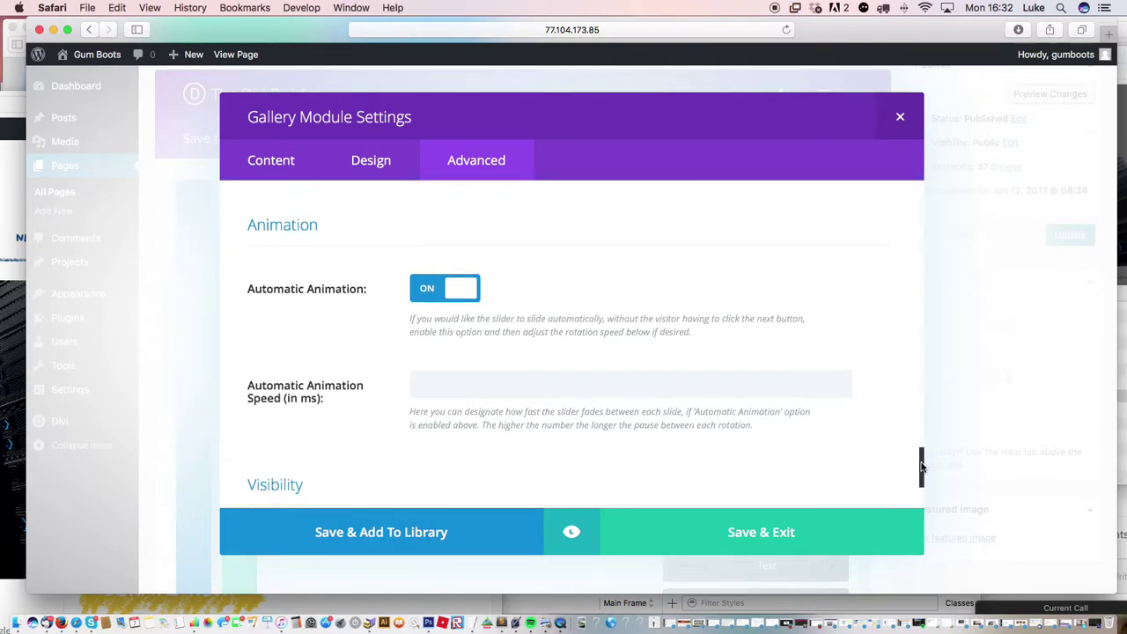
pyautogui.click(571, 359)
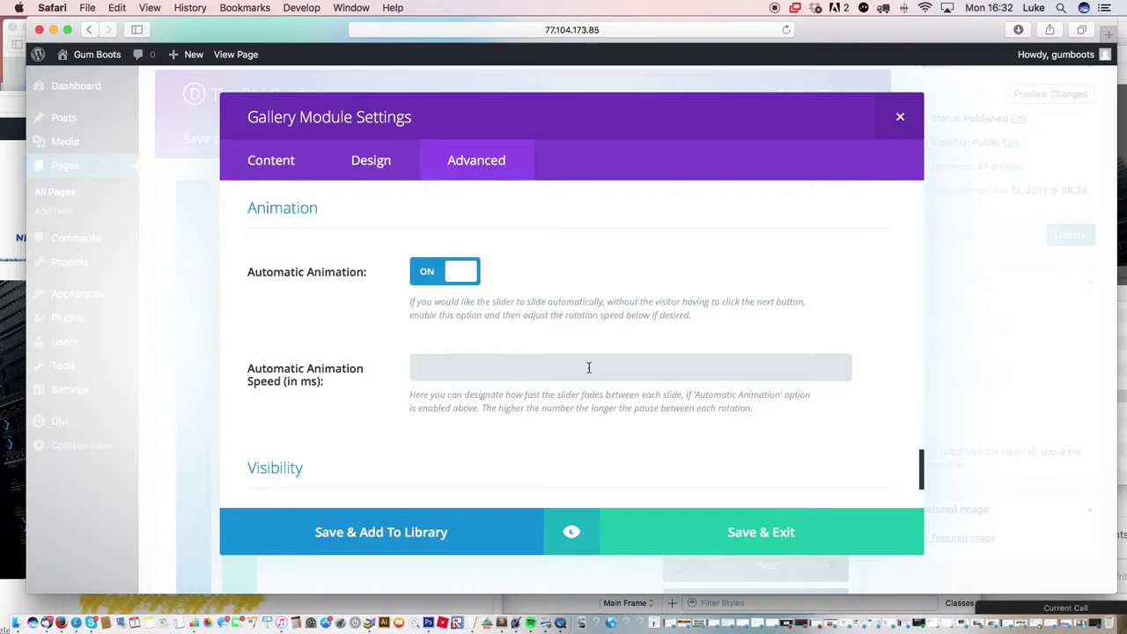
pyautogui.write('4000')
pyautogui.press('BackSpace')
pyautogui.press('BackSpace')
pyautogui.press('BackSpace')
pyautogui.press('BackSpace')
pyautogui.click(543, 310)
pyautogui.moveTo(921, 462)
pyautogui.mouseDown()
pyautogui.moveTo(917, 483)
pyautogui.moveTo(915, 466)
pyautogui.mouseUp()
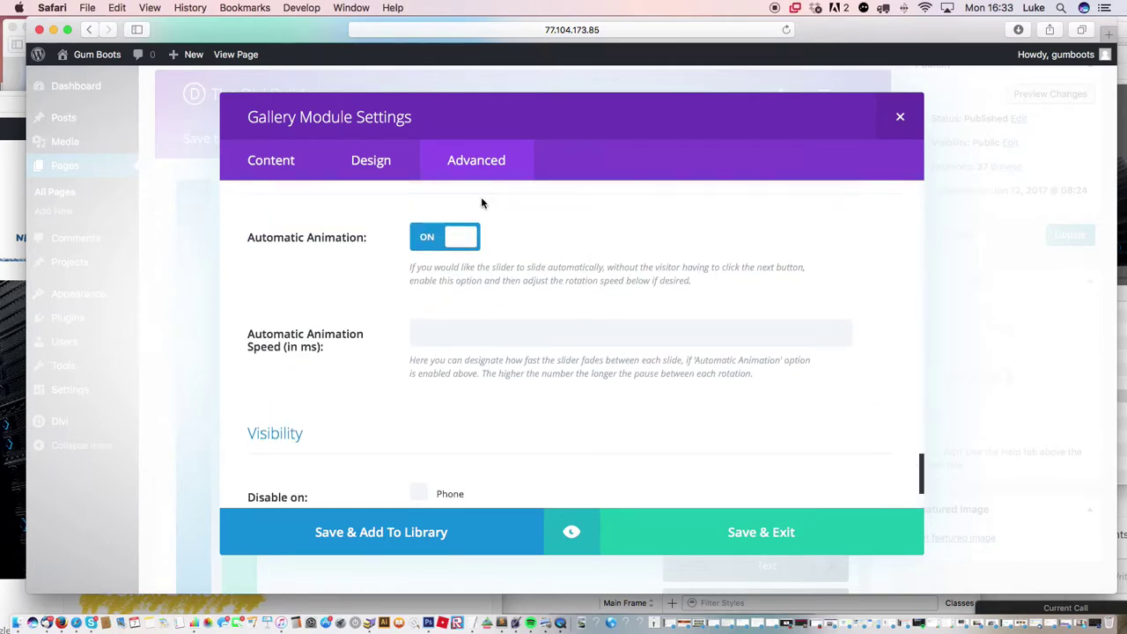
# - Review the Gallery module's image and pagination options, its Slider layout, and its advanced CSS, animation and device visibility settings
pyautogui.click(284, 160)
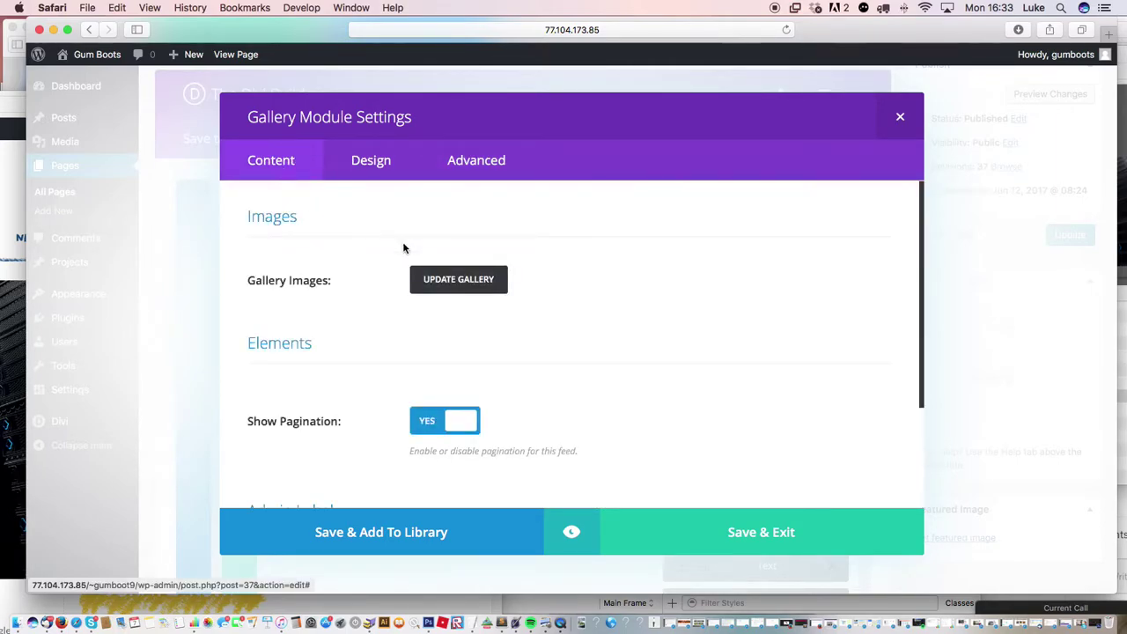
pyautogui.click(377, 163)
pyautogui.click(445, 279)
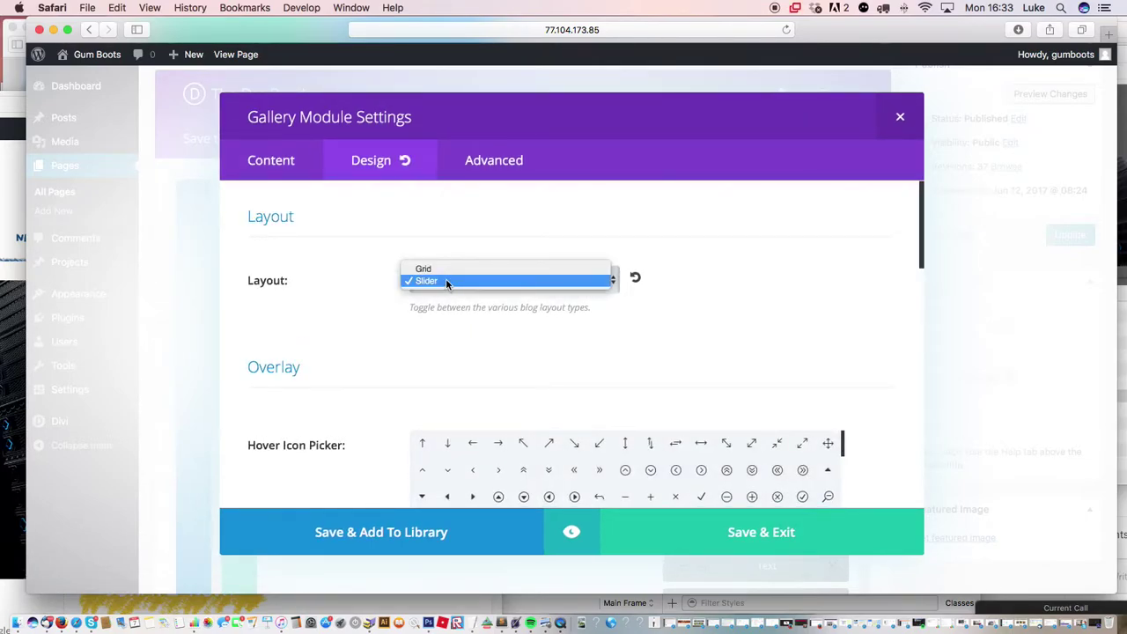
pyautogui.click(442, 280)
pyautogui.click(481, 169)
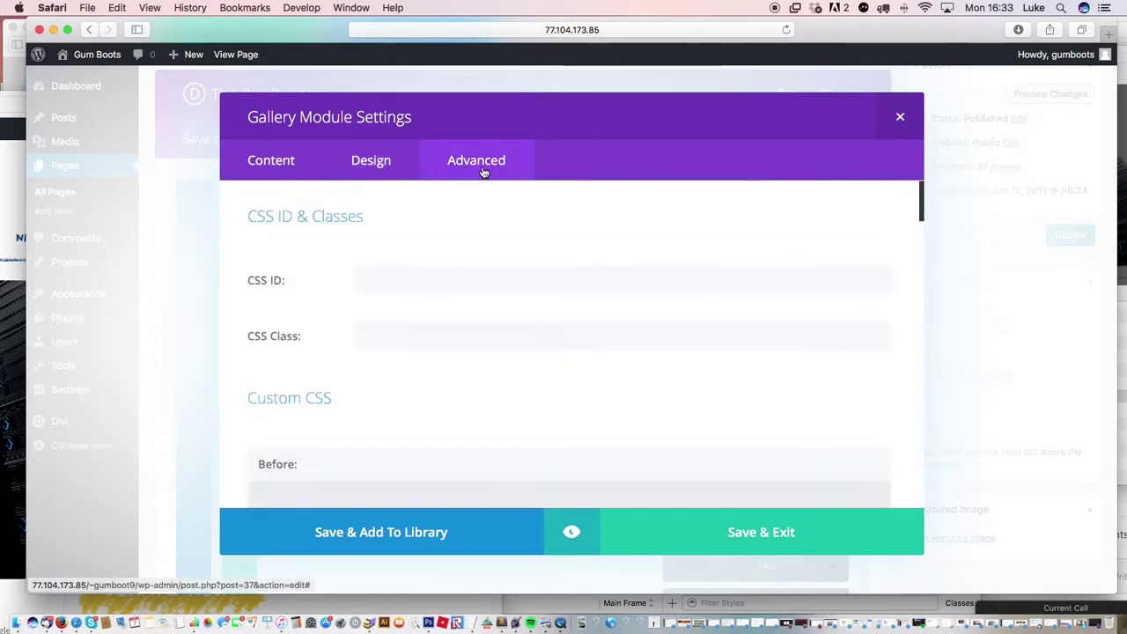
pyautogui.scroll(-5, 912, 295)
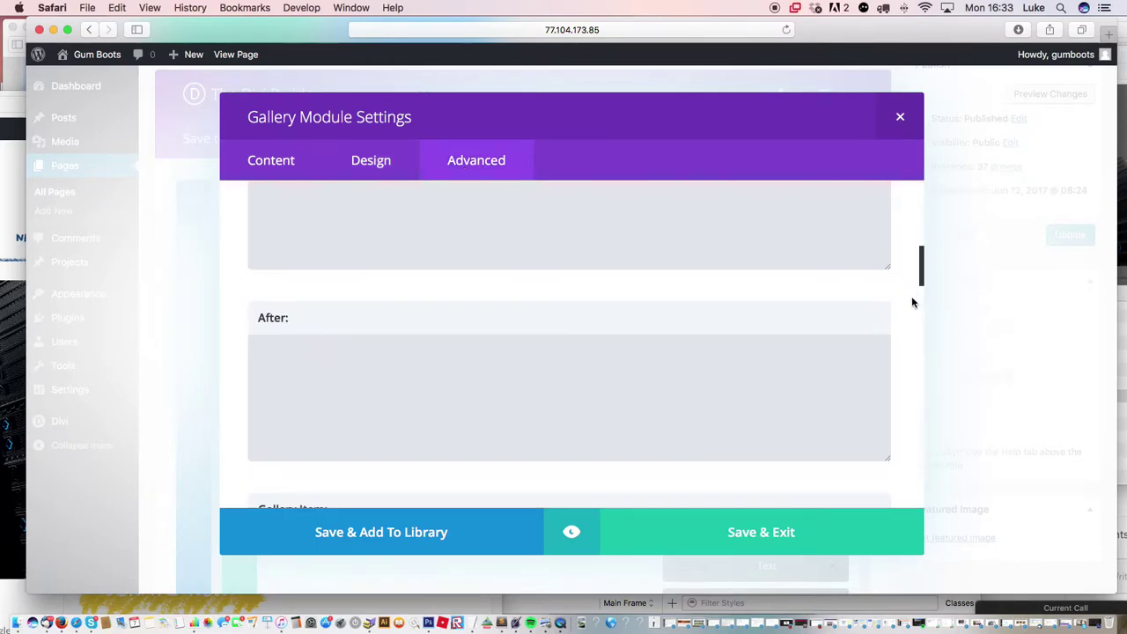
pyautogui.scroll(-10, 913, 295)
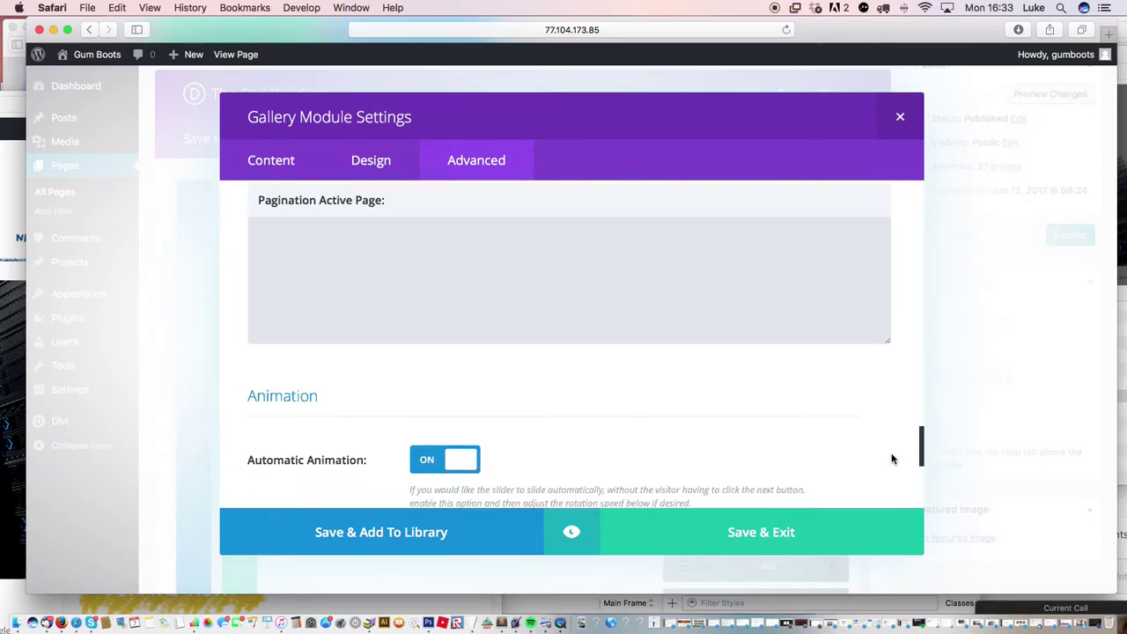
pyautogui.scroll(-7, 891, 459)
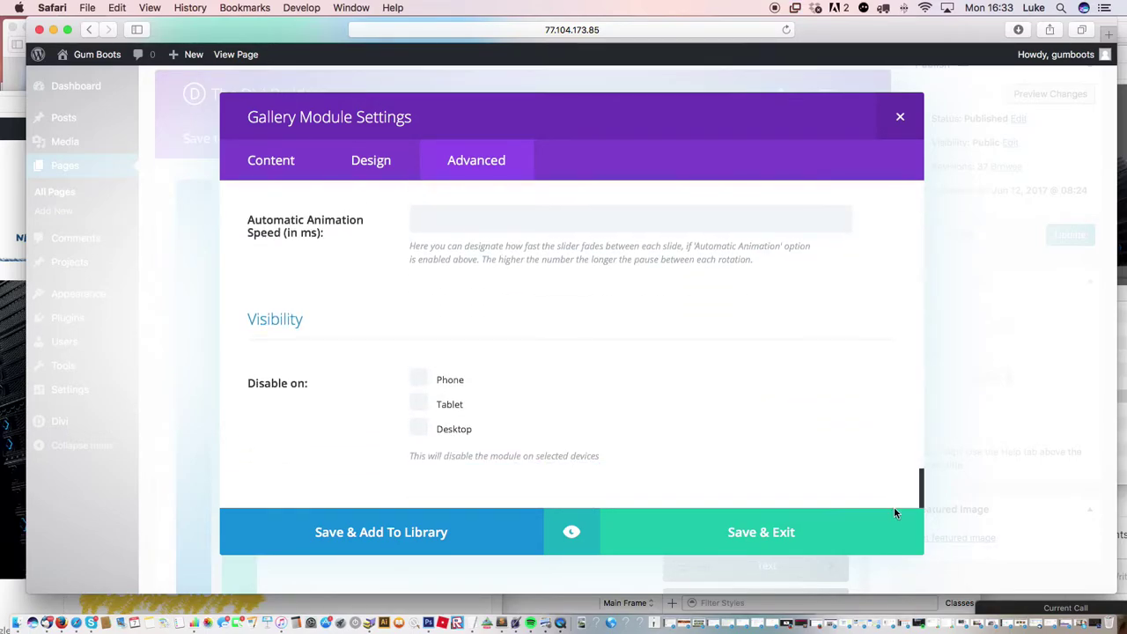
pyautogui.scroll(4, 894, 494)
pyautogui.scroll(-4, 900, 471)
pyautogui.scroll(1, 900, 492)
pyautogui.scroll(4, 900, 484)
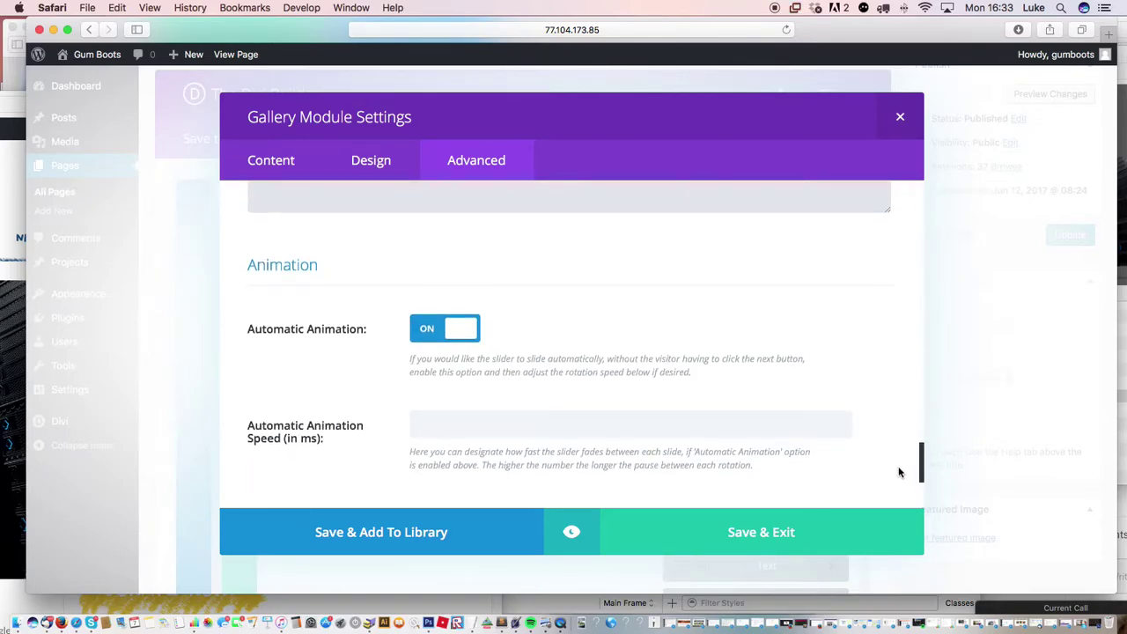
pyautogui.scroll(-4, 899, 475)
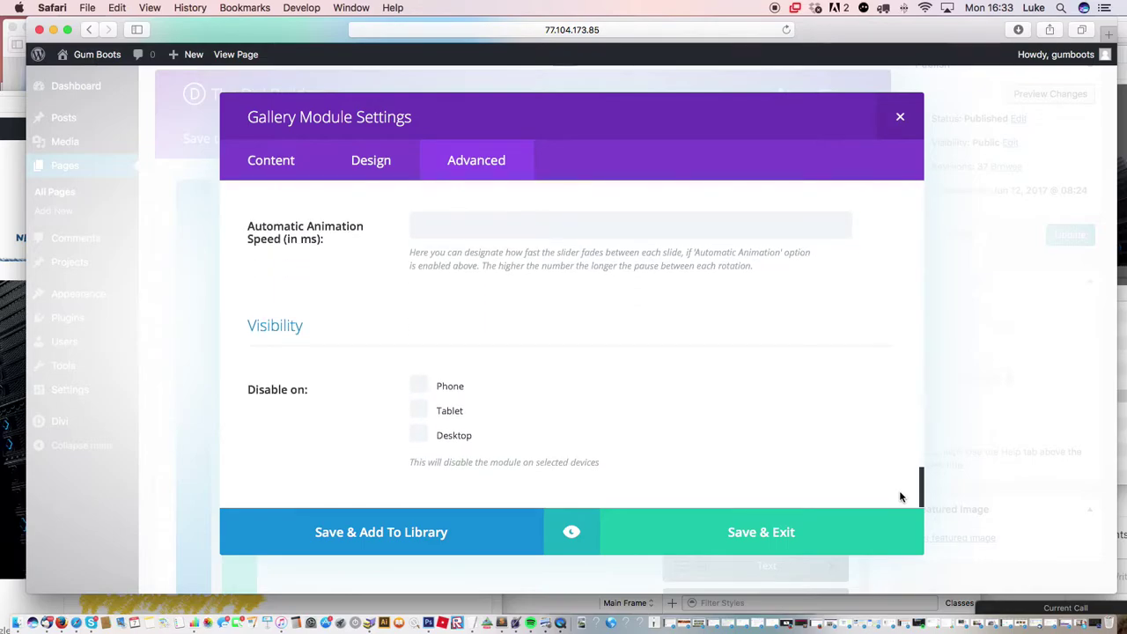
pyautogui.scroll(-1, 901, 497)
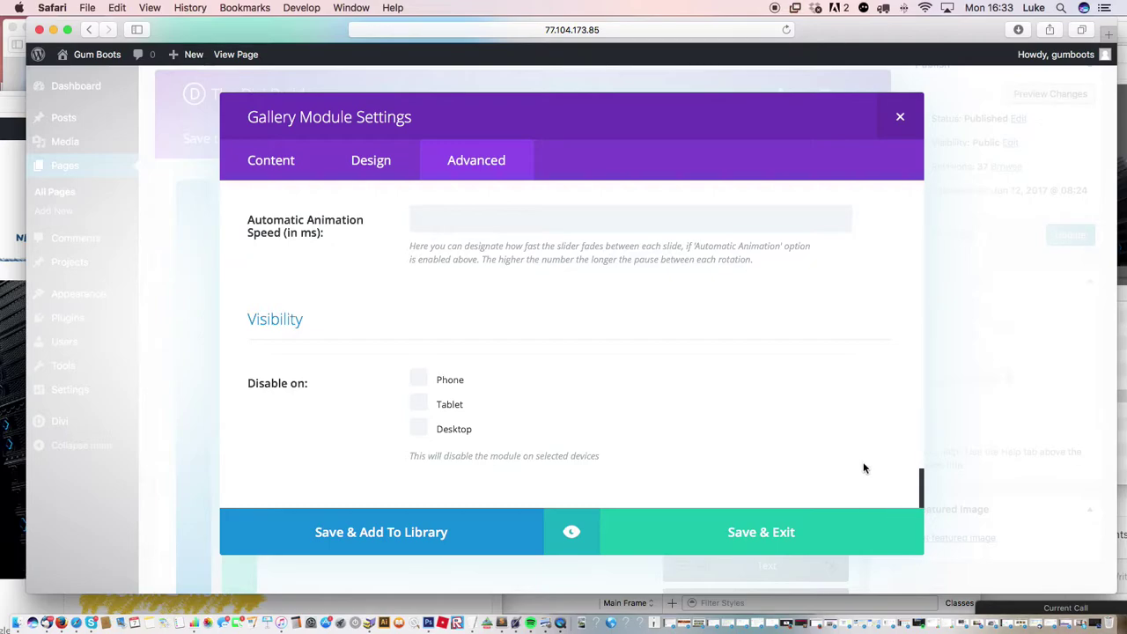
pyautogui.scroll(15, 915, 432)
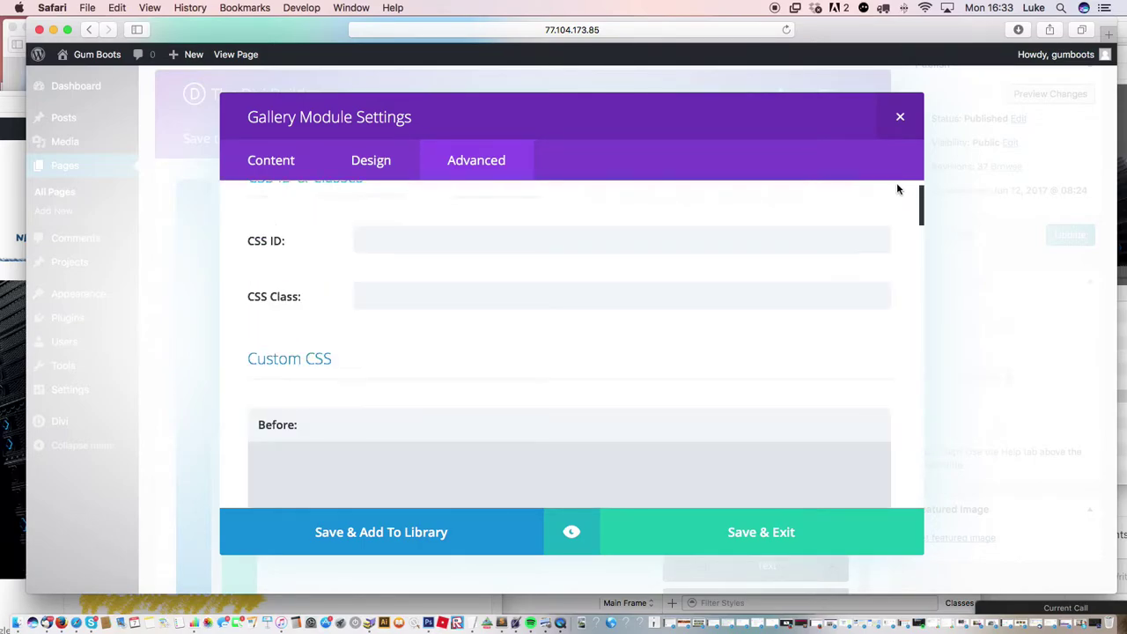
# - Save the Gallery module settings to the HOME page with an update and view the live page
pyautogui.click(795, 531)
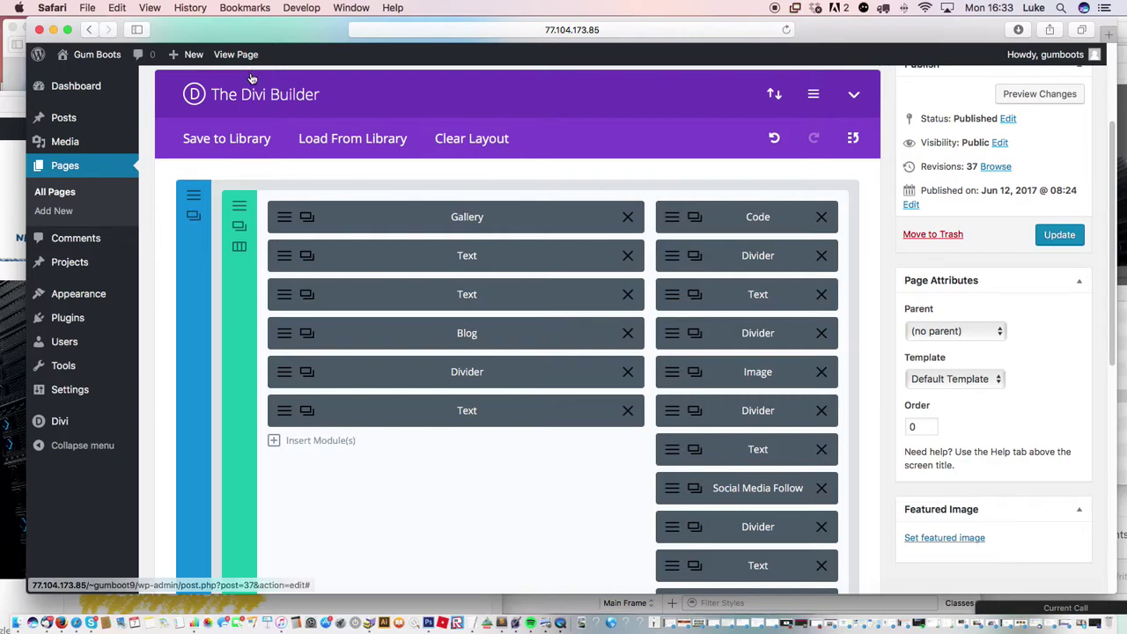
pyautogui.moveTo(249, 29)
pyautogui.mouseDown()
pyautogui.moveTo(258, 27)
pyautogui.moveTo(247, 28)
pyautogui.mouseUp()
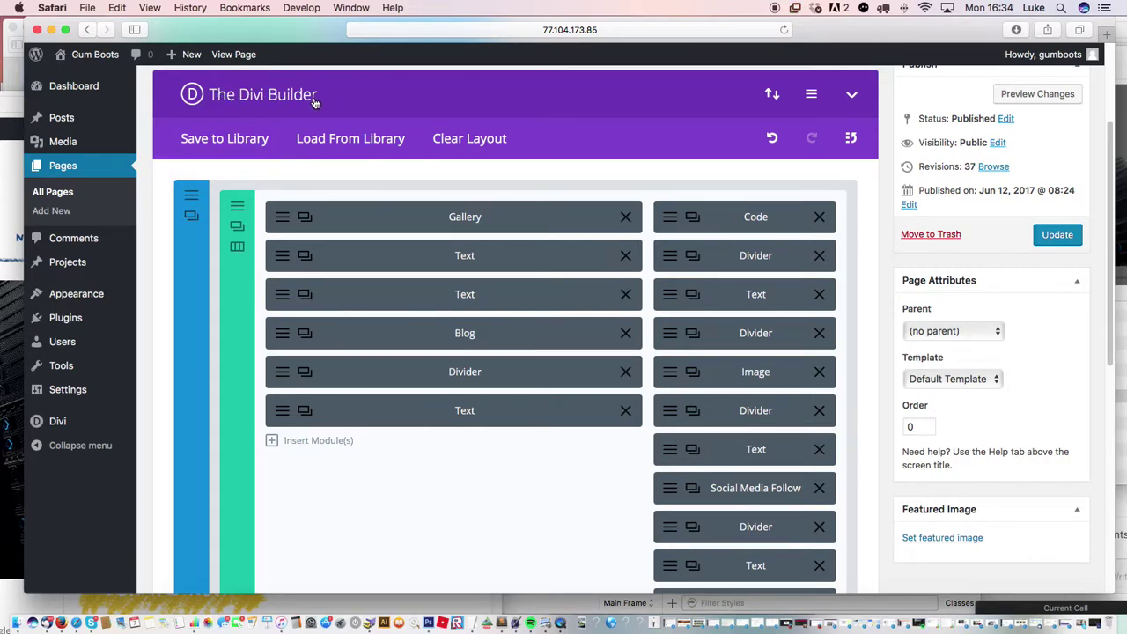
pyautogui.moveTo(93, 299)
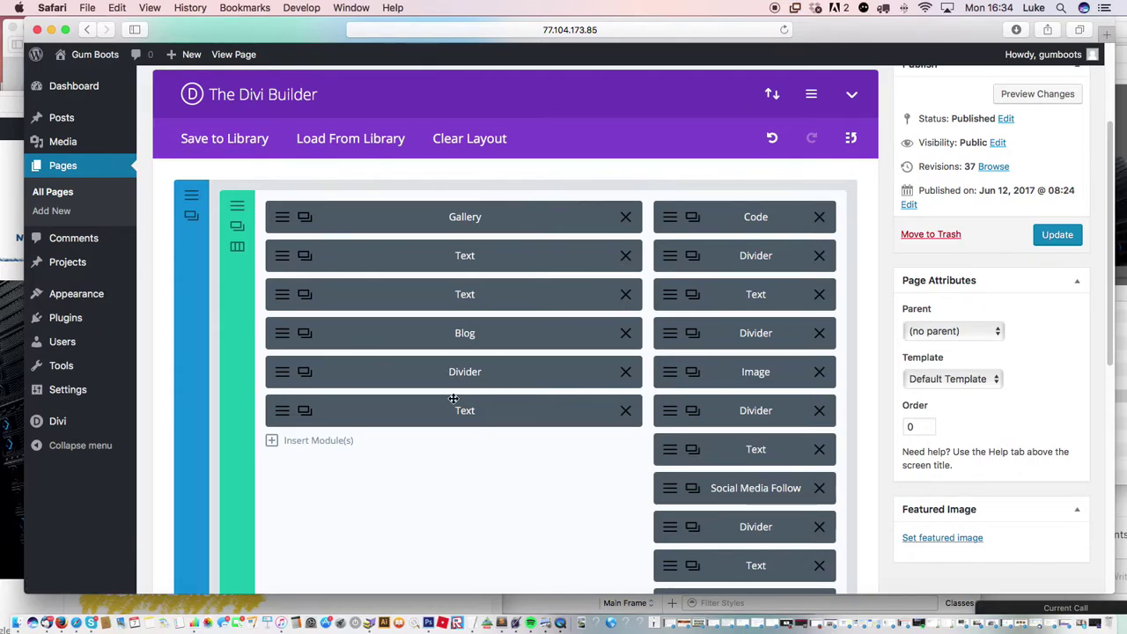
pyautogui.click(1058, 236)
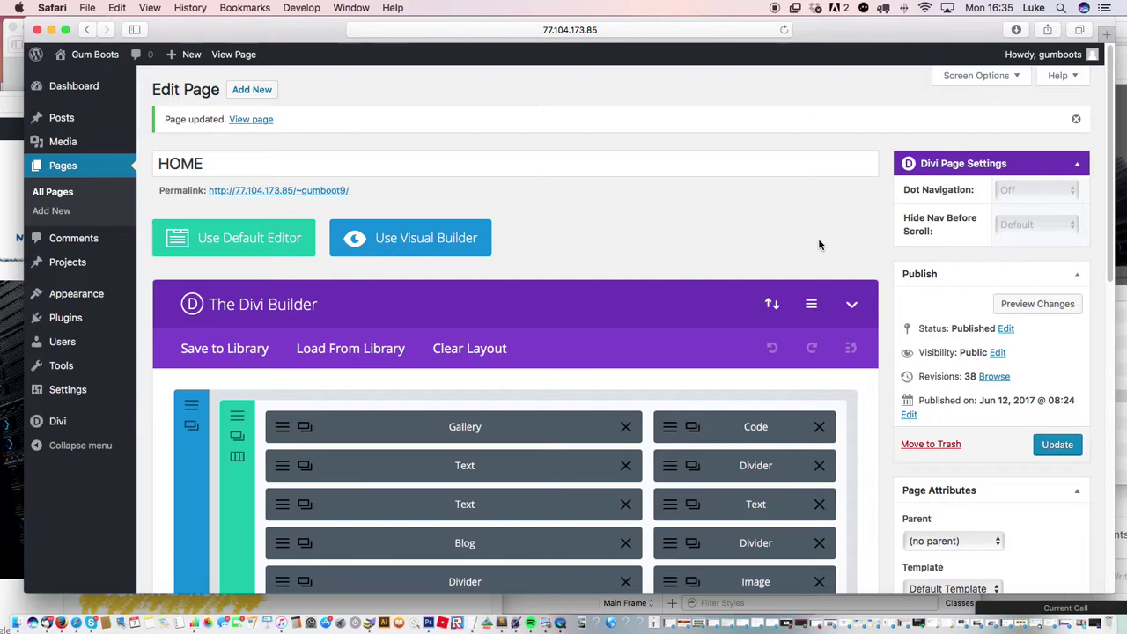
pyautogui.click(1061, 445)
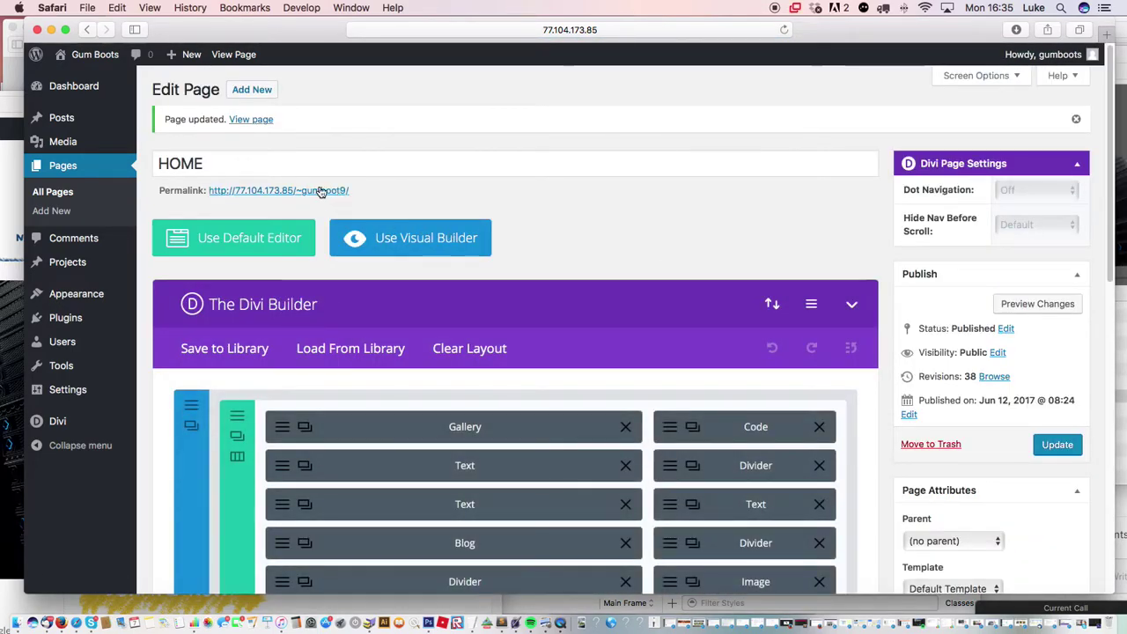
pyautogui.click(311, 190)
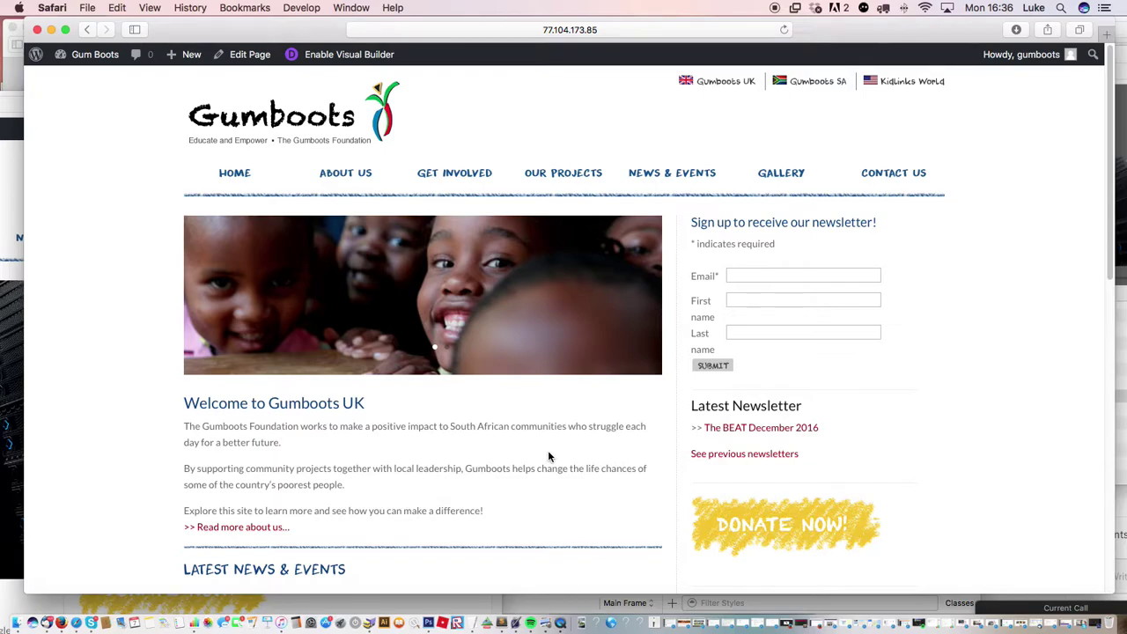
# - Look over the live Gumboots homepage with its gallery slider and return to editing the HOME page
pyautogui.scroll(-2, 528, 460)
pyautogui.scroll(2, 440, 493)
pyautogui.scroll(-1, 369, 524)
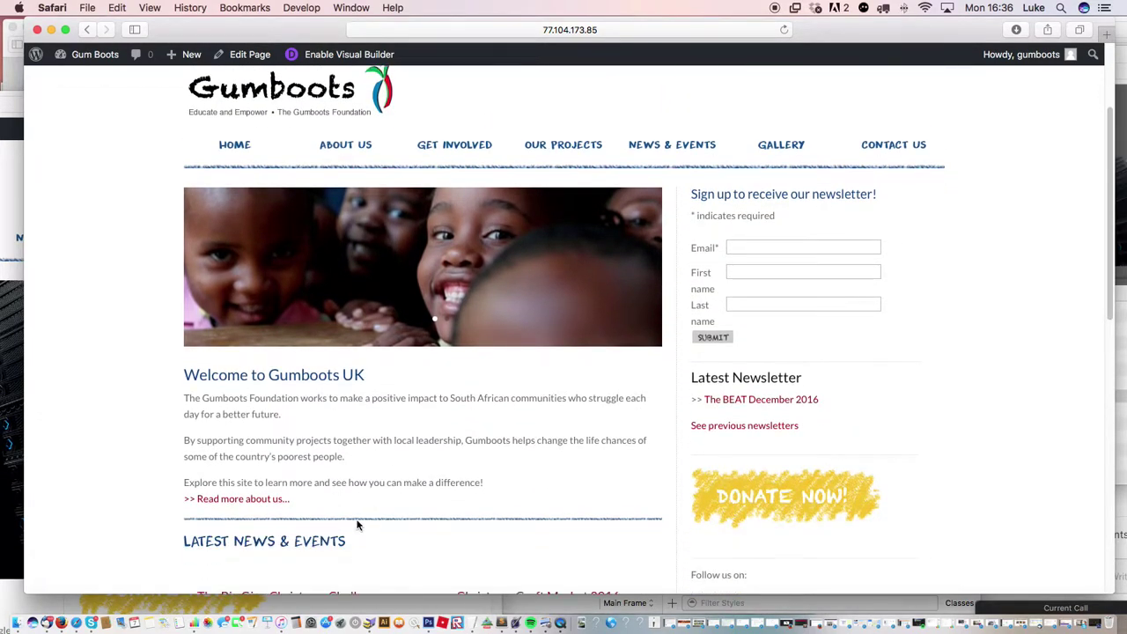
pyautogui.scroll(-1, 334, 515)
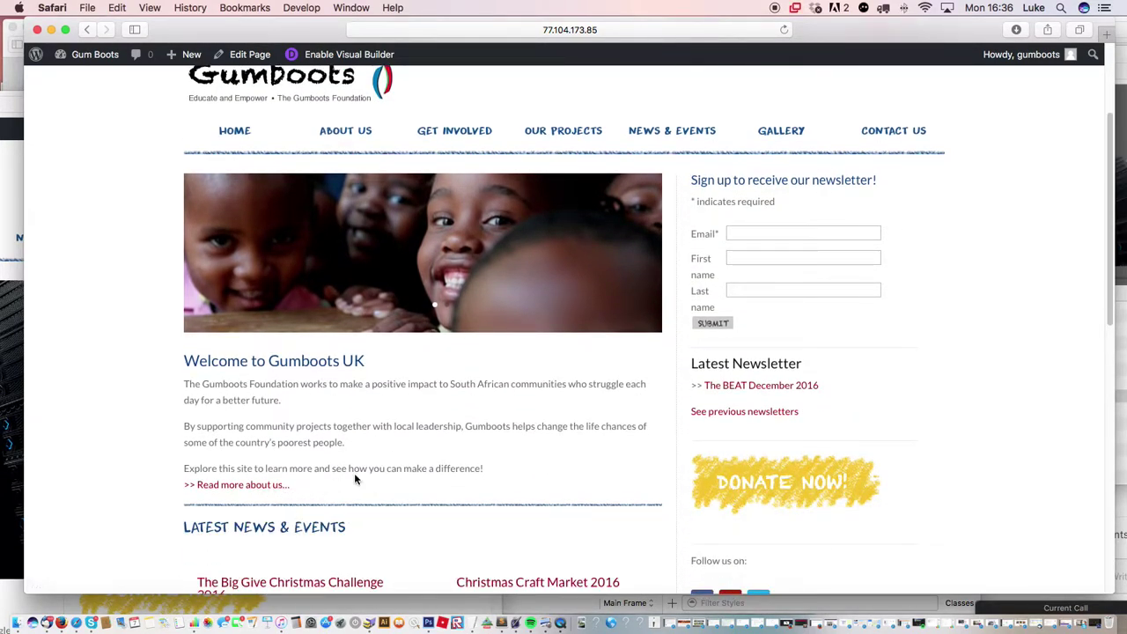
pyautogui.click(247, 55)
# - Minimise the other browser window showing the Gumboots site and reposition the HOME page editor window
pyautogui.moveTo(281, 34); pyautogui.dragTo(360, 161)
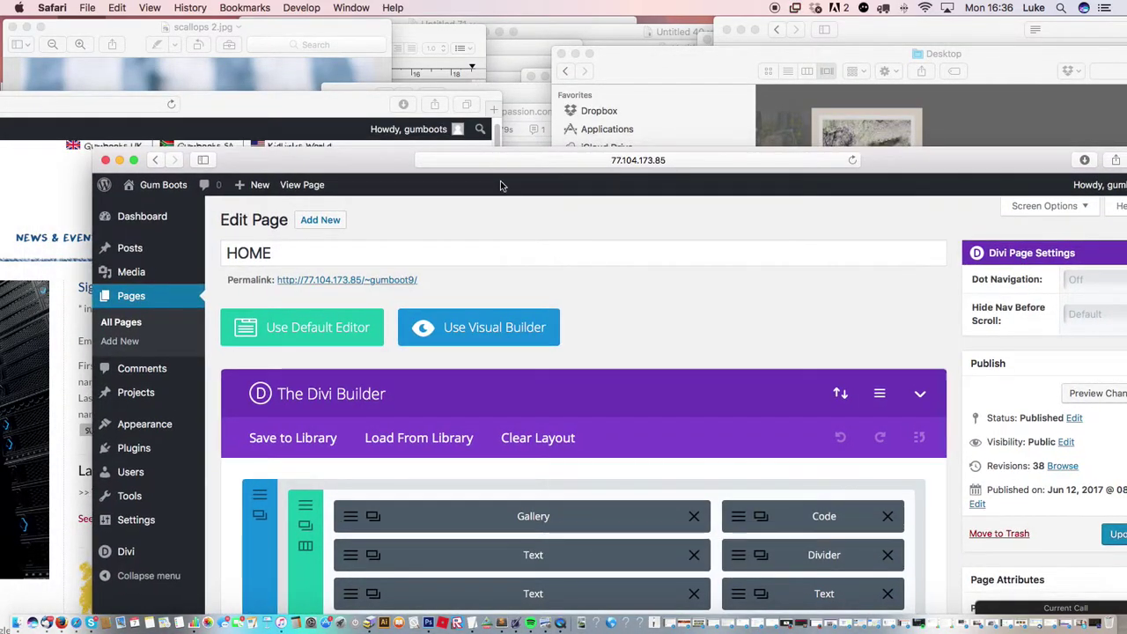
pyautogui.doubleClick(312, 121)
pyautogui.moveTo(853, 154); pyautogui.dragTo(919, 371)
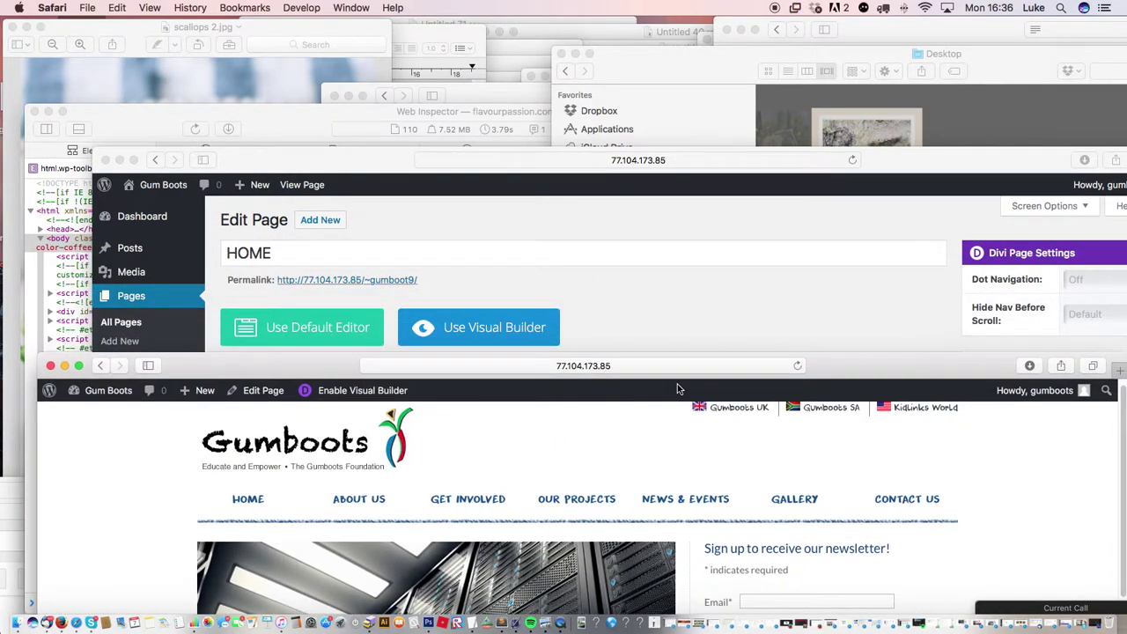
pyautogui.moveTo(826, 365); pyautogui.dragTo(848, 364)
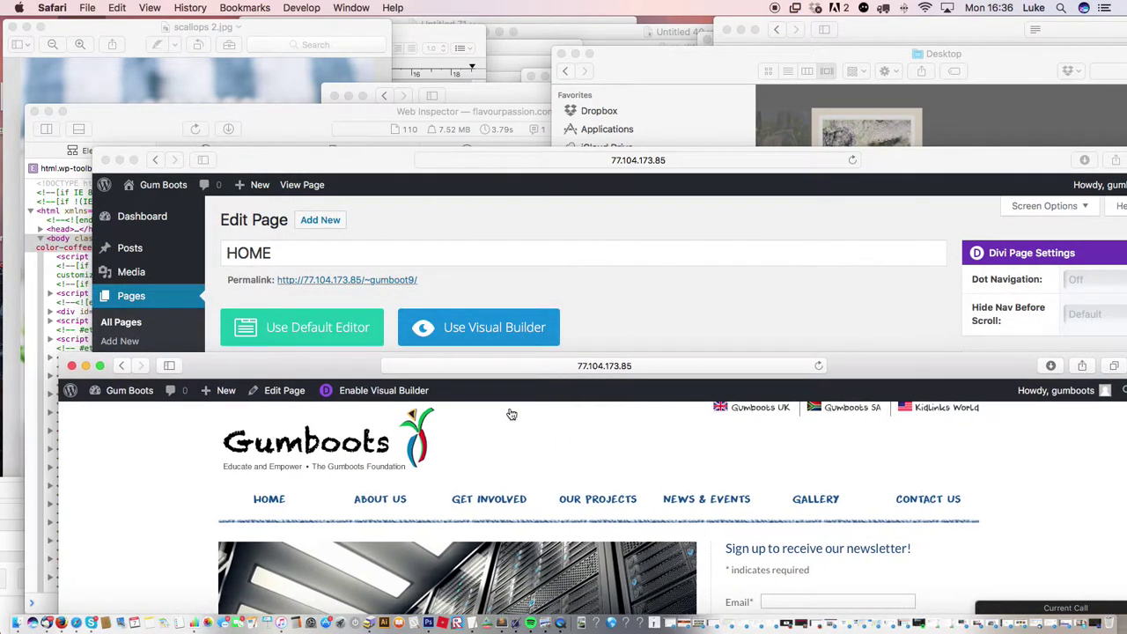
pyautogui.click(88, 365)
pyautogui.moveTo(271, 162); pyautogui.dragTo(216, 55)
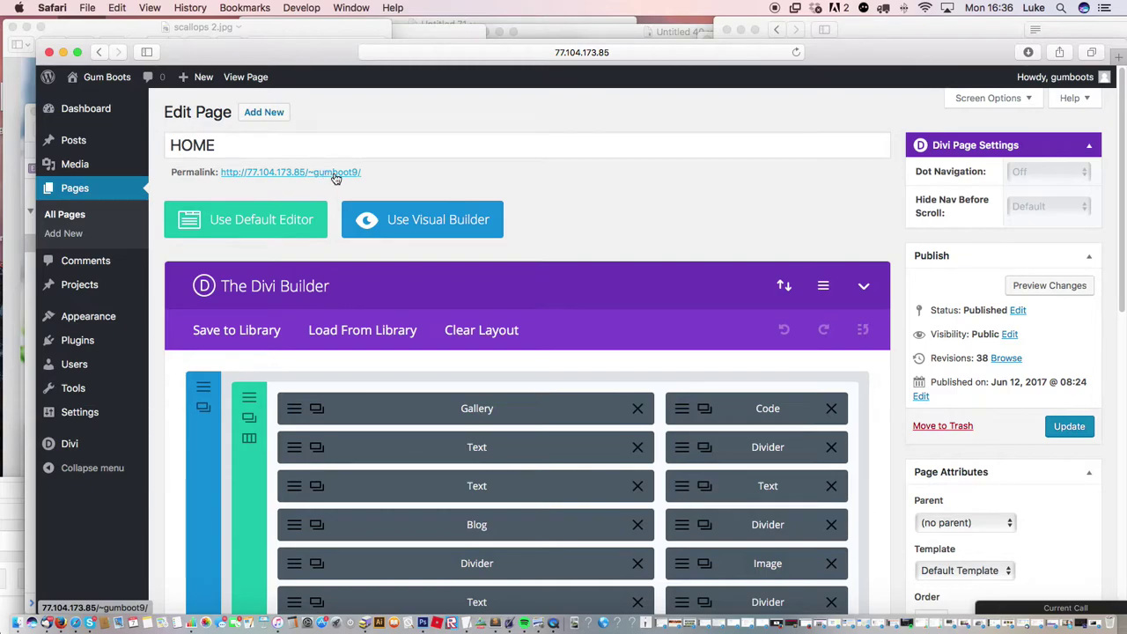
# - Open the settings of the Text module directly below the Gallery module
pyautogui.scroll(-3, 352, 185)
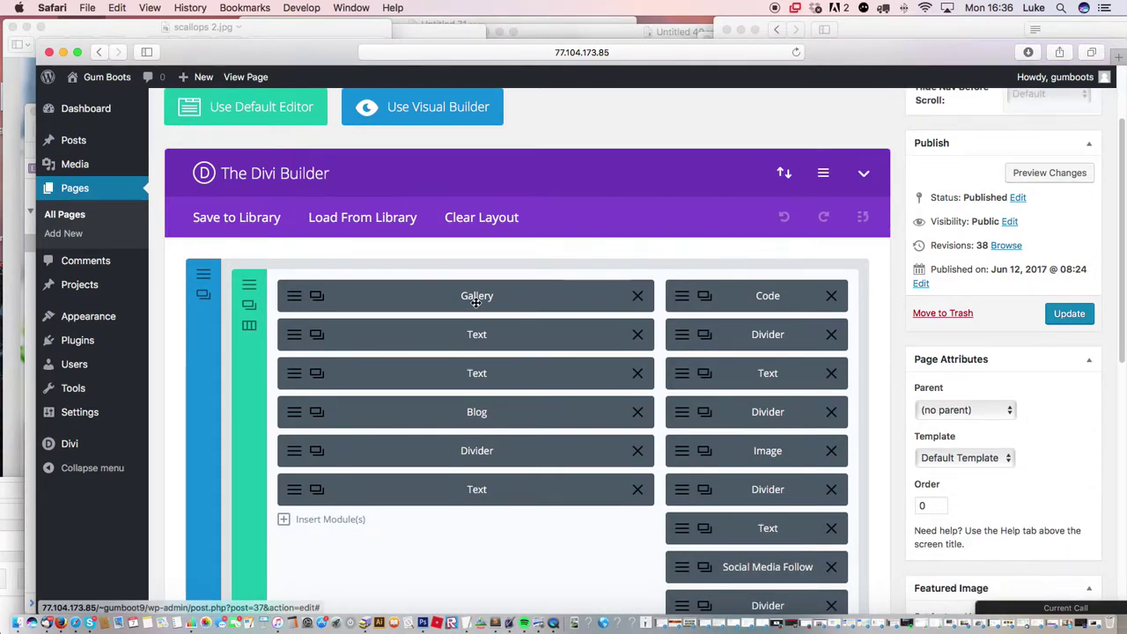
pyautogui.click(296, 335)
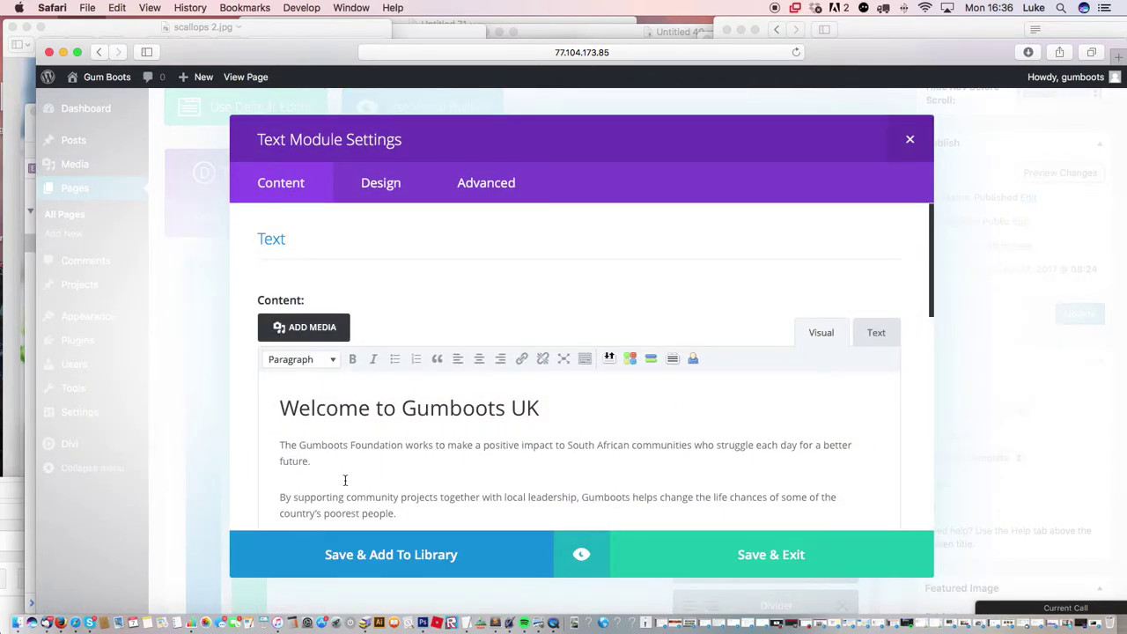
# - Bold the words "poorest people." in the welcome text and remove the bold formatting again
pyautogui.moveTo(410, 517); pyautogui.dragTo(324, 512)
pyautogui.click(353, 362)
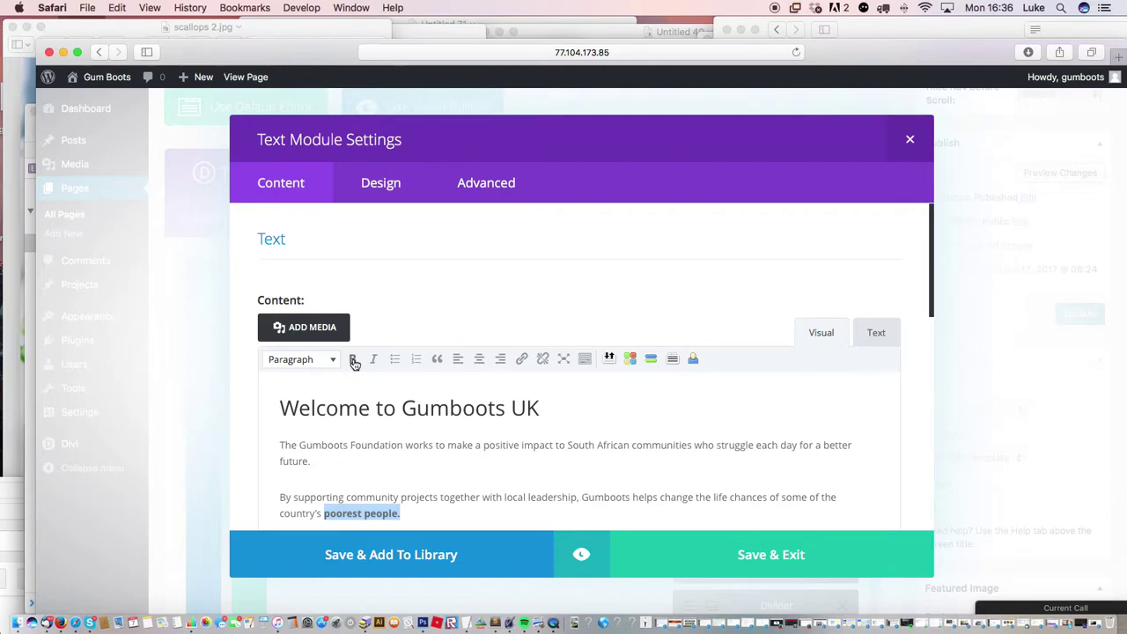
pyautogui.click(353, 362)
pyautogui.click(408, 515)
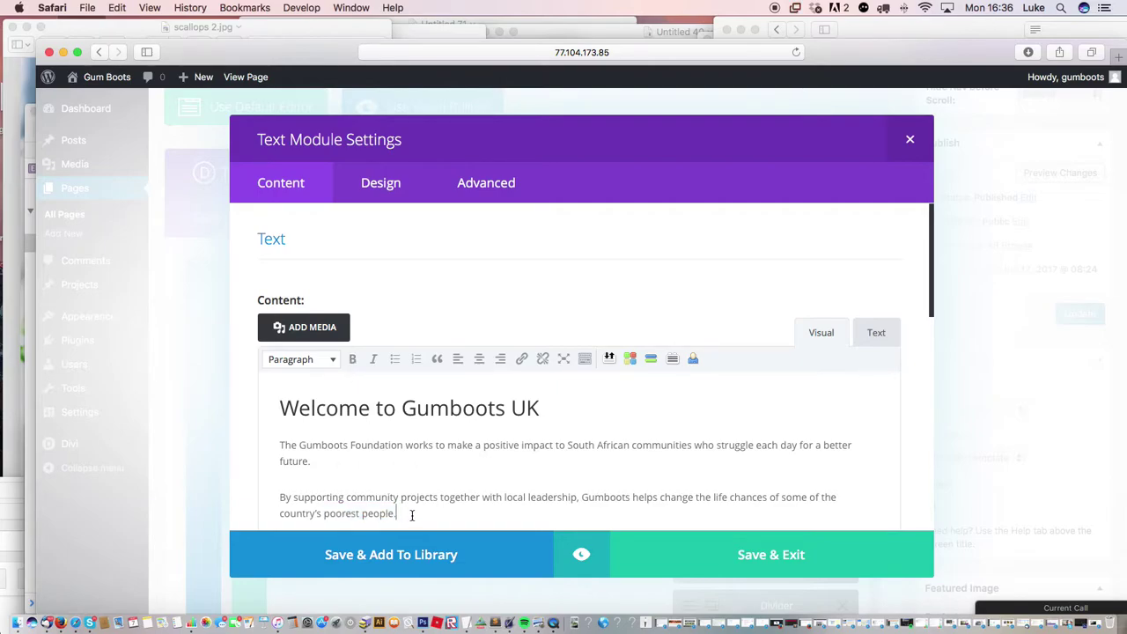
# - Enter trial Heading 1 text "rthtrhrth" on the blank line above "Explore this site" and delete it with its line
pyautogui.scroll(-3, 931, 302)
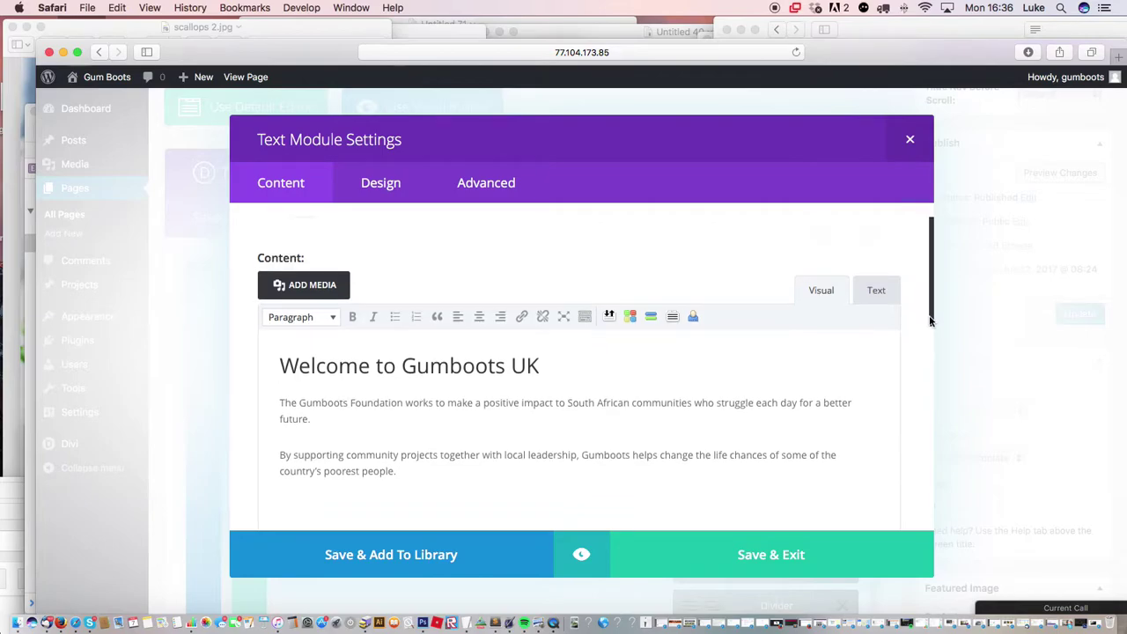
pyautogui.click(312, 460)
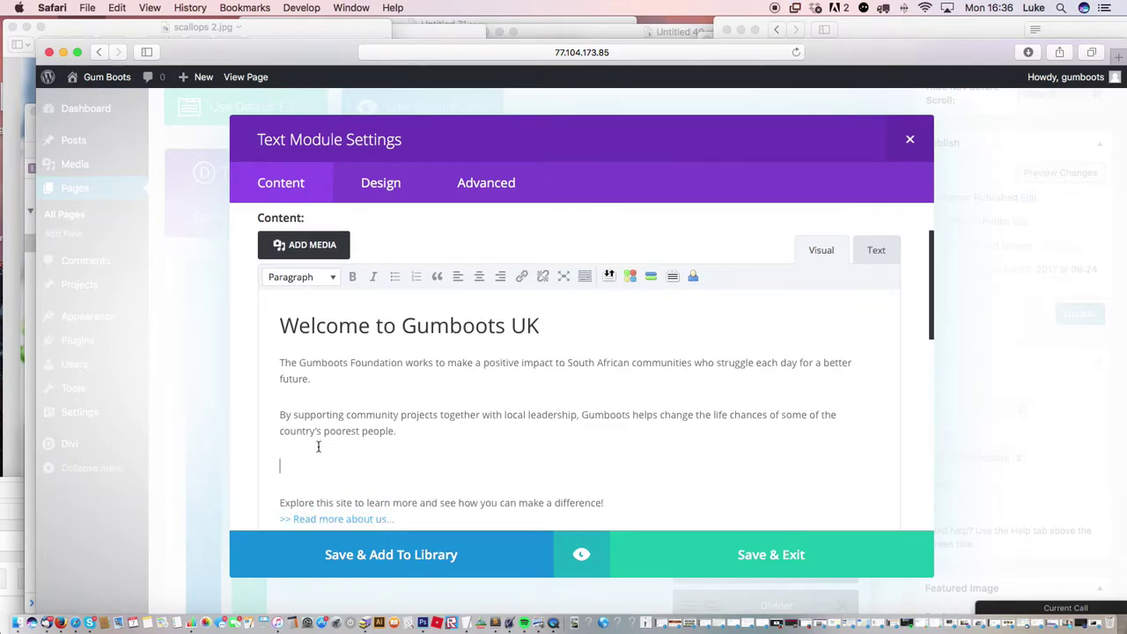
pyautogui.click(333, 277)
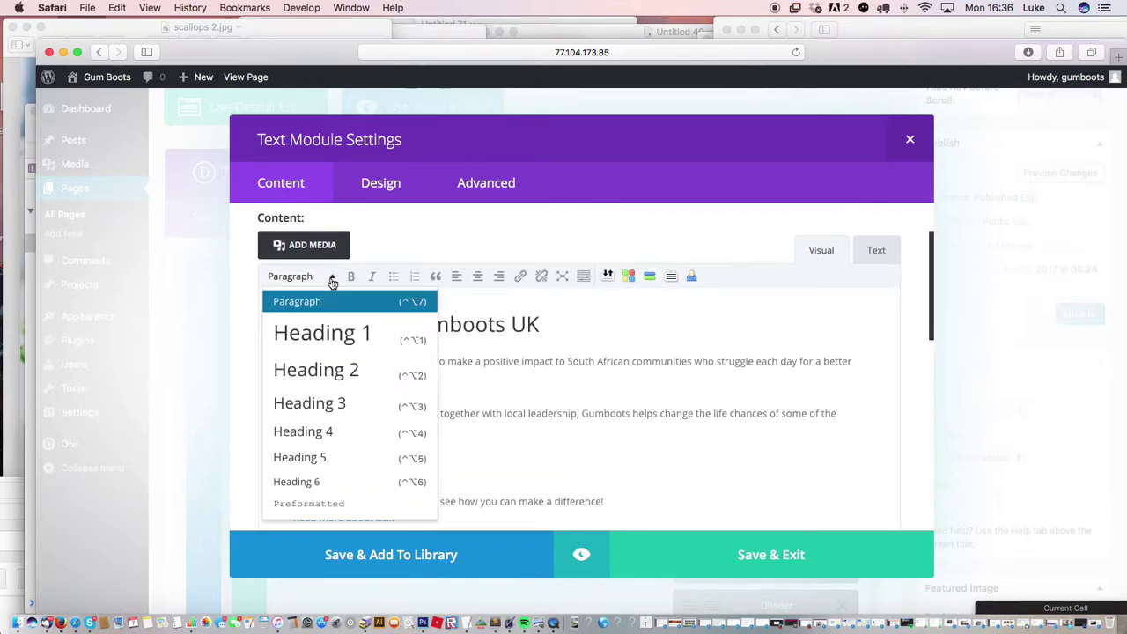
pyautogui.click(326, 336)
pyautogui.write('rthtrhrth')
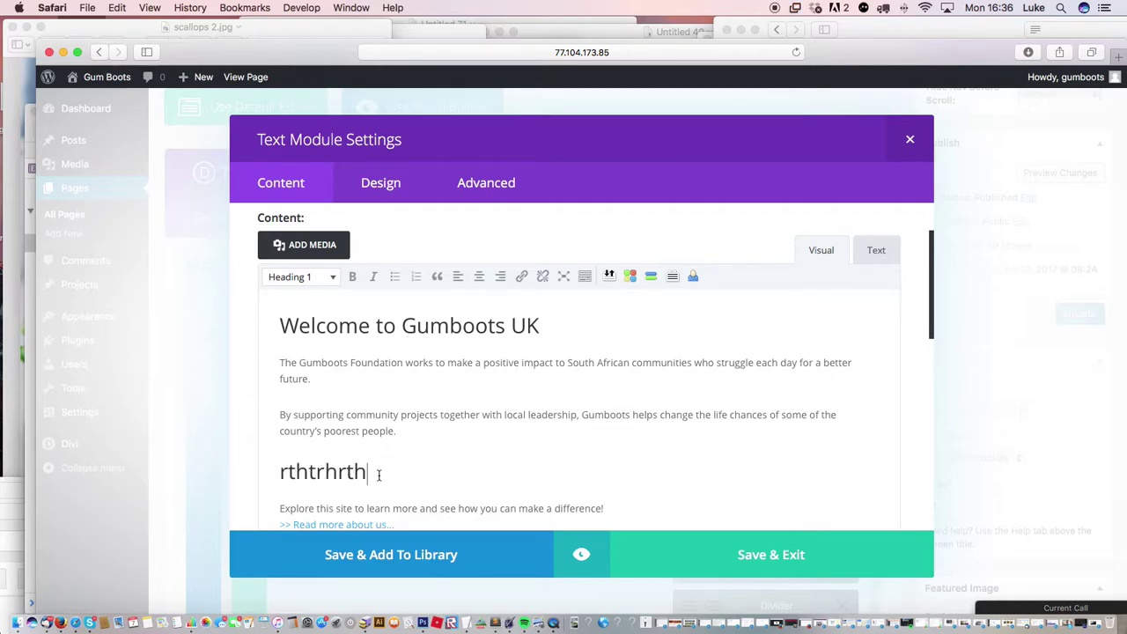
pyautogui.moveTo(371, 473); pyautogui.dragTo(273, 471)
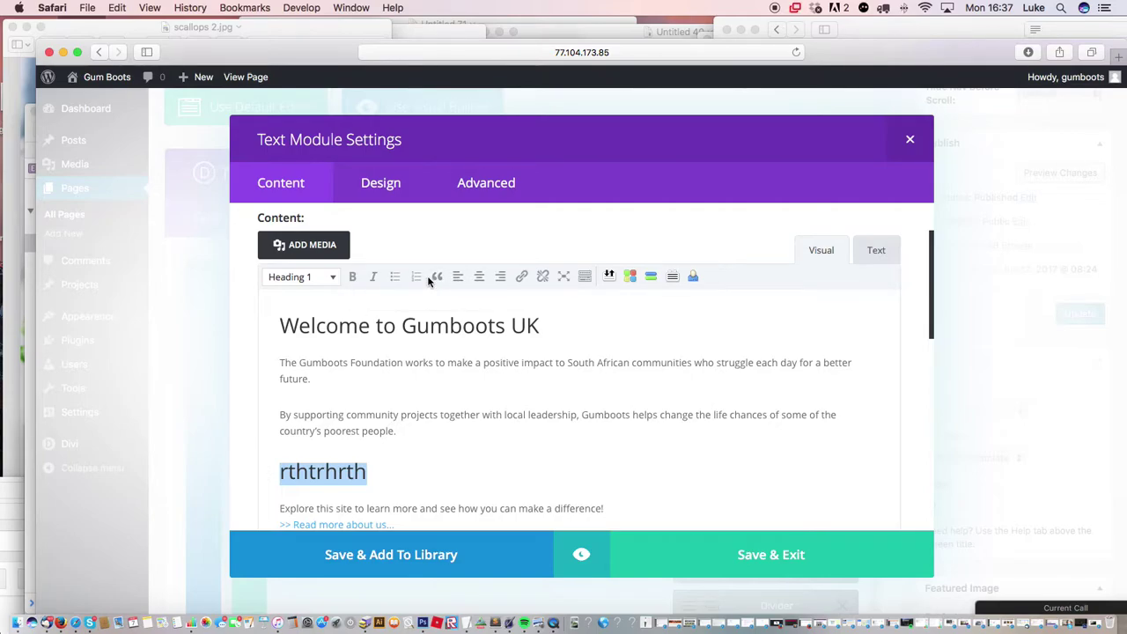
pyautogui.moveTo(378, 471); pyautogui.dragTo(276, 471)
pyautogui.press('BackSpace')
pyautogui.press('BackSpace')
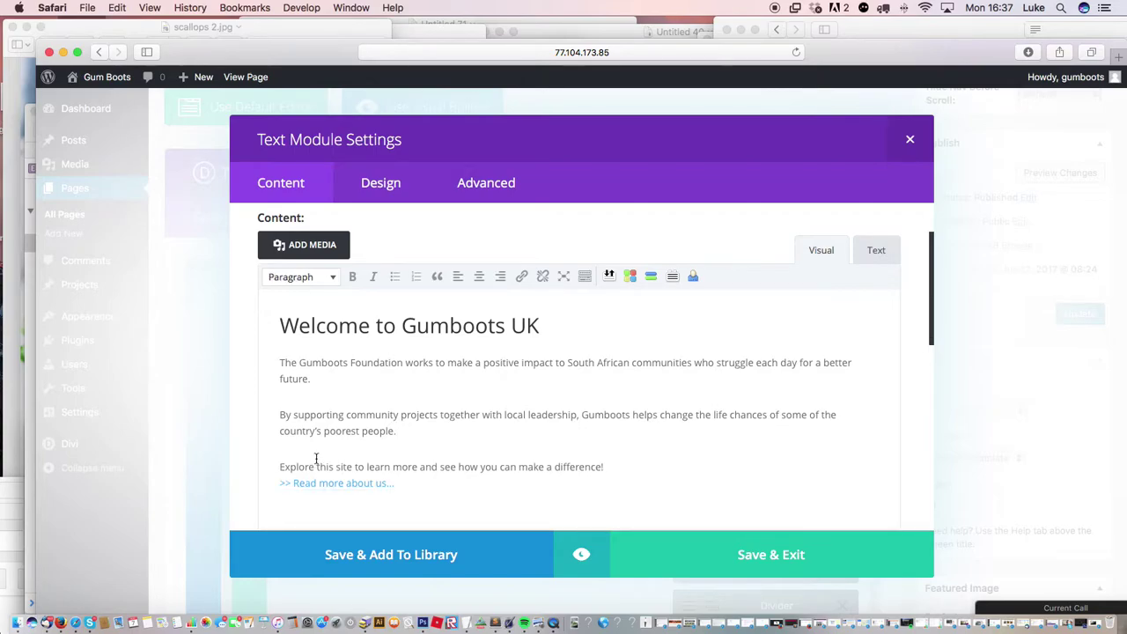
# - Check the existing link address behind ">> Read more about us..." in the welcome text without changing it
pyautogui.click(402, 482)
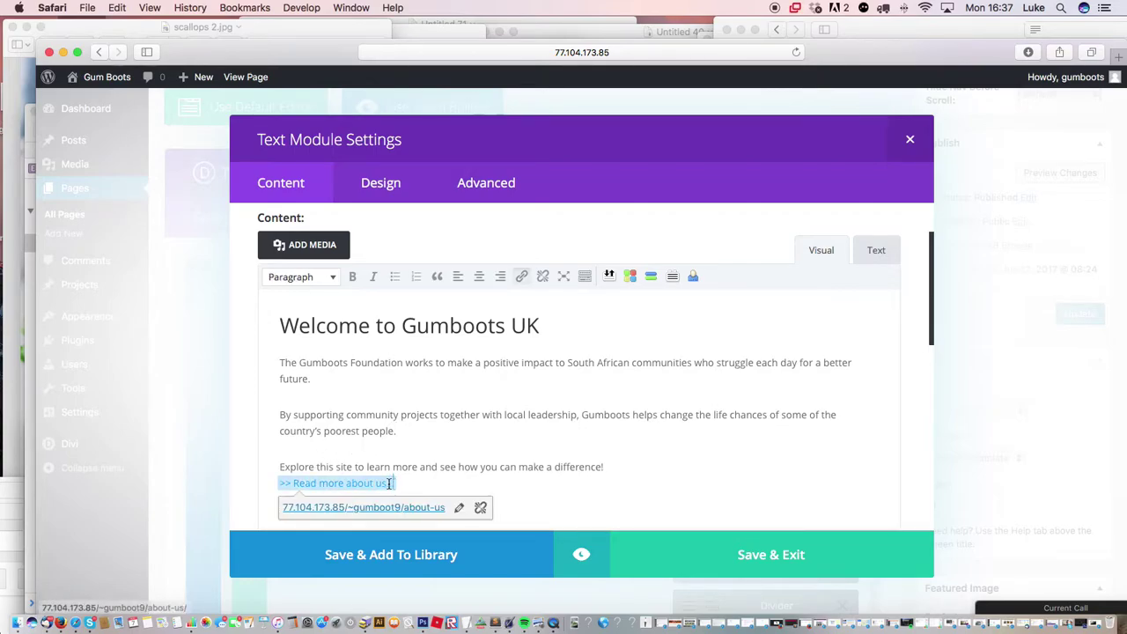
pyautogui.click(322, 470)
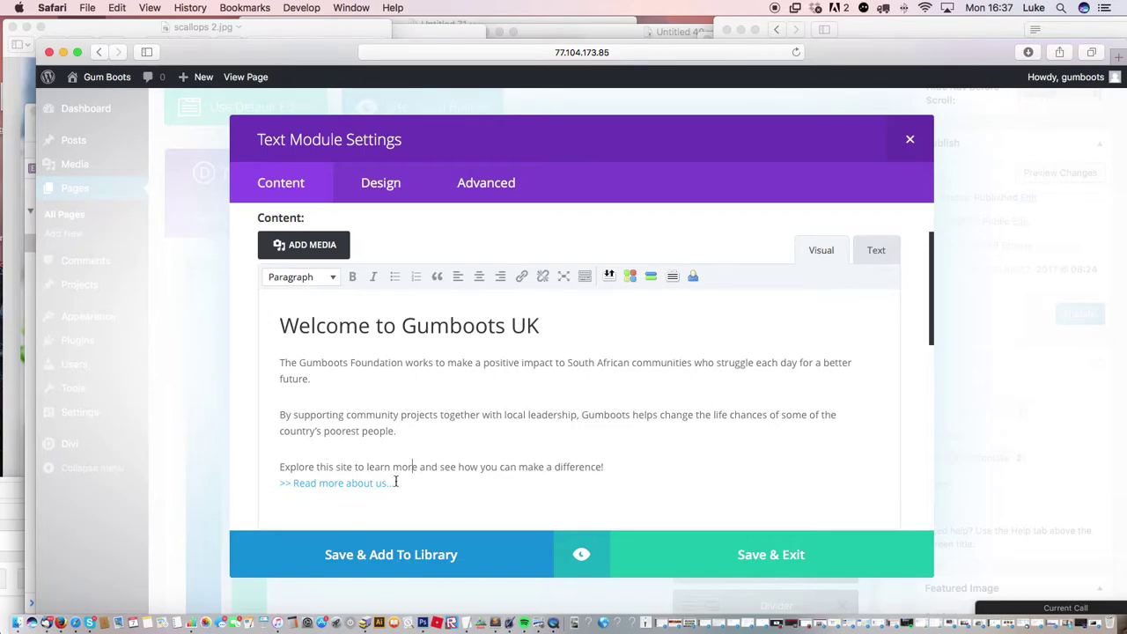
pyautogui.moveTo(397, 483); pyautogui.dragTo(281, 483)
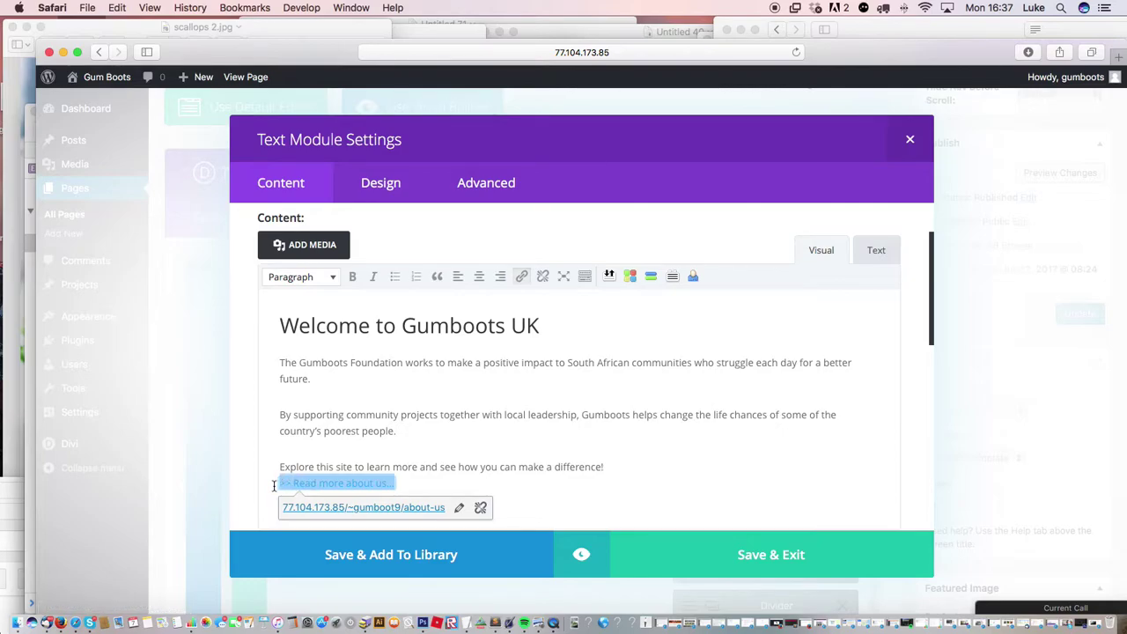
pyautogui.click(522, 279)
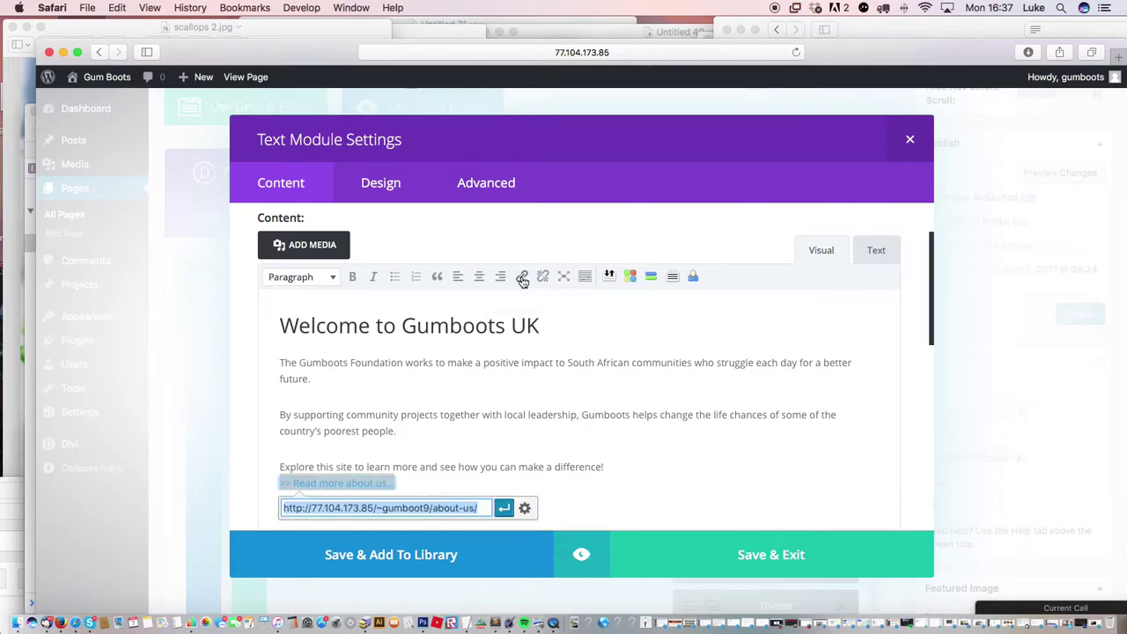
pyautogui.click(493, 454)
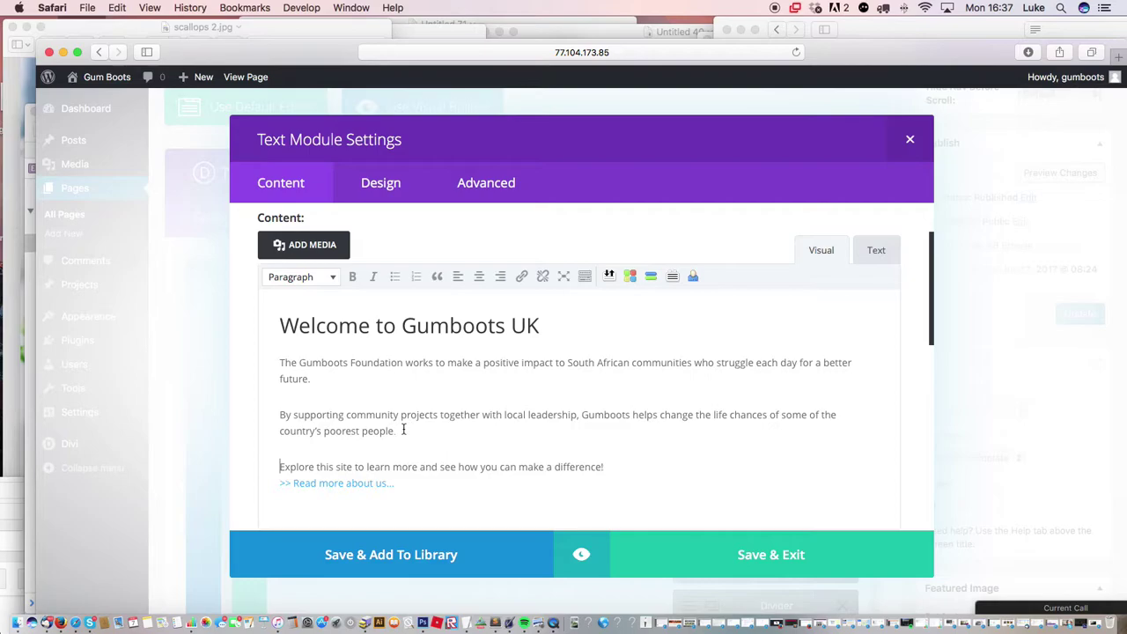
# - Link the words "poorest people." to the CONTACT US page, finding the page by searching for "cont"
pyautogui.moveTo(396, 431); pyautogui.dragTo(331, 426)
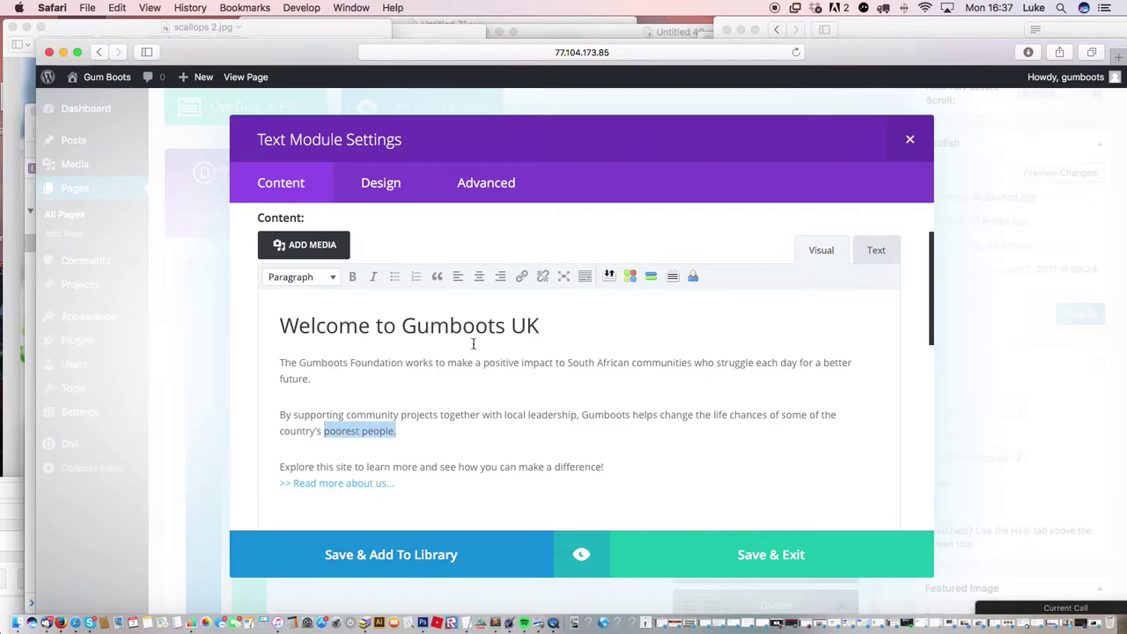
pyautogui.click(522, 278)
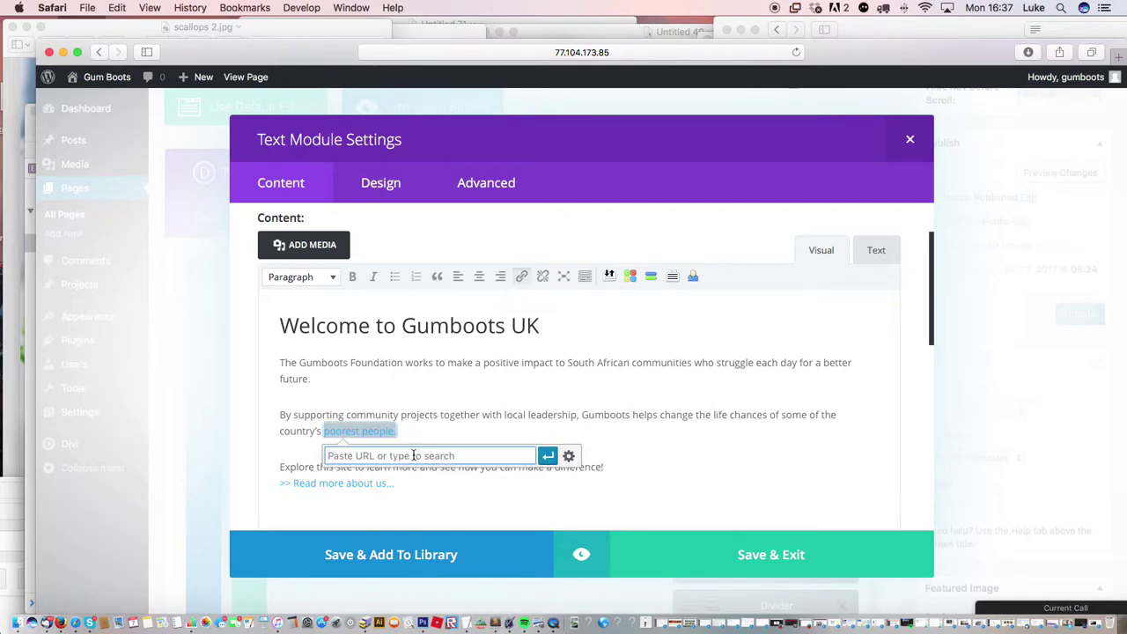
pyautogui.write('http')
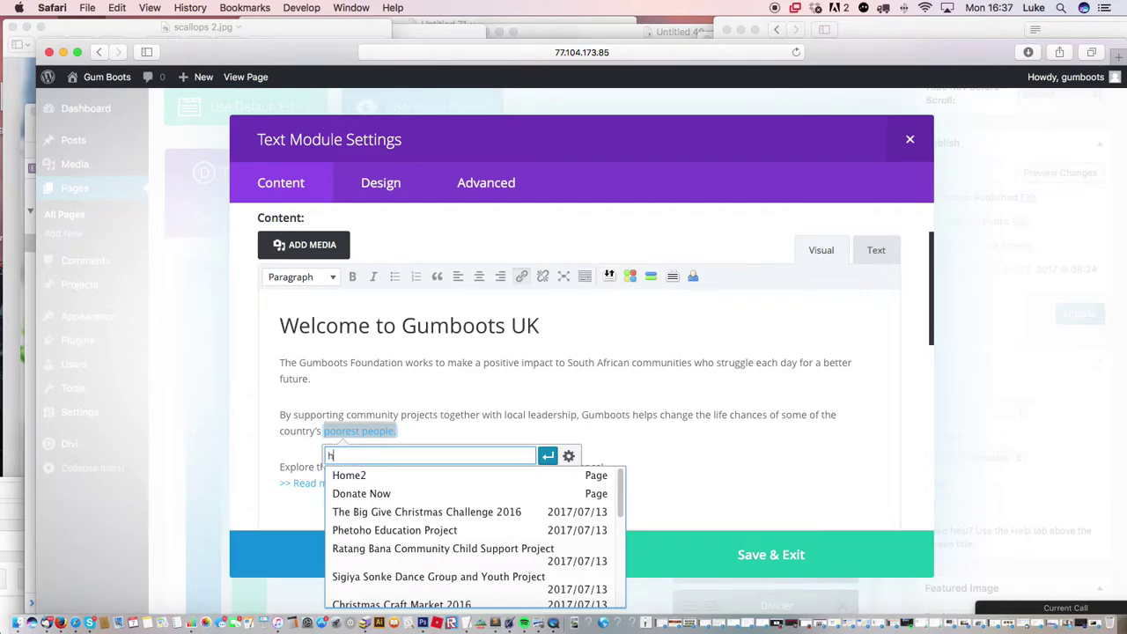
pyautogui.press('BackSpace')
pyautogui.write('cont')
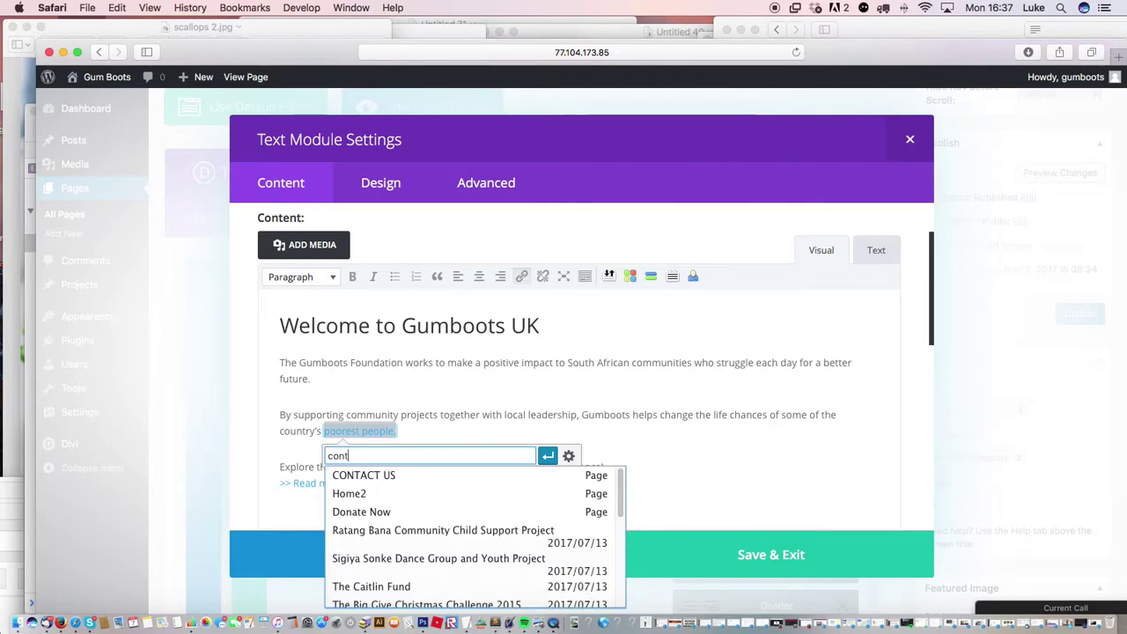
pyautogui.click(404, 481)
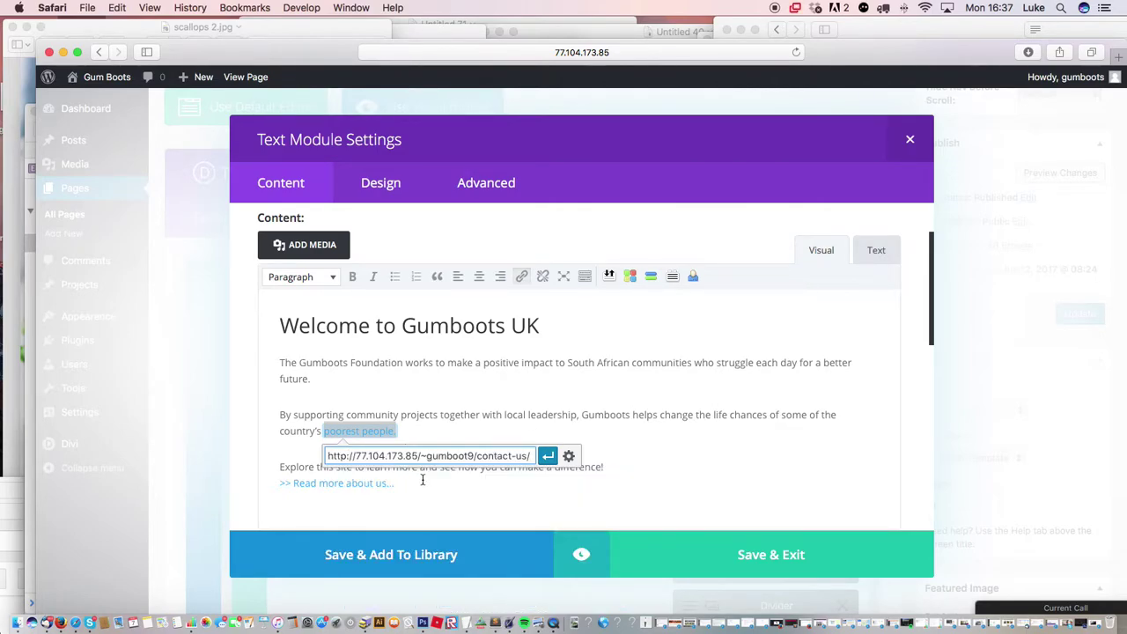
pyautogui.click(548, 456)
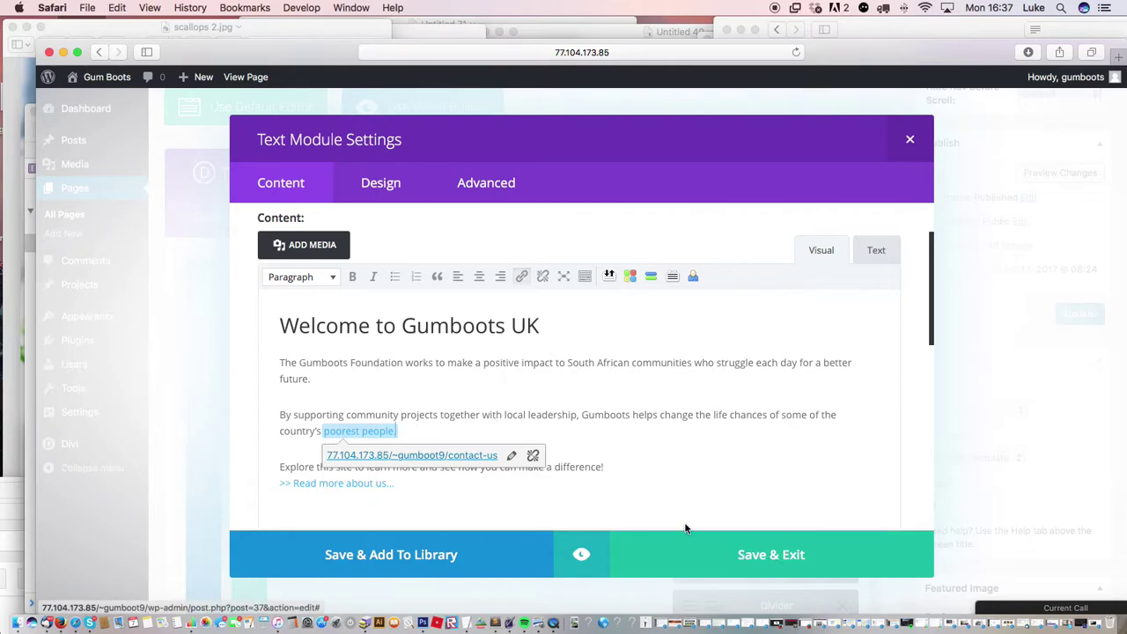
# - Save the Text module, update the HOME page and view the live page
pyautogui.click(731, 555)
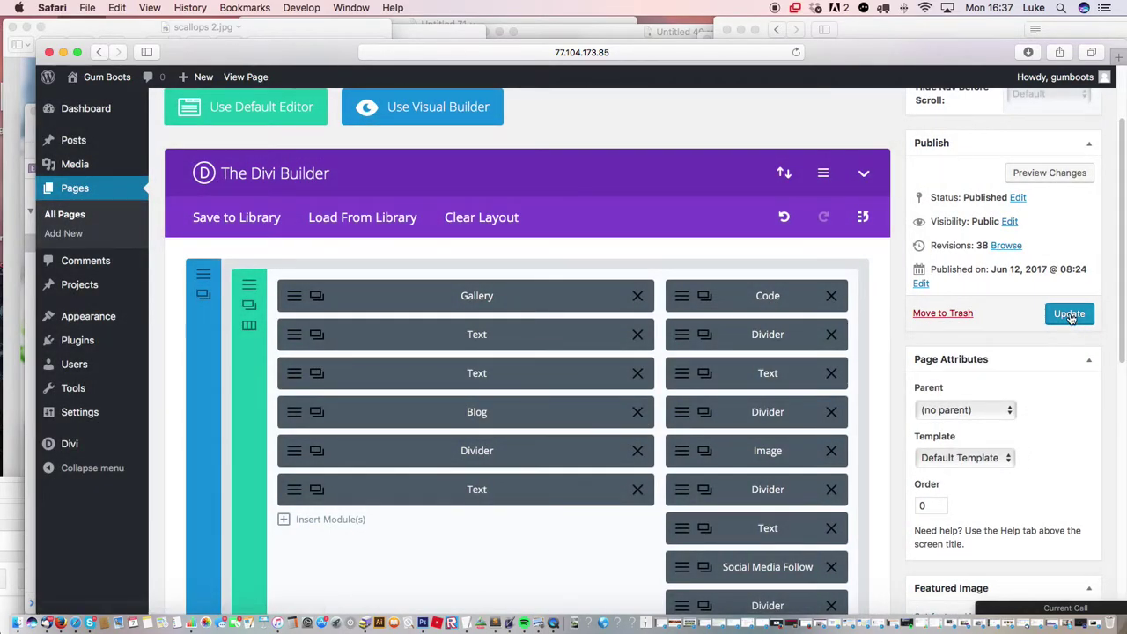
pyautogui.click(1069, 314)
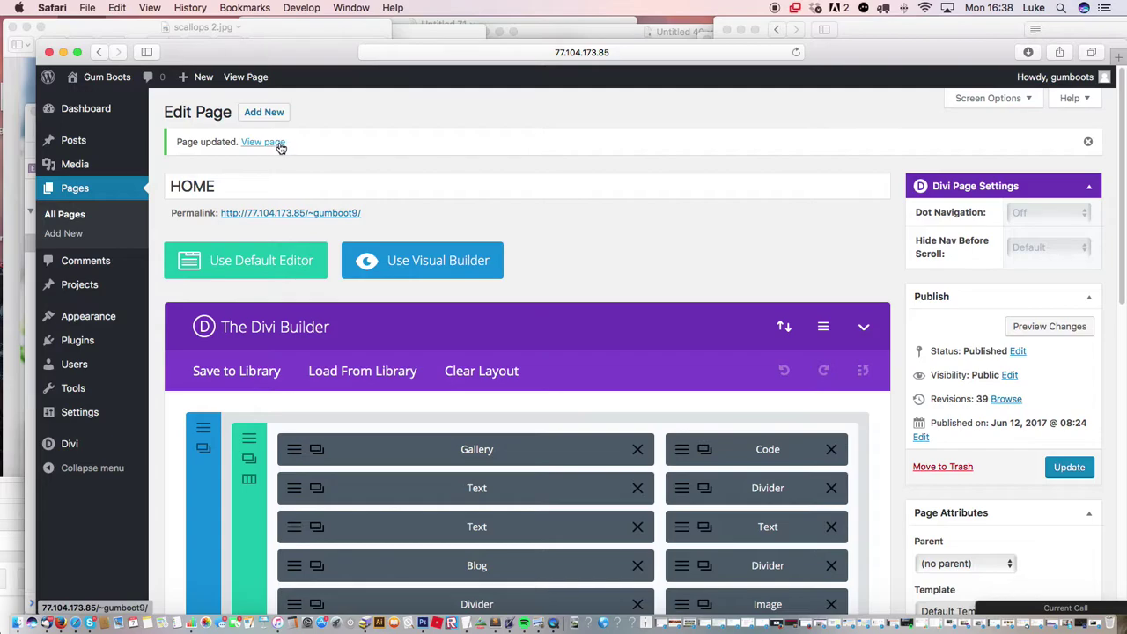
pyautogui.click(311, 217)
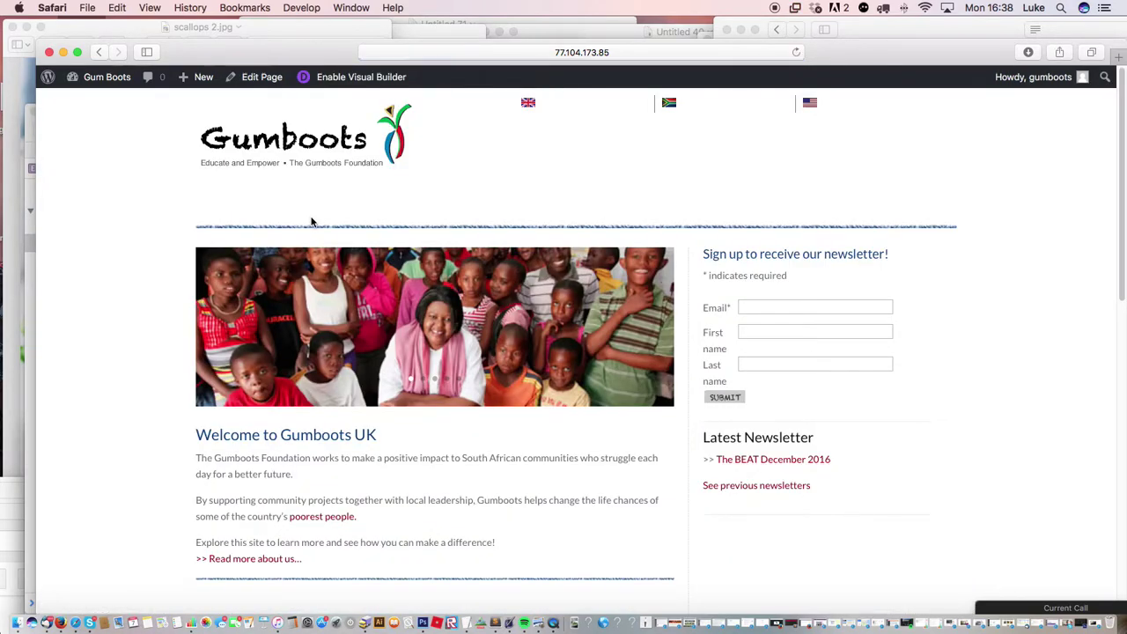
# - Test the "poorest people." link on the live homepage and go back to the homepage
pyautogui.scroll(-2, 312, 220)
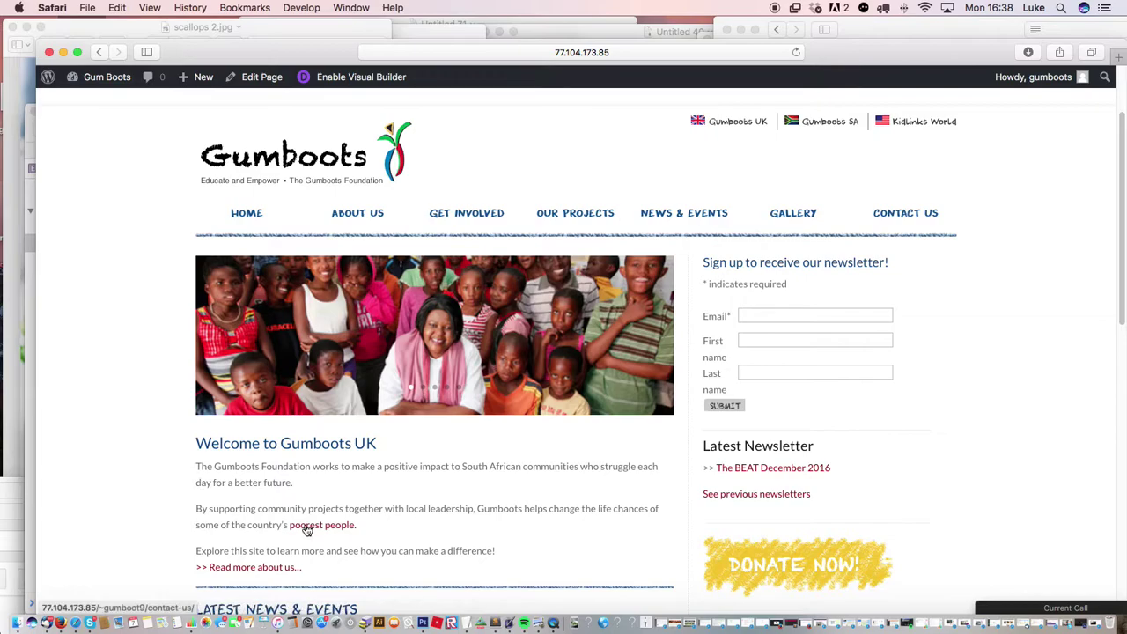
pyautogui.click(330, 527)
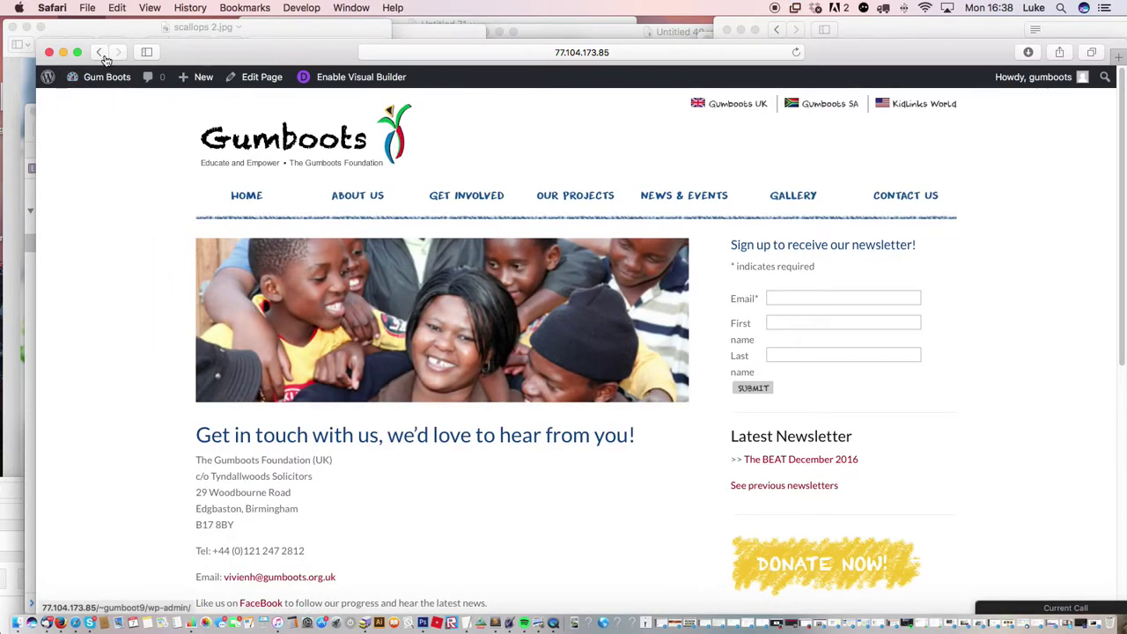
pyautogui.click(98, 52)
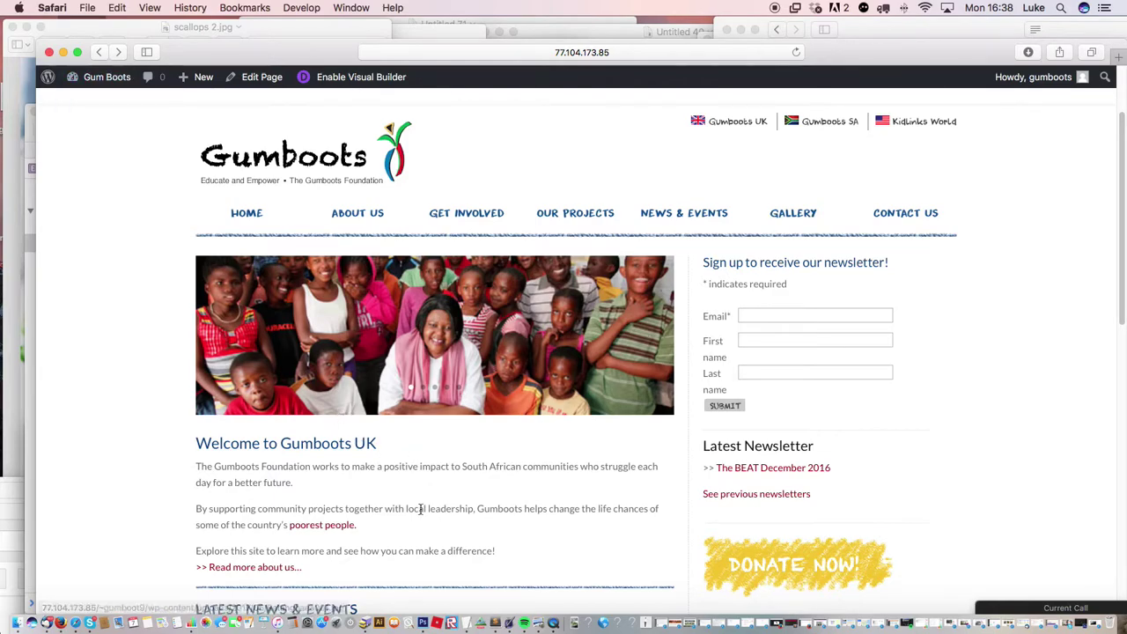
# - Reopen the HOME page for editing at its Divi Builder modules
pyautogui.click(258, 77)
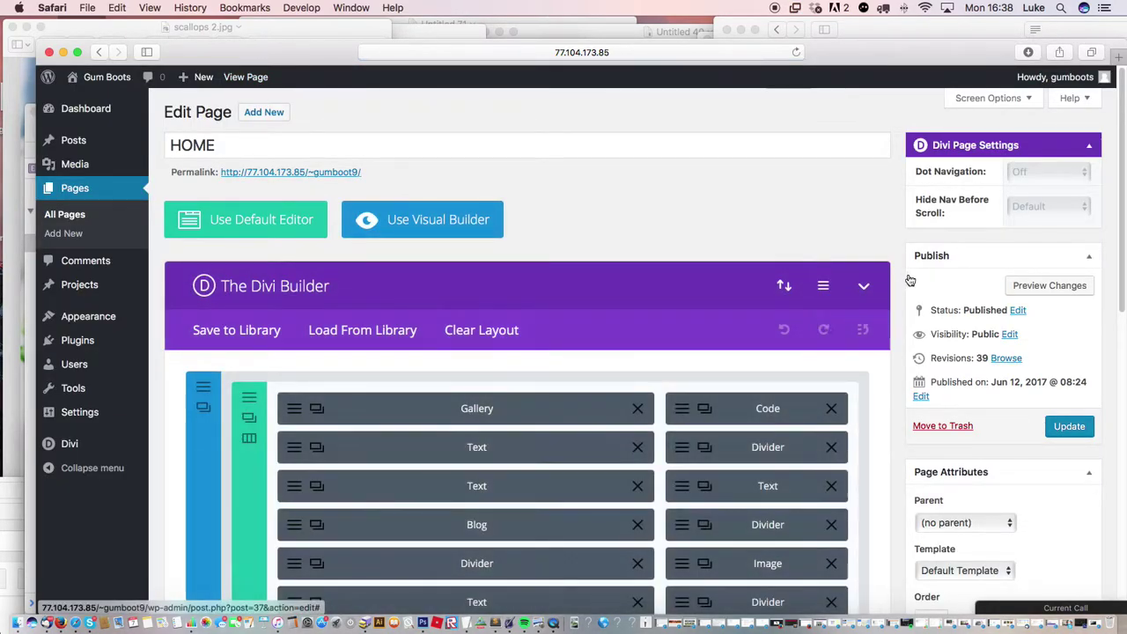
pyautogui.scroll(-3, 386, 351)
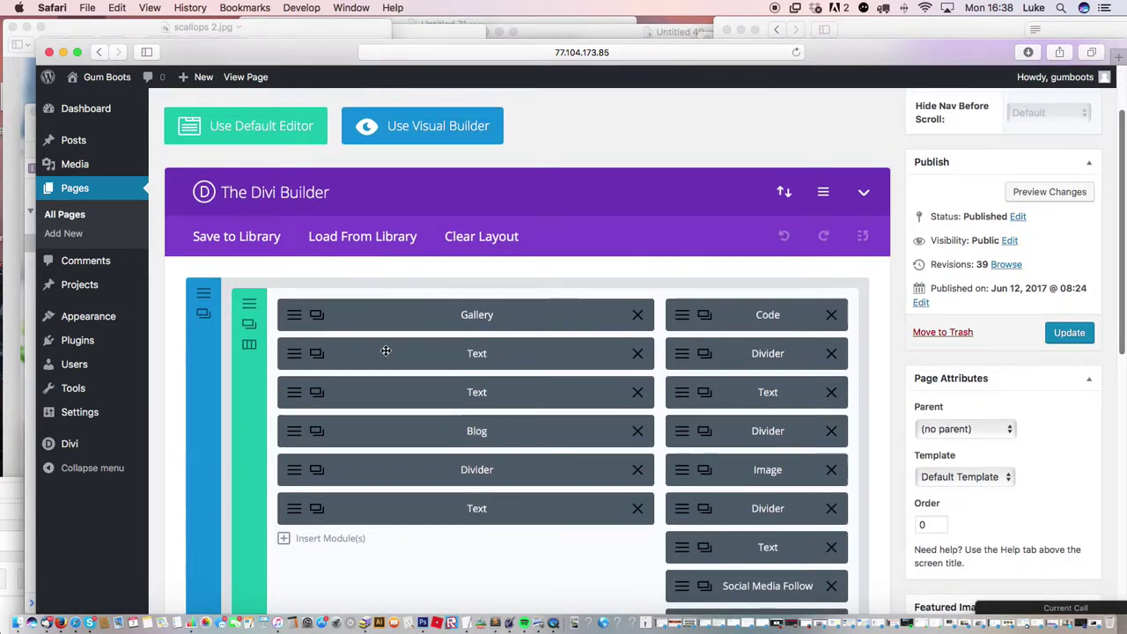
pyautogui.click(315, 353)
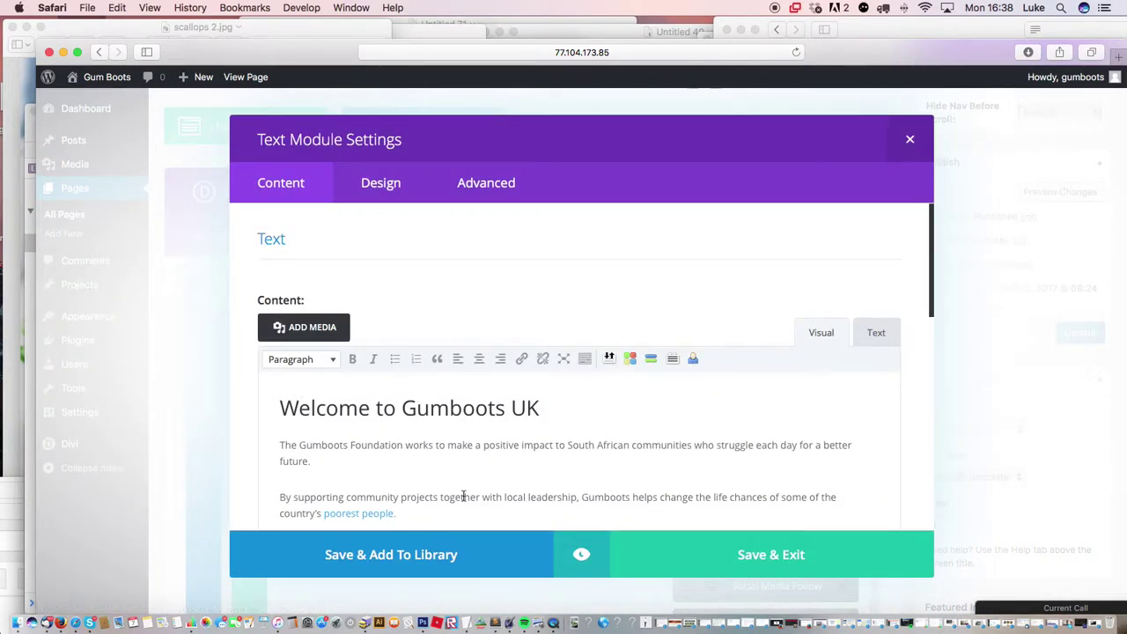
pyautogui.moveTo(403, 513); pyautogui.dragTo(320, 514)
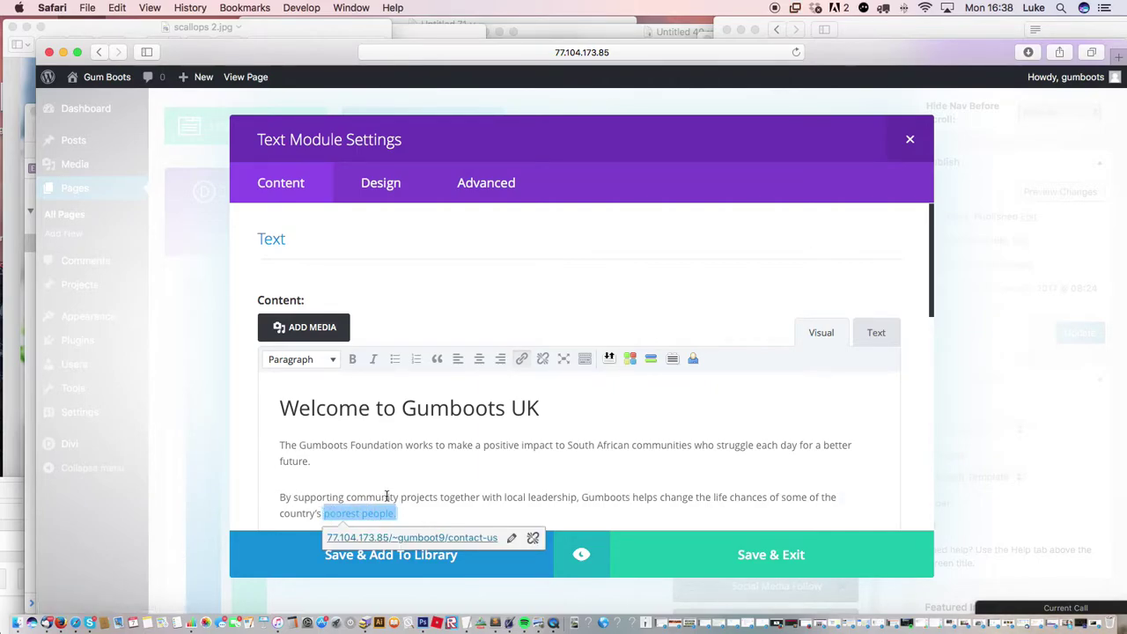
pyautogui.click(511, 540)
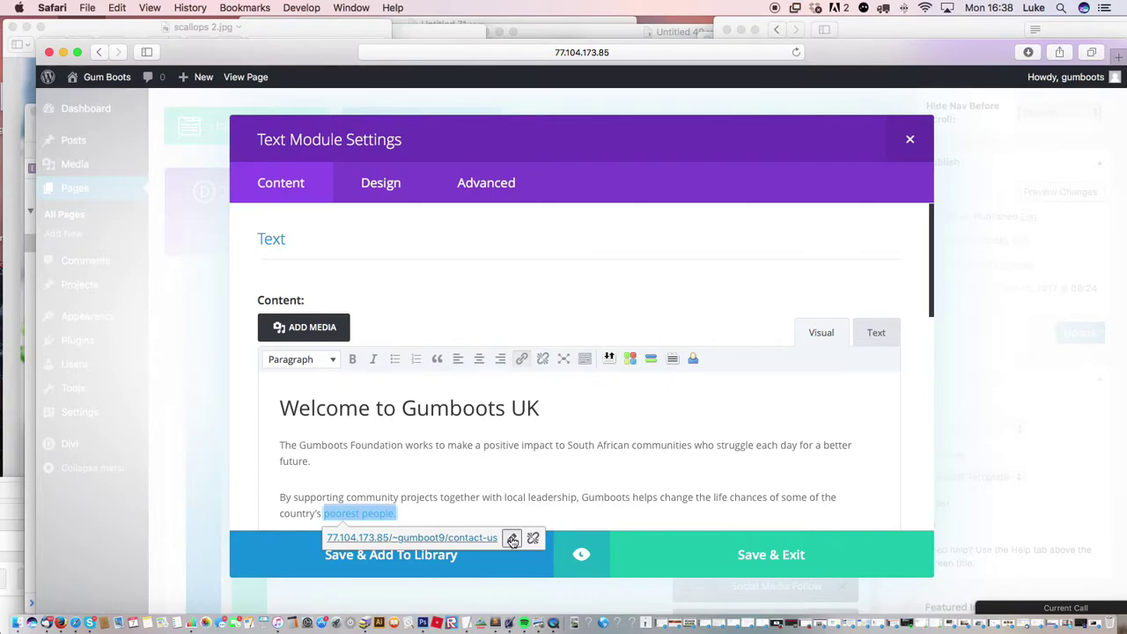
pyautogui.press('BackSpace')
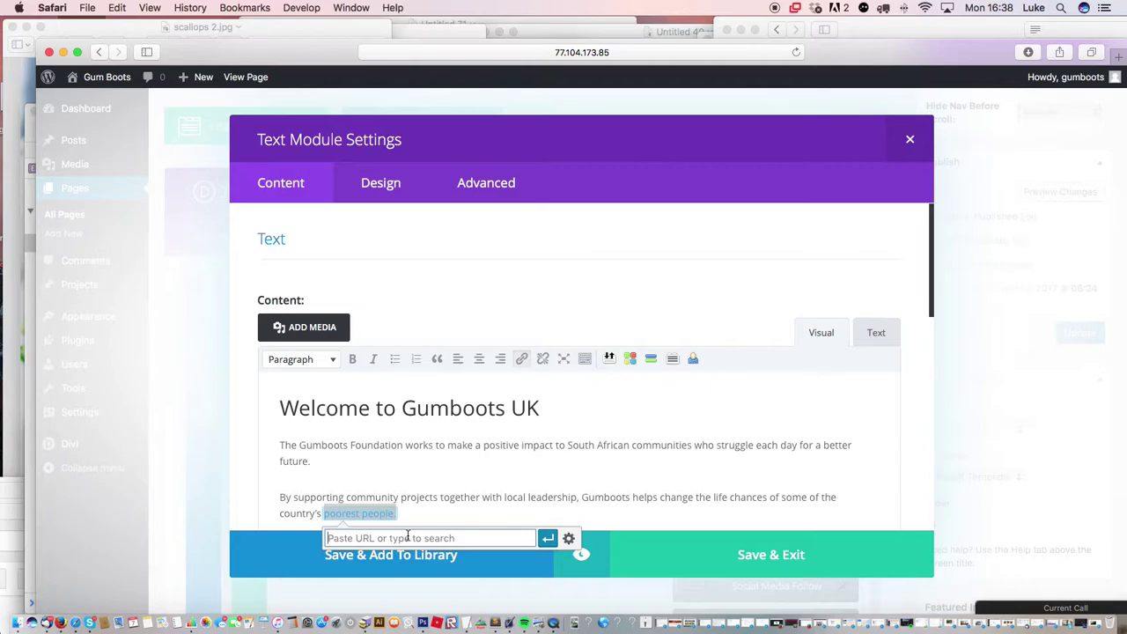
pyautogui.write('http:')
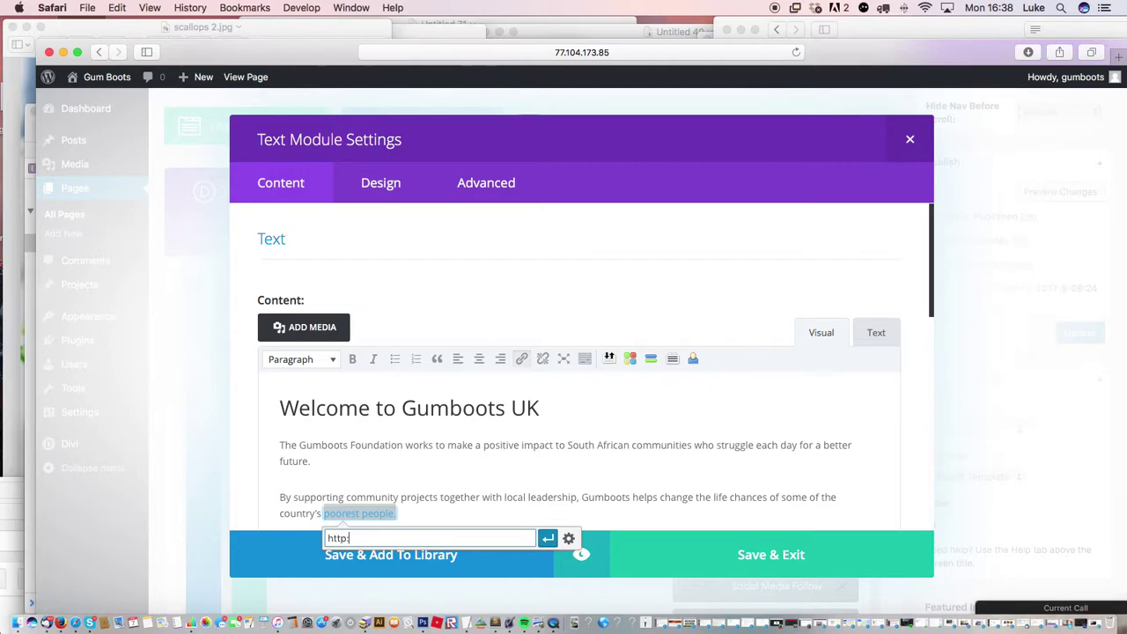
pyautogui.write('//www.bbc.co.uk')
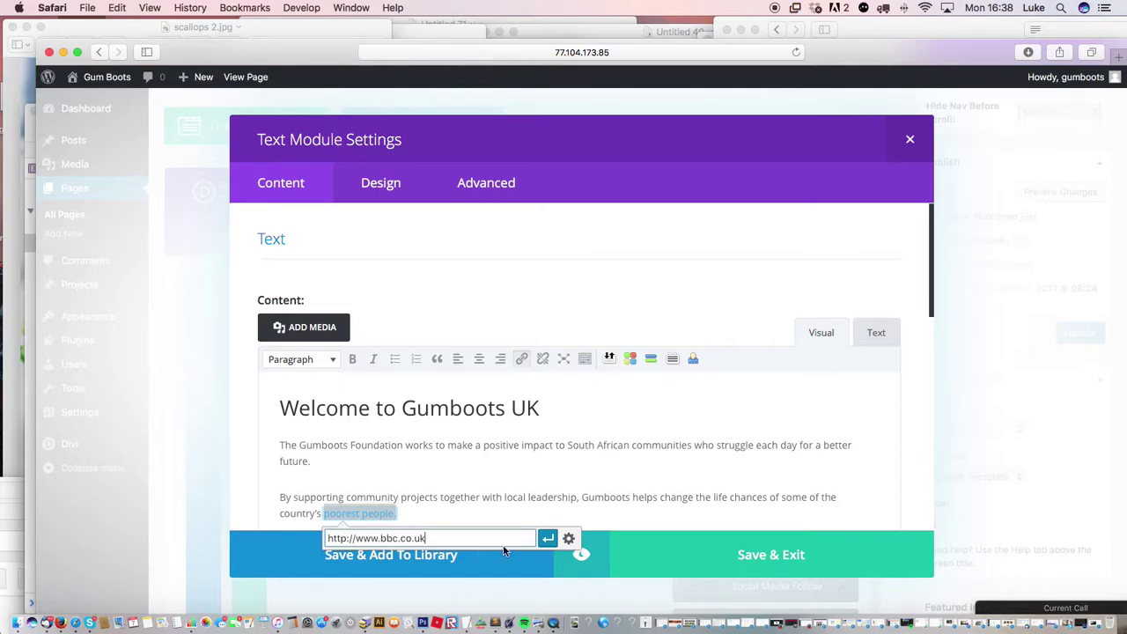
pyautogui.click(548, 538)
pyautogui.click(521, 496)
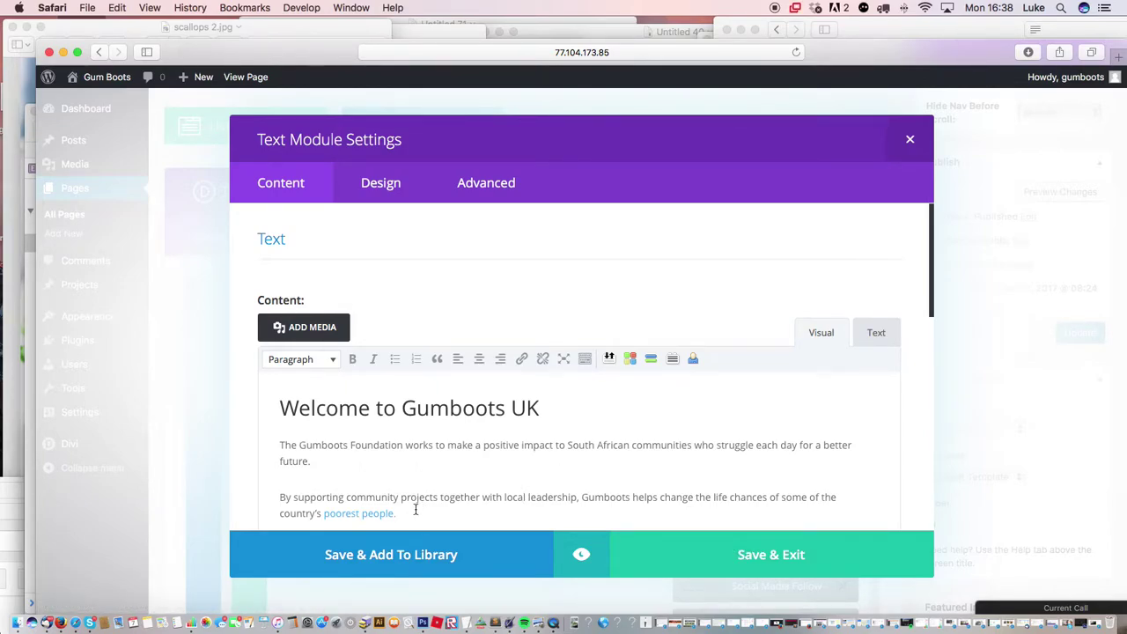
pyautogui.moveTo(400, 513); pyautogui.dragTo(332, 513)
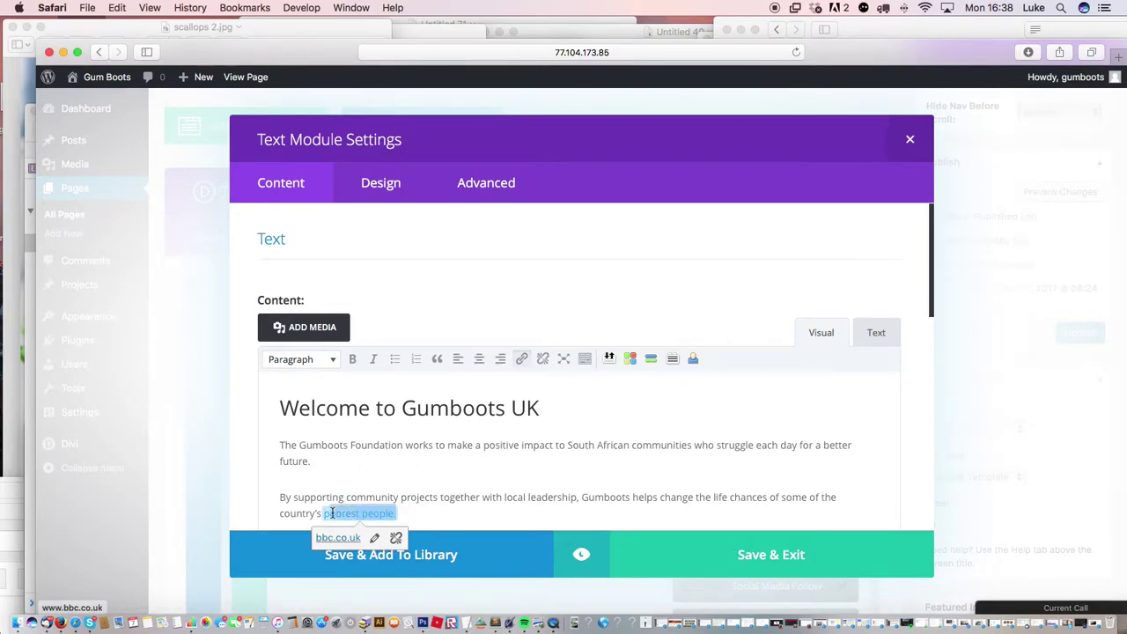
pyautogui.click(376, 538)
pyautogui.moveTo(438, 541); pyautogui.dragTo(310, 530)
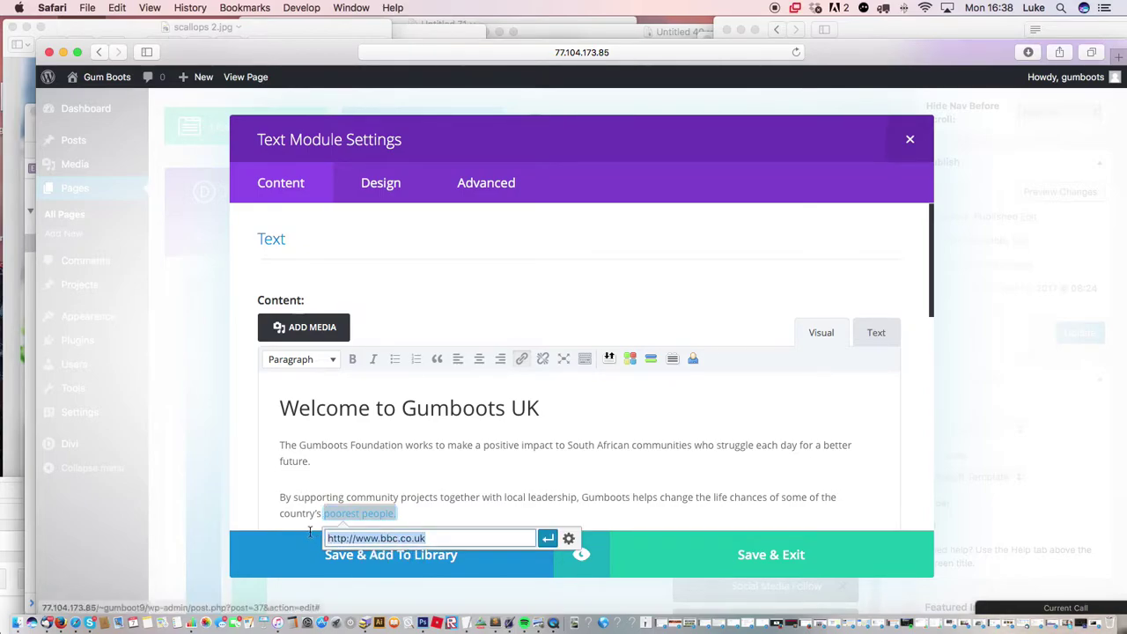
pyautogui.press('BackSpace')
pyautogui.click(452, 489)
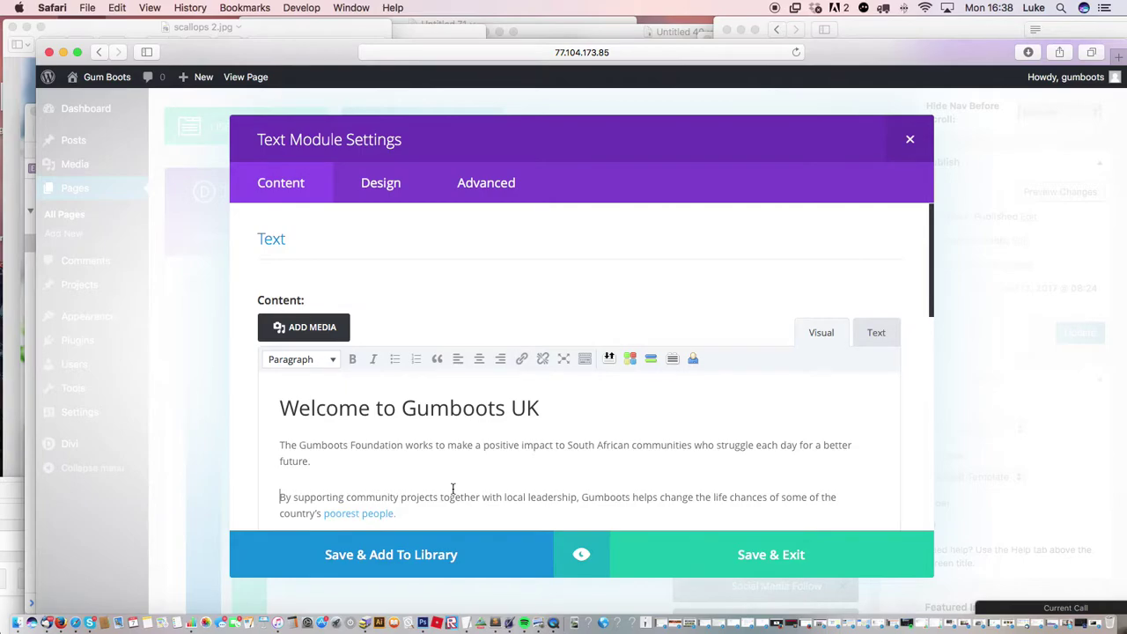
pyautogui.click(447, 511)
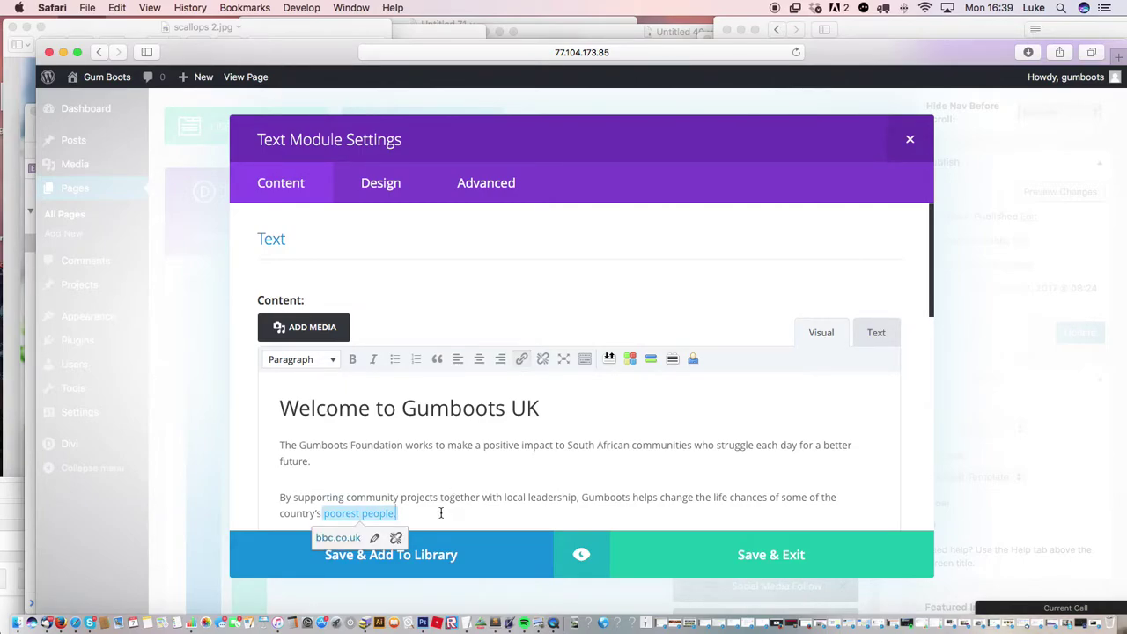
# - Remove the link from the words "poorest people." and check the module's HTML code before returning to the visual view
pyautogui.scroll(-3, 669, 370)
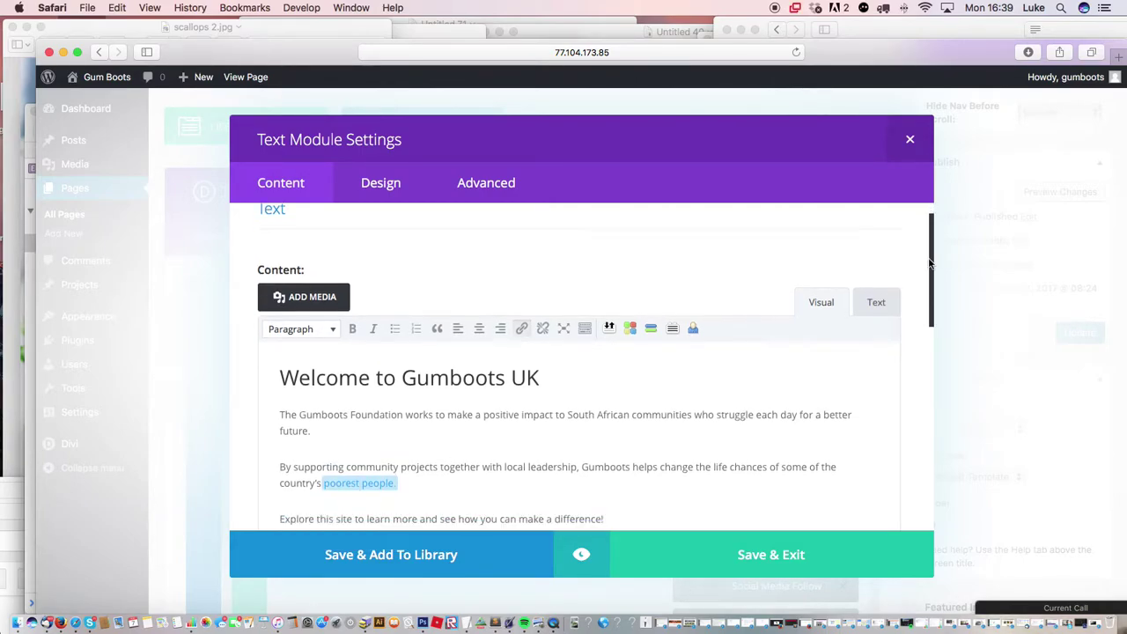
pyautogui.click(448, 407)
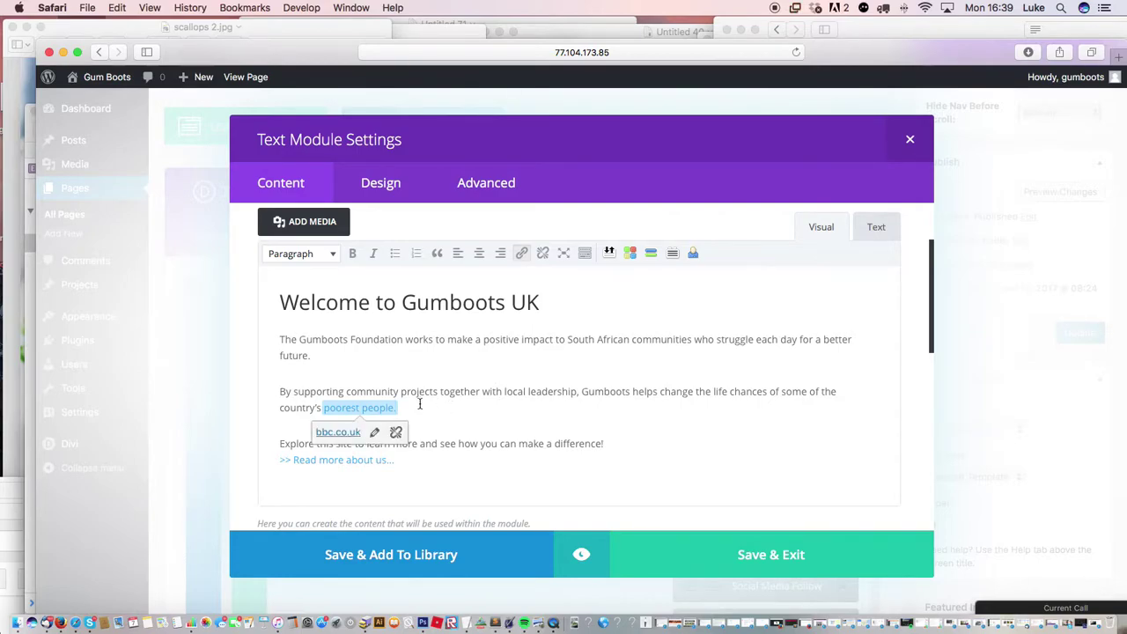
pyautogui.moveTo(334, 406); pyautogui.dragTo(324, 407)
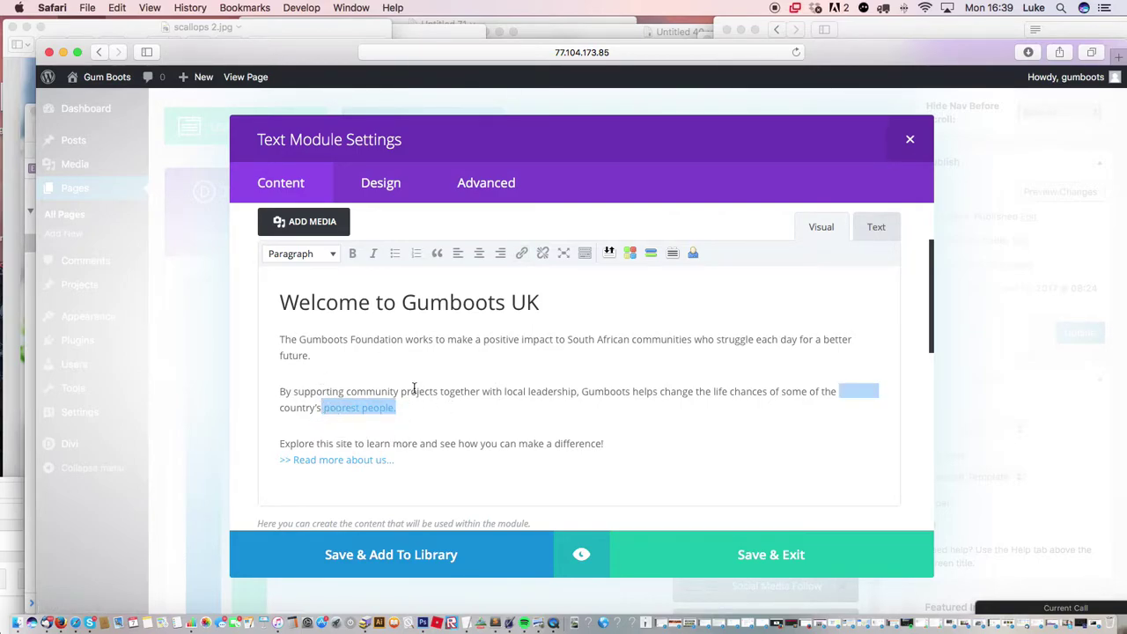
pyautogui.moveTo(421, 402); pyautogui.dragTo(325, 406)
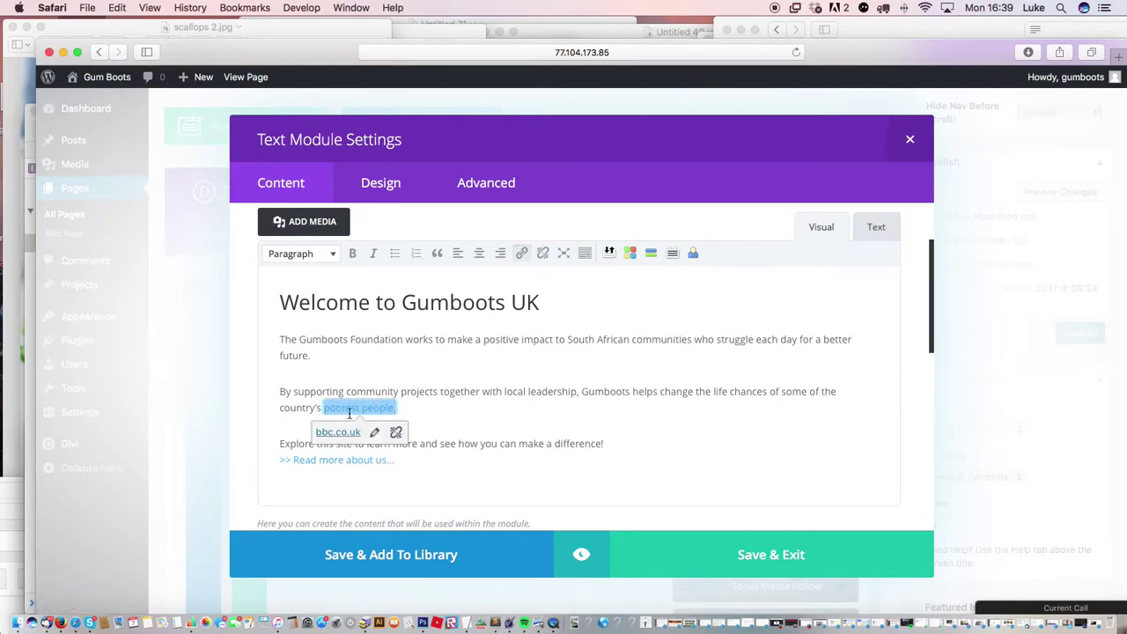
pyautogui.click(374, 431)
pyautogui.click(429, 432)
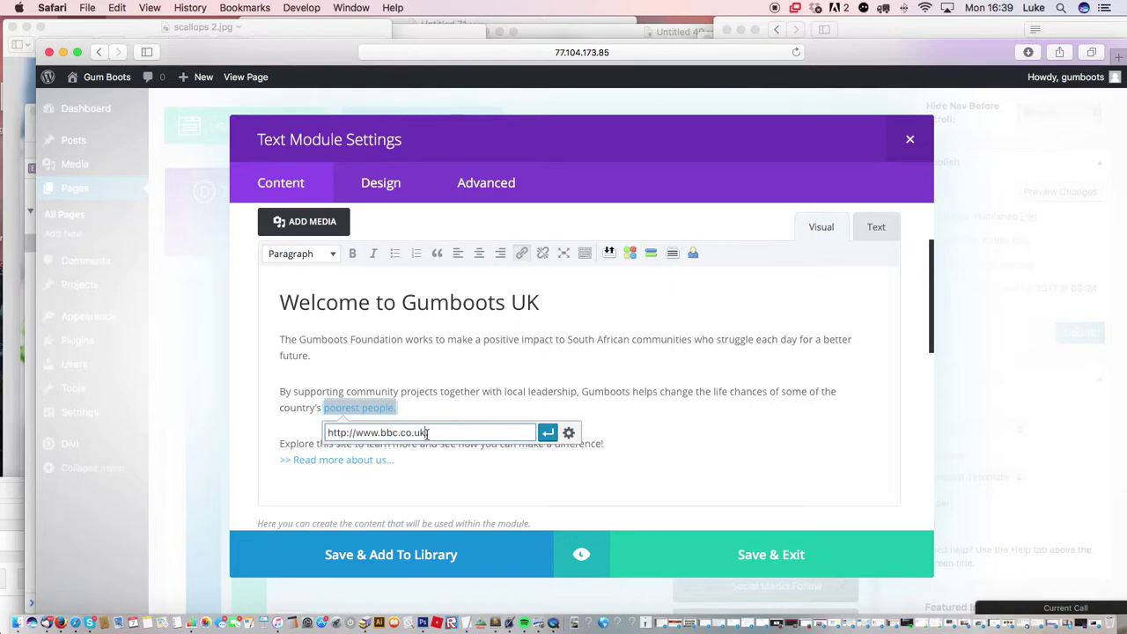
pyautogui.press('BackSpace')
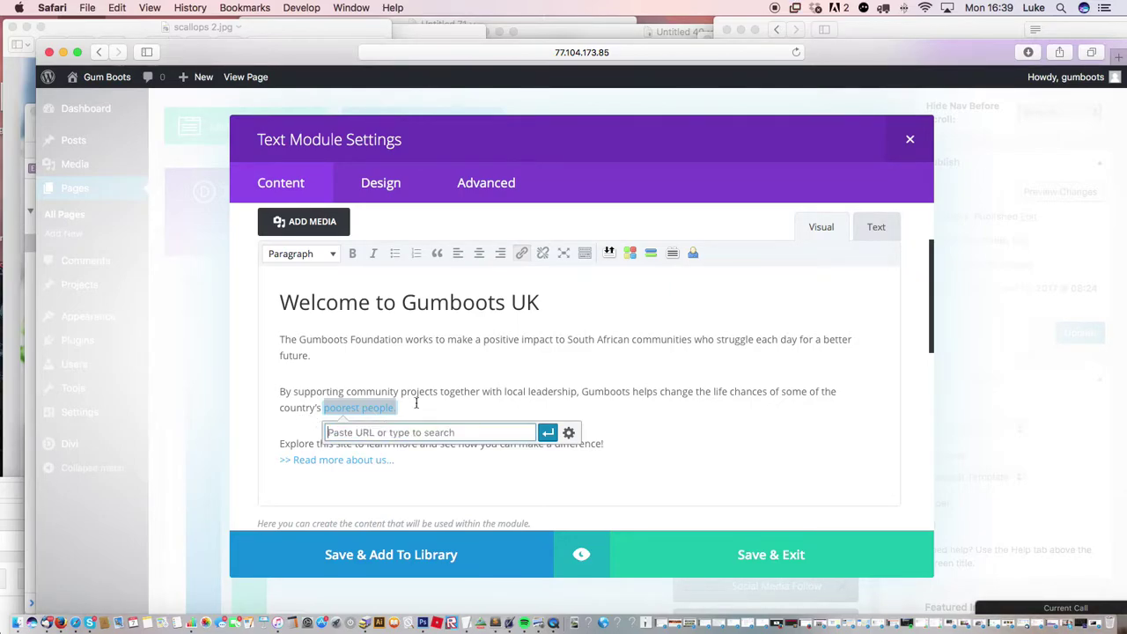
pyautogui.click(545, 432)
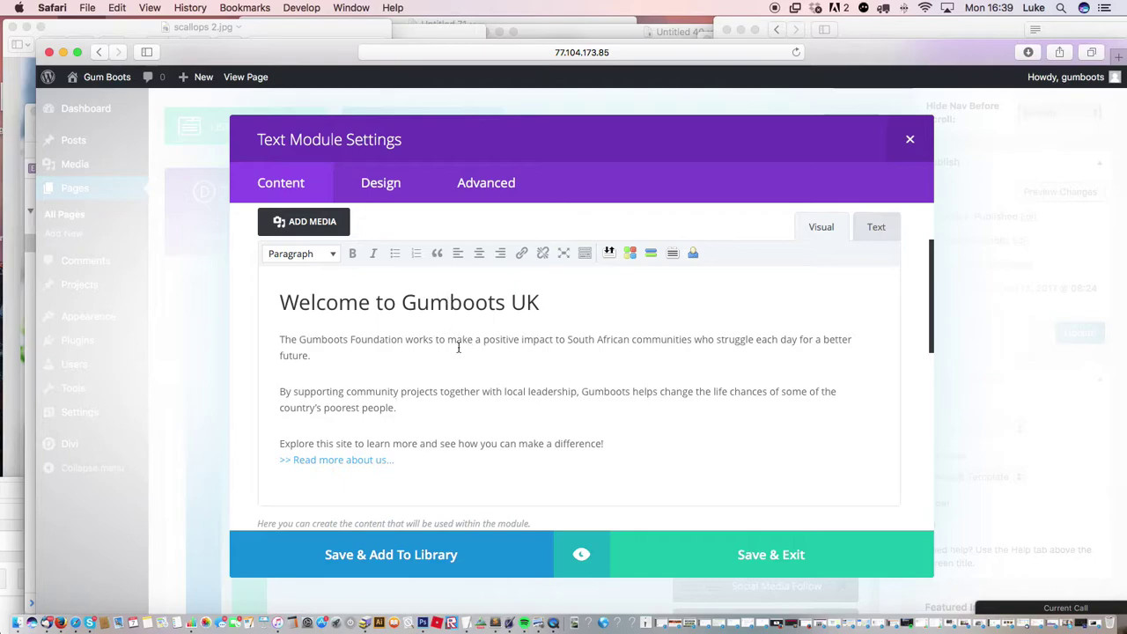
pyautogui.click(878, 227)
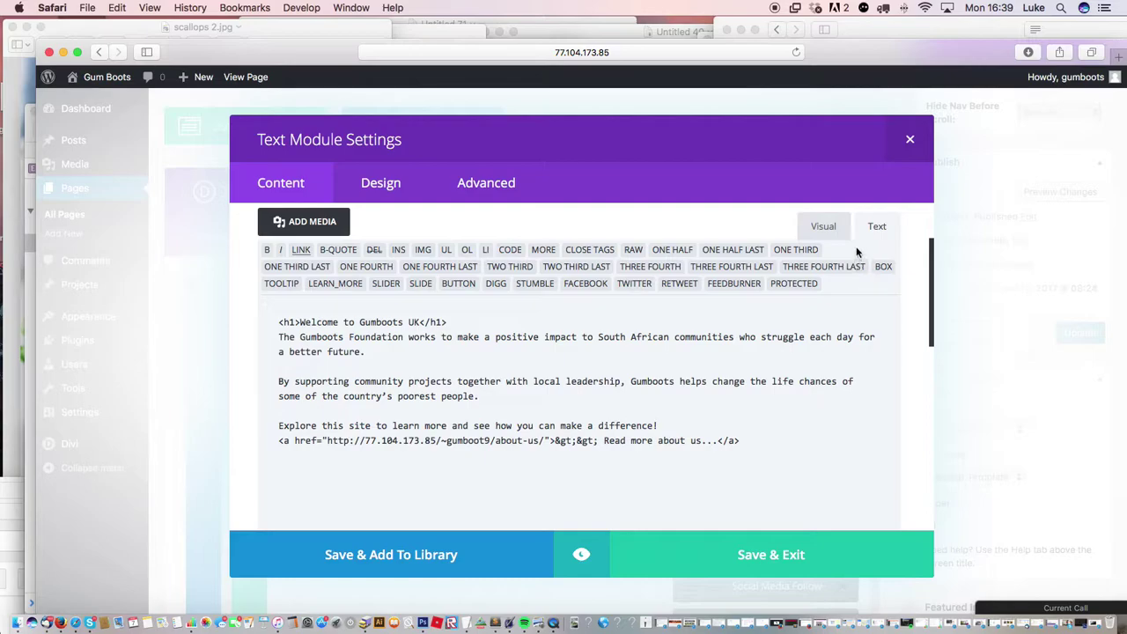
pyautogui.click(825, 228)
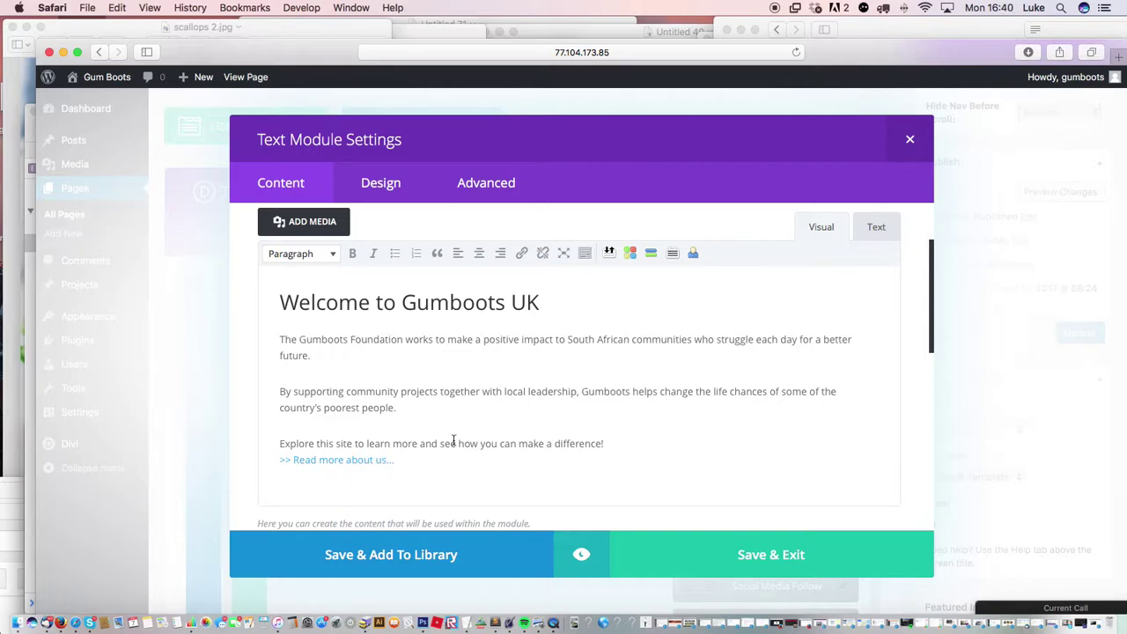
# - Start a new link on the words "poorest people." and copy the site address 77.104.173.85/~gumboot9 from the browser's address
pyautogui.moveTo(397, 408); pyautogui.dragTo(324, 409)
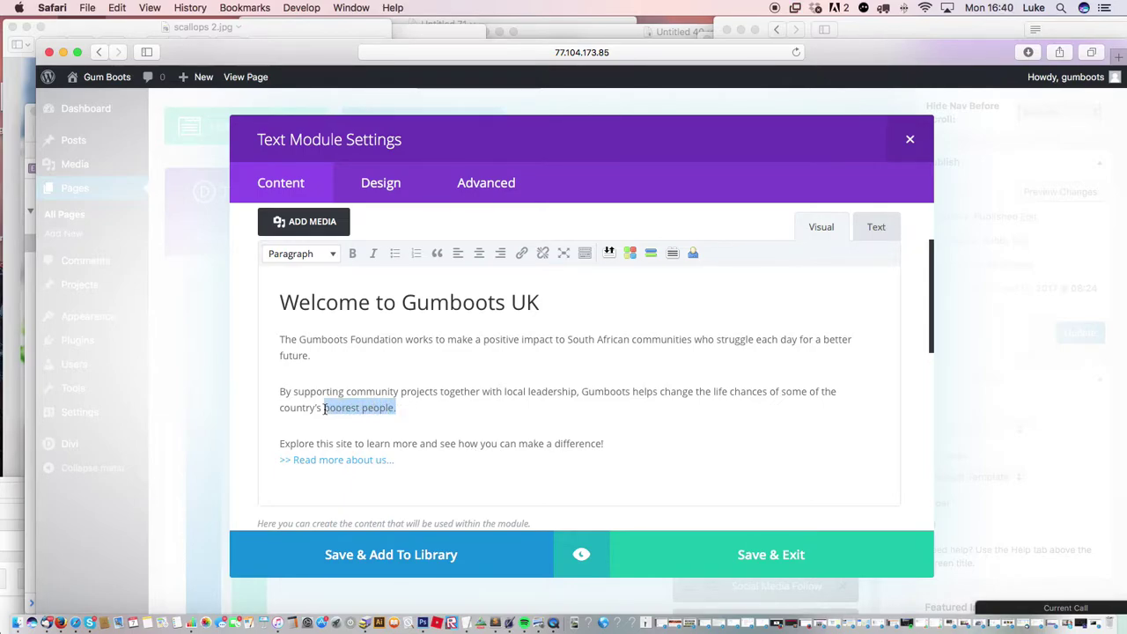
pyautogui.click(520, 254)
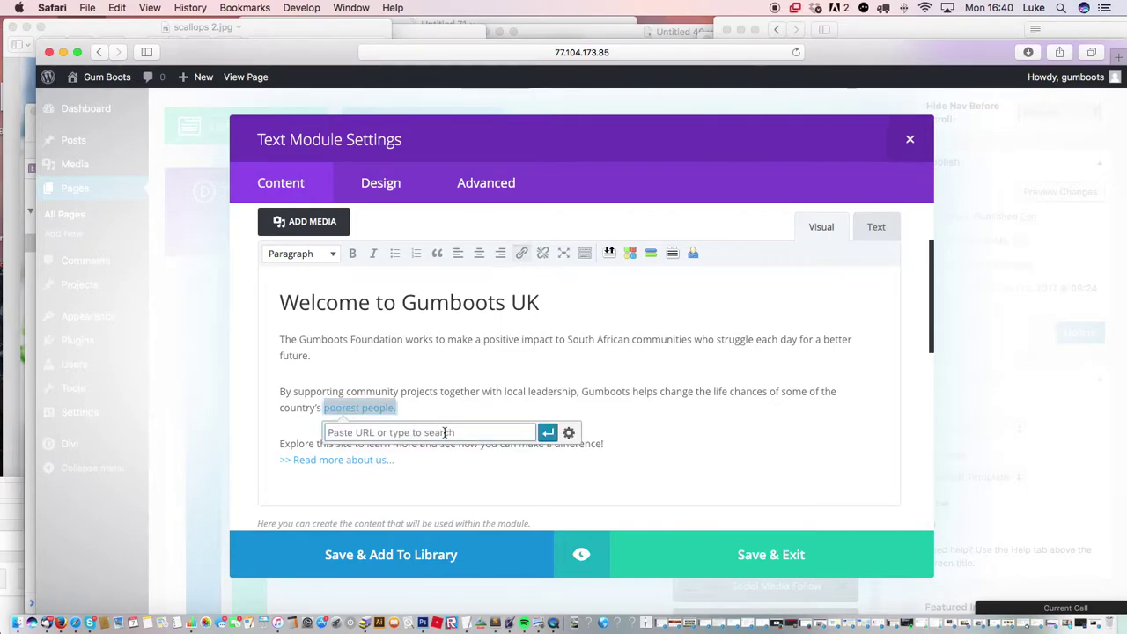
pyautogui.write('c')
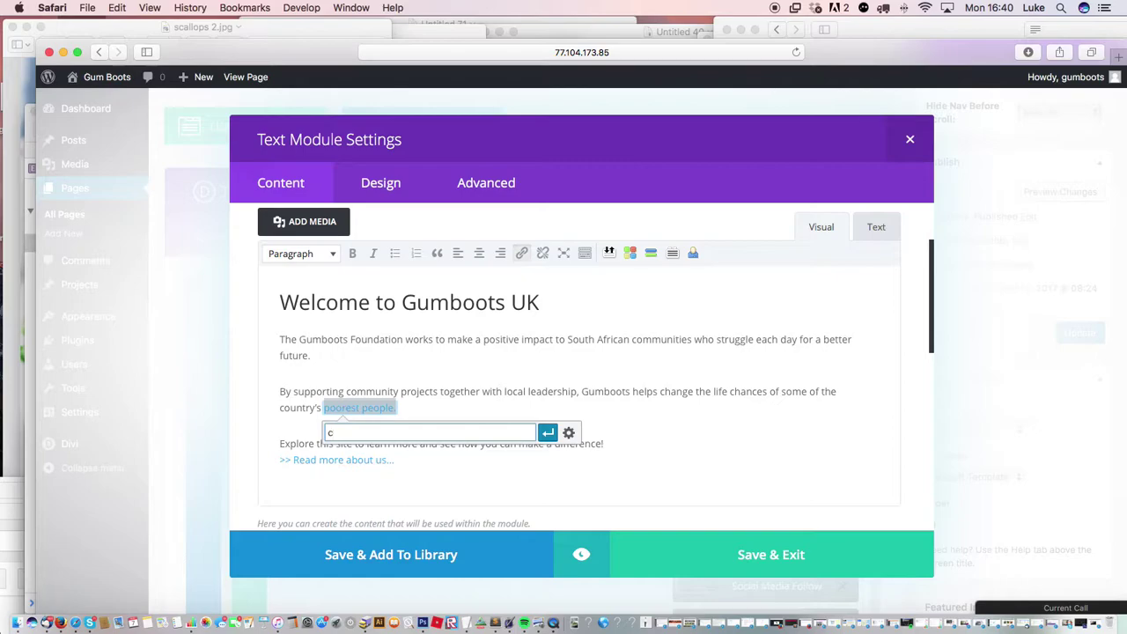
pyautogui.press('BackSpace')
pyautogui.write('h')
pyautogui.click(616, 50)
pyautogui.click(564, 52)
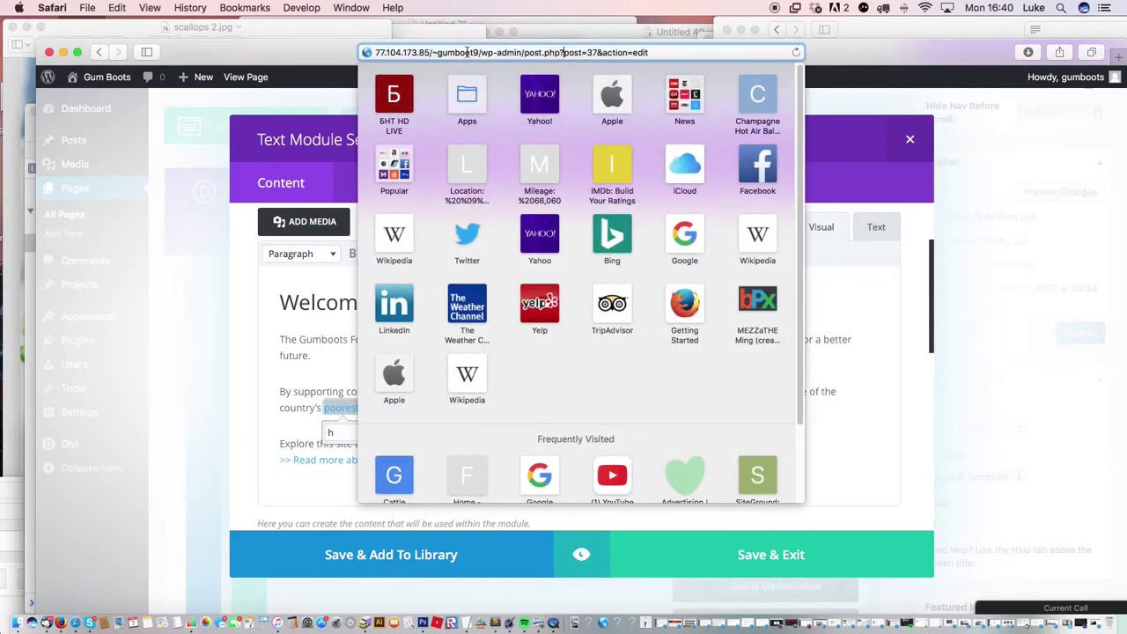
pyautogui.moveTo(476, 51); pyautogui.dragTo(400, 46)
pyautogui.press('super+c')
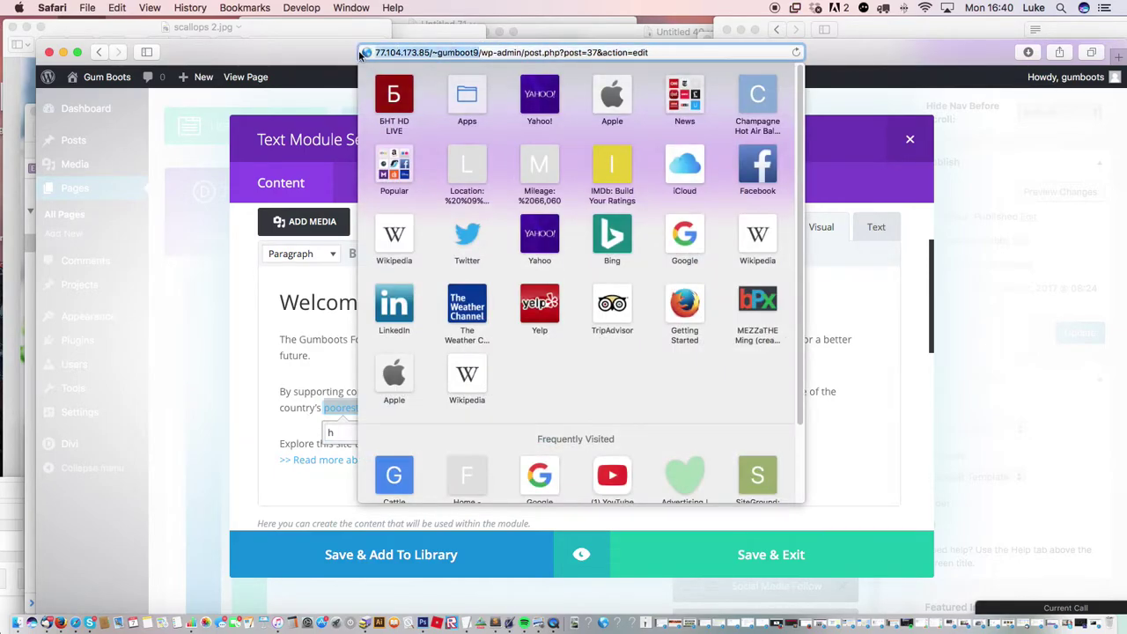
pyautogui.click(328, 395)
pyautogui.click(328, 430)
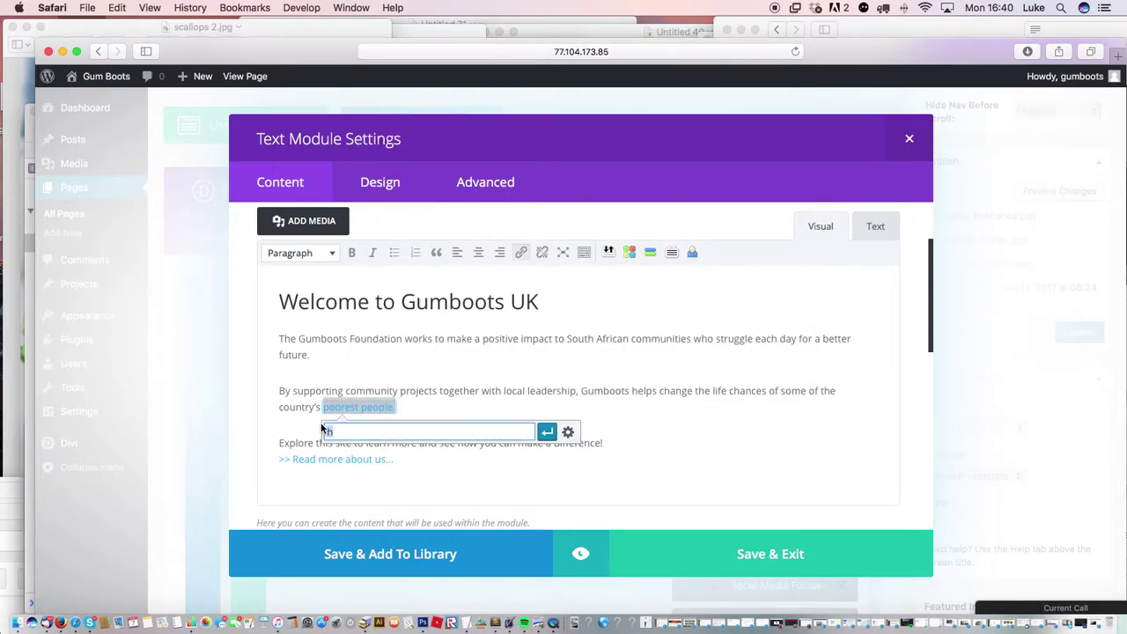
pyautogui.press('super+v')
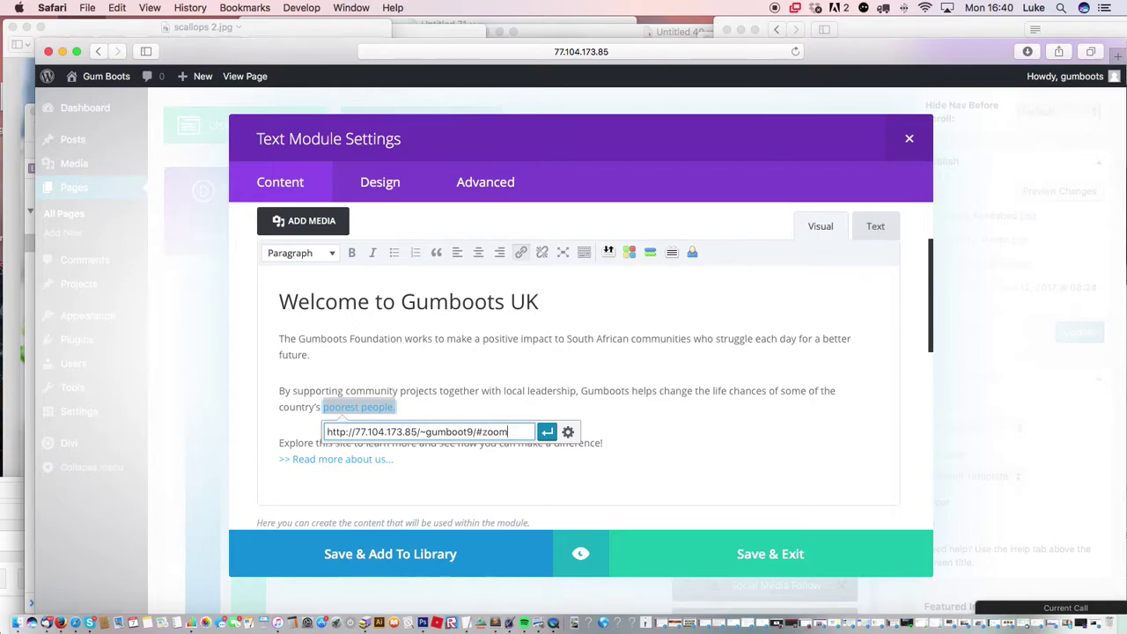
pyautogui.click(475, 432)
pyautogui.write('/')
pyautogui.hotkey('shift', 'Left')
pyautogui.hotkey('shift', 'Left')
pyautogui.hotkey('shift', 'Left')
pyautogui.hotkey('shift', 'Left')
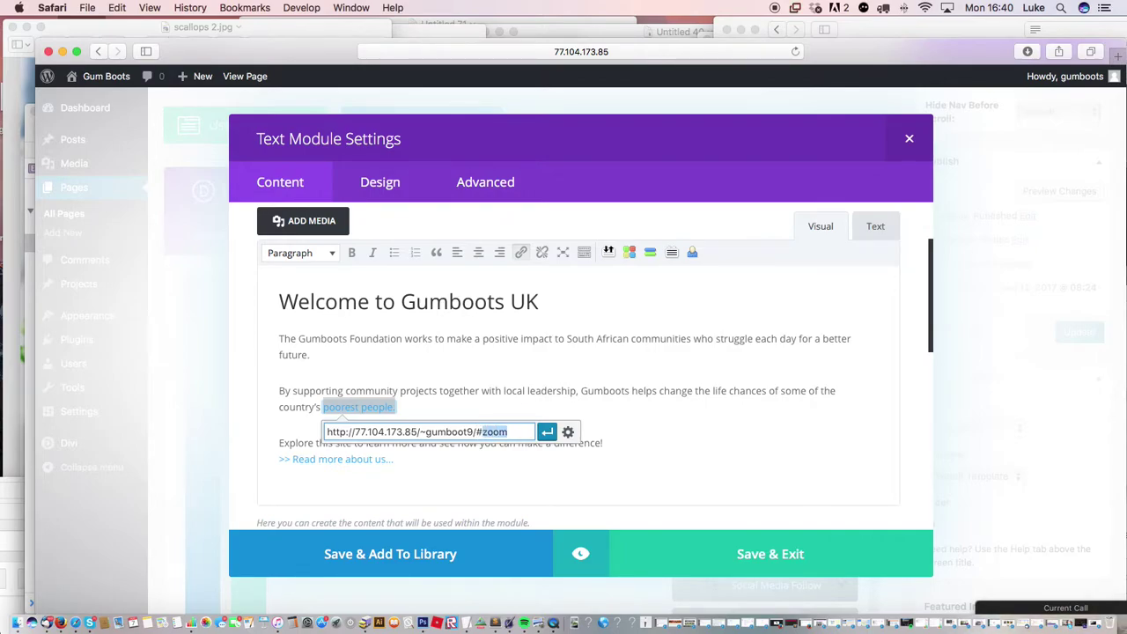
pyautogui.click(547, 431)
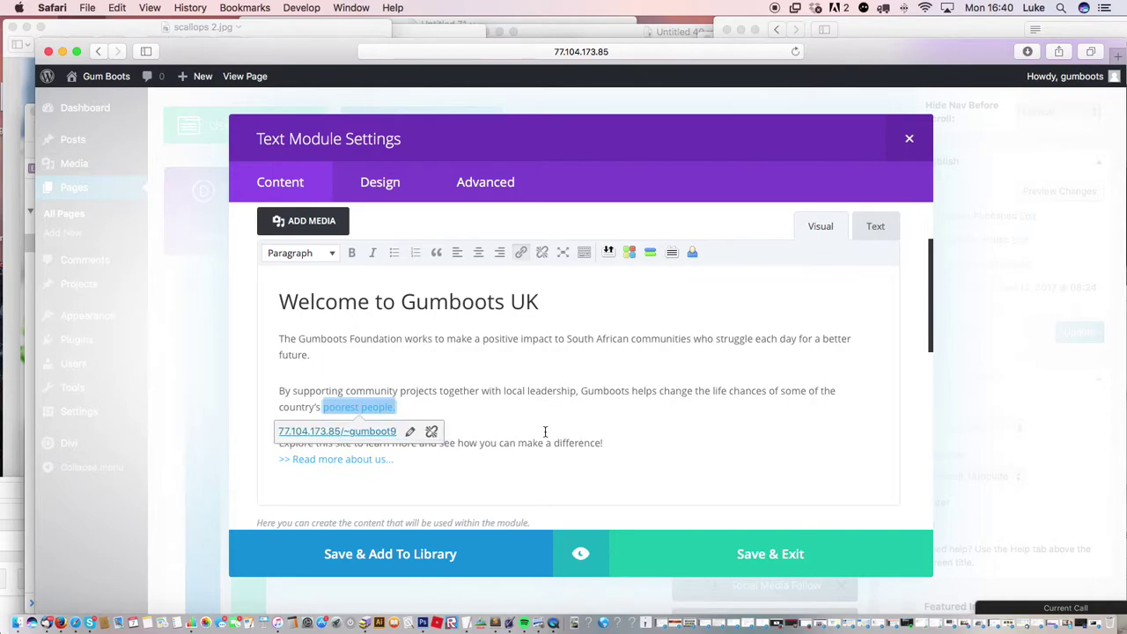
pyautogui.click(735, 555)
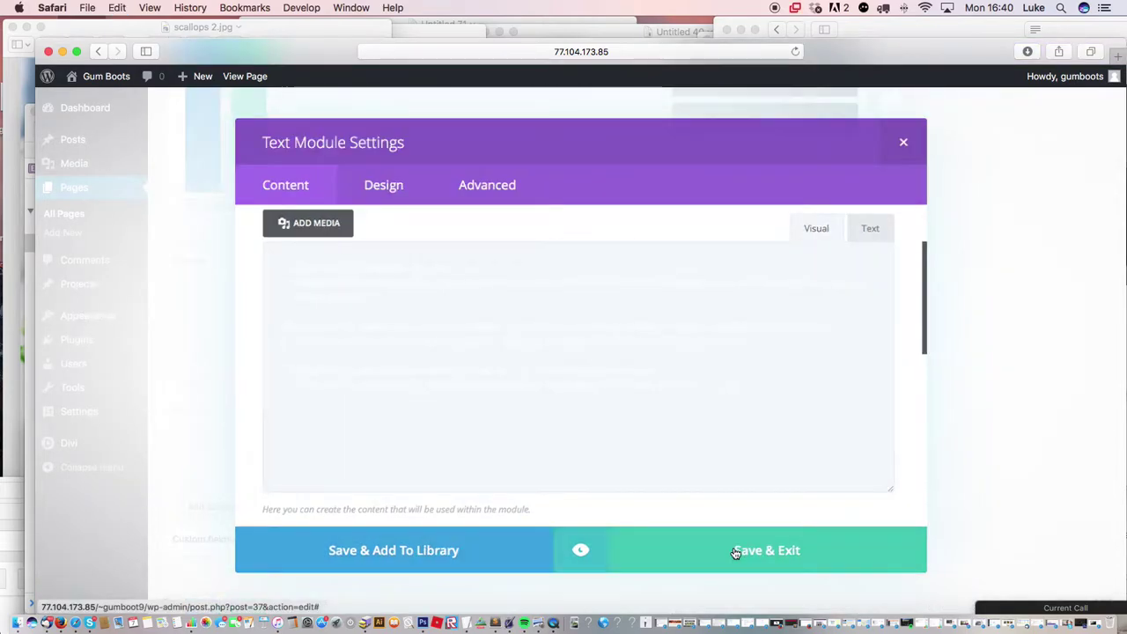
# - Give the Text module with the Gumboots annual reports the CSS ID "zoom", save it and update the HOME page
pyautogui.moveTo(1122, 385); pyautogui.dragTo(1076, 209)
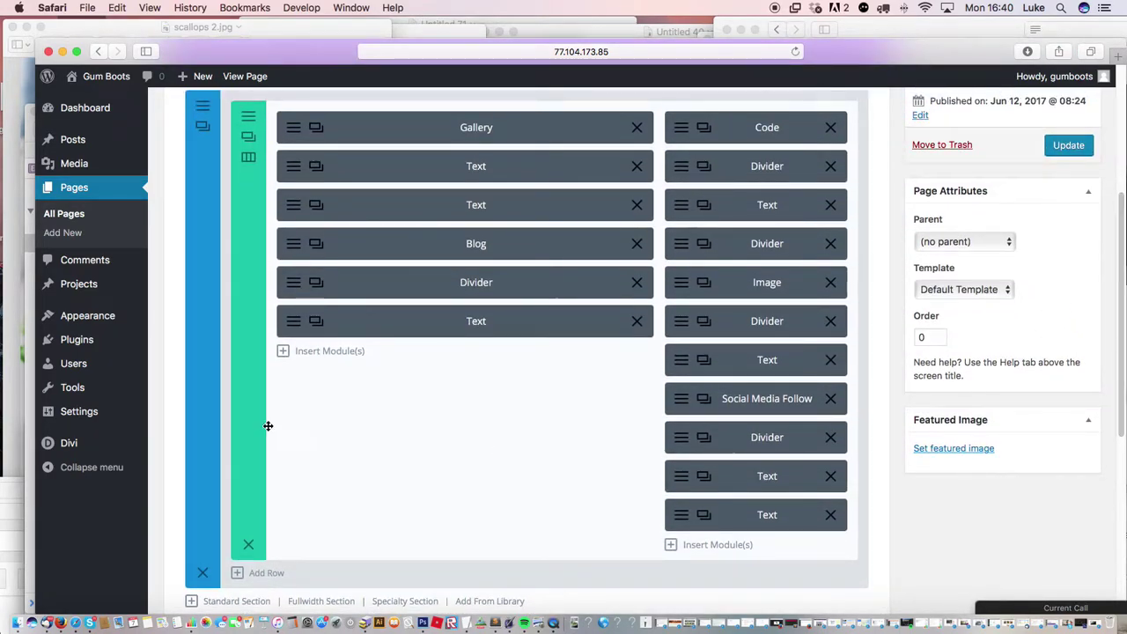
pyautogui.click(293, 322)
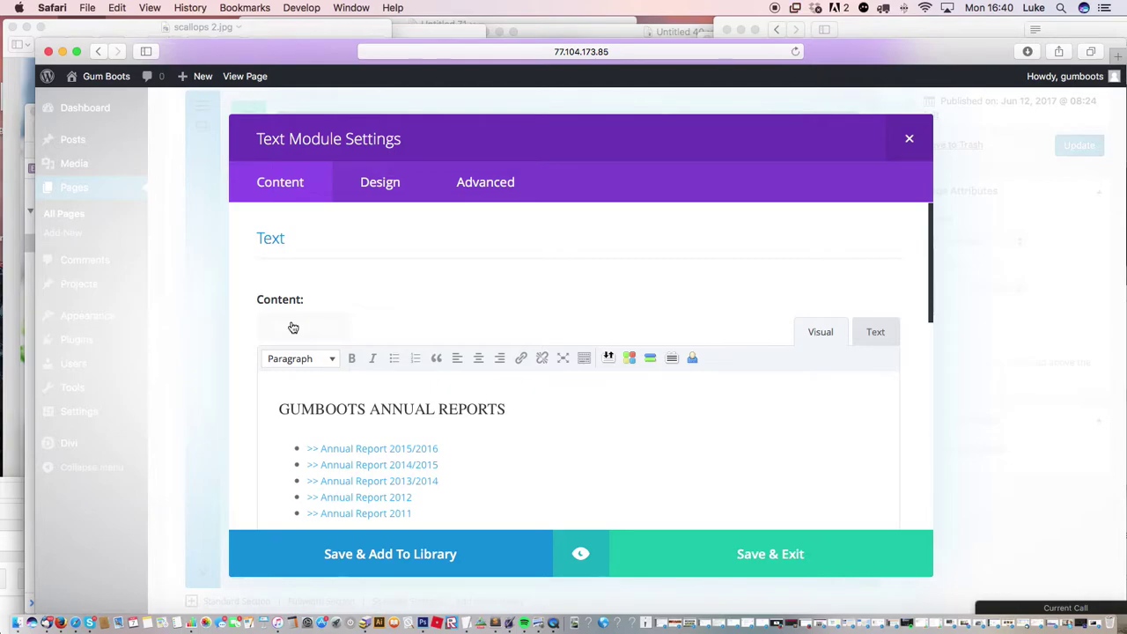
pyautogui.click(497, 183)
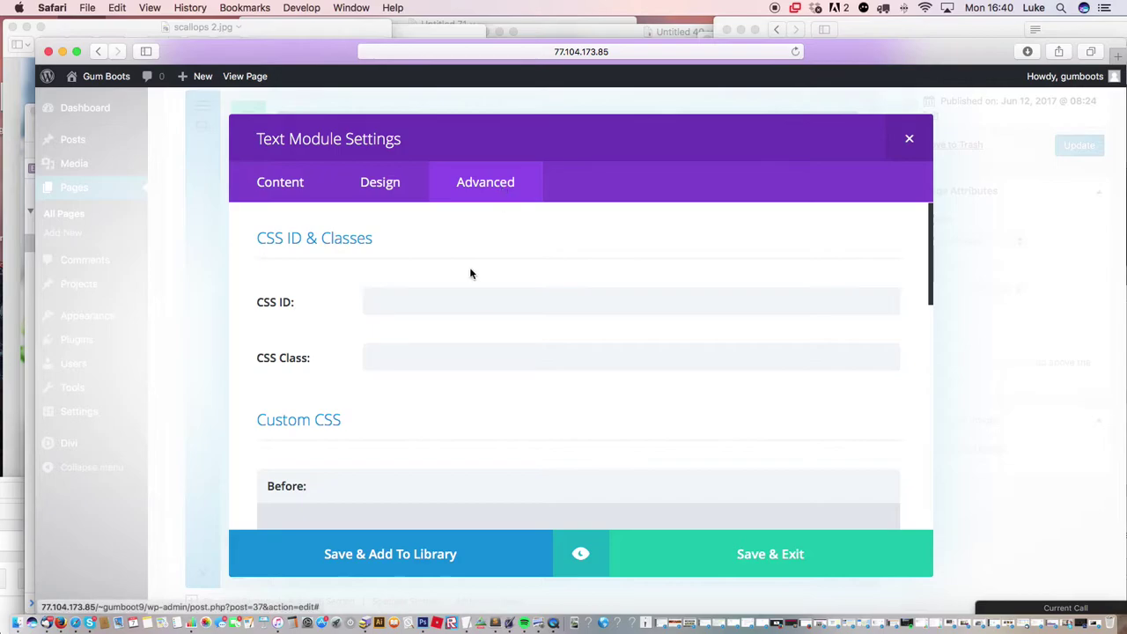
pyautogui.click(419, 302)
pyautogui.write('zoom')
pyautogui.click(746, 563)
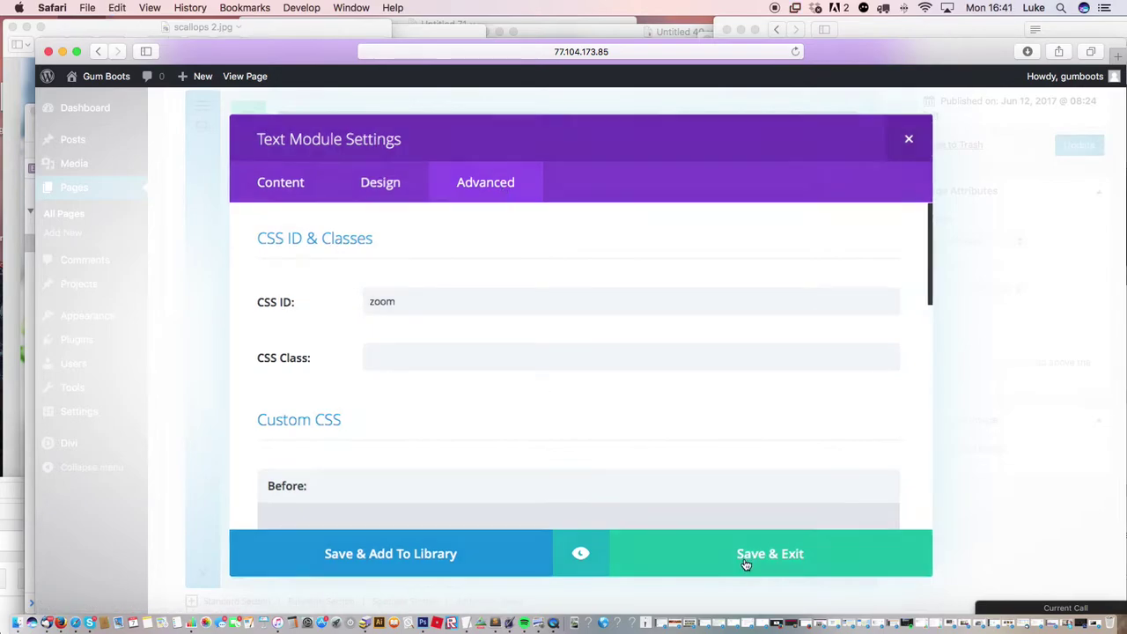
pyautogui.click(1064, 148)
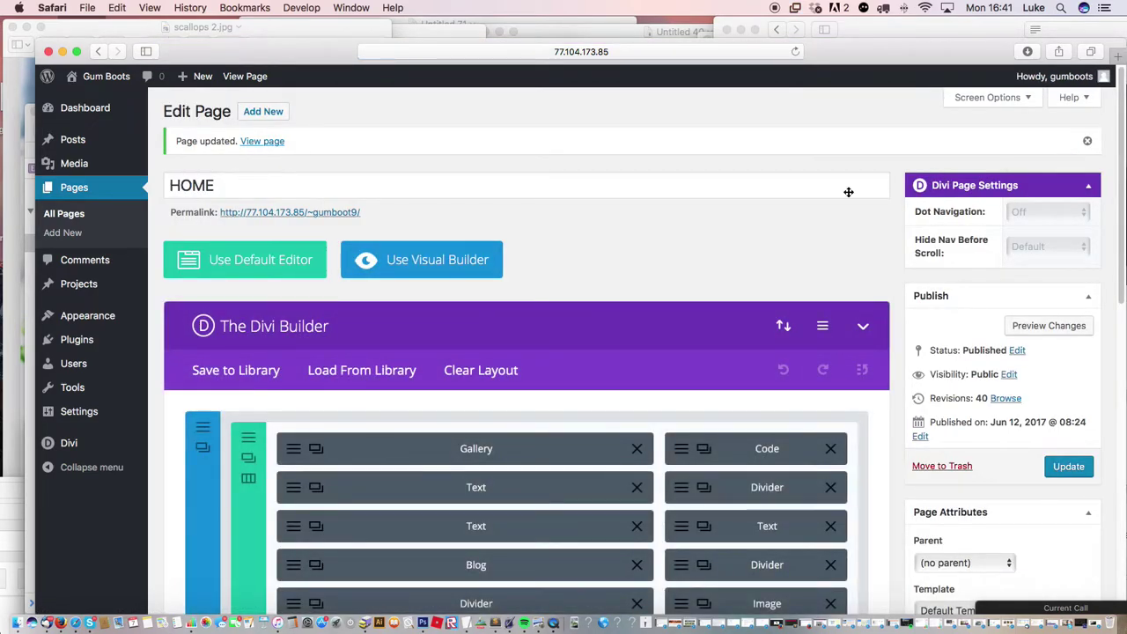
# - View the live homepage and check that the "poorest people." link leads to the Gumboots annual reports section
pyautogui.click(356, 214)
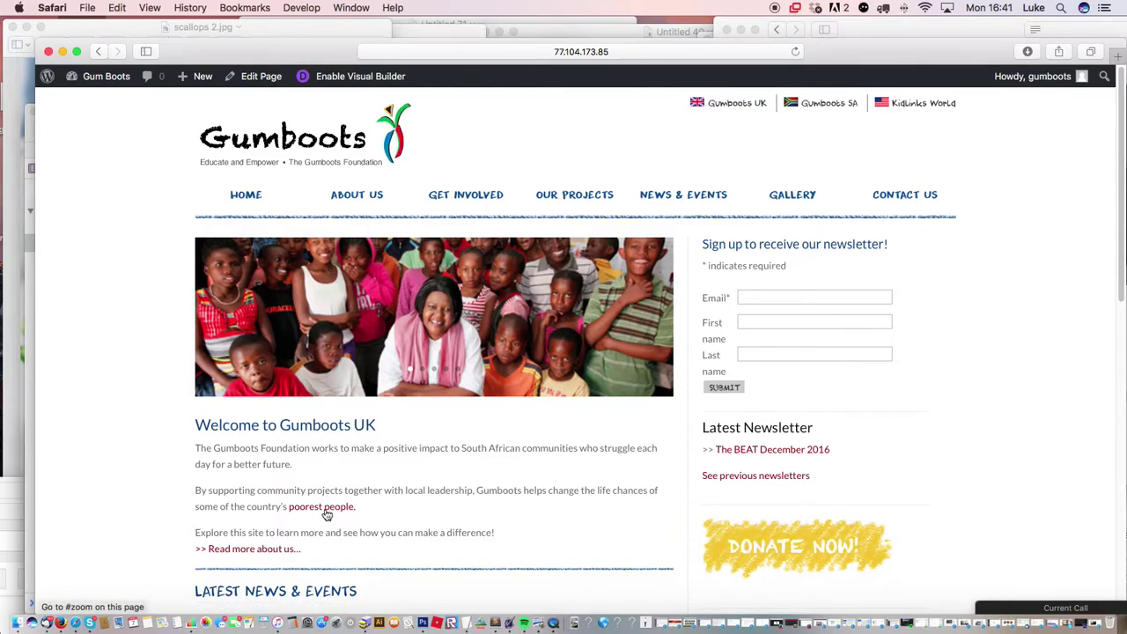
pyautogui.scroll(-10, 325, 514)
pyautogui.scroll(-1, 325, 514)
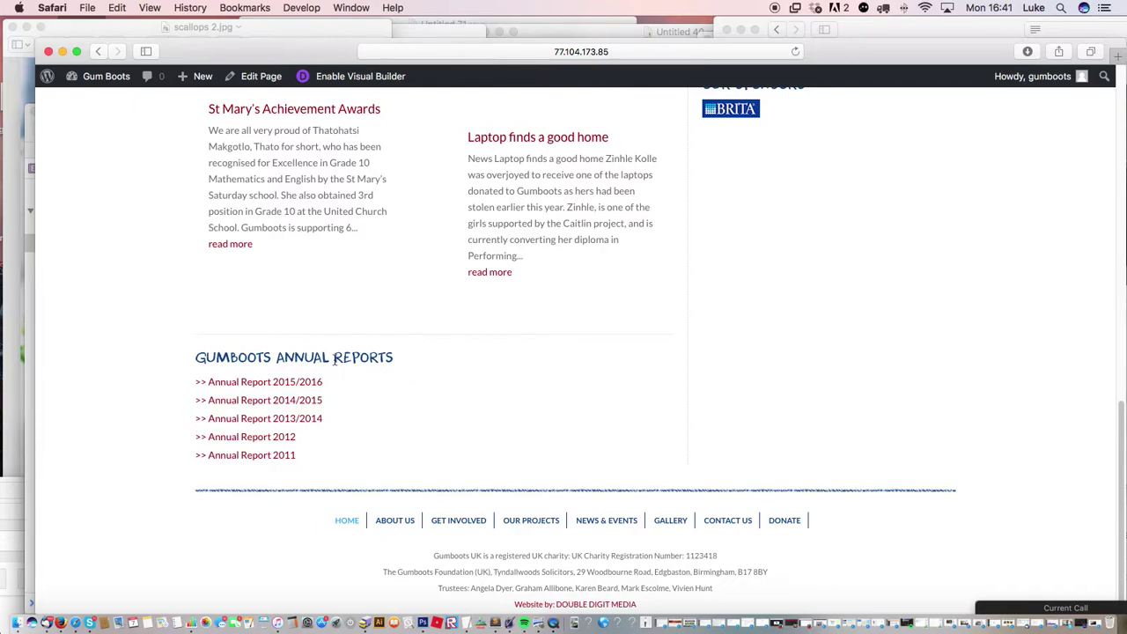
pyautogui.moveTo(1123, 424); pyautogui.dragTo(1072, 141)
pyautogui.scroll(1, 1072, 141)
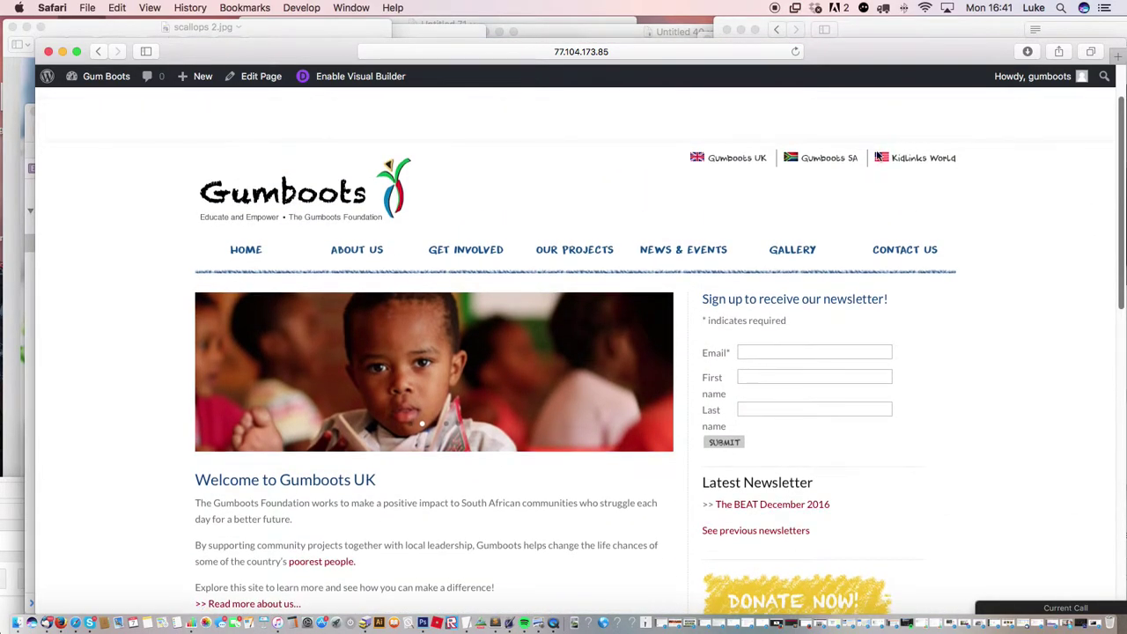
# - Edit the HOME page's Welcome to Gumboots UK Text module, clear the URL of the "poorest people." link and save the module
pyautogui.click(258, 80)
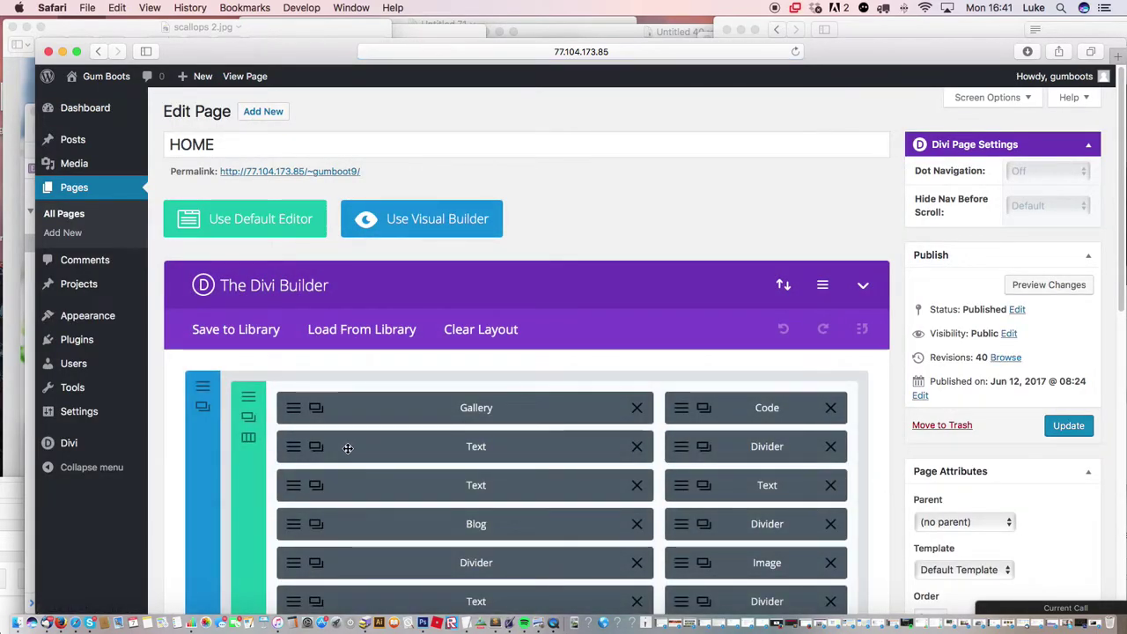
pyautogui.click(296, 445)
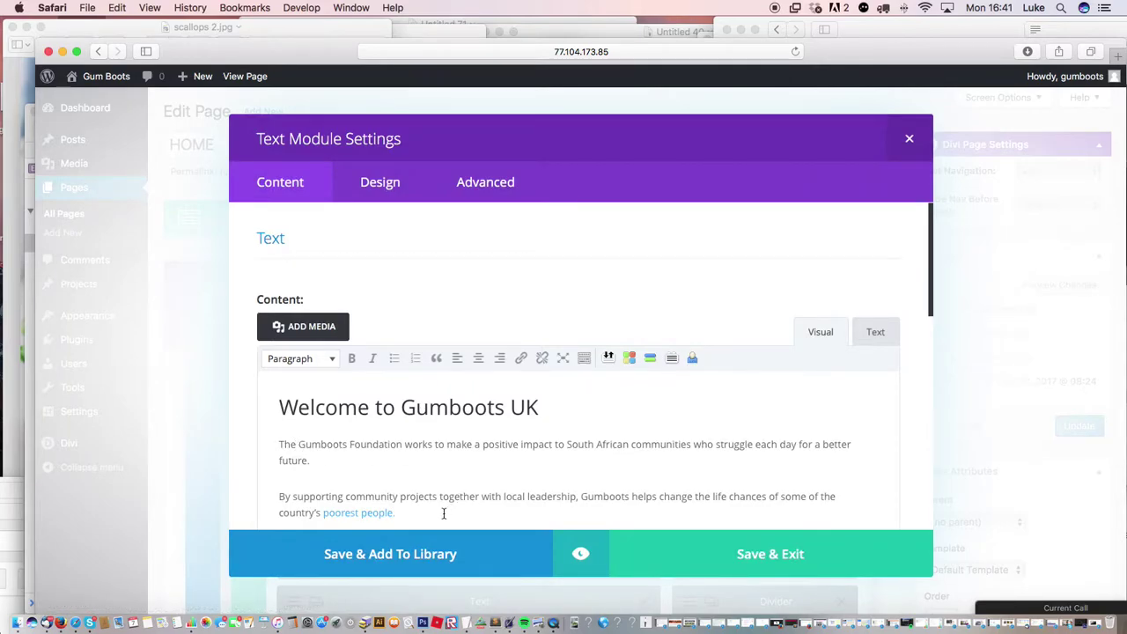
pyautogui.click(350, 510)
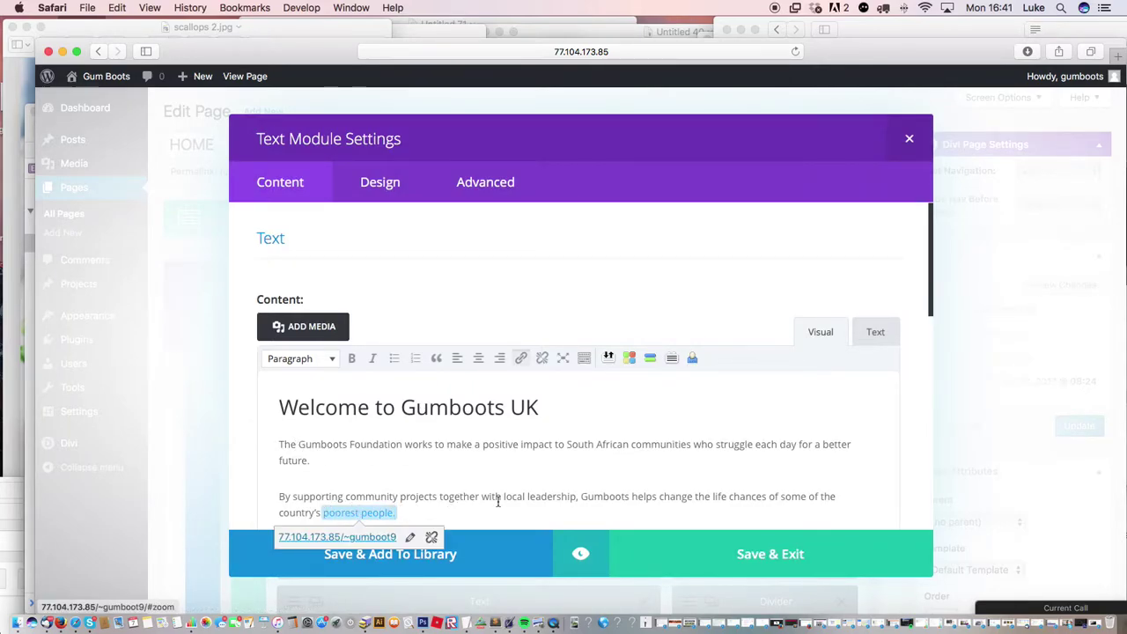
pyautogui.scroll(-3, 516, 403)
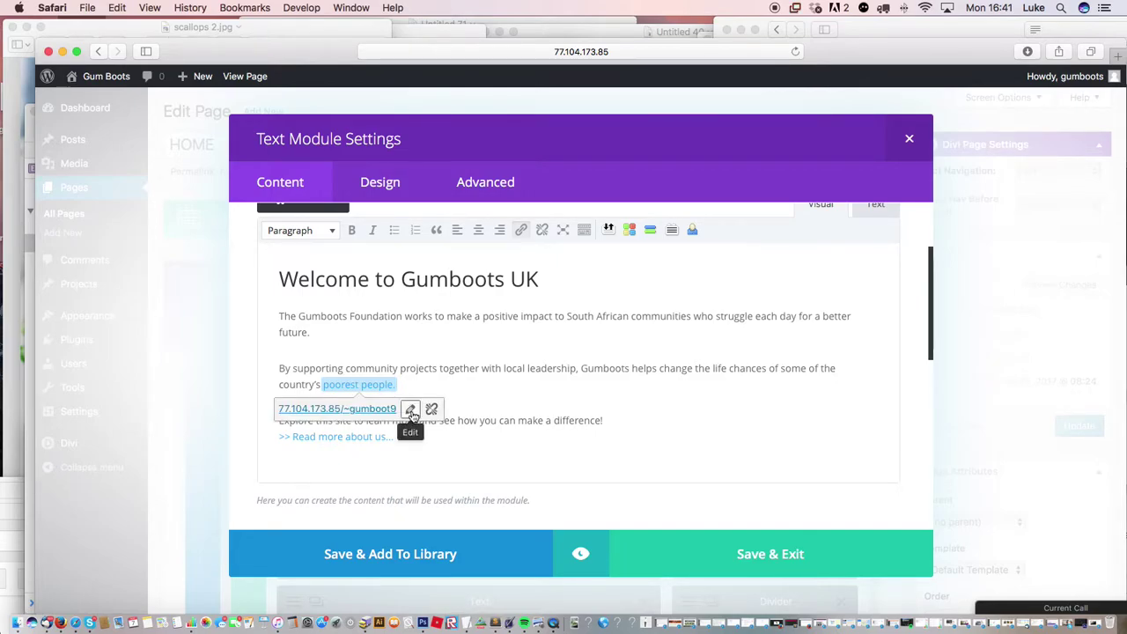
pyautogui.click(411, 407)
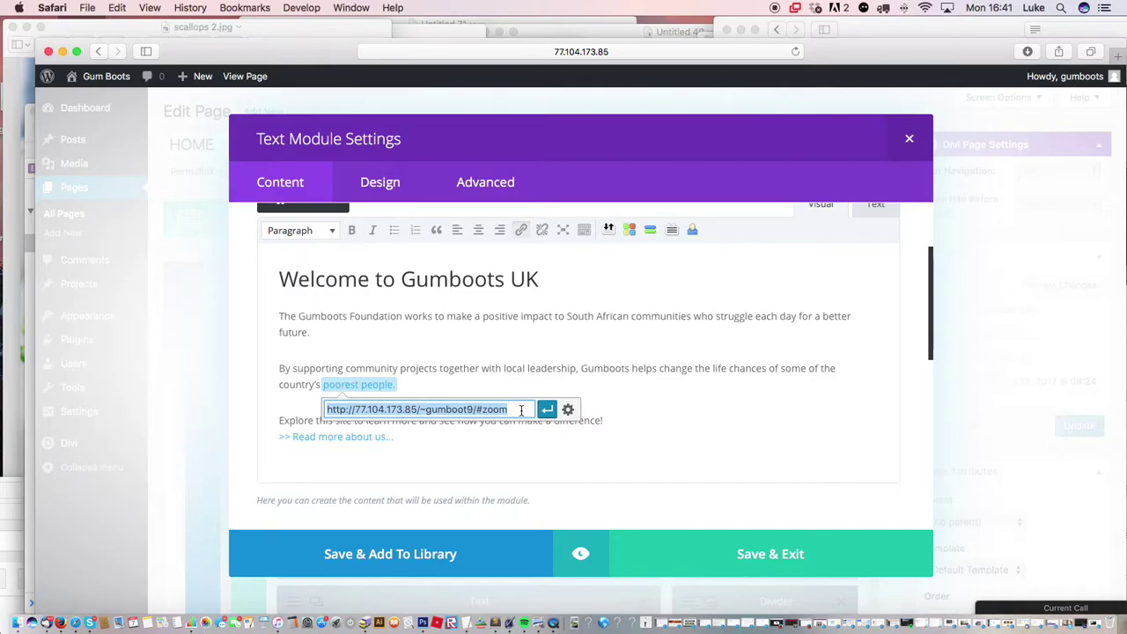
pyautogui.click(487, 409)
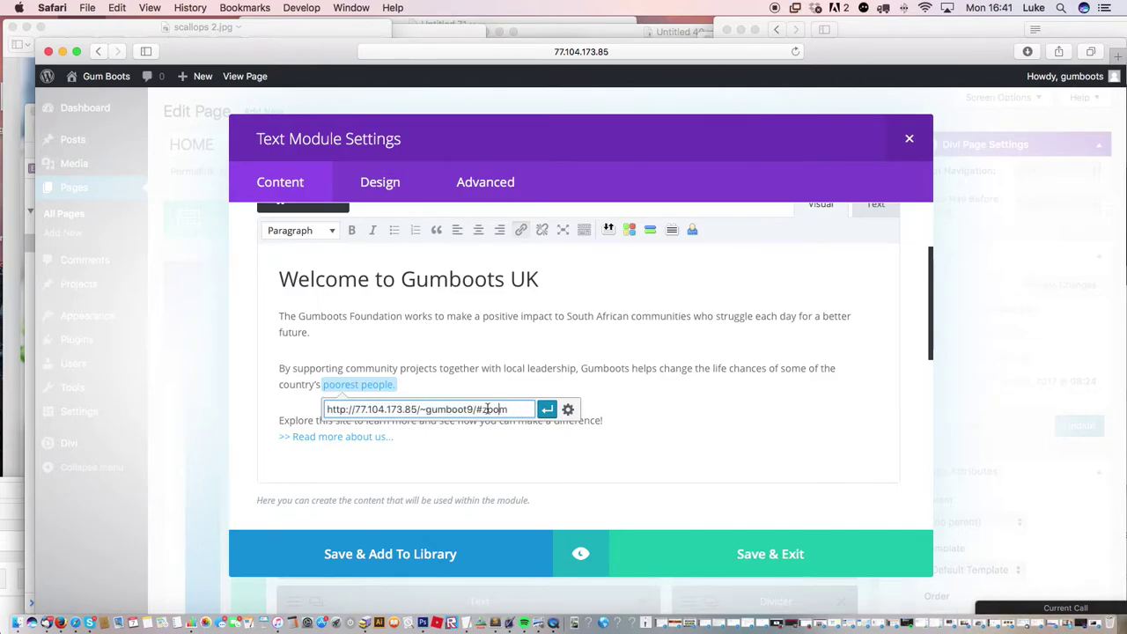
pyautogui.moveTo(482, 409); pyautogui.dragTo(528, 409)
pyautogui.press('BackSpace')
pyautogui.press('BackSpace')
pyautogui.press('BackSpace')
pyautogui.press('BackSpace')
pyautogui.press('BackSpace')
pyautogui.press('BackSpace')
pyautogui.press('BackSpace')
pyautogui.press('BackSpace')
pyautogui.press('BackSpace')
pyautogui.press('BackSpace')
pyautogui.press('BackSpace')
pyautogui.press('BackSpace')
pyautogui.press('BackSpace')
pyautogui.press('BackSpace')
pyautogui.press('BackSpace')
pyautogui.press('BackSpace')
pyautogui.press('BackSpace')
pyautogui.press('BackSpace')
pyautogui.press('BackSpace')
pyautogui.press('BackSpace')
pyautogui.press('BackSpace')
pyautogui.press('BackSpace')
pyautogui.press('BackSpace')
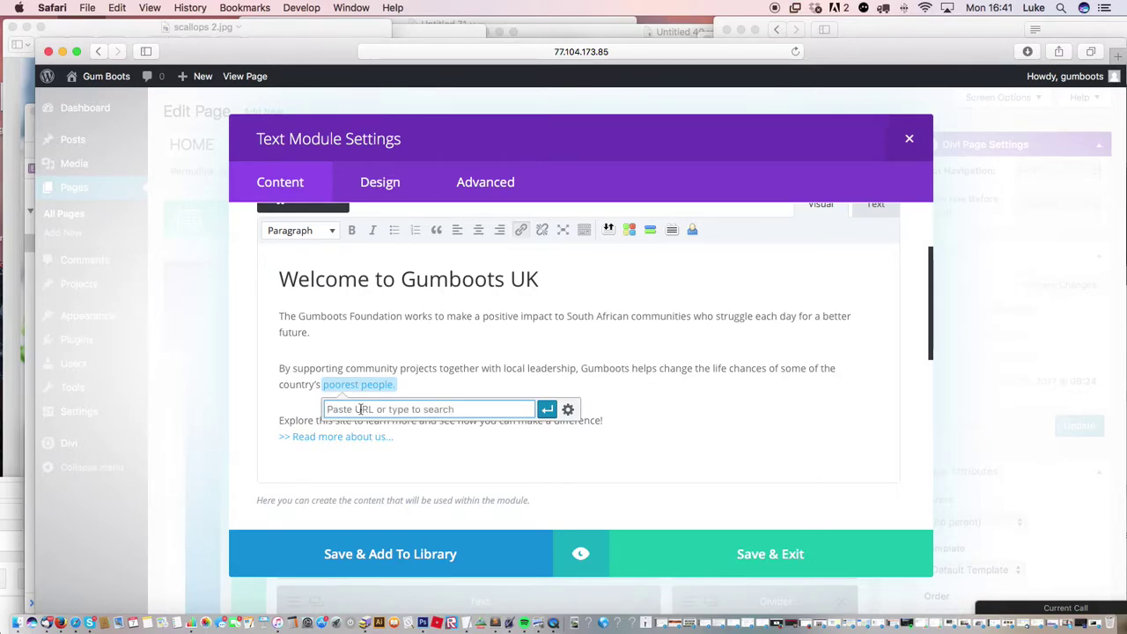
pyautogui.click(547, 409)
pyautogui.click(682, 525)
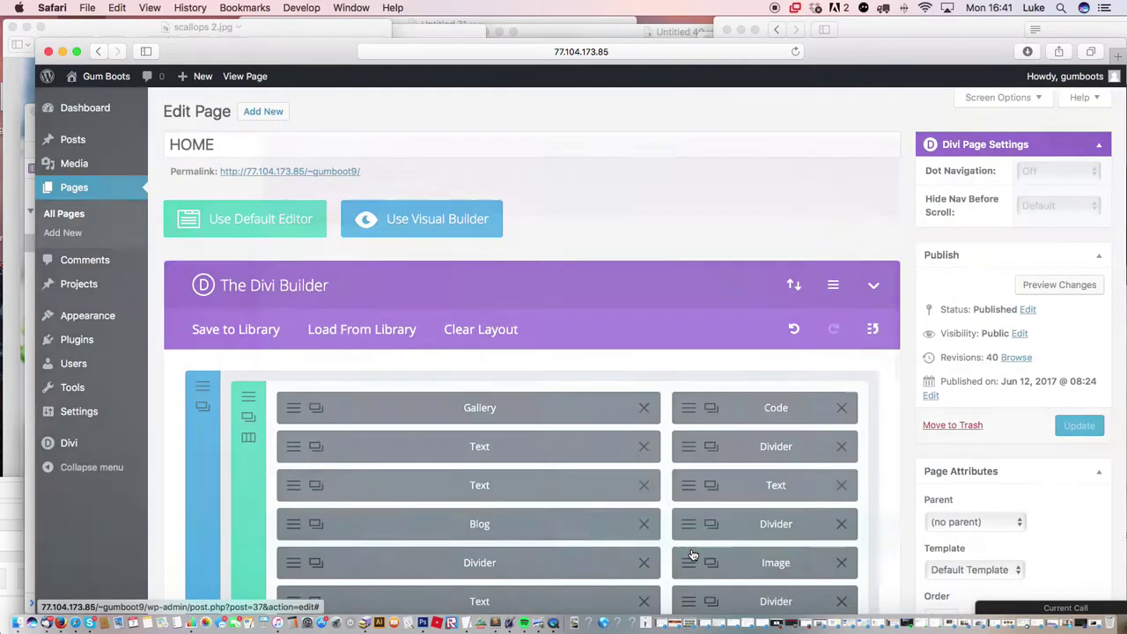
# - Change the CSS ID of the Text module with the Gumboots annual reports to "annual reports"
pyautogui.scroll(-5, 1120, 214)
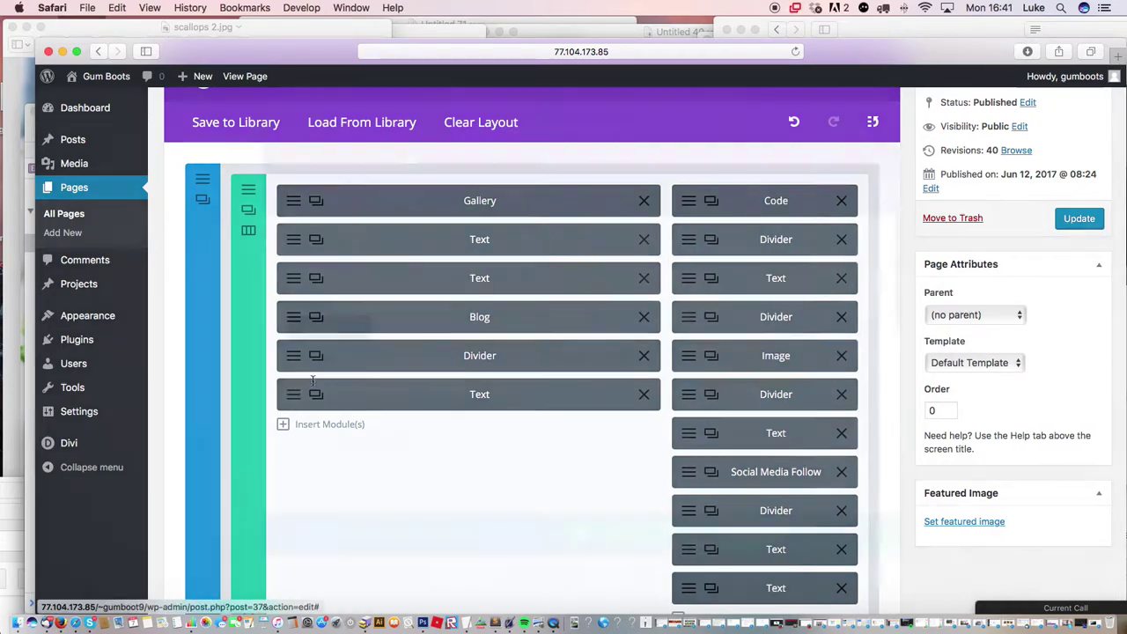
pyautogui.click(314, 391)
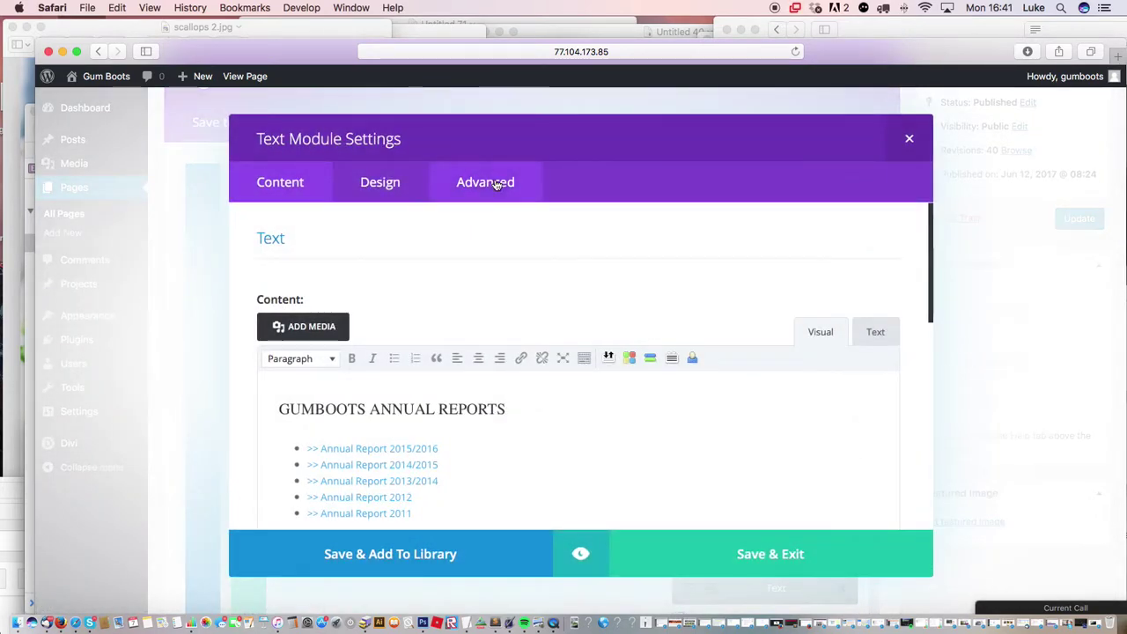
pyautogui.click(487, 183)
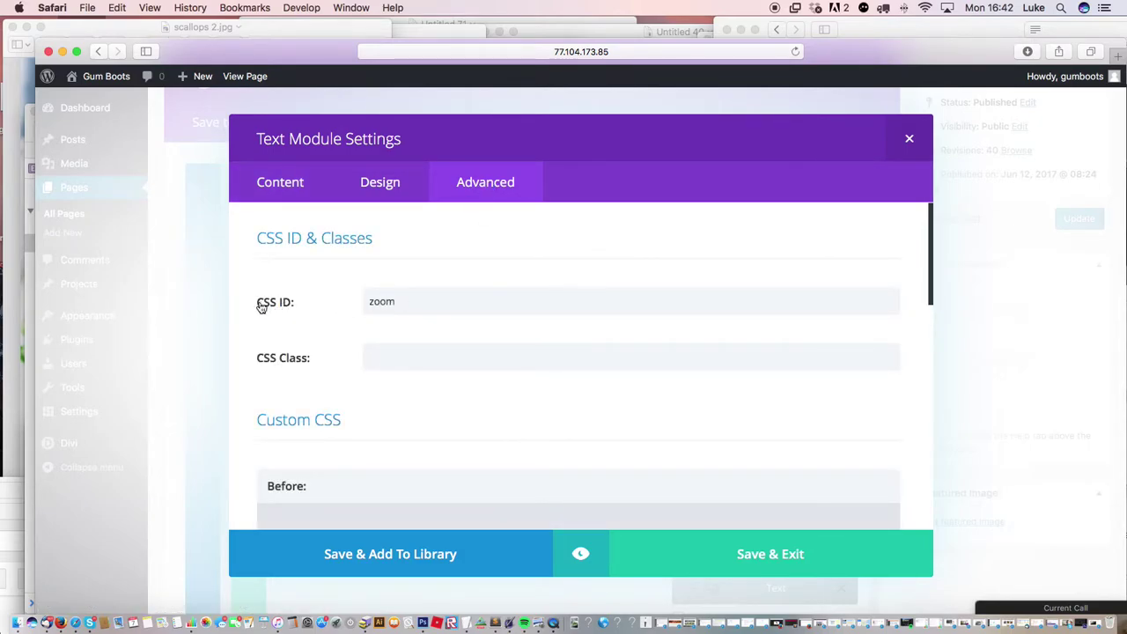
pyautogui.moveTo(419, 300); pyautogui.dragTo(379, 300)
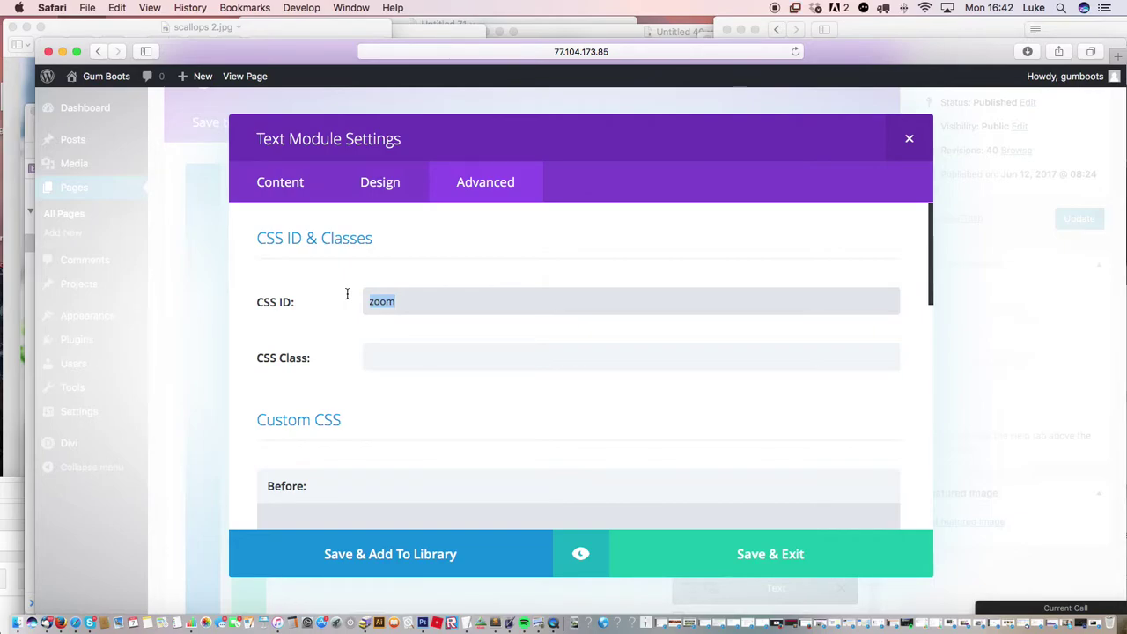
pyautogui.write('annual repor')
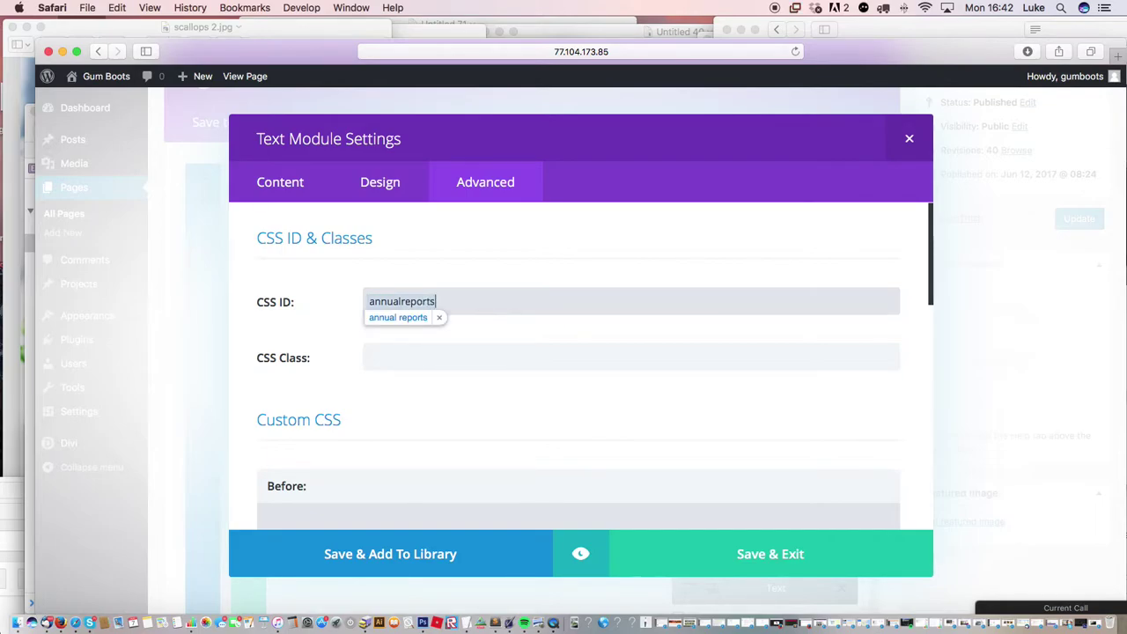
pyautogui.write('ts')
pyautogui.press('Return')
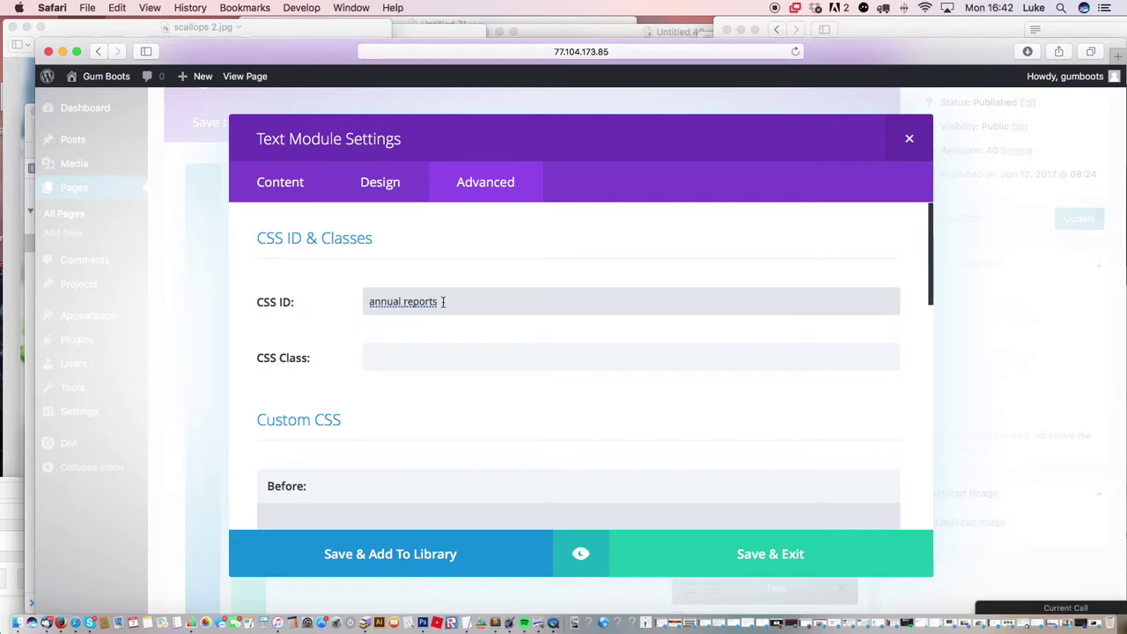
# - Clear the CSS ID of the annual reports Text module and save the module
pyautogui.press('BackSpace')
pyautogui.press('BackSpace')
pyautogui.press('BackSpace')
pyautogui.press('BackSpace')
pyautogui.press('BackSpace')
pyautogui.press('BackSpace')
pyautogui.press('BackSpace')
pyautogui.click(717, 552)
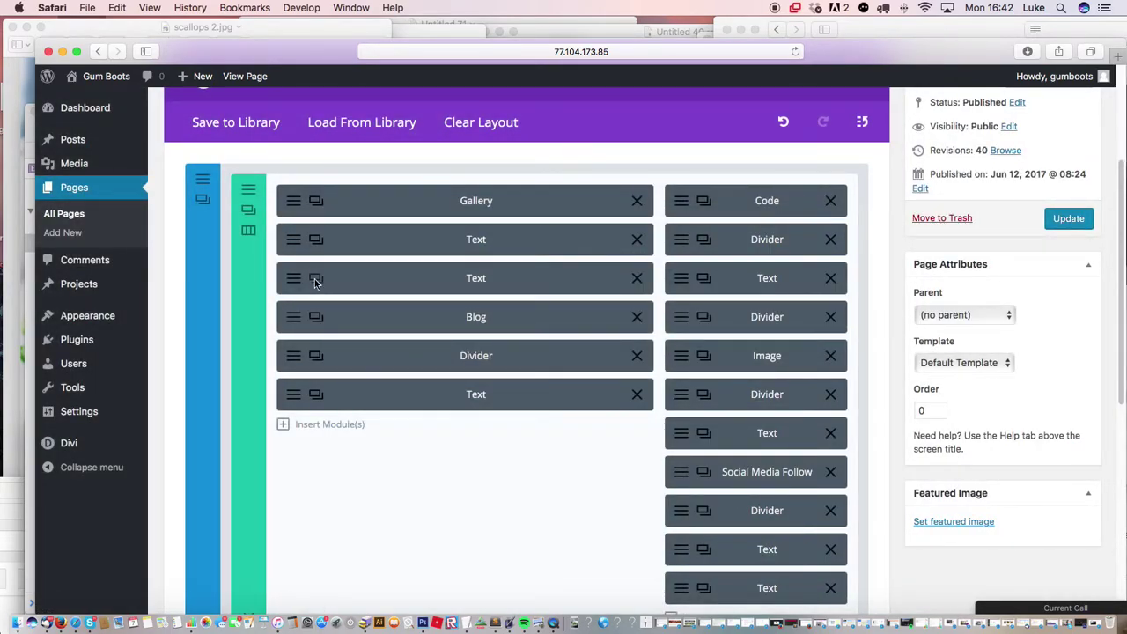
# - Check the content of the LATEST NEWS & EVENTS Text module, close it and inspect the Blog module's posts number and categories
pyautogui.click(293, 279)
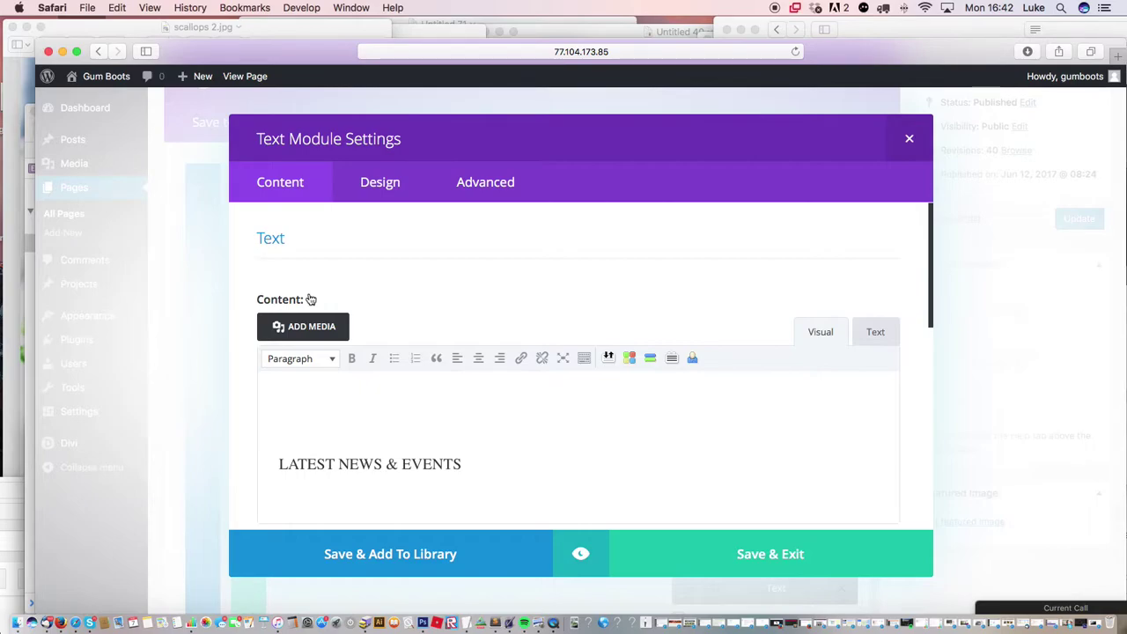
pyautogui.click(911, 140)
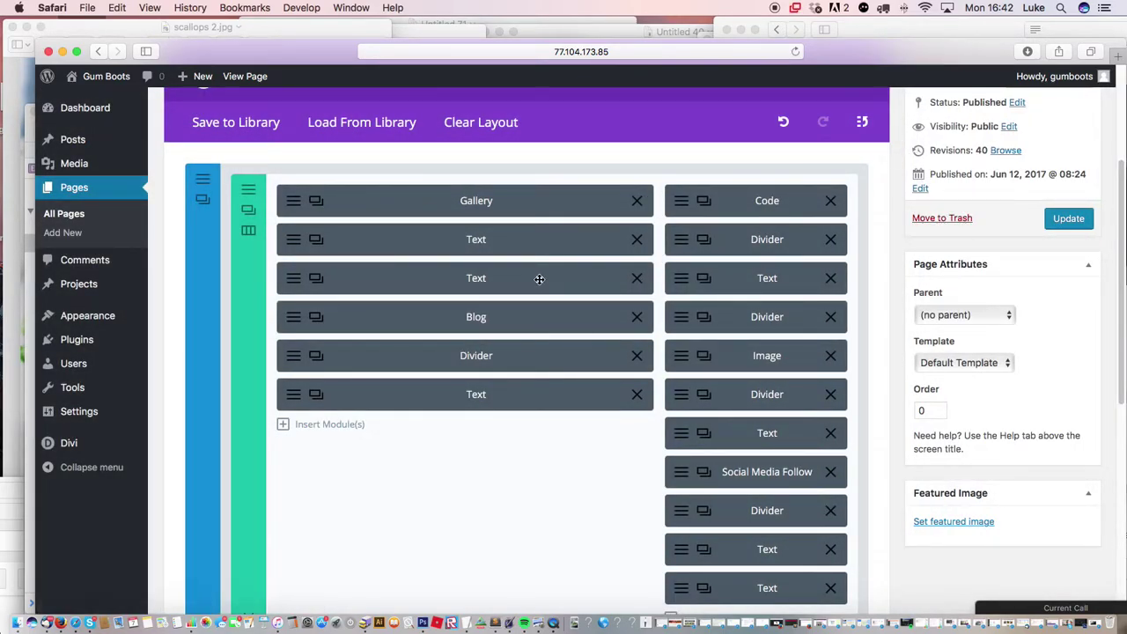
pyautogui.click(296, 321)
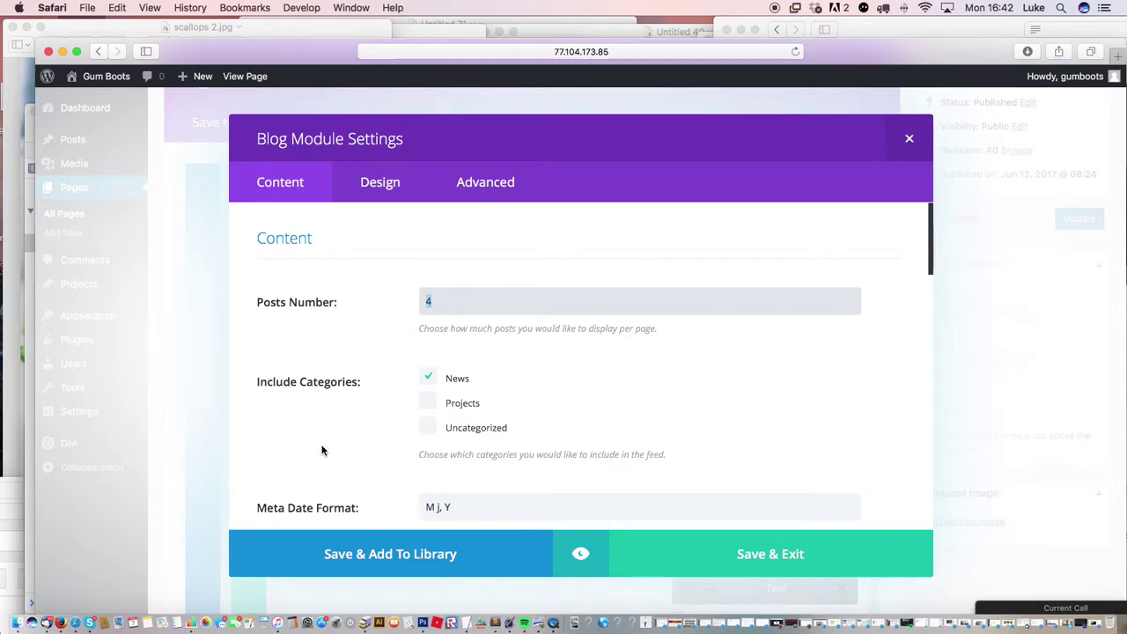
pyautogui.click(426, 376)
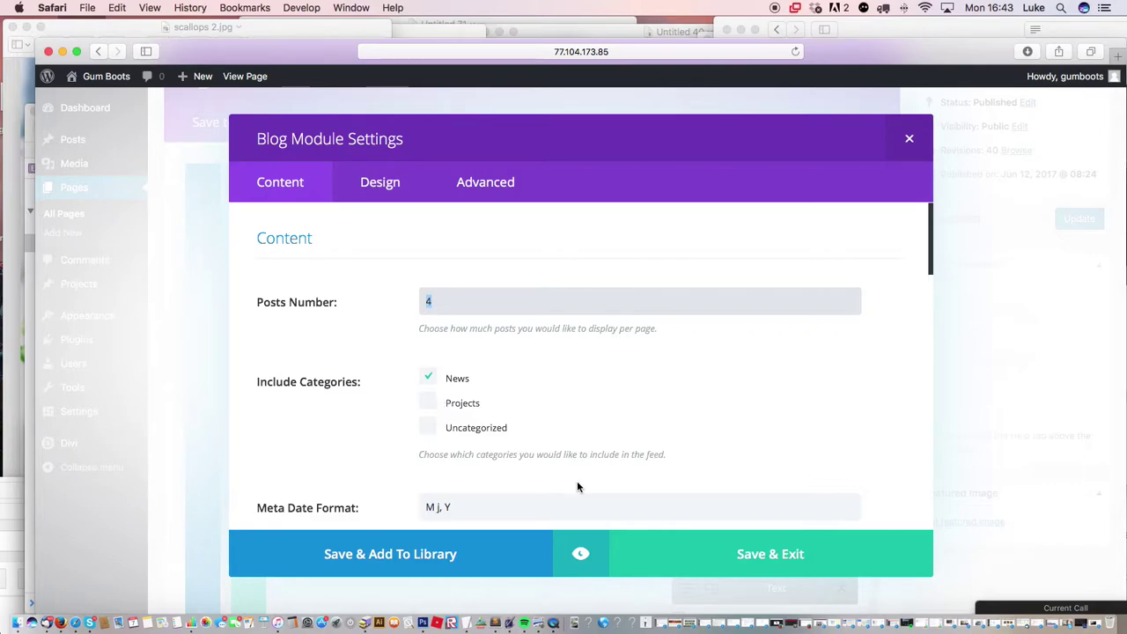
pyautogui.doubleClick(427, 299)
# - Switch to the live homepage window and view the posts under Latest News & Events
pyautogui.moveTo(265, 52)
pyautogui.mouseDown()
pyautogui.moveTo(876, 439)
pyautogui.moveTo(1018, 426)
pyautogui.moveTo(511, 468)
pyautogui.moveTo(176, 33)
pyautogui.moveTo(264, 54)
pyautogui.mouseUp()
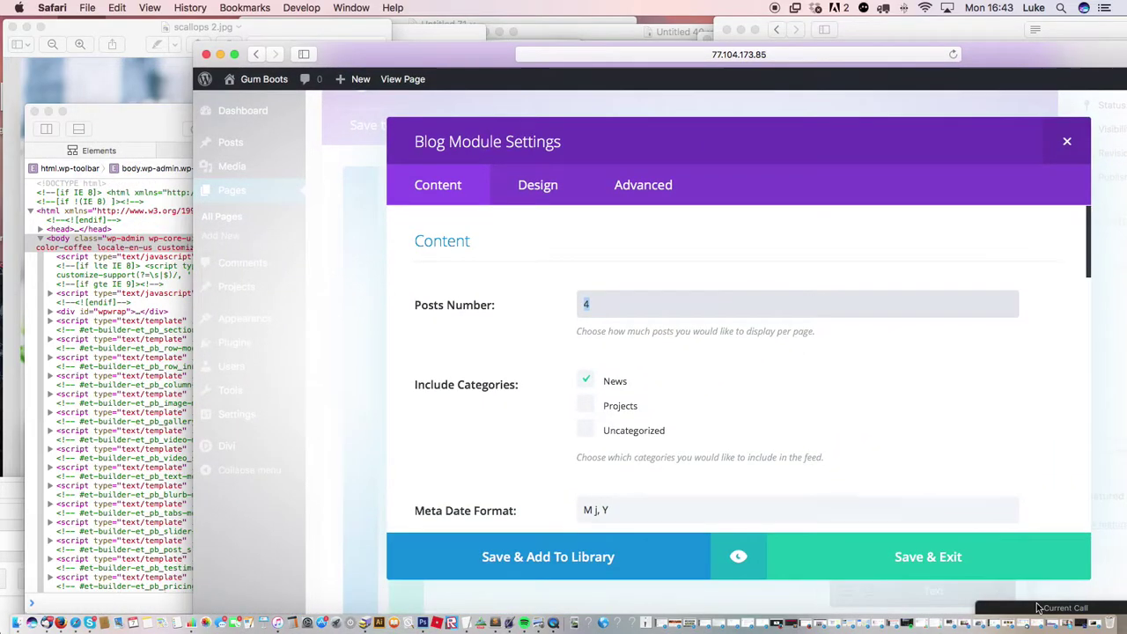
pyautogui.click(1096, 623)
pyautogui.moveTo(378, 362); pyautogui.dragTo(321, 36)
pyautogui.moveTo(1085, 234); pyautogui.dragTo(1084, 499)
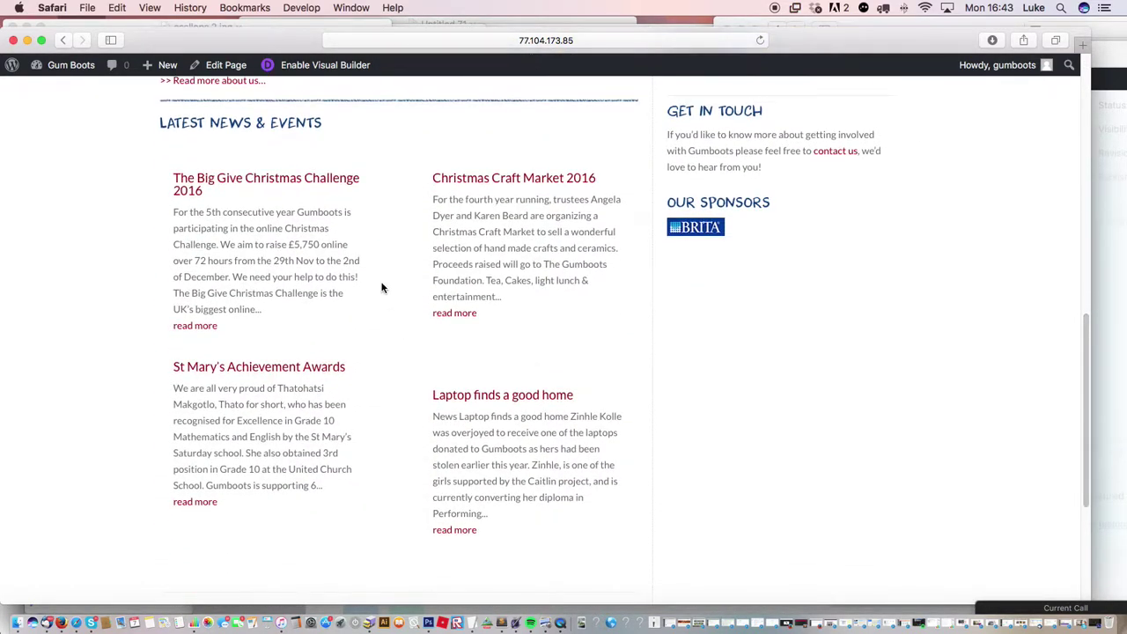
# - Set the Blog module's posts number to 5, save the module and update the HOME page
pyautogui.moveTo(195, 51); pyautogui.dragTo(541, 436)
pyautogui.click(584, 304)
pyautogui.doubleClick(586, 303)
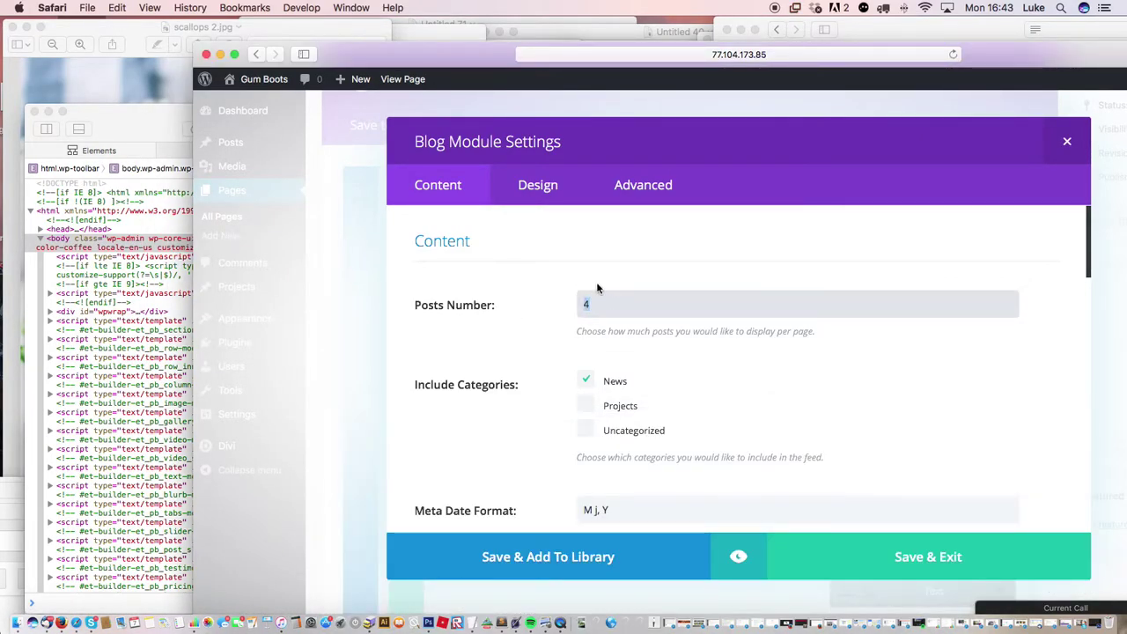
pyautogui.write('5')
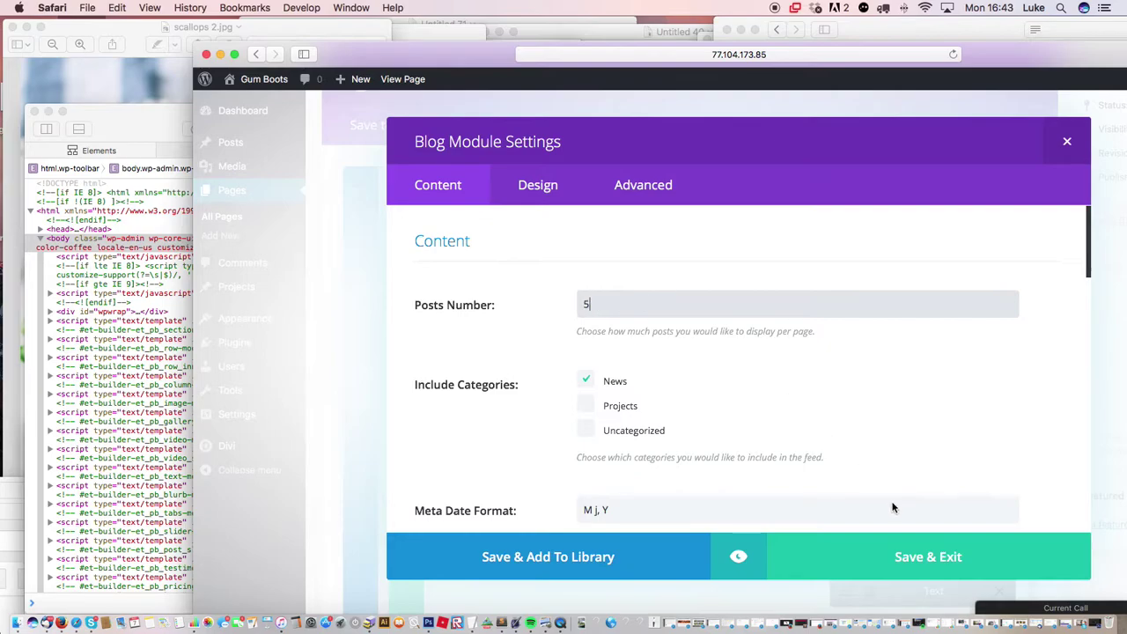
pyautogui.click(886, 554)
pyautogui.moveTo(986, 57); pyautogui.dragTo(715, 33)
pyautogui.click(946, 197)
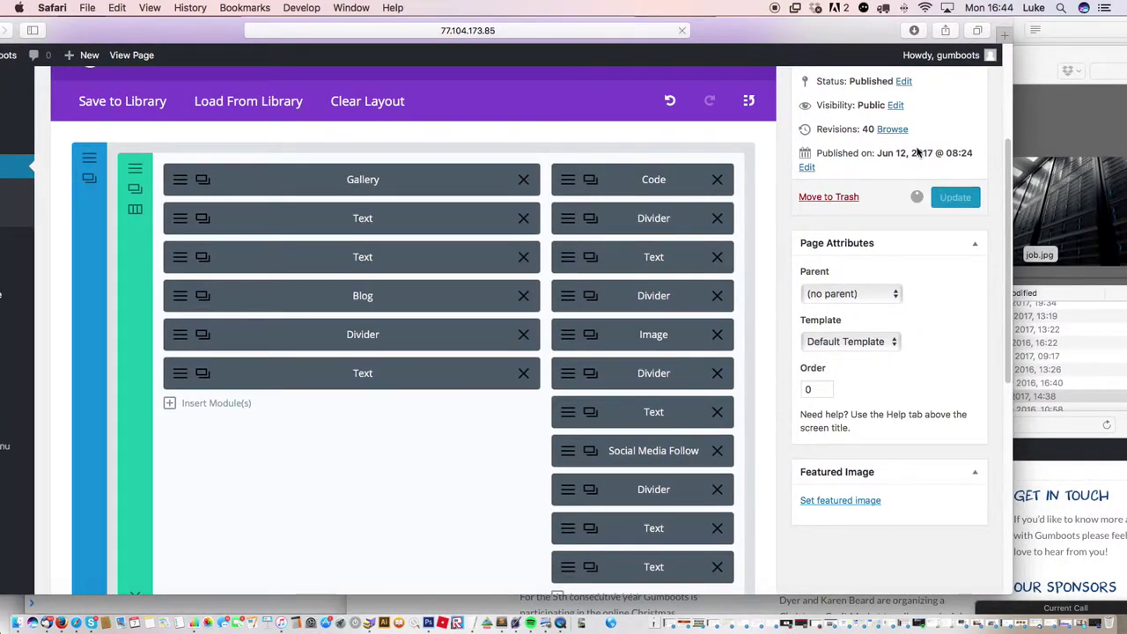
# - Reload the live homepage and check the posts listed under Latest News & Events
pyautogui.moveTo(850, 29); pyautogui.dragTo(344, 7)
pyautogui.moveTo(699, 425); pyautogui.dragTo(619, 263)
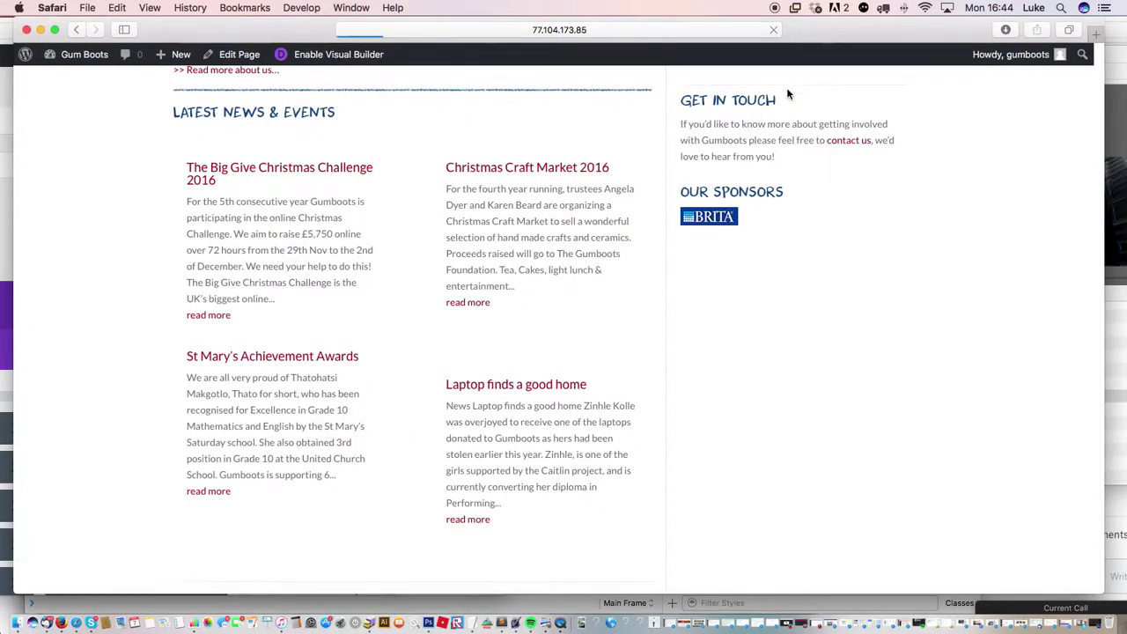
pyautogui.scroll(5, 1098, 211)
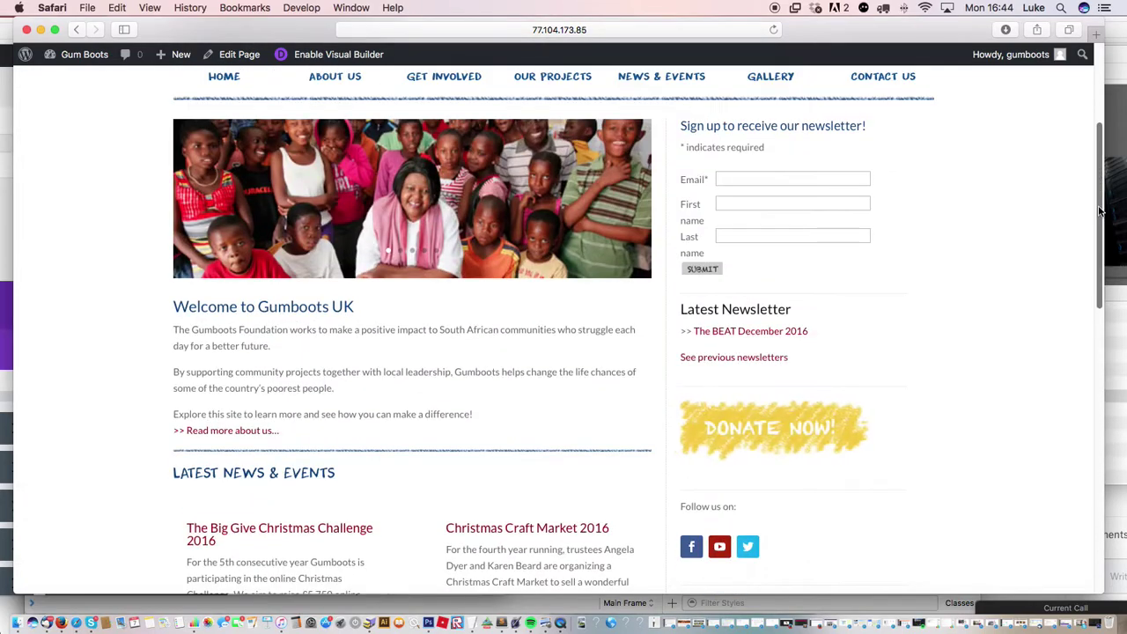
pyautogui.scroll(-10, 1082, 291)
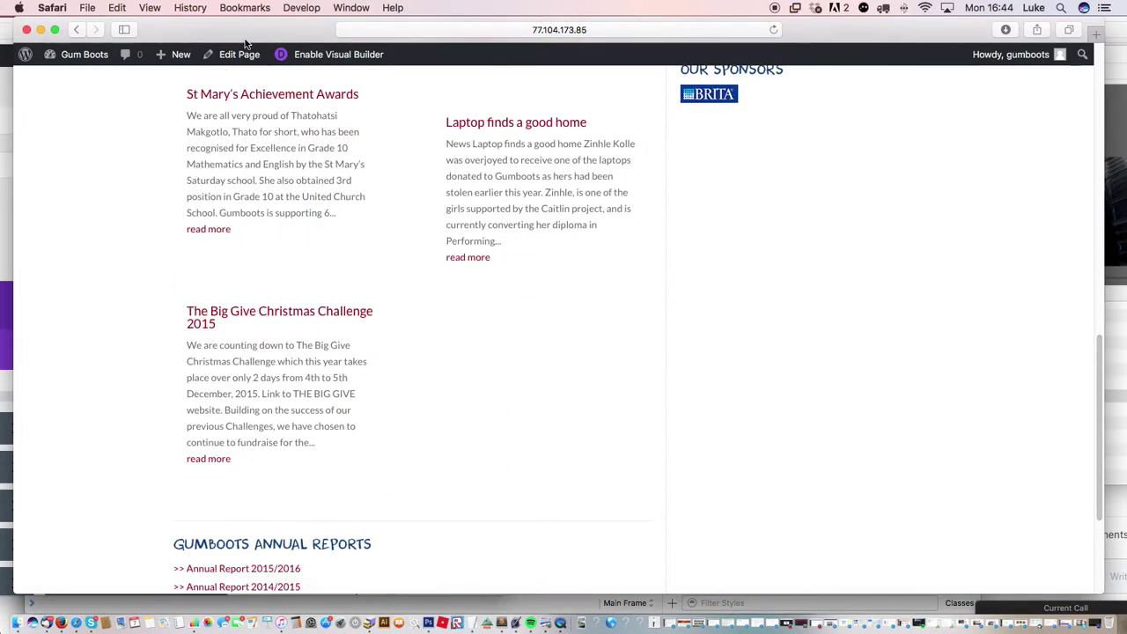
# - Return to the HOME page editor and set the Blog module's posts number to 4
pyautogui.moveTo(236, 34); pyautogui.dragTo(770, 34)
pyautogui.doubleClick(376, 41)
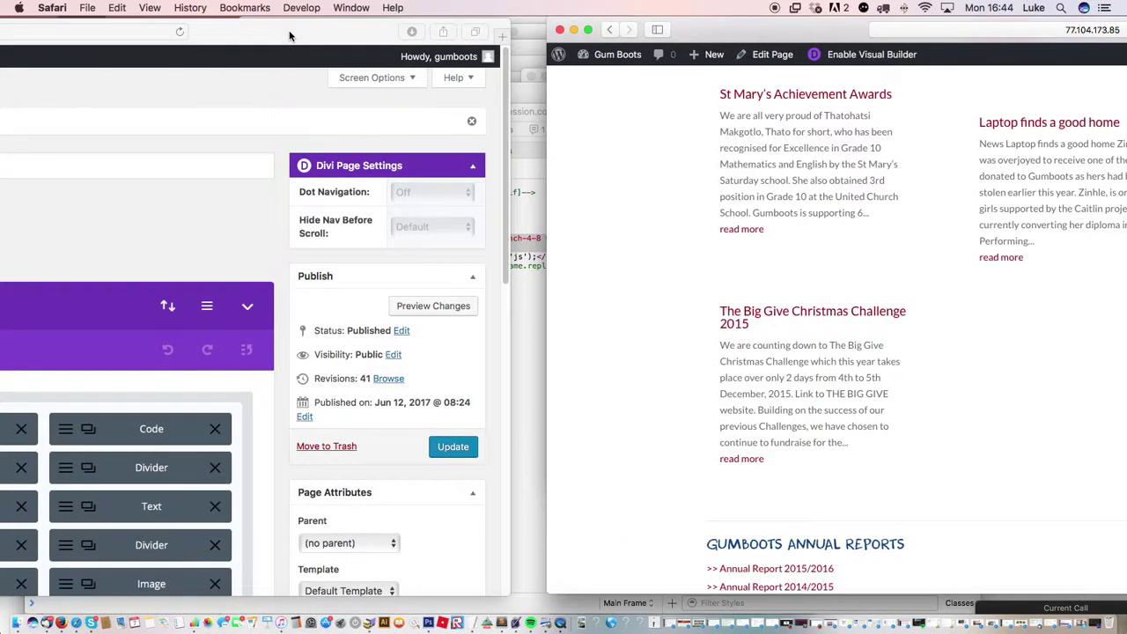
pyautogui.scroll(-5, 983, 202)
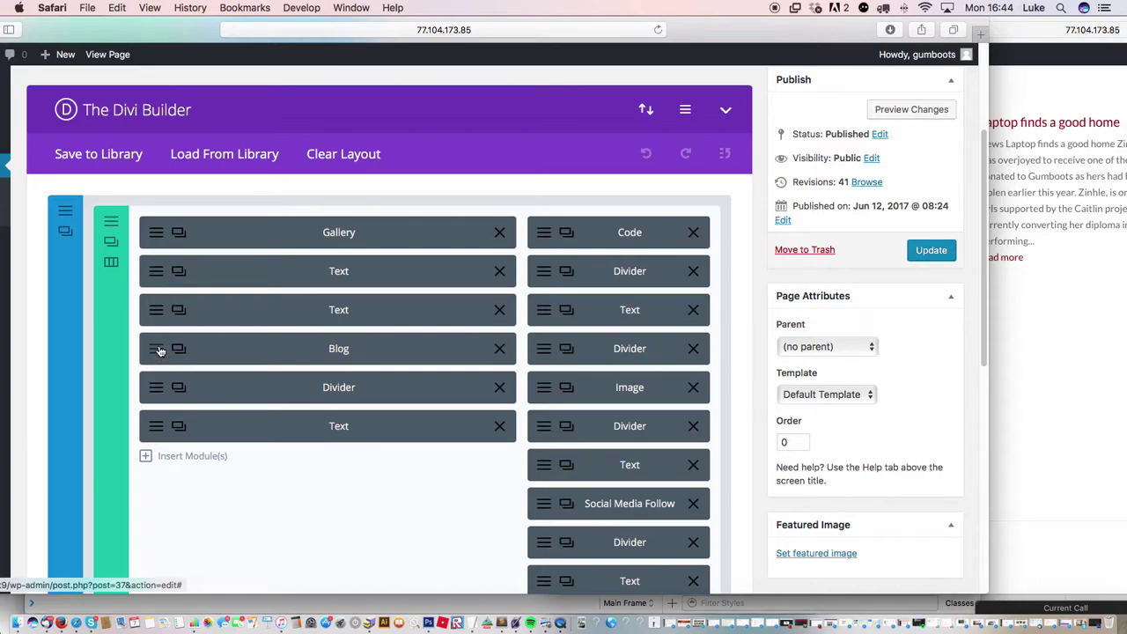
pyautogui.click(158, 351)
pyautogui.write('4')
# - Review the Blog module's Show Excerpt content setting and compare it with the post excerpts on the live homepage
pyautogui.moveTo(795, 248); pyautogui.dragTo(795, 308)
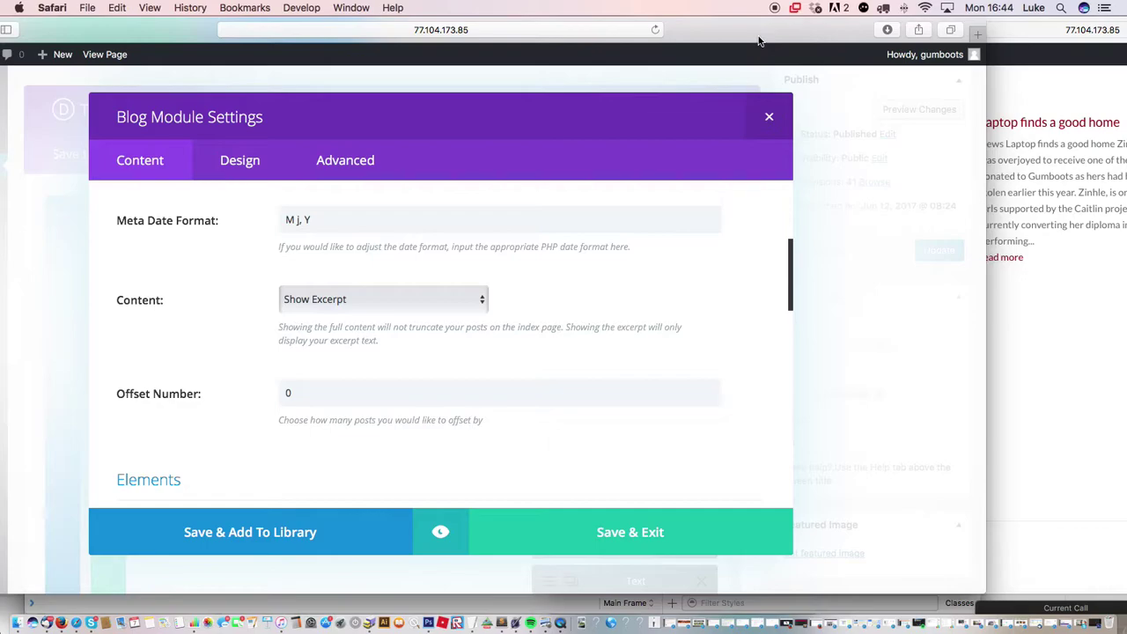
pyautogui.moveTo(766, 34); pyautogui.dragTo(413, 34)
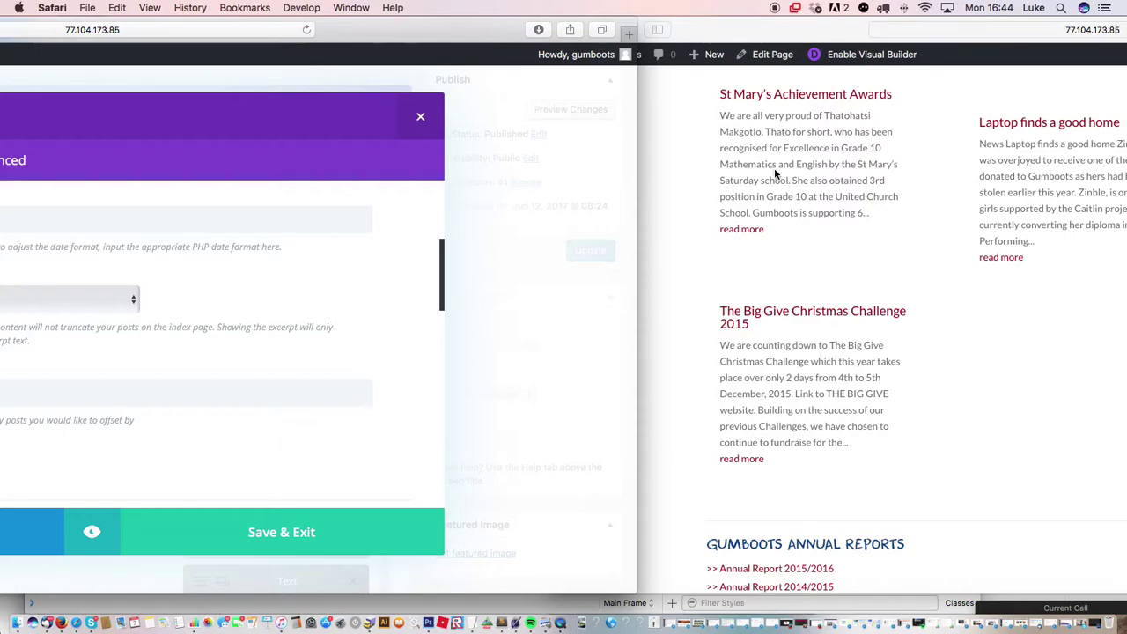
pyautogui.hscroll(-5, 777, 182)
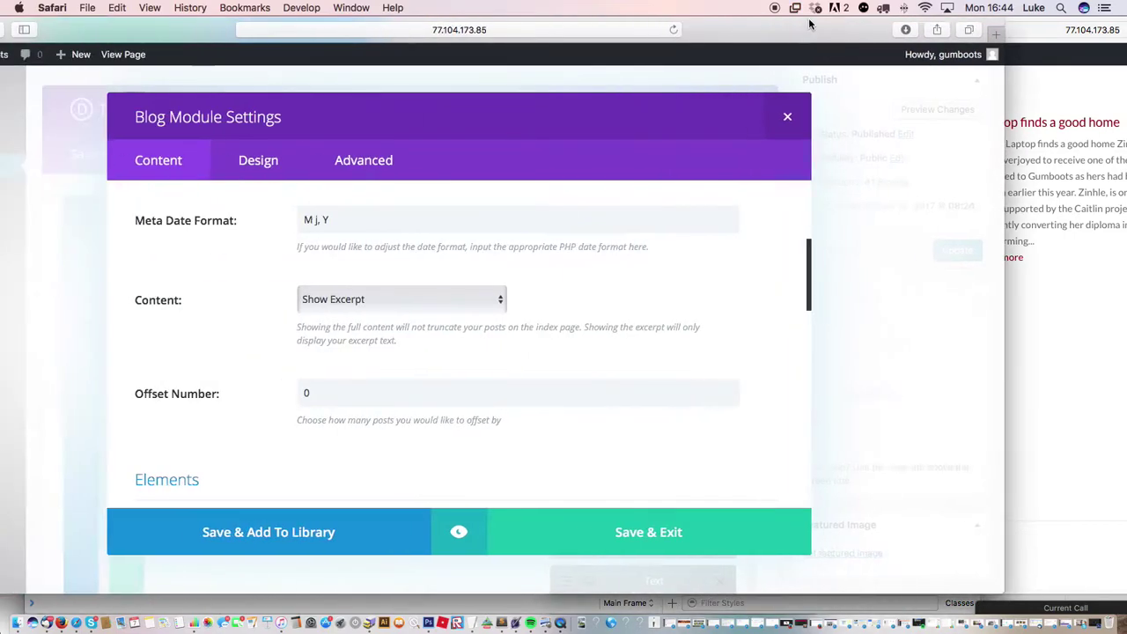
# - View the available Content choices in the Blog module settings and leave Show Excerpt selected
pyautogui.click(402, 300)
pyautogui.click(401, 300)
pyautogui.click(401, 300)
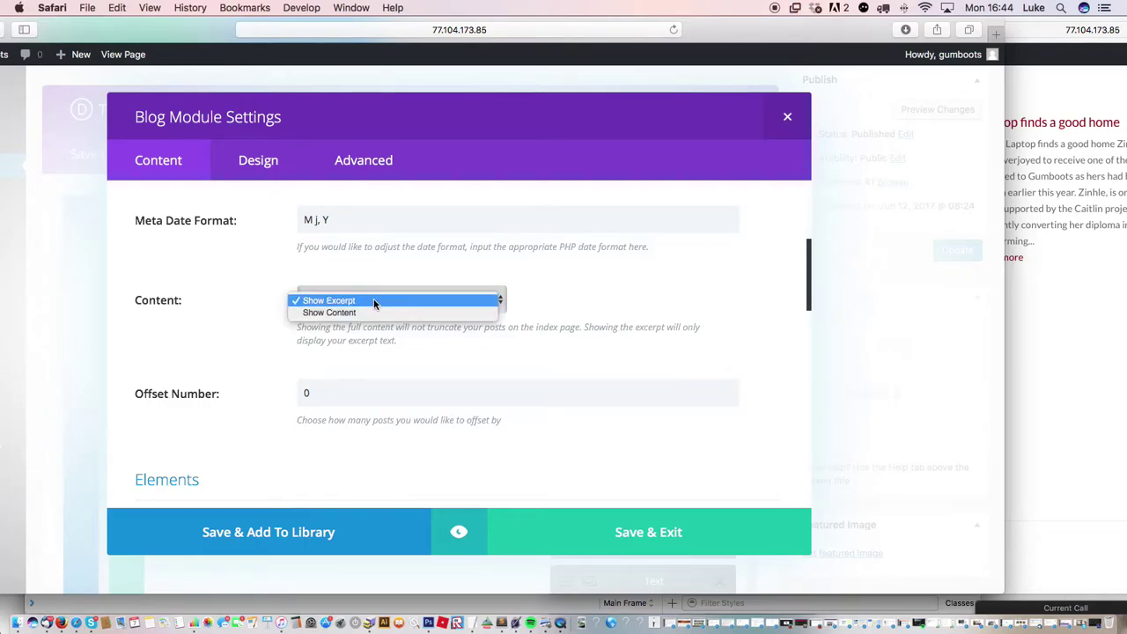
pyautogui.click(612, 284)
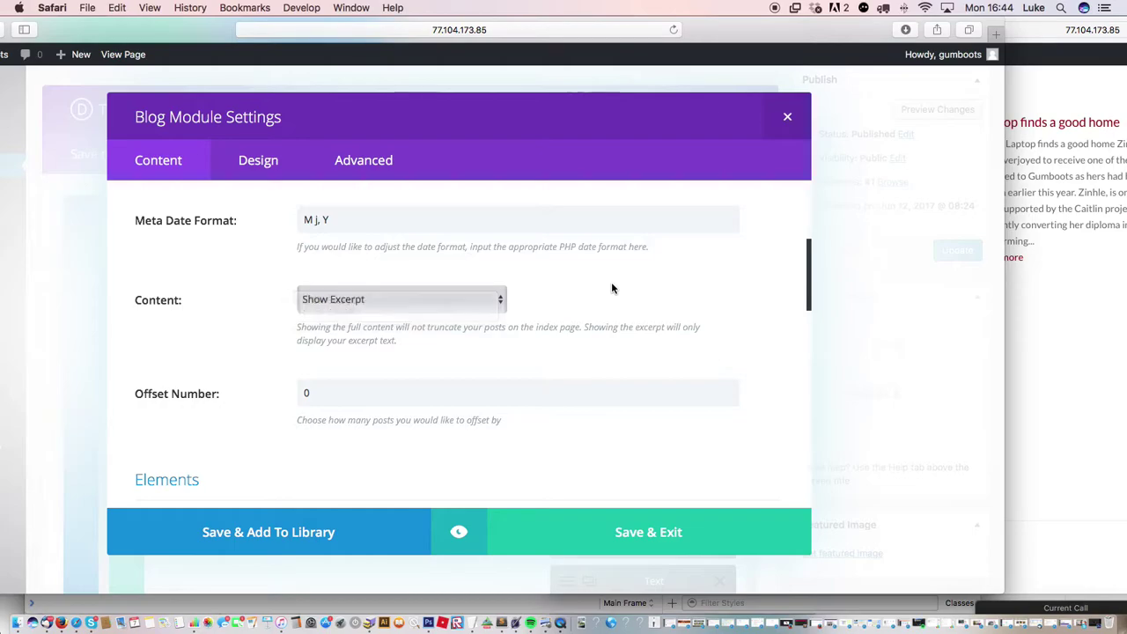
# - Review the Blog module's Show Featured Image and Read More Button settings against the news posts on the live homepage
pyautogui.moveTo(808, 262); pyautogui.dragTo(795, 307)
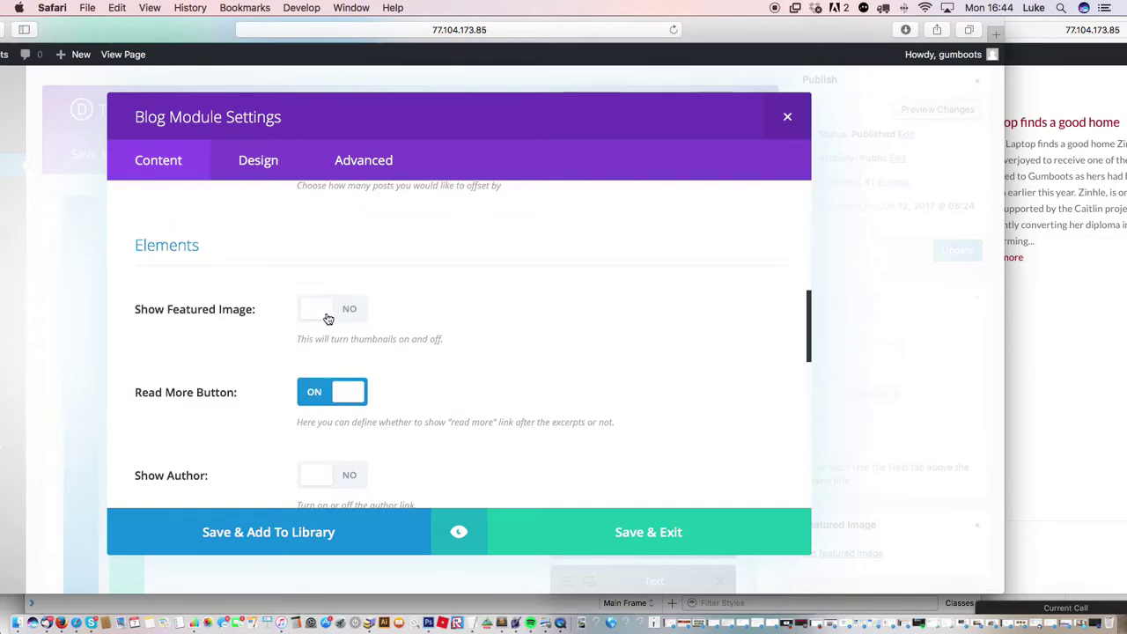
pyautogui.moveTo(728, 32); pyautogui.dragTo(271, 42)
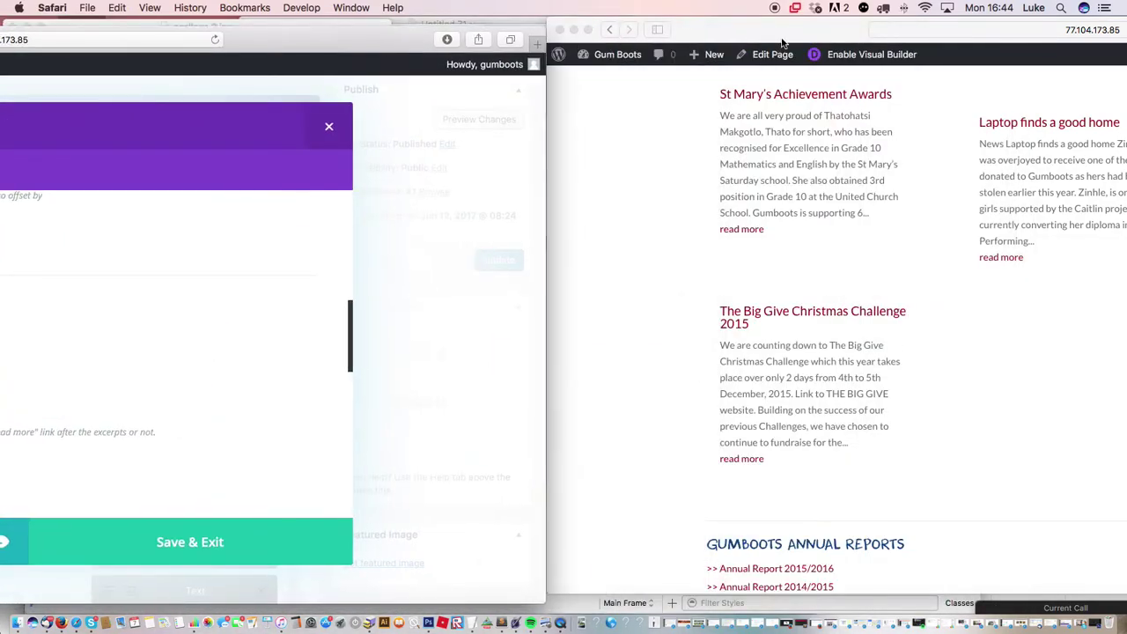
pyautogui.moveTo(731, 37); pyautogui.dragTo(471, 37)
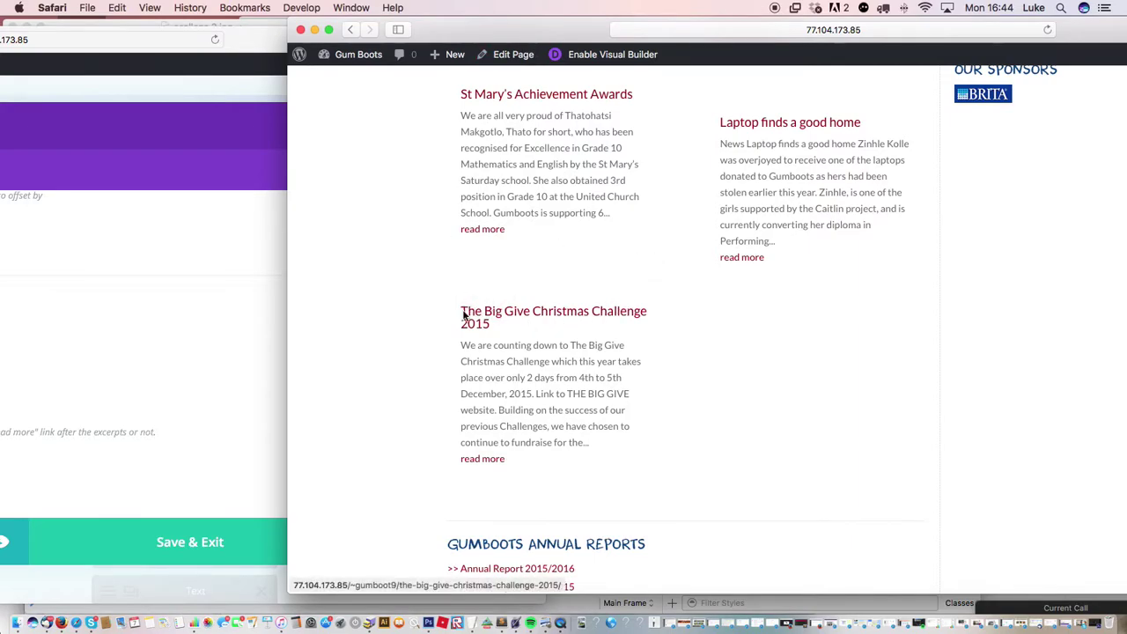
pyautogui.moveTo(434, 40); pyautogui.dragTo(812, 41)
pyautogui.moveTo(358, 36); pyautogui.dragTo(872, 35)
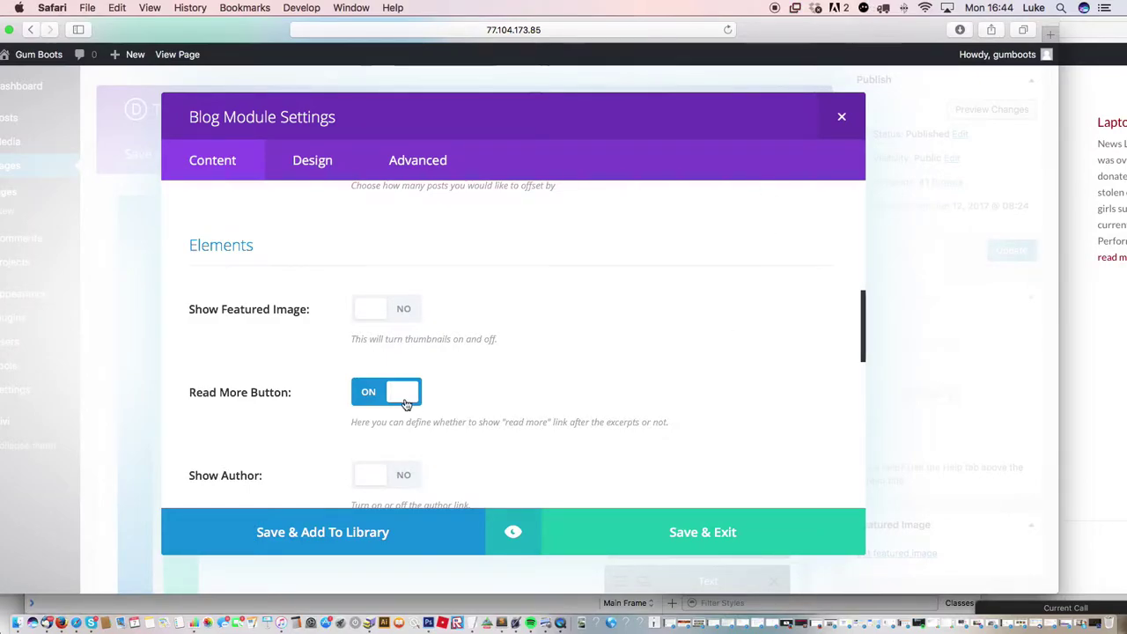
pyautogui.moveTo(780, 34); pyautogui.dragTo(404, 35)
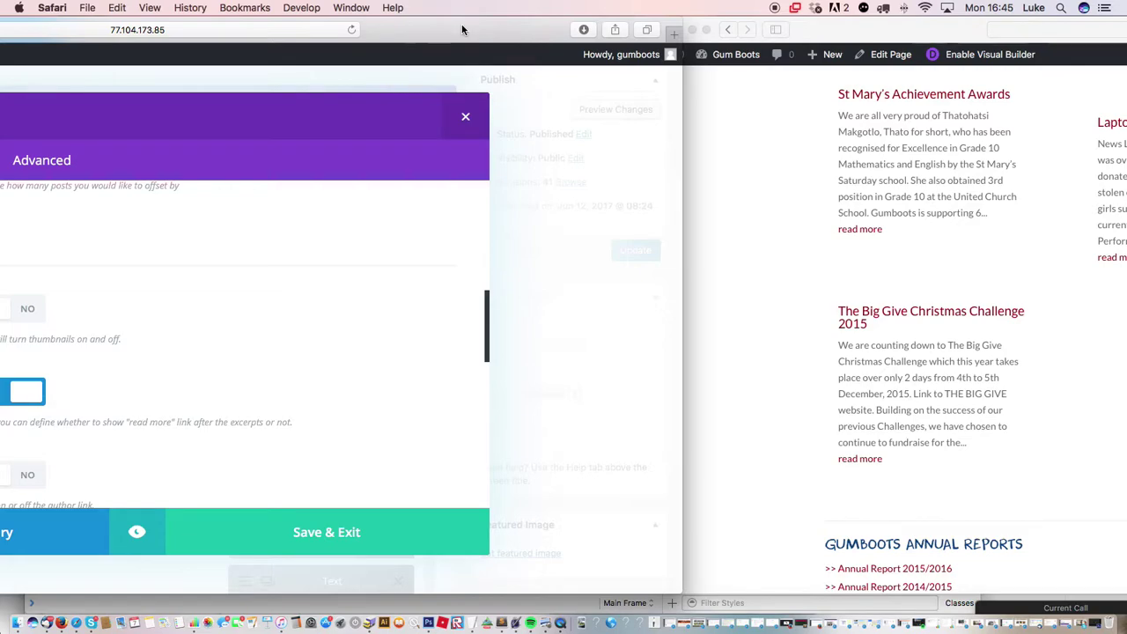
pyautogui.moveTo(404, 35); pyautogui.dragTo(718, 35)
# - Save the Blog module's settings and check the Divider module directly below it
pyautogui.moveTo(792, 302); pyautogui.dragTo(773, 476)
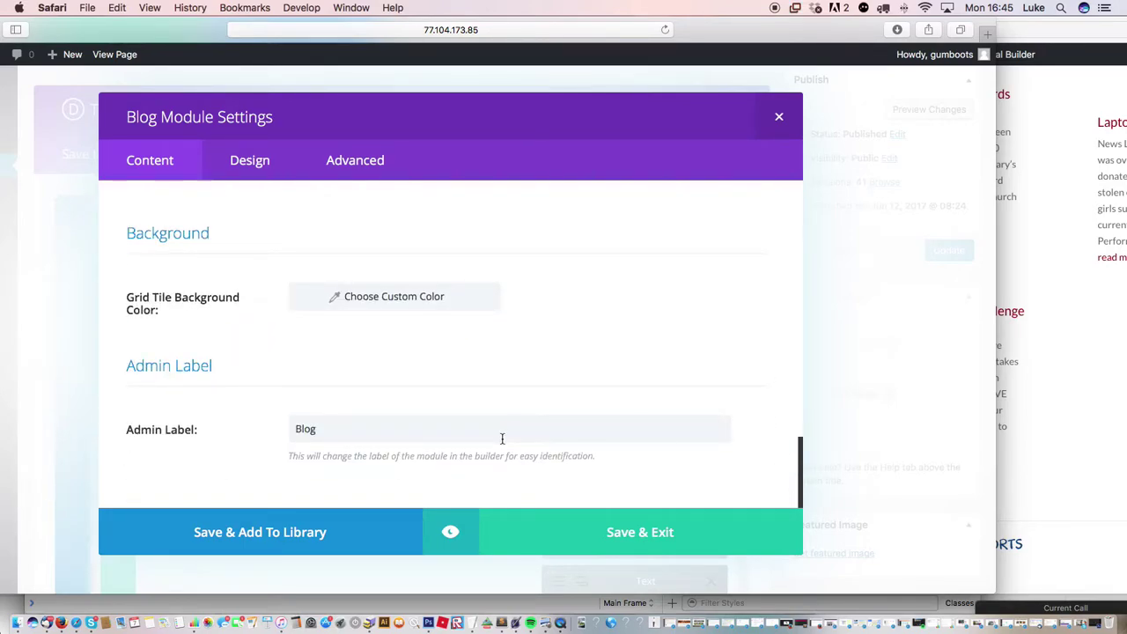
pyautogui.click(664, 538)
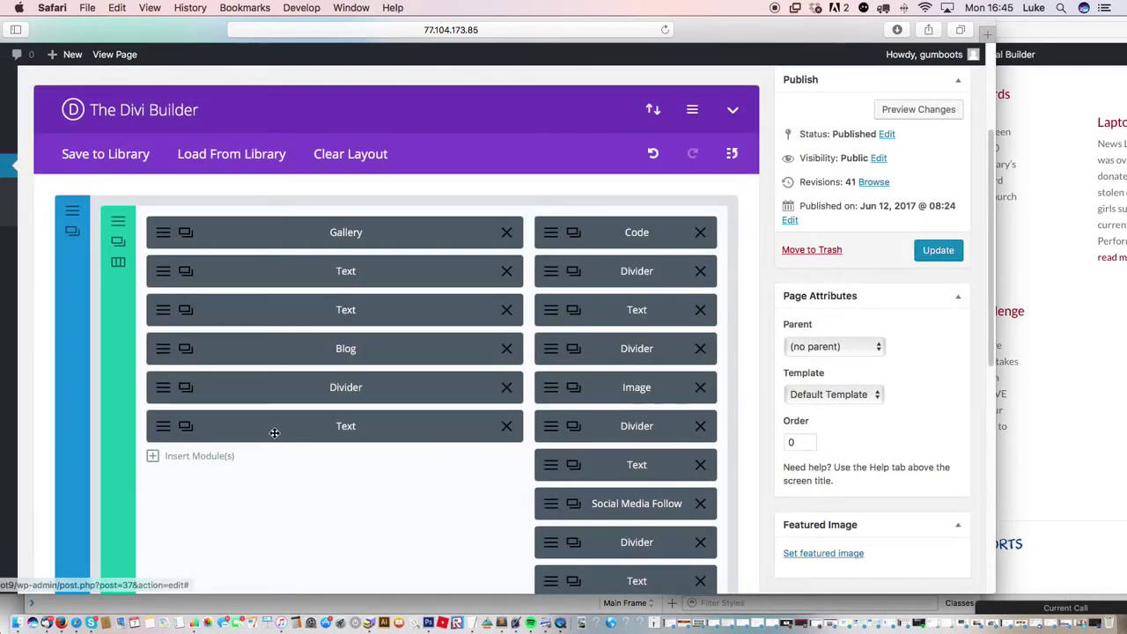
pyautogui.click(162, 388)
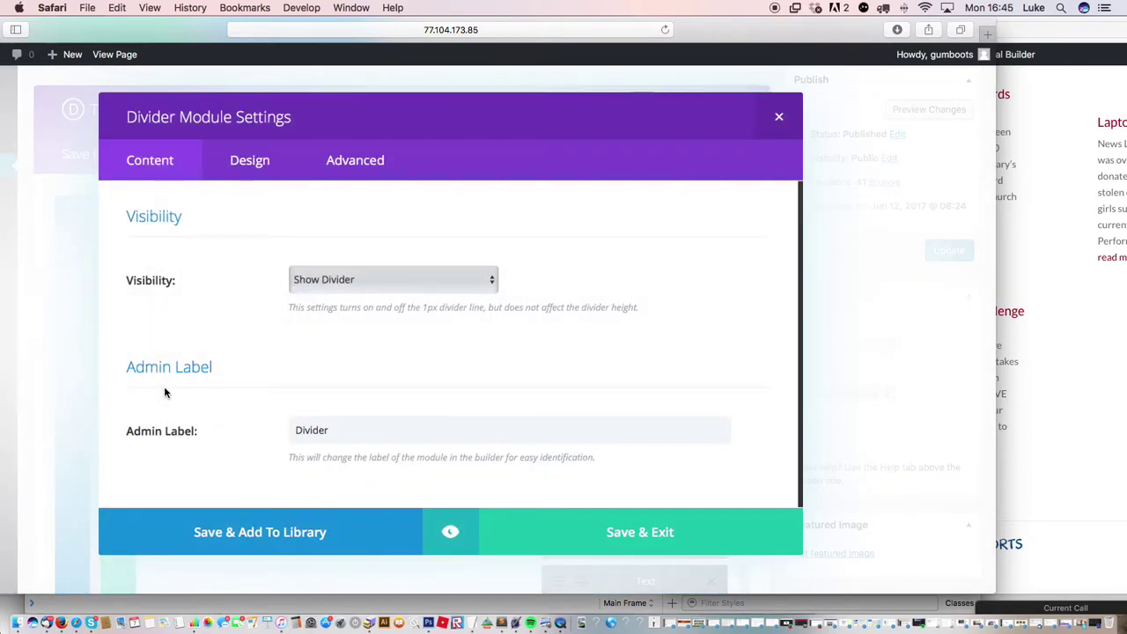
pyautogui.click(779, 115)
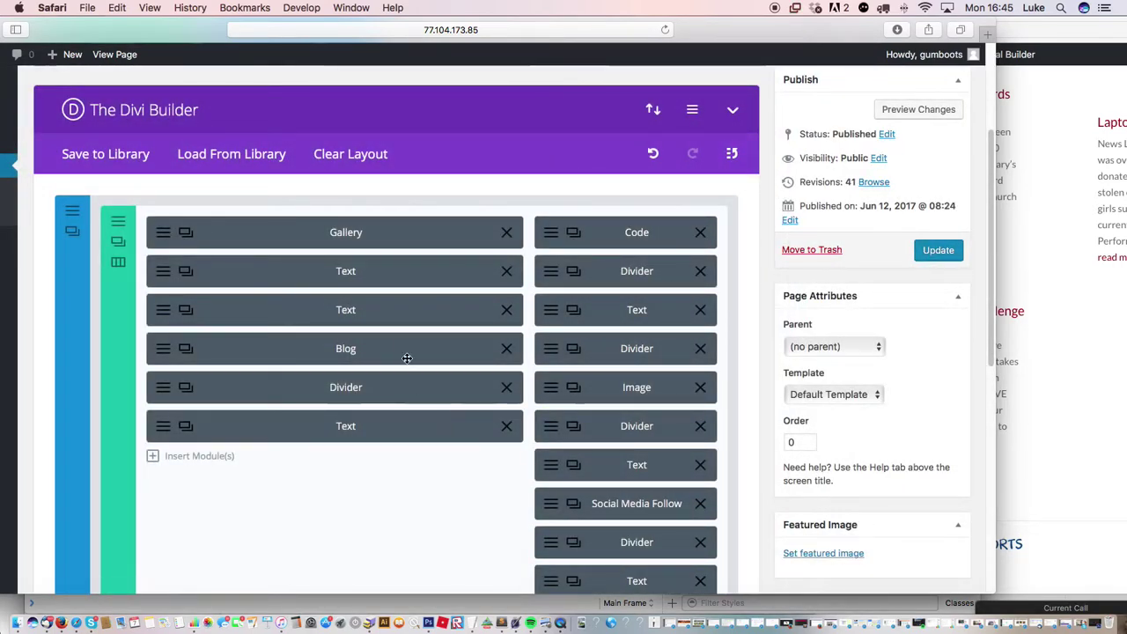
# - Check the PDF link behind Annual Report 2015/2016 in the Gumboots Annual Reports text module
pyautogui.click(164, 428)
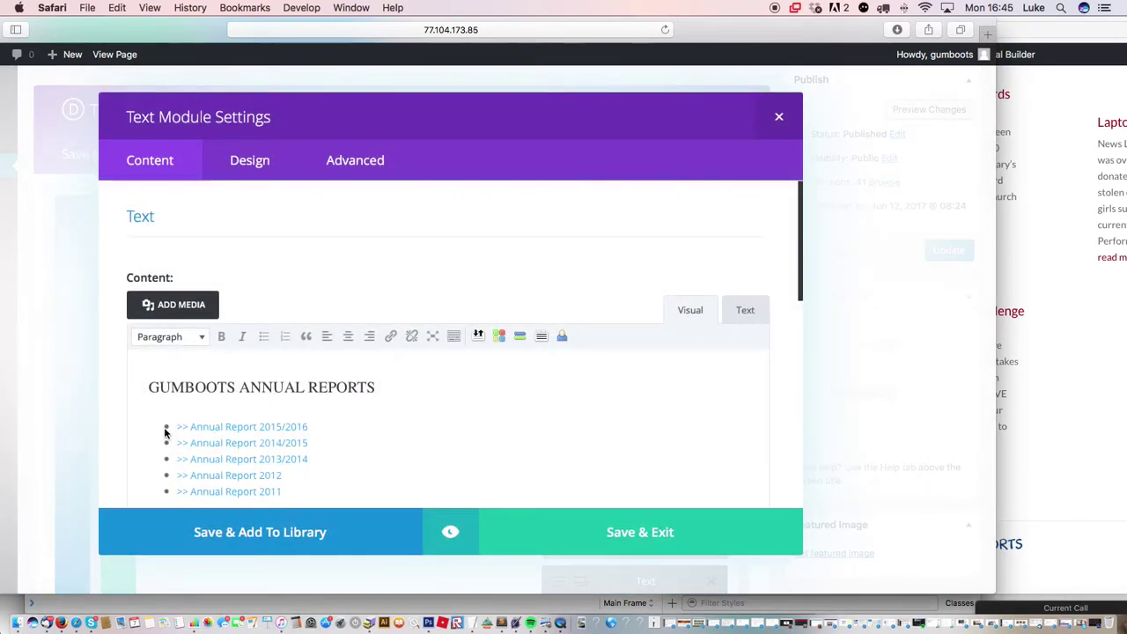
pyautogui.tripleClick(290, 427)
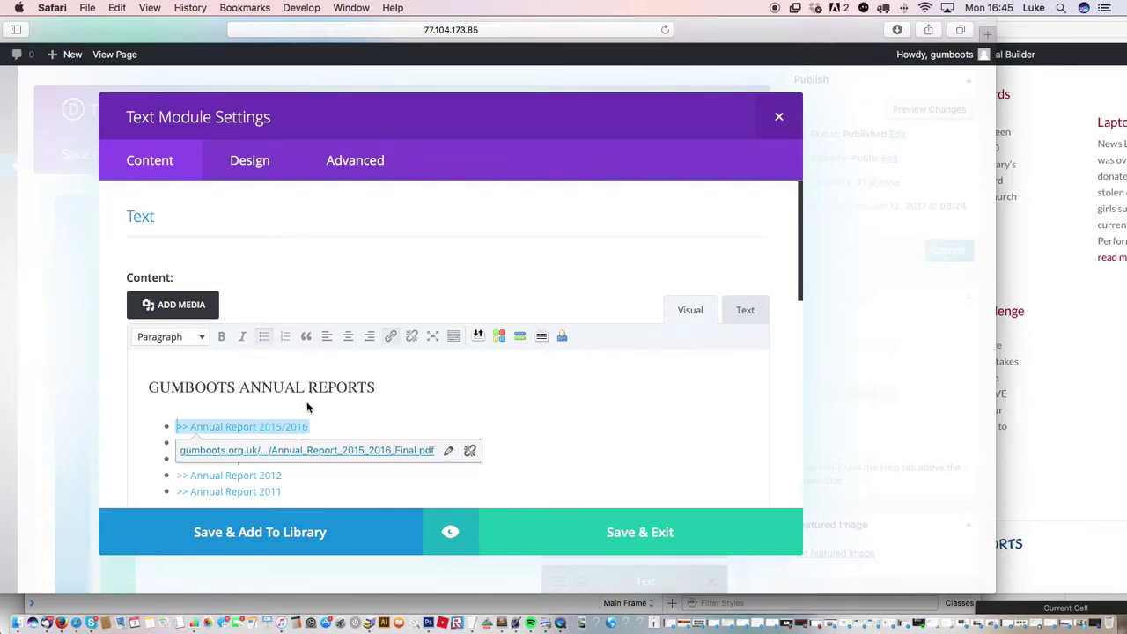
pyautogui.click(562, 531)
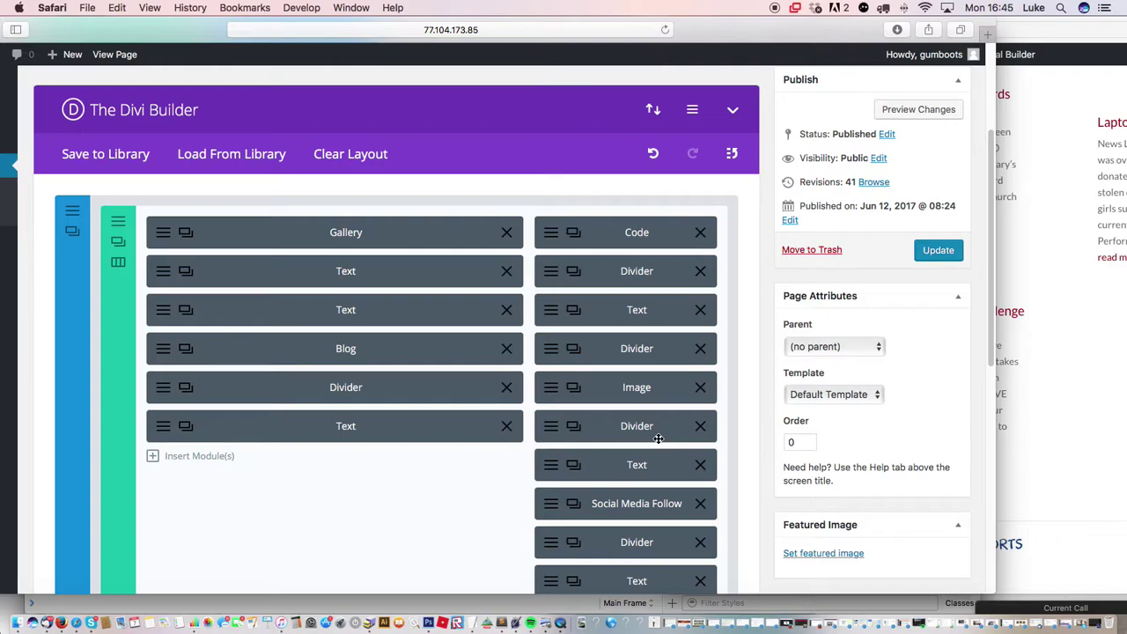
# - Add a bullet at the end of the Gumboots Annual Reports list containing a copy of the Annual Report 2011 link
pyautogui.click(163, 426)
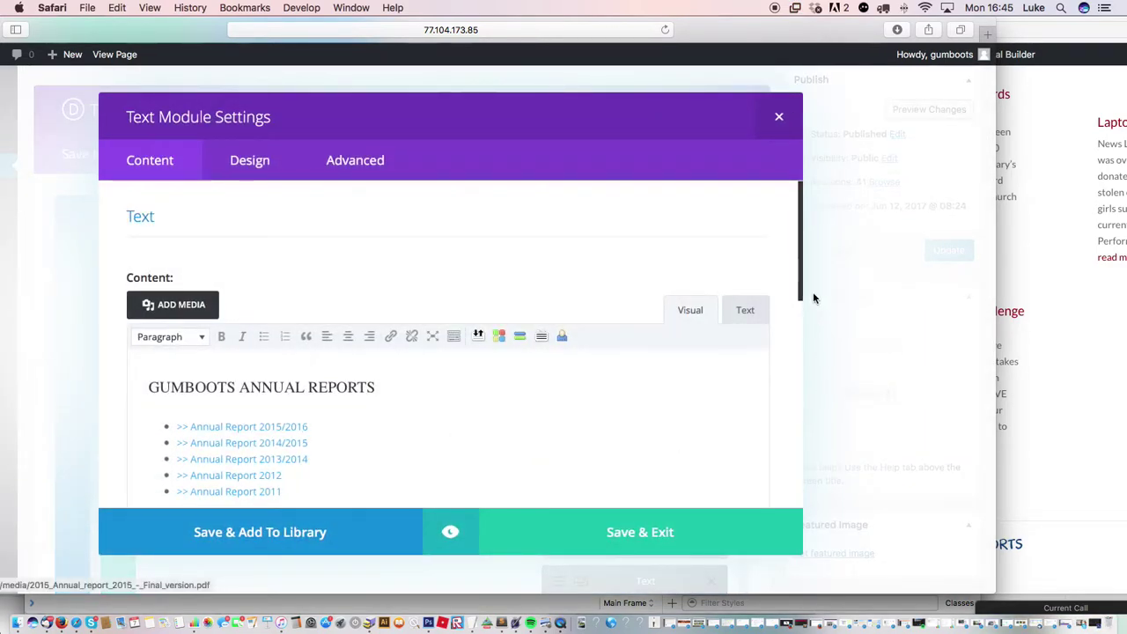
pyautogui.scroll(-3, 796, 317)
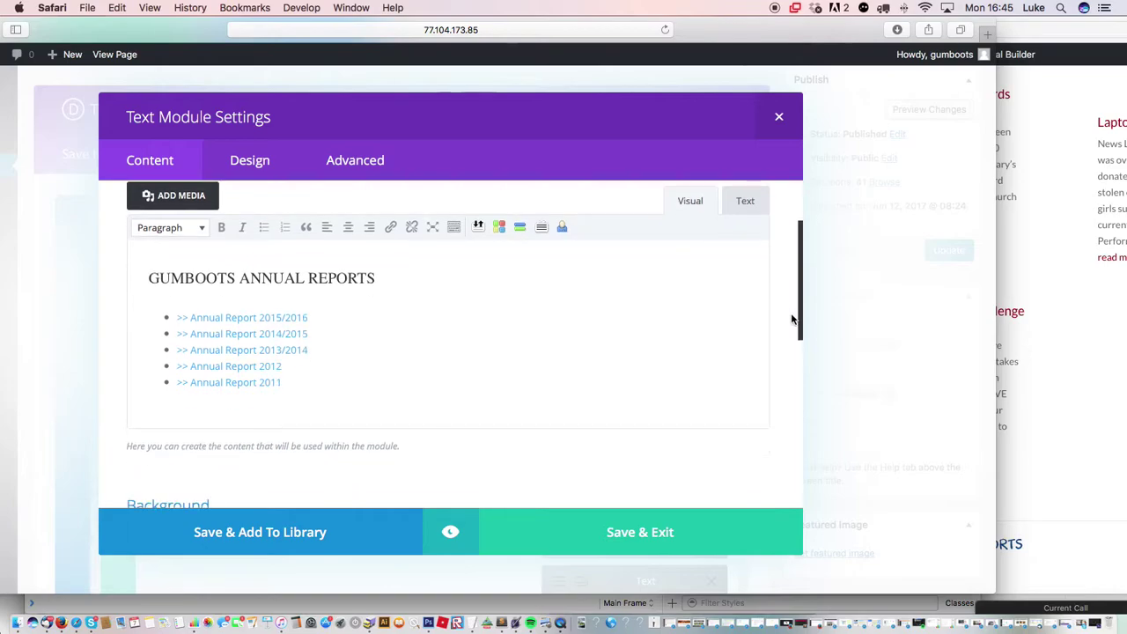
pyautogui.tripleClick(288, 380)
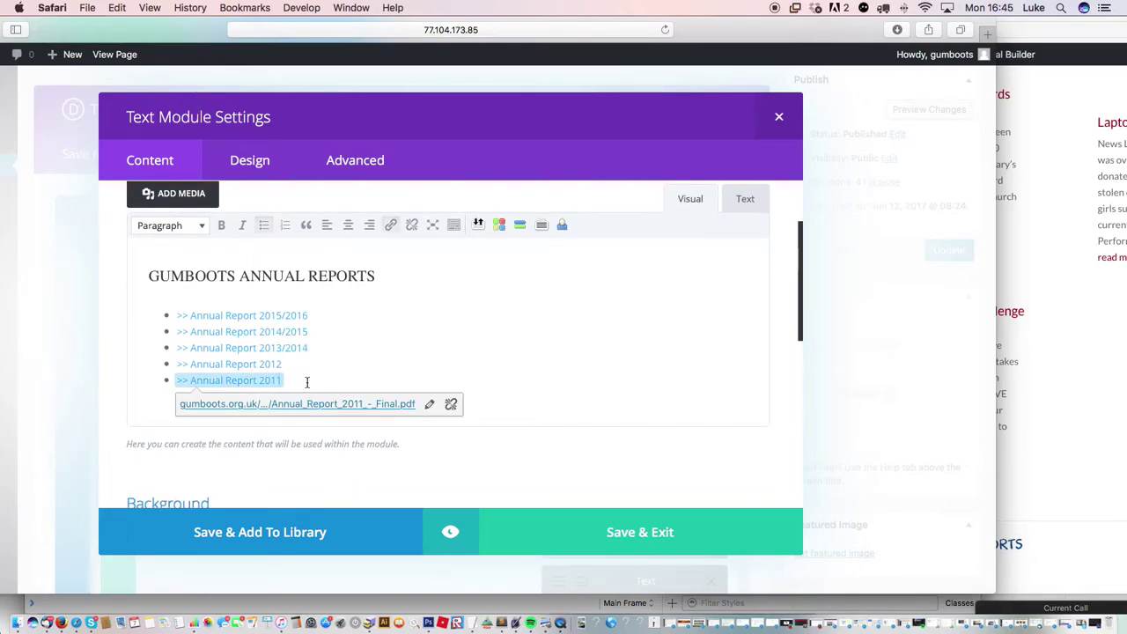
pyautogui.press('Return')
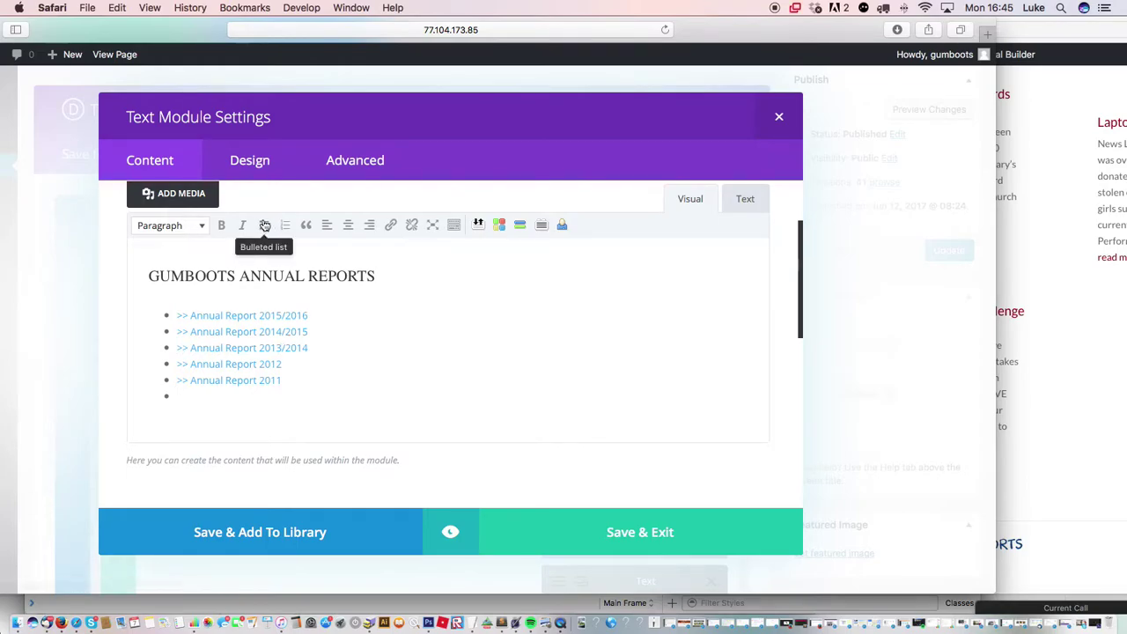
pyautogui.moveTo(285, 380); pyautogui.dragTo(175, 379)
pyautogui.press('super+c')
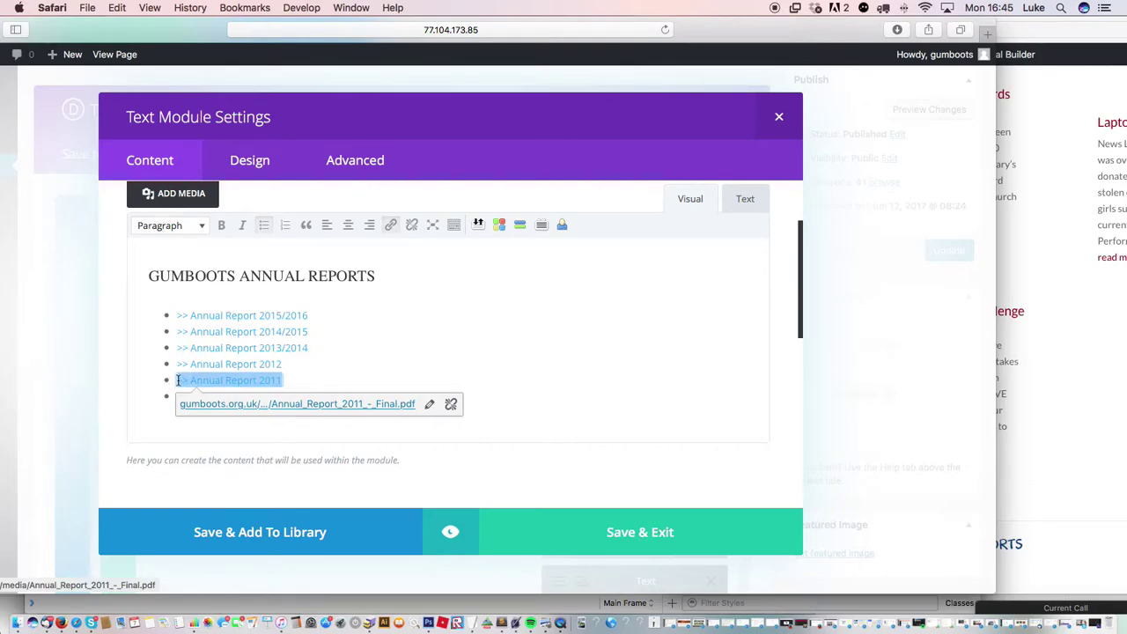
pyautogui.click(181, 399)
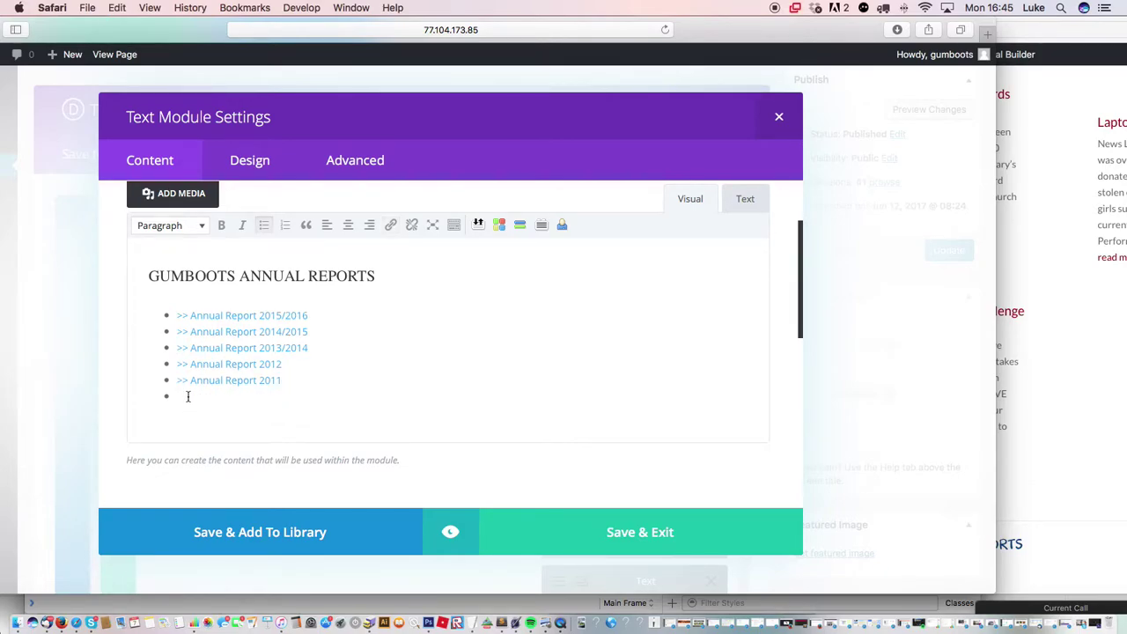
pyautogui.press('super+v')
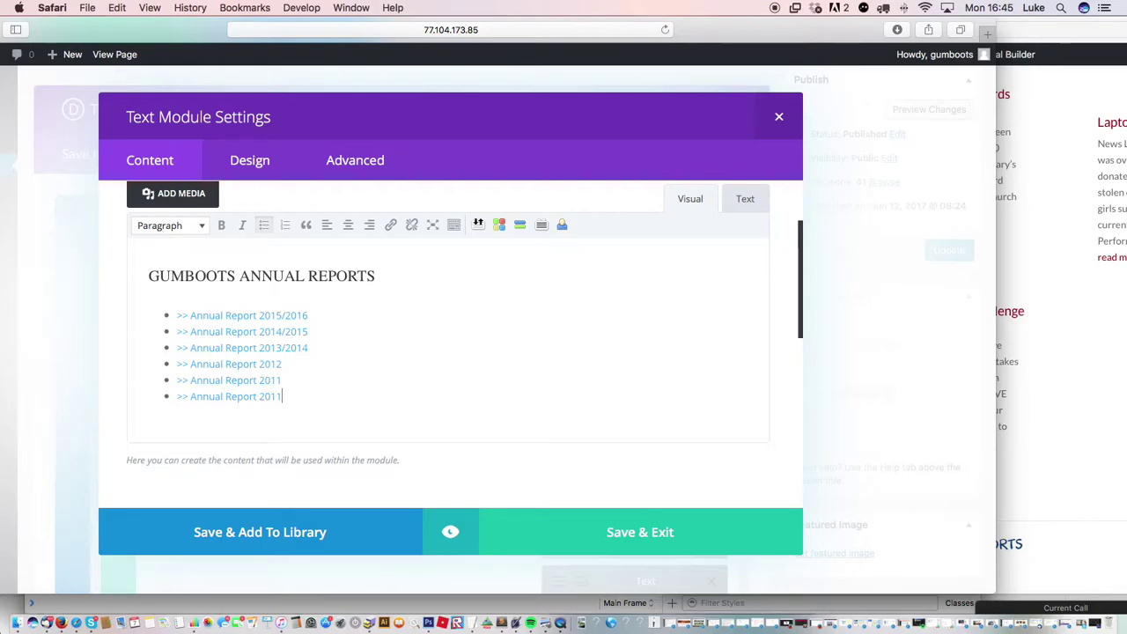
# - Examine the link options of the duplicated Annual Report 2011 bullet, including its PDF URL, link text and existing site content
pyautogui.tripleClick(264, 396)
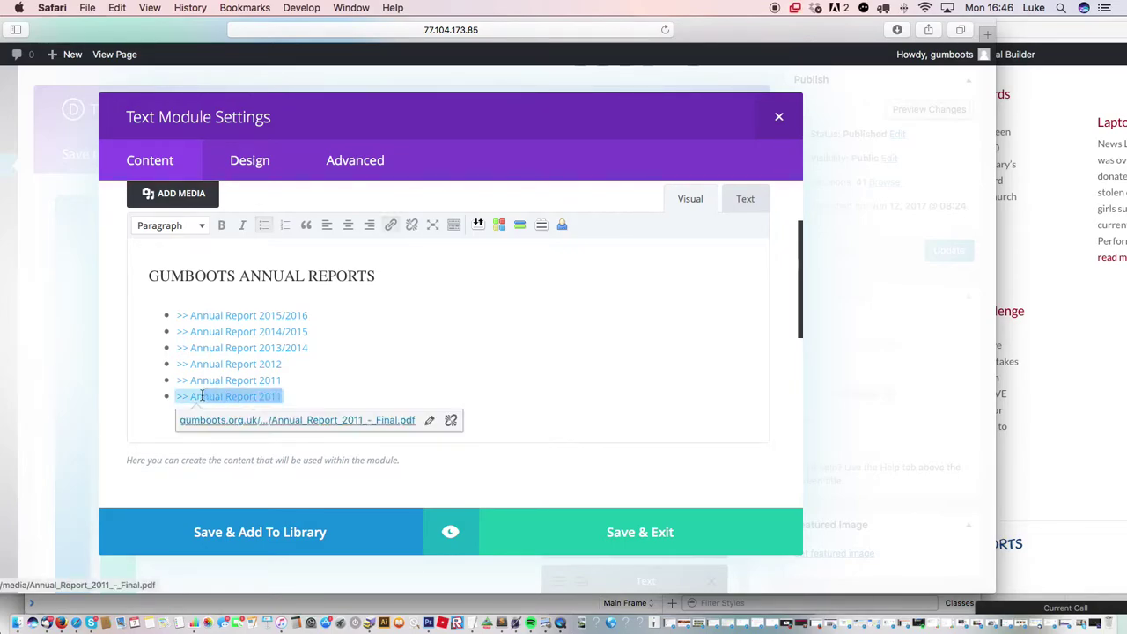
pyautogui.click(429, 420)
pyautogui.click(401, 420)
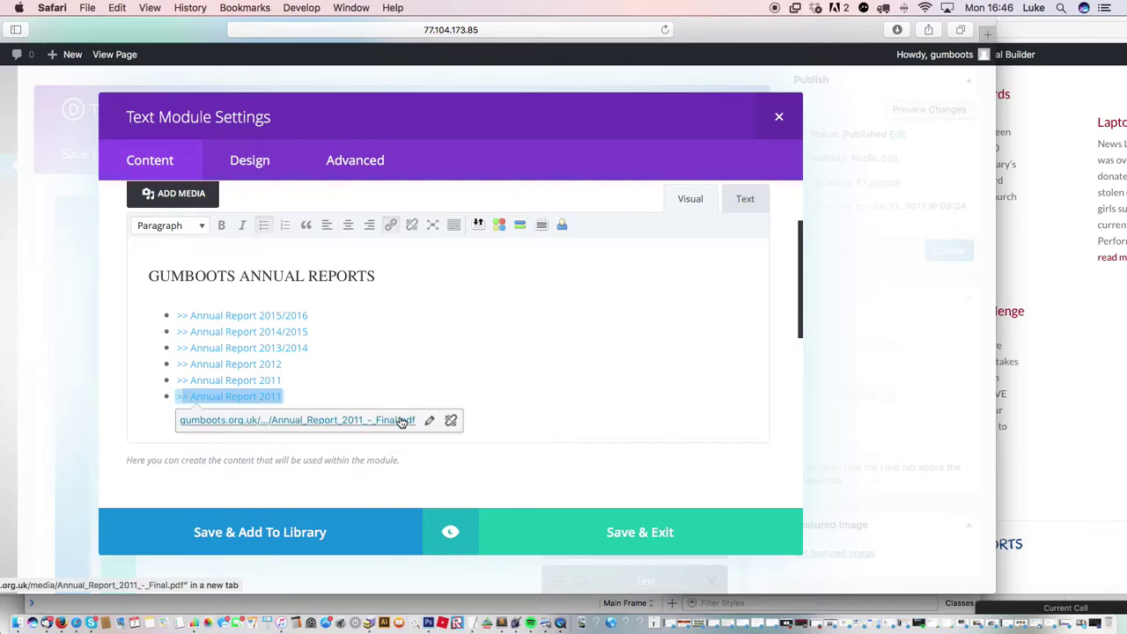
pyautogui.click(428, 419)
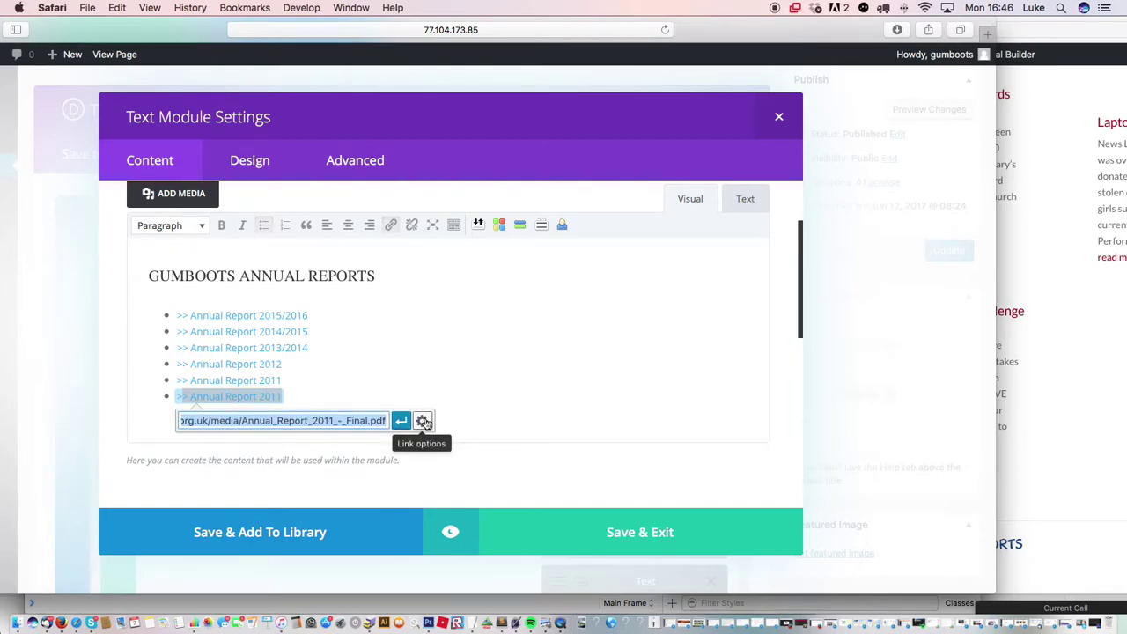
pyautogui.click(422, 421)
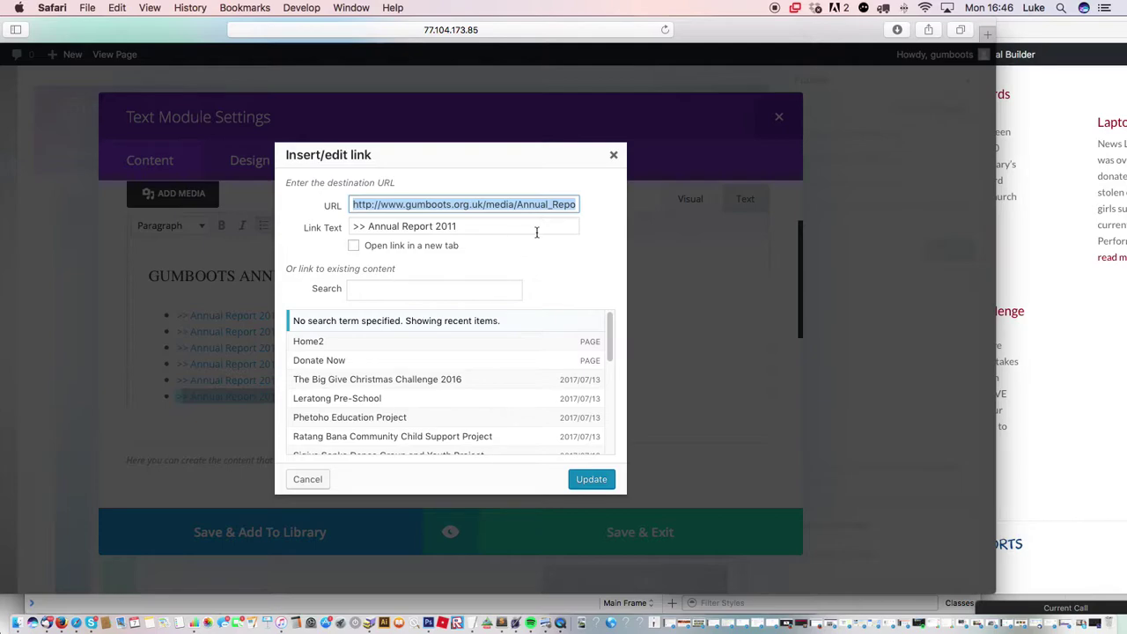
pyautogui.moveTo(527, 208); pyautogui.dragTo(603, 209)
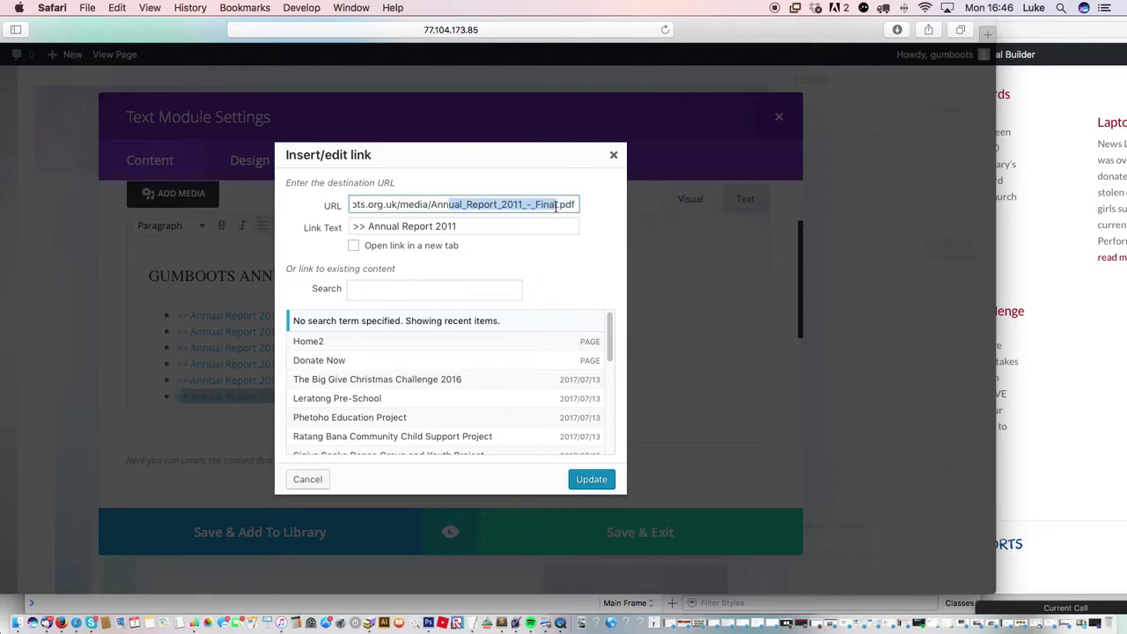
pyautogui.click(574, 204)
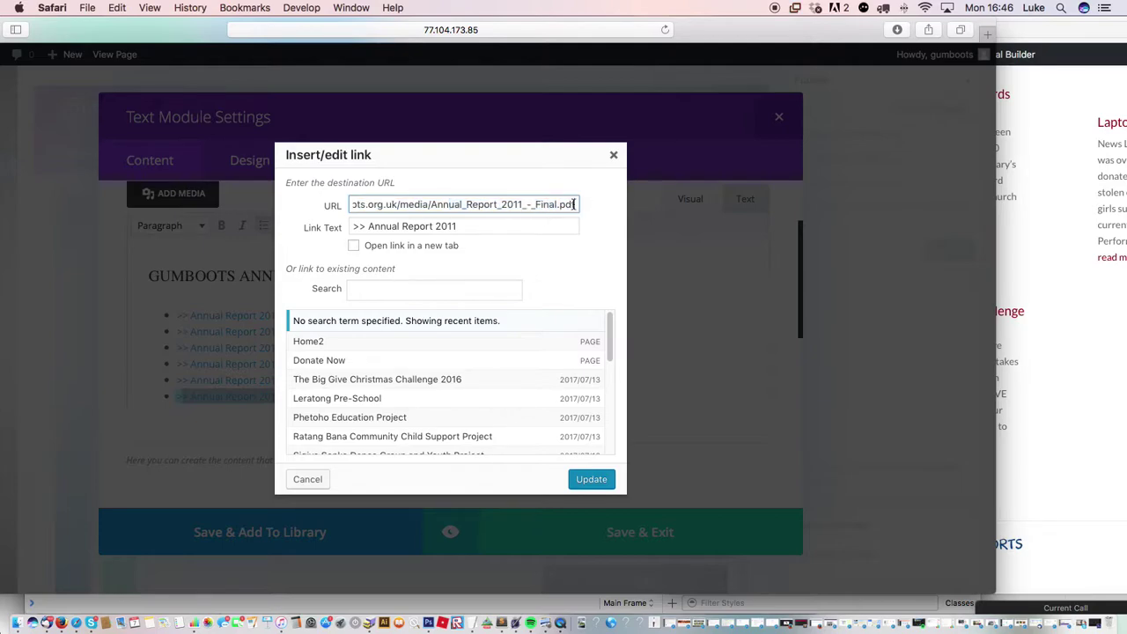
pyautogui.moveTo(545, 204); pyautogui.dragTo(374, 326)
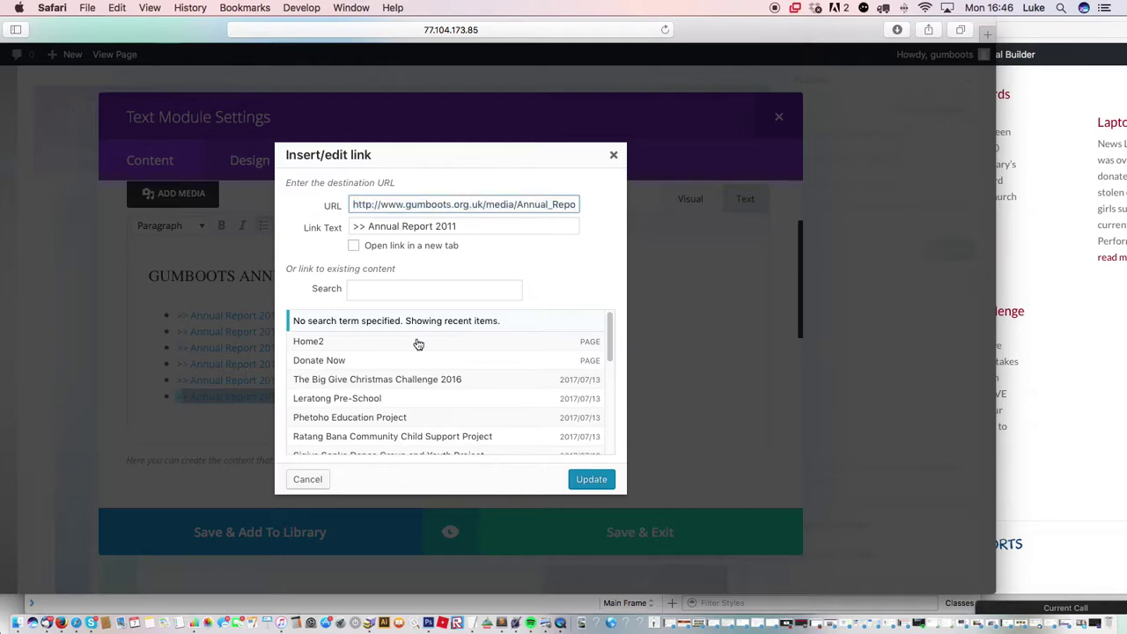
pyautogui.moveTo(604, 360); pyautogui.dragTo(596, 432)
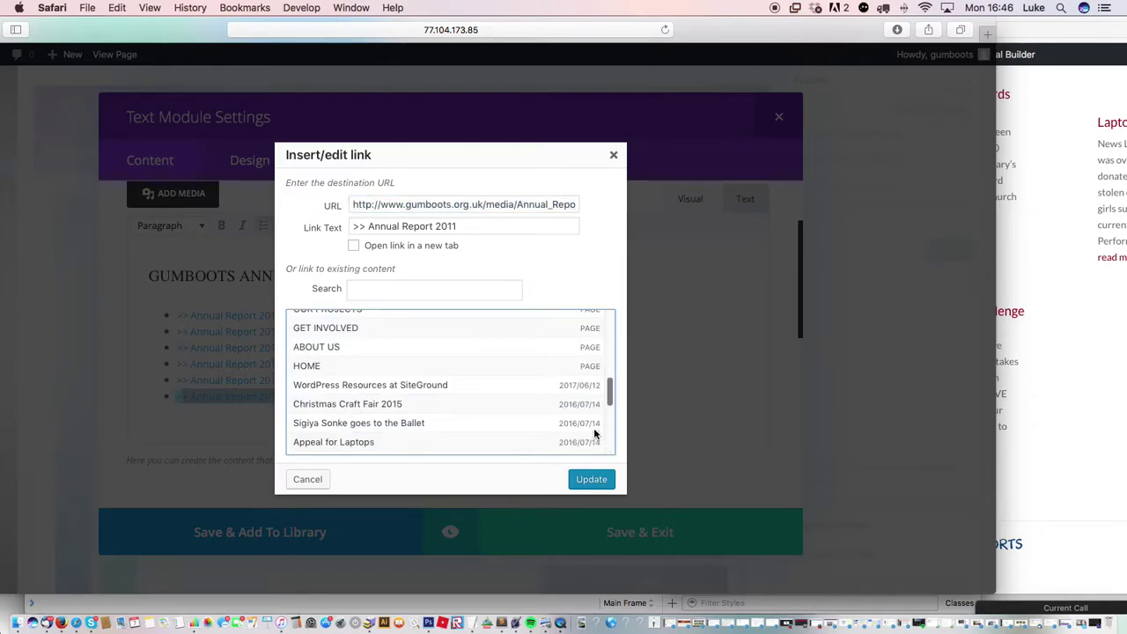
pyautogui.click(613, 155)
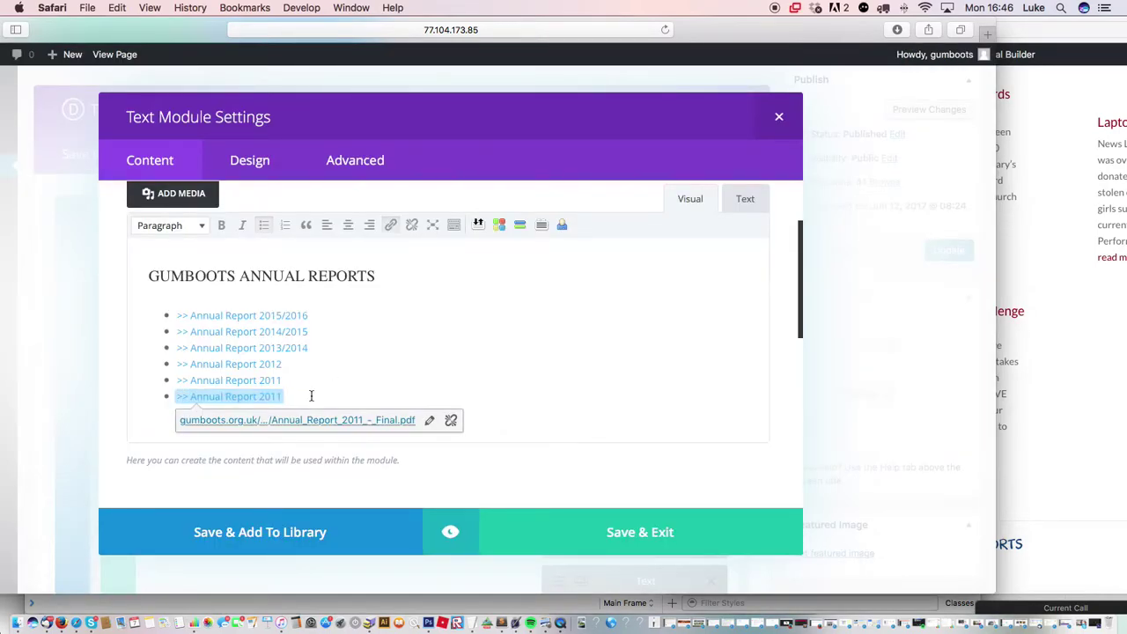
# - Save the annual reports text module and update the HOME page
pyautogui.click(607, 535)
pyautogui.click(946, 254)
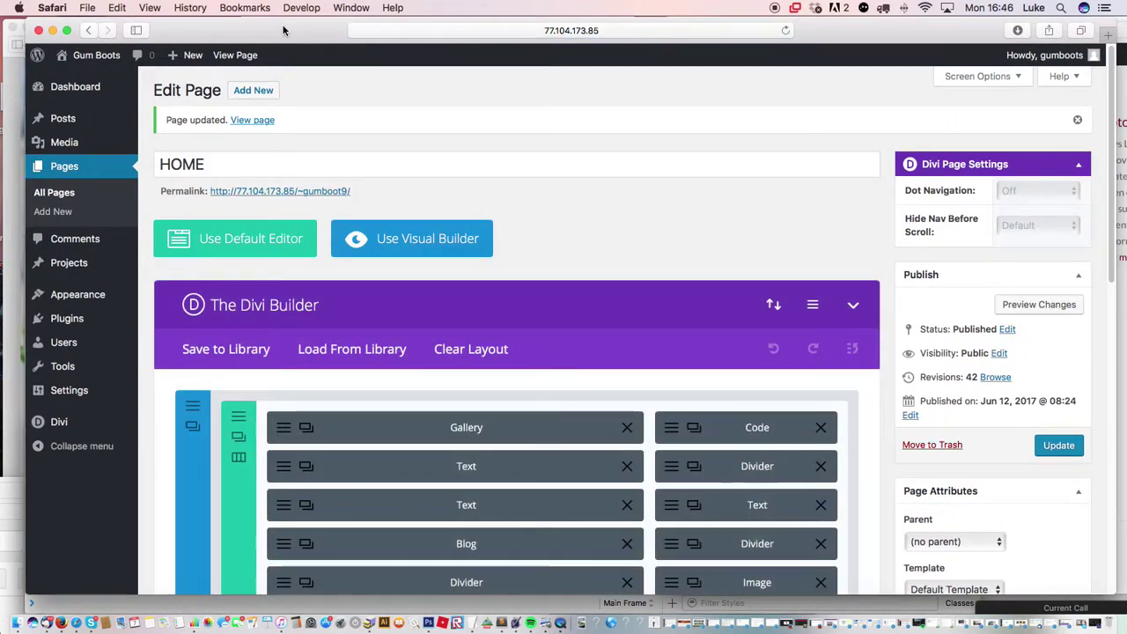
# - Open the page for uploading new media to the Gum Boots site
pyautogui.moveTo(273, 34); pyautogui.dragTo(297, 32)
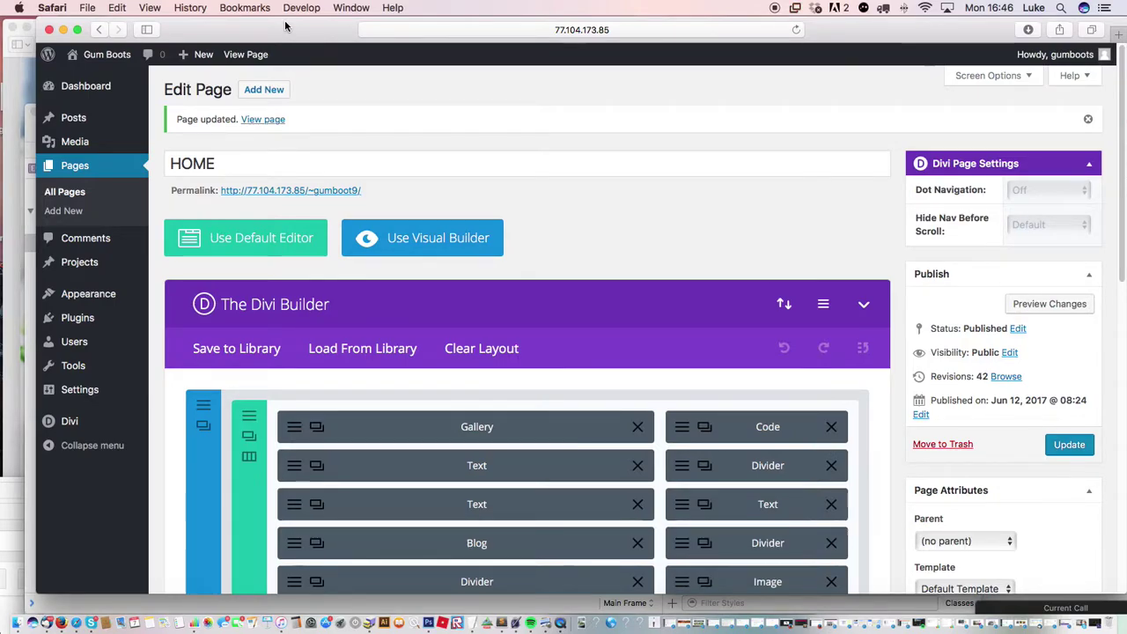
pyautogui.moveTo(106, 147)
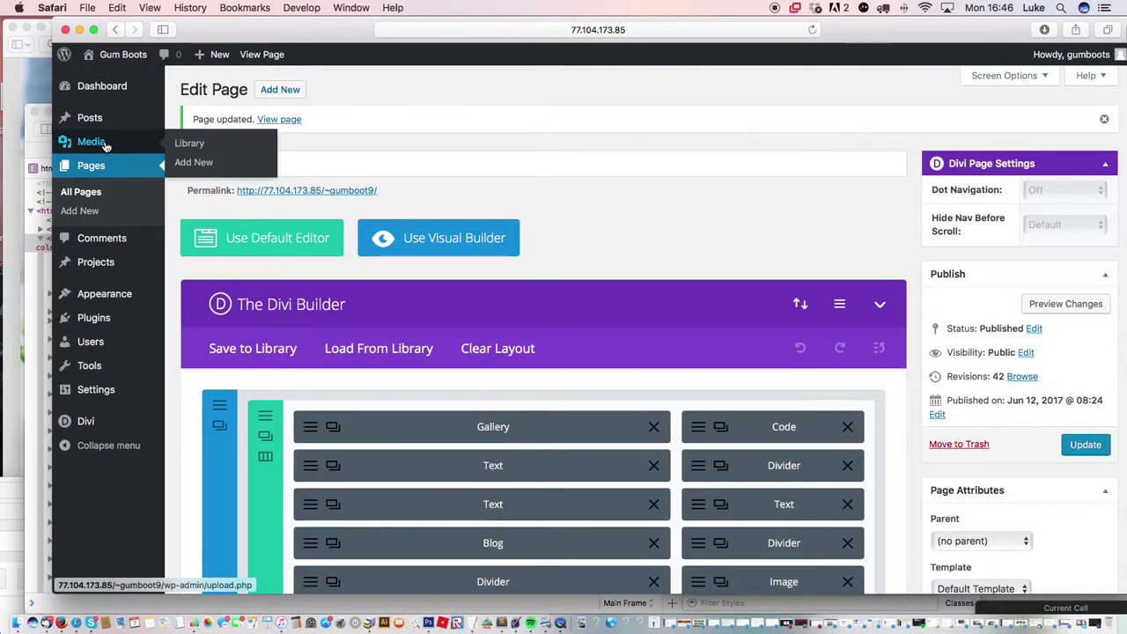
pyautogui.click(205, 165)
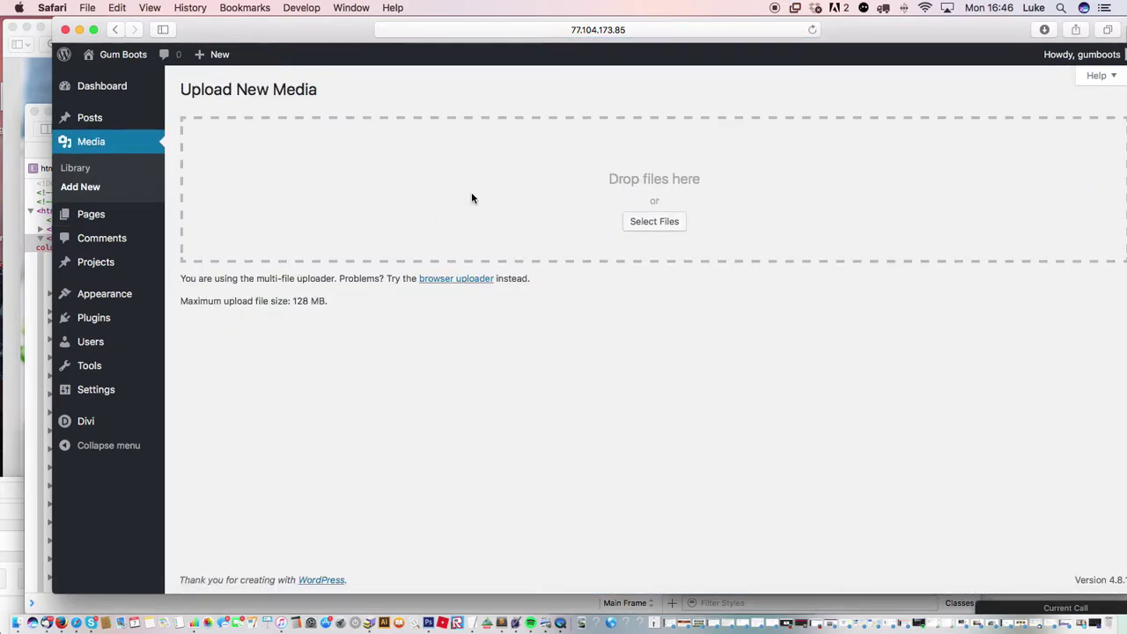
# - Switch to Finder and browse the Desktop folder to select 2small.pdf as the sample file
pyautogui.click(16, 622)
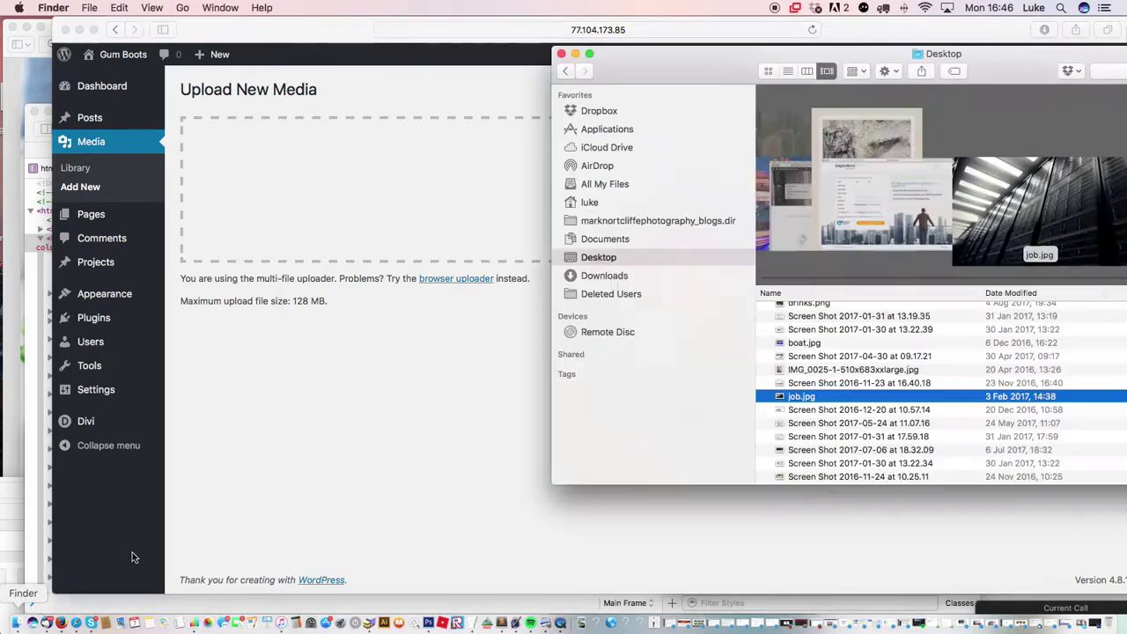
pyautogui.moveTo(714, 54); pyautogui.dragTo(432, 23)
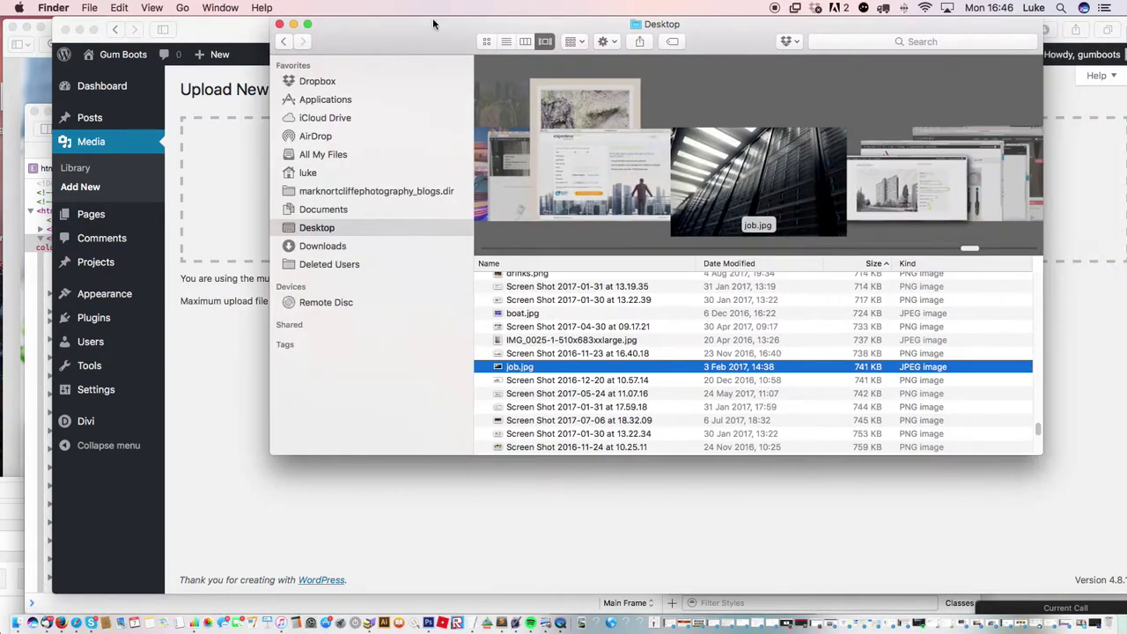
pyautogui.moveTo(1038, 433); pyautogui.dragTo(1036, 452)
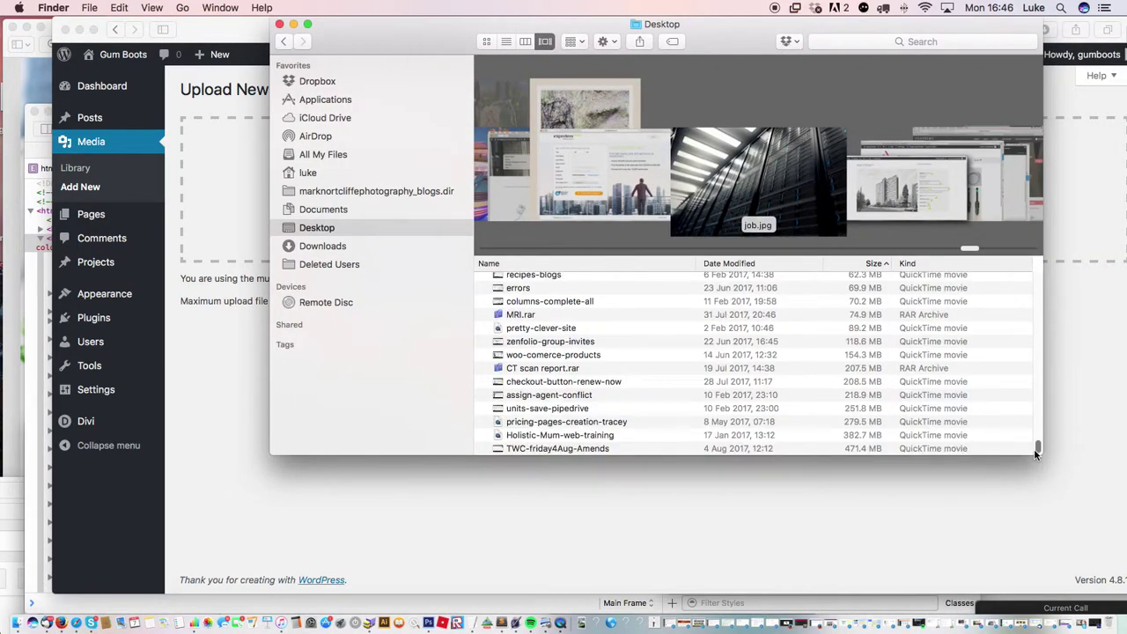
pyautogui.press('Up')
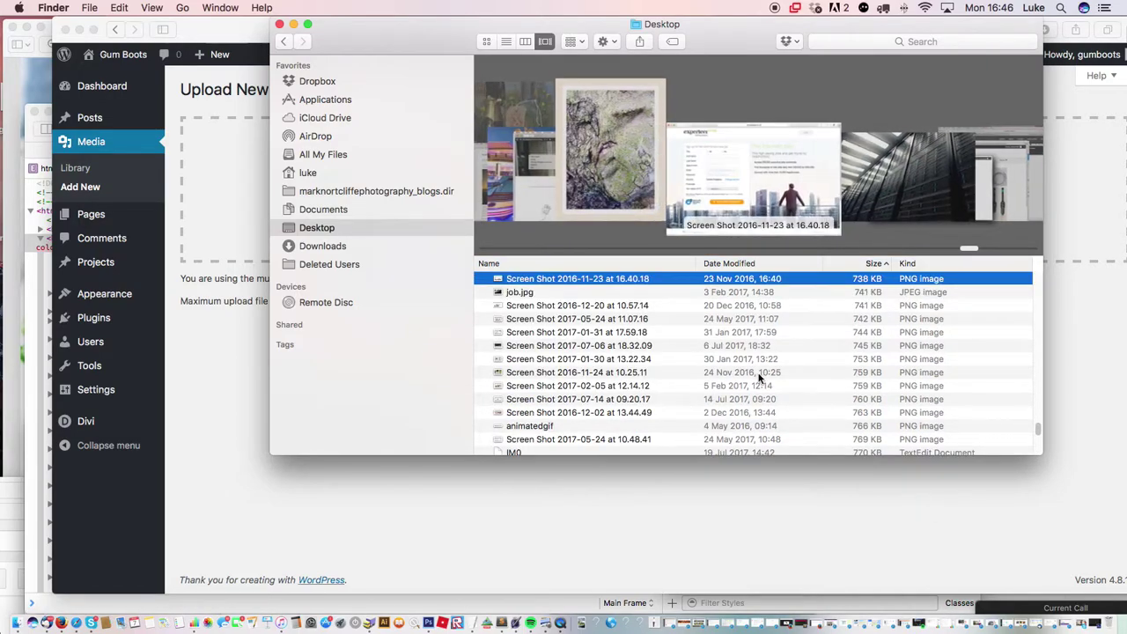
pyautogui.press('Down')
pyautogui.moveTo(1042, 428); pyautogui.dragTo(1035, 455)
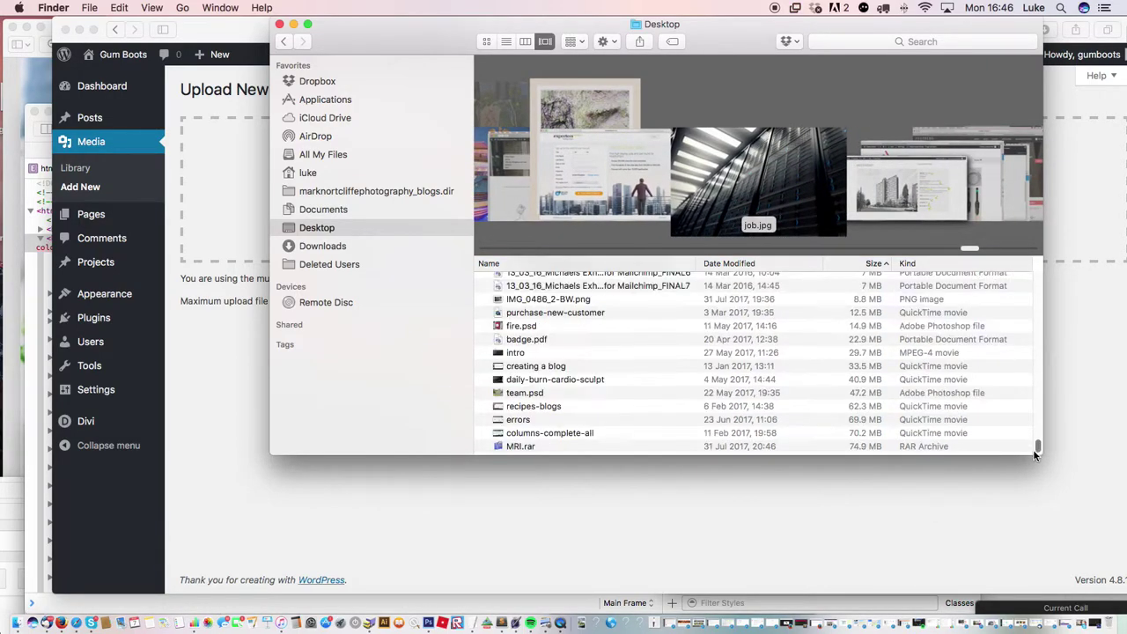
pyautogui.scroll(-5, 1036, 454)
pyautogui.click(675, 341)
pyautogui.press('Up')
pyautogui.press('Up')
pyautogui.press('Up')
pyautogui.press('Up')
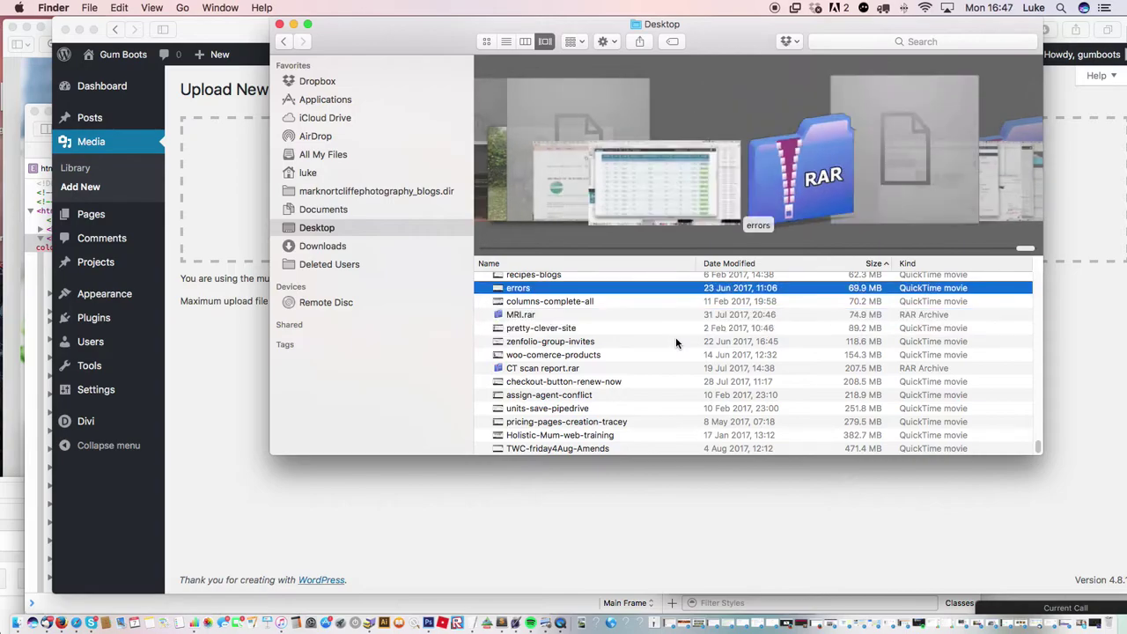
pyautogui.press('Up')
pyautogui.press('Up')
pyautogui.press('Up')
pyautogui.press('Up')
pyautogui.press('Up')
pyautogui.press('Up')
pyautogui.press('Up')
pyautogui.press('Up')
pyautogui.press('Up')
pyautogui.press('Up')
pyautogui.press('Up')
pyautogui.press('Up')
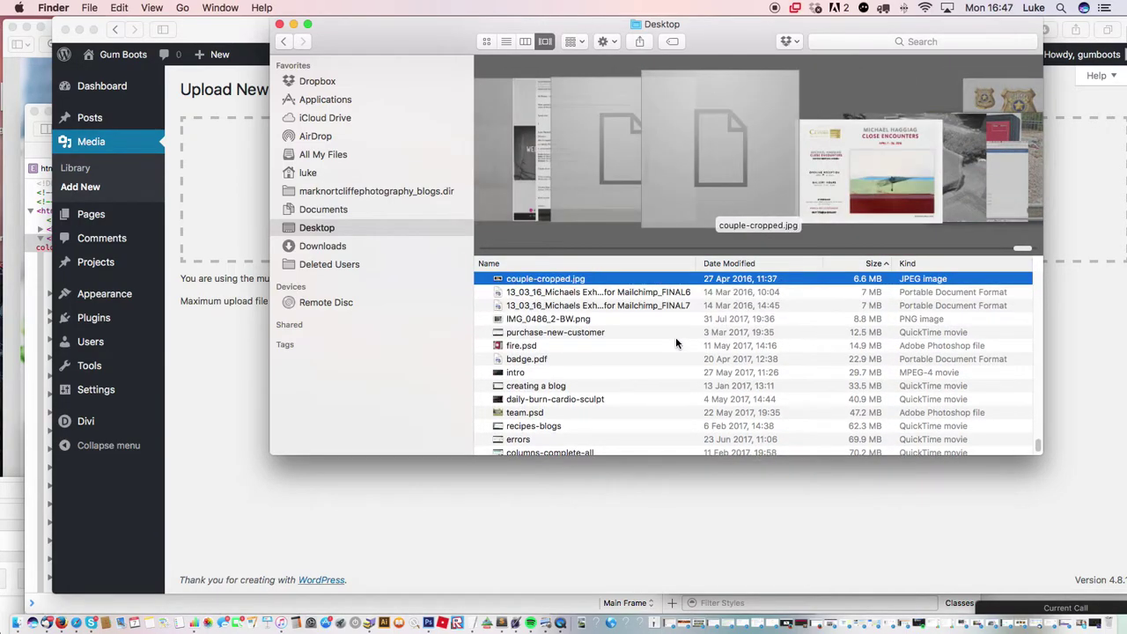
pyautogui.press('Up')
pyautogui.press('Up')
pyautogui.click(655, 321)
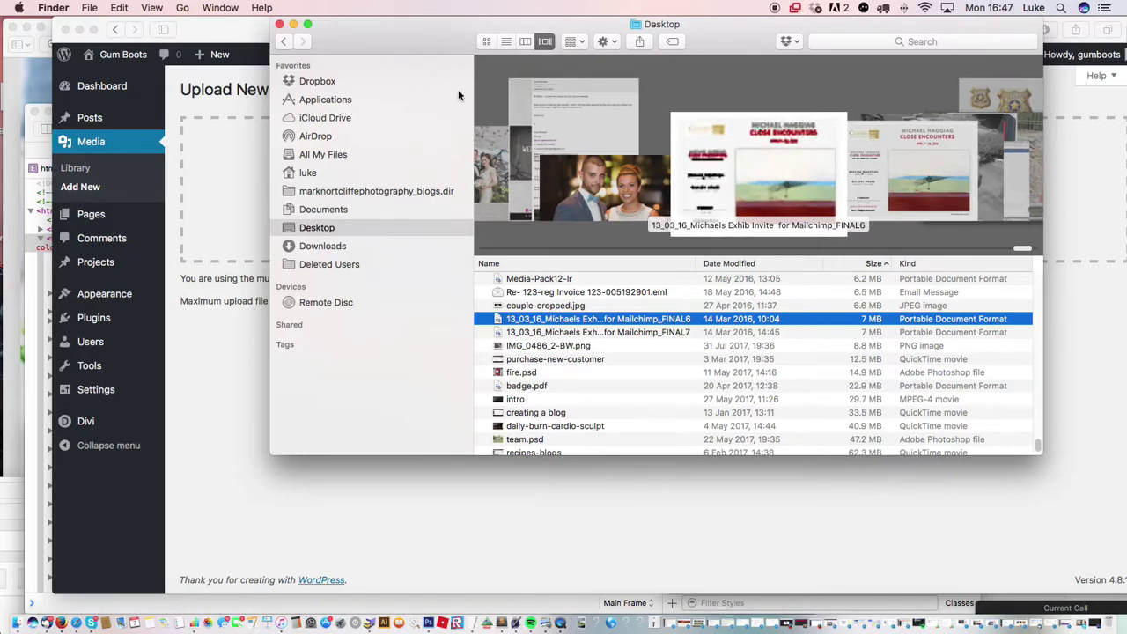
pyautogui.press('Up')
pyautogui.press('Up')
pyautogui.press('Up')
pyautogui.press('Up')
pyautogui.press('Up')
pyautogui.press('Up')
pyautogui.press('Up')
pyautogui.press('Up')
pyautogui.press('Up')
pyautogui.press('Up')
pyautogui.press('Up')
pyautogui.press('Up')
pyautogui.press('Up')
pyautogui.press('Up')
pyautogui.press('Up')
pyautogui.press('Up')
pyautogui.press('Up')
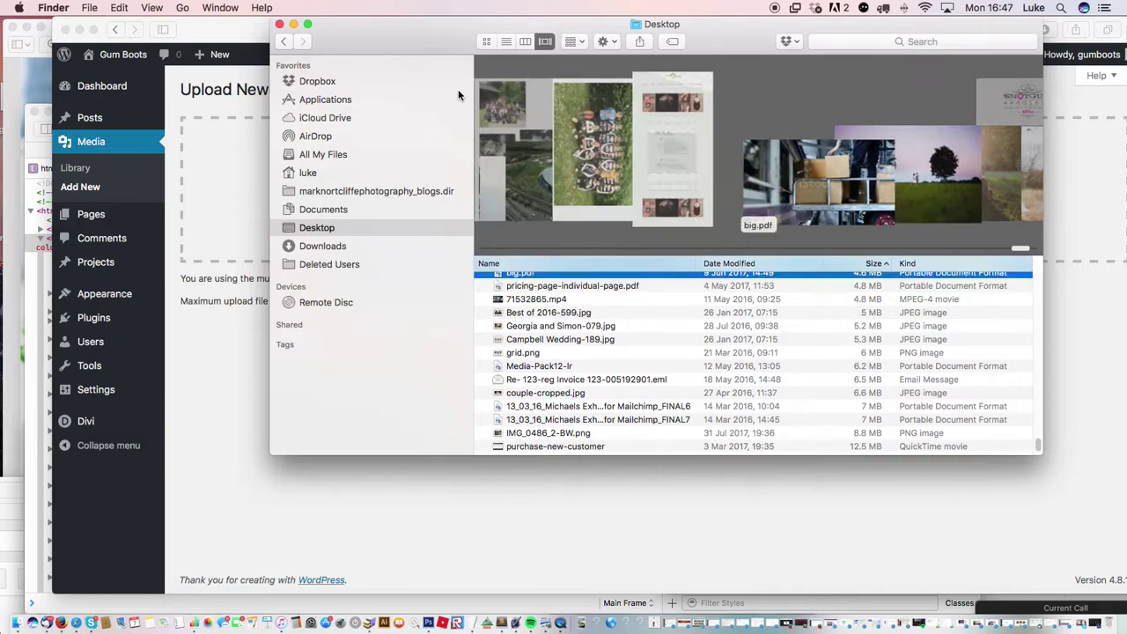
pyautogui.press('Up')
pyautogui.press('Up')
pyautogui.press('Up')
pyautogui.press('Up')
pyautogui.press('Up')
pyautogui.press('Up')
pyautogui.press('Up')
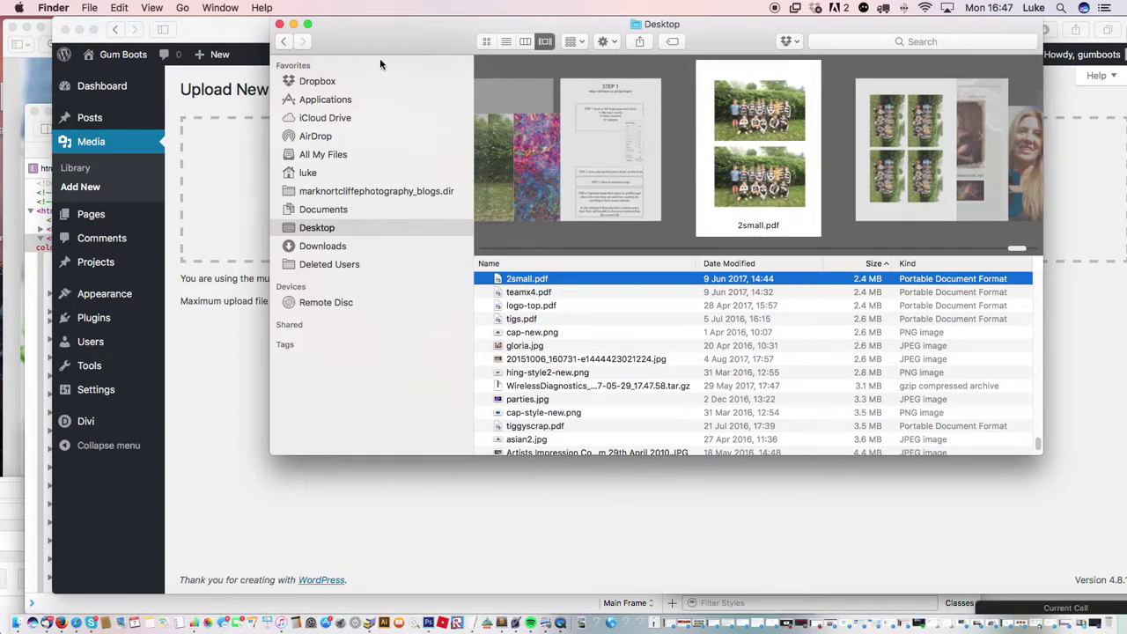
# - Upload 2small.pdf from the Finder window to the WordPress media library
pyautogui.moveTo(380, 51); pyautogui.dragTo(807, 92)
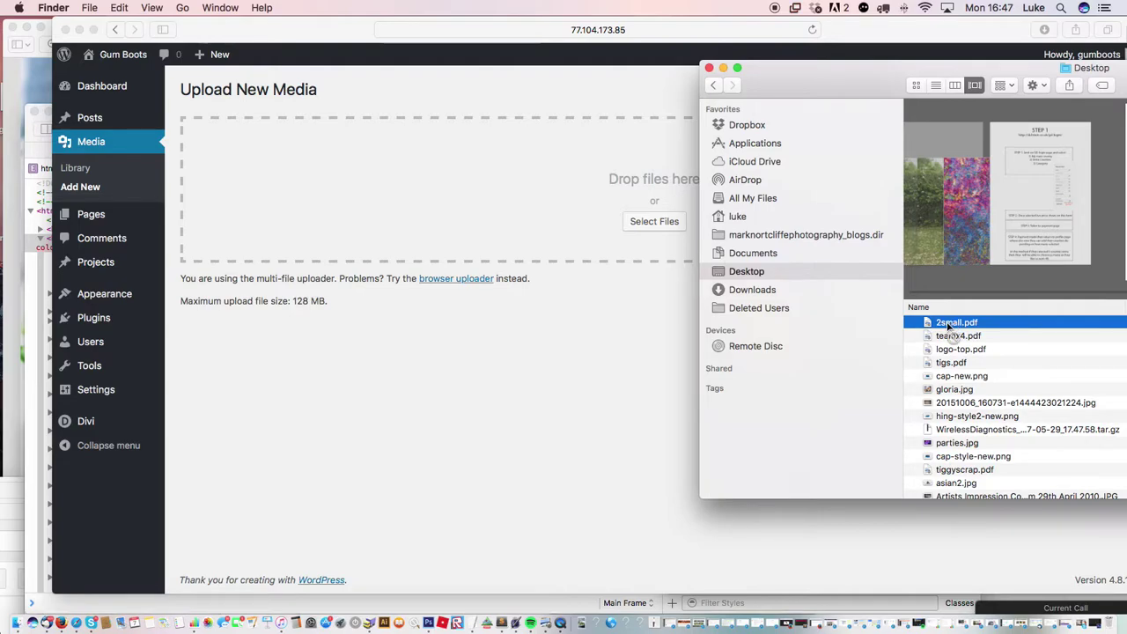
pyautogui.moveTo(948, 326); pyautogui.dragTo(463, 148)
pyautogui.moveTo(582, 227); pyautogui.dragTo(454, 196)
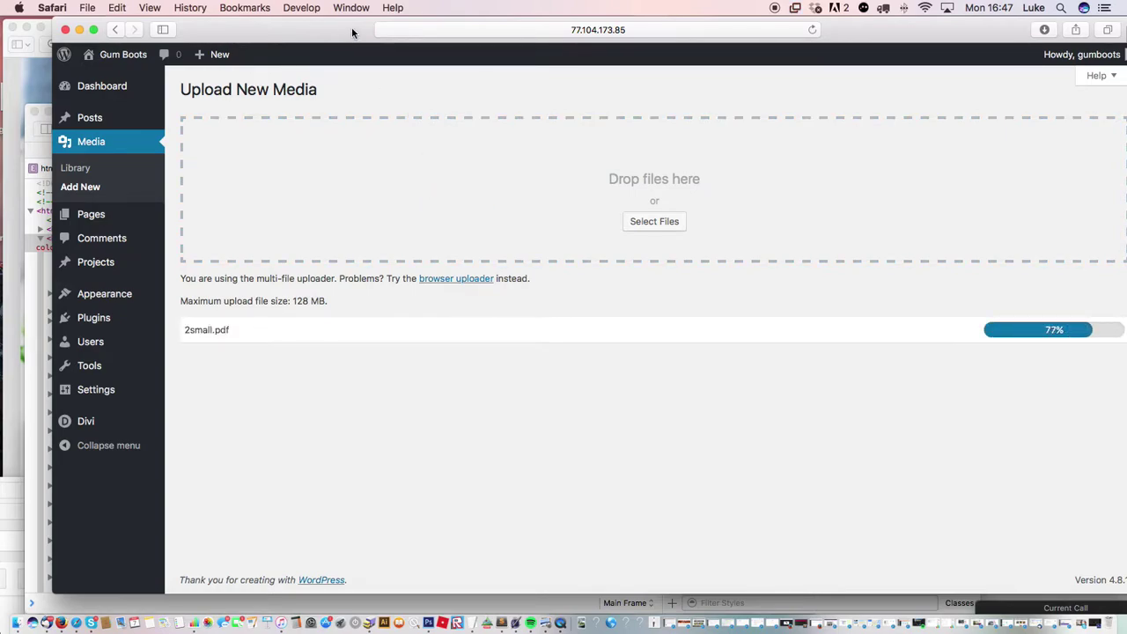
pyautogui.moveTo(357, 39); pyautogui.dragTo(323, 39)
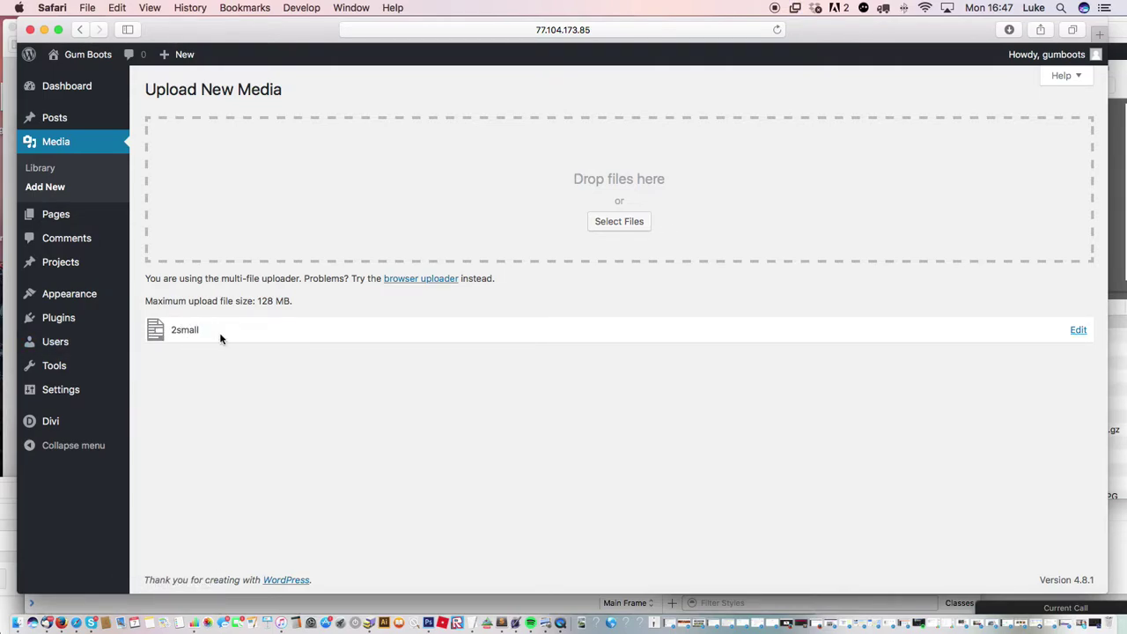
# - Open the uploaded 2small file for editing and copy its full File URL
pyautogui.click(1078, 331)
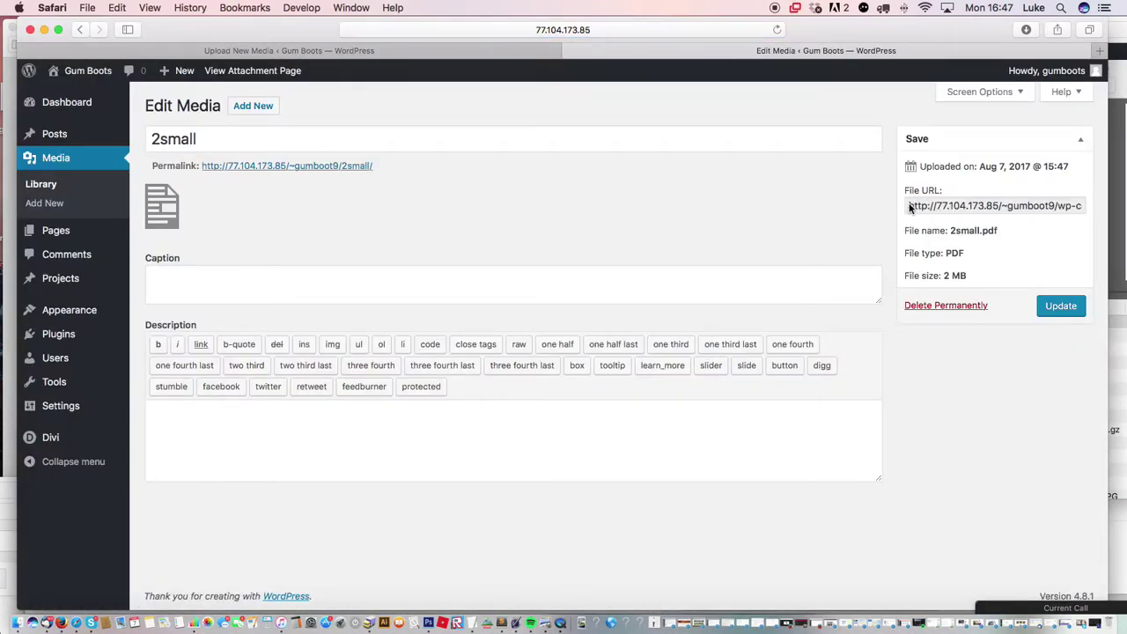
pyautogui.moveTo(909, 207); pyautogui.dragTo(1105, 209)
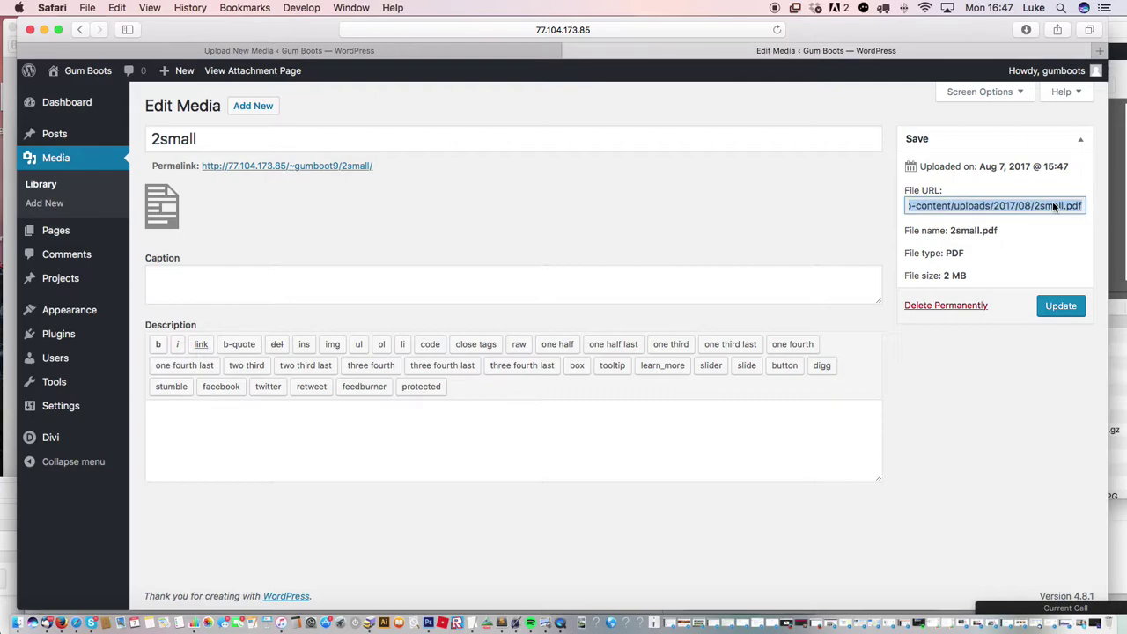
pyautogui.click(1082, 208)
pyautogui.moveTo(1070, 205); pyautogui.dragTo(896, 205)
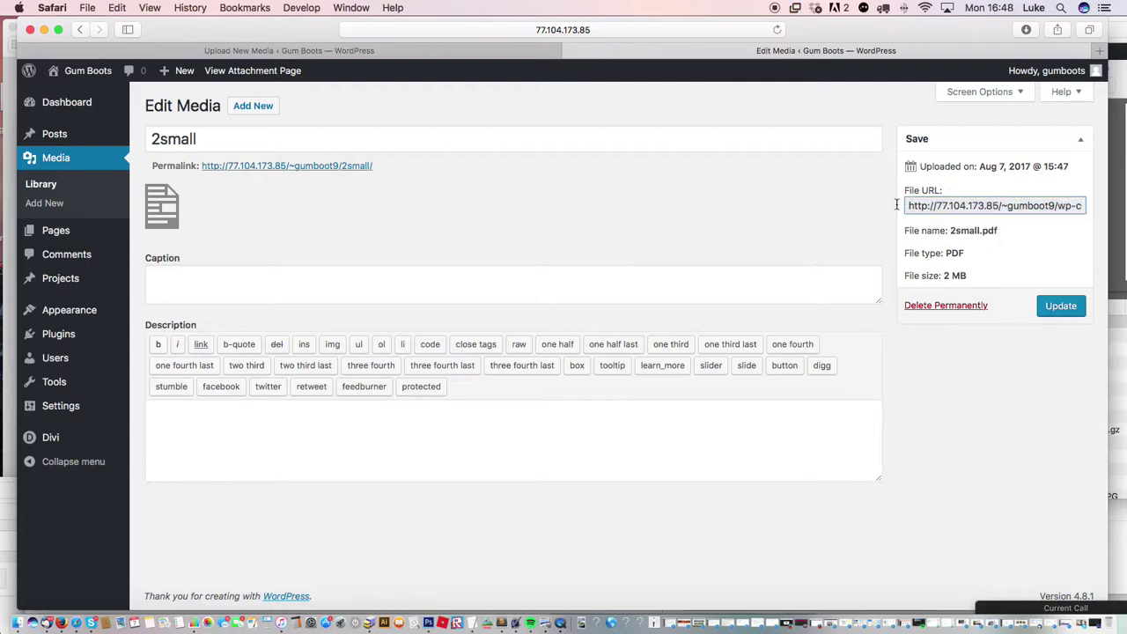
pyautogui.click(909, 205)
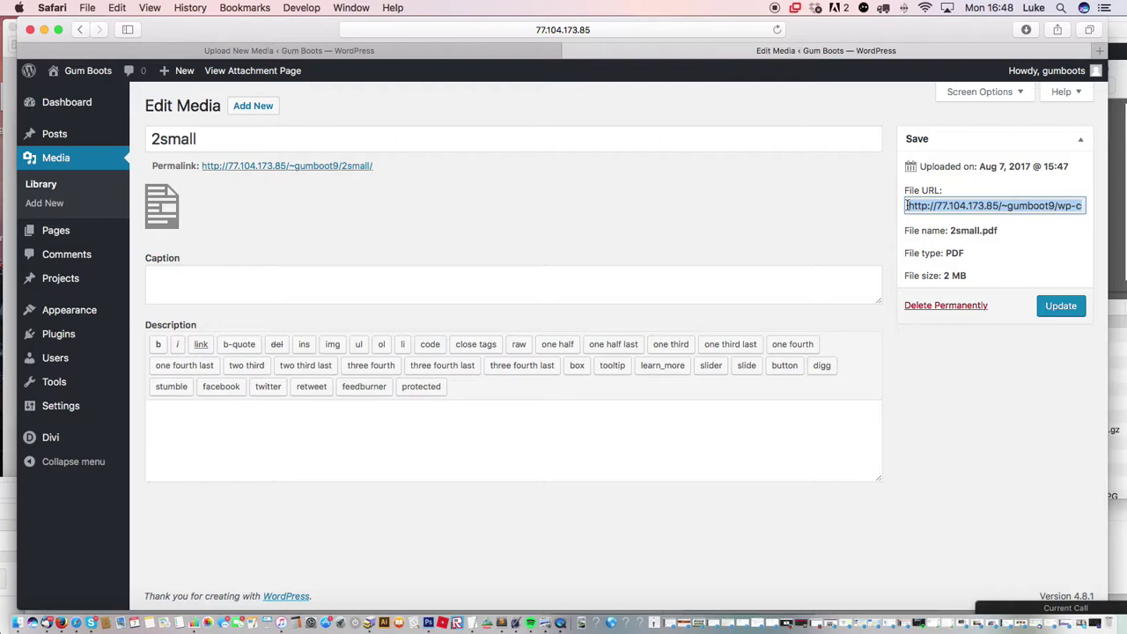
pyautogui.rightClick(924, 207)
pyautogui.click(924, 208)
pyautogui.rightClick(924, 208)
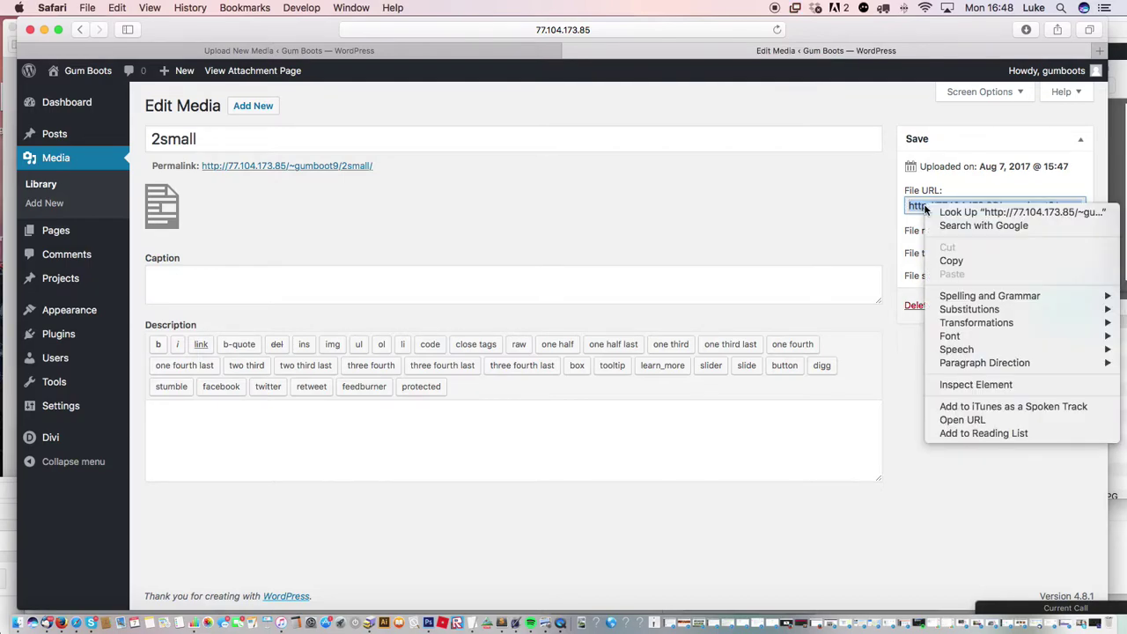
pyautogui.click(951, 261)
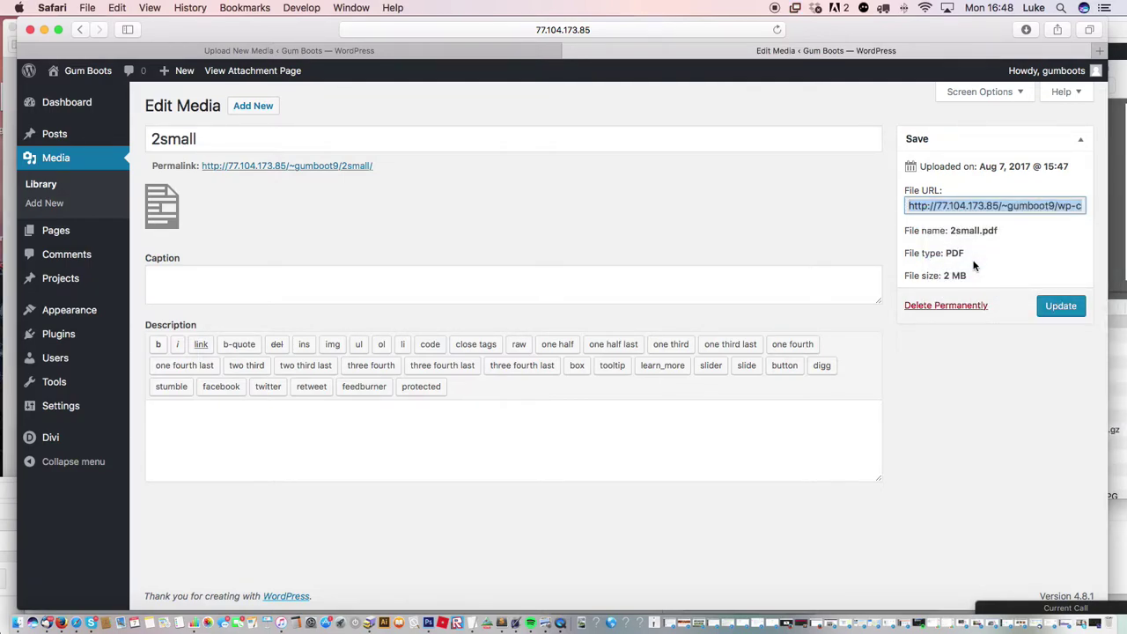
# - Return to the HOME page editor and open the settings of the Gumboots Annual Reports text module
pyautogui.moveTo(279, 24); pyautogui.dragTo(411, 24)
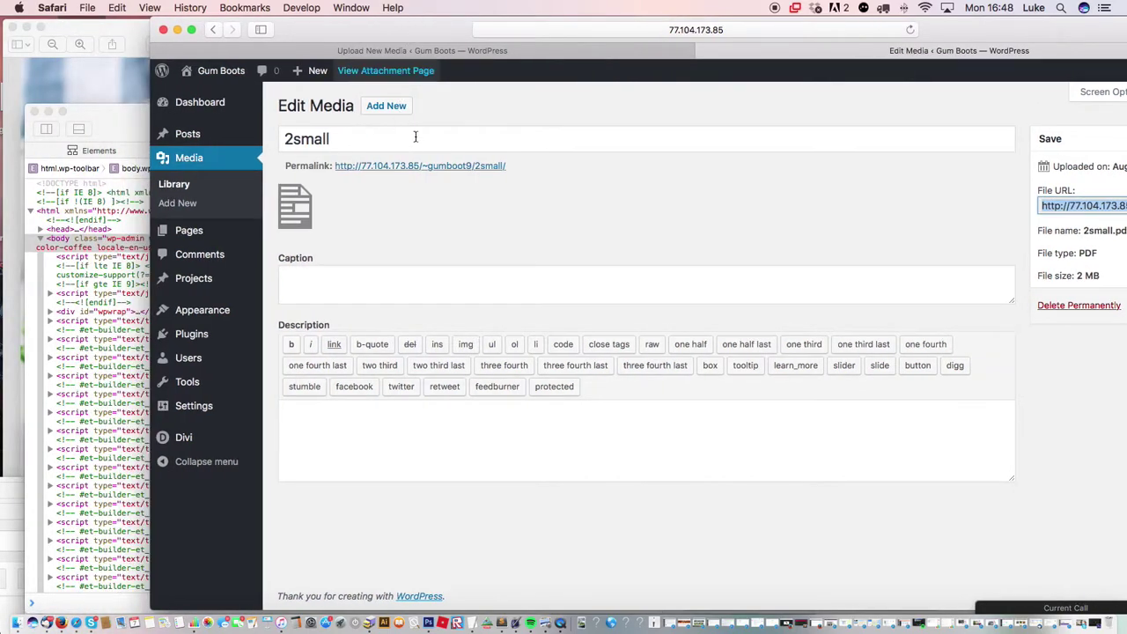
pyautogui.click(350, 53)
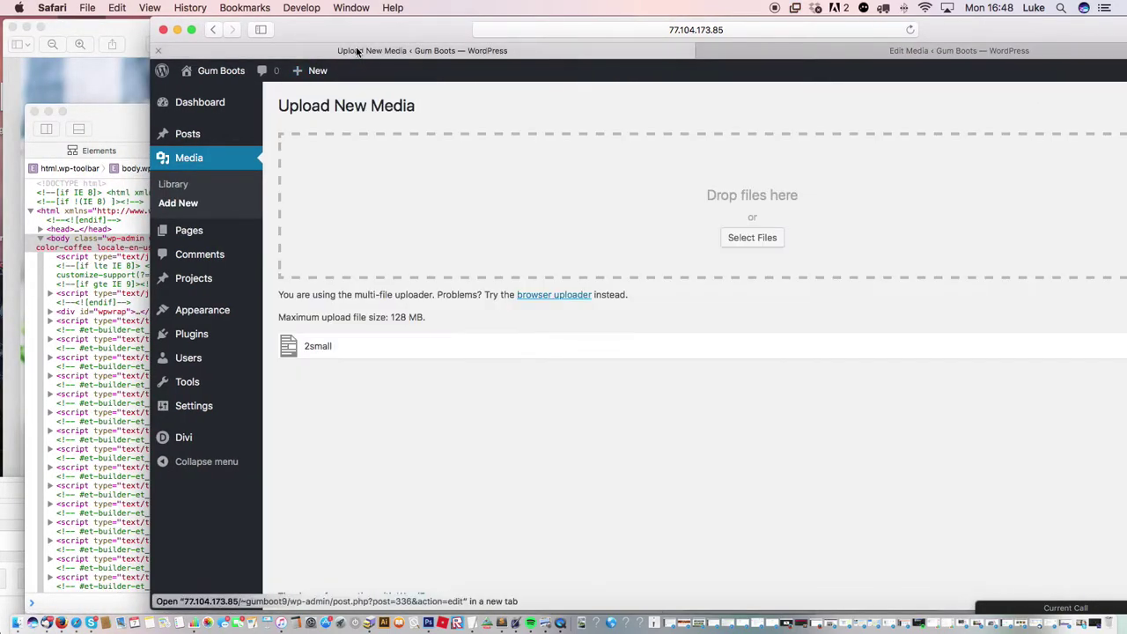
pyautogui.click(212, 30)
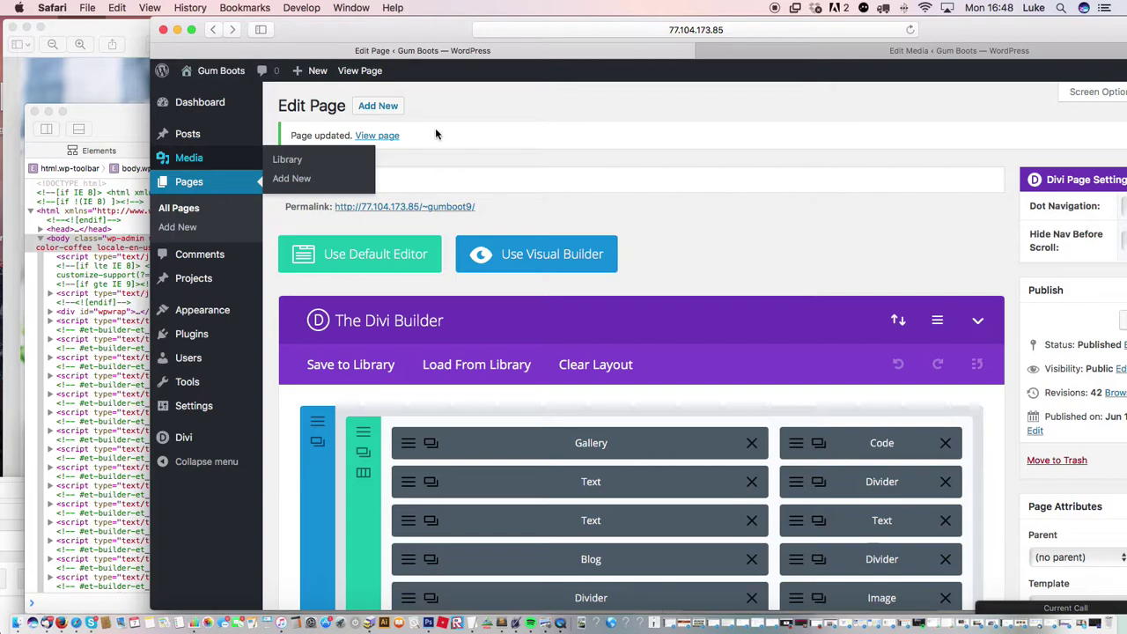
pyautogui.scroll(-3, 440, 132)
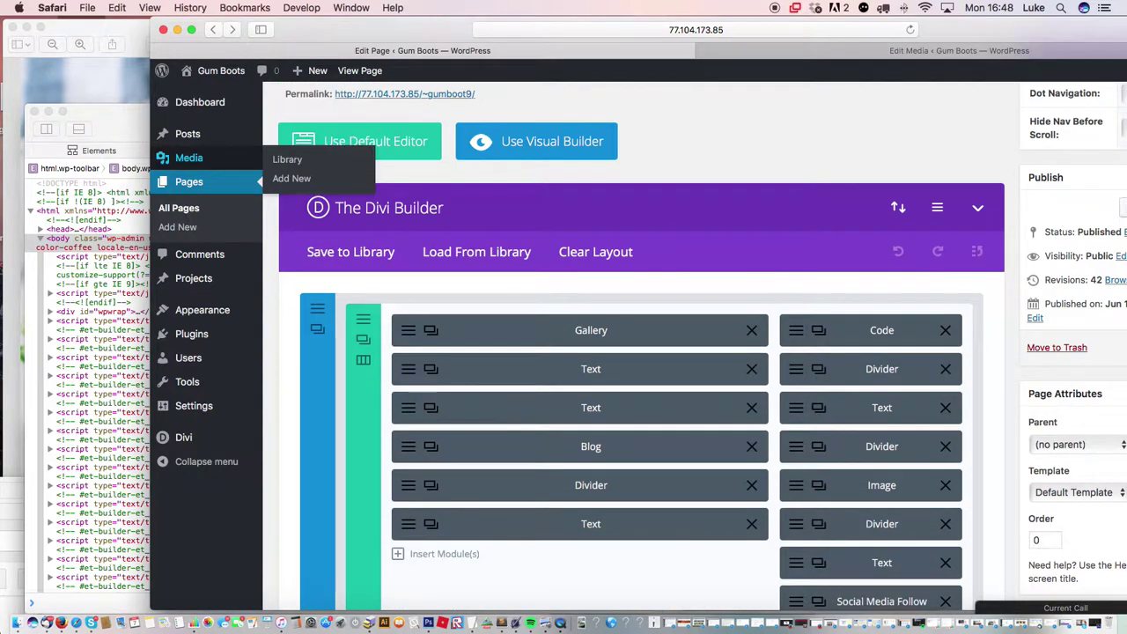
pyautogui.scroll(-3, 294, 382)
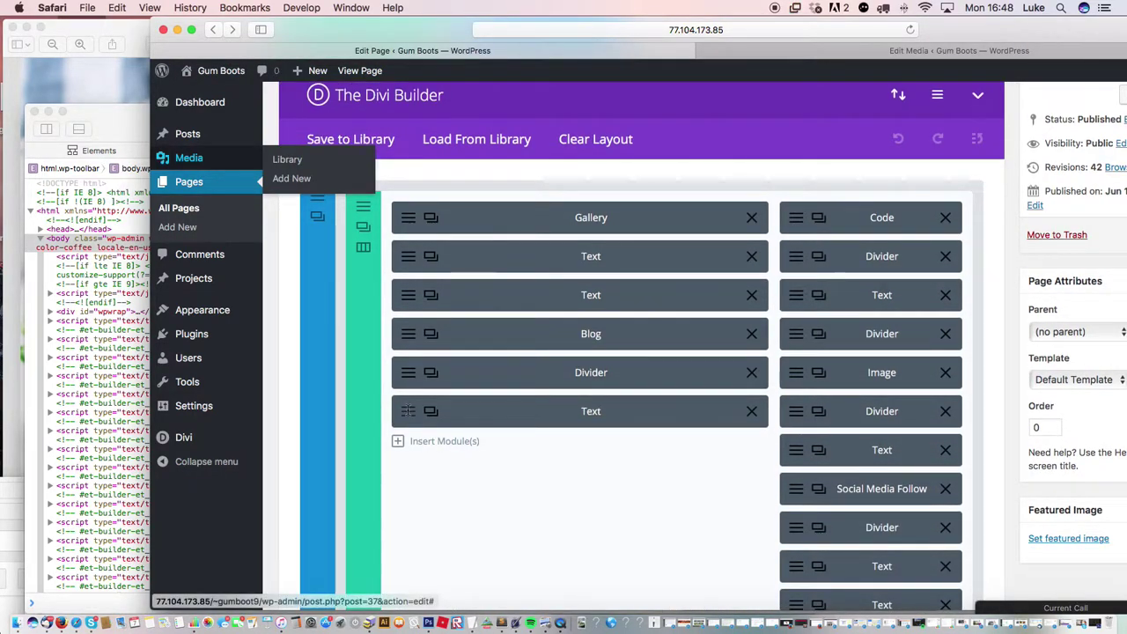
pyautogui.click(408, 411)
pyautogui.moveTo(352, 34); pyautogui.dragTo(209, 7)
pyautogui.scroll(-3, 576, 467)
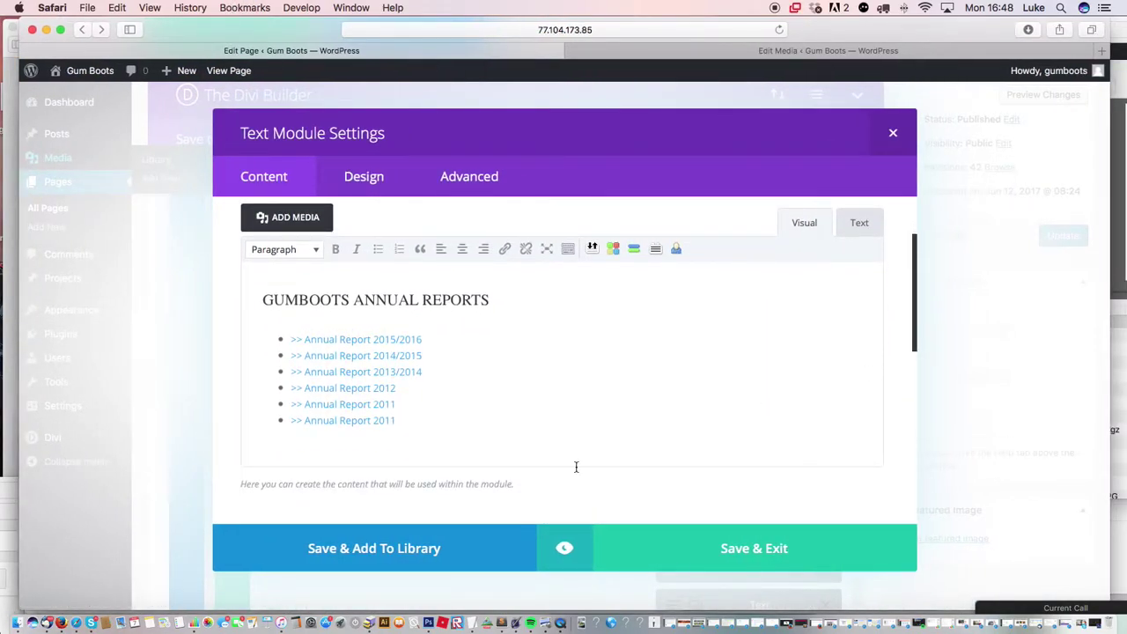
# - Replace the URL of the last Annual Report 2011 link in the list with the copied 2small.pdf file URL
pyautogui.moveTo(398, 421); pyautogui.dragTo(302, 420)
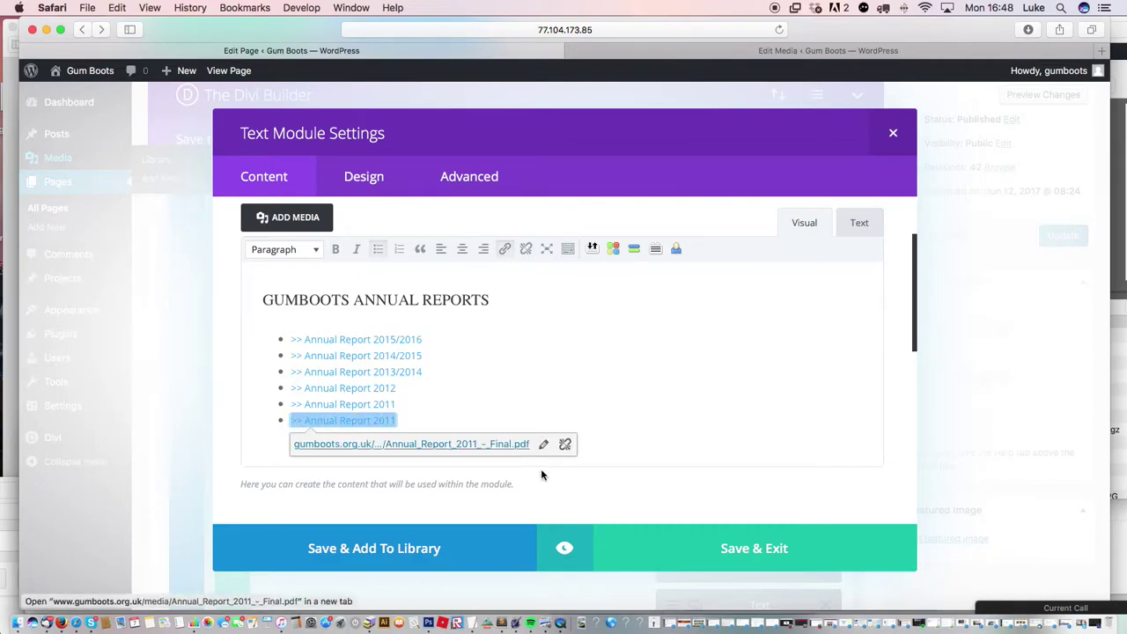
pyautogui.click(543, 444)
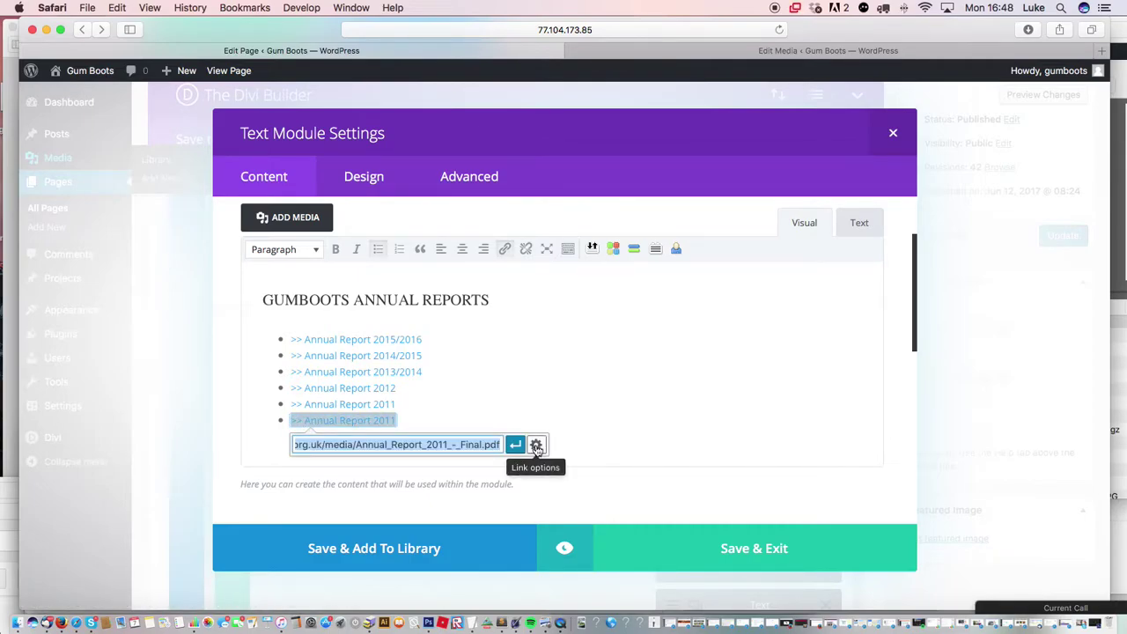
pyautogui.click(536, 446)
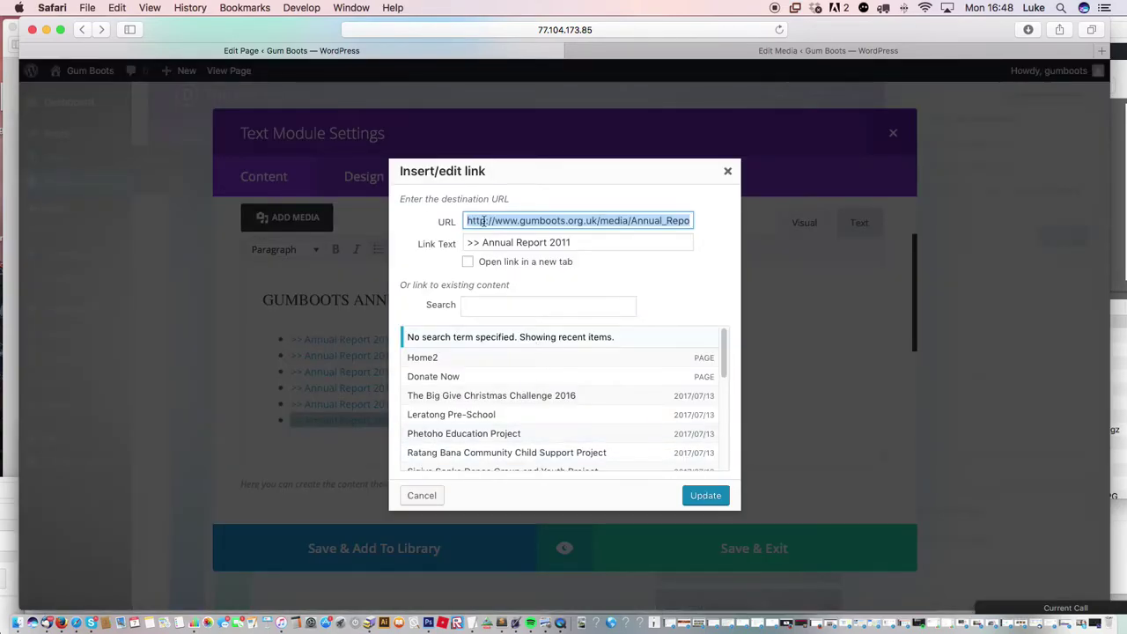
pyautogui.click(468, 221)
pyautogui.moveTo(467, 221); pyautogui.dragTo(716, 221)
pyautogui.press('BackSpace')
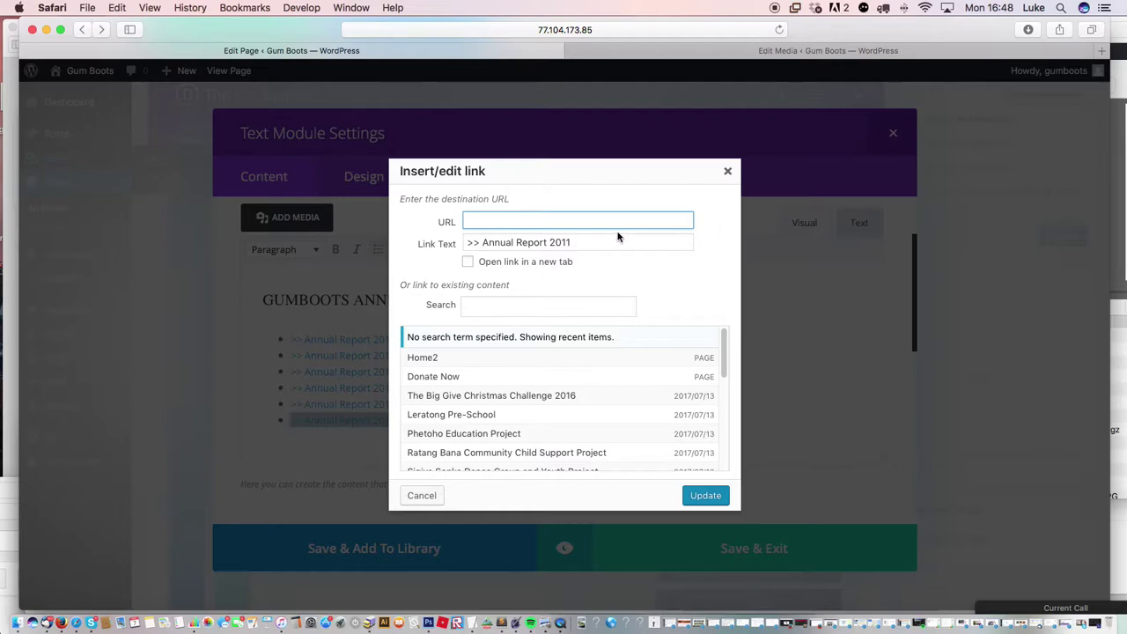
pyautogui.press('super+v')
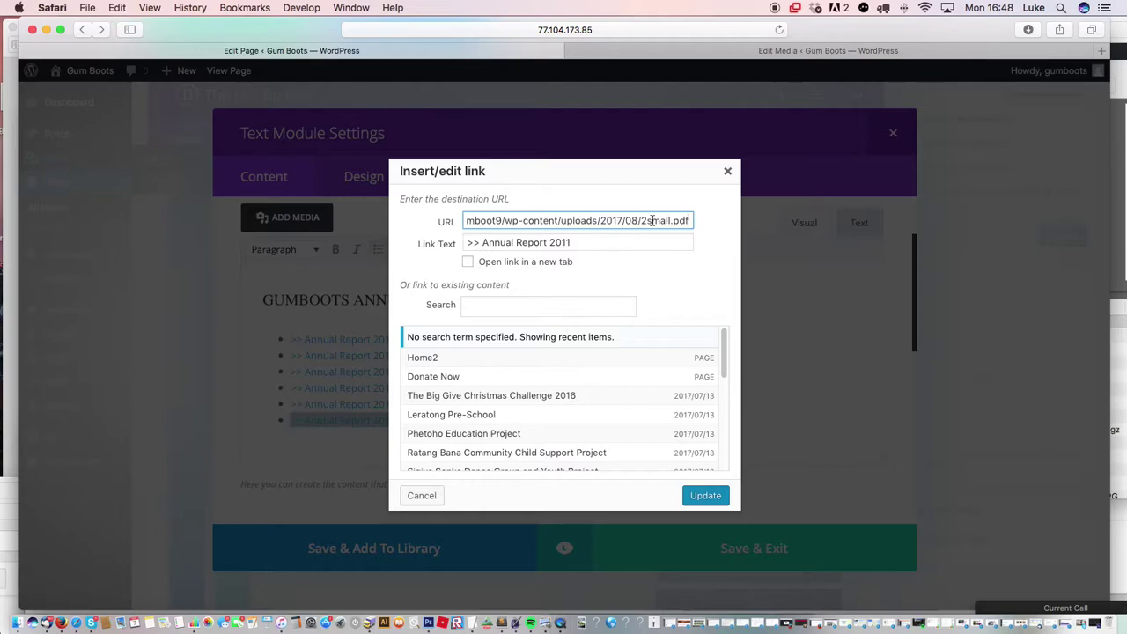
pyautogui.moveTo(545, 220); pyautogui.dragTo(428, 206)
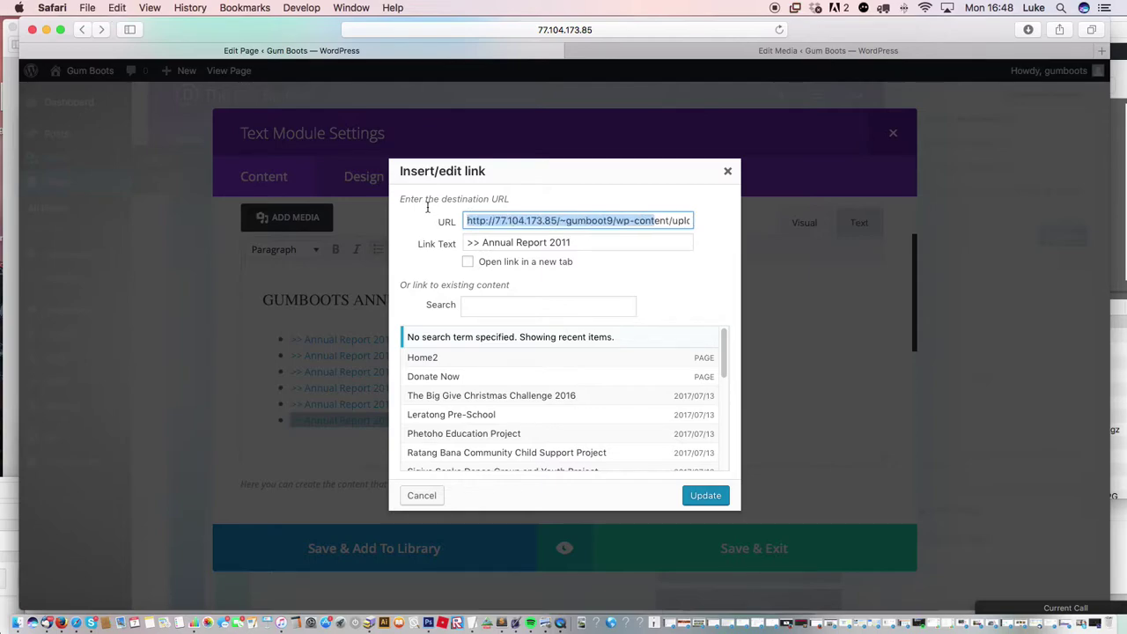
pyautogui.click(532, 220)
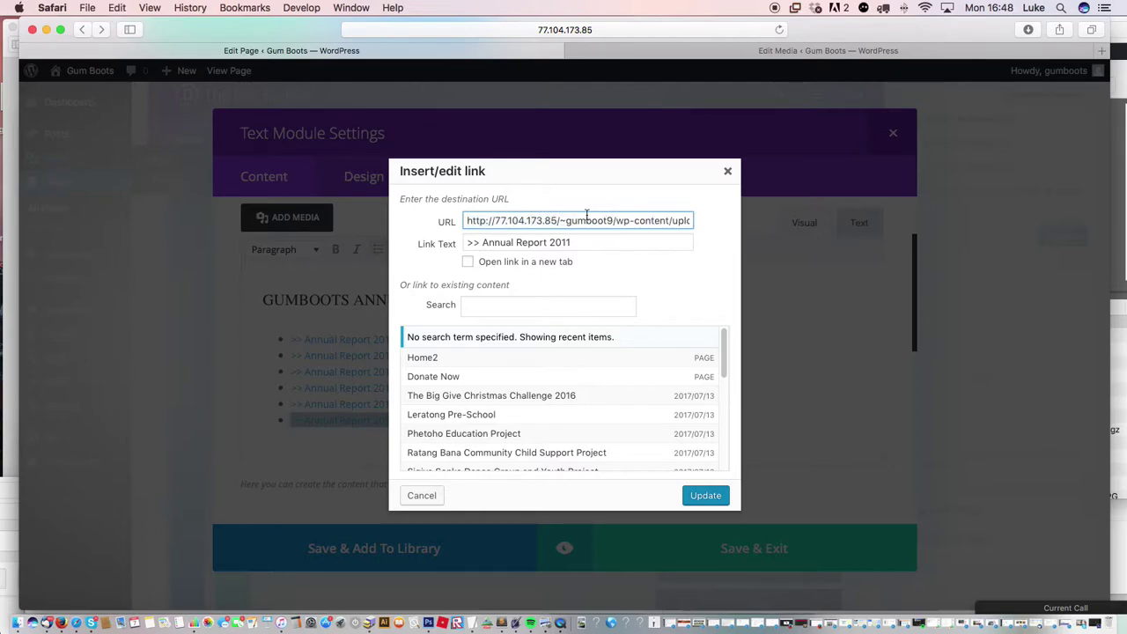
pyautogui.moveTo(466, 220); pyautogui.dragTo(657, 224)
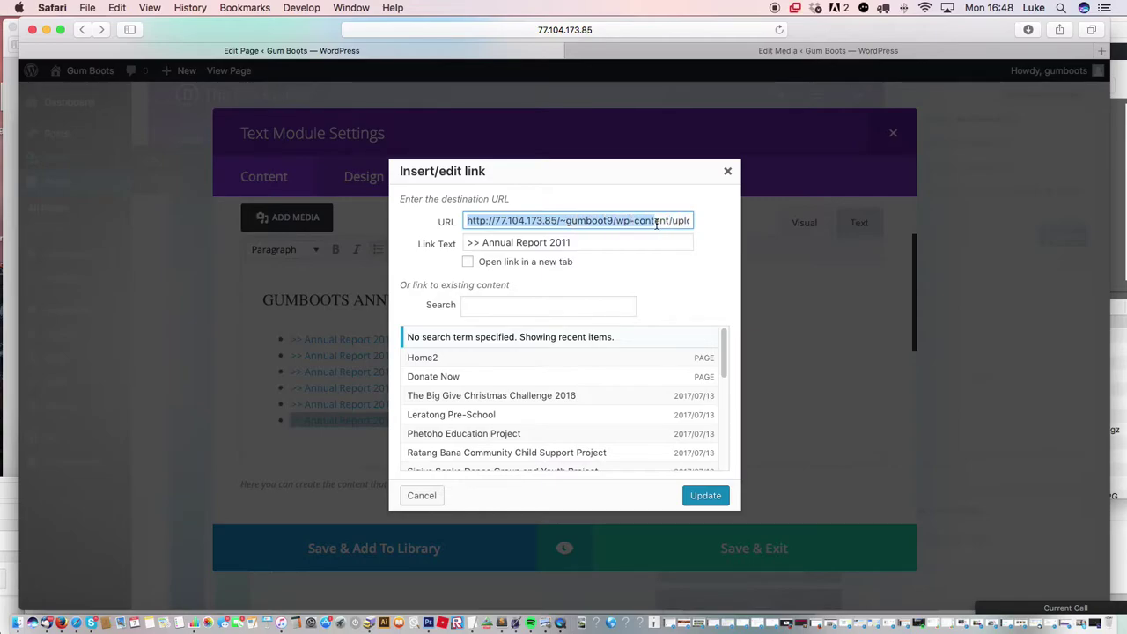
# - Set the link text to ">> Annual Report 2017" with opening in a new tab, and save the module and page
pyautogui.click(572, 242)
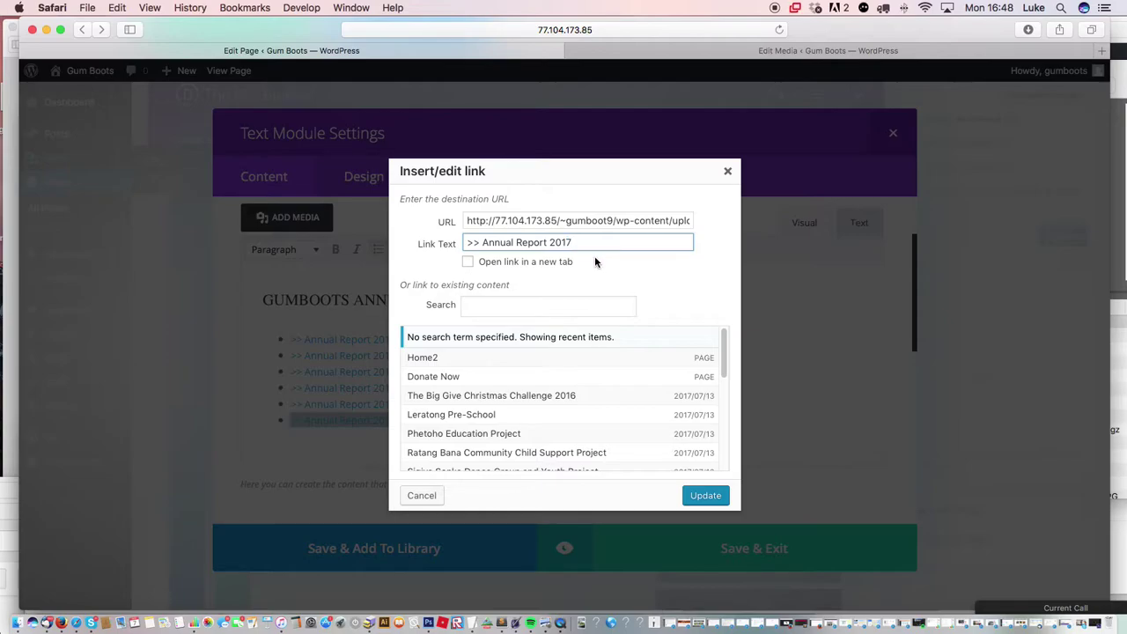
pyautogui.click(468, 262)
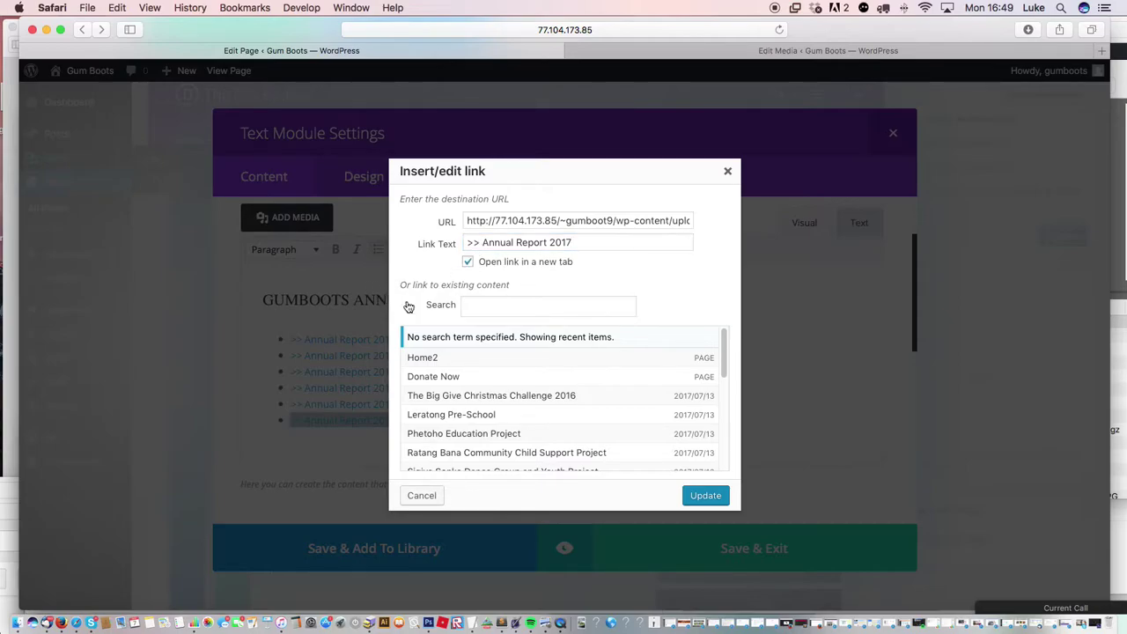
pyautogui.click(705, 495)
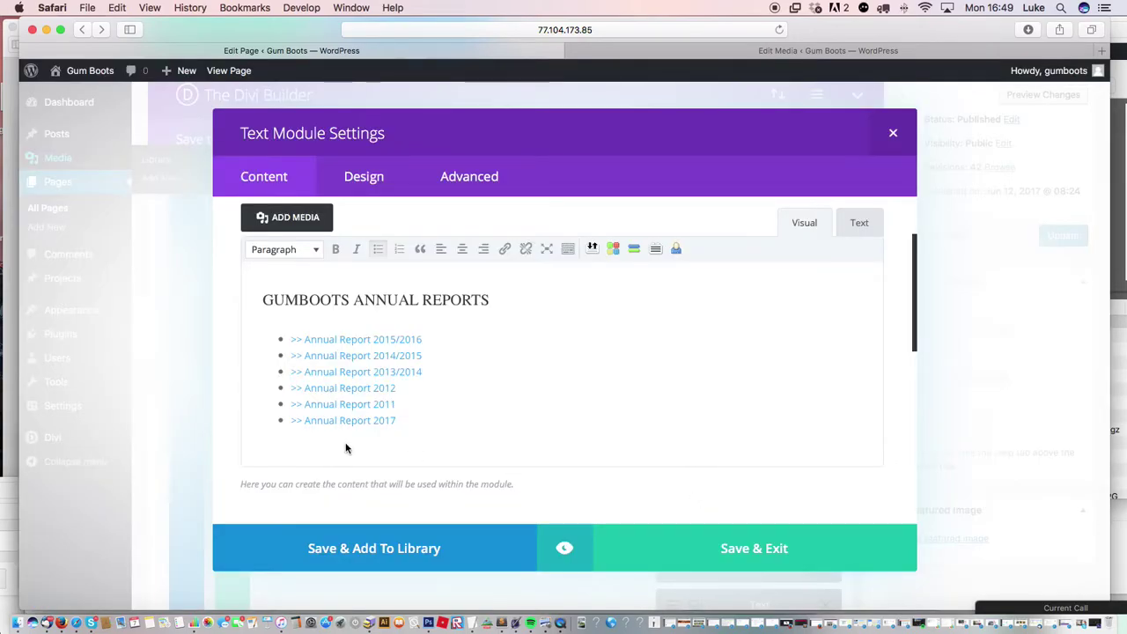
pyautogui.click(681, 551)
pyautogui.click(1054, 240)
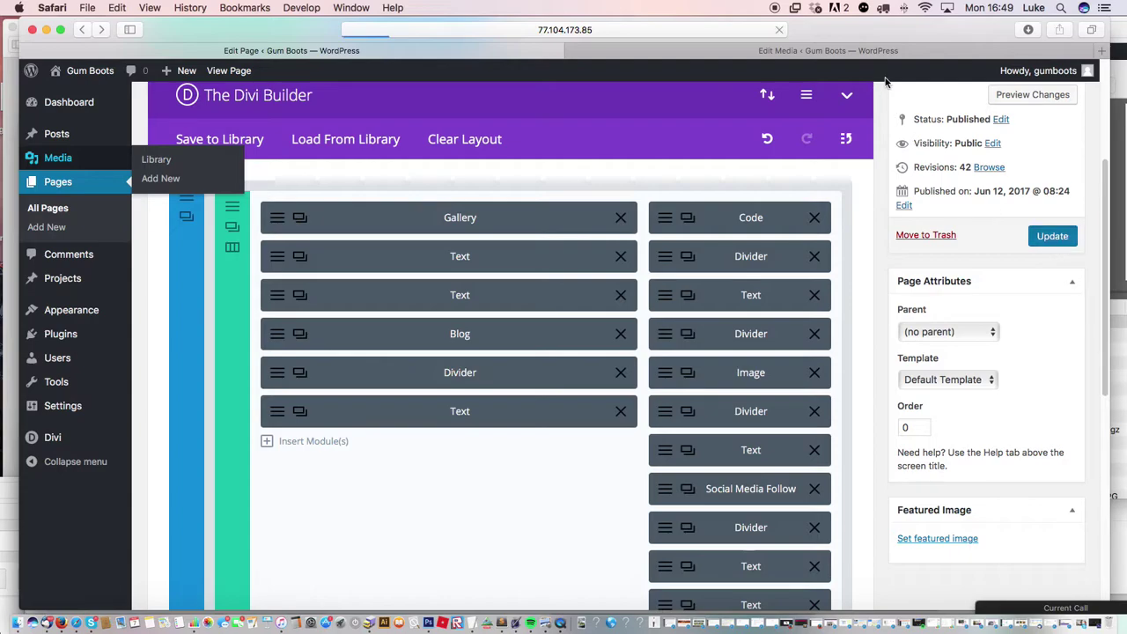
# - Bring up the live Gum Boots homepage and open the Annual Report 2017 link in a new tab to check the PDF
pyautogui.hotkey('ctrl', 'Up')
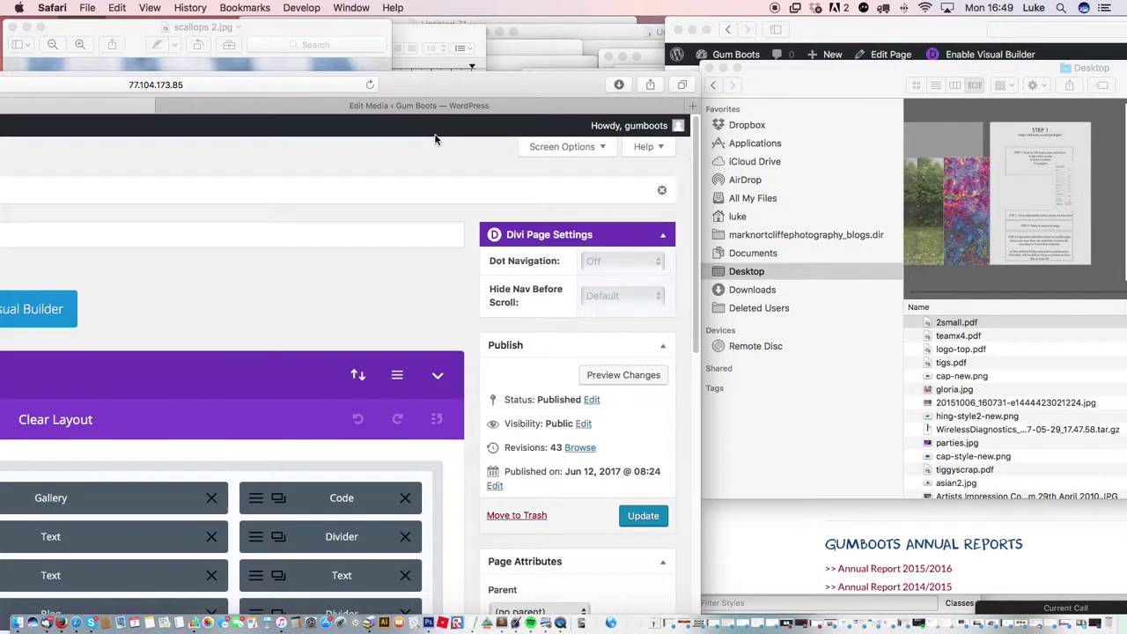
pyautogui.click(739, 515)
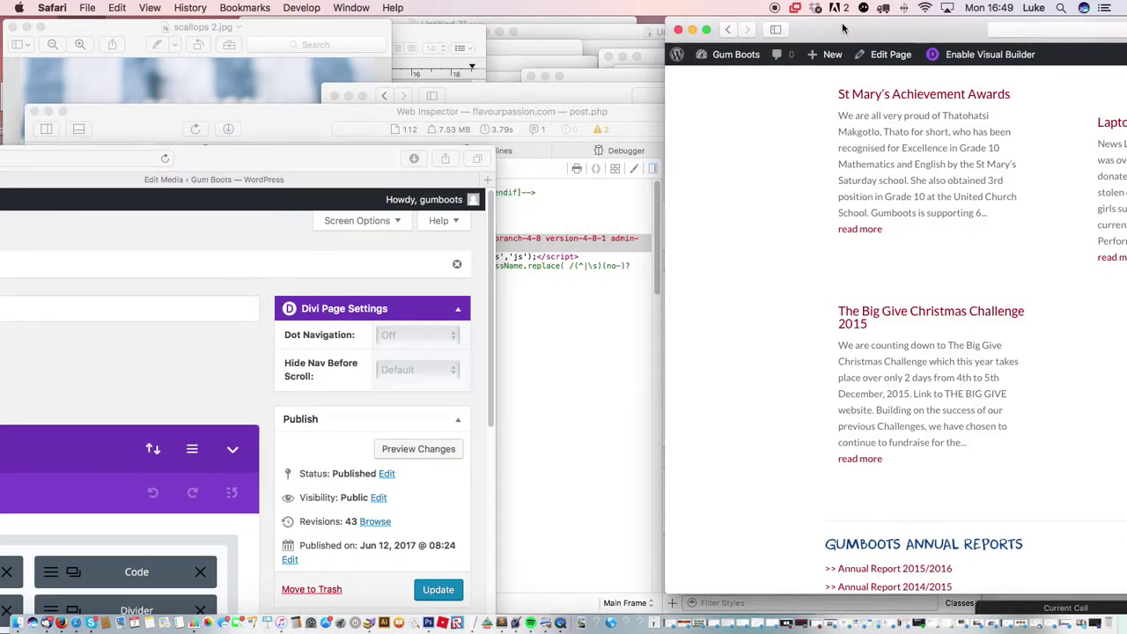
pyautogui.click(742, 30)
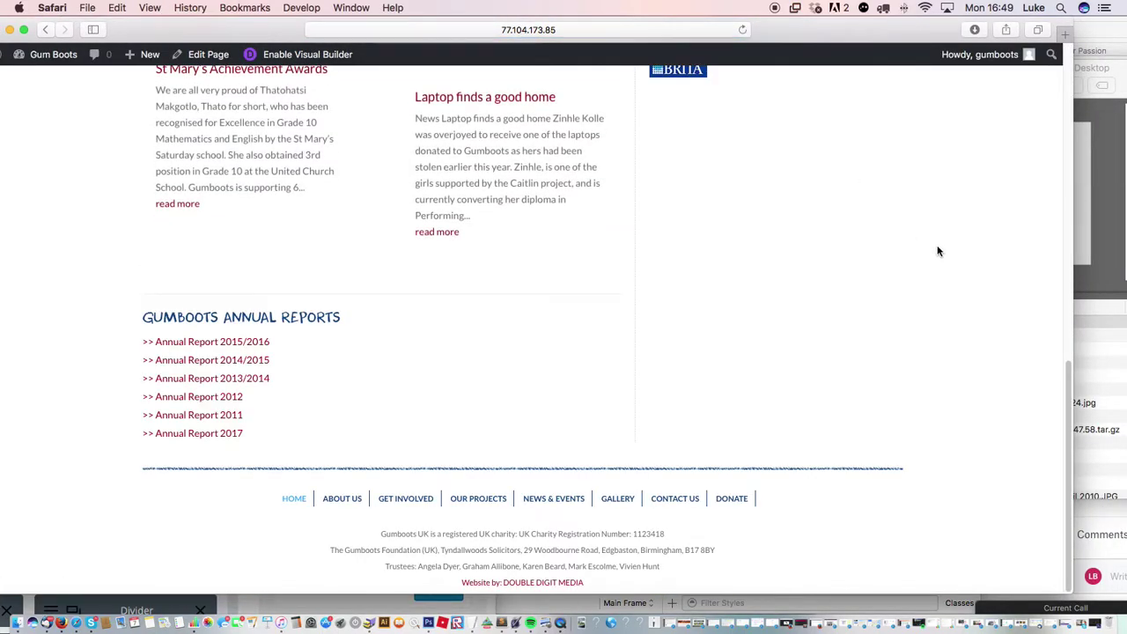
pyautogui.scroll(-3, 754, 390)
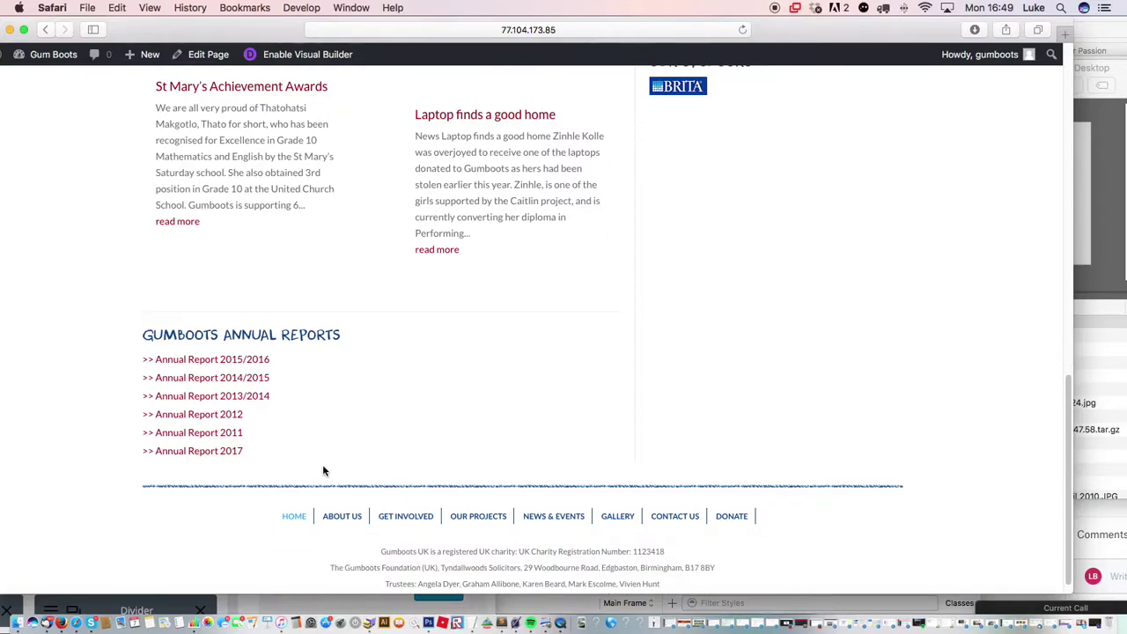
pyautogui.keyDown('super'); pyautogui.click(230, 455); pyautogui.keyUp('super')
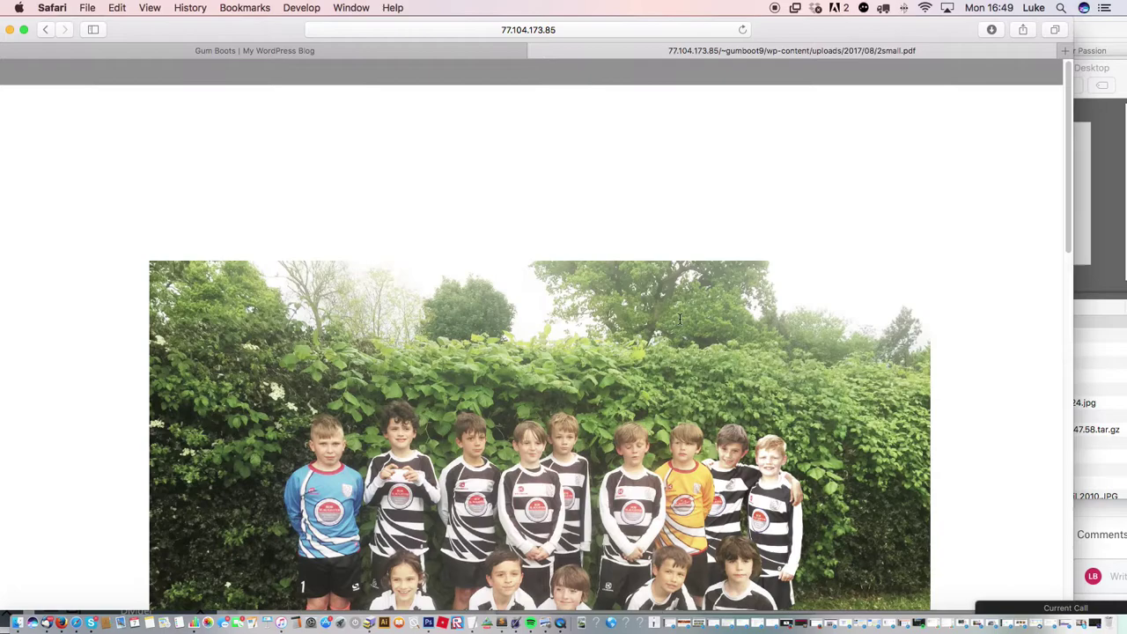
pyautogui.scroll(-1, 679, 318)
pyautogui.scroll(1, 449, 147)
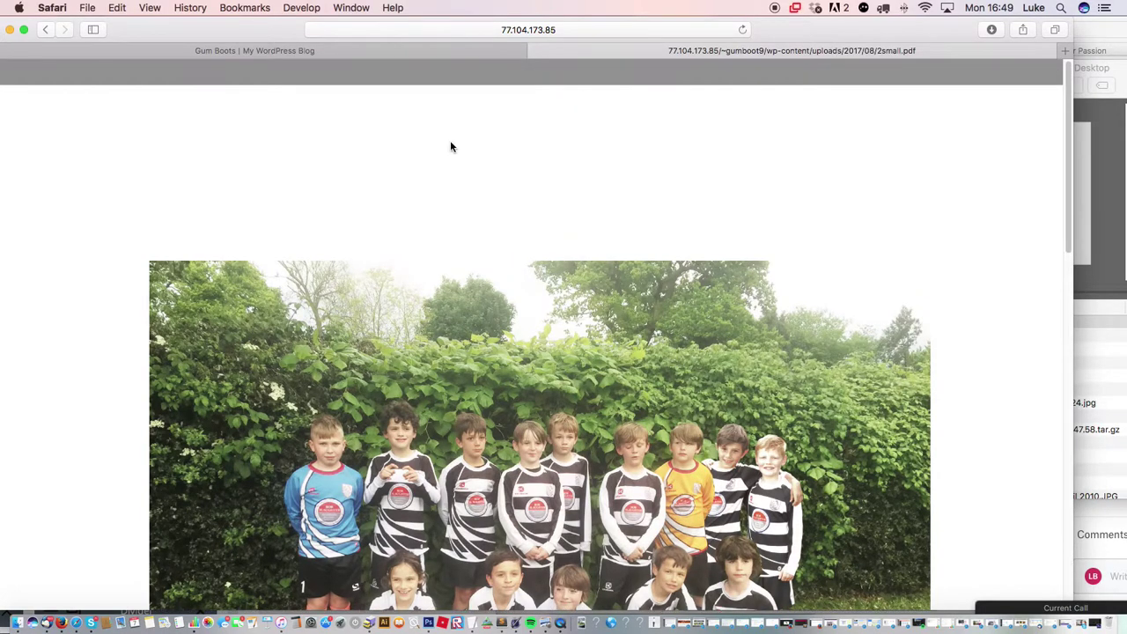
# - Return from the live site to the HOME page editor and reopen the Gumboots Annual Reports text module settings
pyautogui.click(379, 50)
pyautogui.doubleClick(323, 29)
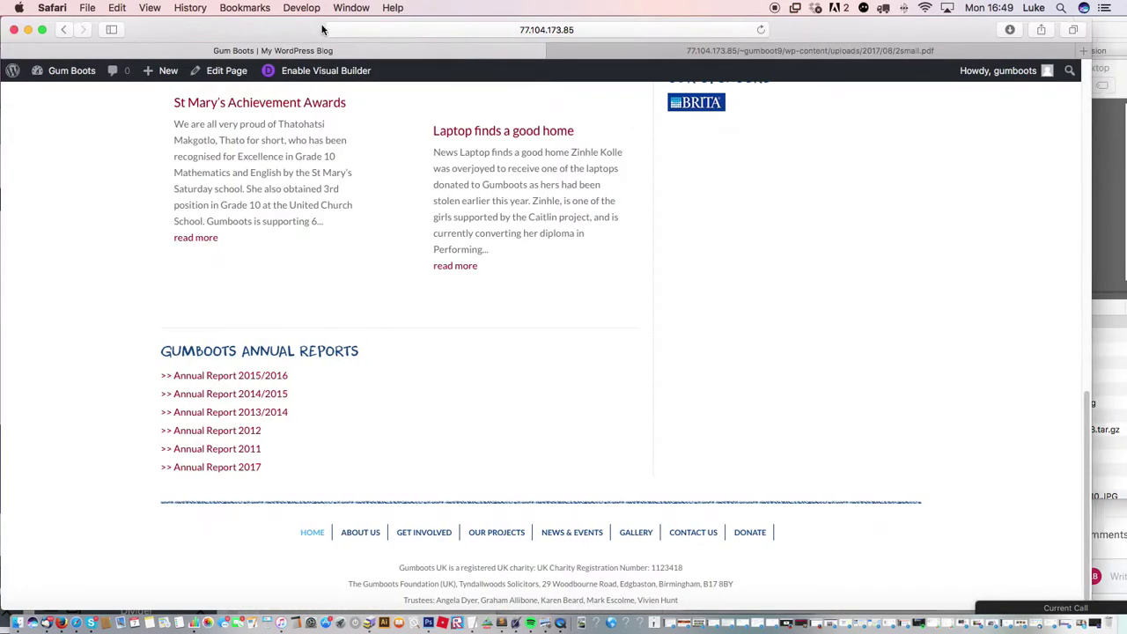
pyautogui.click(500, 187)
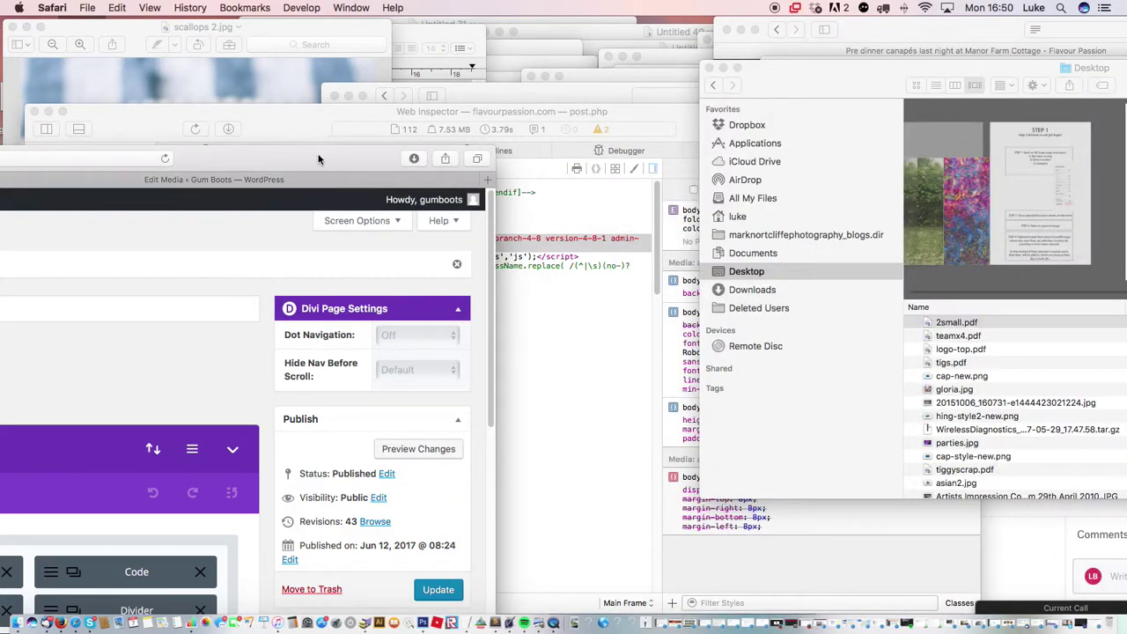
pyautogui.doubleClick(319, 159)
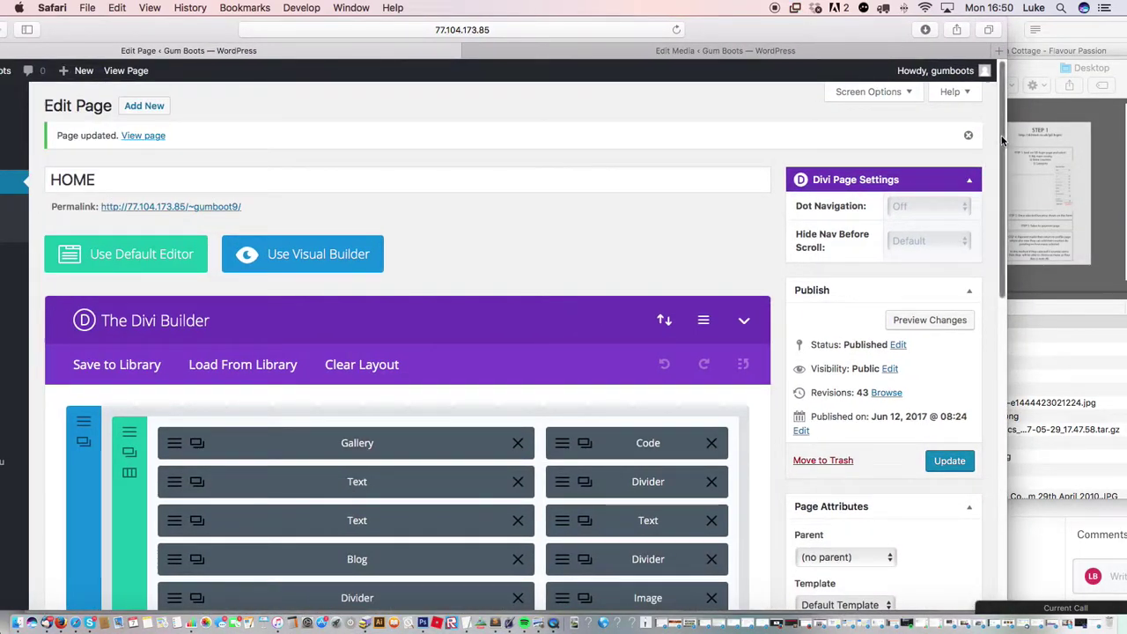
pyautogui.scroll(-5, 993, 209)
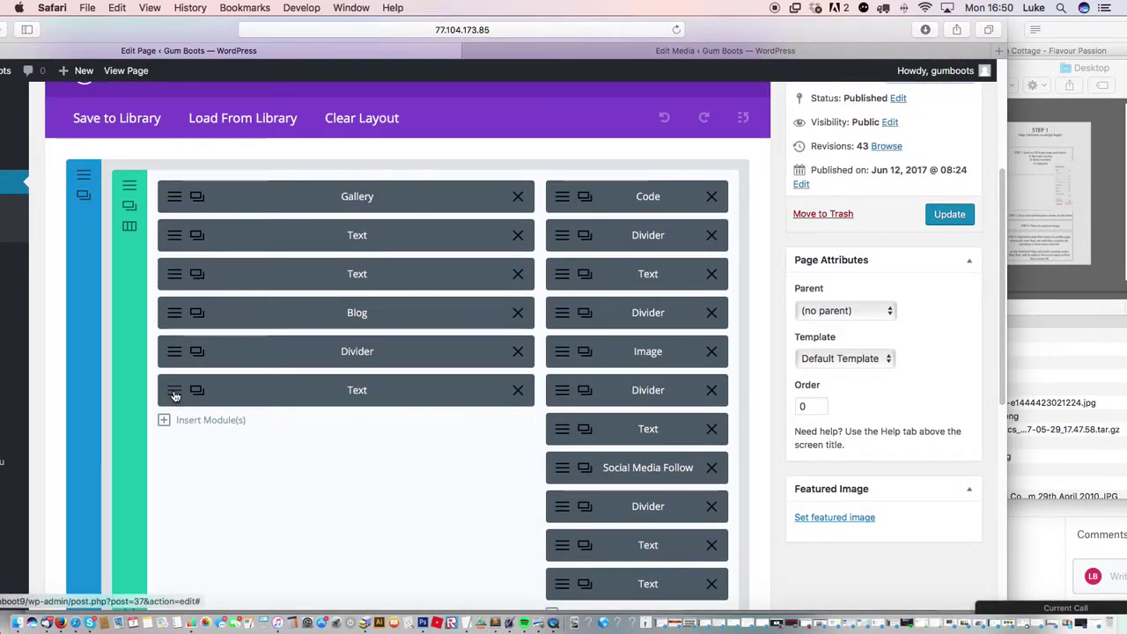
pyautogui.click(175, 393)
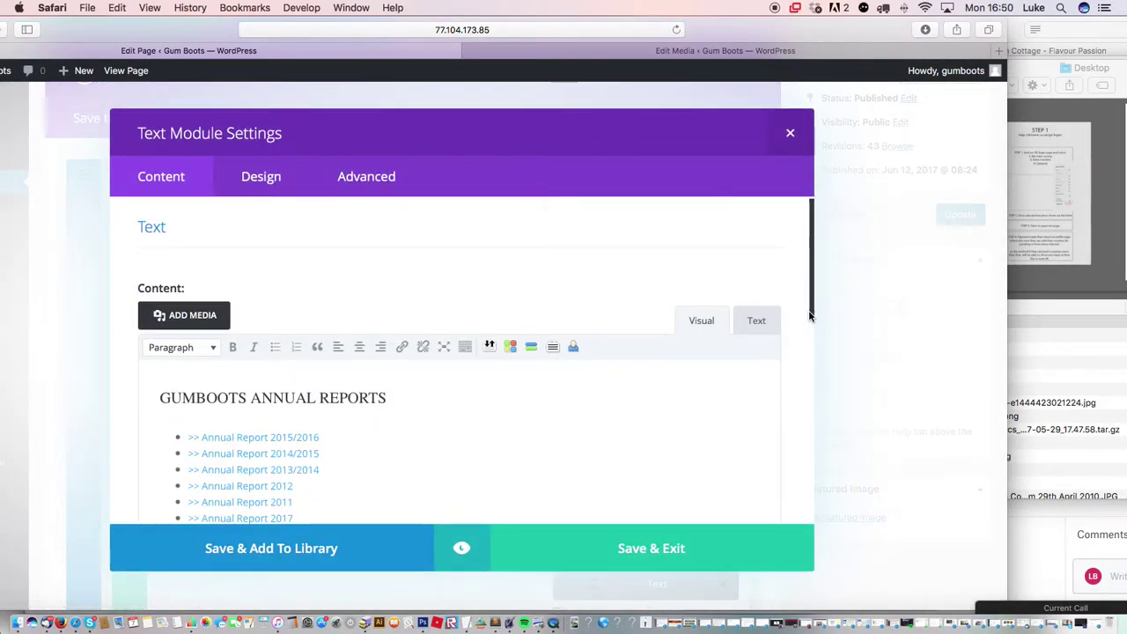
pyautogui.moveTo(809, 315); pyautogui.dragTo(775, 359)
# - Delete the Annual Report 2017 entry from the annual reports list, and save the module and page
pyautogui.tripleClick(315, 396)
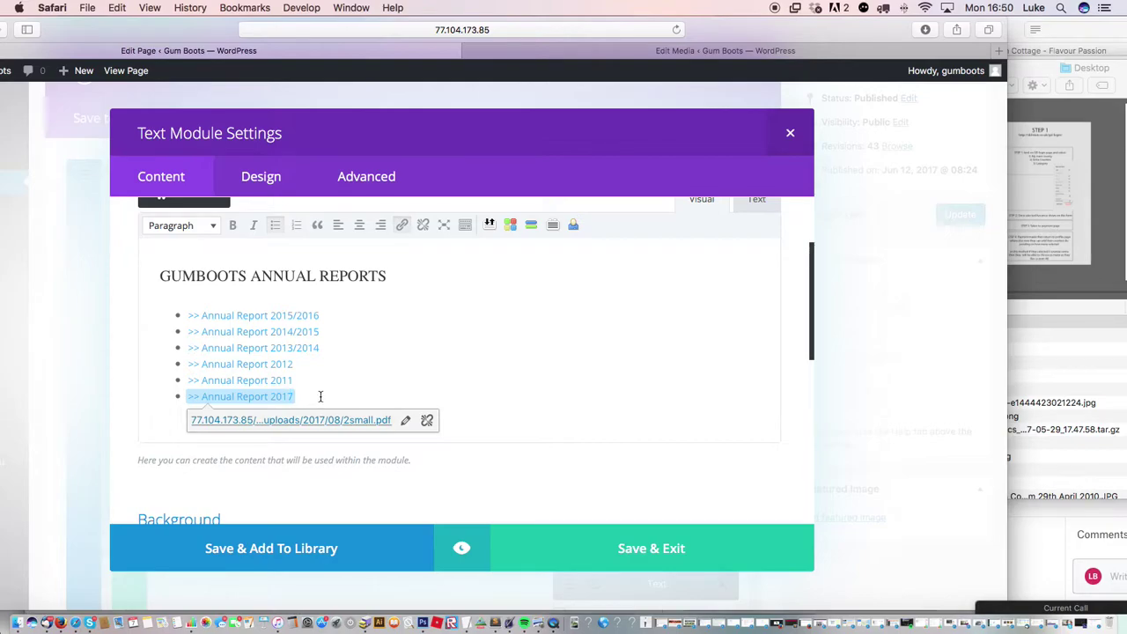
pyautogui.press('BackSpace')
pyautogui.press('BackSpace')
pyautogui.press('BackSpace')
pyautogui.press('BackSpace')
pyautogui.press('BackSpace')
pyautogui.press('BackSpace')
pyautogui.press('BackSpace')
pyautogui.press('BackSpace')
pyautogui.press('BackSpace')
pyautogui.press('BackSpace')
pyautogui.press('BackSpace')
pyautogui.press('BackSpace')
pyautogui.press('BackSpace')
pyautogui.press('BackSpace')
pyautogui.press('BackSpace')
pyautogui.press('BackSpace')
pyautogui.press('BackSpace')
pyautogui.press('BackSpace')
pyautogui.press('BackSpace')
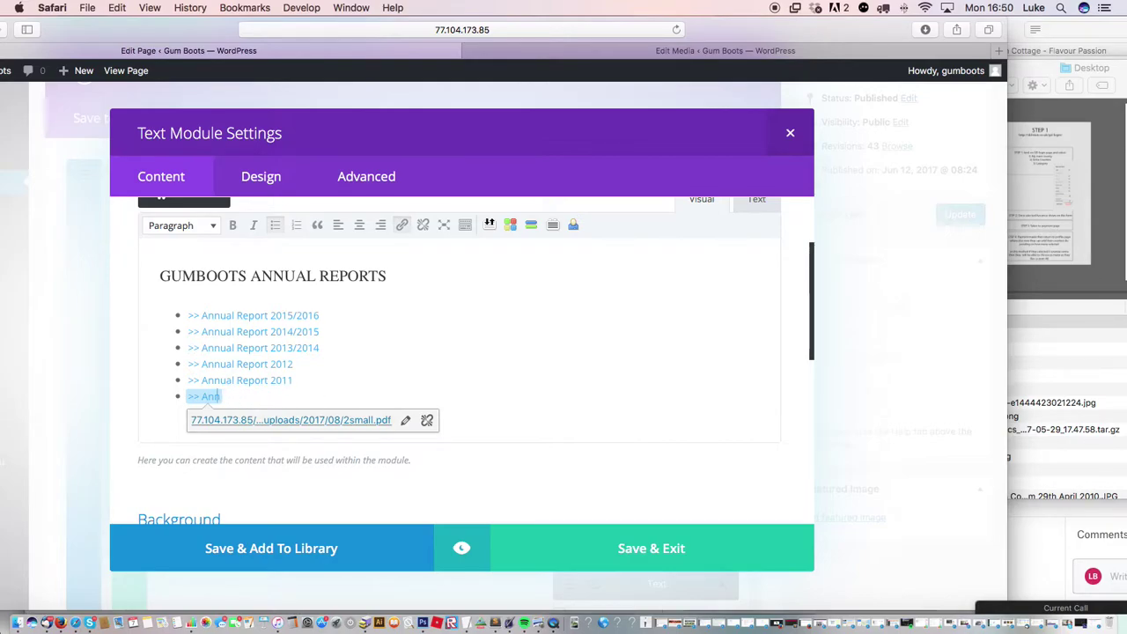
pyautogui.press('BackSpace')
pyautogui.press('BackSpace')
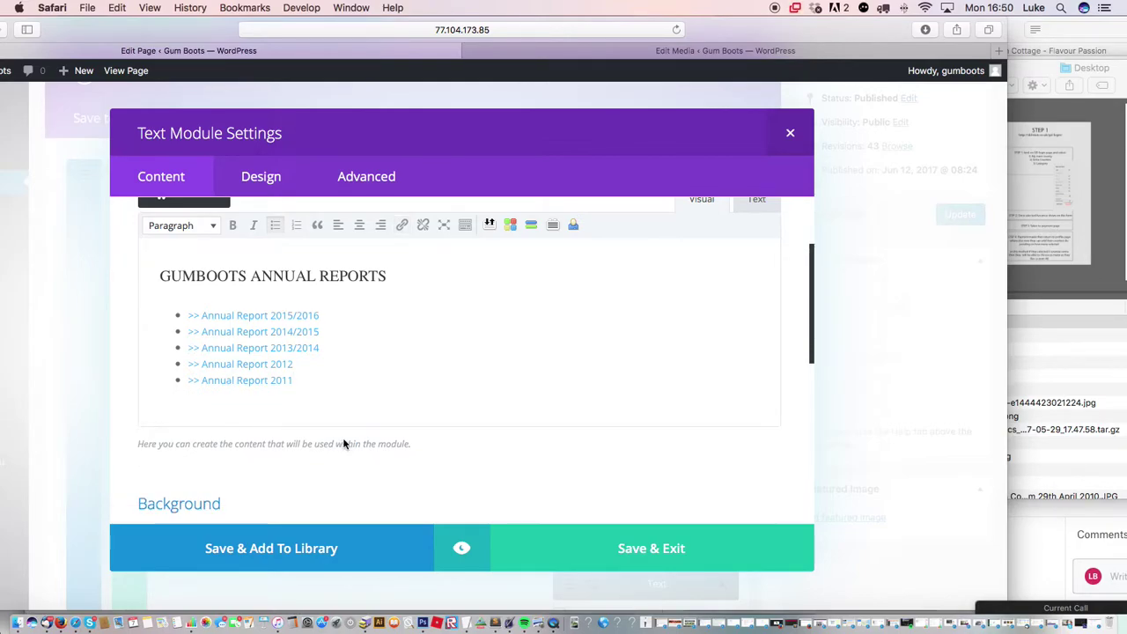
pyautogui.click(630, 550)
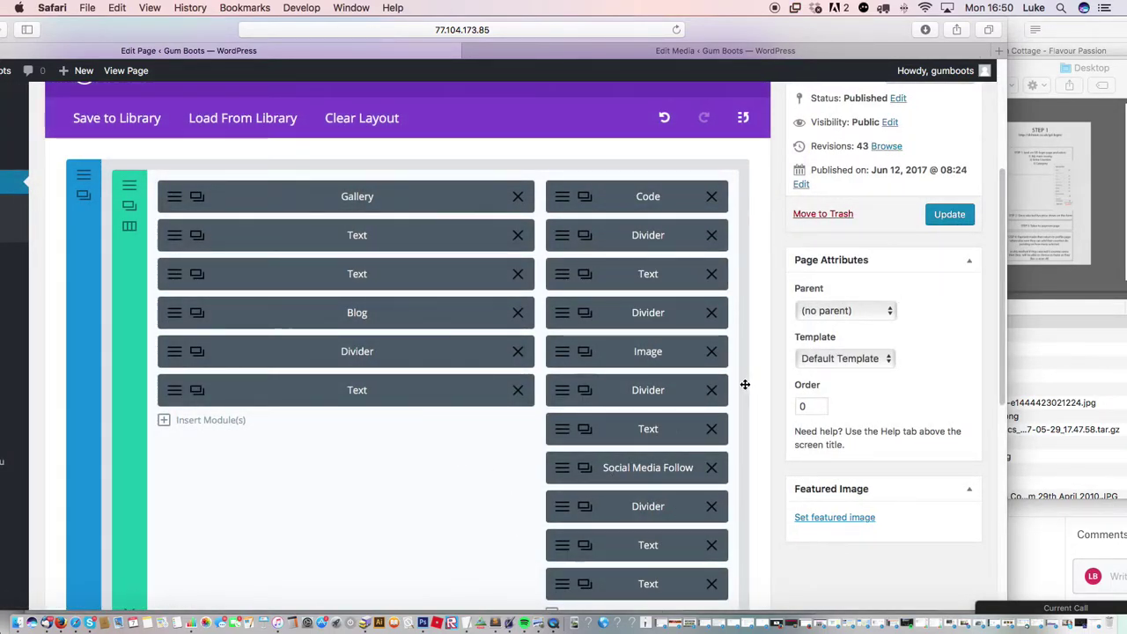
pyautogui.click(949, 216)
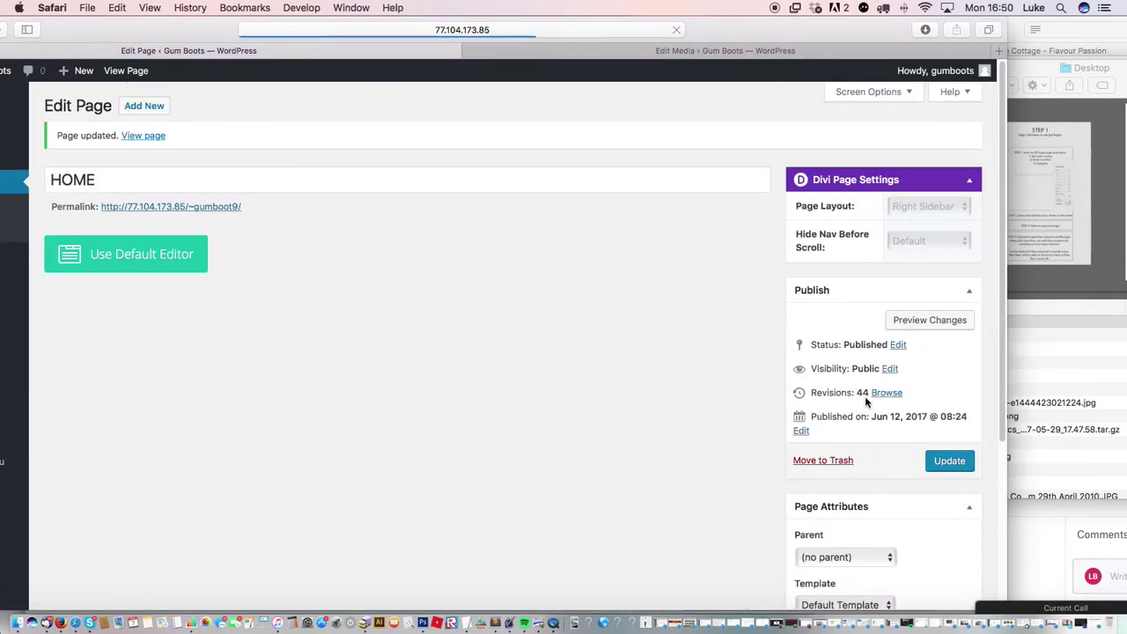
# - Open the Code module's settings to examine the MailChimp newsletter signup code, and close them without changes
pyautogui.scroll(-4, 867, 400)
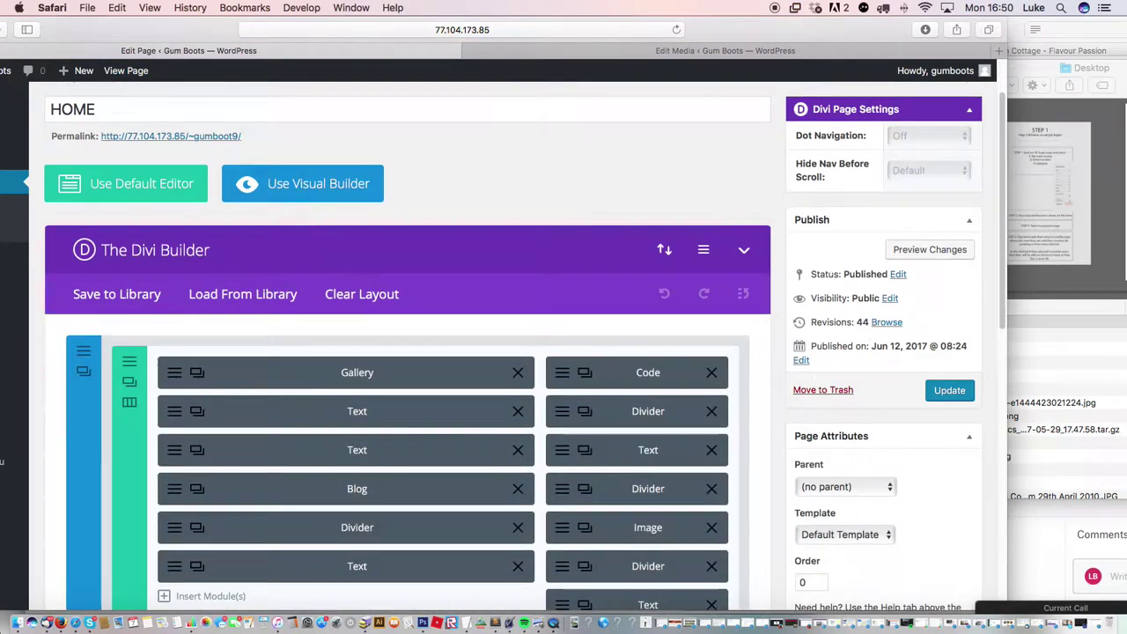
pyautogui.scroll(-3, 867, 403)
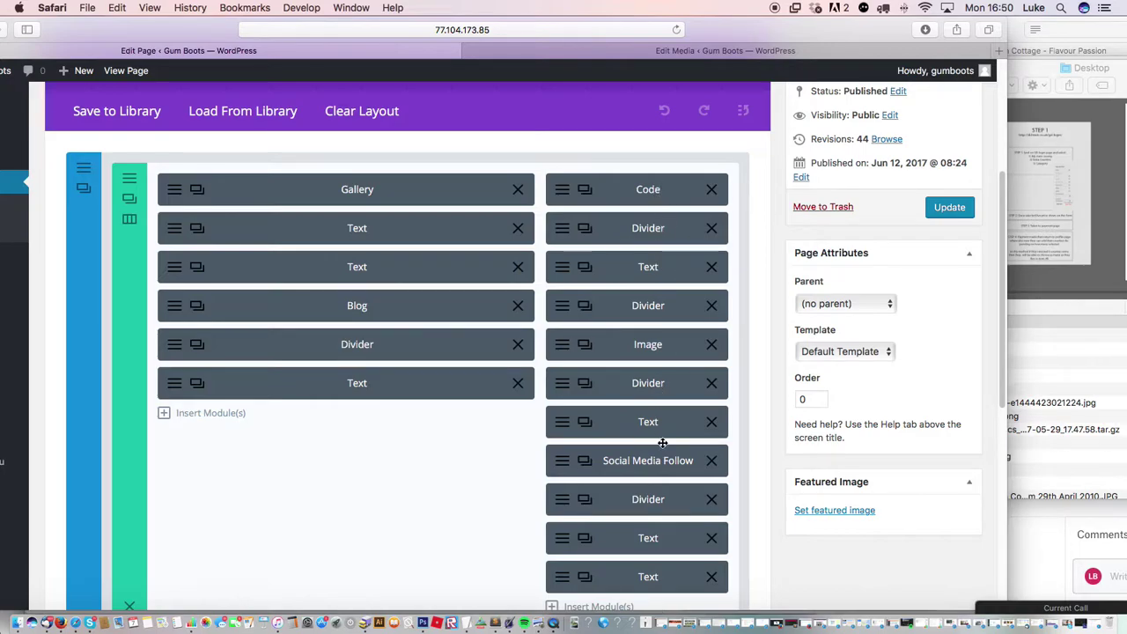
pyautogui.click(563, 191)
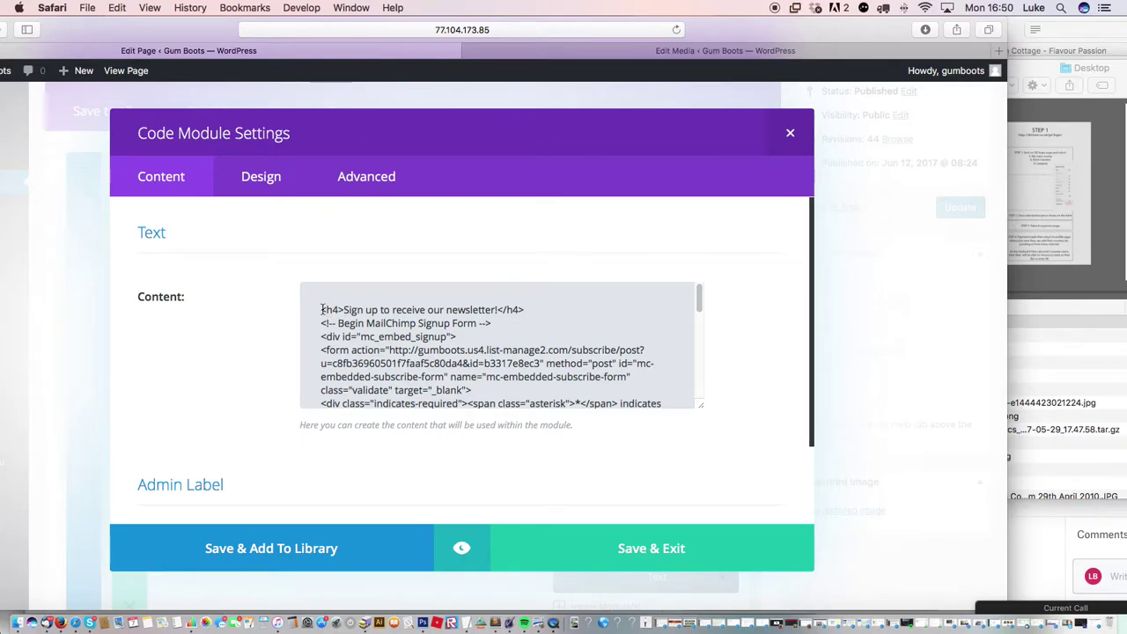
pyautogui.moveTo(320, 309); pyautogui.dragTo(629, 424)
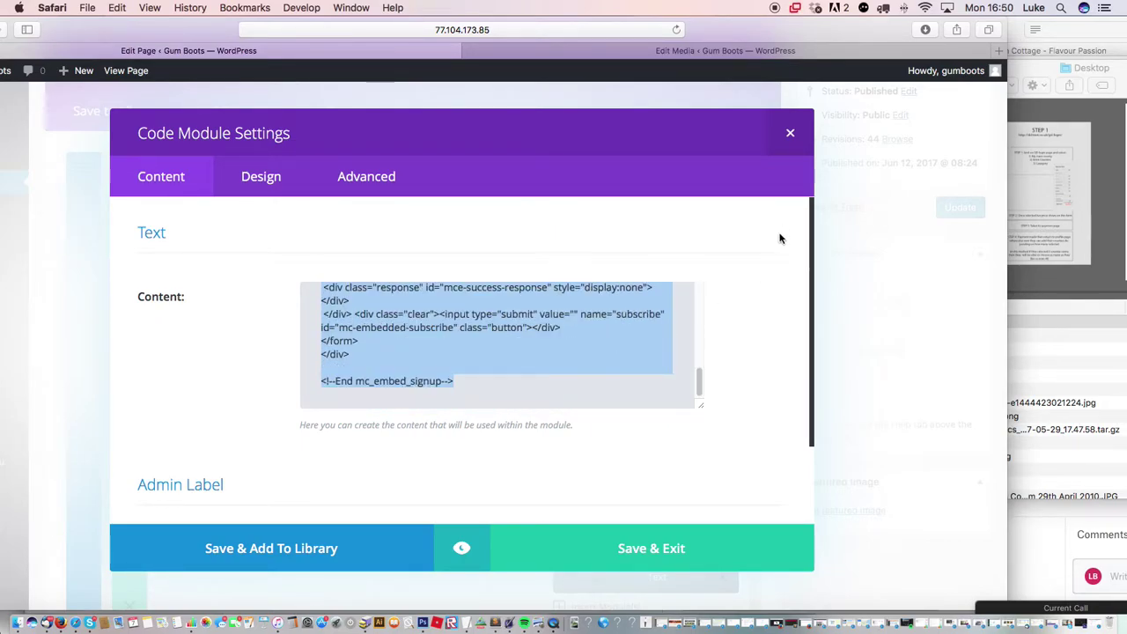
pyautogui.click(596, 325)
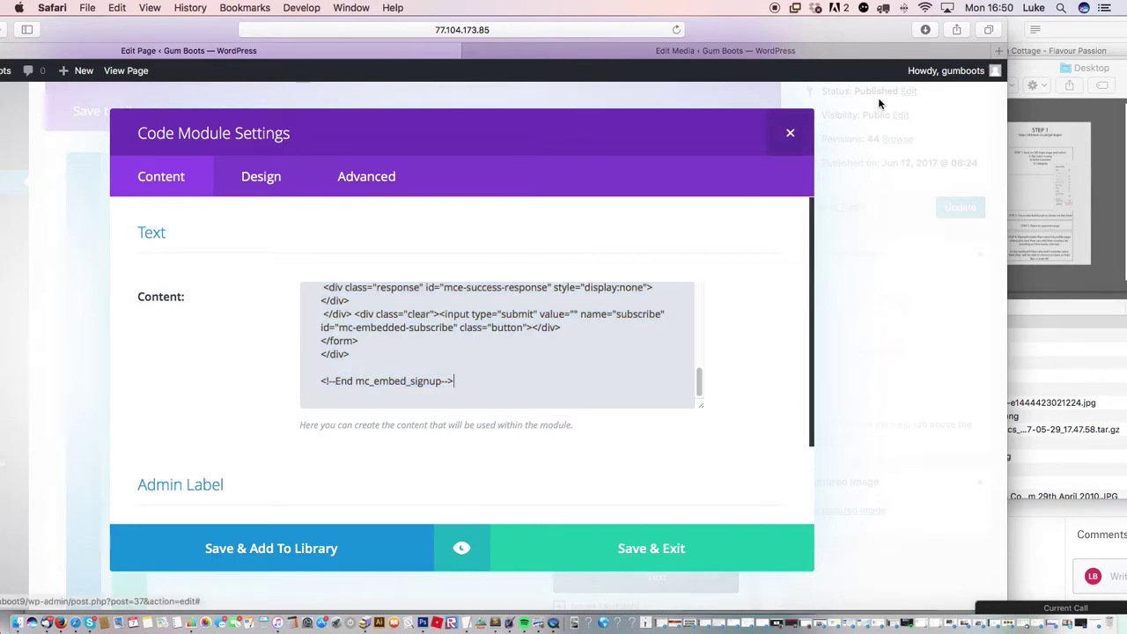
pyautogui.click(789, 133)
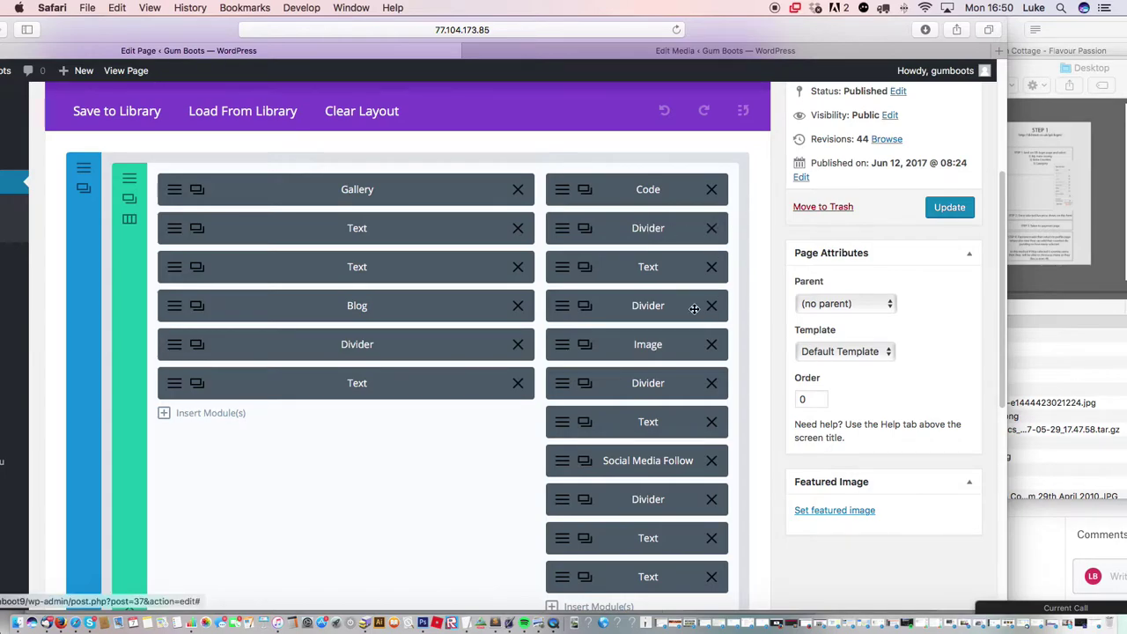
# - Examine the newsletter links in the sidebar's Latest Newsletter text module settings, and save and exit the module
pyautogui.click(562, 269)
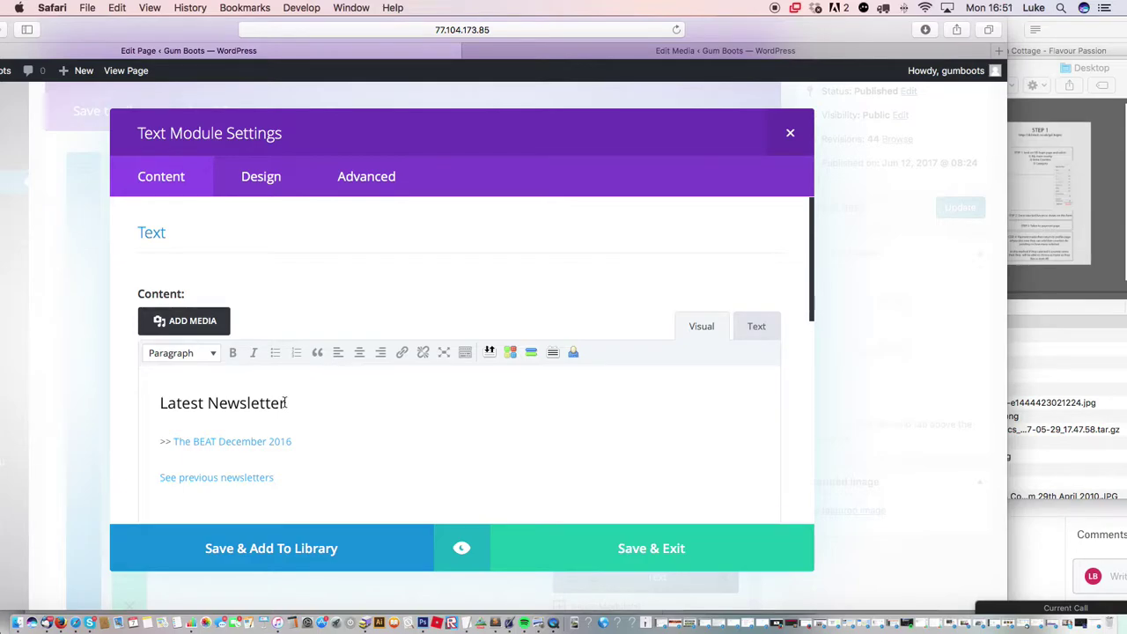
pyautogui.moveTo(303, 441); pyautogui.dragTo(173, 441)
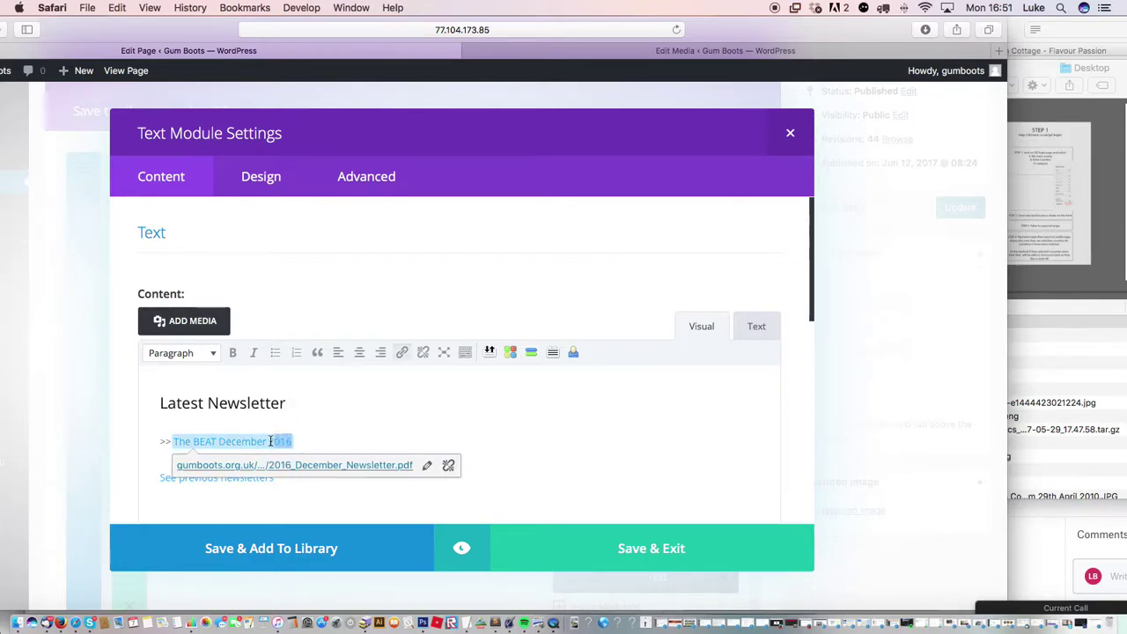
pyautogui.tripleClick(290, 498)
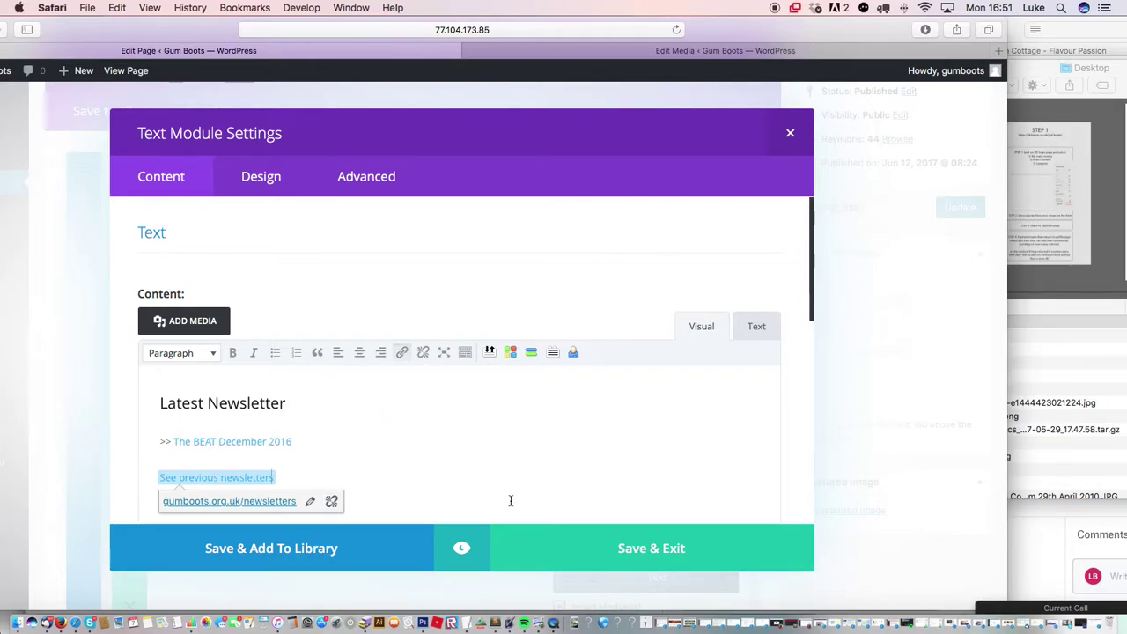
pyautogui.click(581, 550)
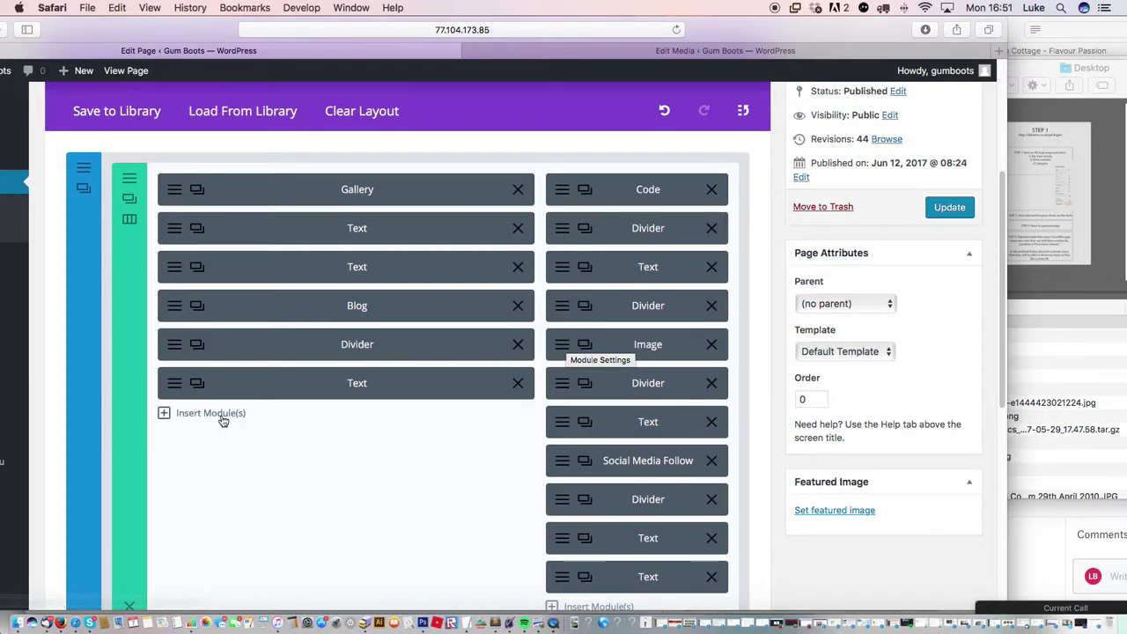
# - Examine the image and link URL in the sidebar's Donate Now image module settings, and save and exit the module
pyautogui.click(564, 349)
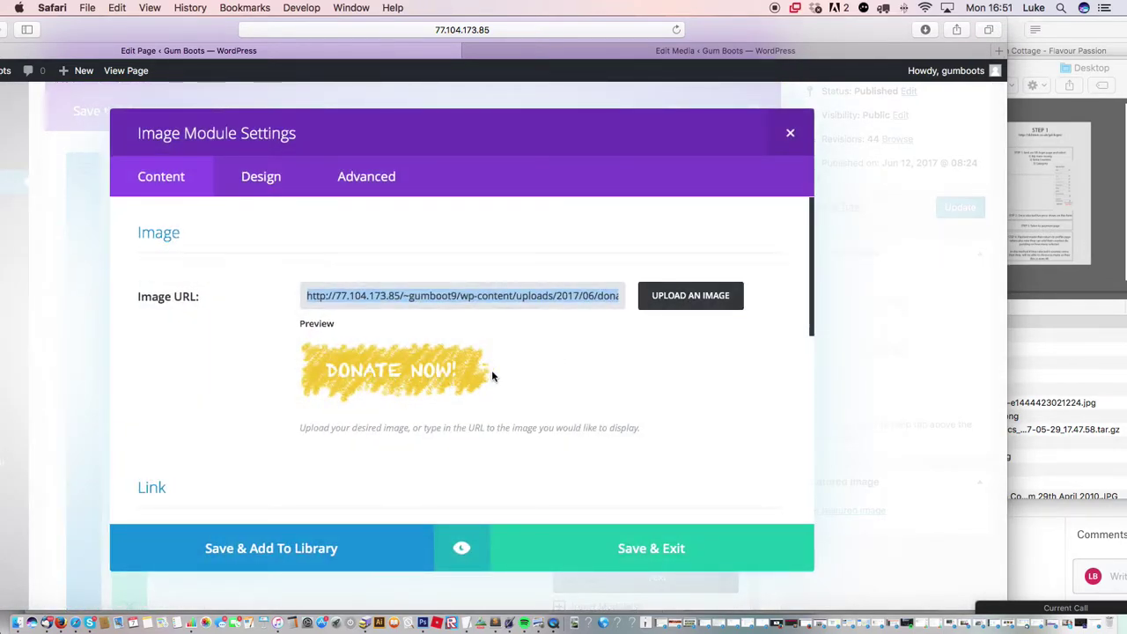
pyautogui.scroll(-5, 805, 264)
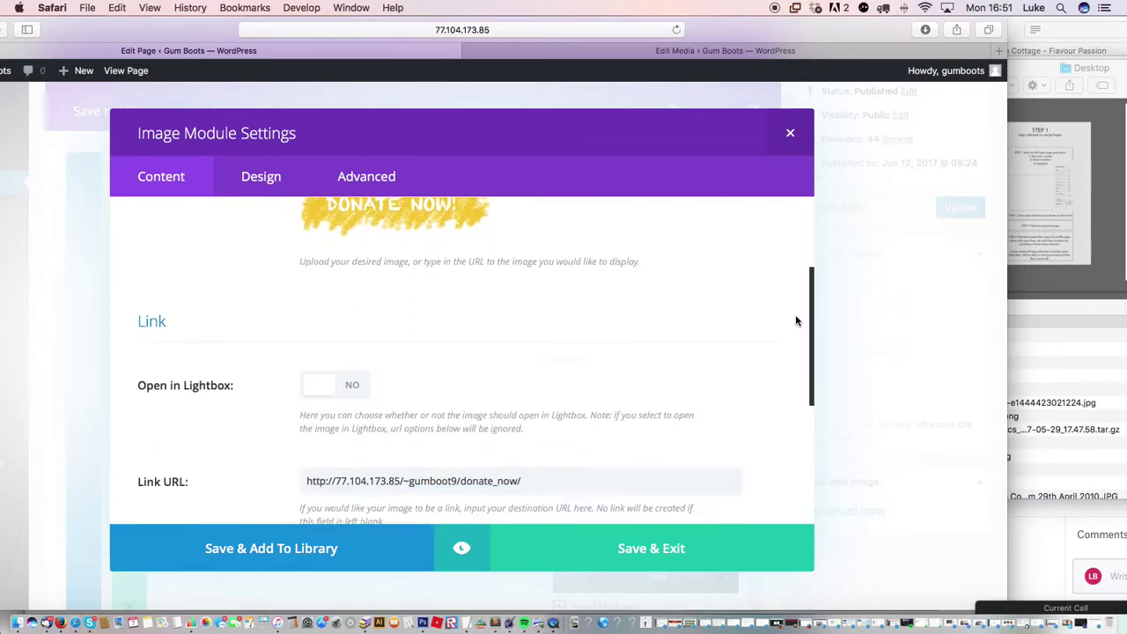
pyautogui.moveTo(557, 430); pyautogui.dragTo(275, 415)
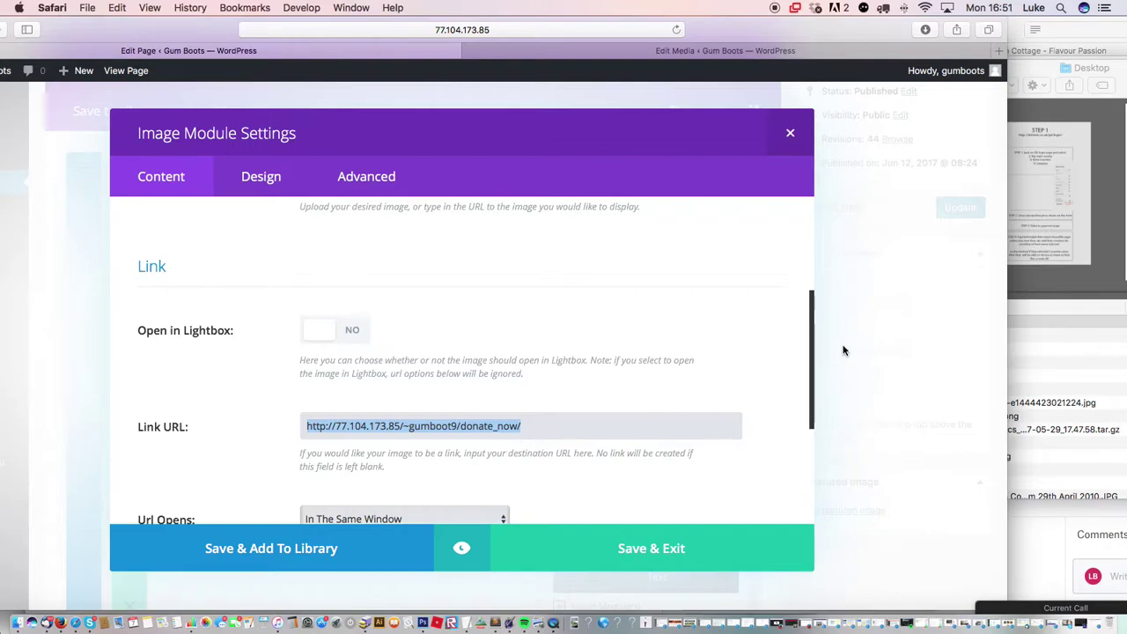
pyautogui.moveTo(810, 348); pyautogui.dragTo(807, 189)
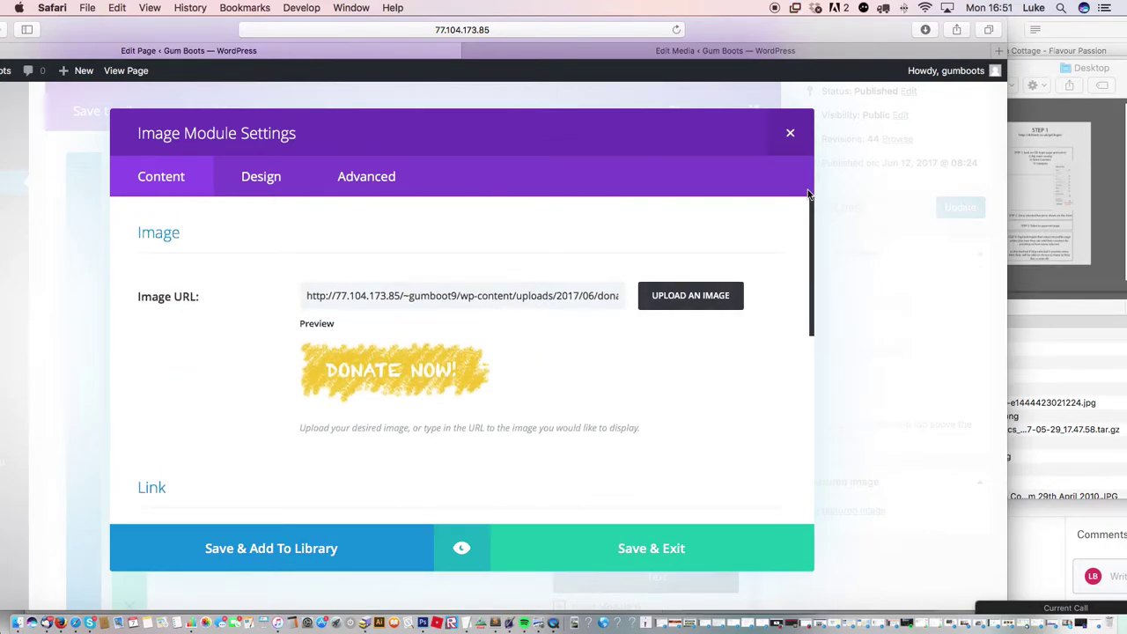
pyautogui.click(614, 549)
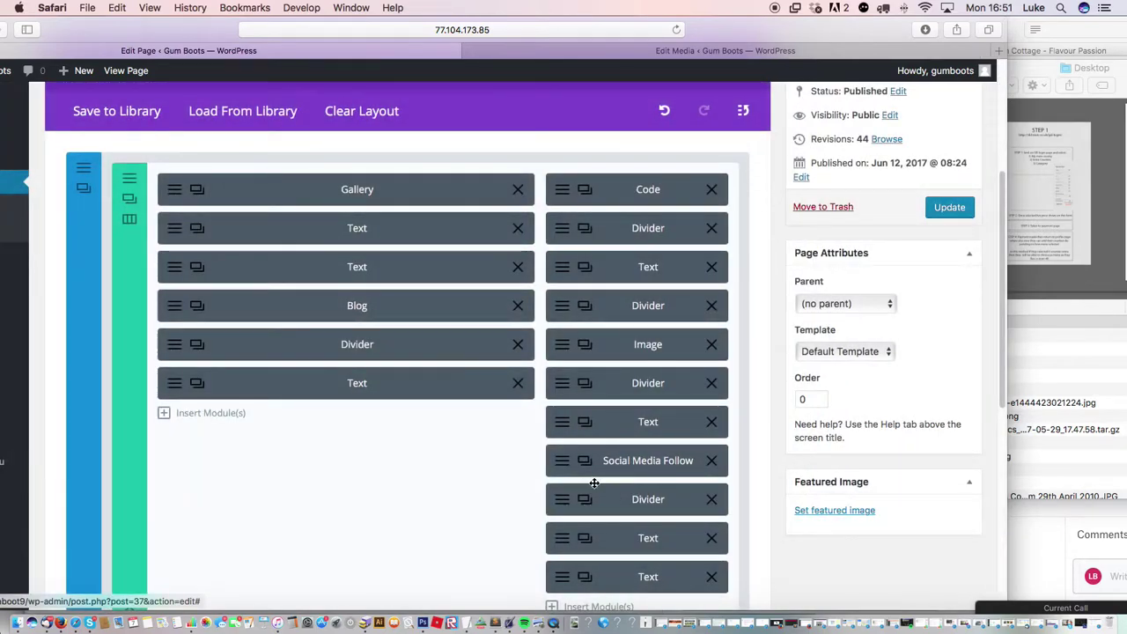
# - Insert a new Image module below the last text module in the main content column
pyautogui.click(216, 415)
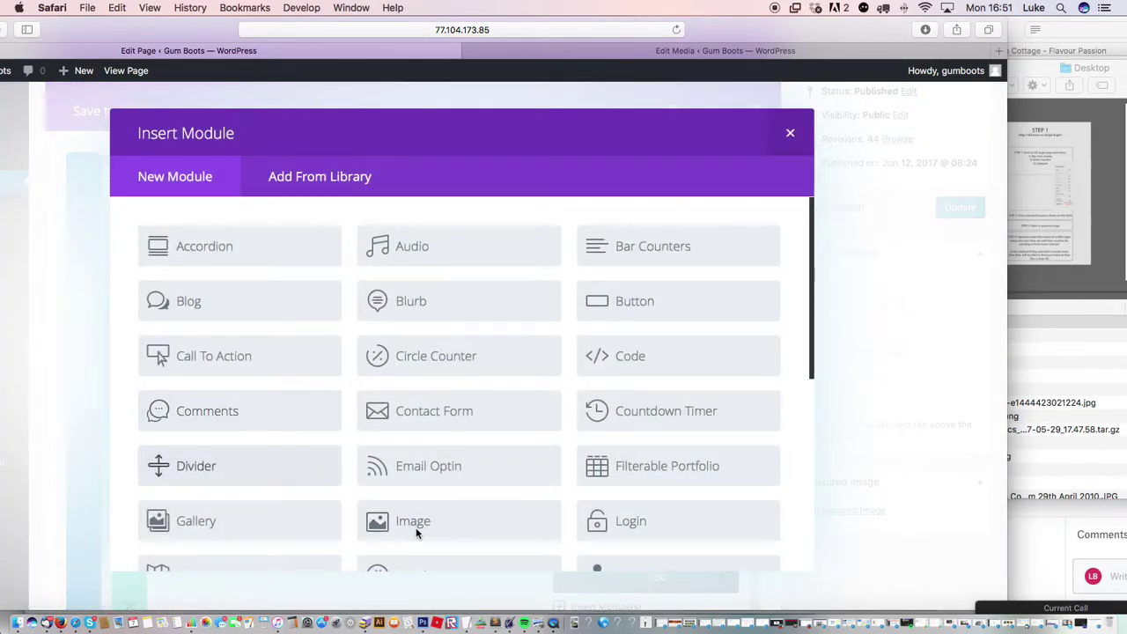
pyautogui.click(452, 521)
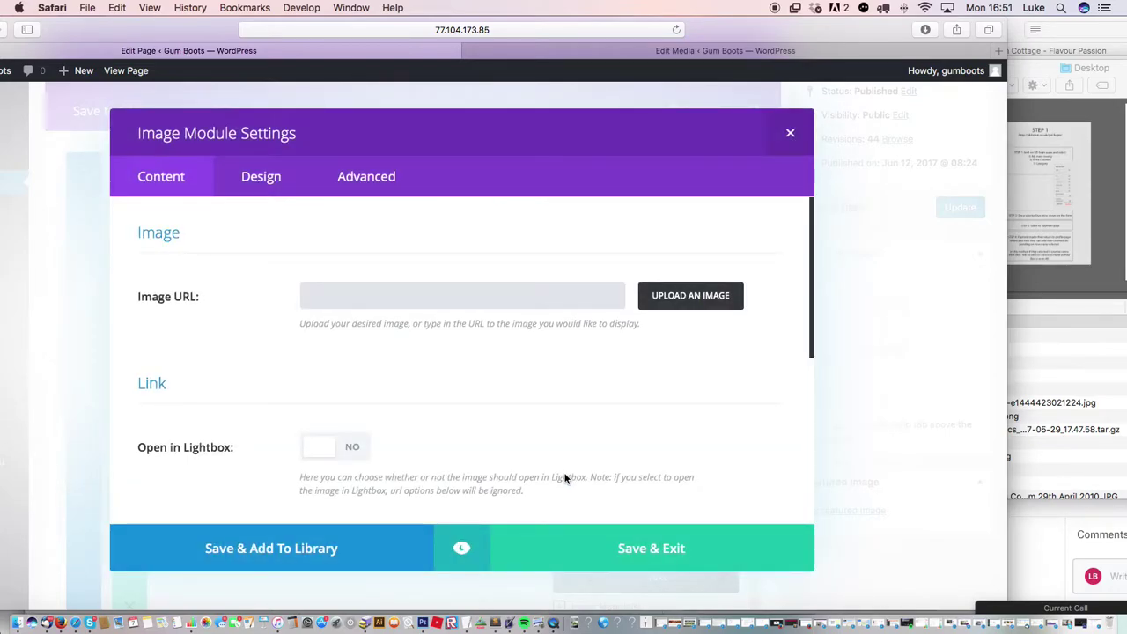
# - Save the empty image module below the last text module, then reopen its settings and bring up the image file uploader
pyautogui.click(584, 547)
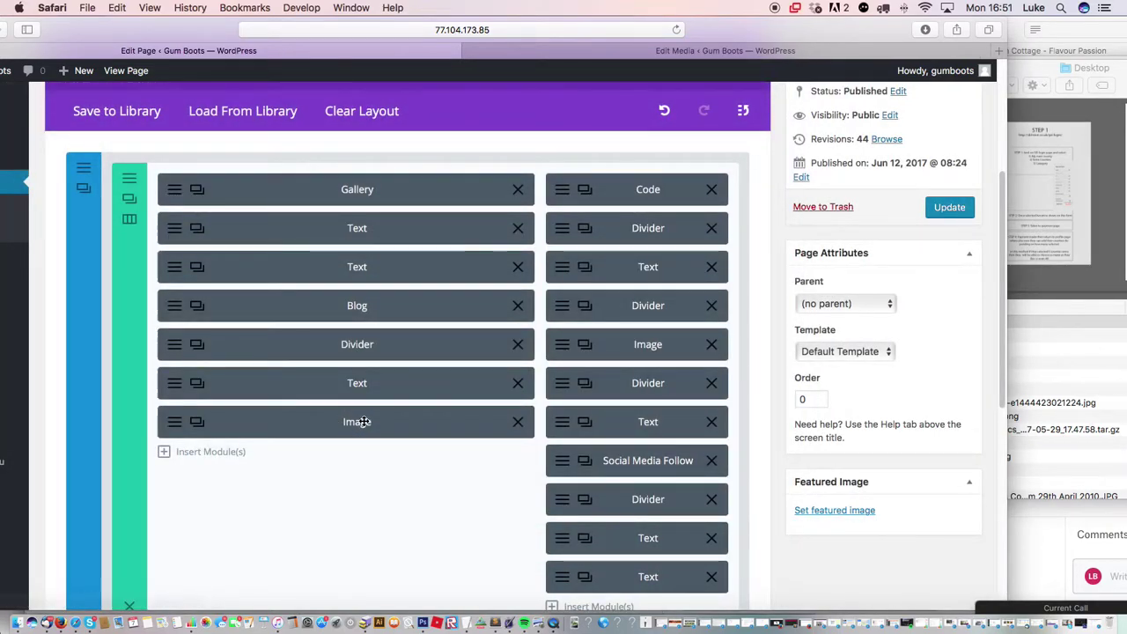
pyautogui.moveTo(319, 417); pyautogui.dragTo(299, 430)
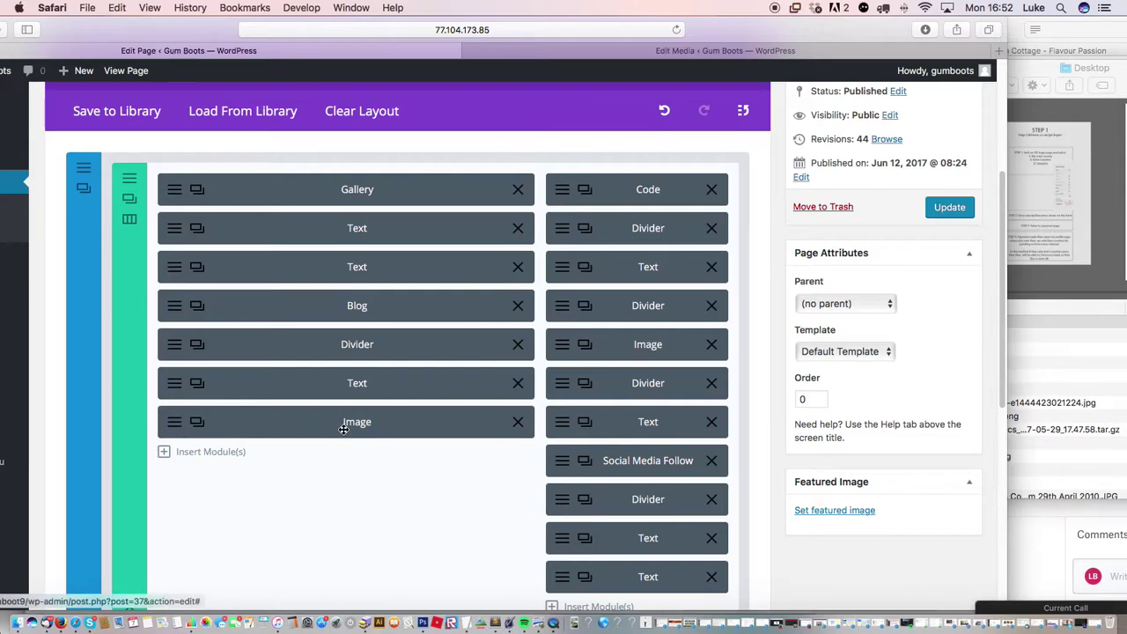
pyautogui.click(176, 426)
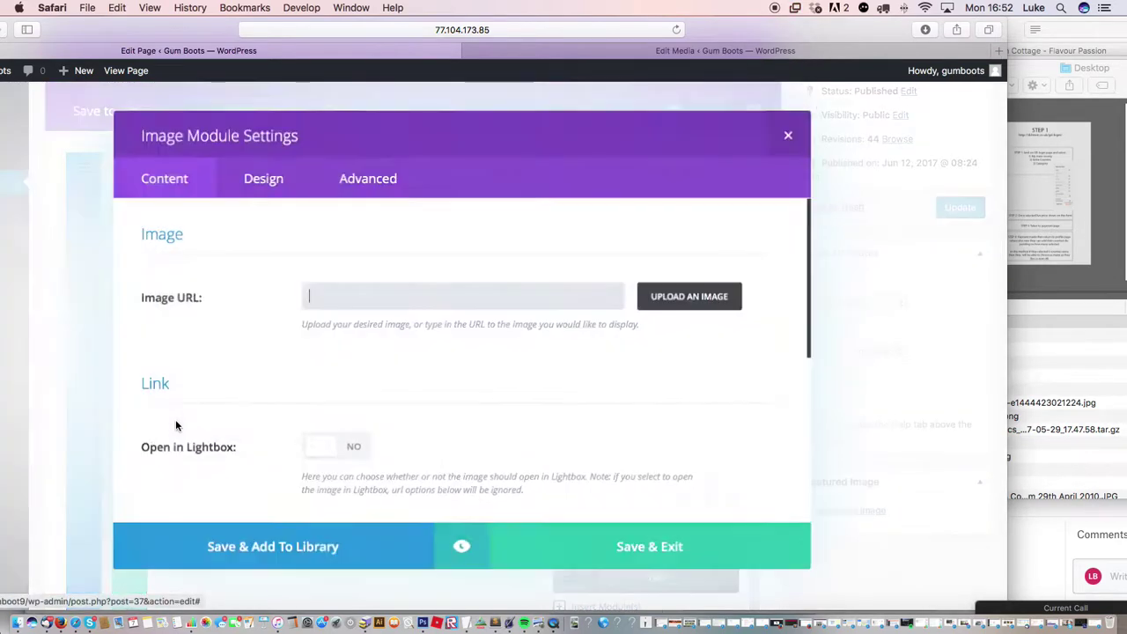
pyautogui.click(673, 298)
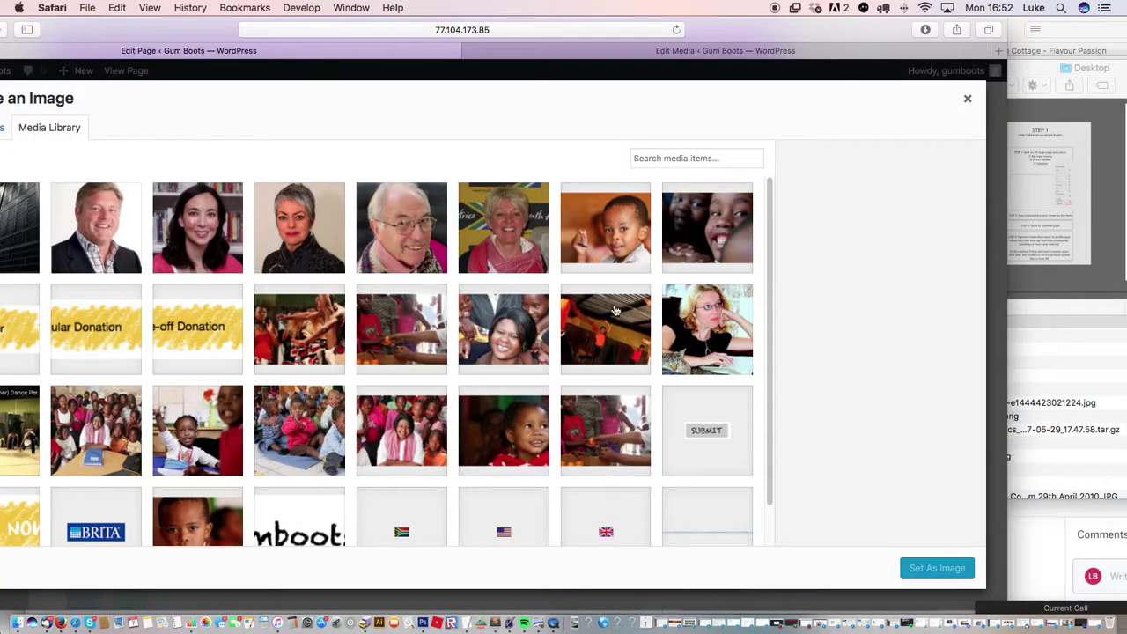
pyautogui.moveTo(141, 31); pyautogui.dragTo(286, 31)
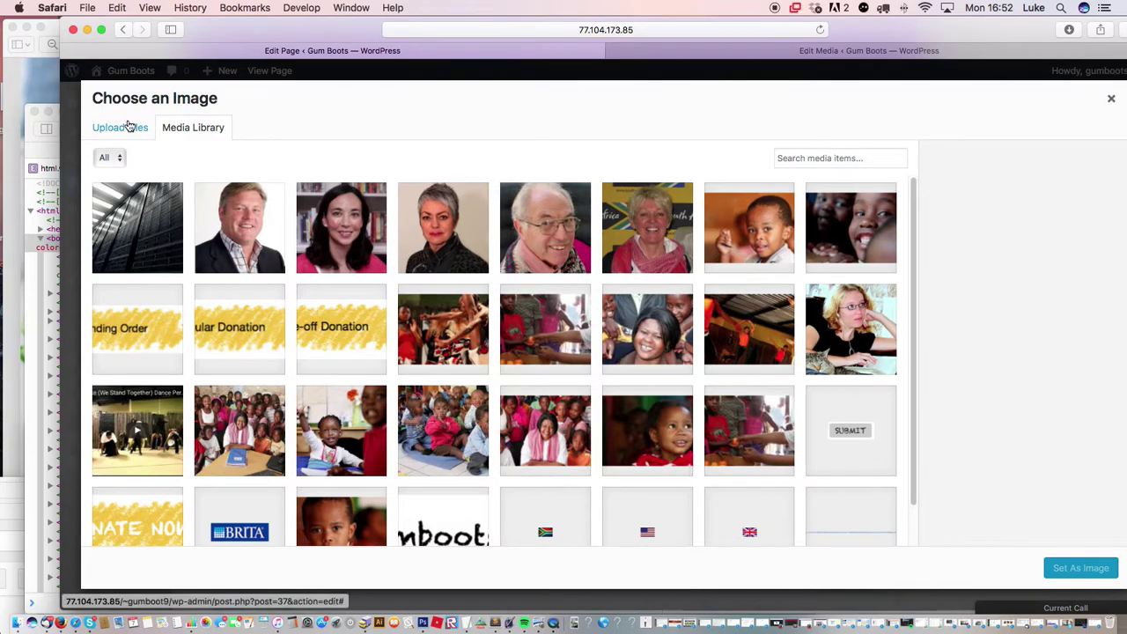
pyautogui.click(125, 129)
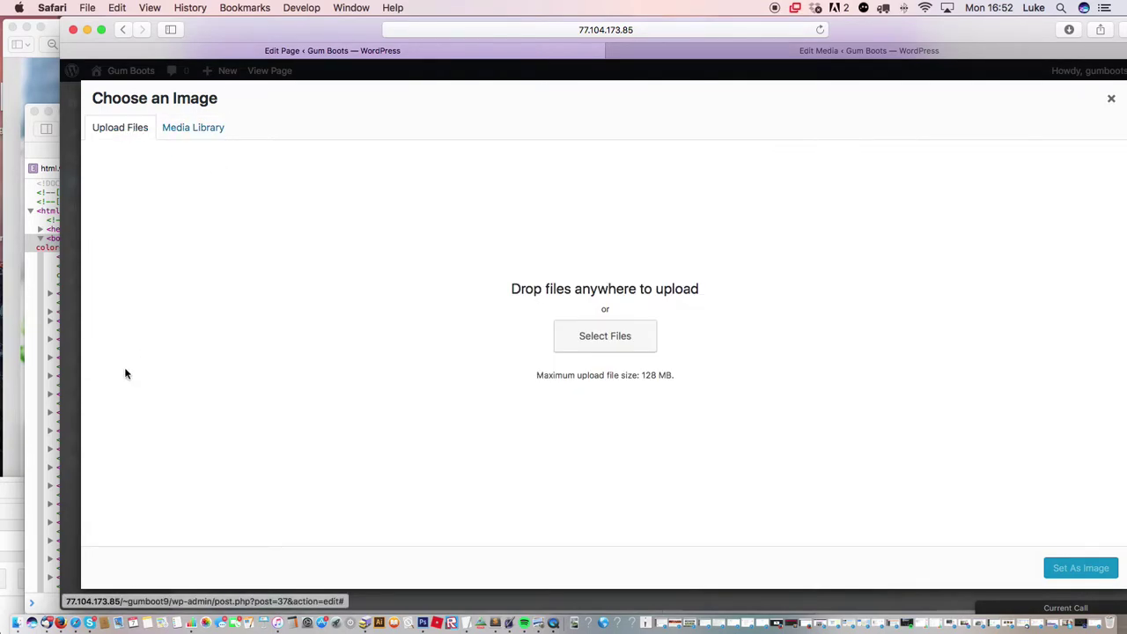
# - Upload 20151006_160731-e1444423021224.jpg from the Desktop folder in Finder to the media library
pyautogui.click(16, 623)
pyautogui.click(974, 362)
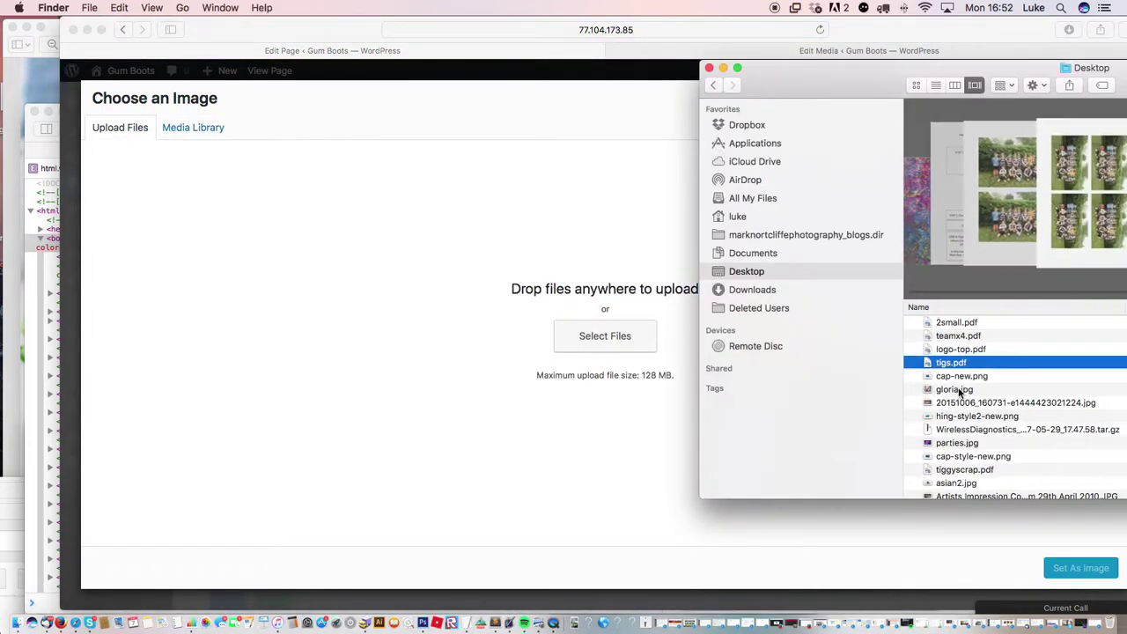
pyautogui.click(958, 389)
pyautogui.moveTo(837, 91); pyautogui.dragTo(672, 23)
pyautogui.press('Down')
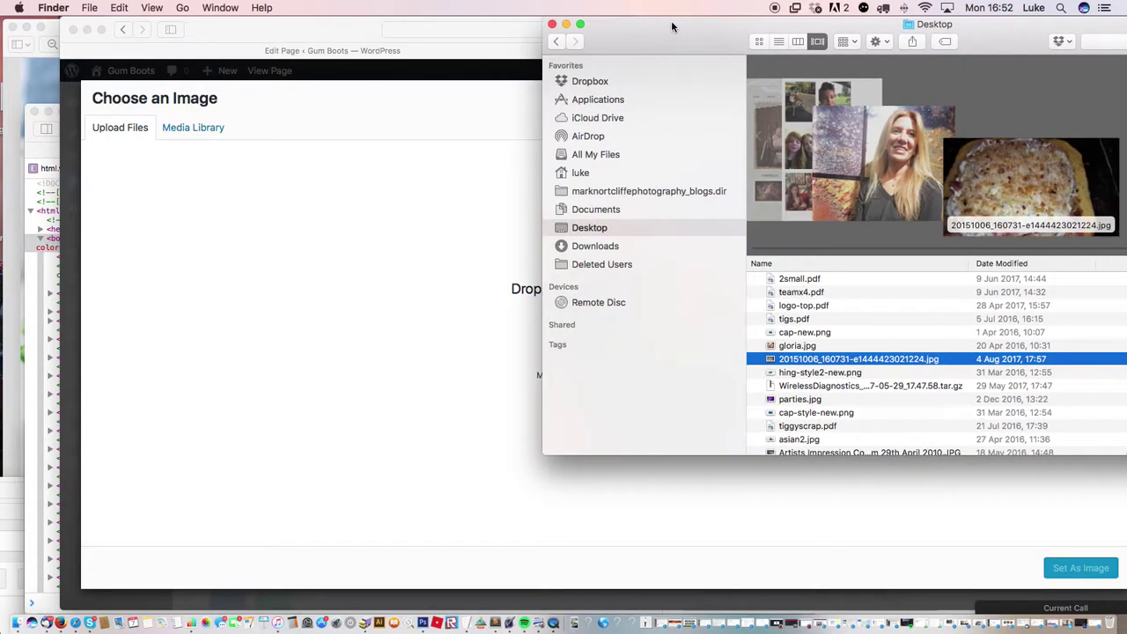
pyautogui.moveTo(834, 362); pyautogui.dragTo(361, 346)
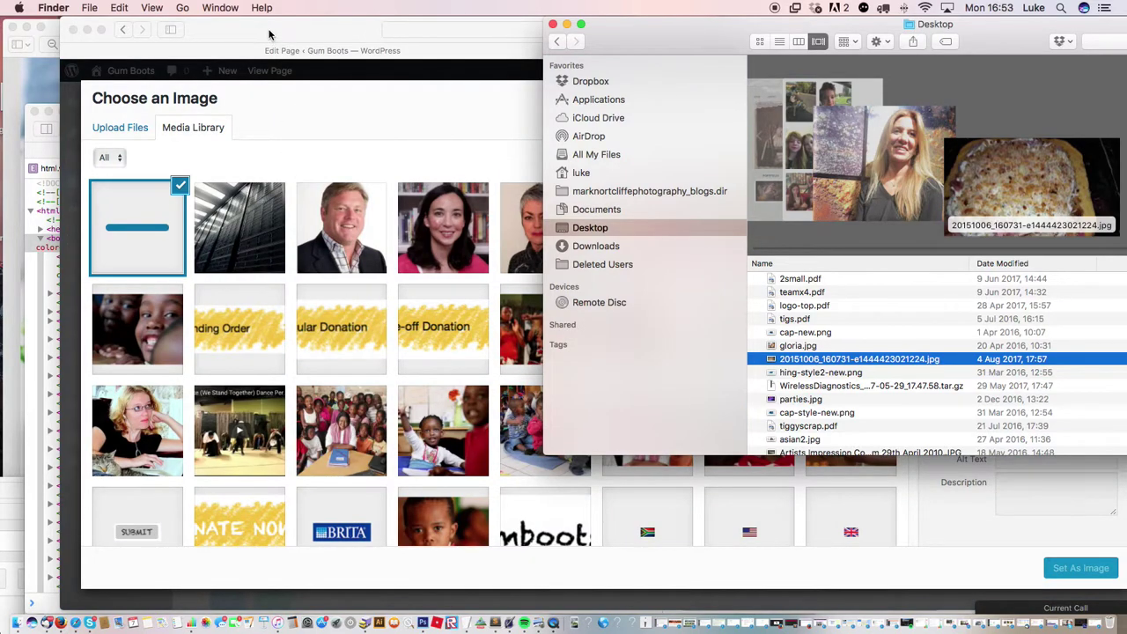
# - Set the uploaded photo as the image module's picture, save the module and update the HOME page
pyautogui.click(270, 33)
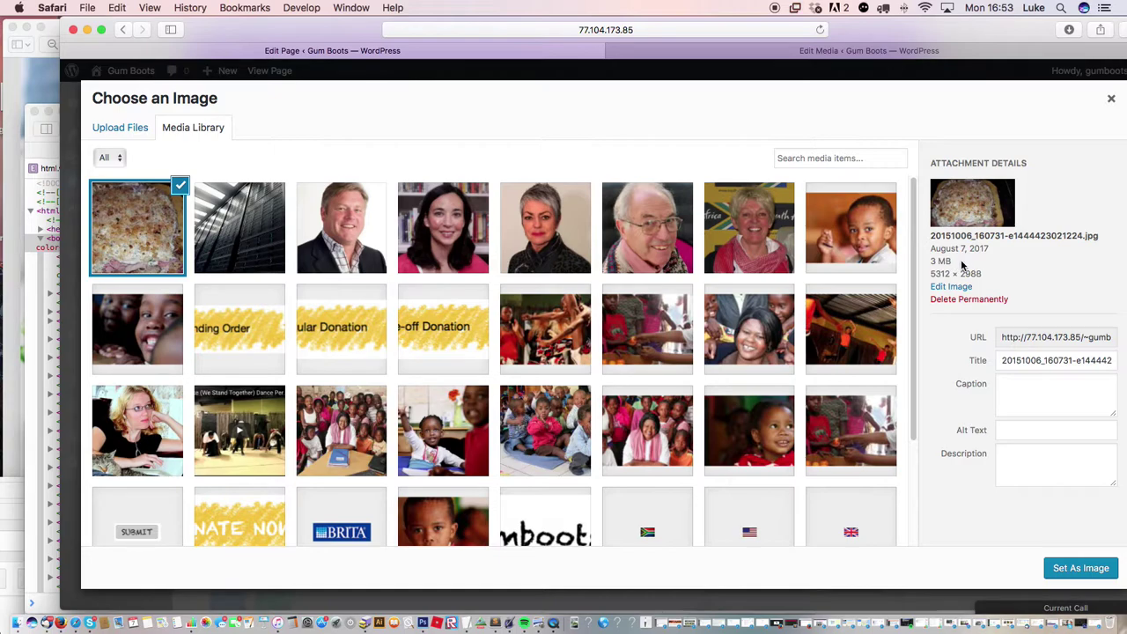
pyautogui.click(1080, 568)
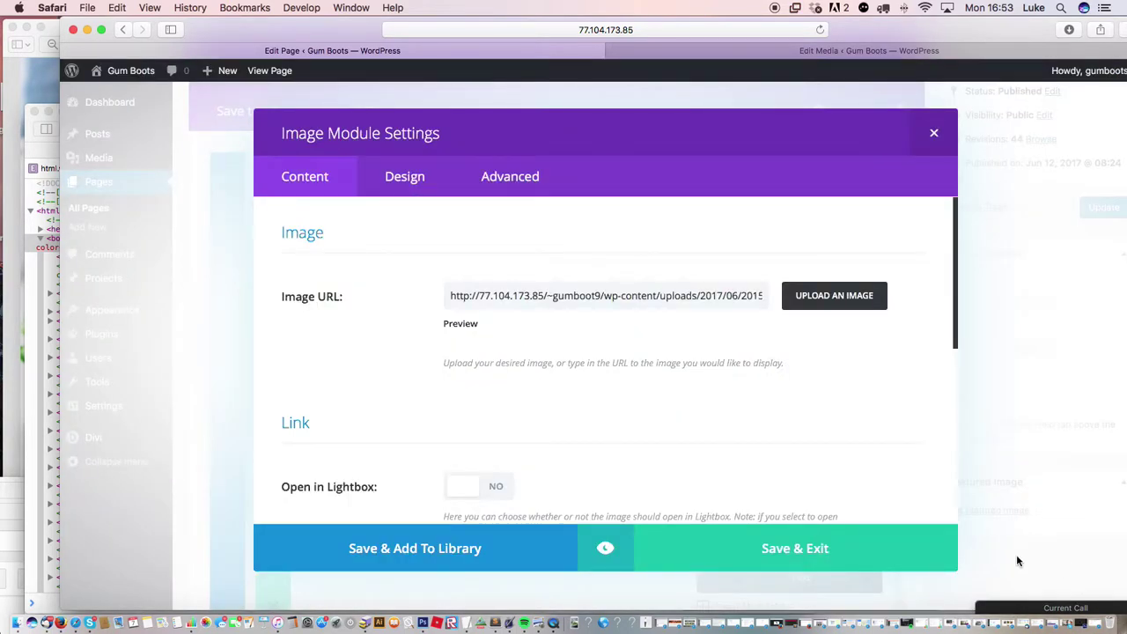
pyautogui.click(766, 548)
pyautogui.click(1090, 209)
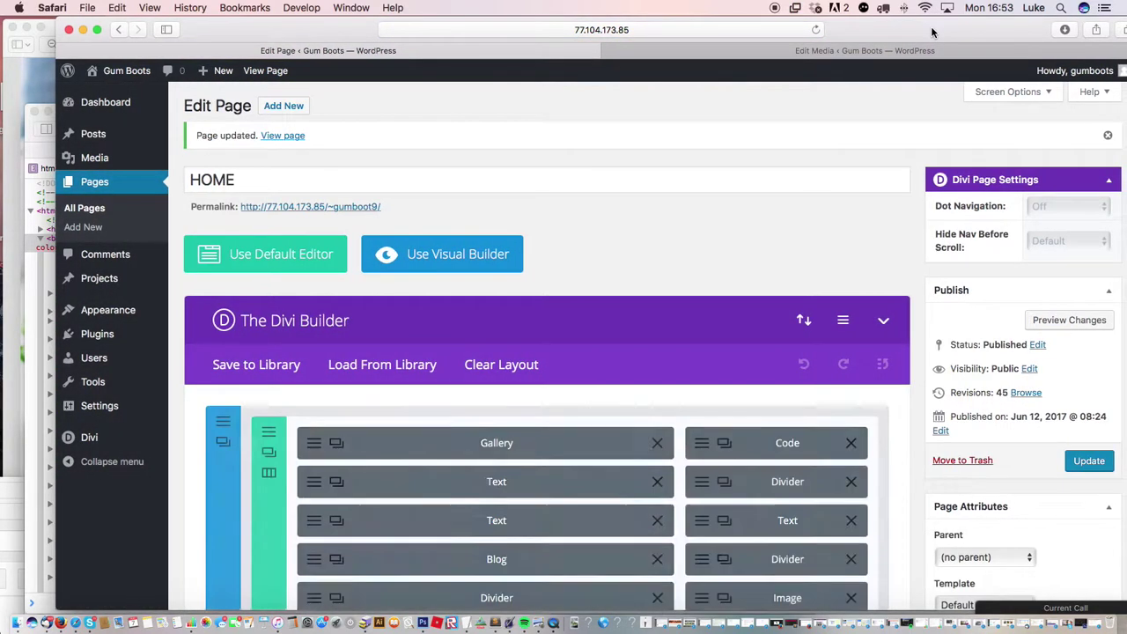
# - View the updated home page and examine the photo placed below the Gumboots Annual Reports list
pyautogui.moveTo(935, 24); pyautogui.dragTo(949, 23)
pyautogui.click(306, 137)
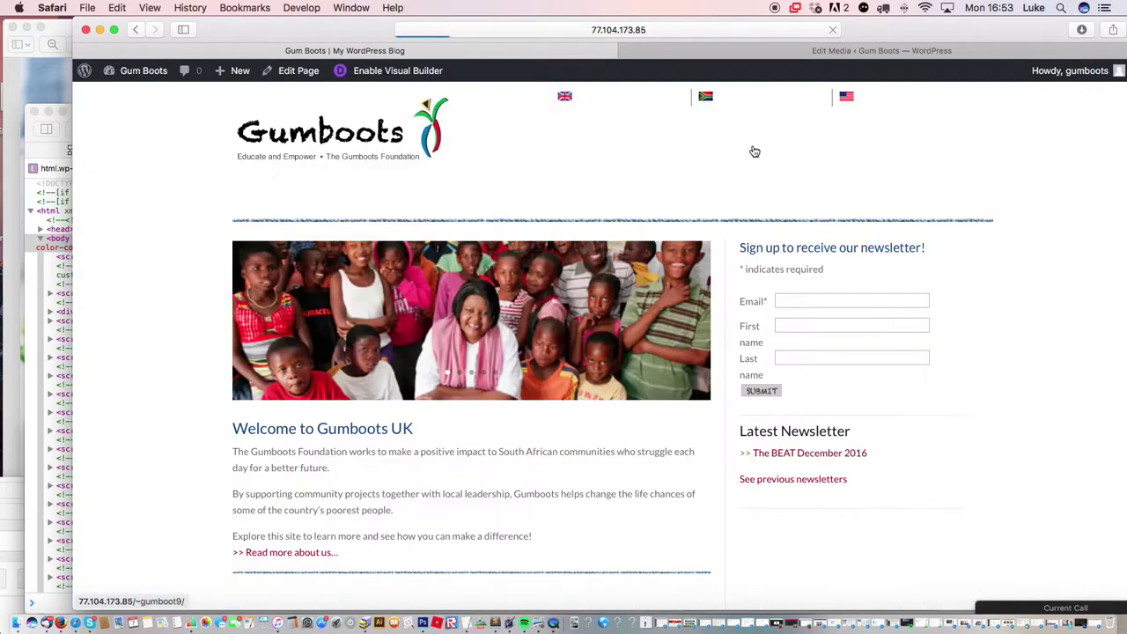
pyautogui.moveTo(968, 29); pyautogui.dragTo(914, 29)
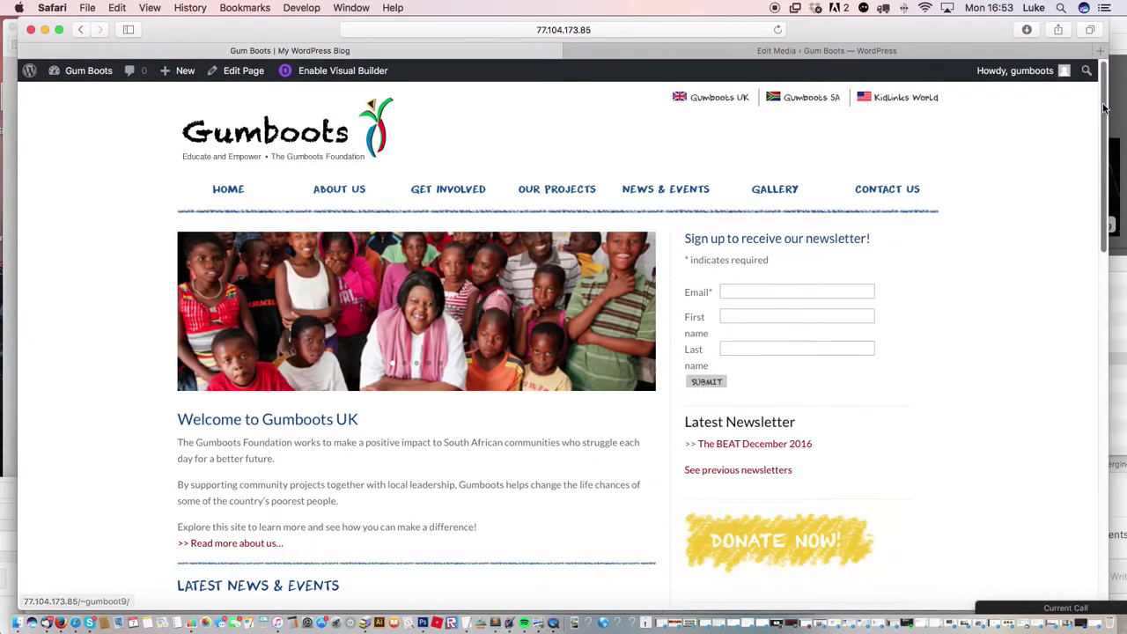
pyautogui.scroll(-5, 1092, 222)
pyautogui.scroll(-12, 1091, 222)
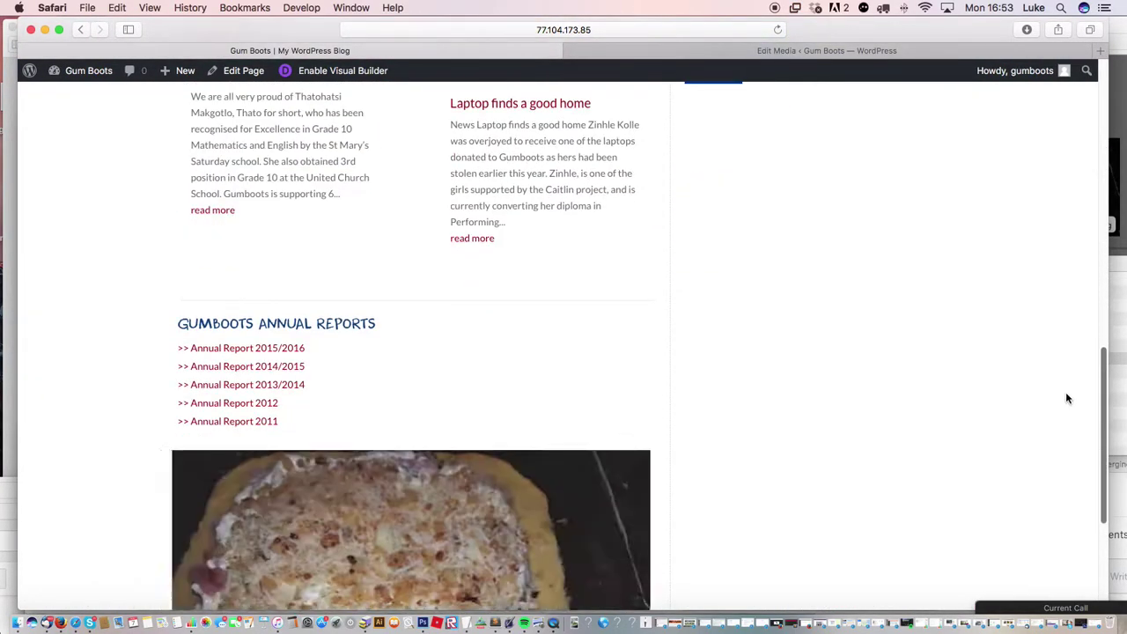
pyautogui.scroll(-2, 1069, 467)
pyautogui.scroll(3, 1066, 467)
pyautogui.scroll(-1, 1061, 462)
pyautogui.scroll(-1, 1057, 459)
pyautogui.scroll(2, 1054, 456)
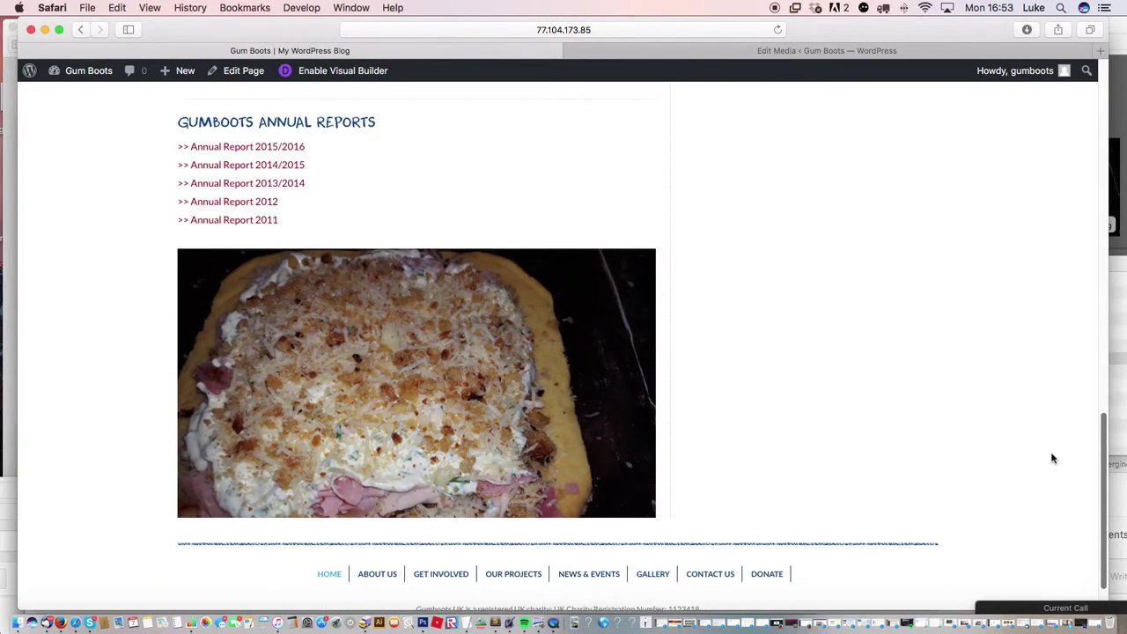
pyautogui.scroll(3, 1048, 453)
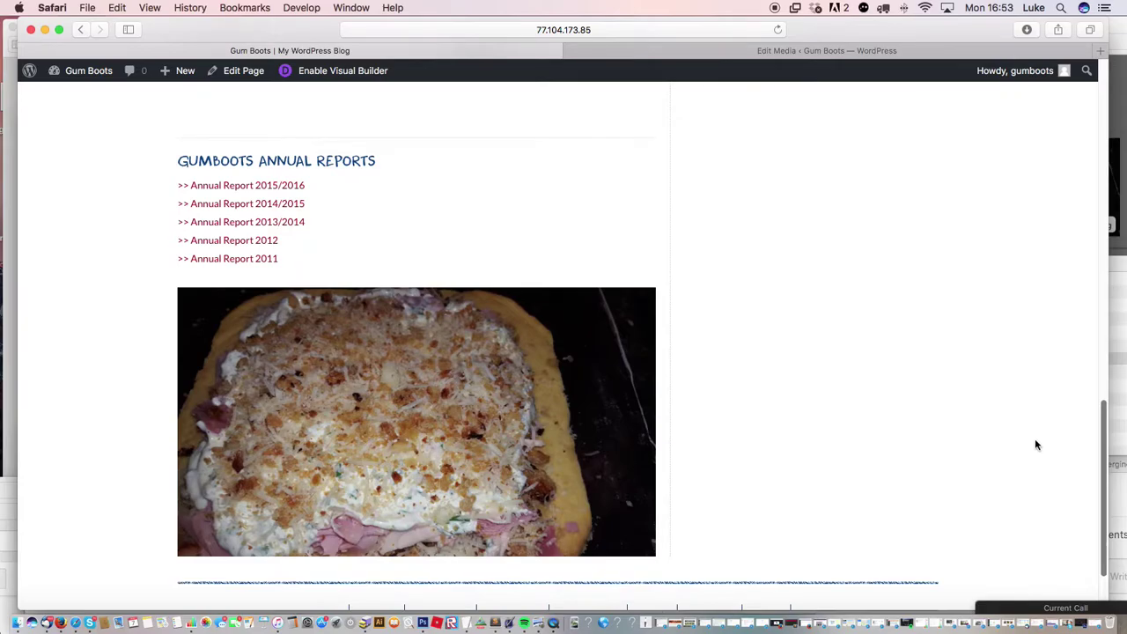
# - Review the live home page's two-column layout from the header through the news and sidebar content
pyautogui.scroll(15, 1036, 445)
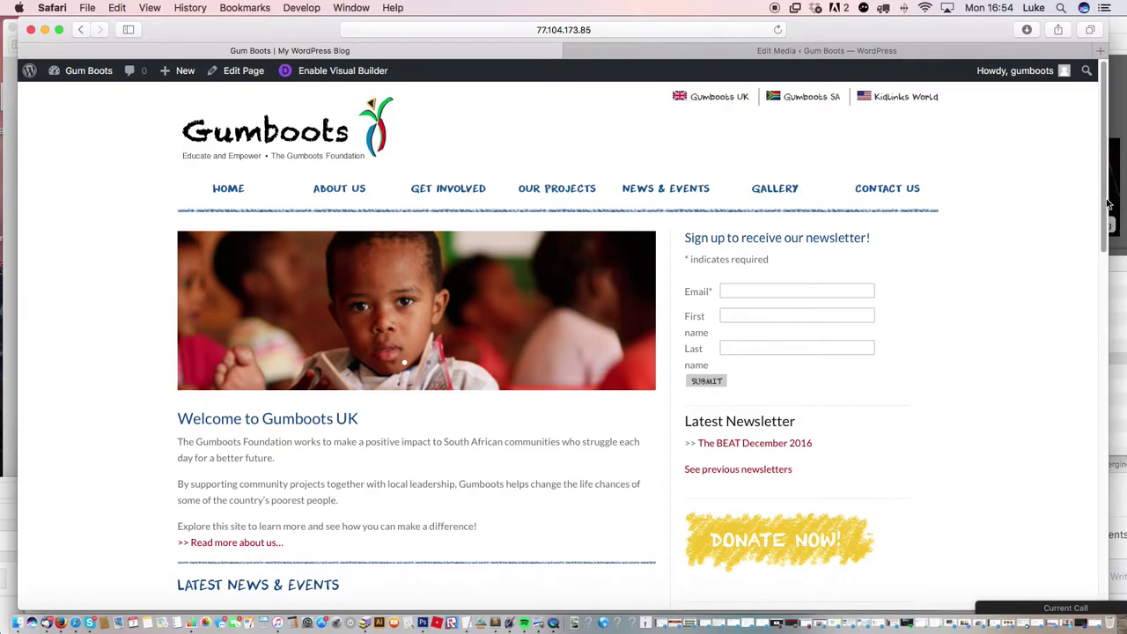
pyautogui.scroll(-2, 1092, 269)
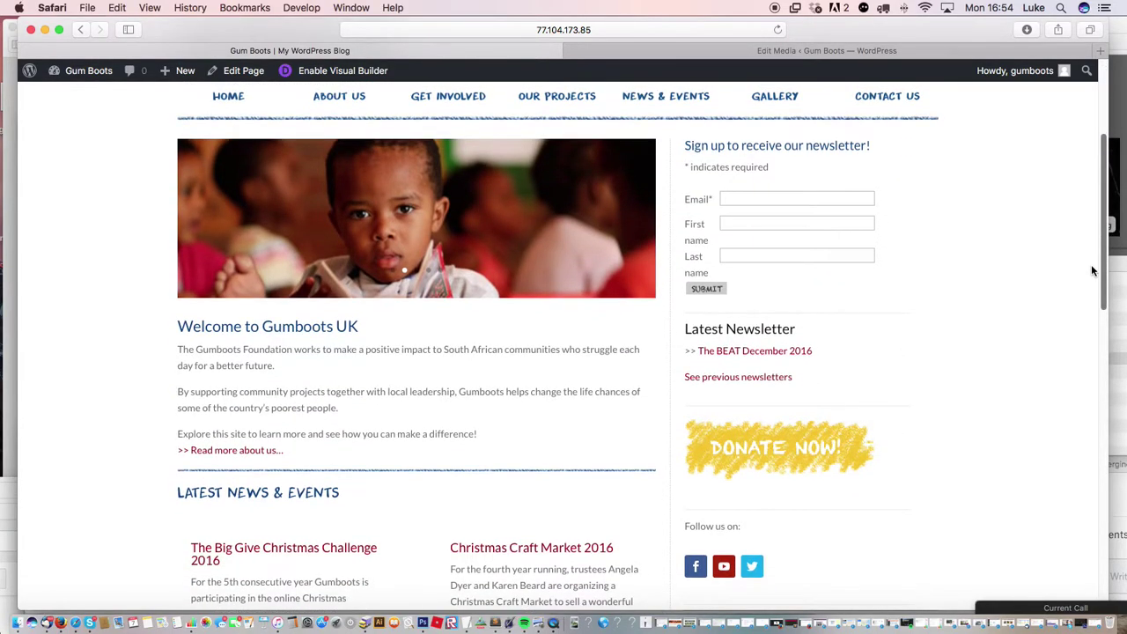
pyautogui.scroll(-5, 1087, 299)
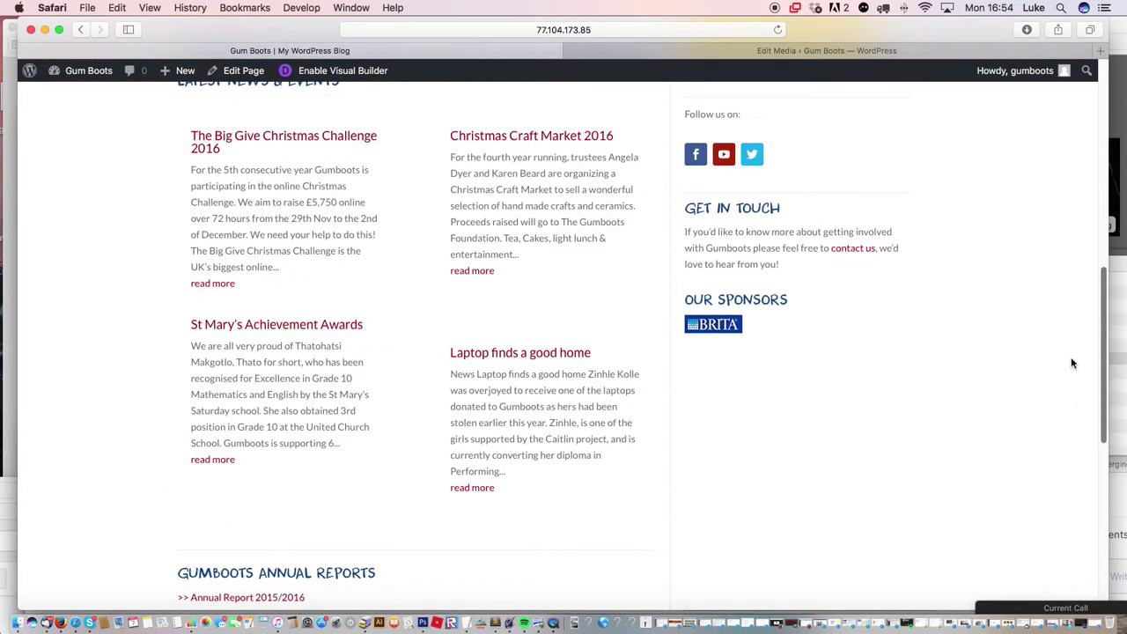
pyautogui.scroll(10, 1069, 413)
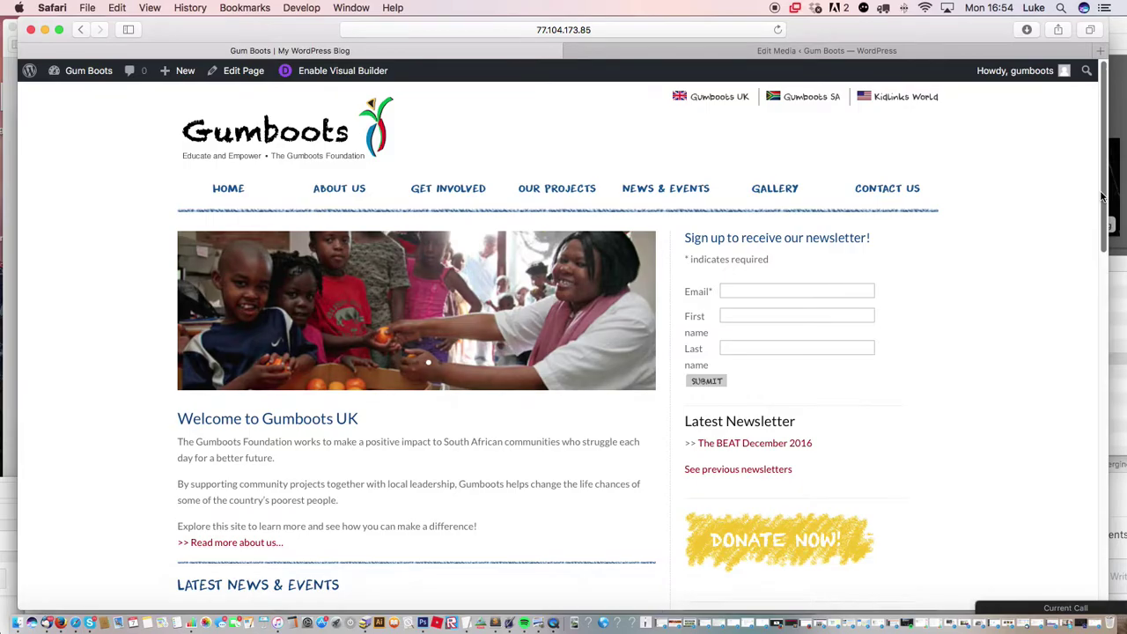
pyautogui.scroll(-3, 1100, 195)
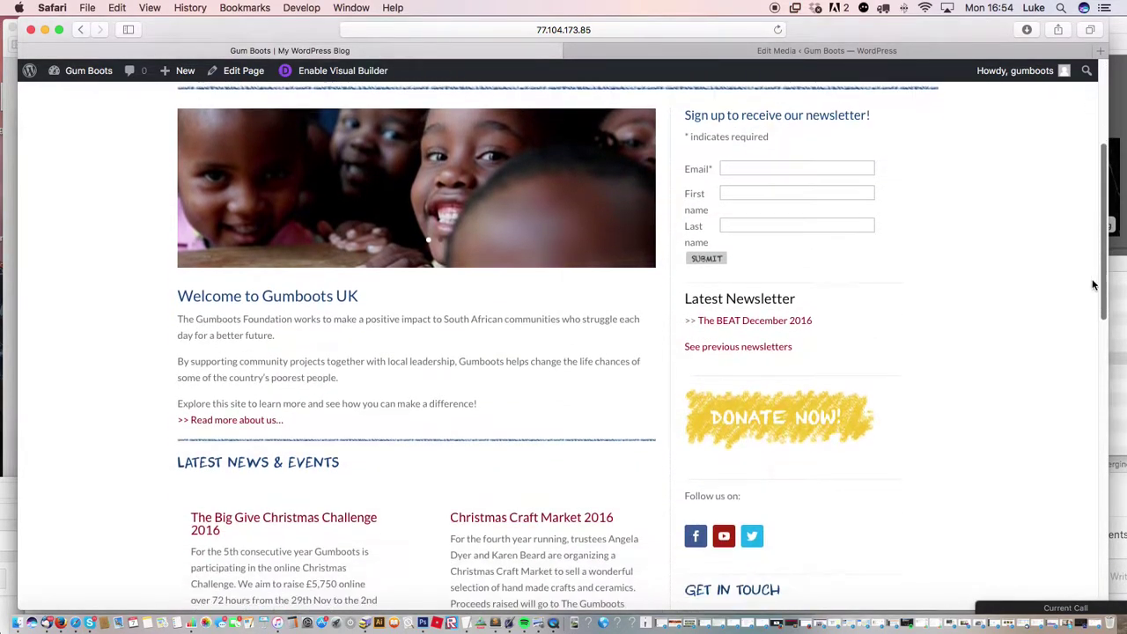
pyautogui.scroll(-5, 1091, 299)
pyautogui.scroll(10, 1088, 344)
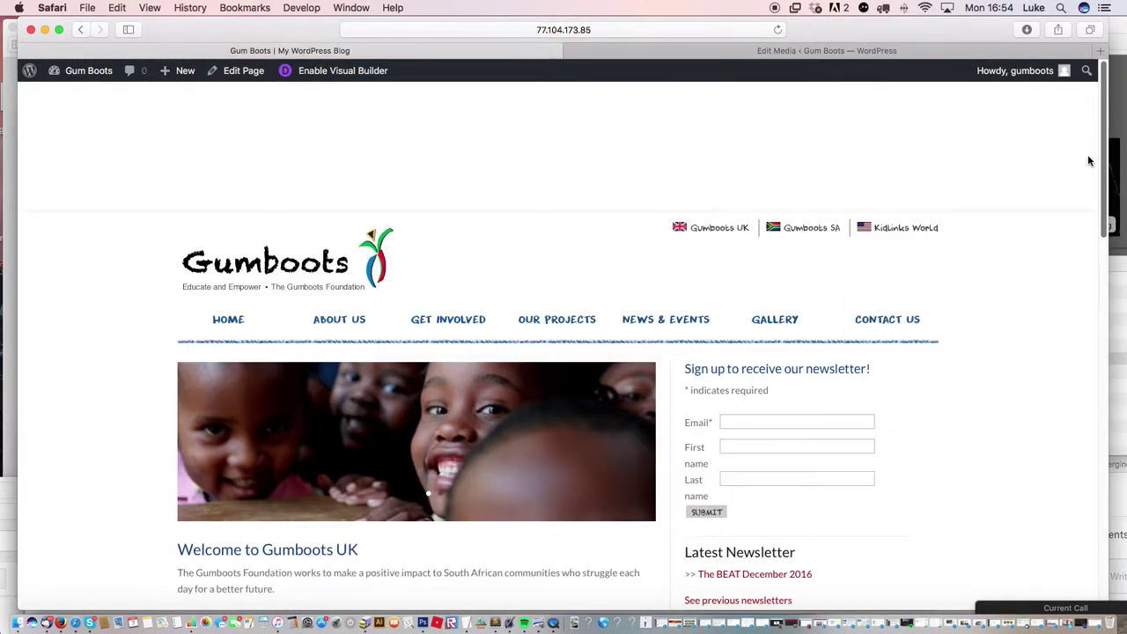
# - Open the home page for editing and examine the section, row and module structure in the Divi Builder
pyautogui.click(244, 71)
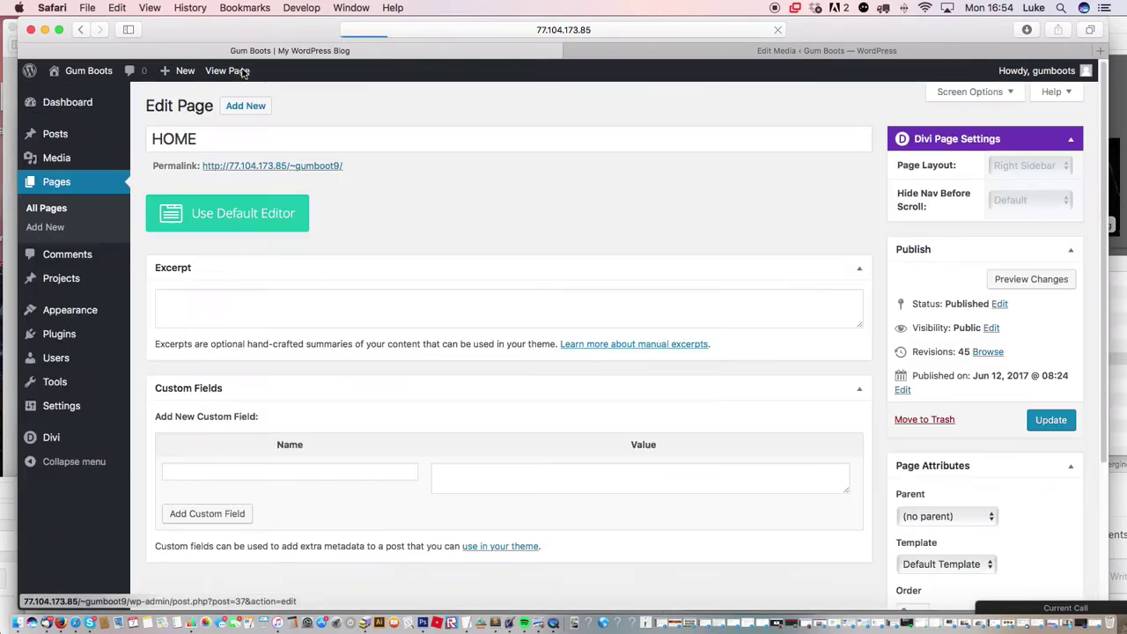
pyautogui.scroll(-2, 1100, 183)
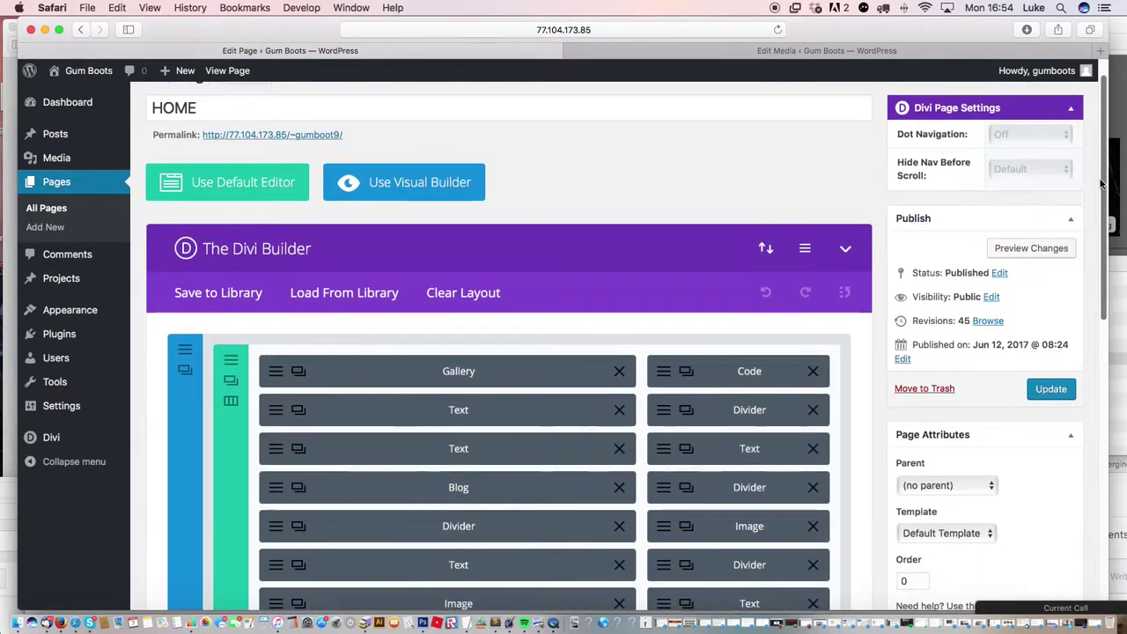
pyautogui.scroll(-5, 1101, 183)
pyautogui.scroll(2, 1080, 273)
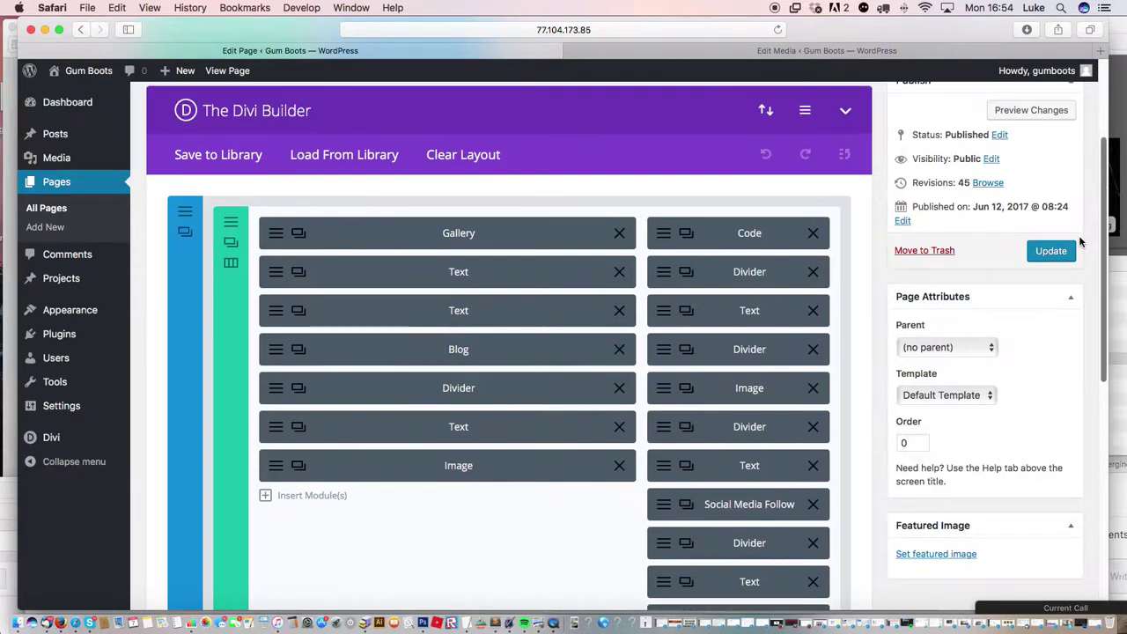
pyautogui.scroll(-3, 1079, 255)
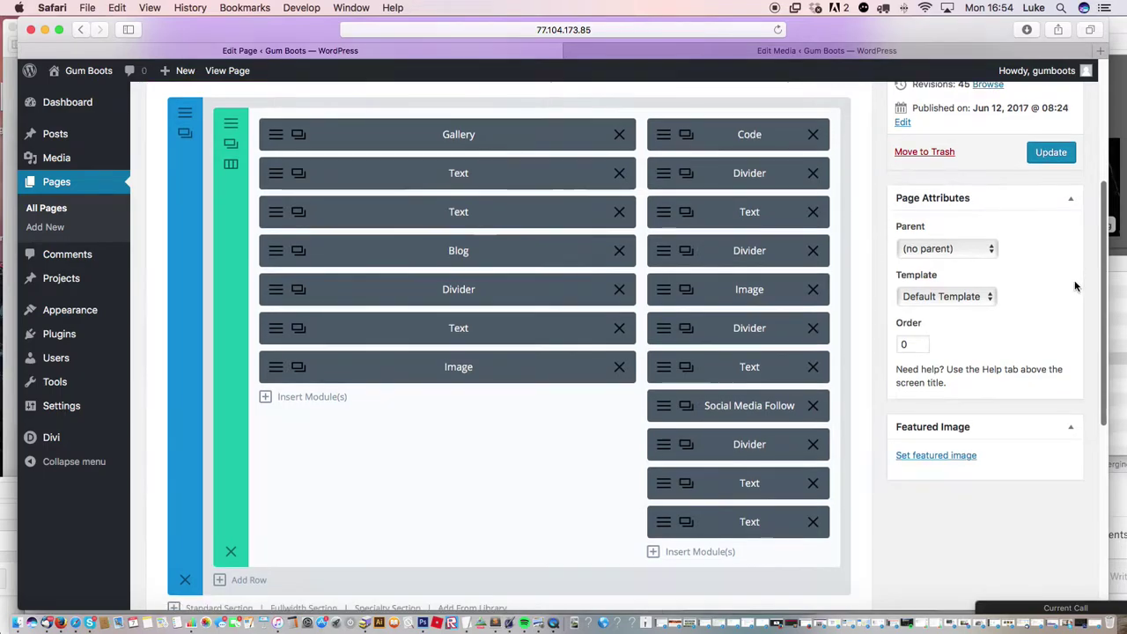
pyautogui.scroll(1, 1072, 271)
pyautogui.moveTo(178, 174)
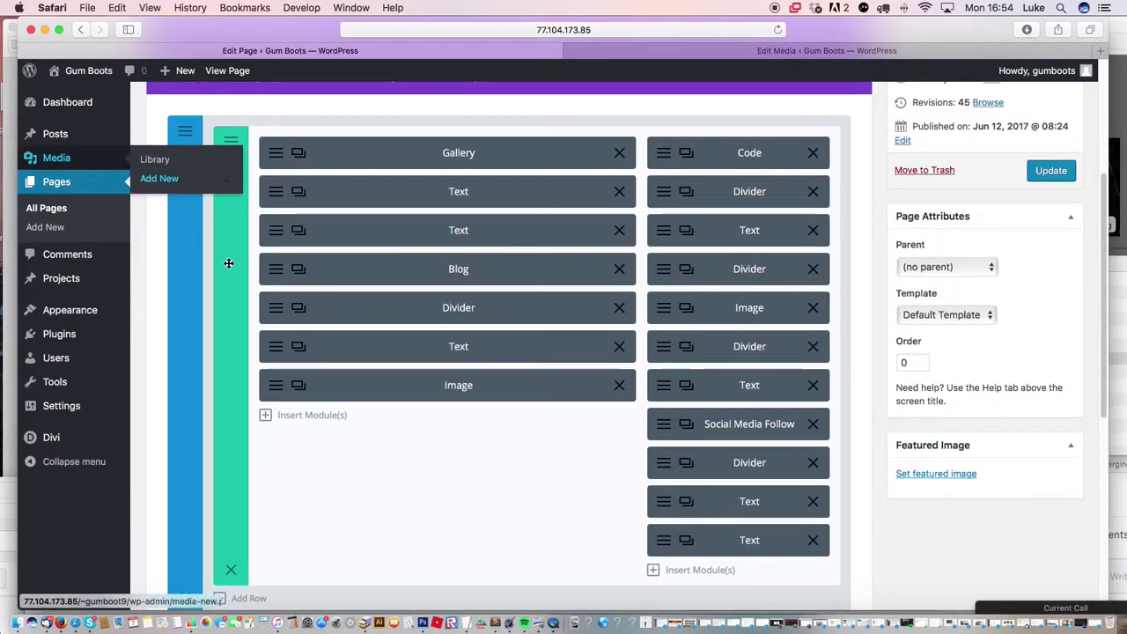
pyautogui.moveTo(232, 262)
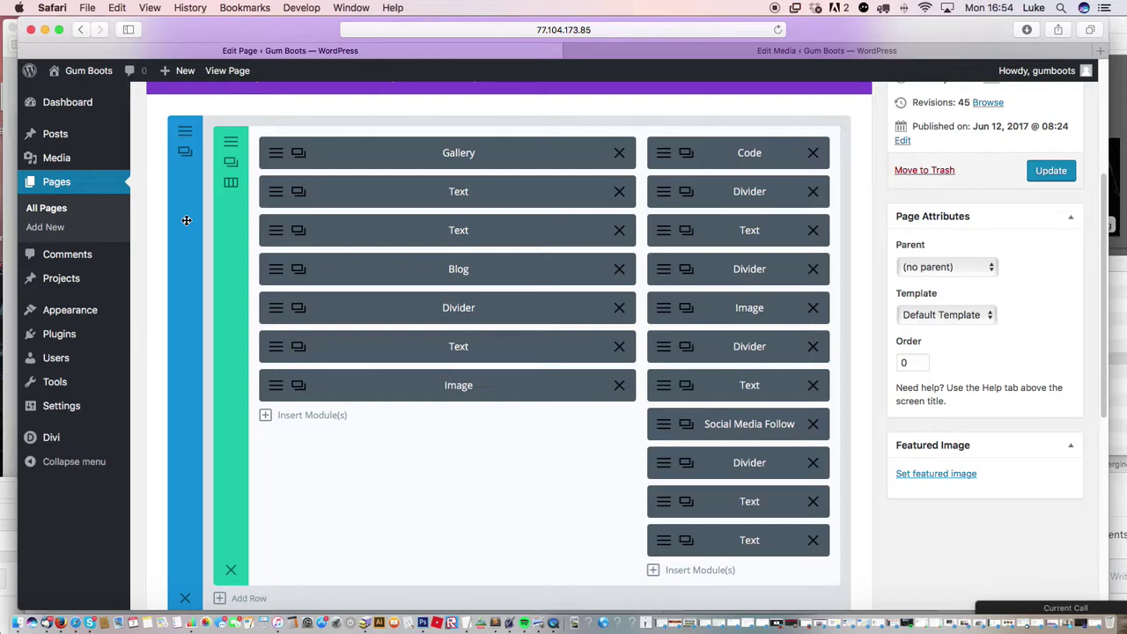
pyautogui.scroll(-1, 187, 220)
pyautogui.scroll(1, 190, 220)
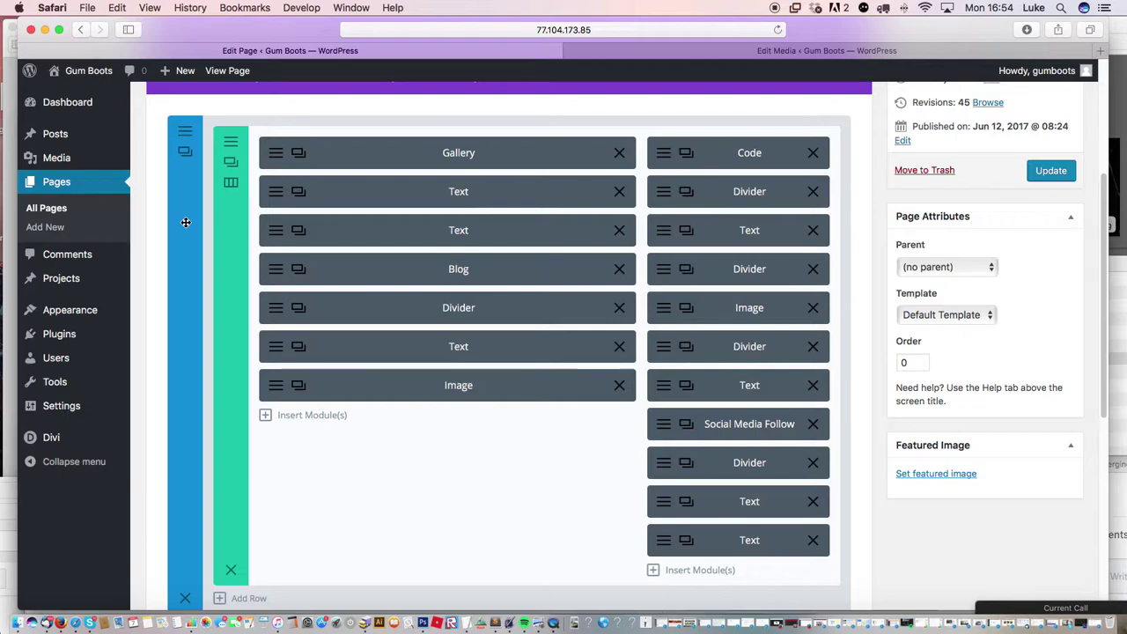
# - Add a fullwidth section below the existing standard section and insert a Fullwidth Image module in it
pyautogui.scroll(-3, 186, 221)
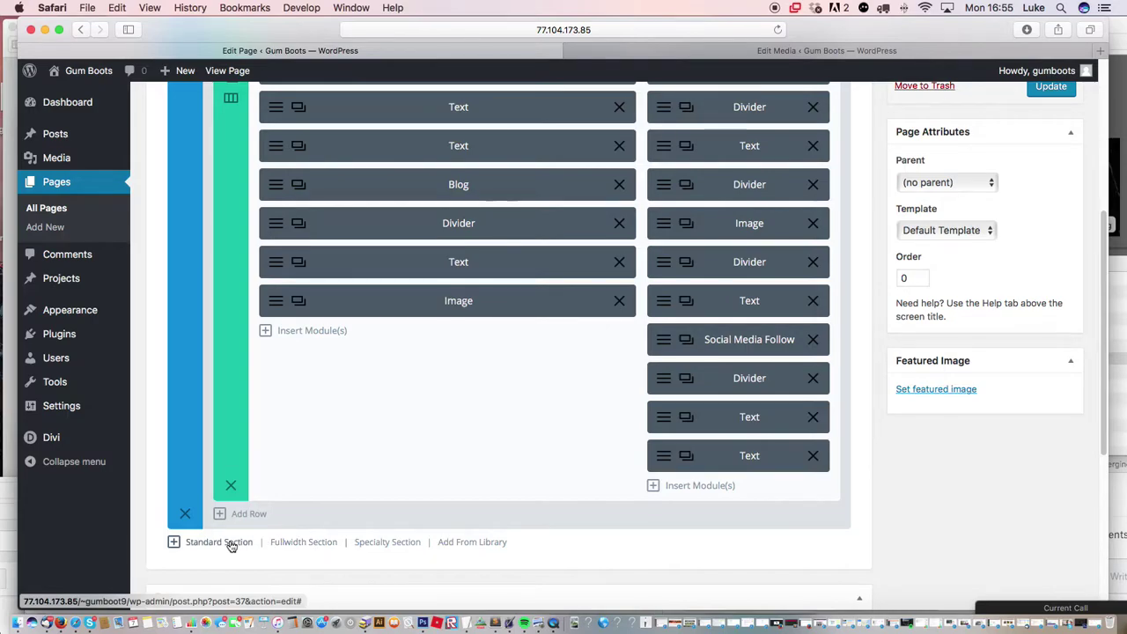
pyautogui.click(296, 545)
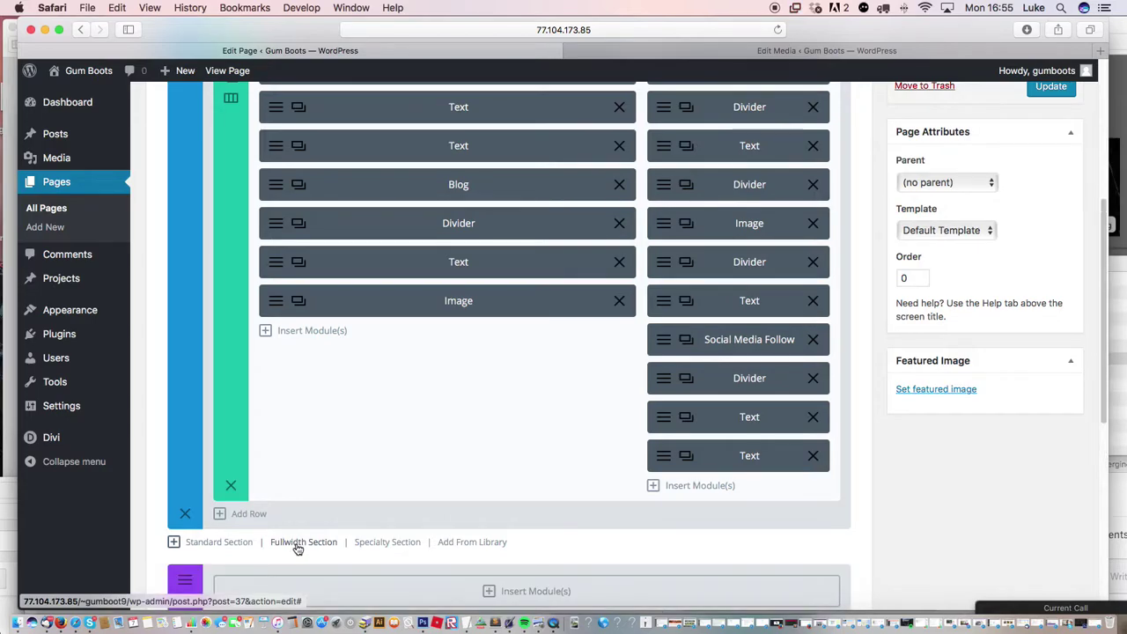
pyautogui.scroll(-4, 1099, 370)
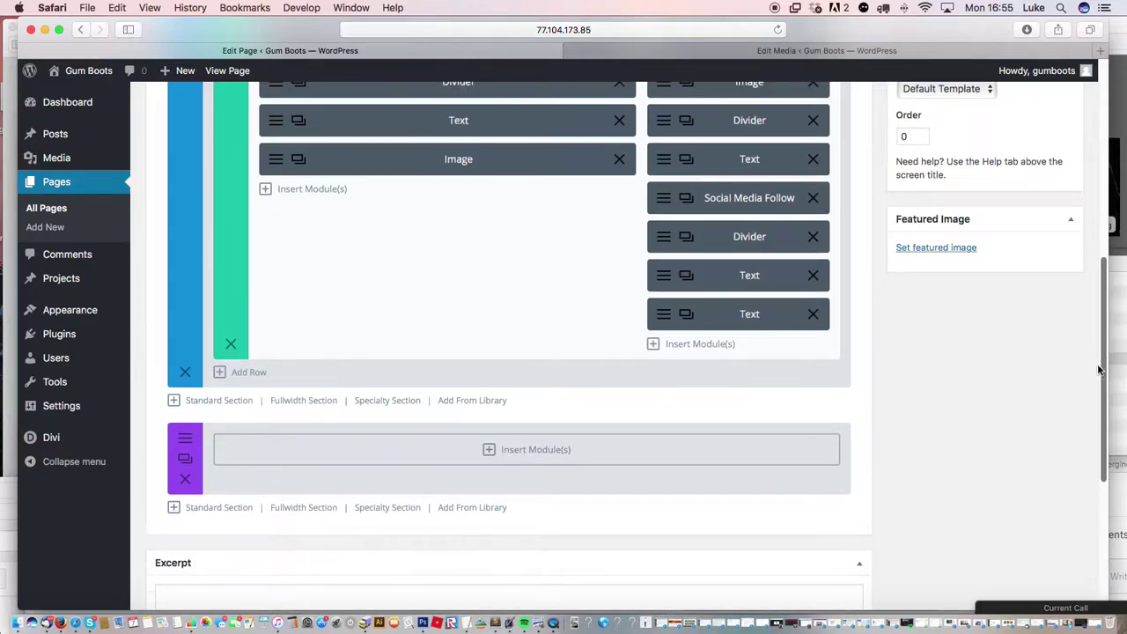
pyautogui.click(560, 448)
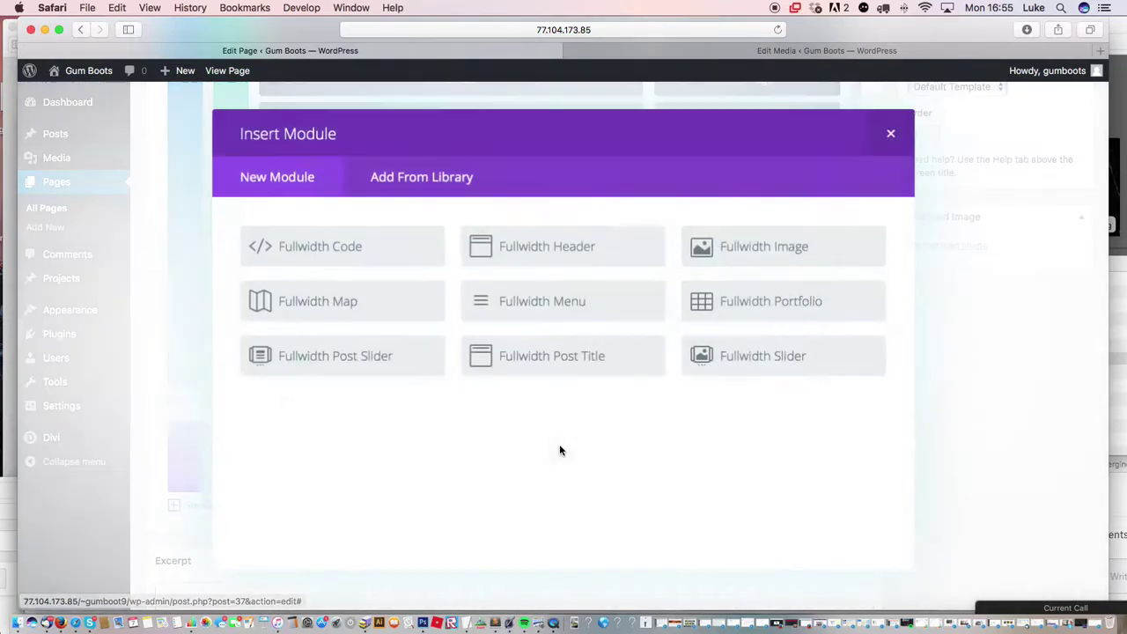
pyautogui.click(793, 250)
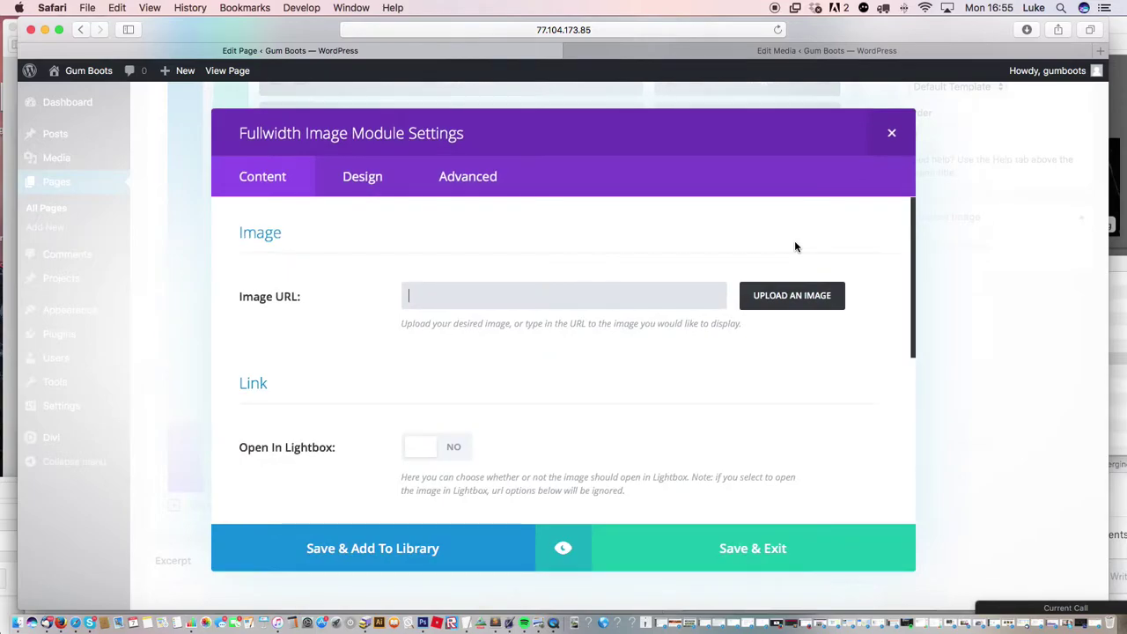
# - Set the fullwidth image to leratong_030.jpg from the media library and save the module
pyautogui.click(791, 297)
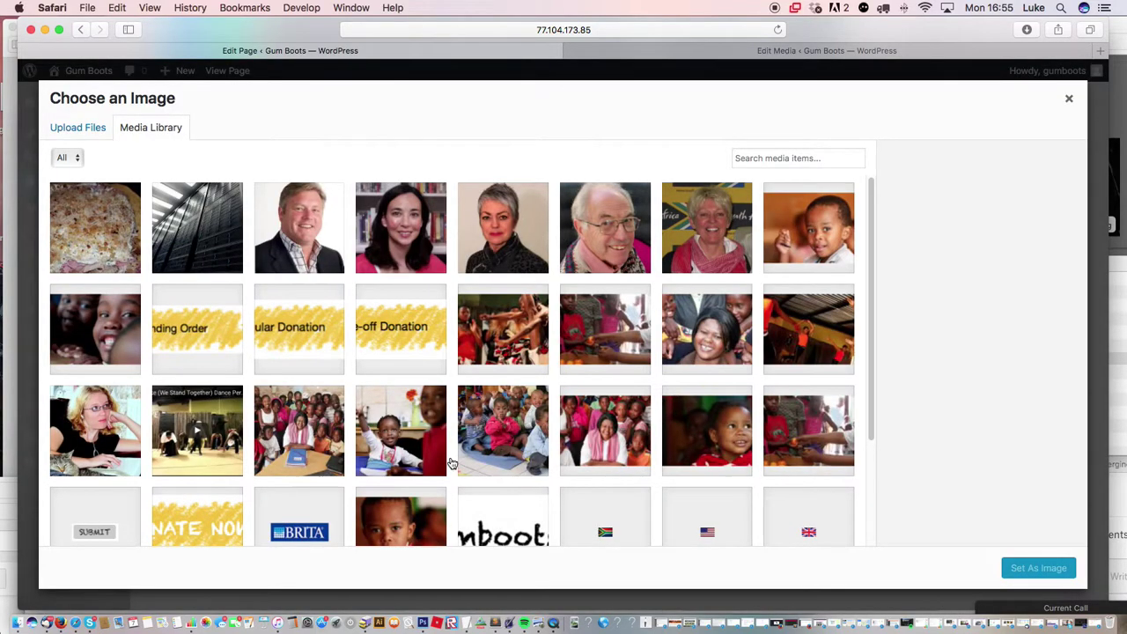
pyautogui.click(426, 509)
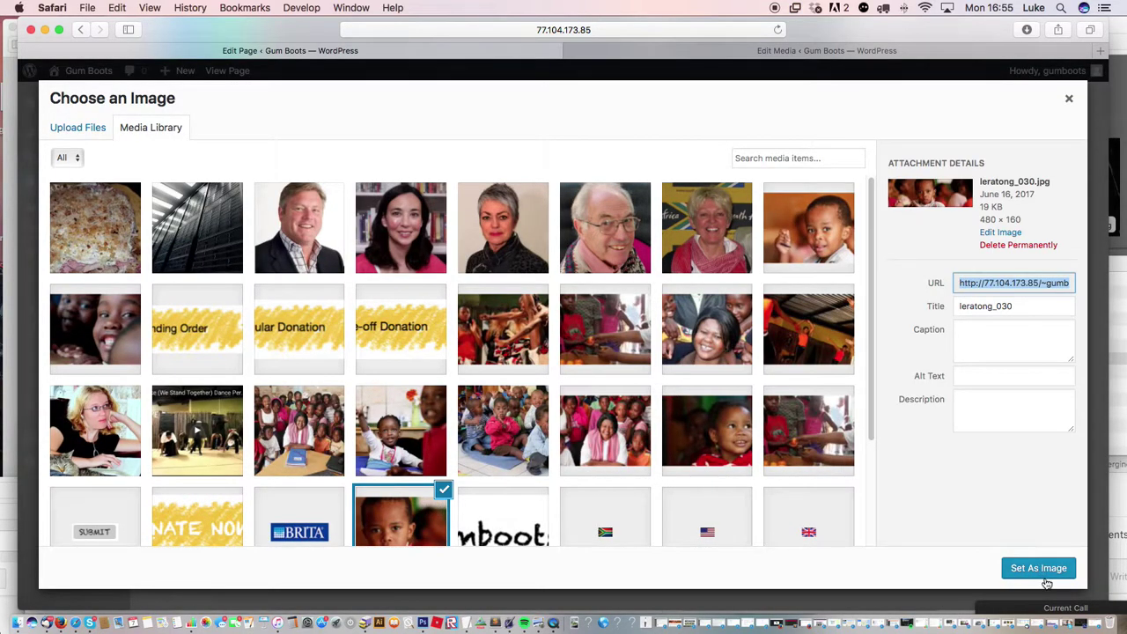
pyautogui.click(1039, 570)
pyautogui.click(698, 549)
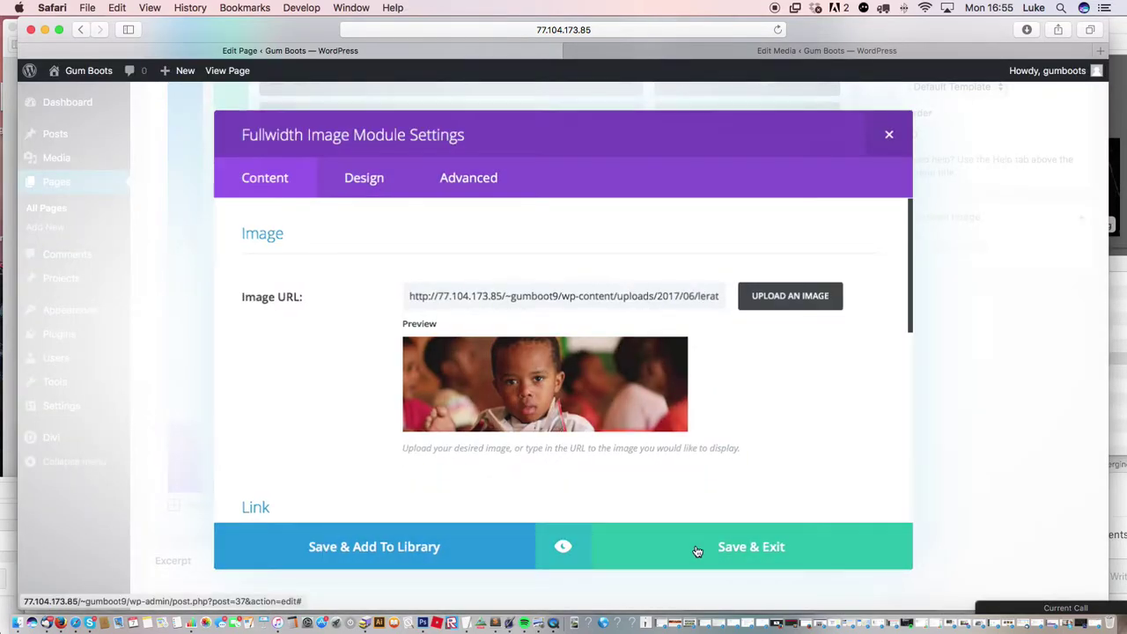
# - Move the fullwidth image section above the standard section and update the home page
pyautogui.moveTo(181, 454); pyautogui.dragTo(183, 179)
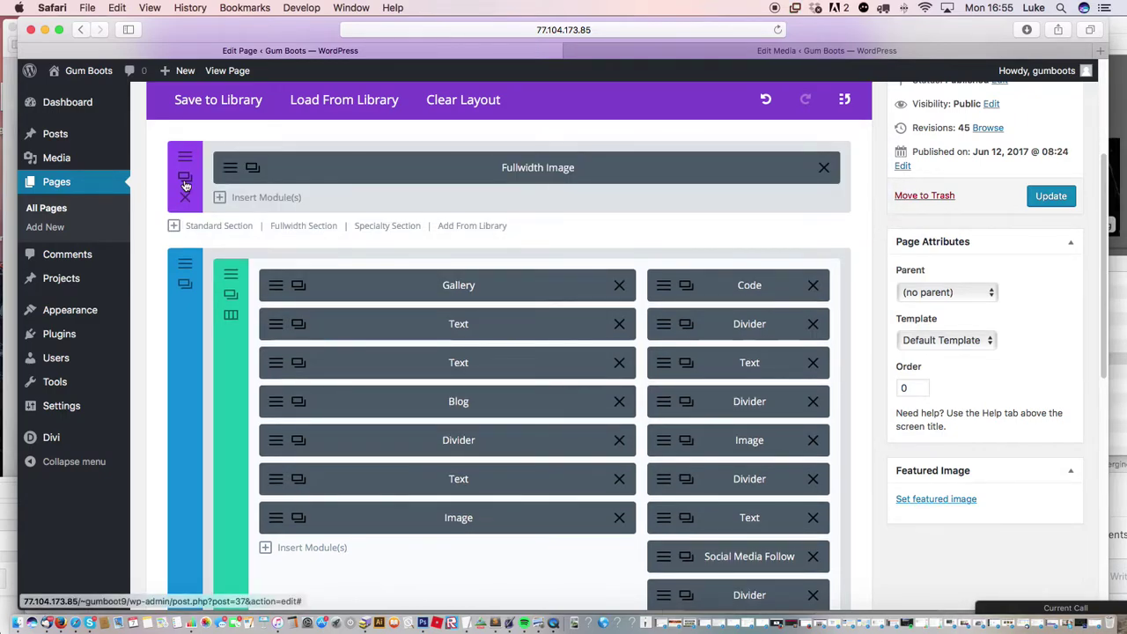
pyautogui.click(1044, 199)
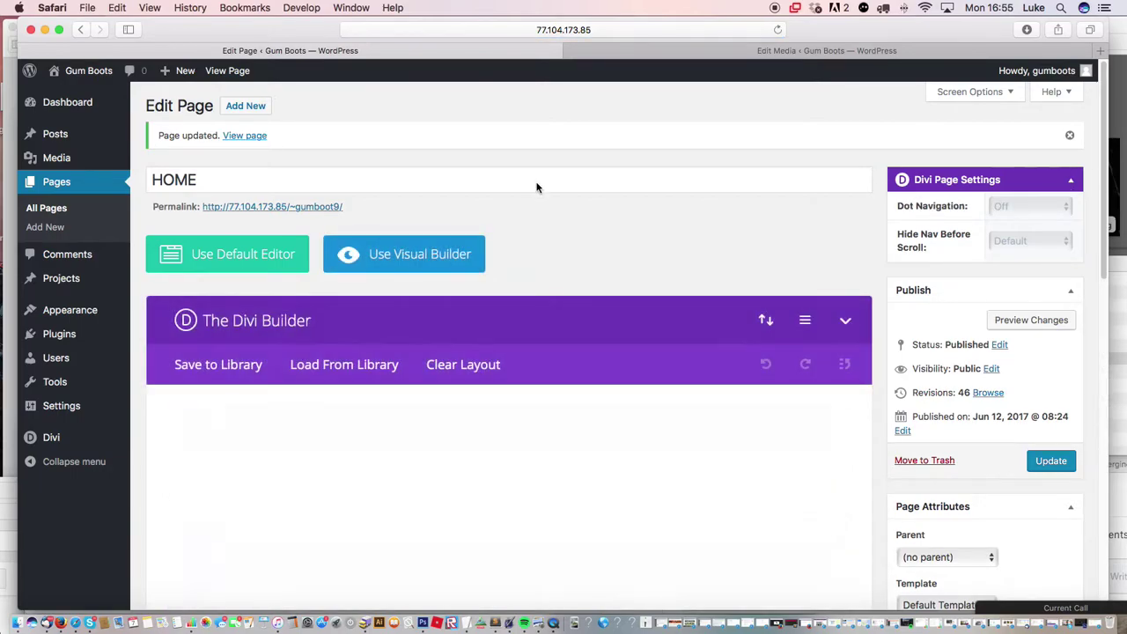
# - View the live home page and examine the fullwidth image between the navigation and the page content
pyautogui.click(311, 207)
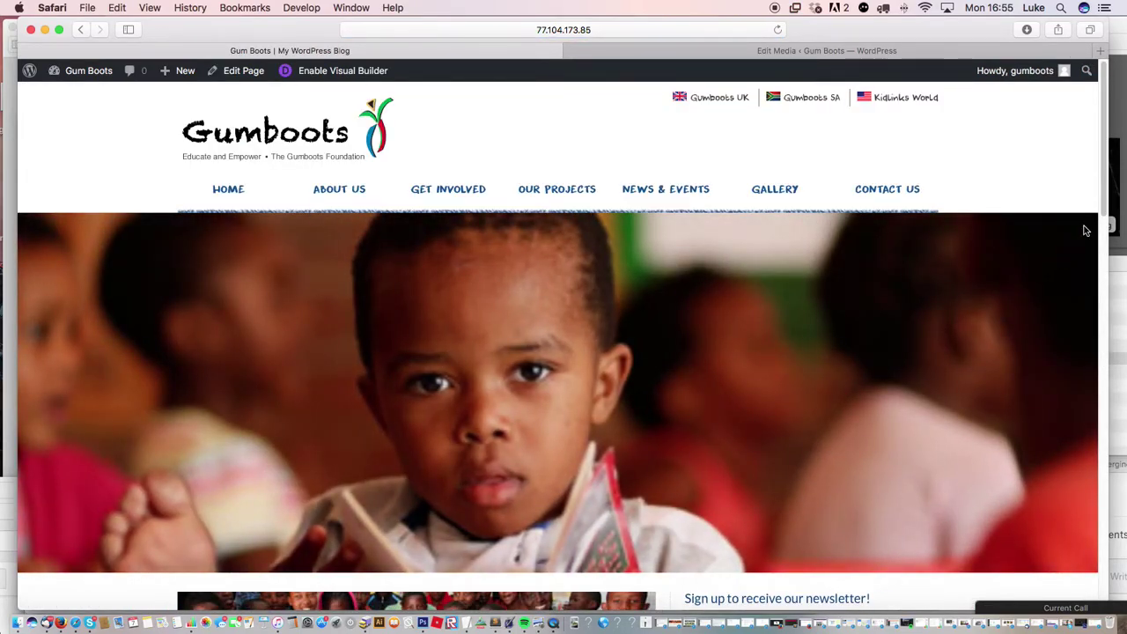
pyautogui.scroll(-2, 1106, 169)
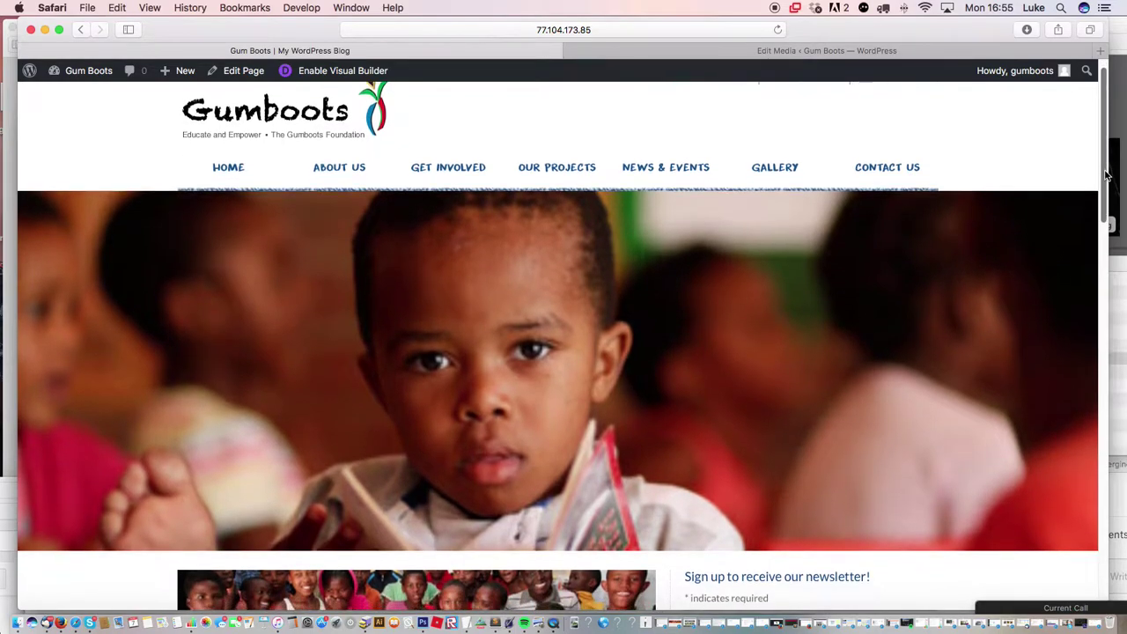
pyautogui.scroll(3, 1107, 176)
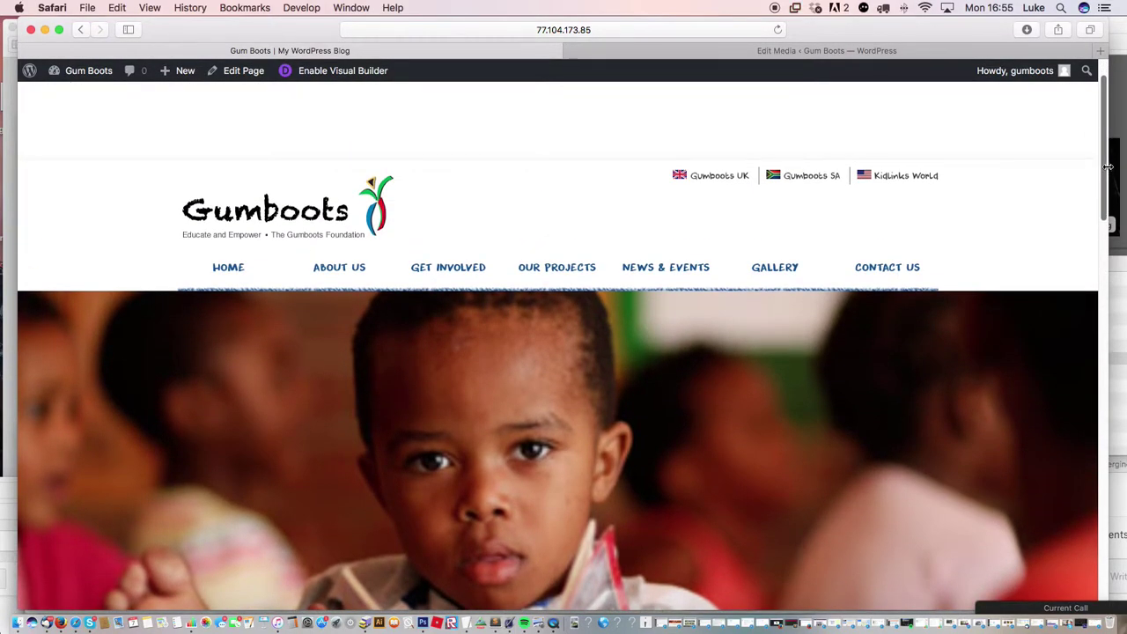
pyautogui.moveTo(1107, 164); pyautogui.dragTo(1117, 187)
pyautogui.scroll(-3, 705, 176)
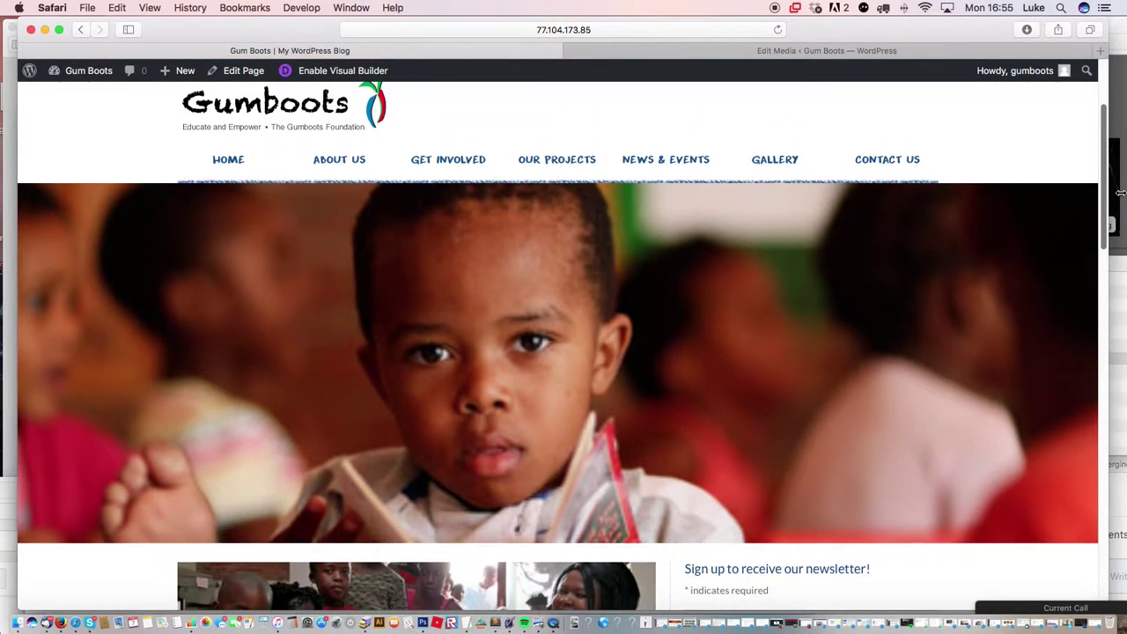
pyautogui.scroll(2, 372, 146)
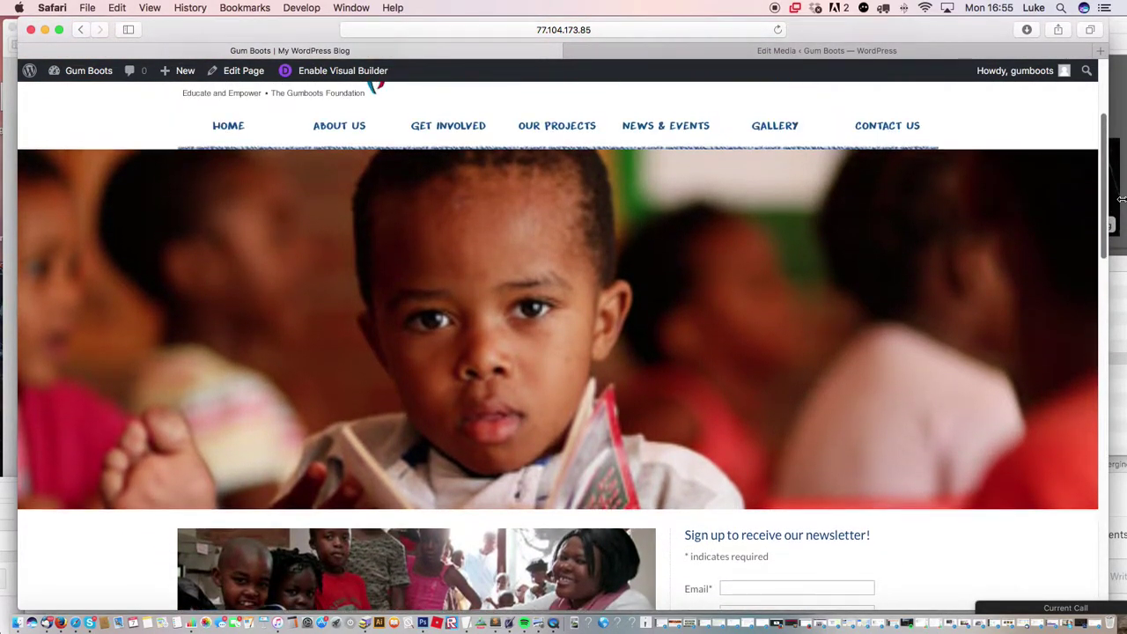
# - Open the home page for editing and delete the fullwidth image section above the main content section
pyautogui.click(244, 71)
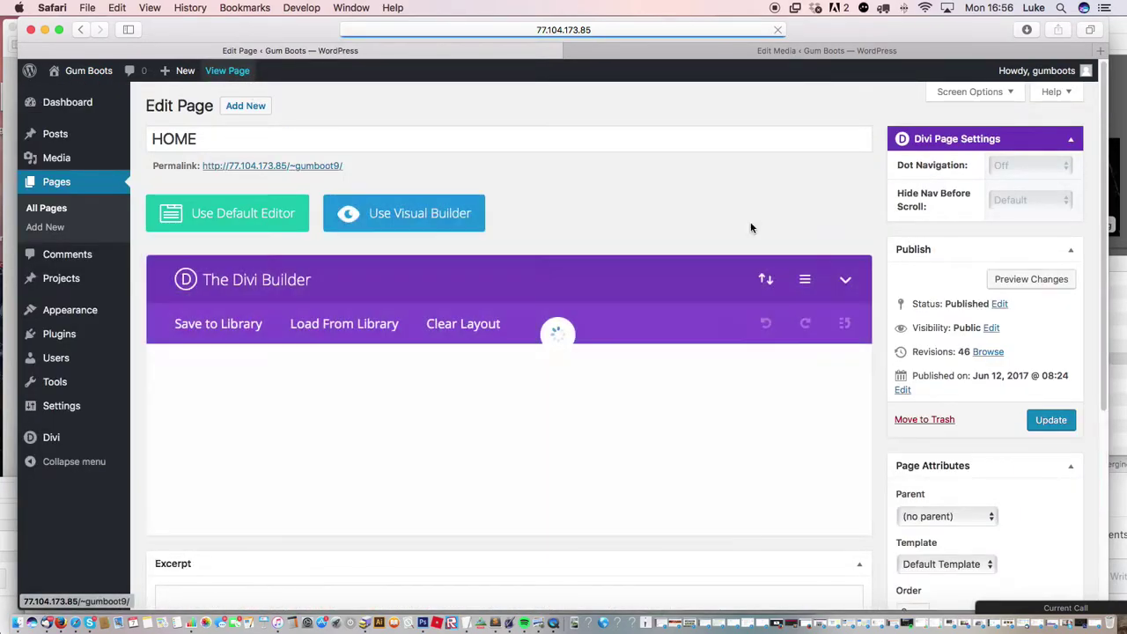
pyautogui.scroll(-5, 1104, 167)
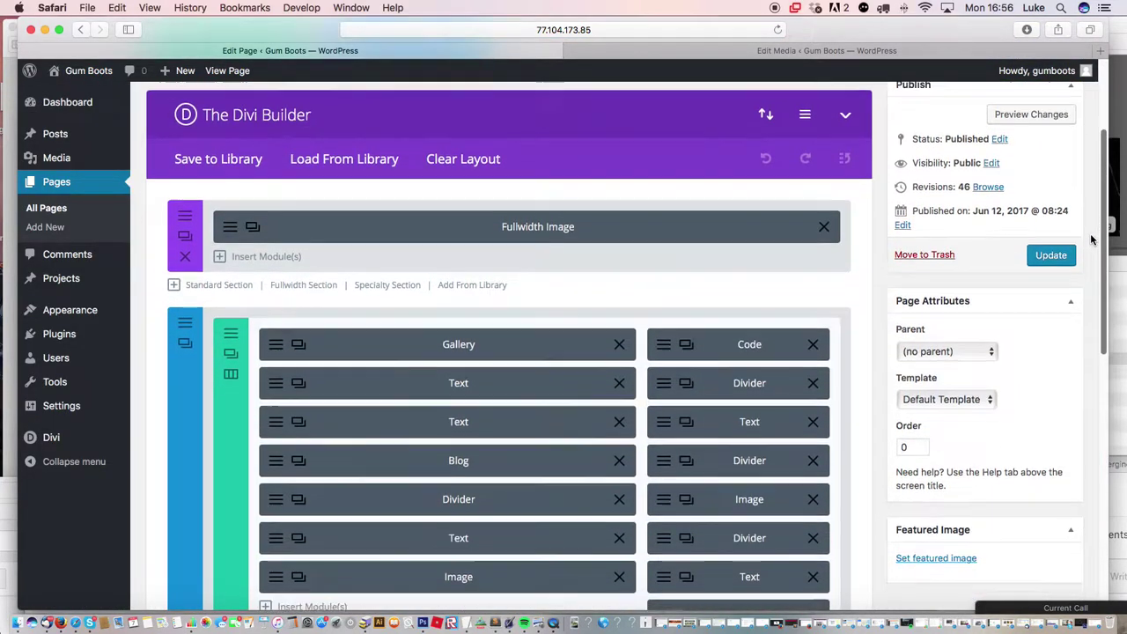
pyautogui.scroll(1, 1080, 274)
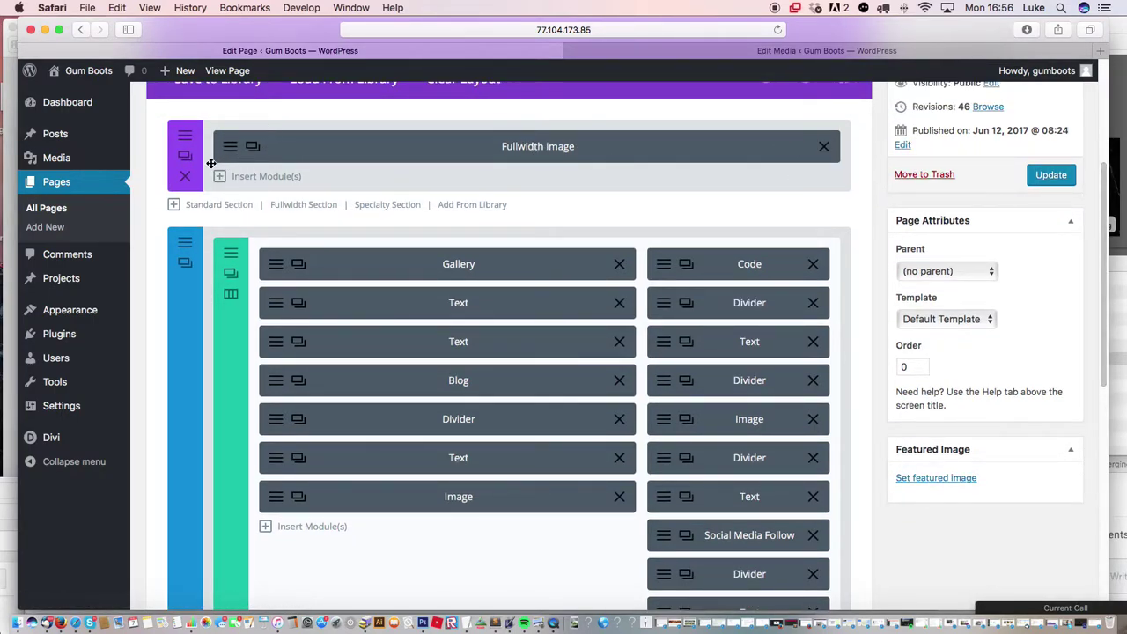
pyautogui.click(186, 178)
pyautogui.scroll(-2, 581, 443)
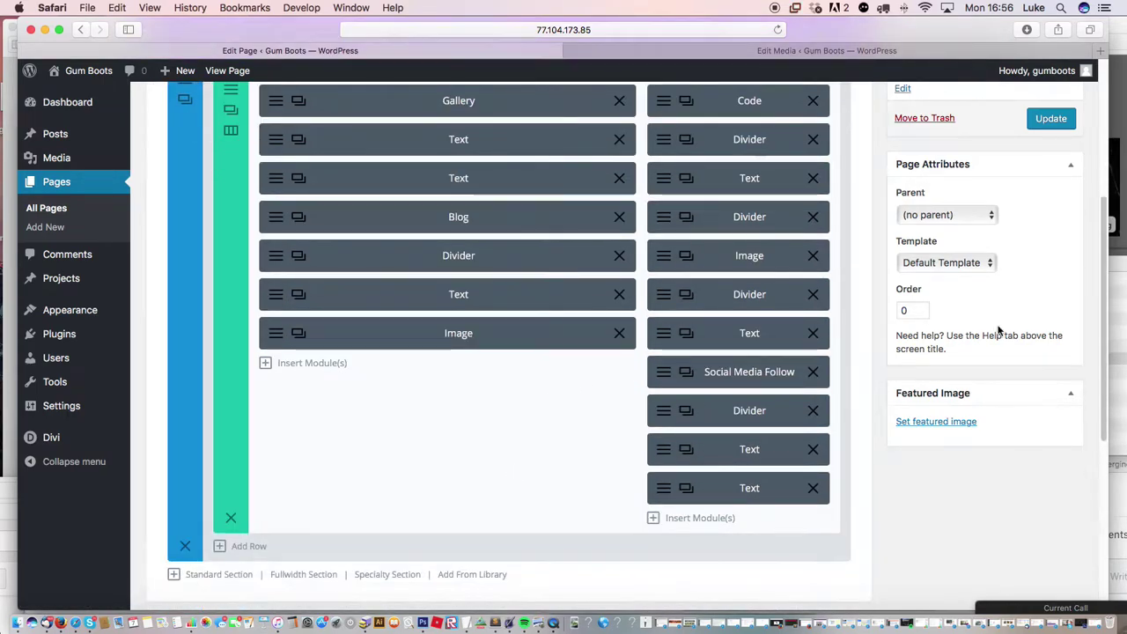
pyautogui.scroll(-2, 1099, 269)
pyautogui.scroll(3, 1099, 260)
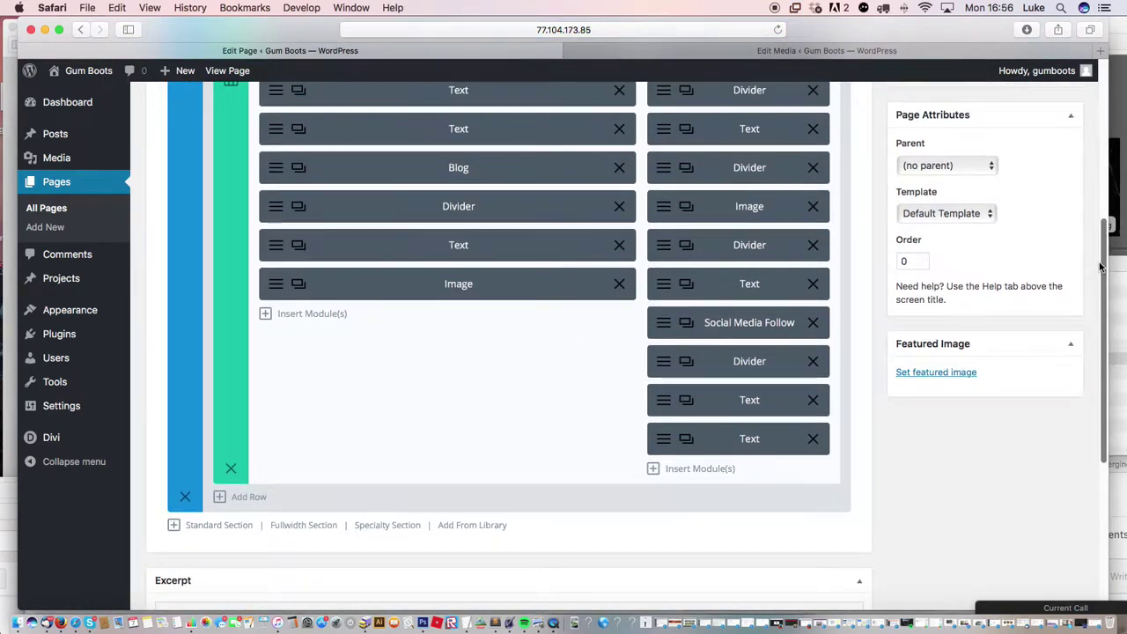
pyautogui.scroll(-1, 622, 294)
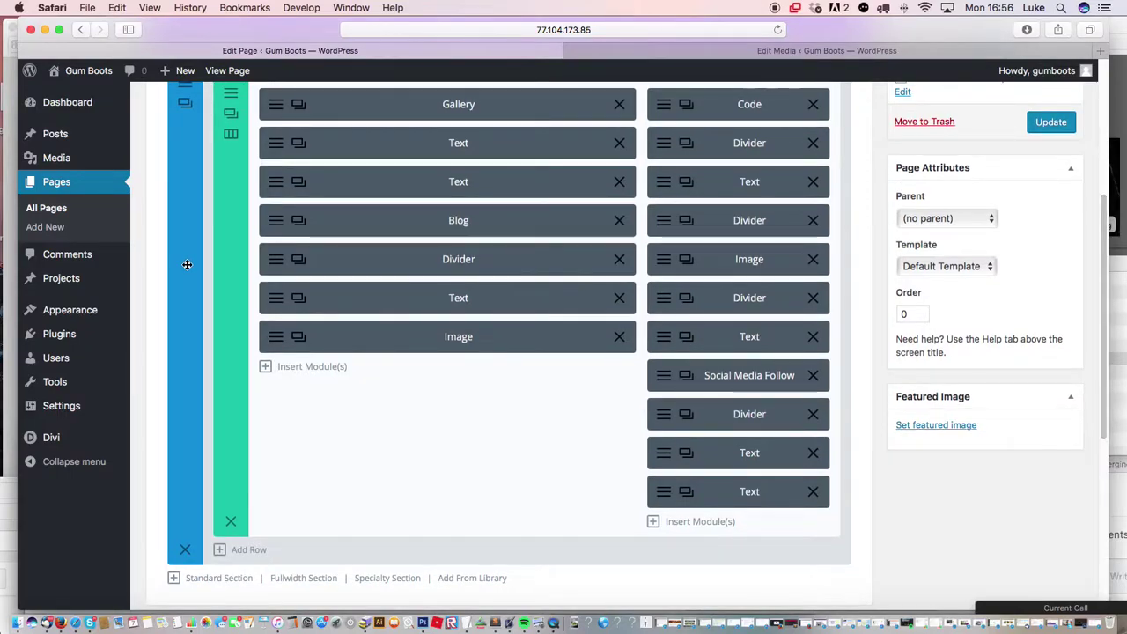
pyautogui.scroll(-1, 176, 272)
pyautogui.scroll(-3, 164, 317)
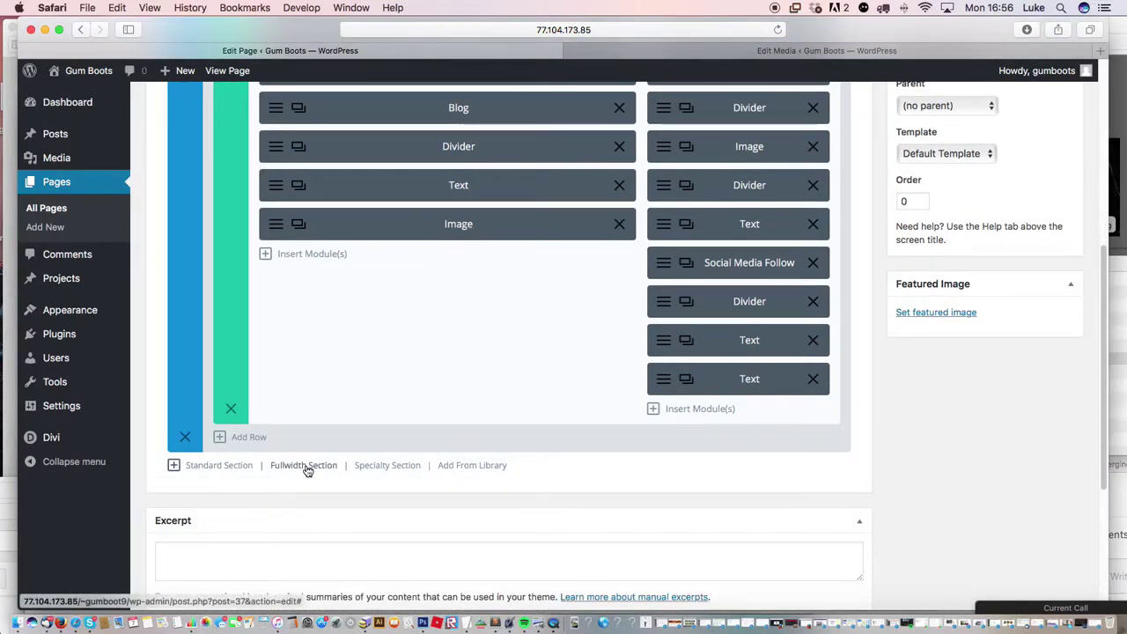
pyautogui.click(305, 466)
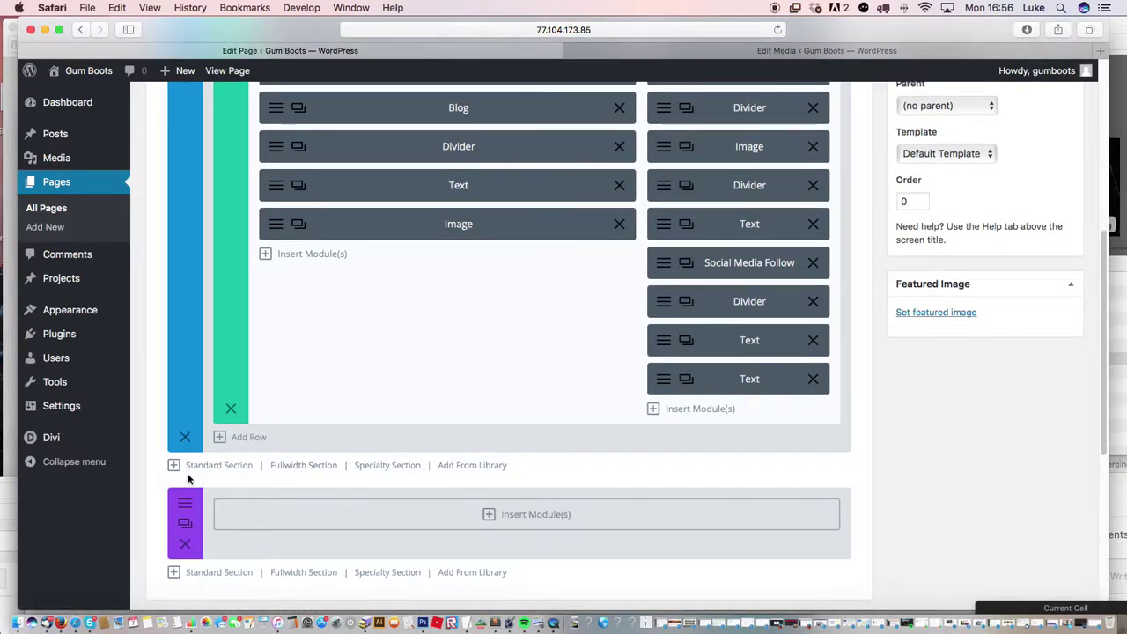
pyautogui.click(185, 543)
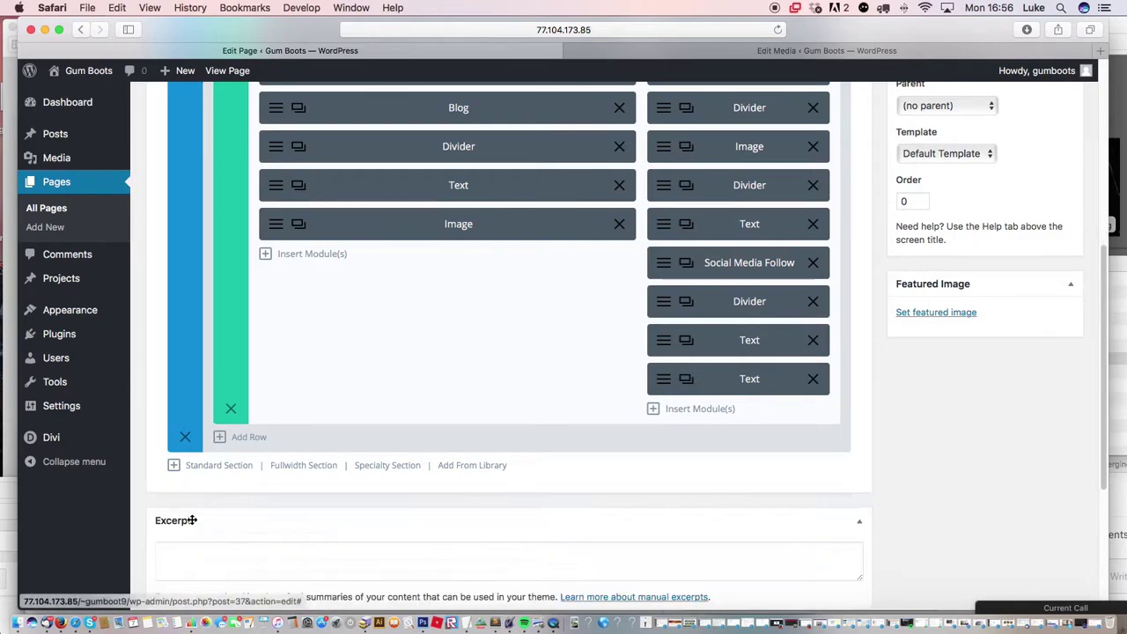
# - Add a standard section with a single-column row below the existing section and insert an Image module in it
pyautogui.click(219, 466)
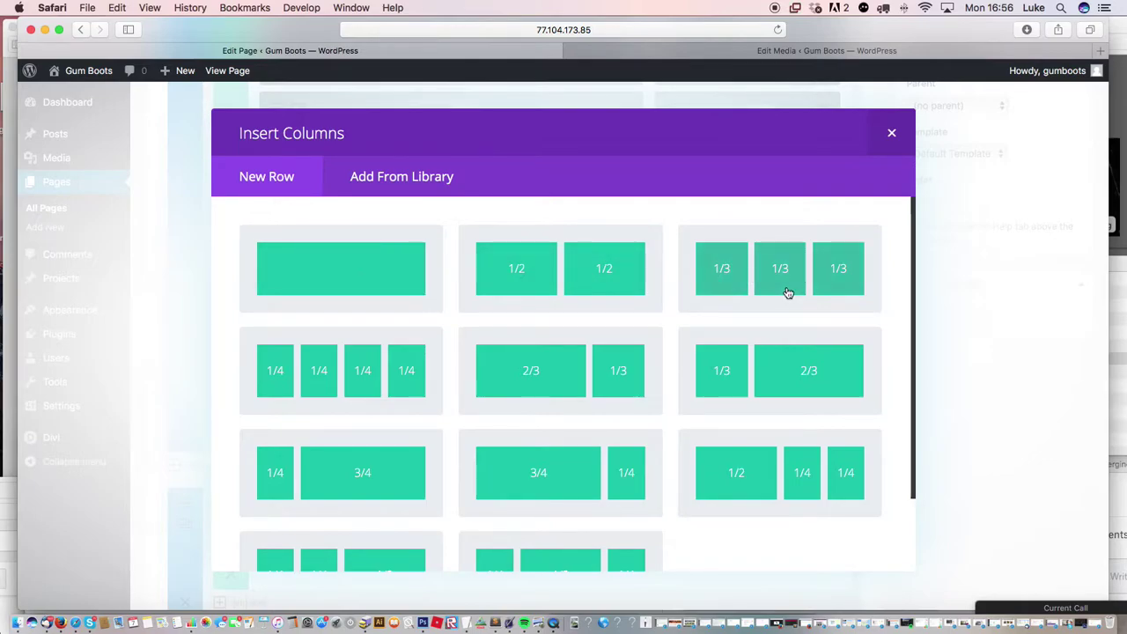
pyautogui.click(388, 280)
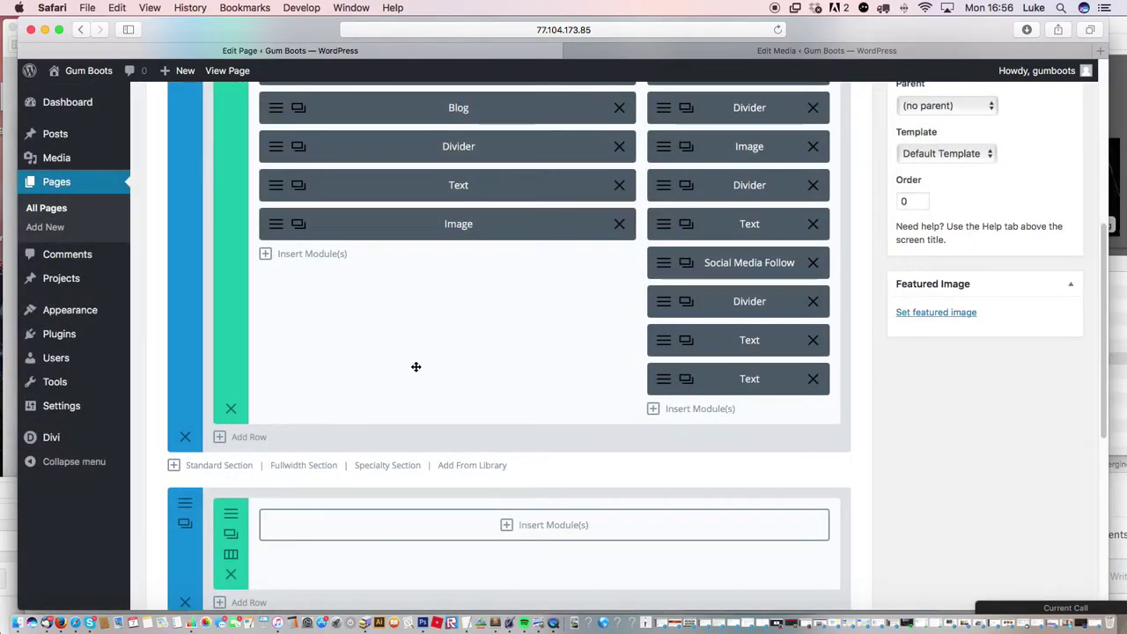
pyautogui.click(577, 528)
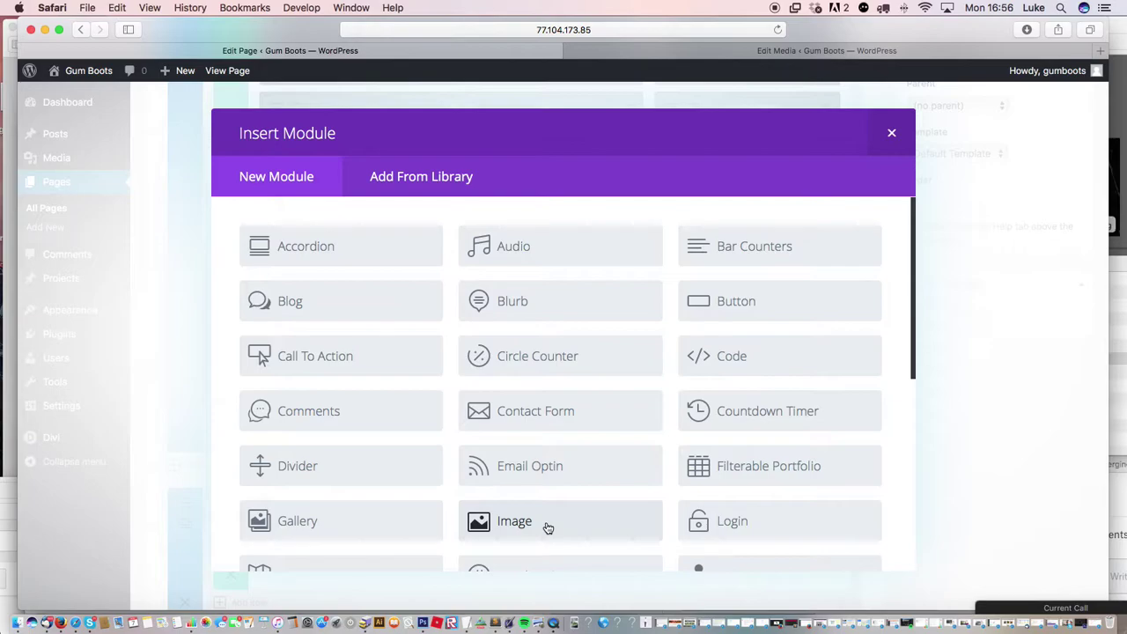
pyautogui.click(541, 525)
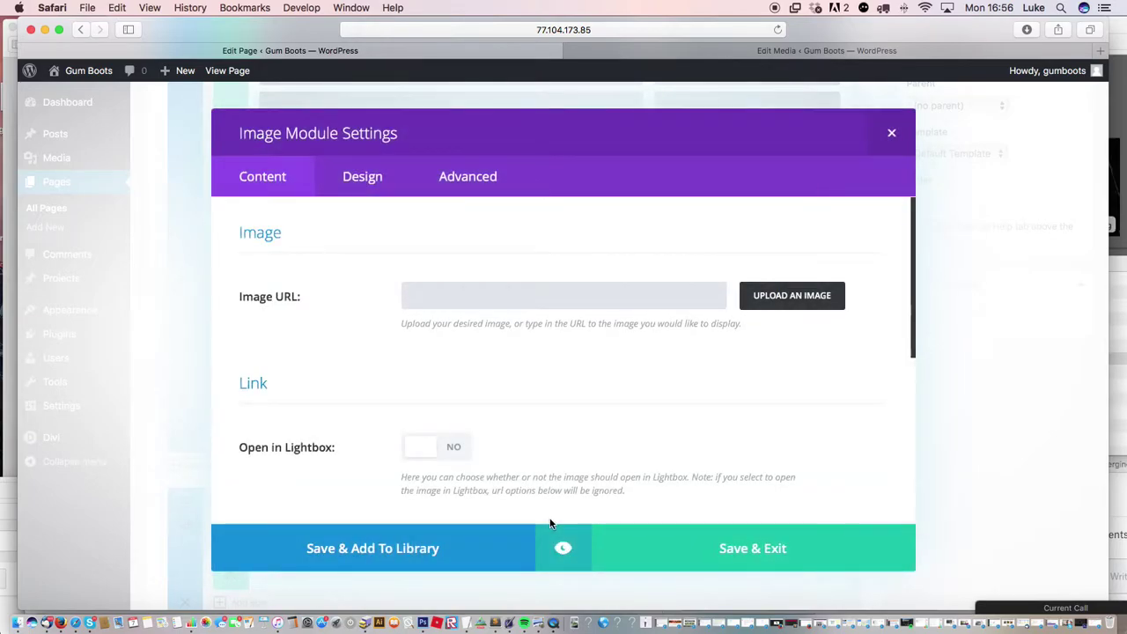
# - Set the module's image to the media library photo of the smiling child in red and save the module
pyautogui.click(791, 295)
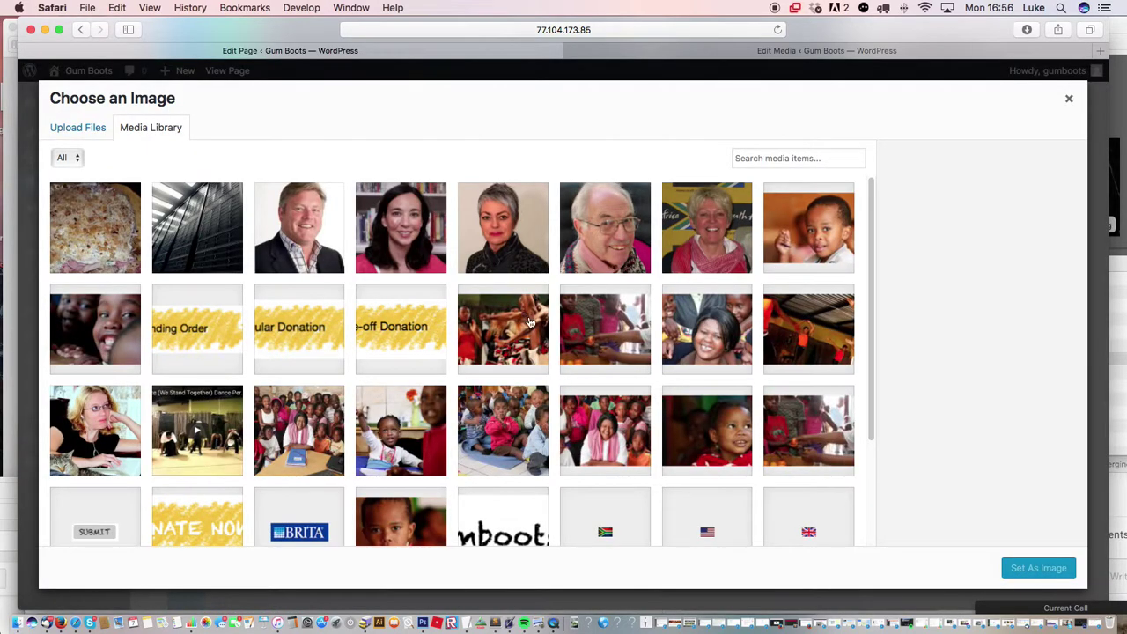
pyautogui.click(735, 447)
pyautogui.click(1038, 568)
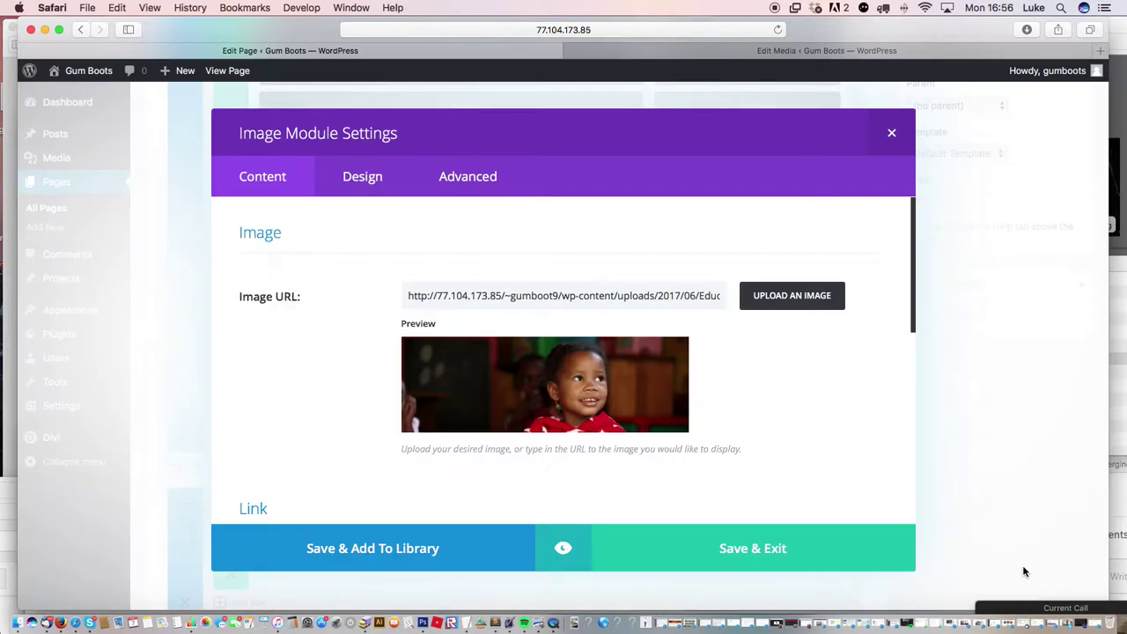
pyautogui.click(779, 546)
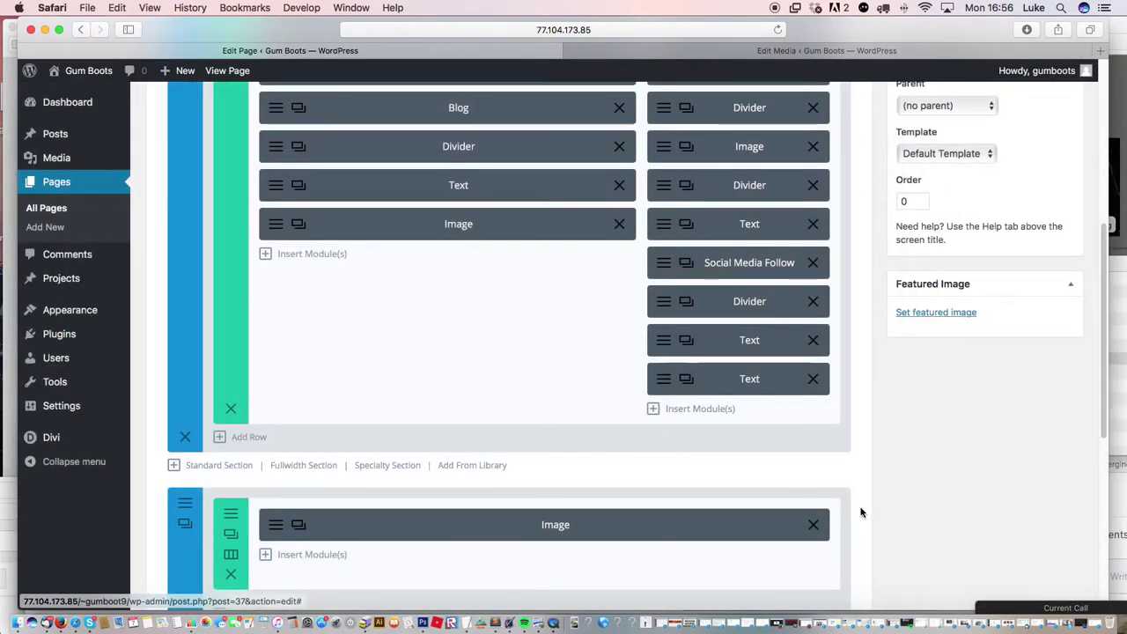
# - Move the new single-column image section above the main content section and update the home page
pyautogui.scroll(-1, 420, 524)
pyautogui.scroll(-1, 421, 525)
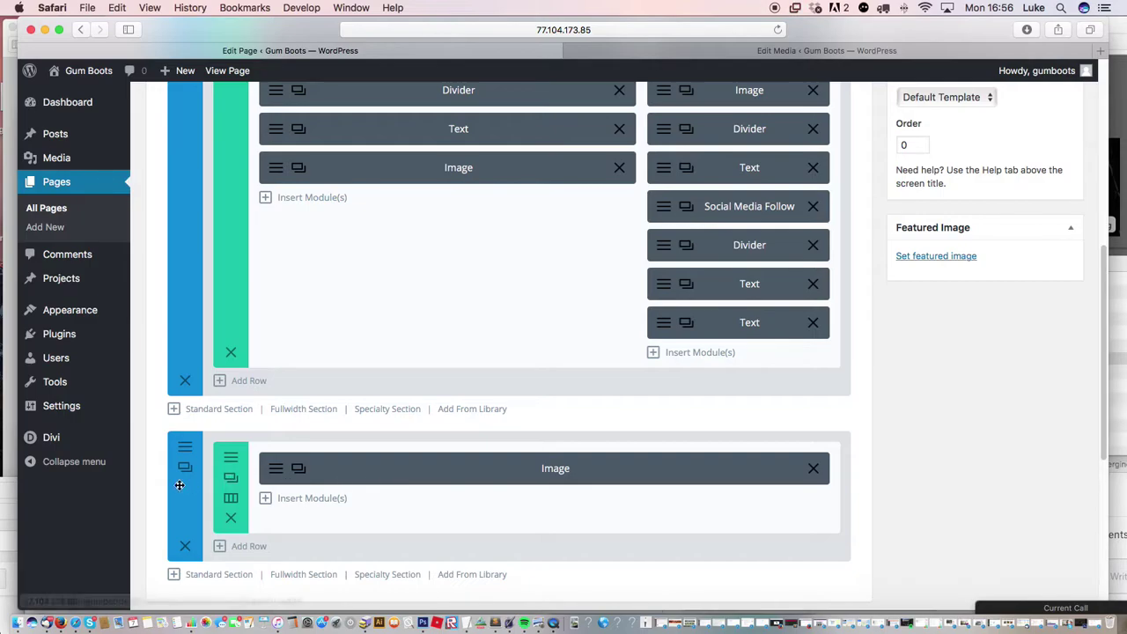
pyautogui.moveTo(186, 492); pyautogui.dragTo(189, 190)
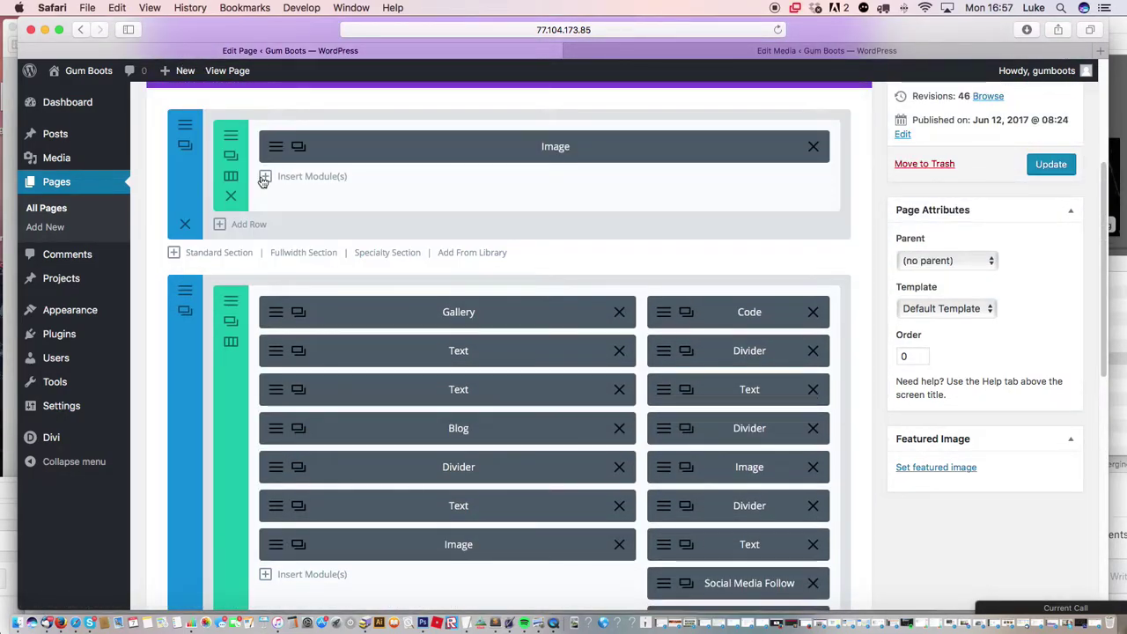
pyautogui.click(1041, 168)
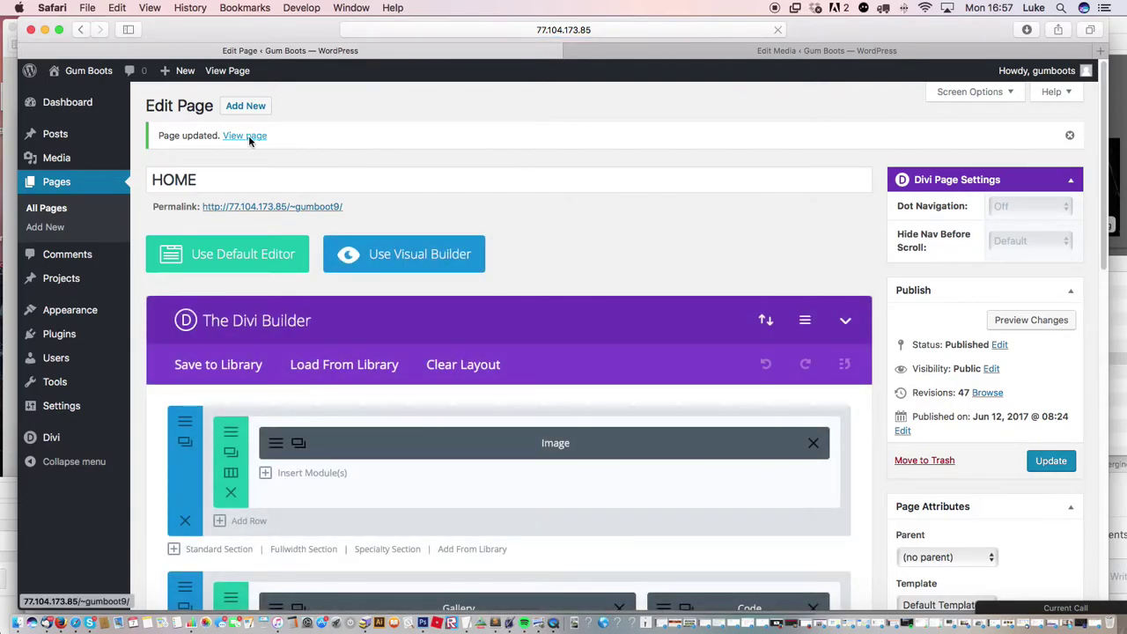
# - View the updated home page and compare the column-width image with the two-column content below it
pyautogui.click(246, 136)
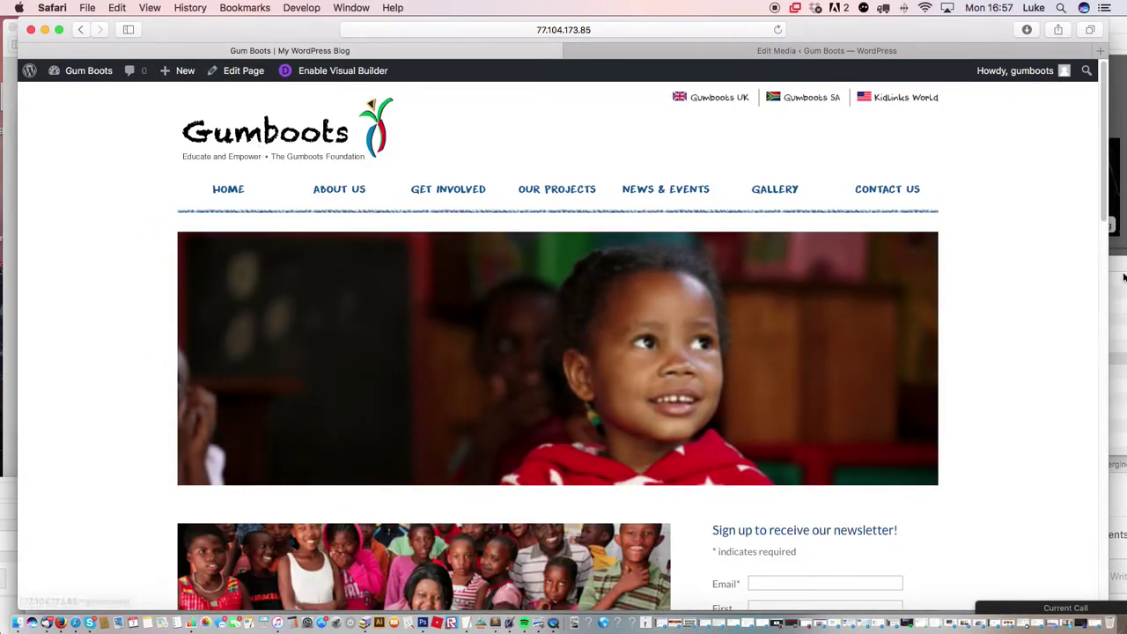
pyautogui.moveTo(1102, 218); pyautogui.dragTo(1100, 272)
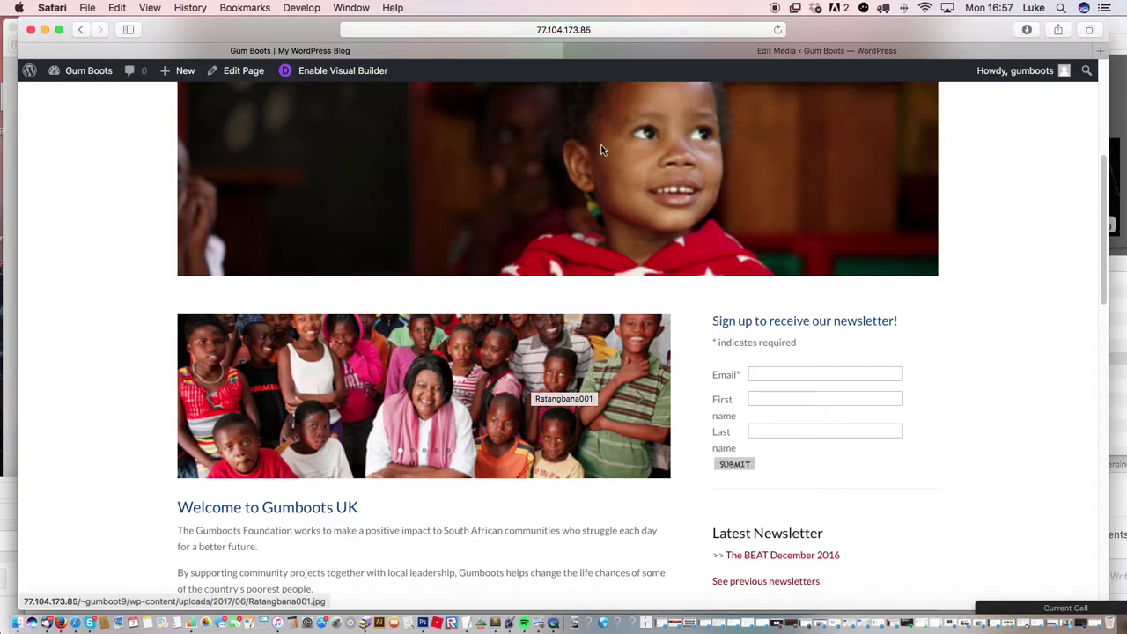
pyautogui.moveTo(1103, 188)
pyautogui.mouseDown()
pyautogui.moveTo(1095, 135)
pyautogui.moveTo(1100, 171)
pyautogui.mouseUp()
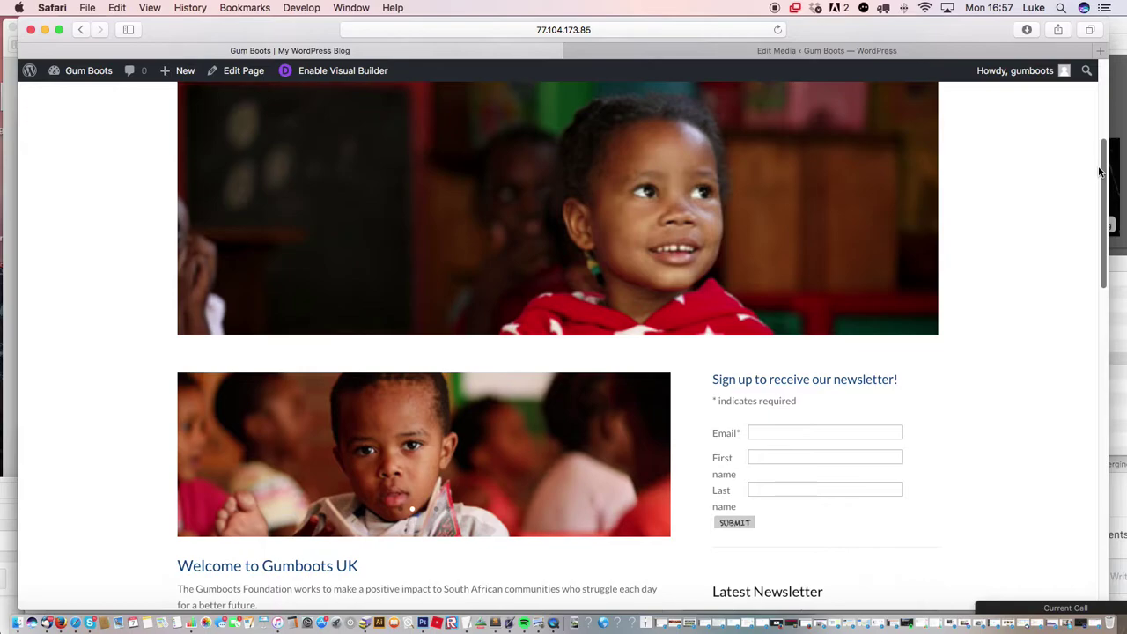
pyautogui.moveTo(1099, 170); pyautogui.dragTo(935, 79)
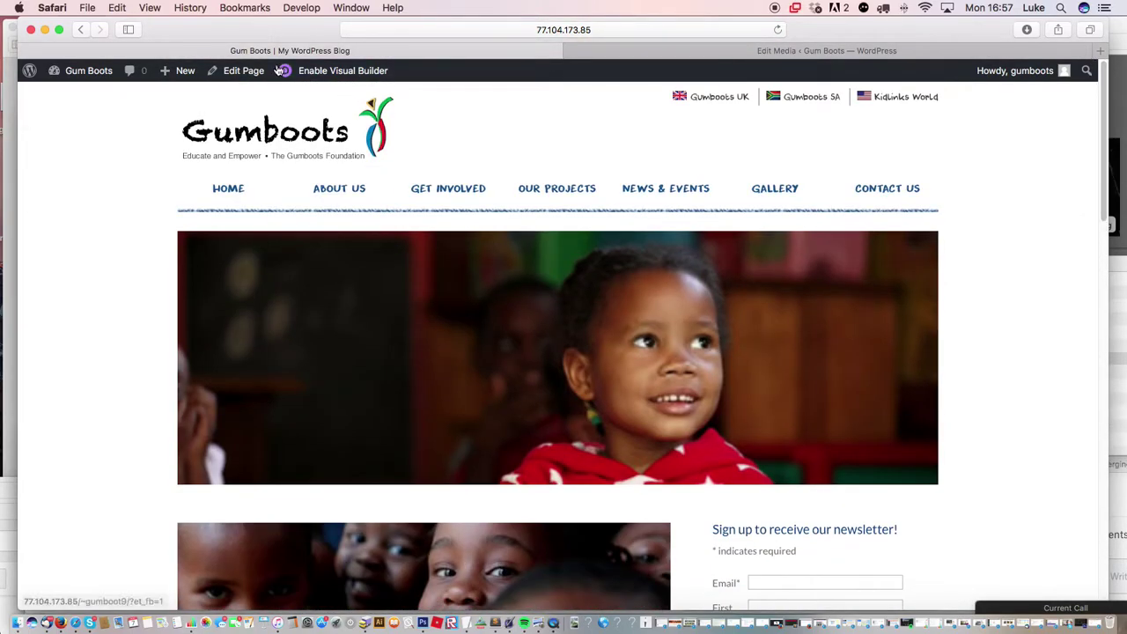
# - Reopen the home page for editing and delete the Image module at the end of the main section's wide column
pyautogui.click(248, 71)
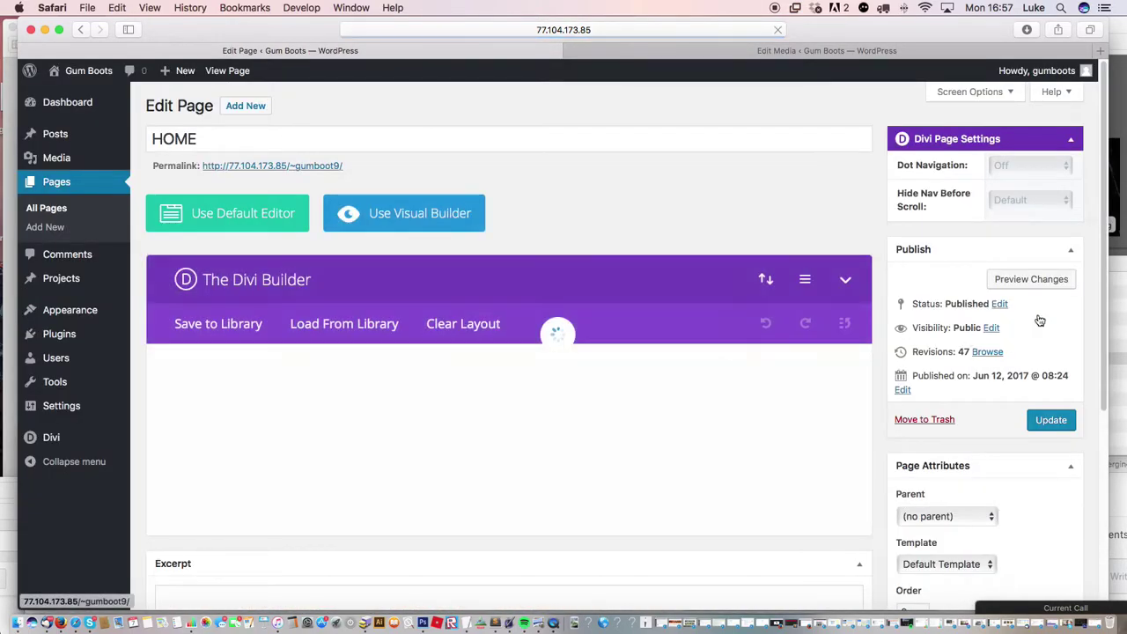
pyautogui.scroll(-3, 1096, 227)
pyautogui.scroll(-10, 1096, 227)
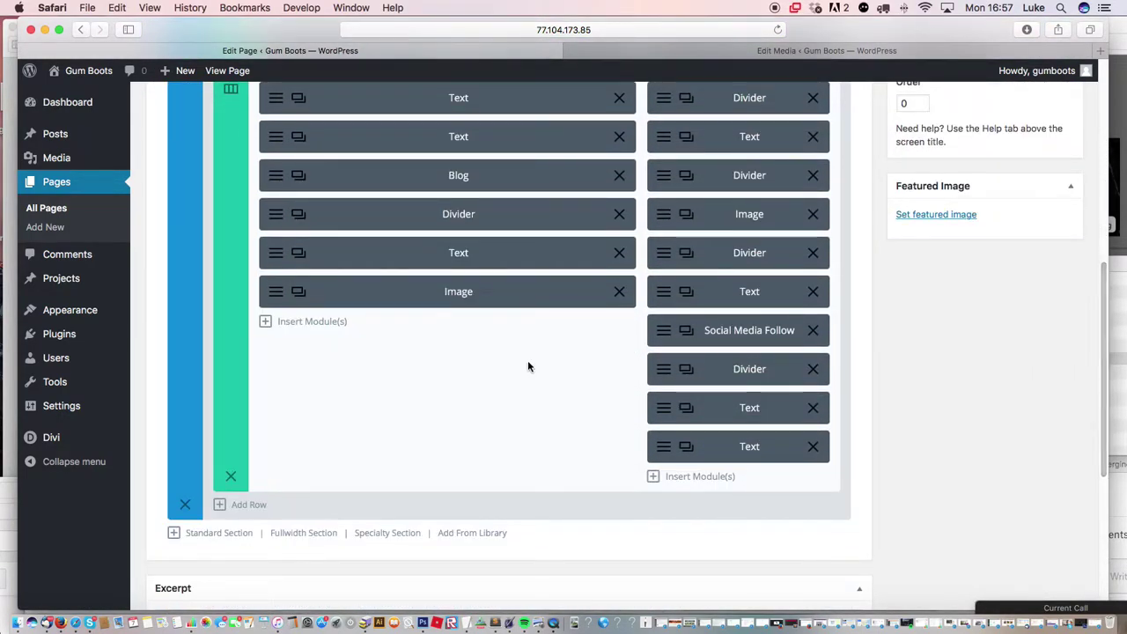
pyautogui.click(619, 291)
# - Replace the Image module in the upper single-column section with the Gallery module from the main section, and update the page
pyautogui.moveTo(1106, 296); pyautogui.dragTo(1096, 141)
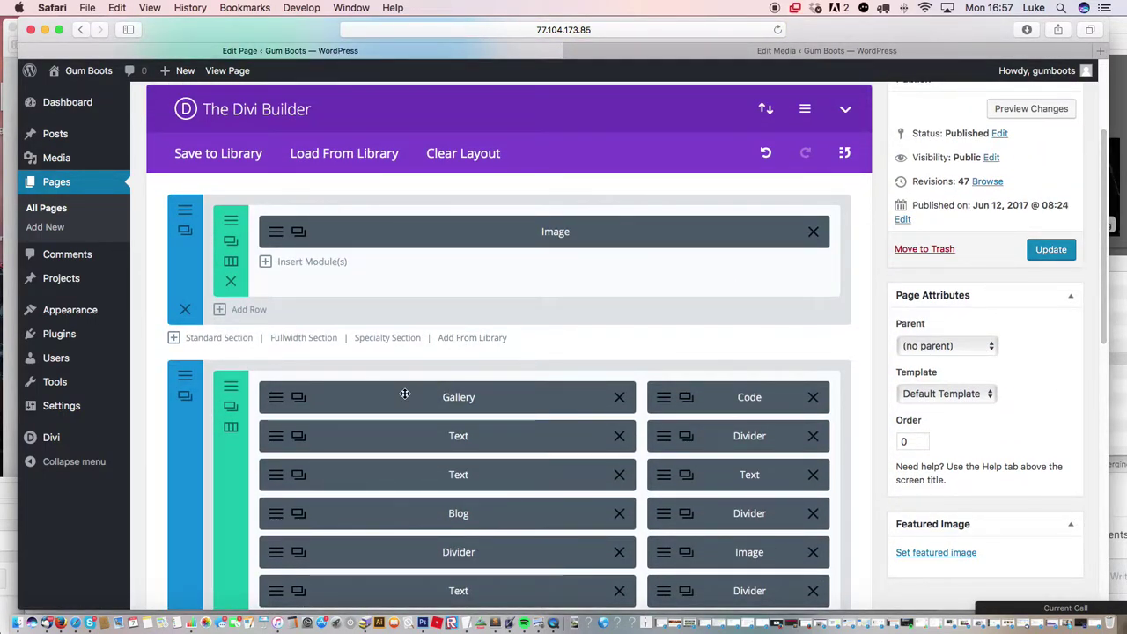
pyautogui.moveTo(417, 395); pyautogui.dragTo(458, 233)
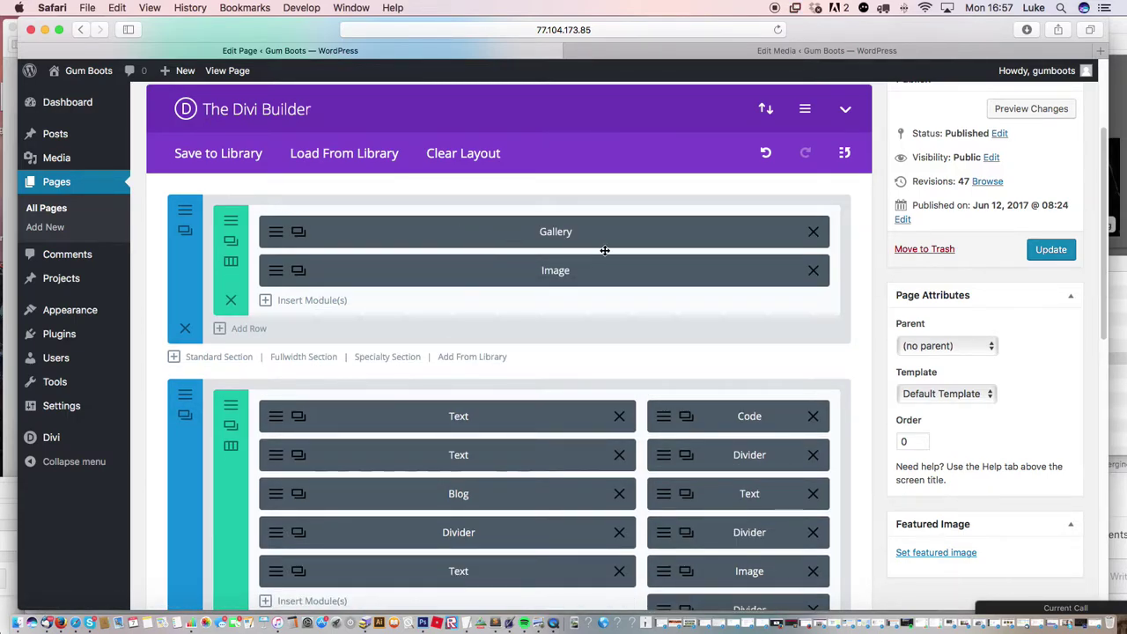
pyautogui.click(812, 271)
pyautogui.click(1049, 251)
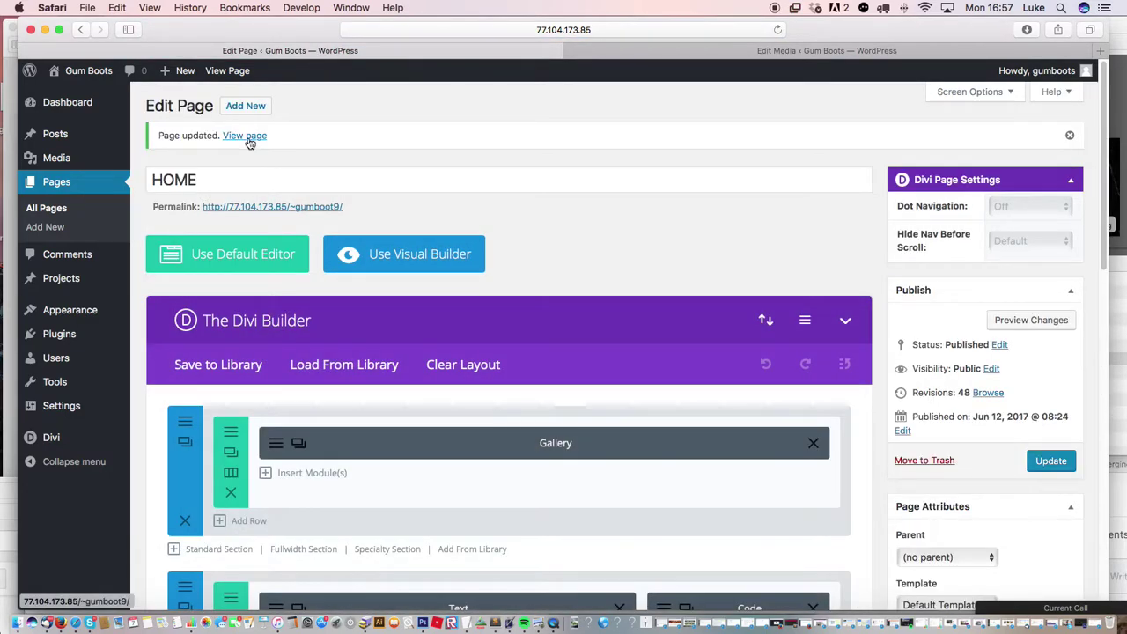
# - View the updated home page and examine how the gallery slider sits above the two-column content
pyautogui.click(246, 137)
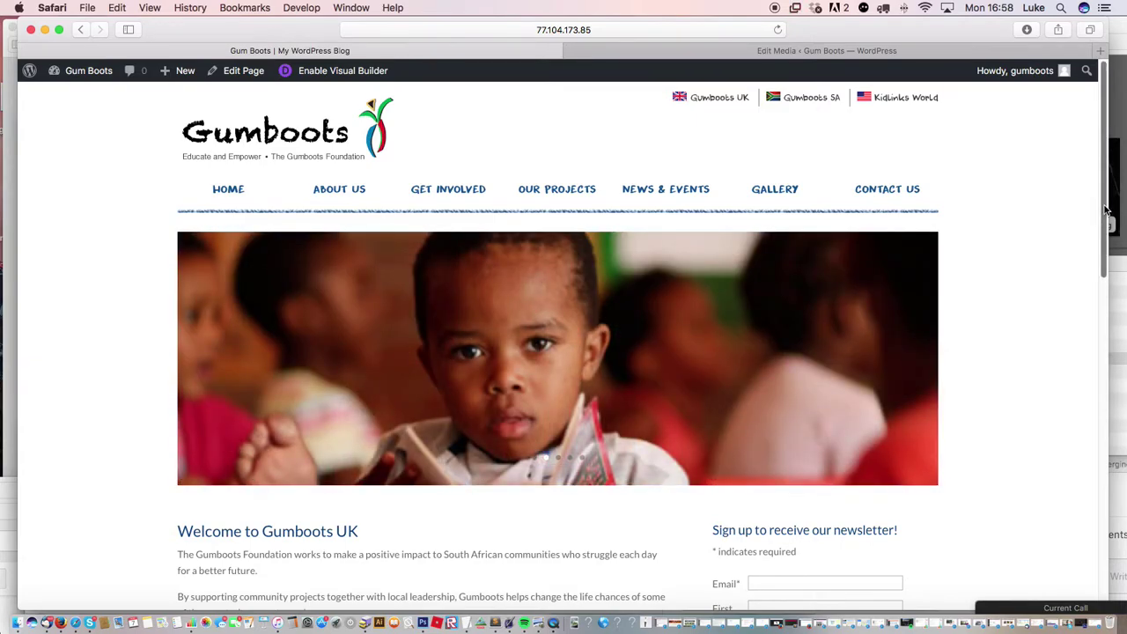
pyautogui.scroll(-1, 1106, 210)
pyautogui.scroll(3, 1102, 220)
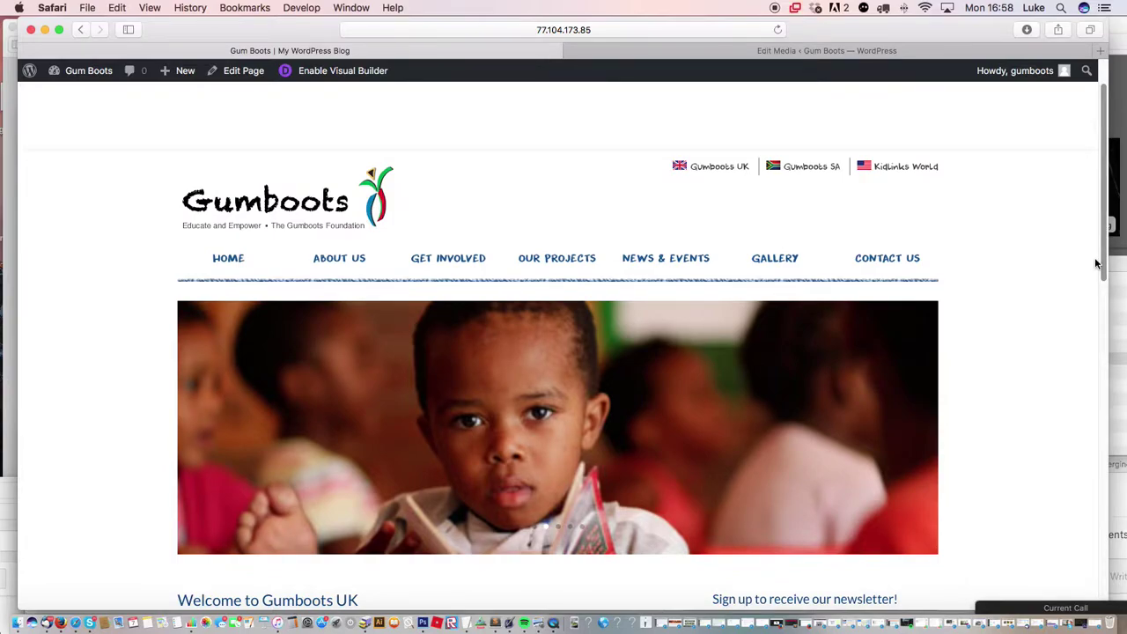
pyautogui.scroll(-1, 1103, 211)
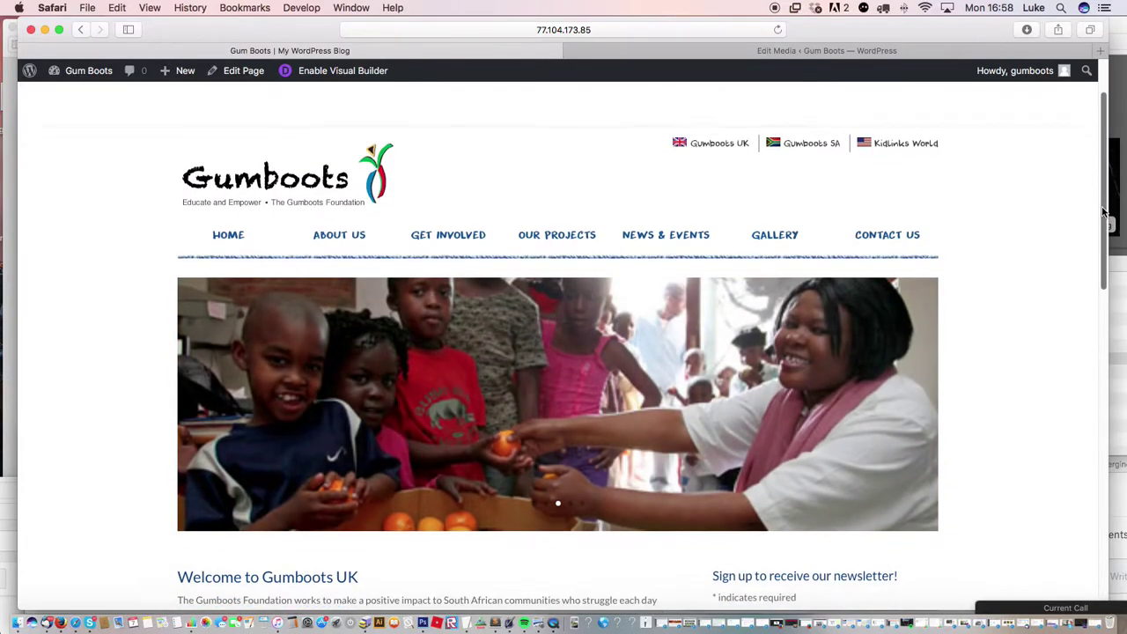
pyautogui.scroll(-4, 1103, 211)
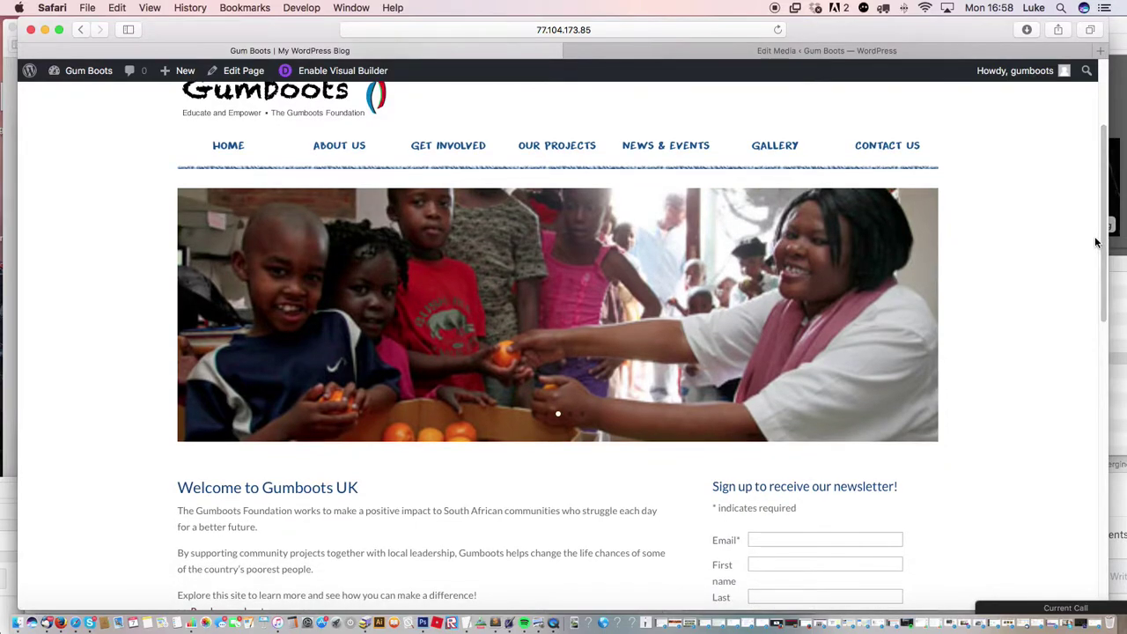
pyautogui.moveTo(1105, 264); pyautogui.dragTo(1077, 227)
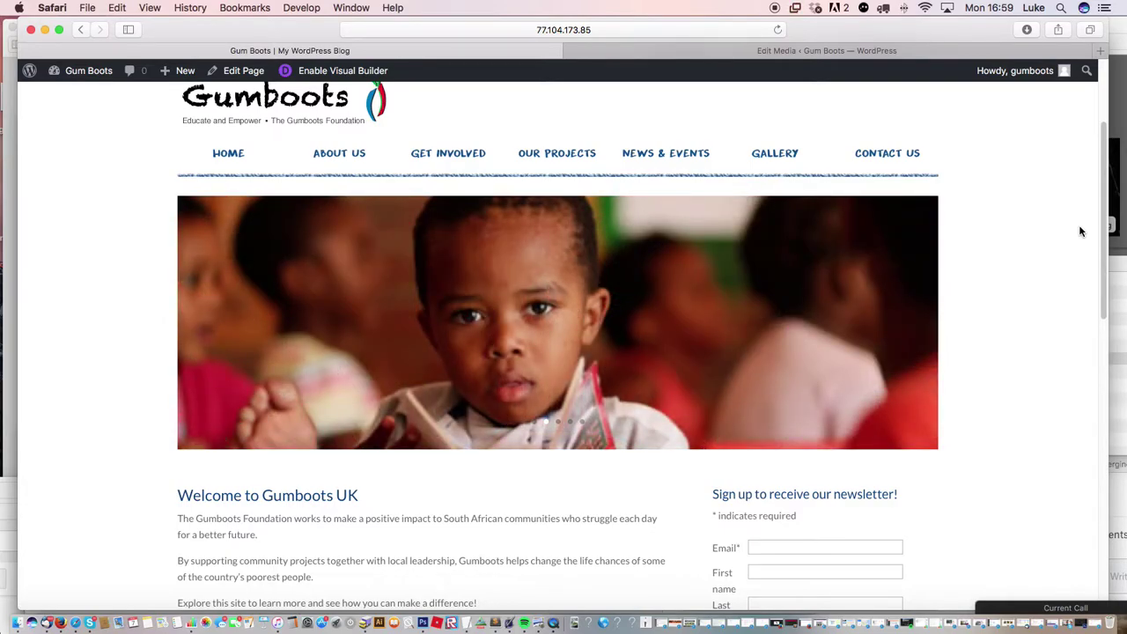
pyautogui.scroll(-4, 1080, 231)
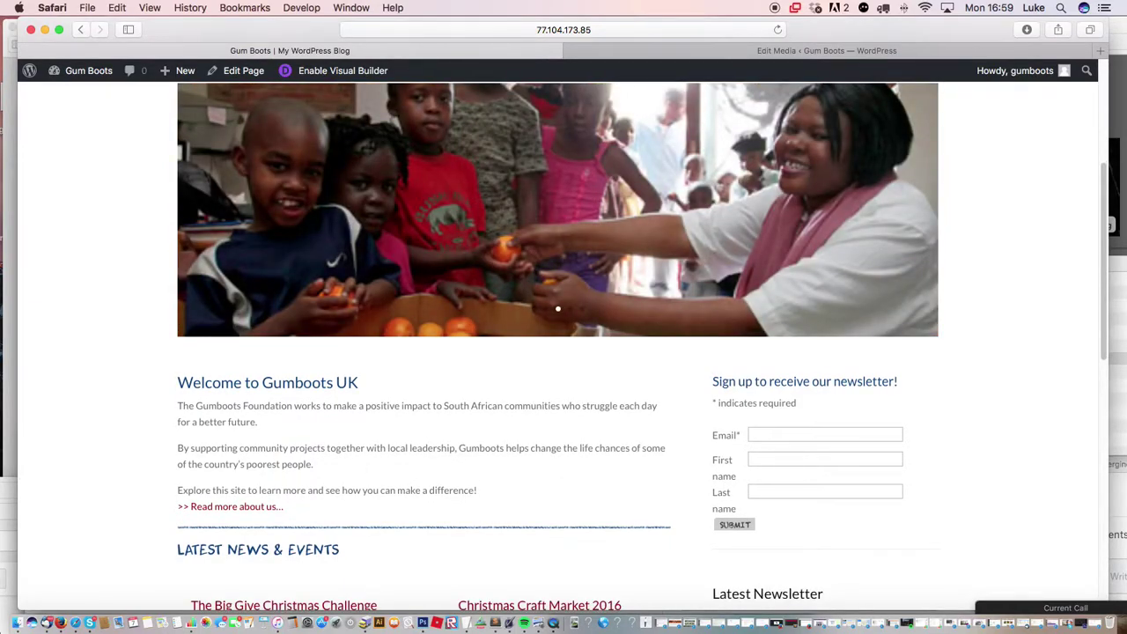
pyautogui.scroll(5, 641, 347)
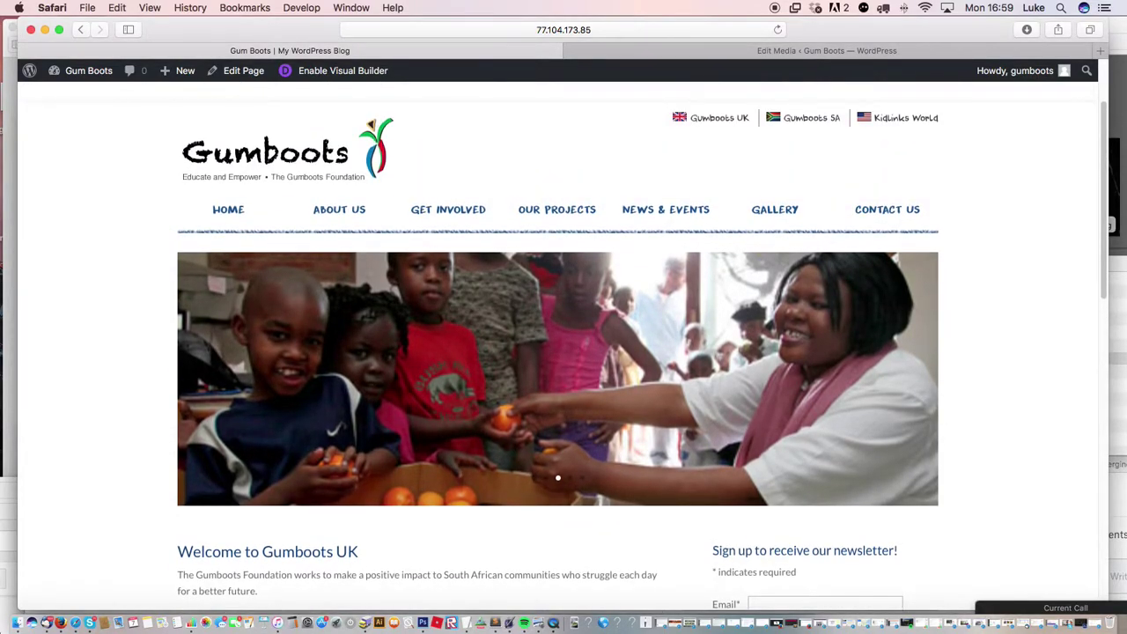
pyautogui.scroll(-2, 557, 347)
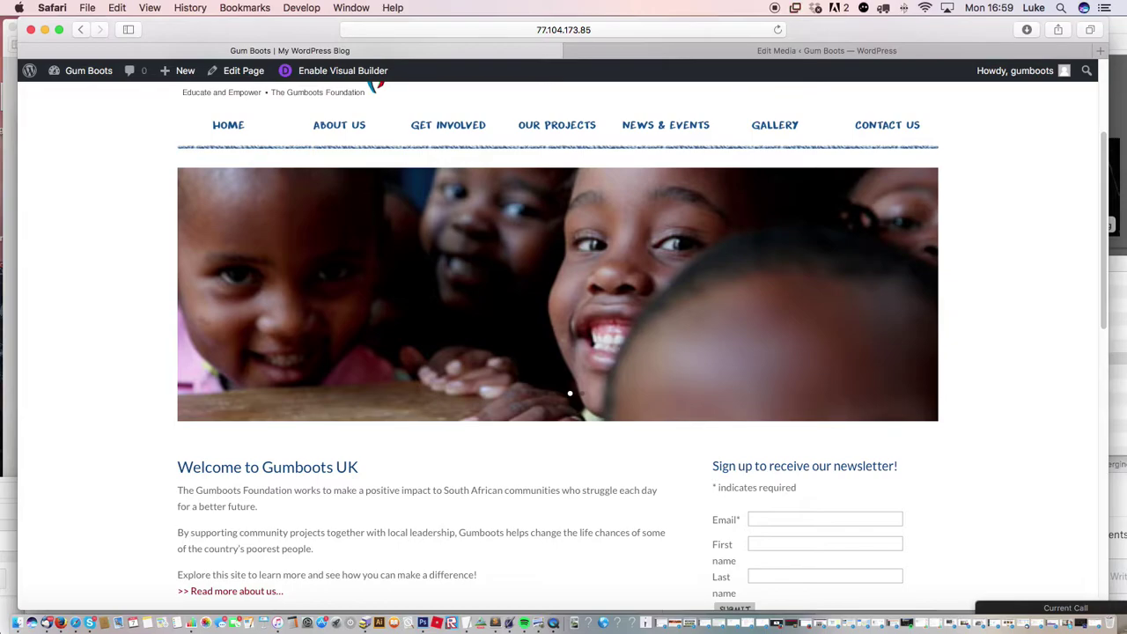
pyautogui.scroll(3, 563, 352)
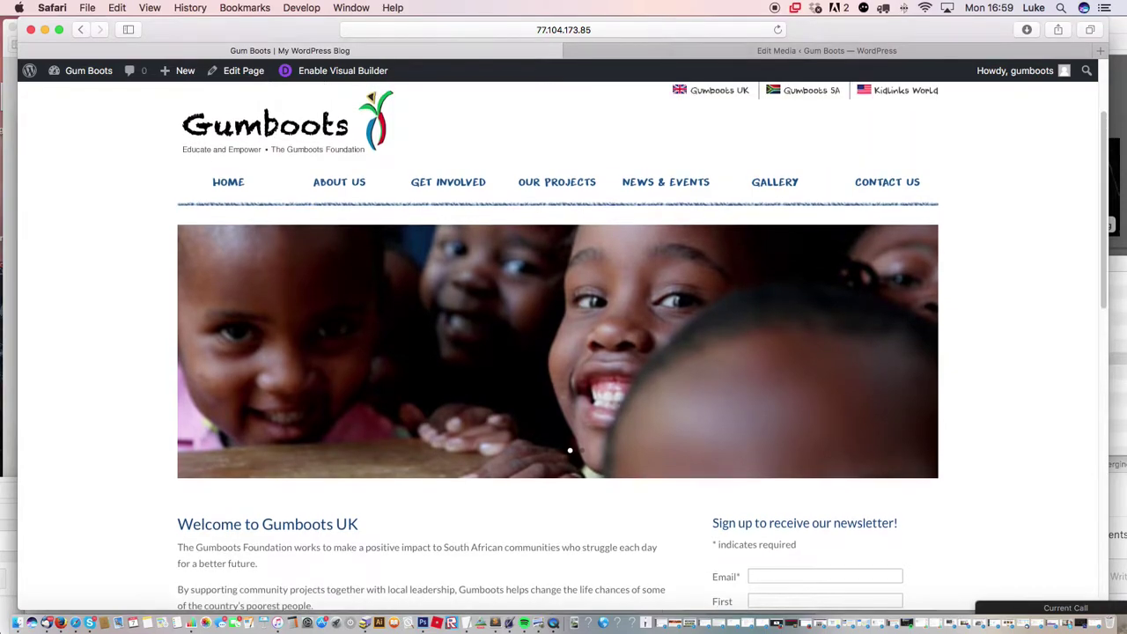
pyautogui.scroll(-2, 563, 352)
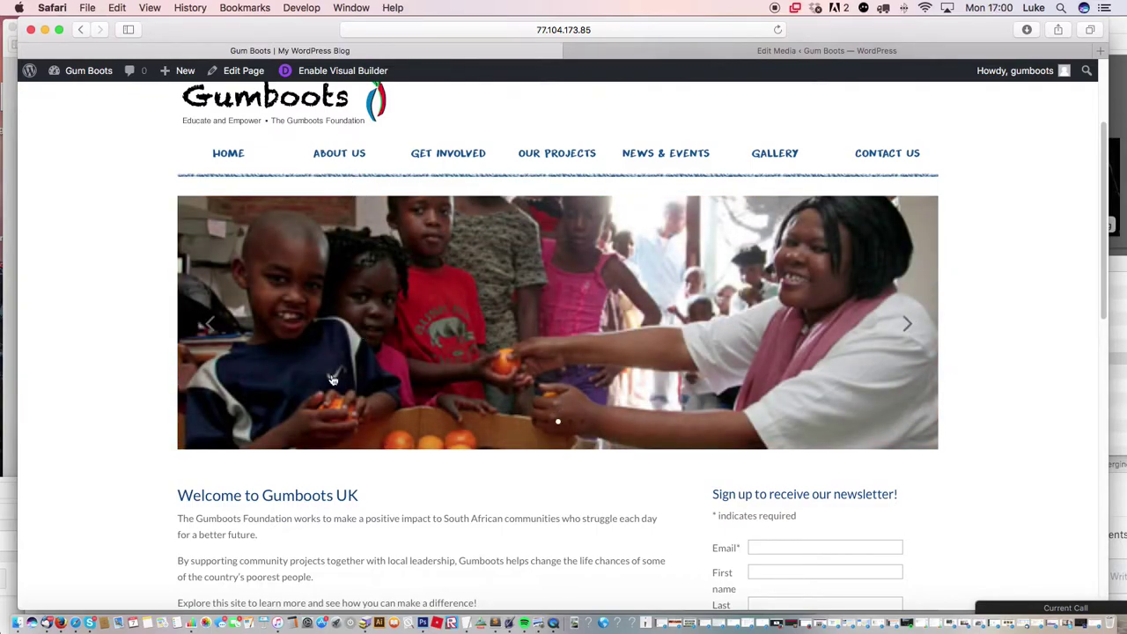
pyautogui.scroll(2, 427, 424)
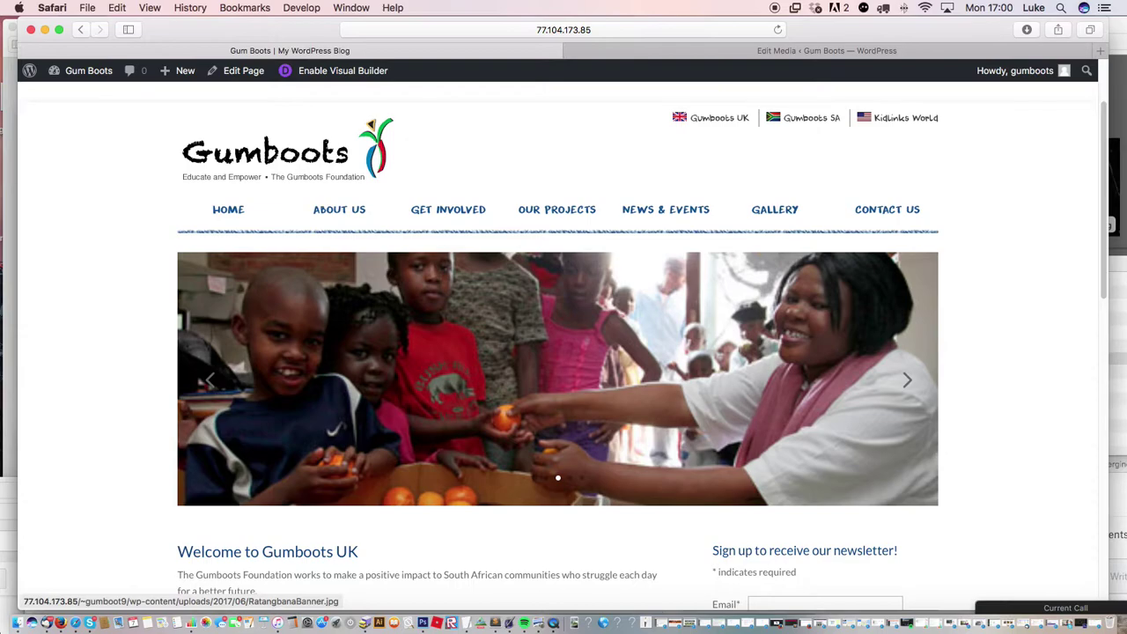
pyautogui.scroll(-2, 563, 352)
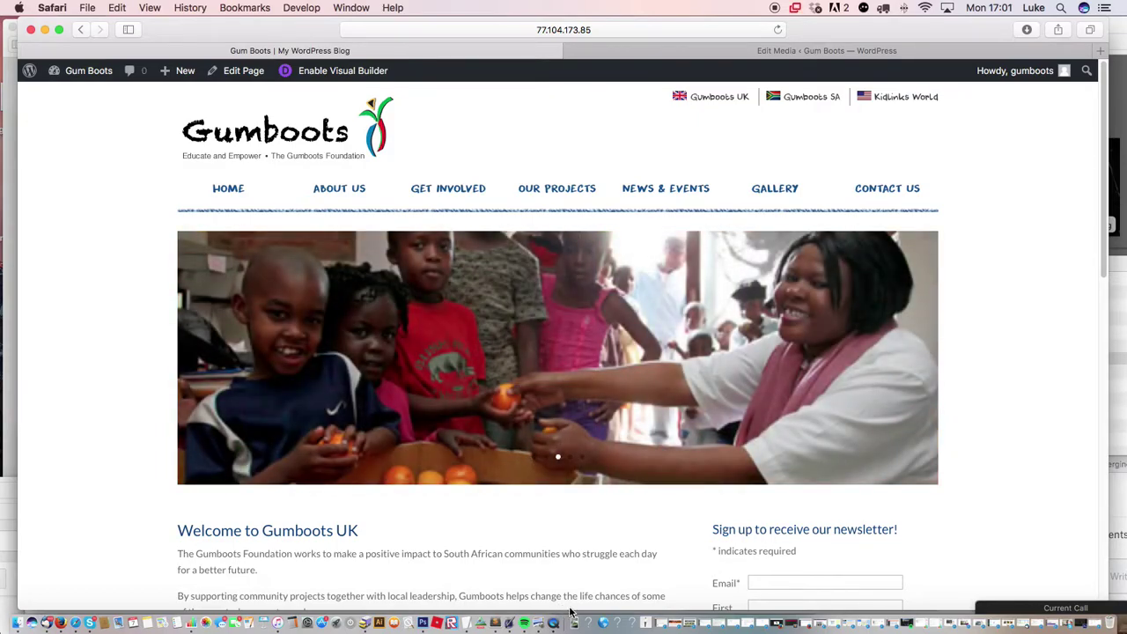
# - Reopen the home page for editing and try to move the Gallery row into the main content section below
pyautogui.click(239, 74)
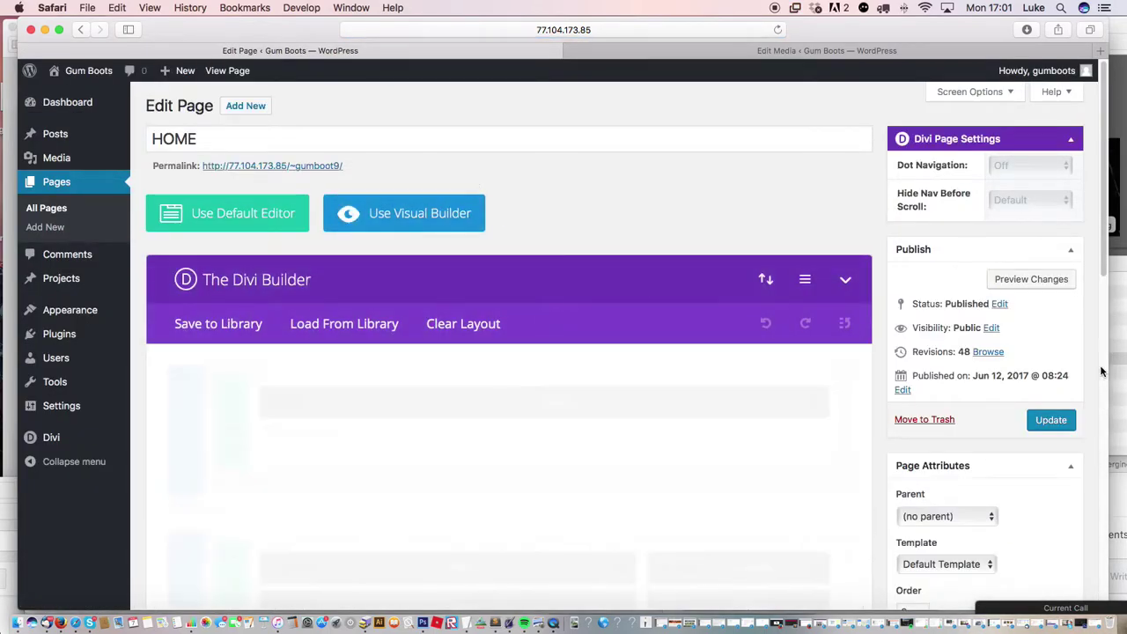
pyautogui.scroll(-2, 1102, 223)
pyautogui.scroll(-3, 1102, 222)
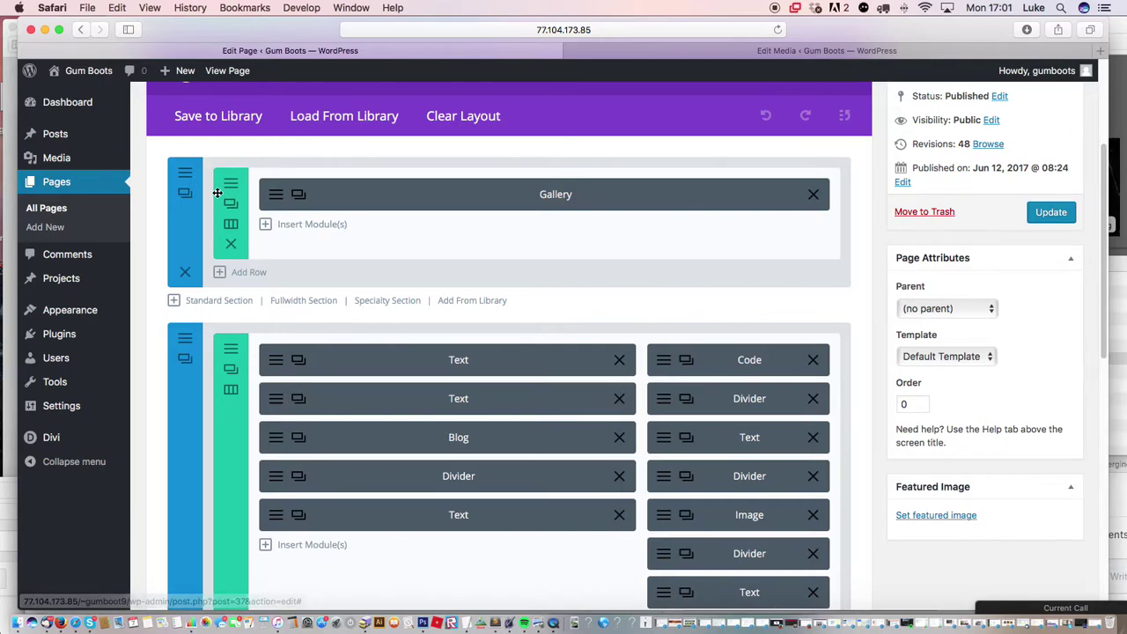
pyautogui.moveTo(216, 193); pyautogui.dragTo(225, 272)
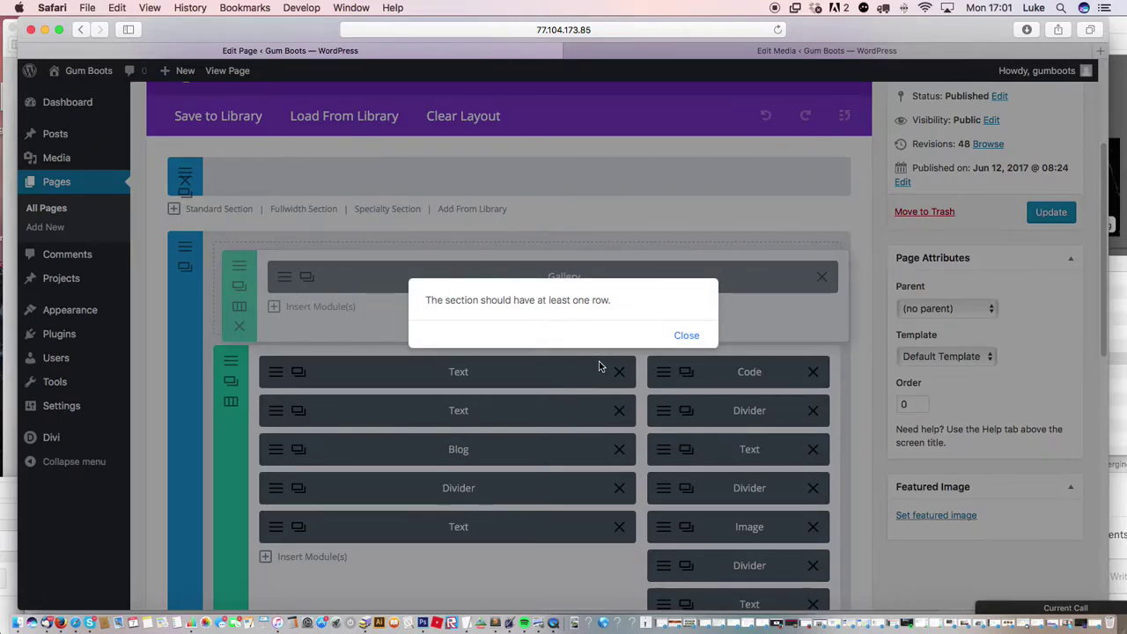
pyautogui.click(686, 335)
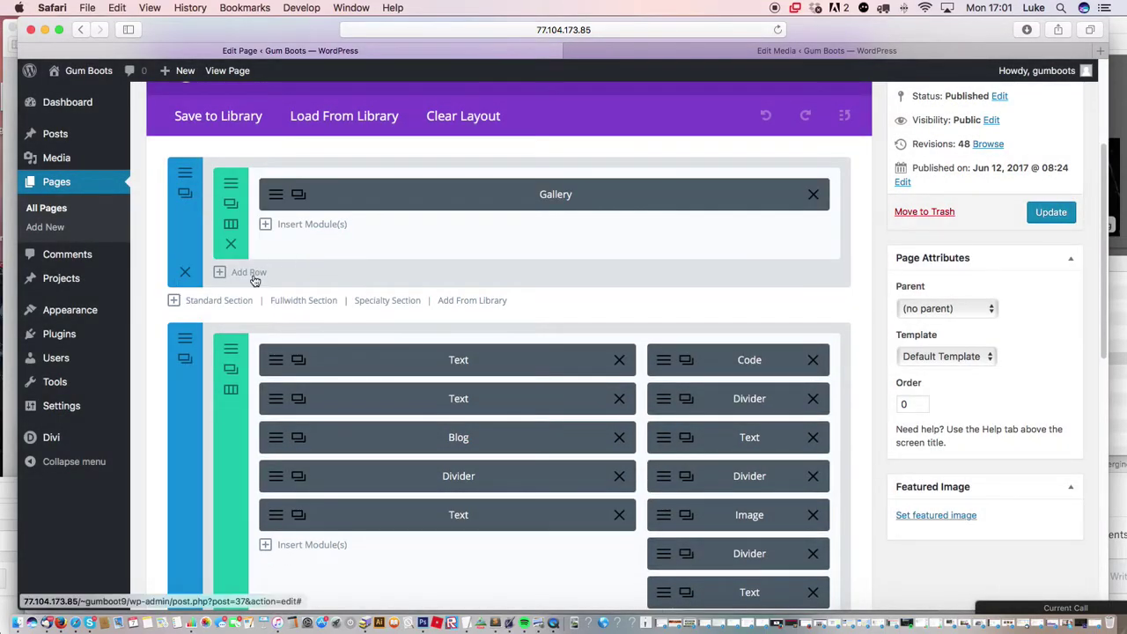
# - Add a single-column row to the upper section and move the Gallery row above the two-column row in the main section
pyautogui.click(252, 273)
pyautogui.click(340, 284)
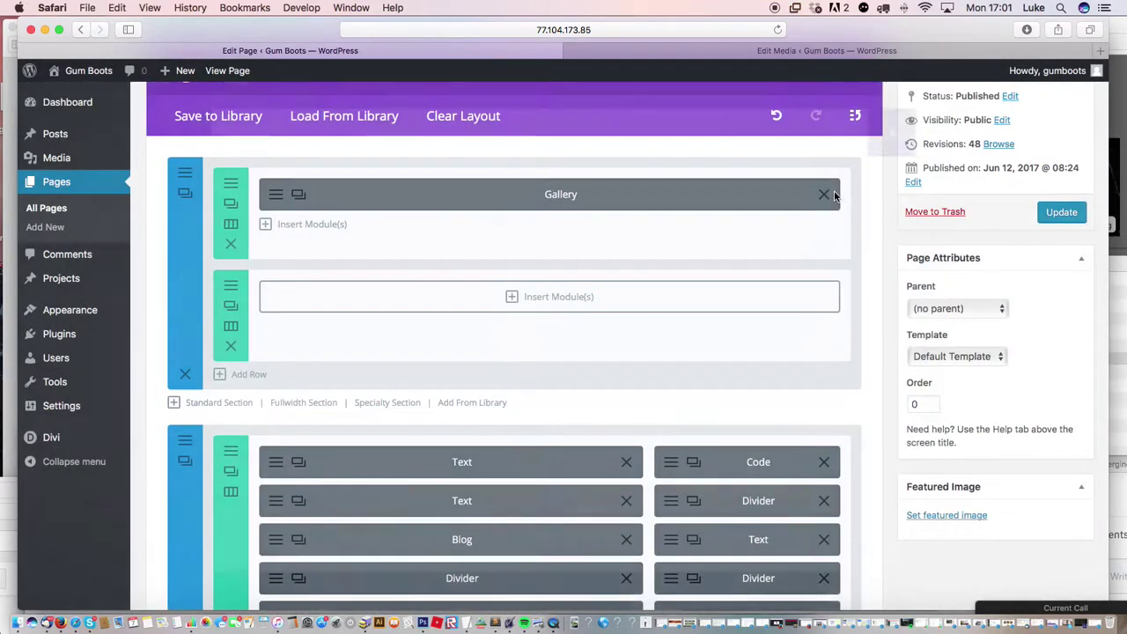
pyautogui.moveTo(218, 230); pyautogui.dragTo(234, 384)
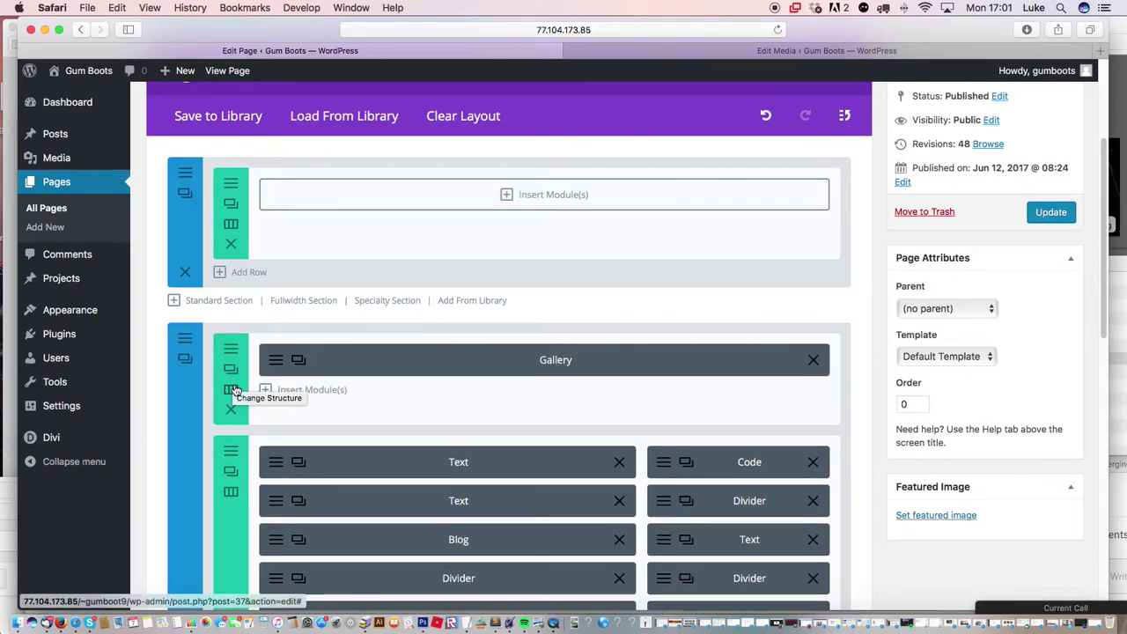
pyautogui.click(574, 194)
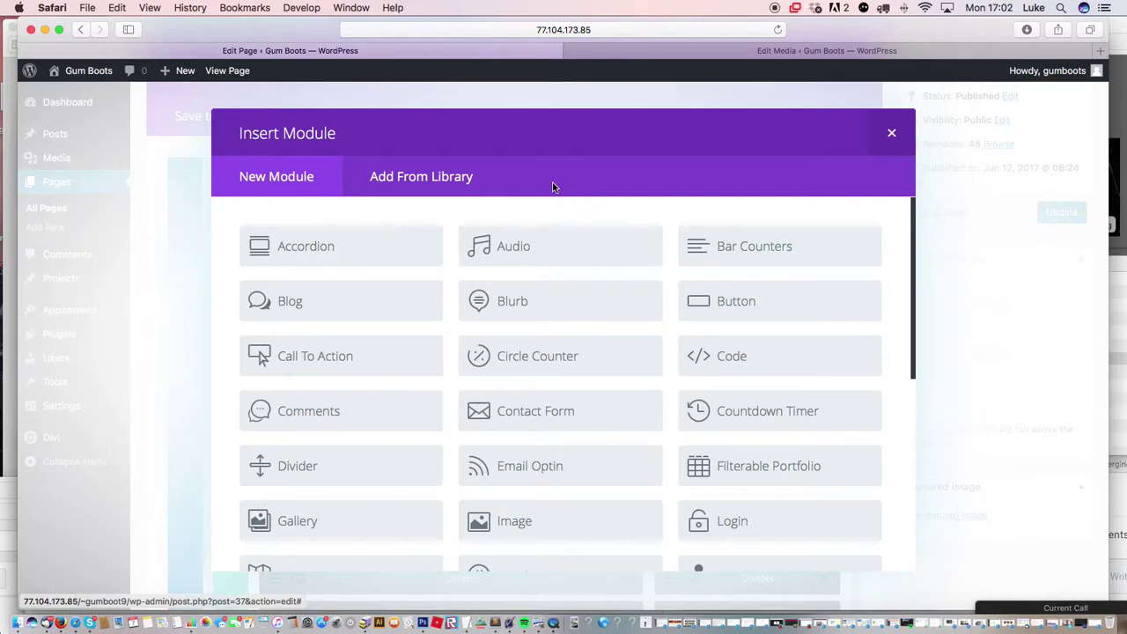
pyautogui.click(888, 135)
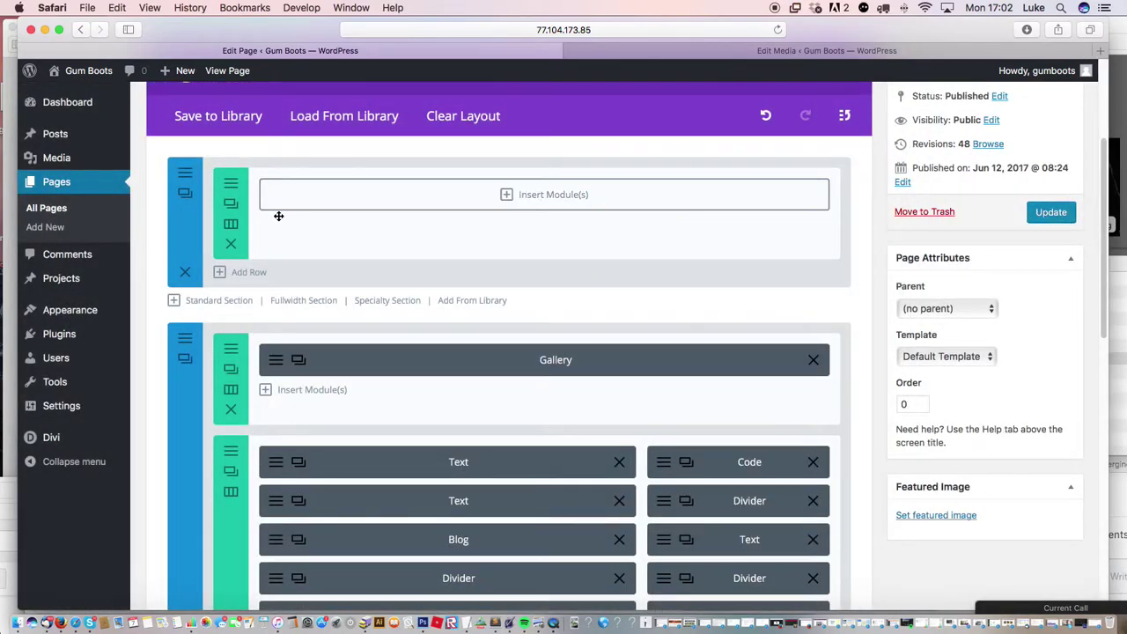
# - Add a row with four 1/4 columns below the empty single-column row in the upper section
pyautogui.click(249, 273)
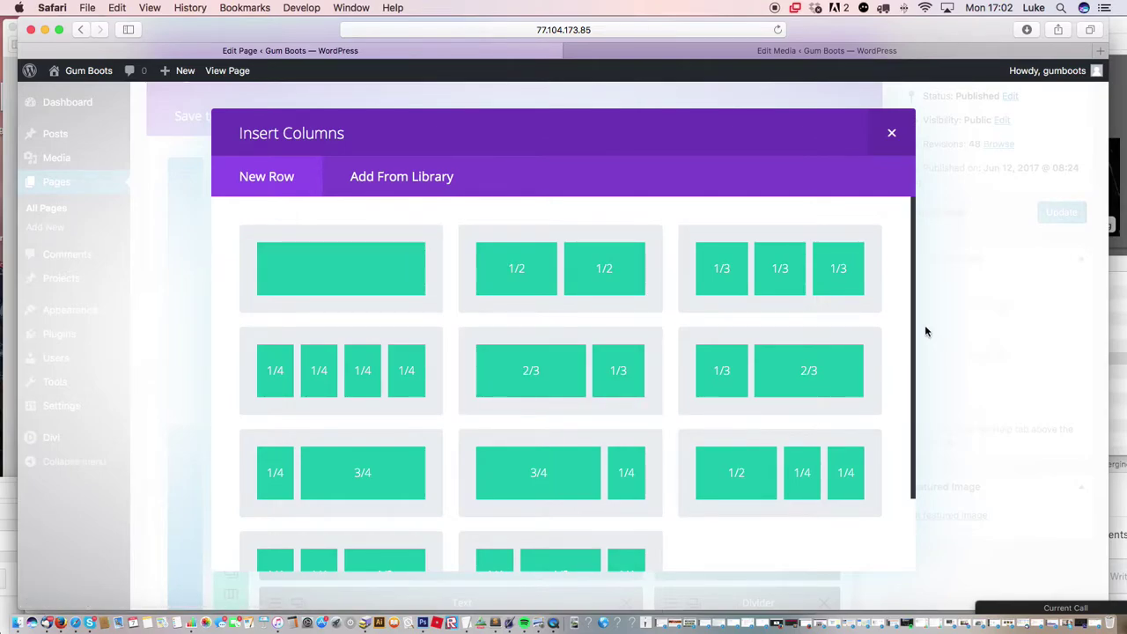
pyautogui.scroll(-3, 911, 360)
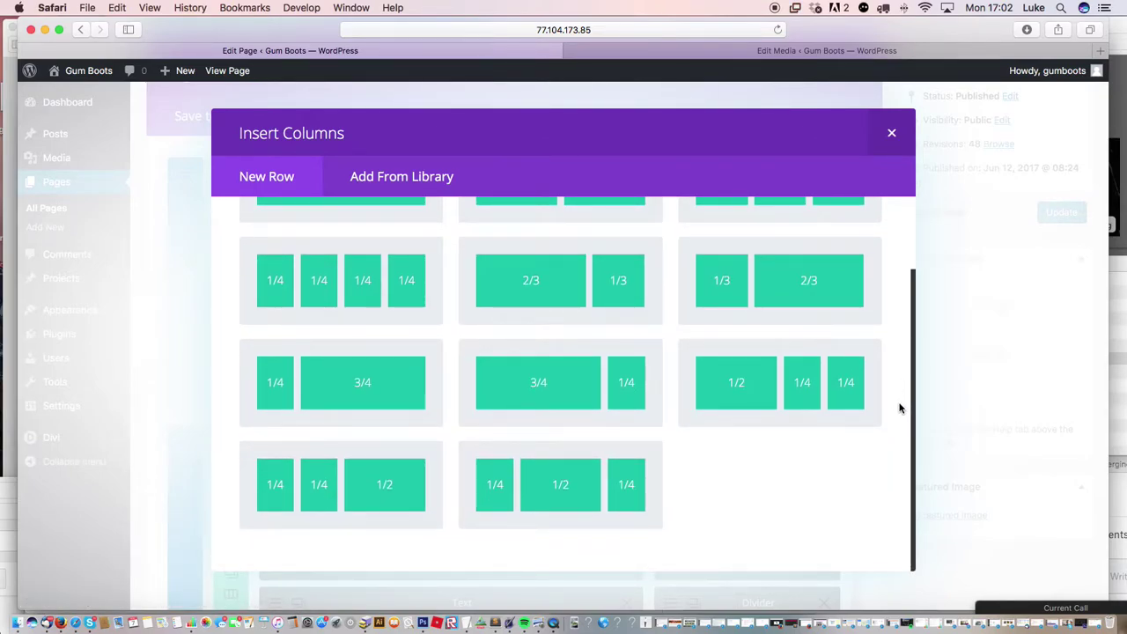
pyautogui.scroll(1, 900, 378)
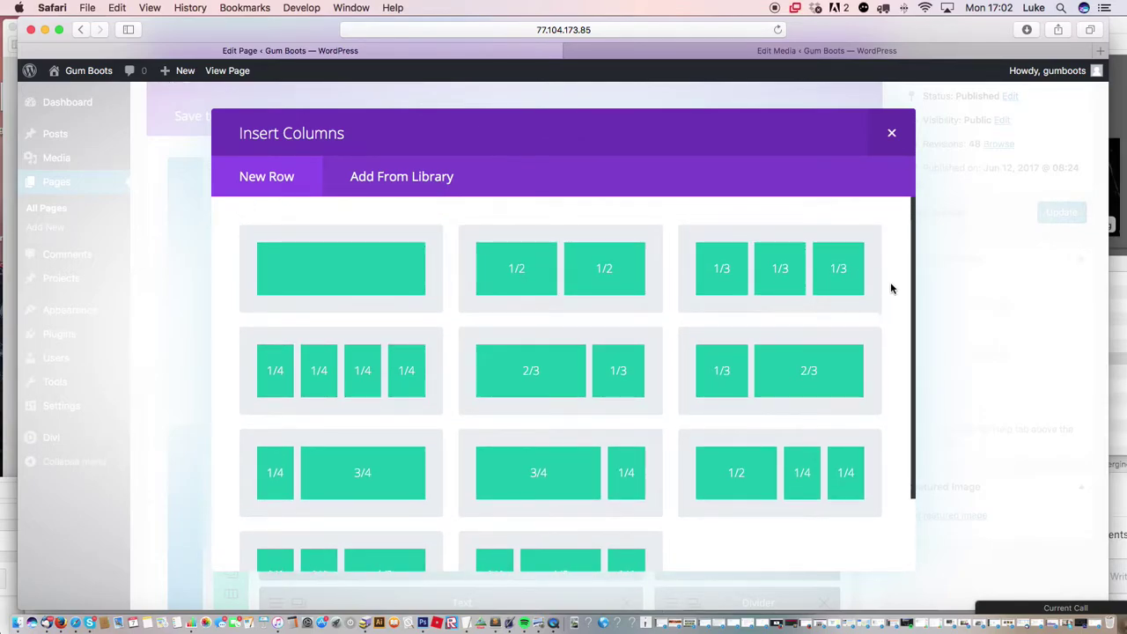
pyautogui.scroll(-3, 884, 311)
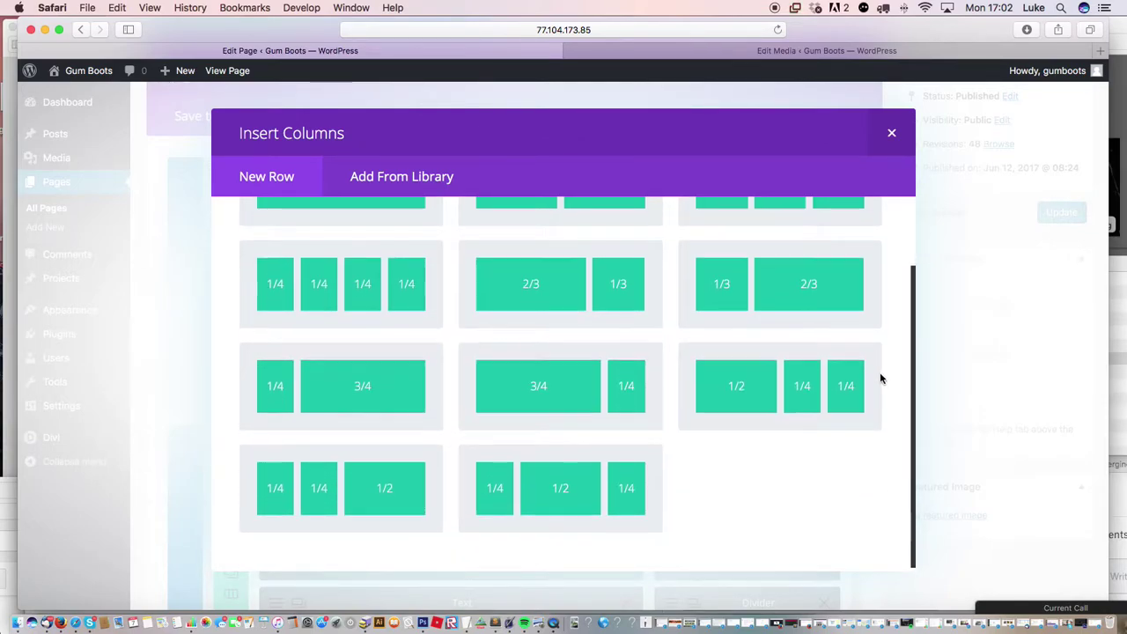
pyautogui.scroll(2, 880, 374)
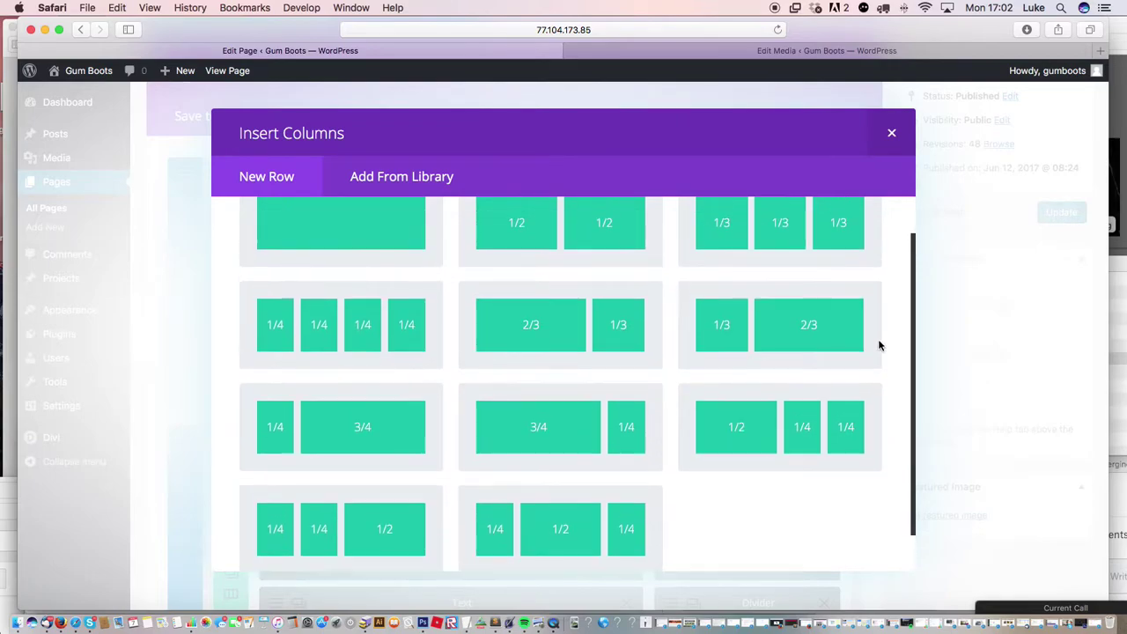
pyautogui.scroll(2, 882, 325)
pyautogui.scroll(-3, 880, 360)
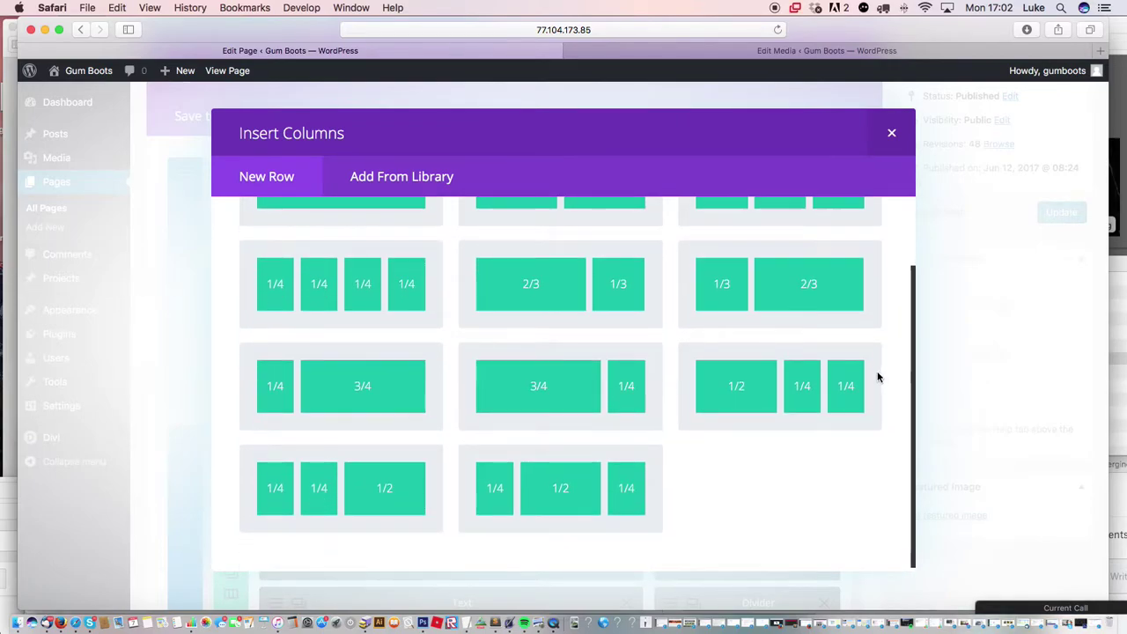
pyautogui.click(359, 282)
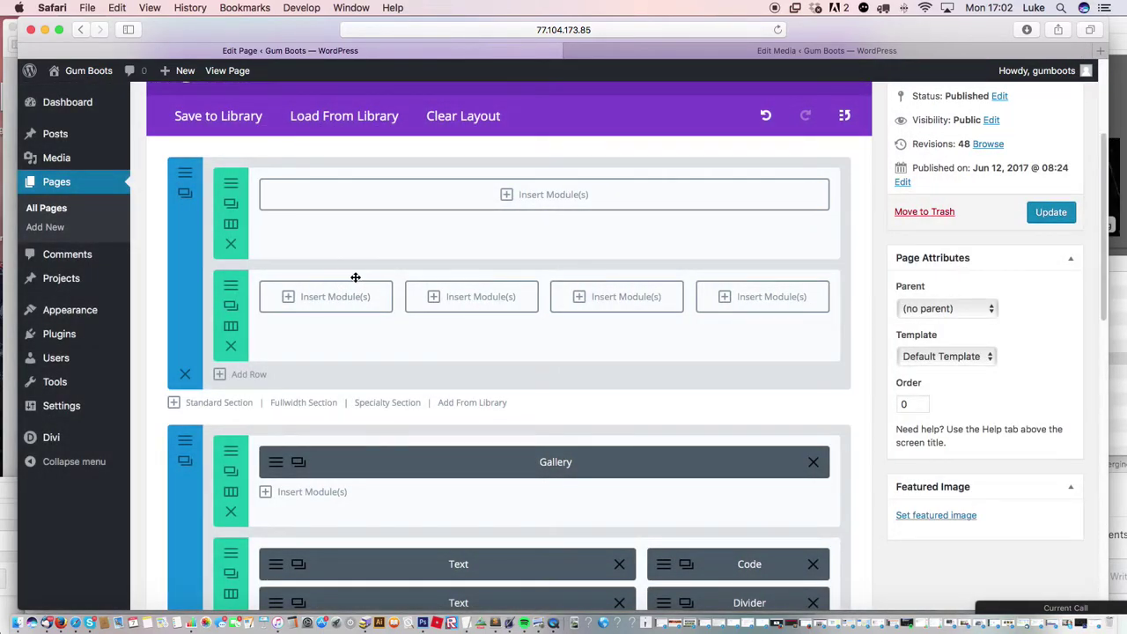
# - Insert an Image module with the portrait of the man in a dark jacket in the four-column row's first column
pyautogui.click(363, 297)
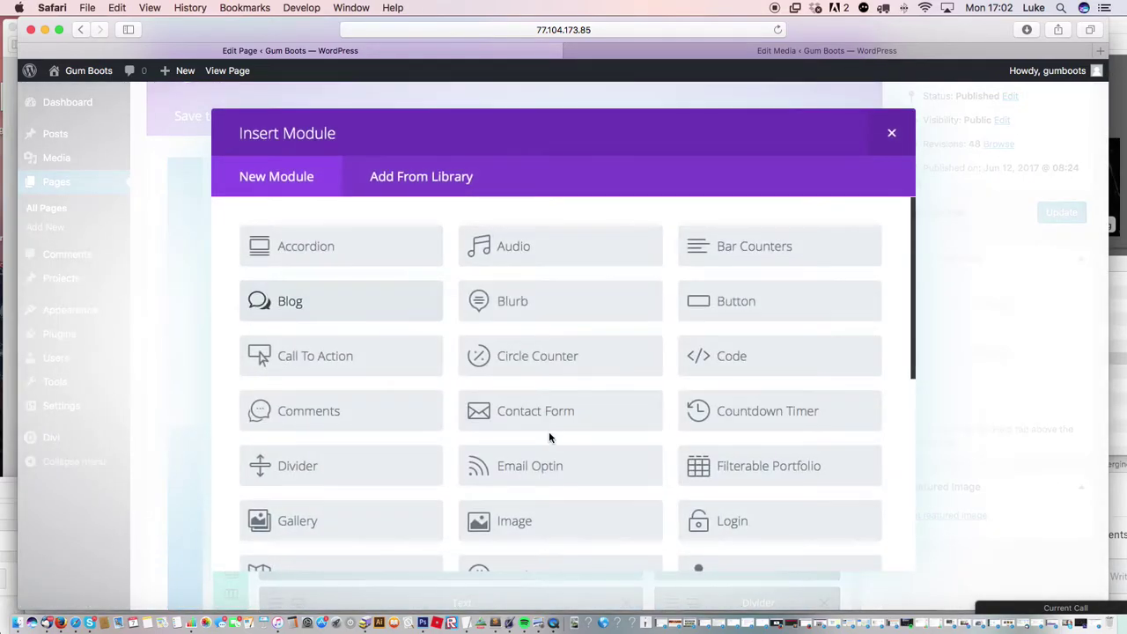
pyautogui.click(541, 534)
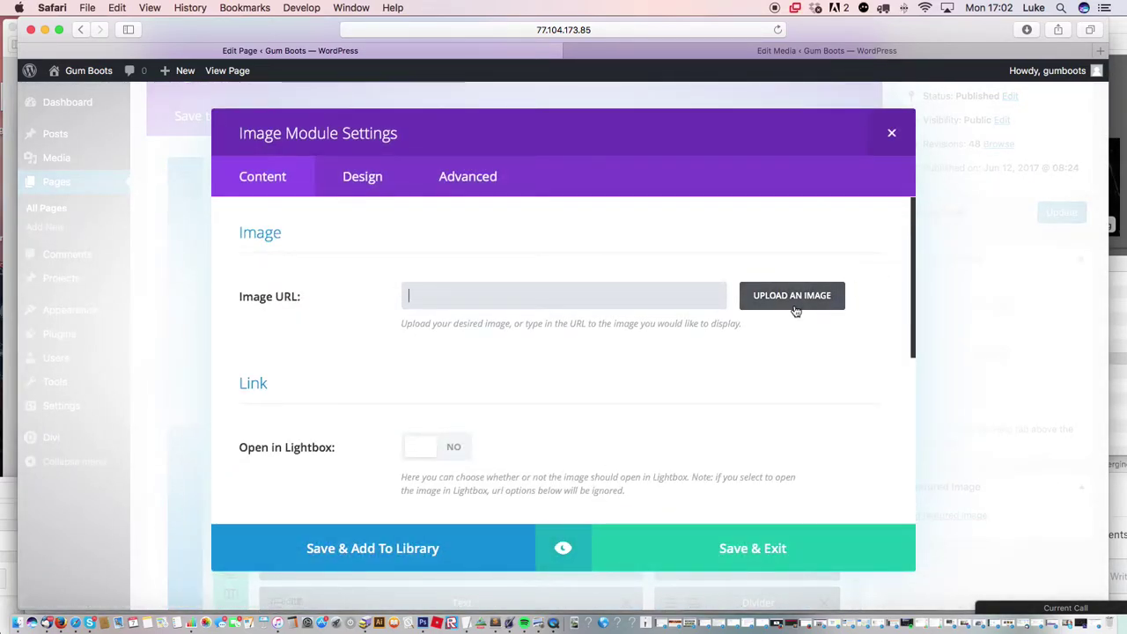
pyautogui.click(790, 294)
pyautogui.click(303, 228)
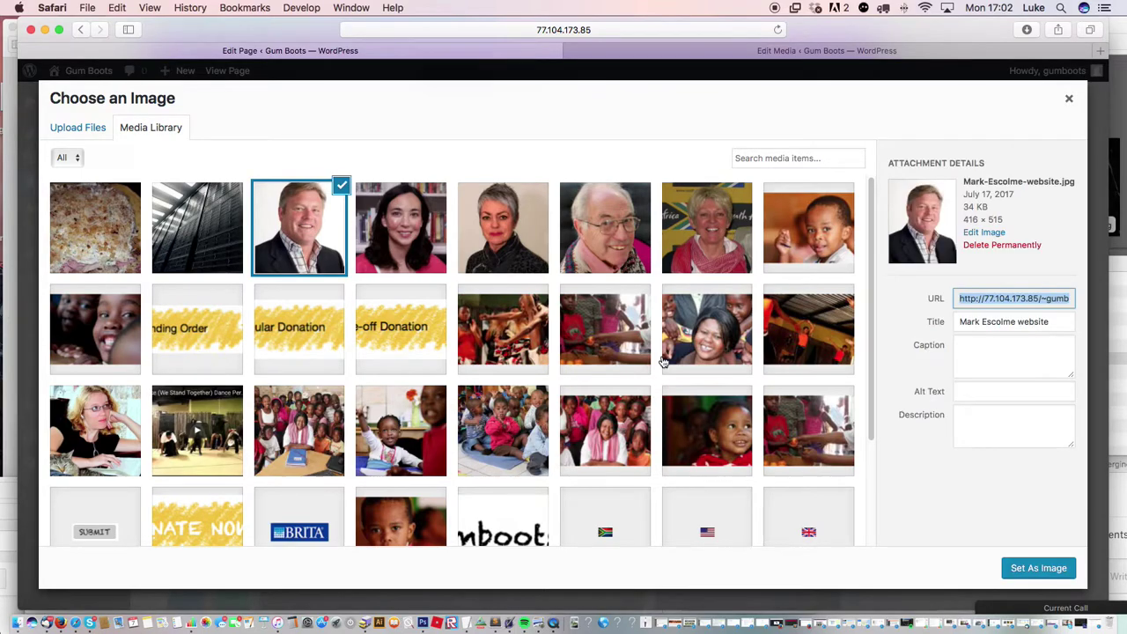
pyautogui.click(1039, 568)
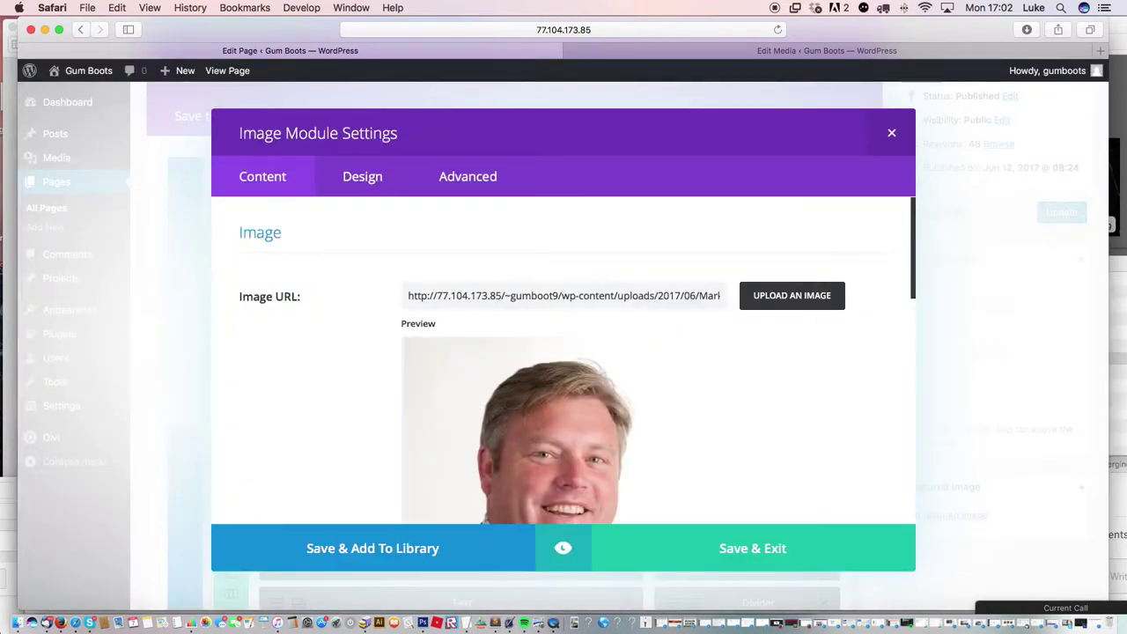
pyautogui.click(717, 551)
# - Add an Image module to the second column using the portrait of the dark-haired woman in front of bookshelves
pyautogui.click(493, 300)
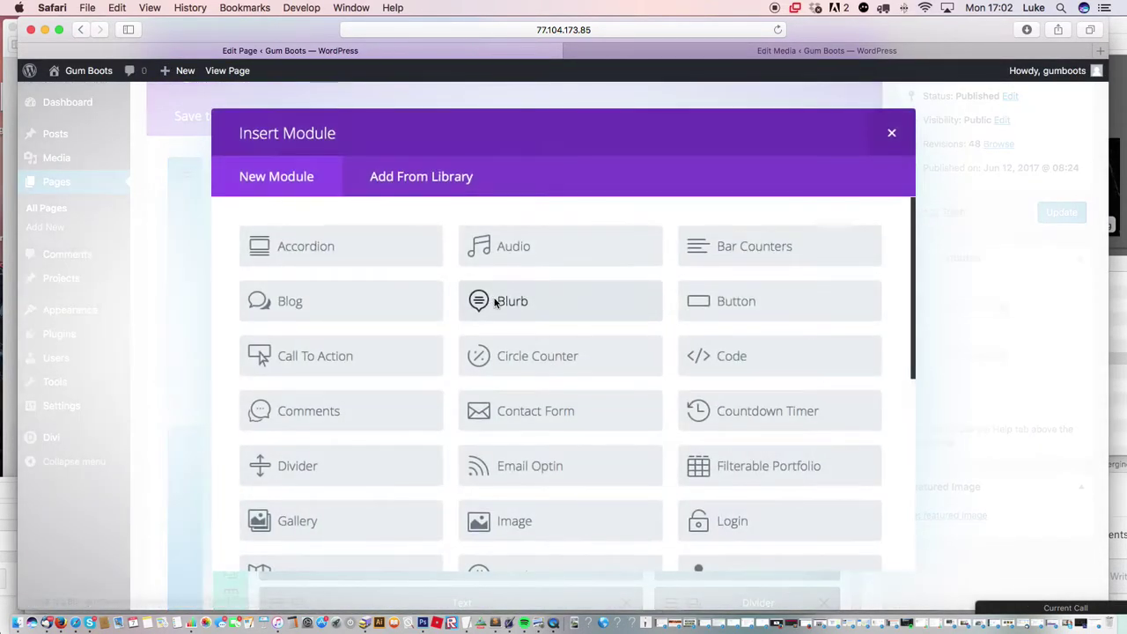
pyautogui.click(522, 522)
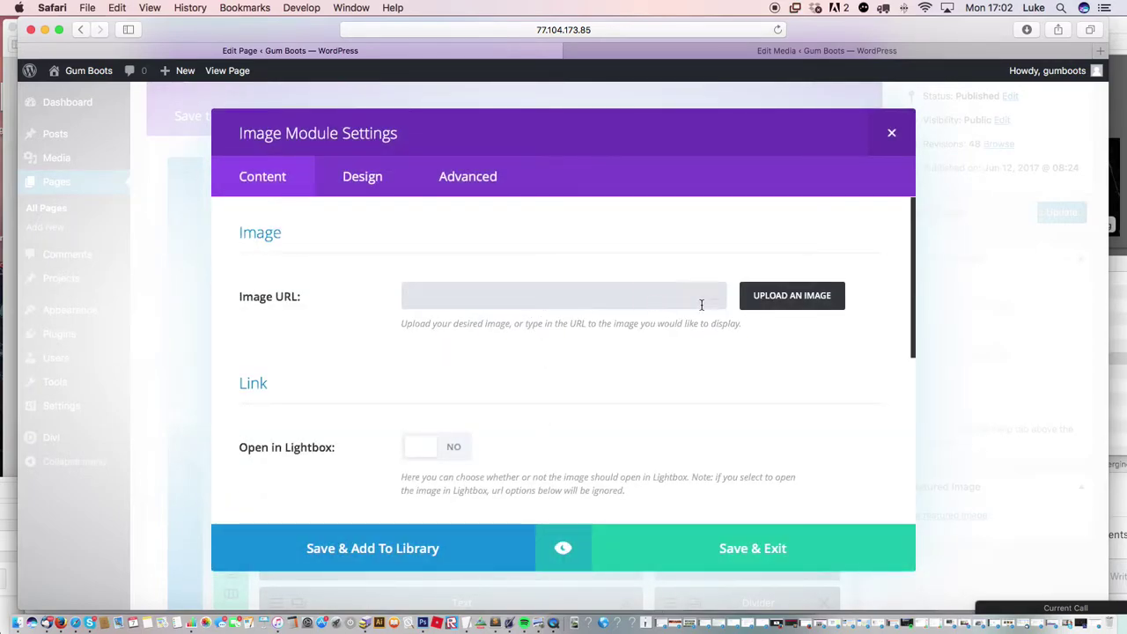
pyautogui.click(773, 301)
pyautogui.click(396, 237)
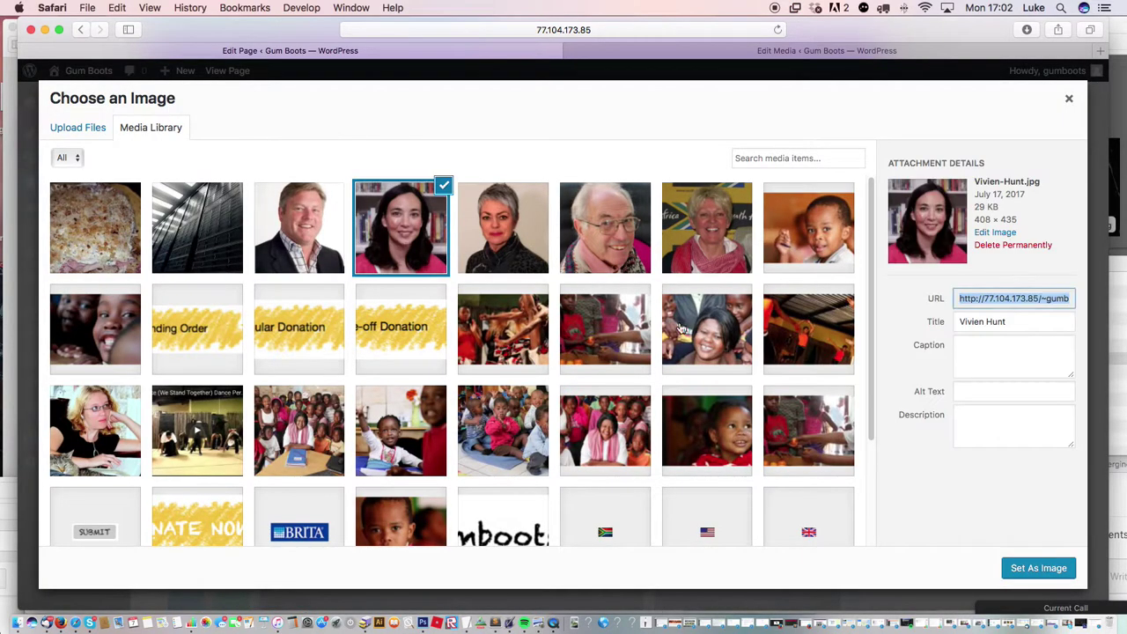
pyautogui.click(1030, 568)
pyautogui.click(801, 566)
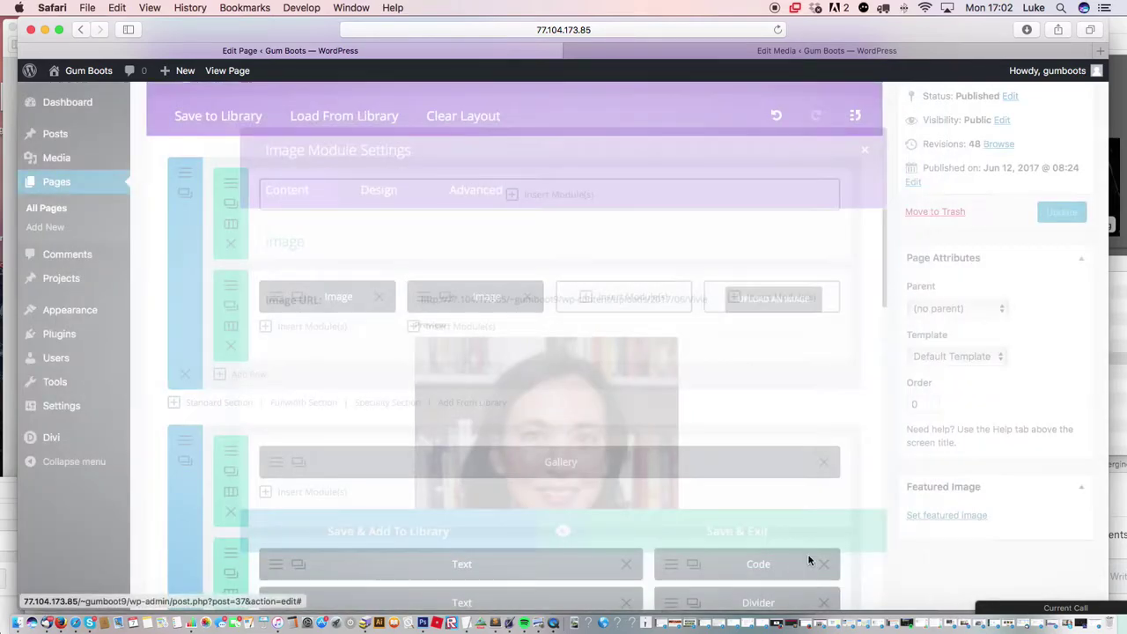
# - Add an Image module to the third column using the portrait of the short-haired woman in a black patterned top
pyautogui.click(611, 311)
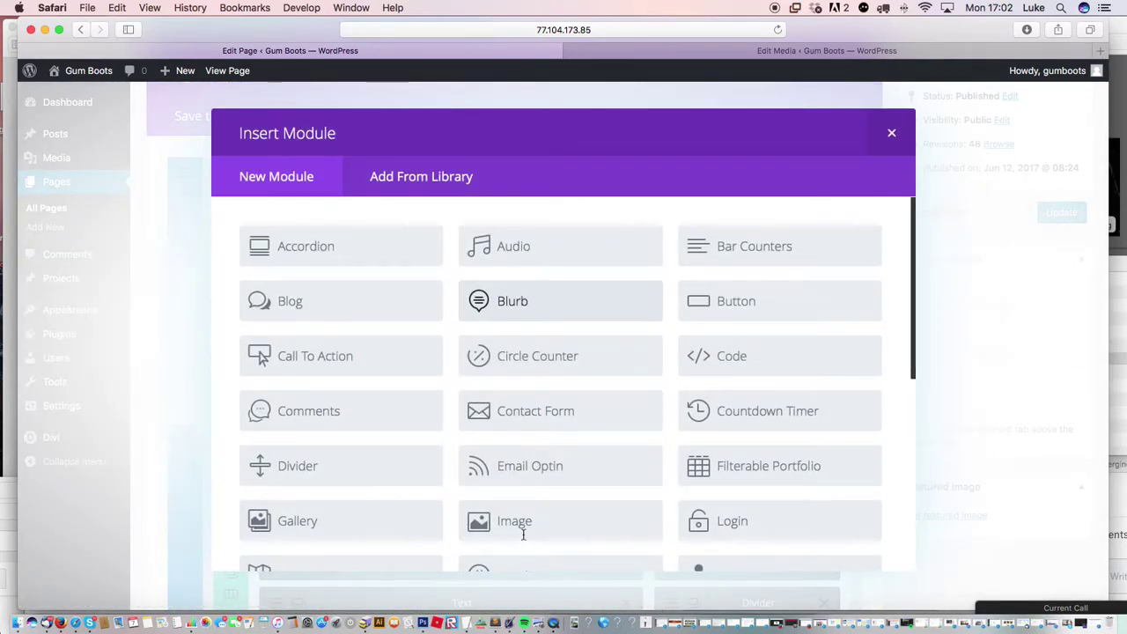
pyautogui.click(531, 512)
pyautogui.click(790, 295)
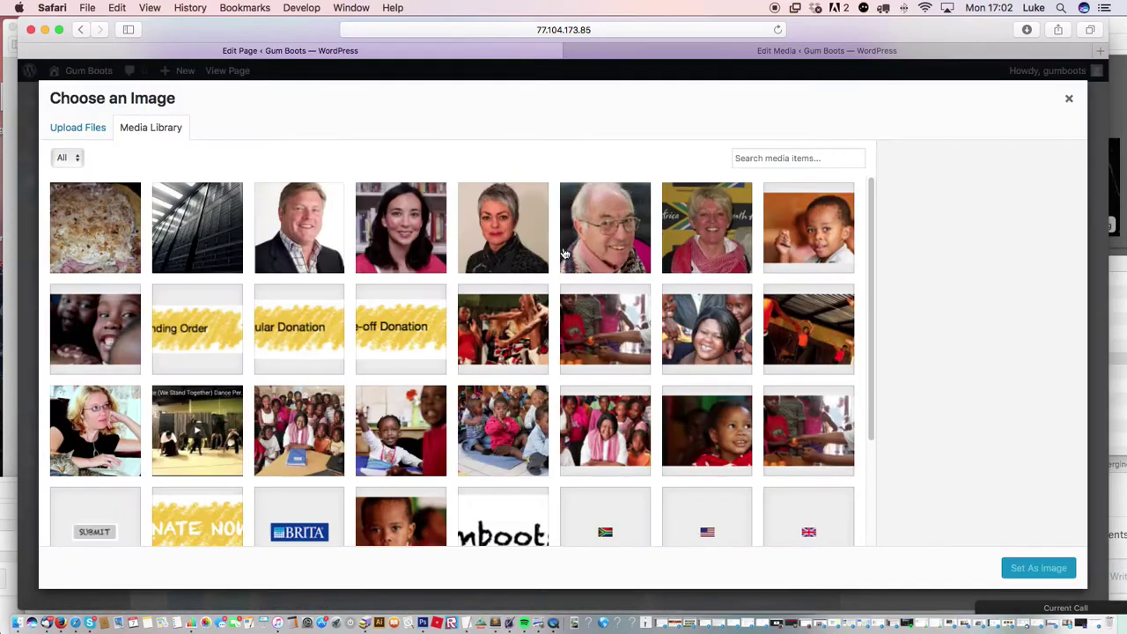
pyautogui.click(483, 236)
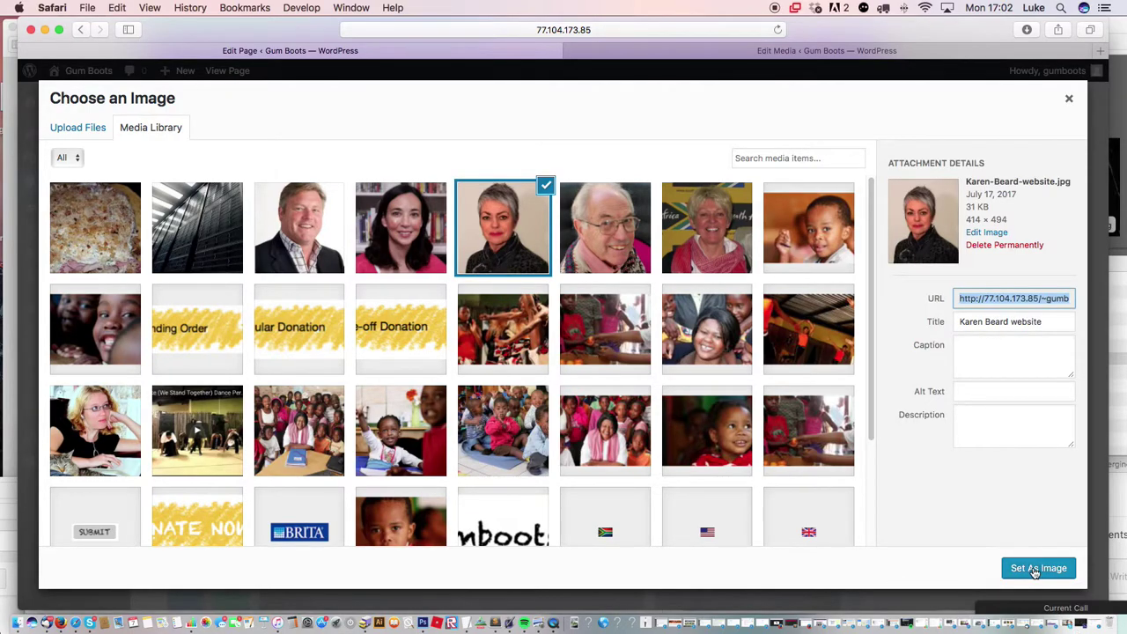
pyautogui.click(1037, 568)
pyautogui.click(770, 548)
# - Fill the fourth column with an Image module showing the portrait of the man with glasses
pyautogui.click(748, 304)
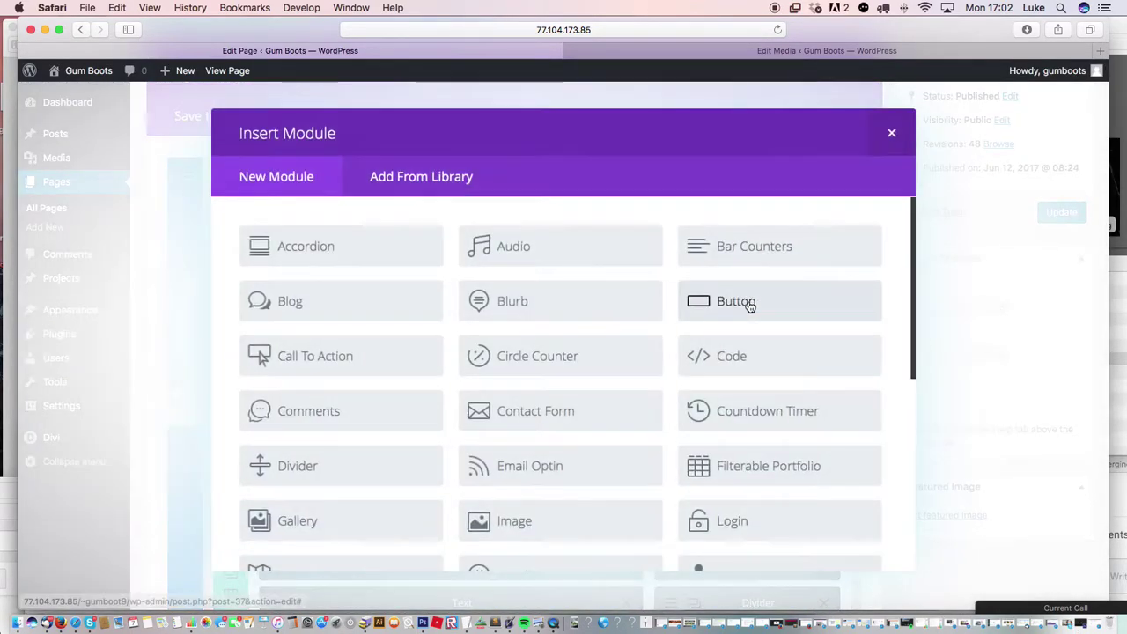
pyautogui.click(530, 516)
pyautogui.click(801, 295)
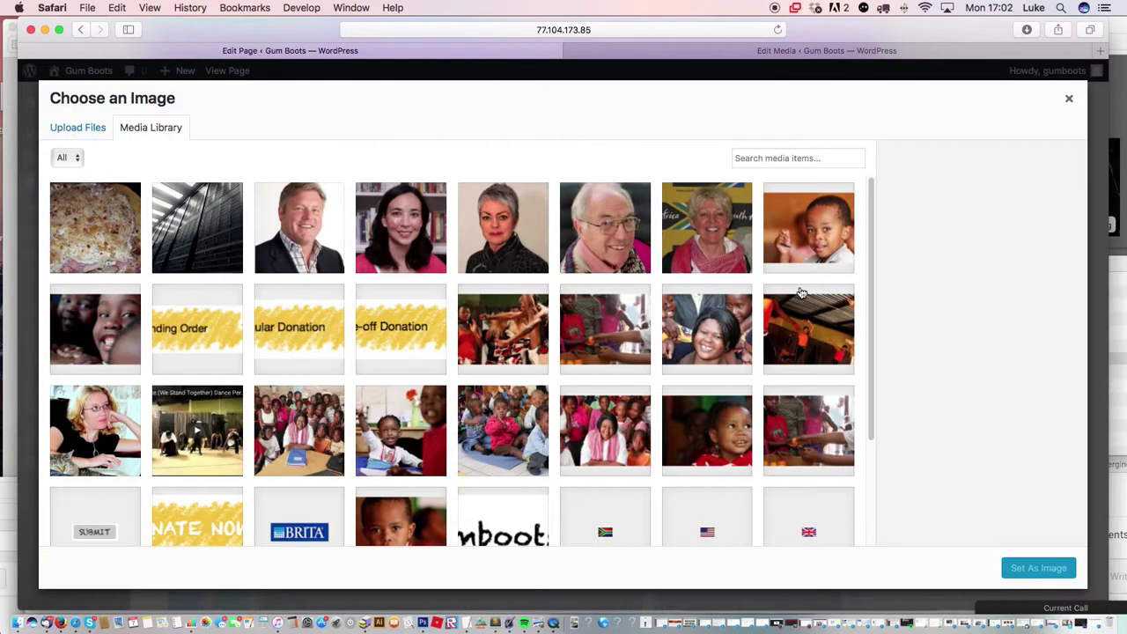
pyautogui.click(643, 255)
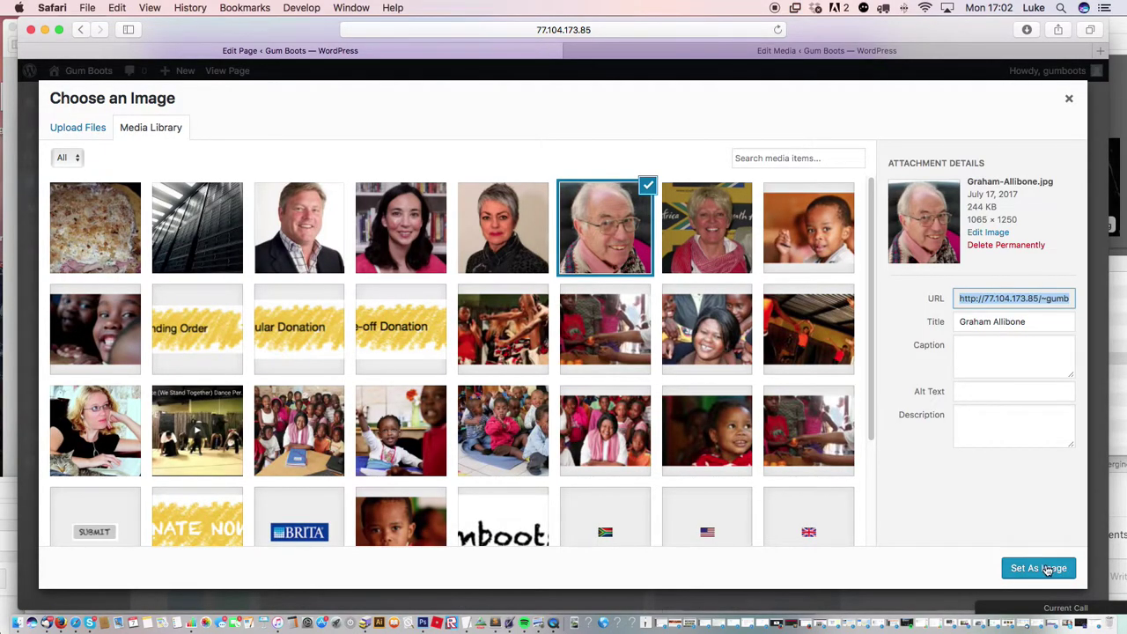
pyautogui.click(1047, 569)
pyautogui.click(778, 550)
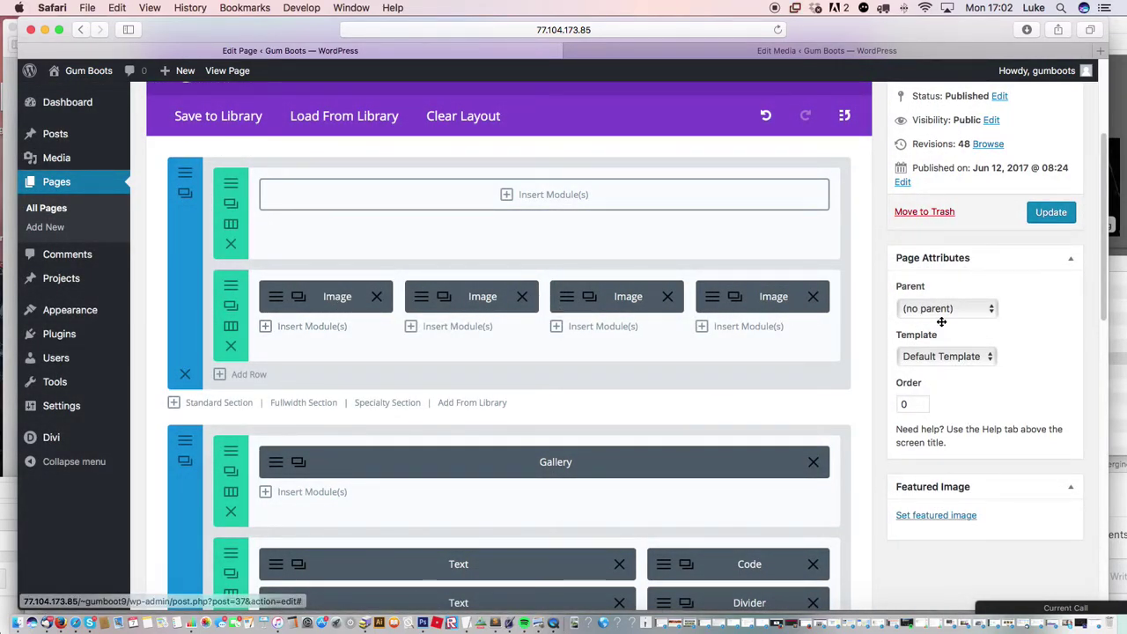
# - Delete the empty single-column row above the images, update the home page and view it live
pyautogui.click(230, 244)
pyautogui.click(1050, 212)
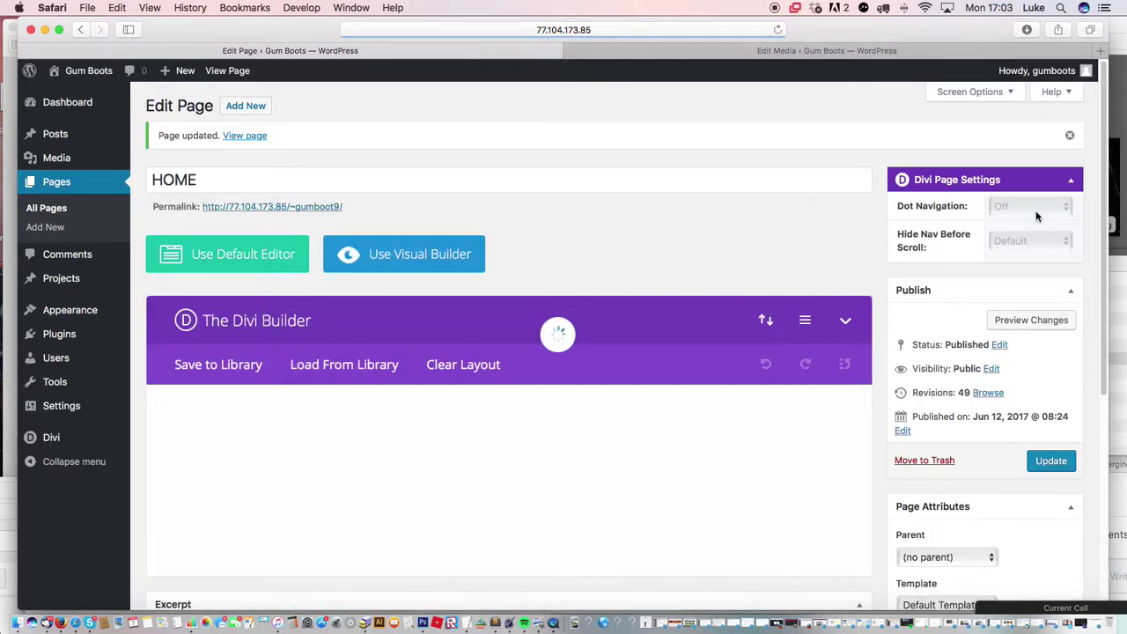
pyautogui.click(310, 206)
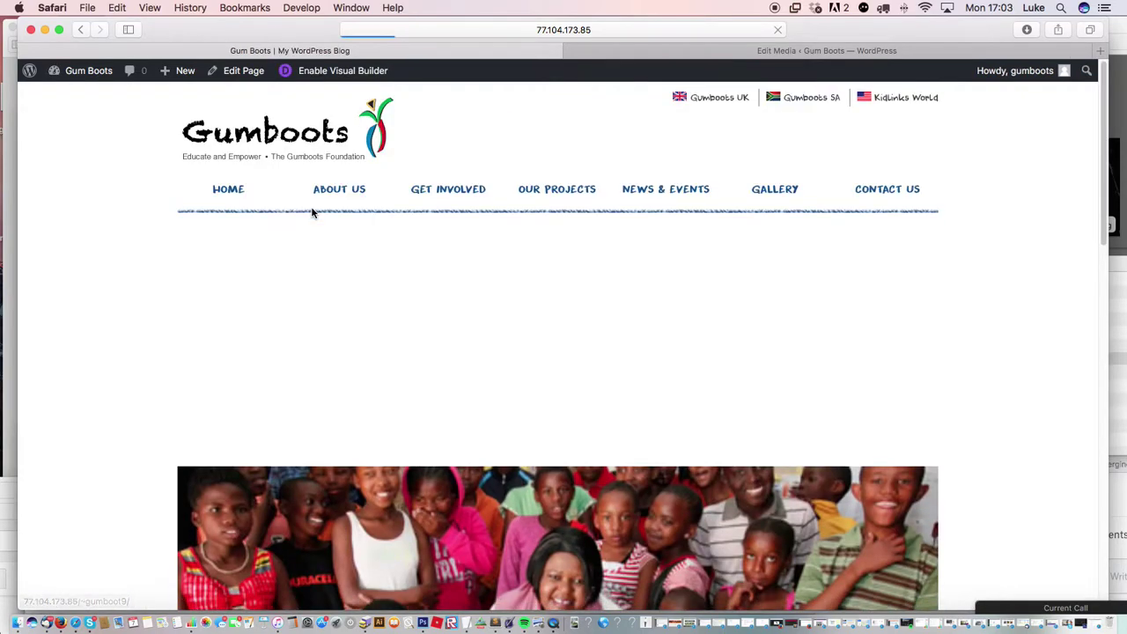
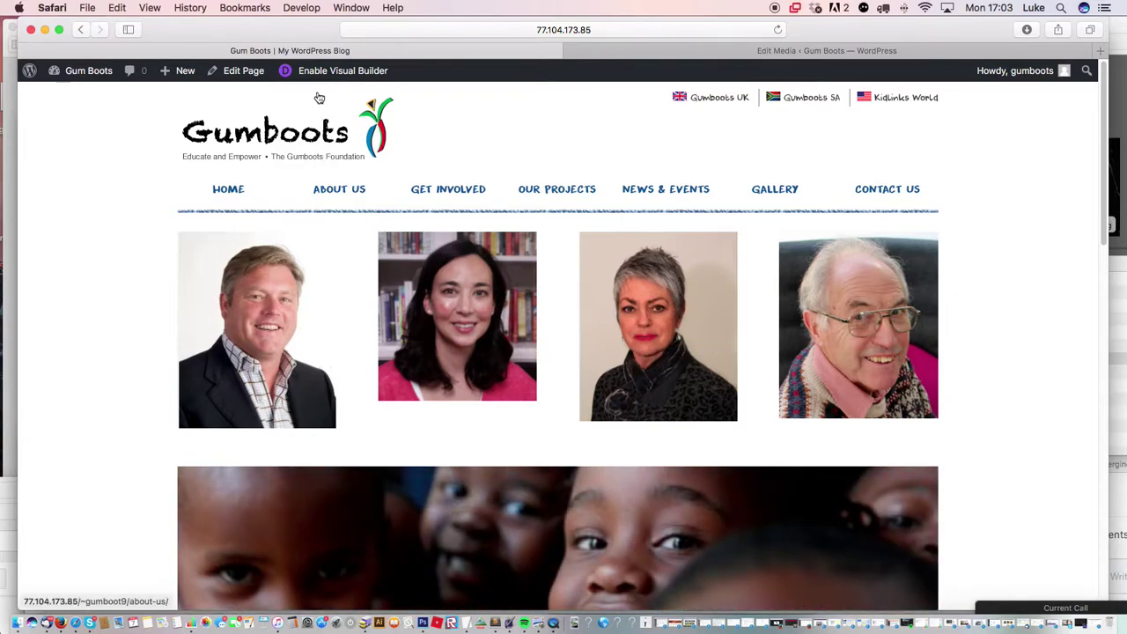
# - Reopen the home page for editing, delete the four-image row with its section, then update and view the page
pyautogui.click(243, 72)
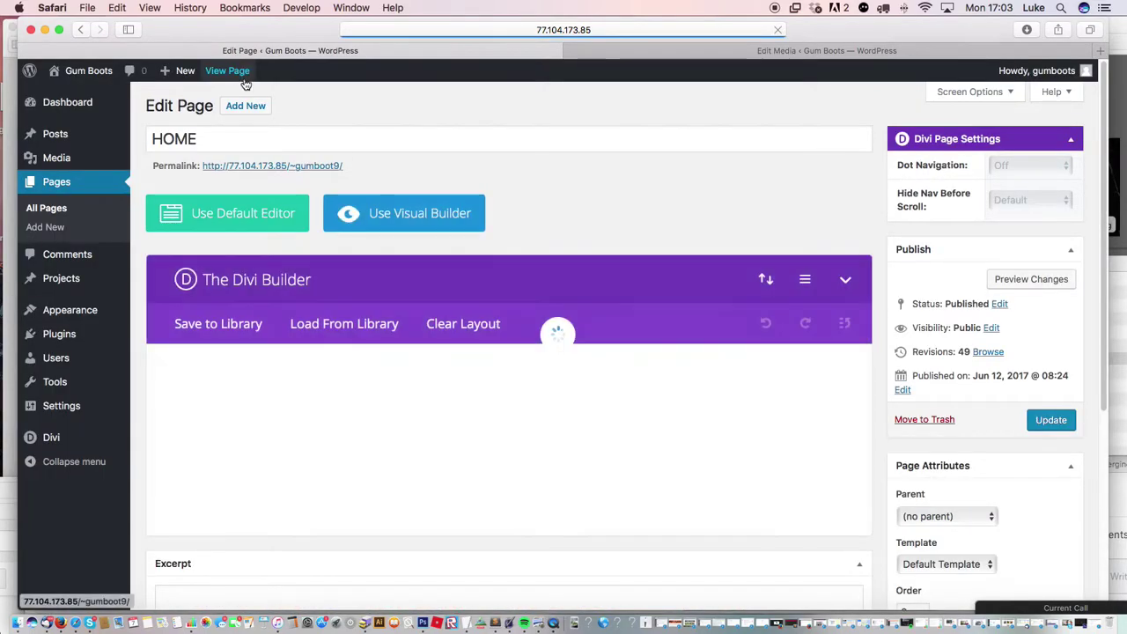
pyautogui.scroll(-5, 707, 282)
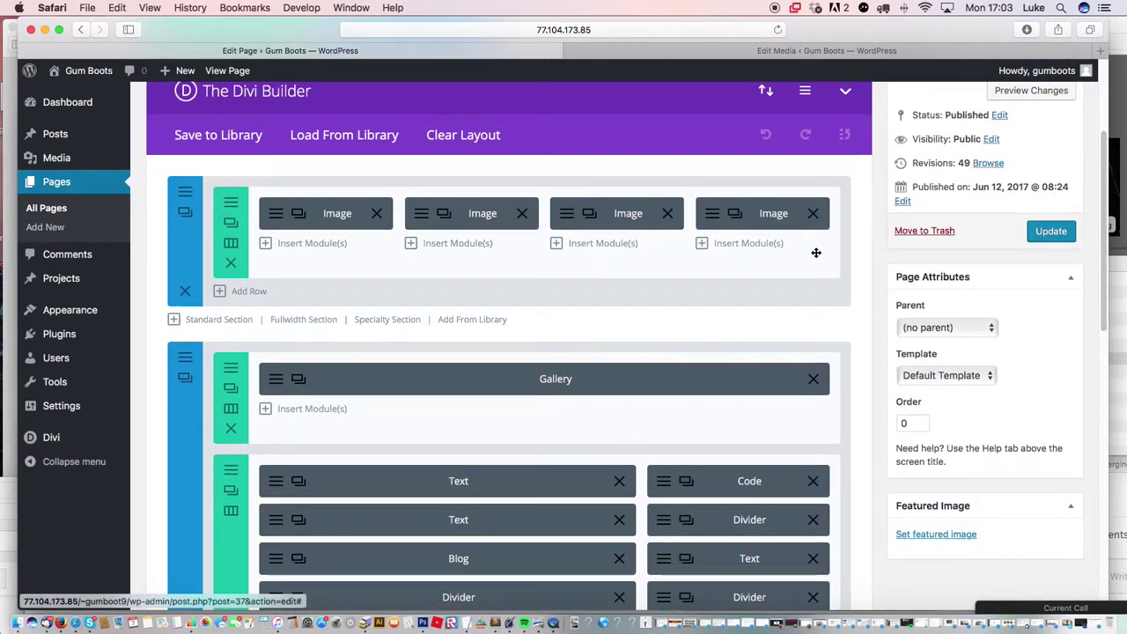
pyautogui.click(231, 264)
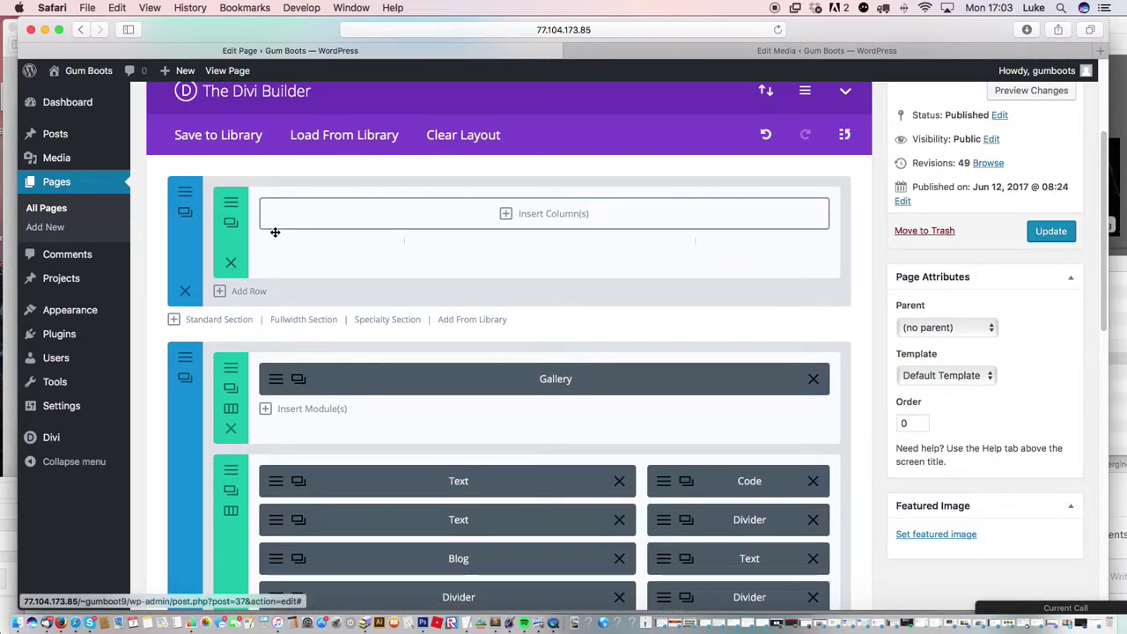
pyautogui.click(186, 290)
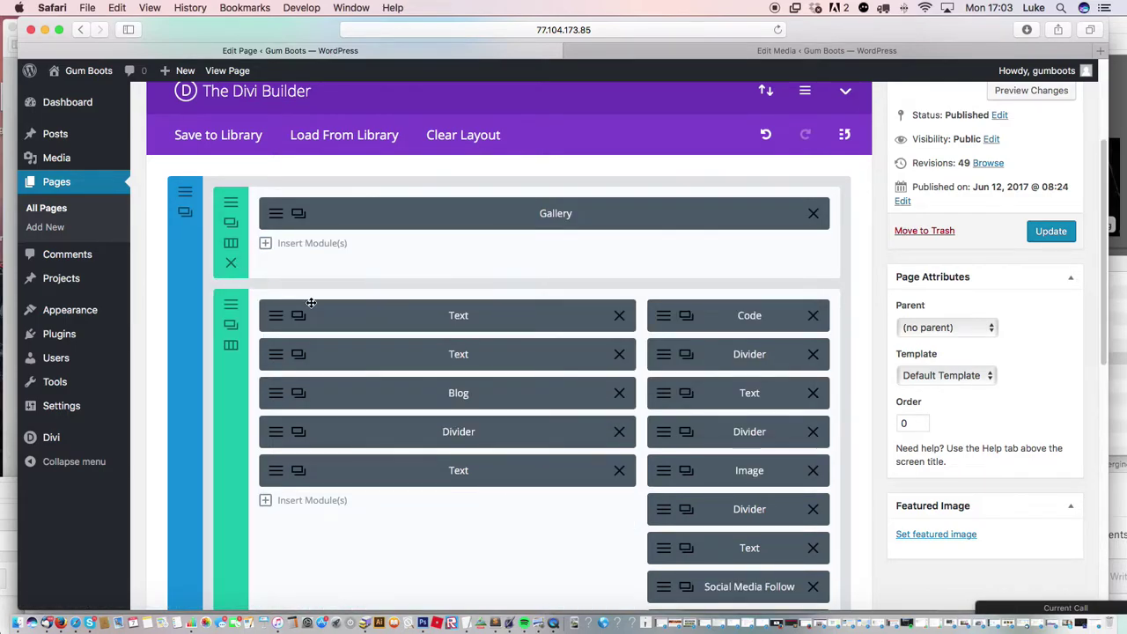
pyautogui.click(1051, 231)
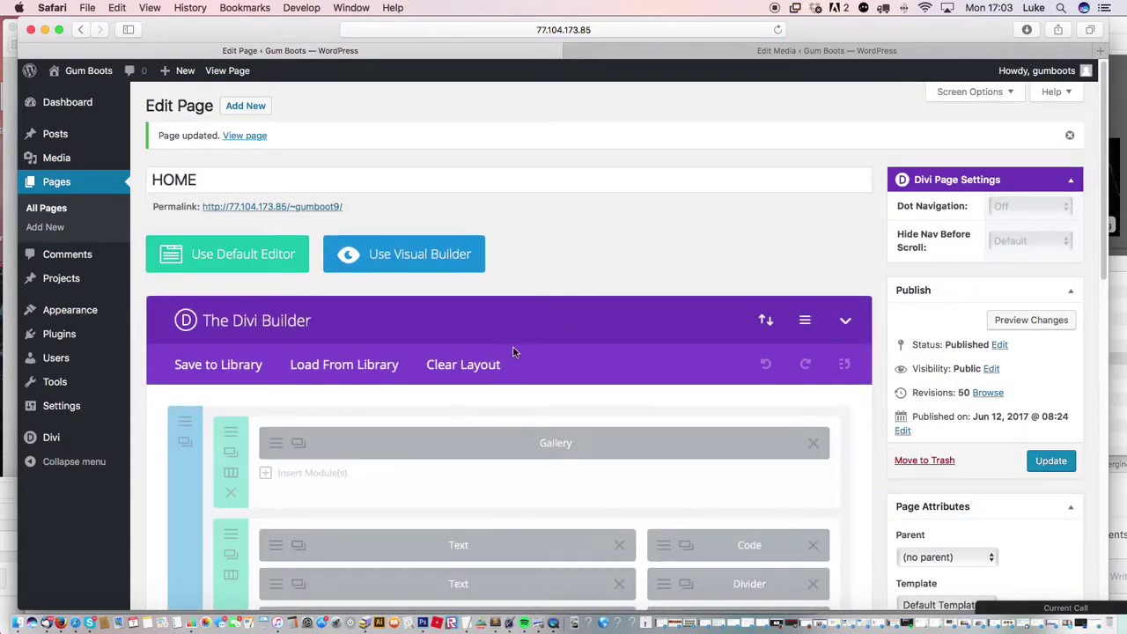
pyautogui.click(297, 206)
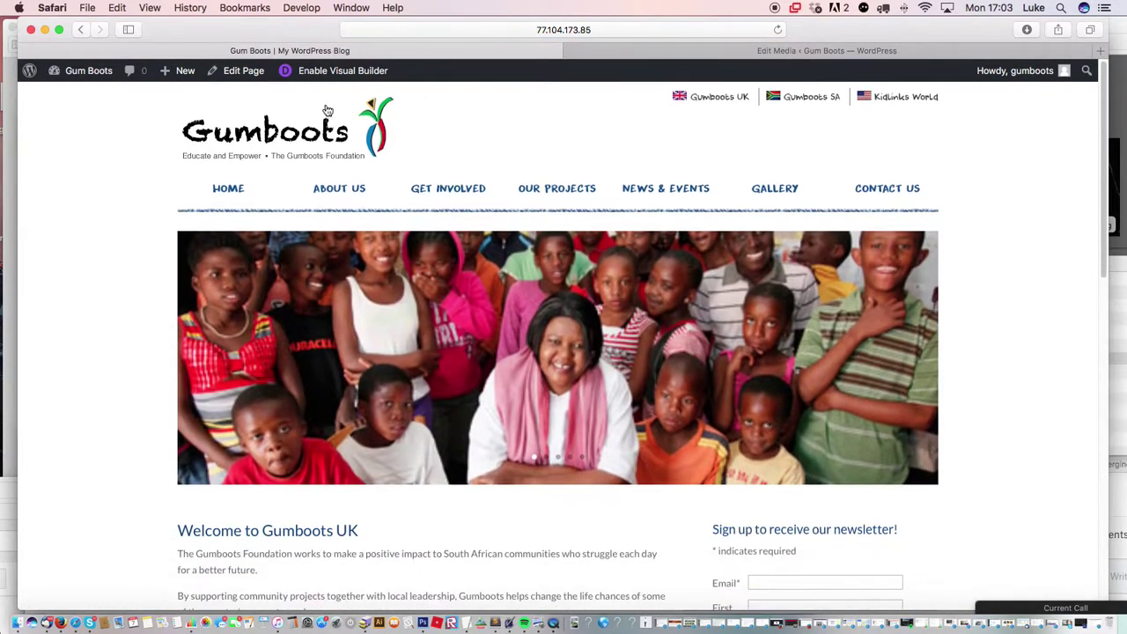
# - Open the OUR PROJECTS page for editing and review the Blog module's posts number and included categories
pyautogui.click(239, 71)
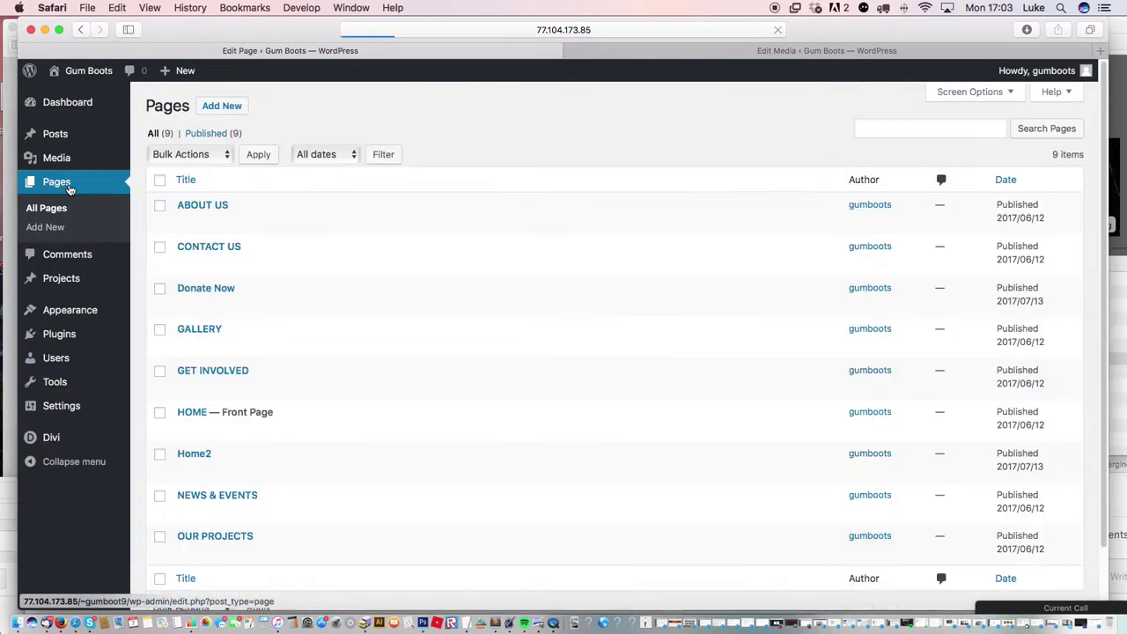
pyautogui.scroll(-1, 196, 416)
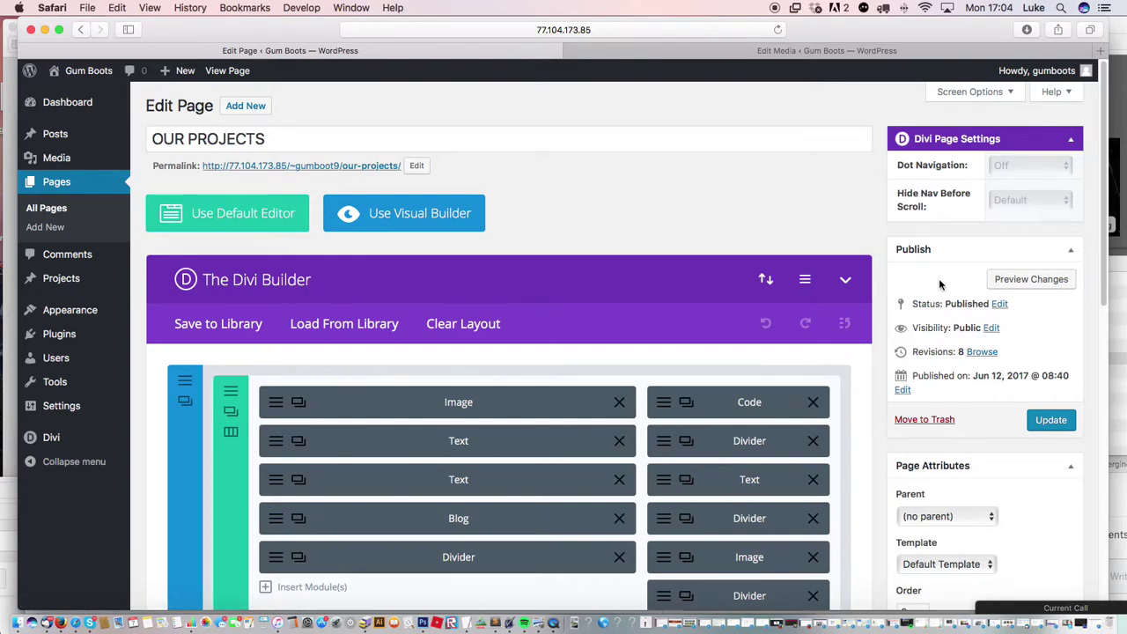
pyautogui.scroll(-4, 1101, 156)
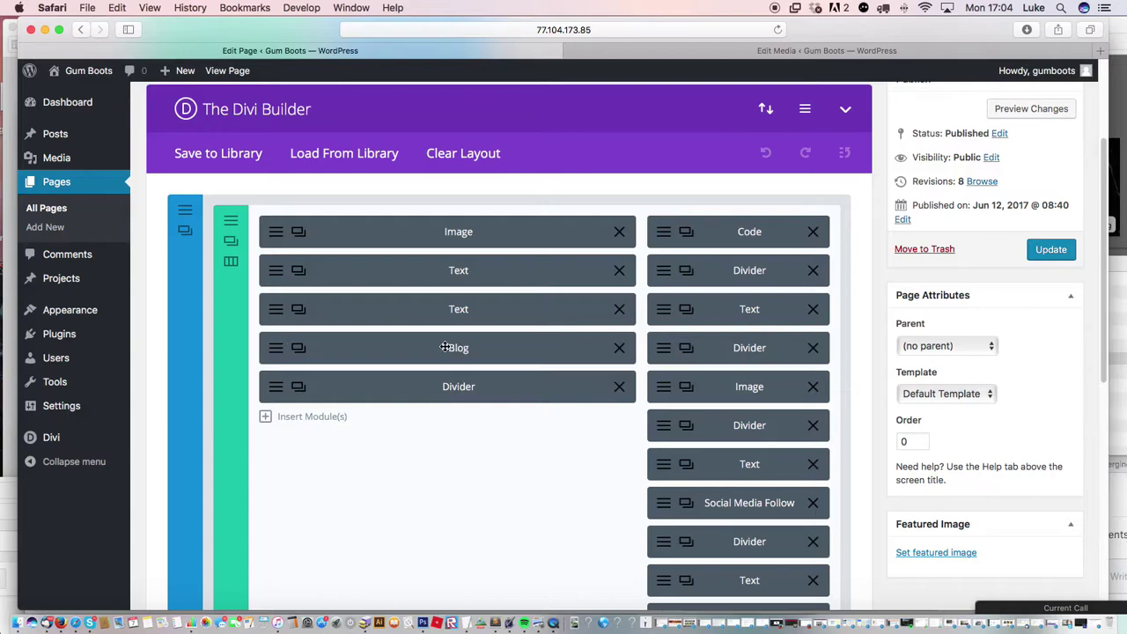
pyautogui.click(275, 349)
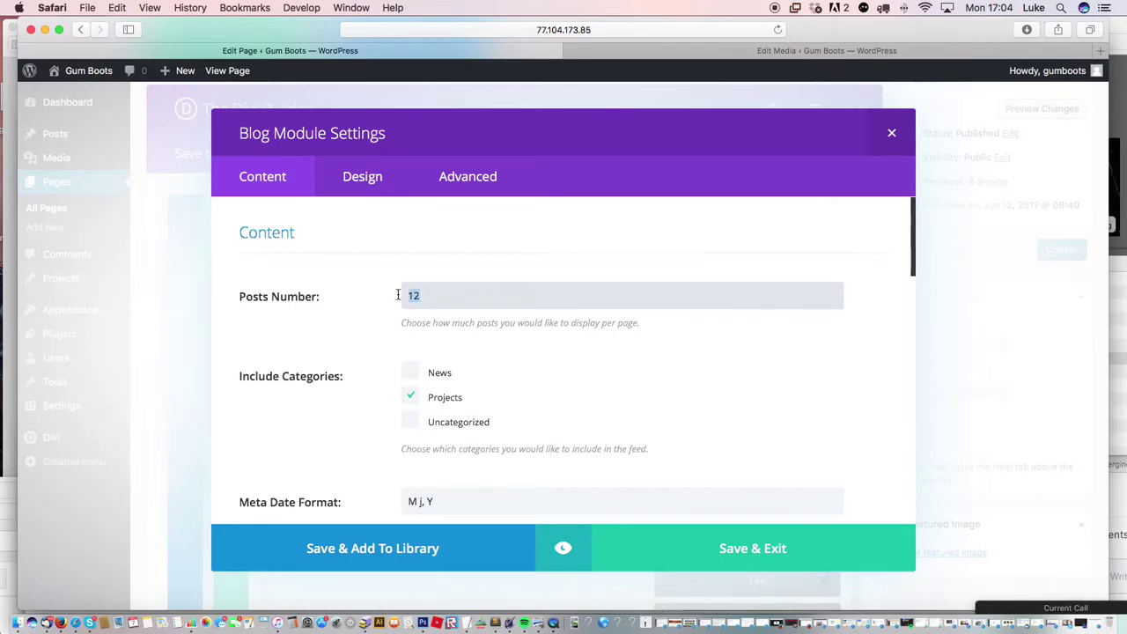
pyautogui.click(713, 556)
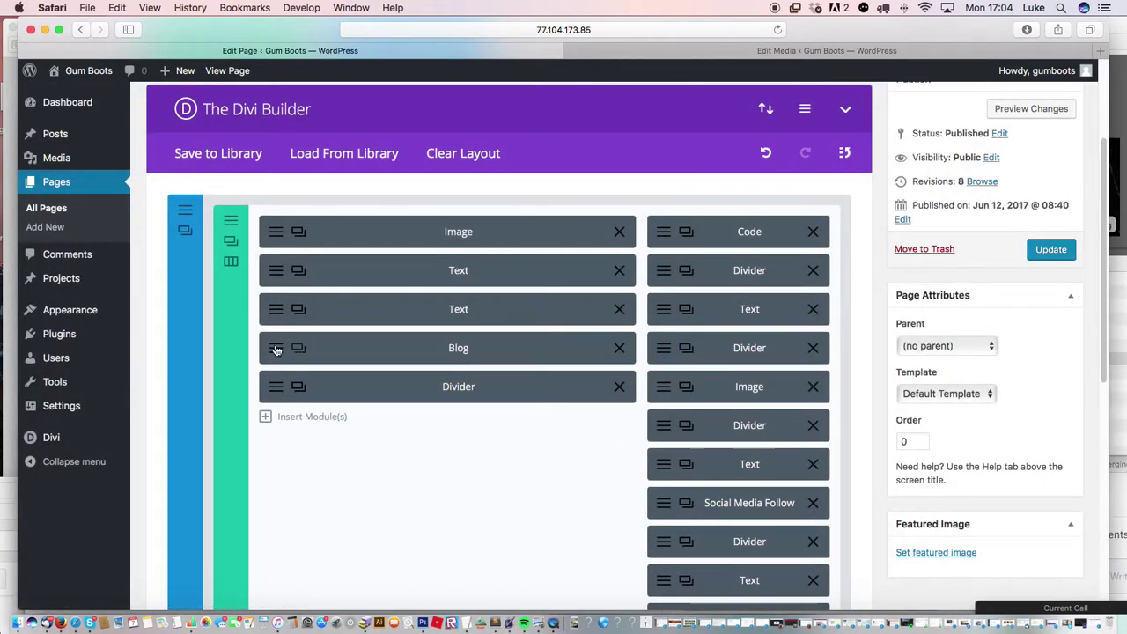
pyautogui.click(273, 350)
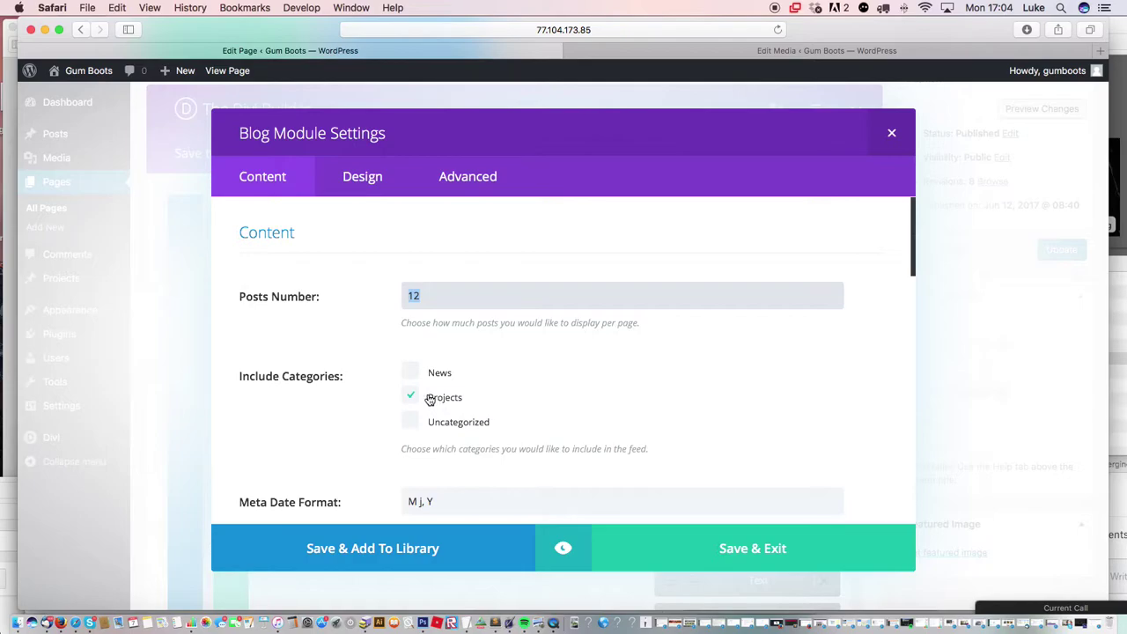
pyautogui.click(659, 554)
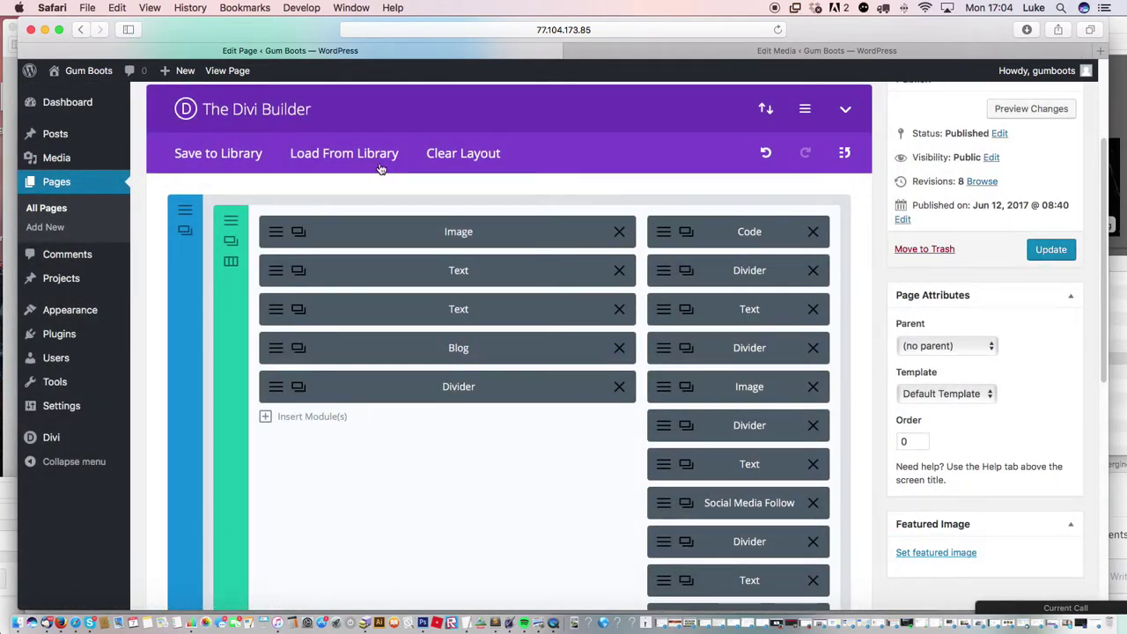
# - View the live OUR PROJECTS page and examine the list of project posts under the introduction
pyautogui.scroll(3, 381, 169)
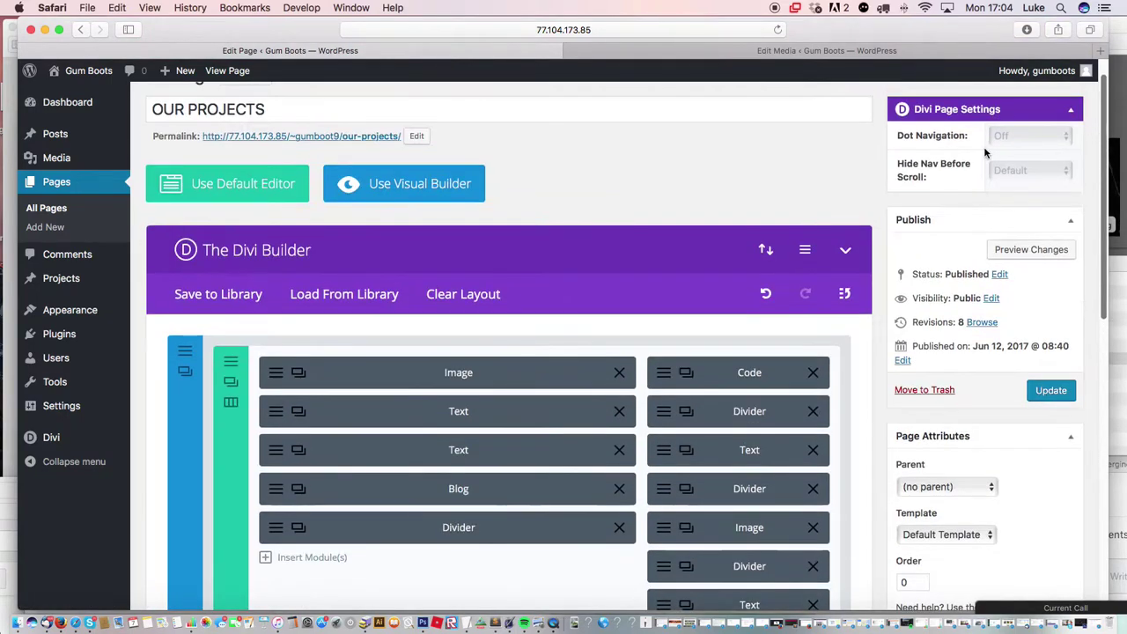
pyautogui.click(324, 138)
pyautogui.click(669, 226)
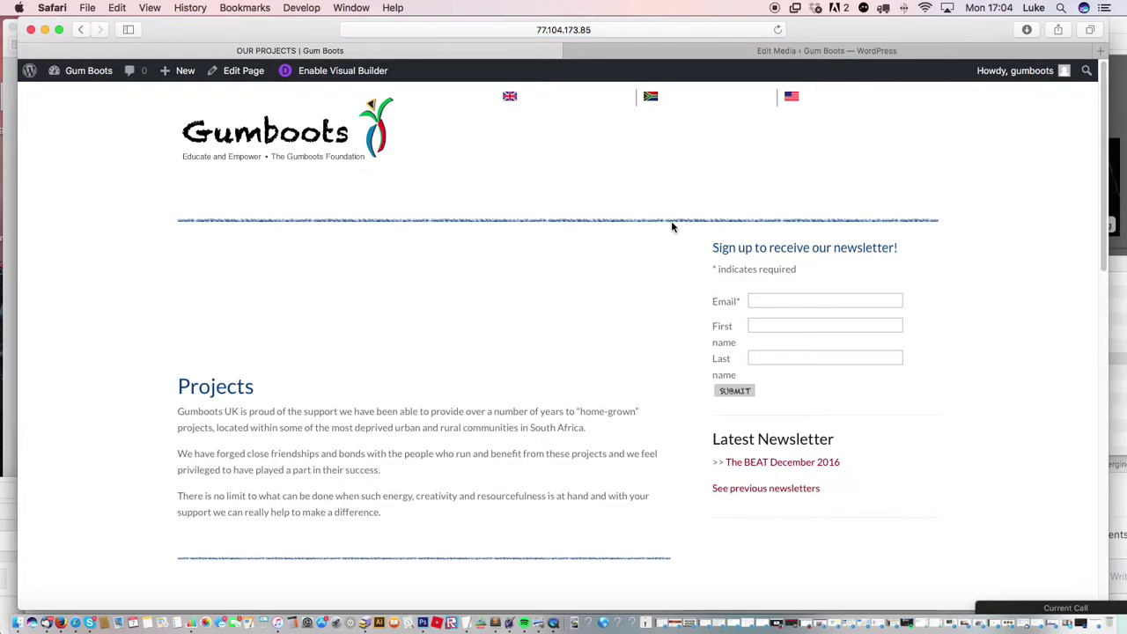
pyautogui.scroll(-5, 674, 231)
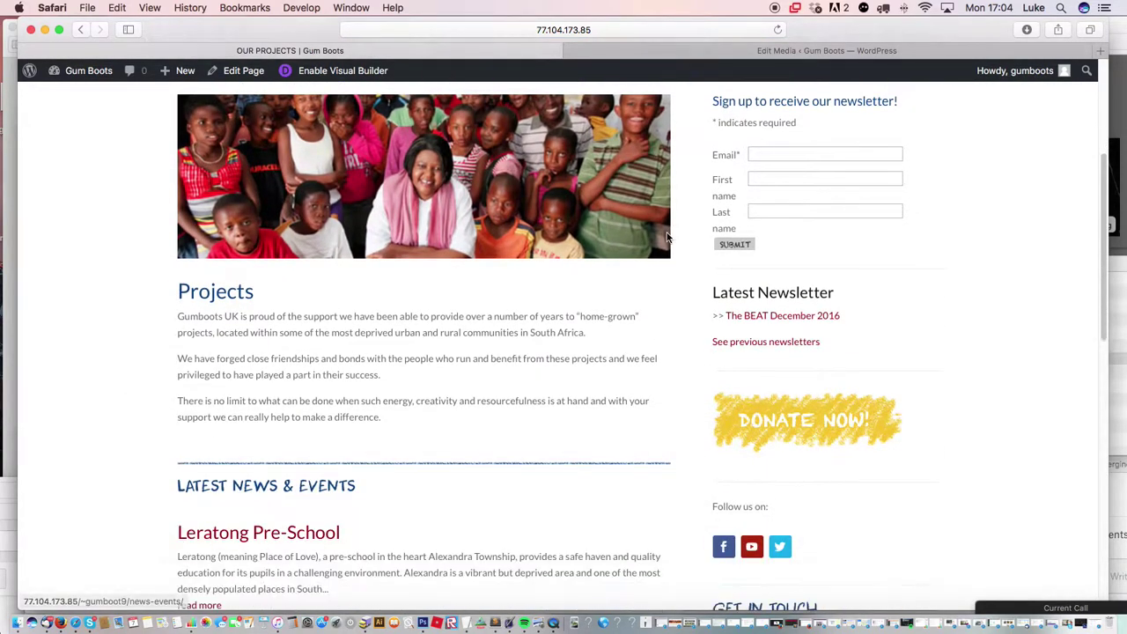
pyautogui.scroll(-7, 673, 233)
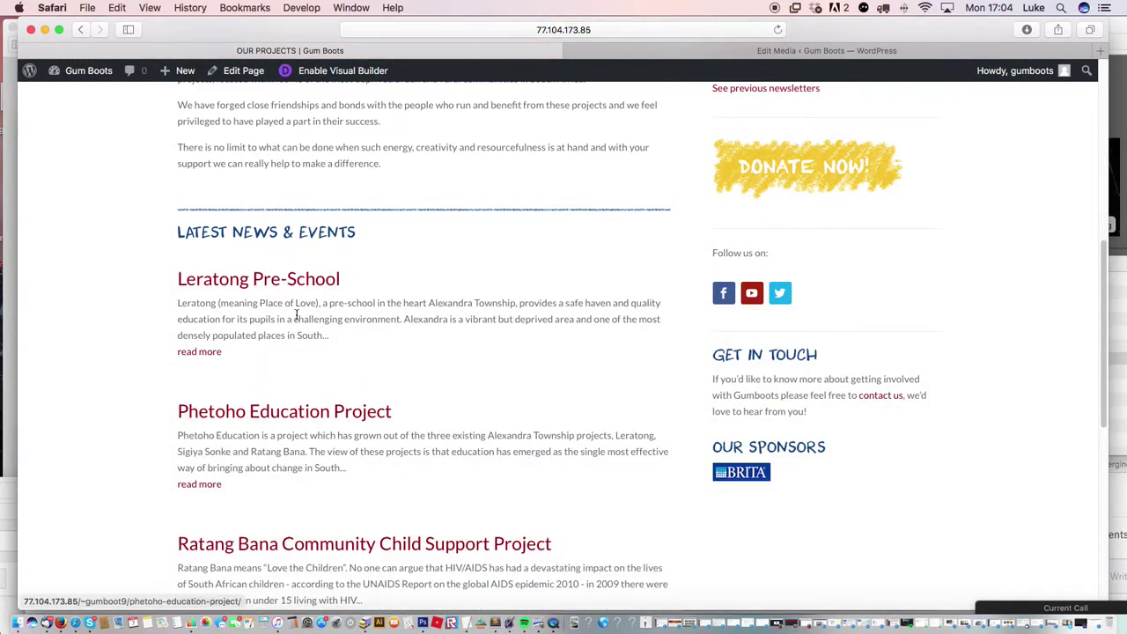
# - Examine the remaining project posts and the LATEST NEWS & EVENTS heading on the OUR PROJECTS page, finishing on the NEWS & EVENTS page
pyautogui.scroll(-6, 330, 387)
pyautogui.scroll(-2, 333, 479)
pyautogui.scroll(1, 333, 479)
pyautogui.scroll(4, 1090, 277)
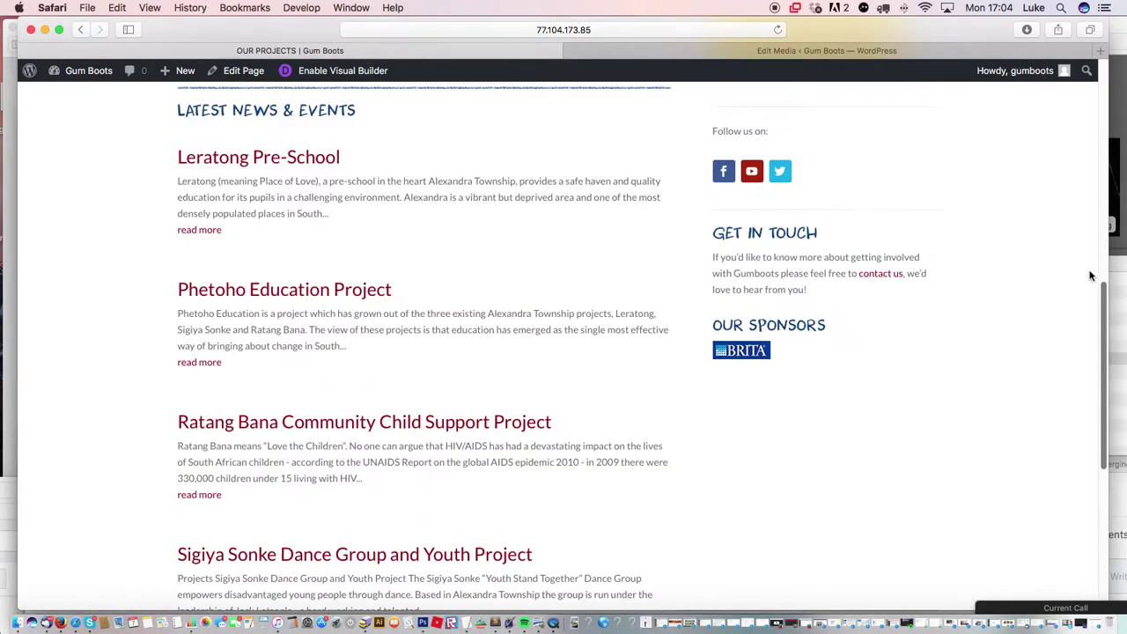
pyautogui.scroll(10, 1089, 276)
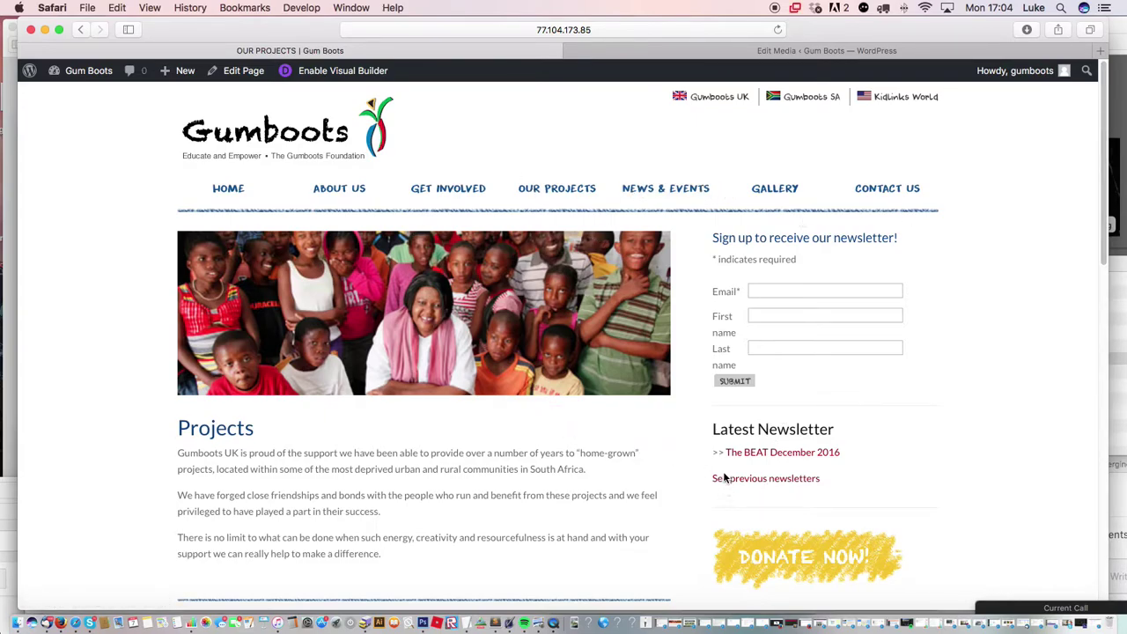
pyautogui.moveTo(87, 78)
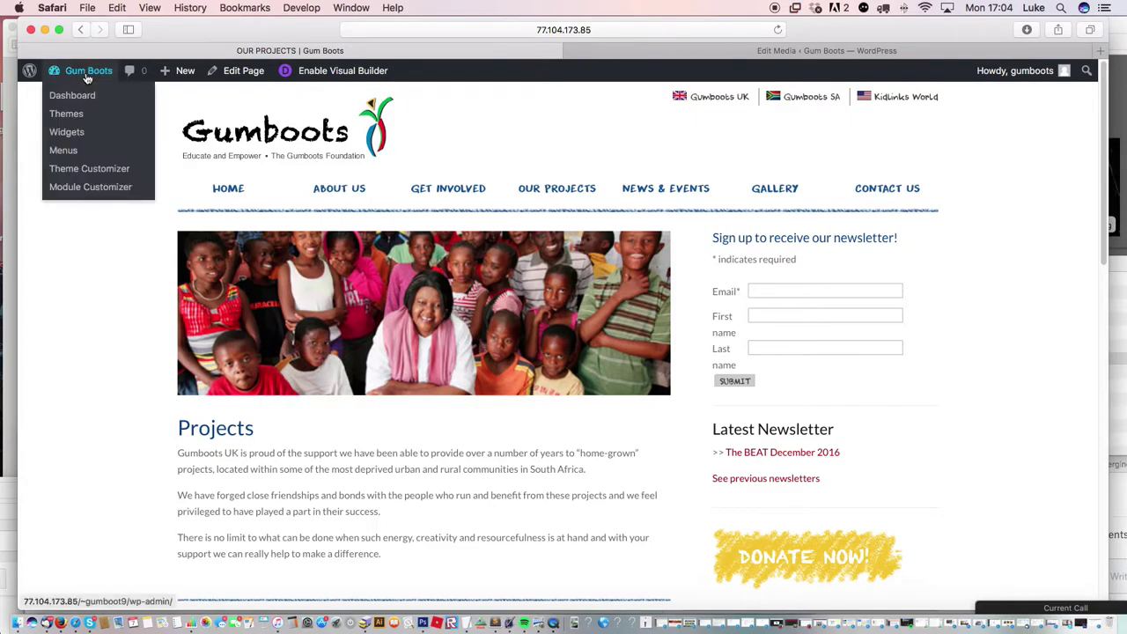
pyautogui.scroll(-8, 188, 400)
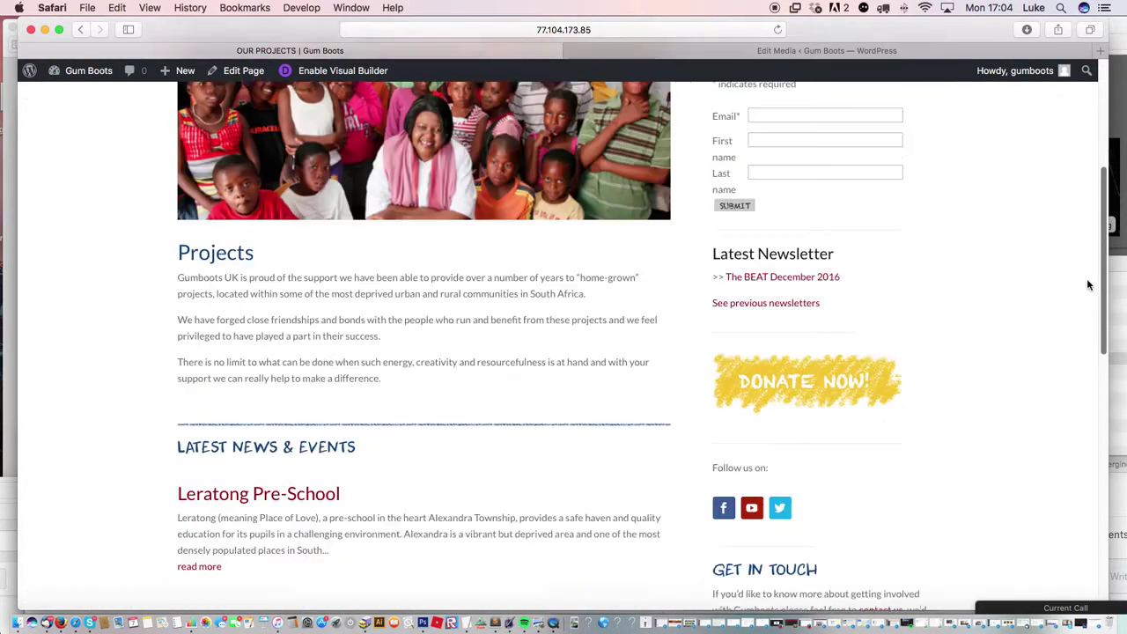
pyautogui.moveTo(177, 261); pyautogui.dragTo(356, 266)
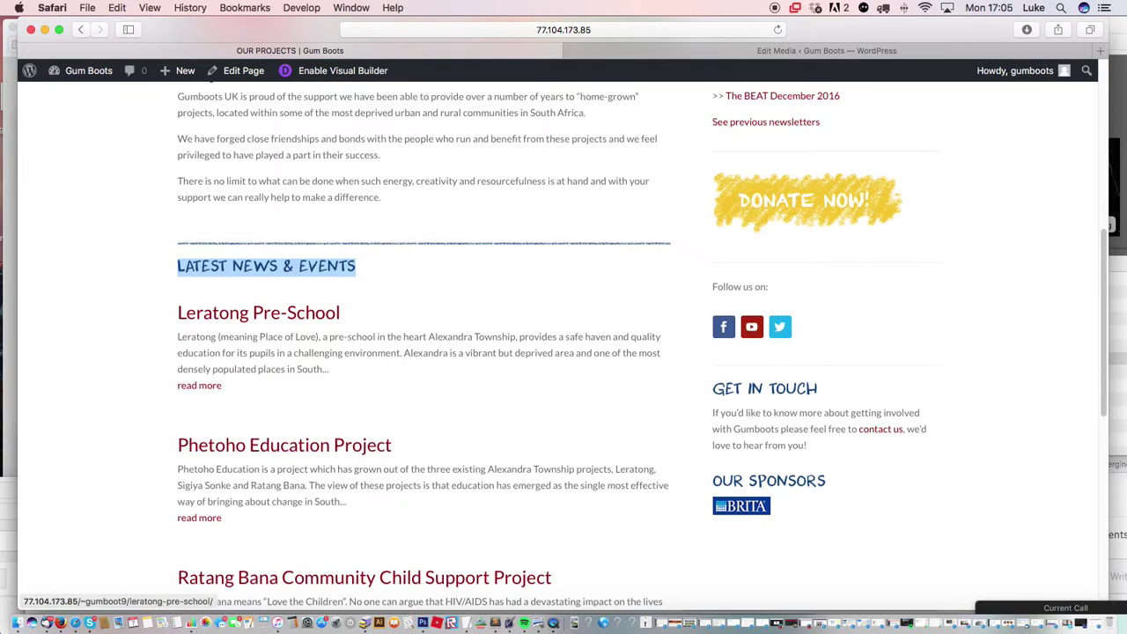
pyautogui.scroll(5, 470, 303)
pyautogui.scroll(2, 718, 167)
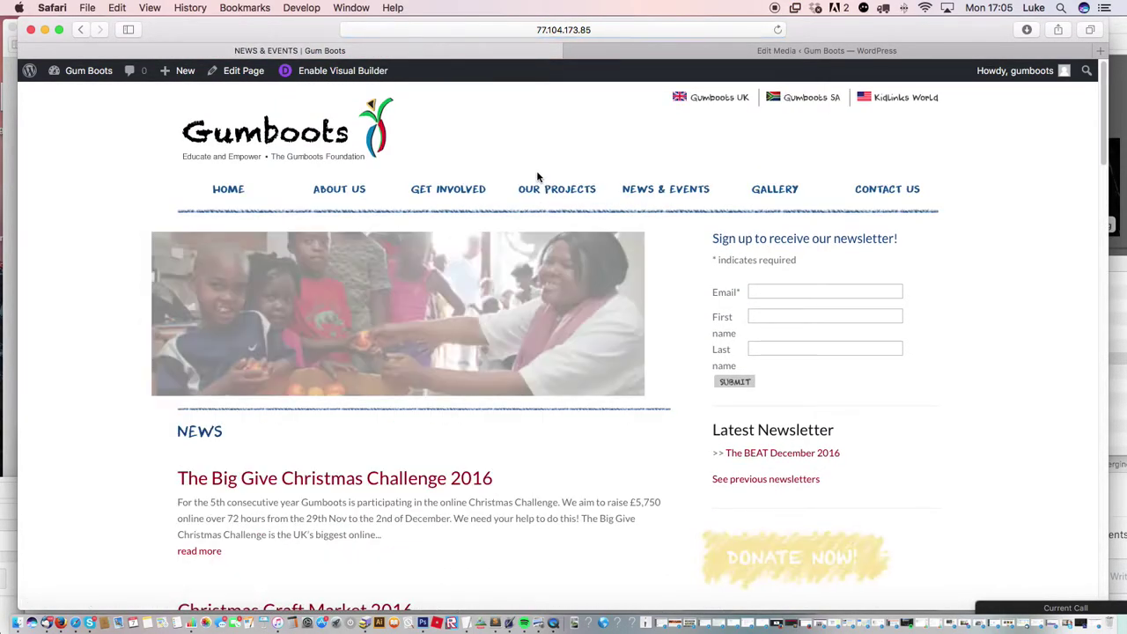
# - Open the NEWS & EVENTS page for editing and review its Blog module's posts number and included categories
pyautogui.scroll(-3, 383, 498)
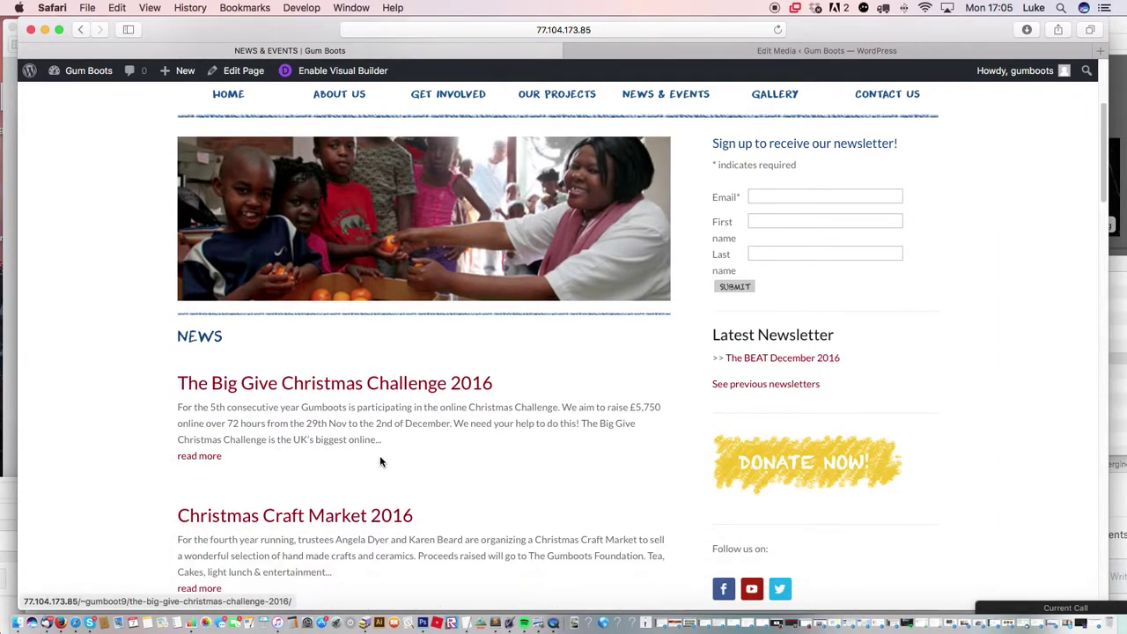
pyautogui.scroll(2, 397, 424)
pyautogui.scroll(1, 399, 427)
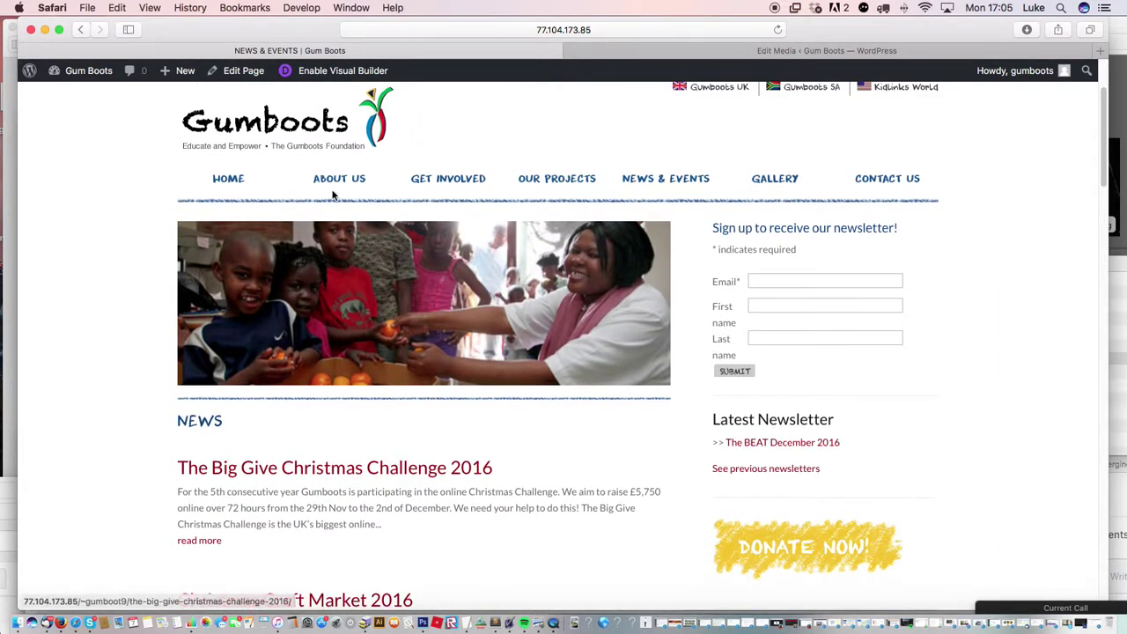
pyautogui.click(245, 72)
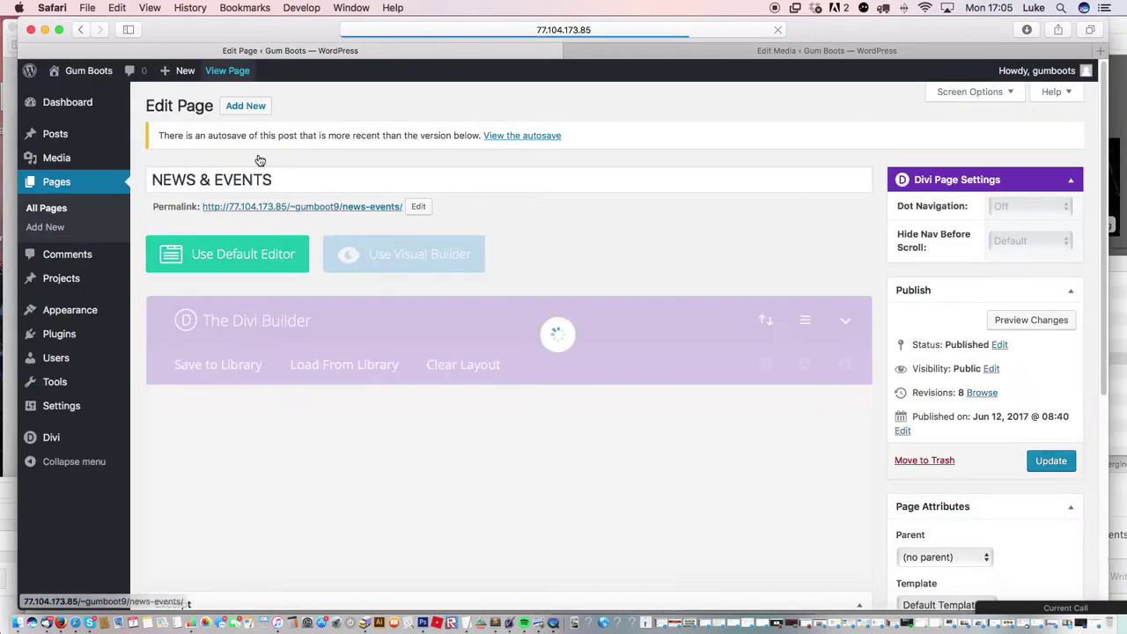
pyautogui.scroll(-3, 407, 359)
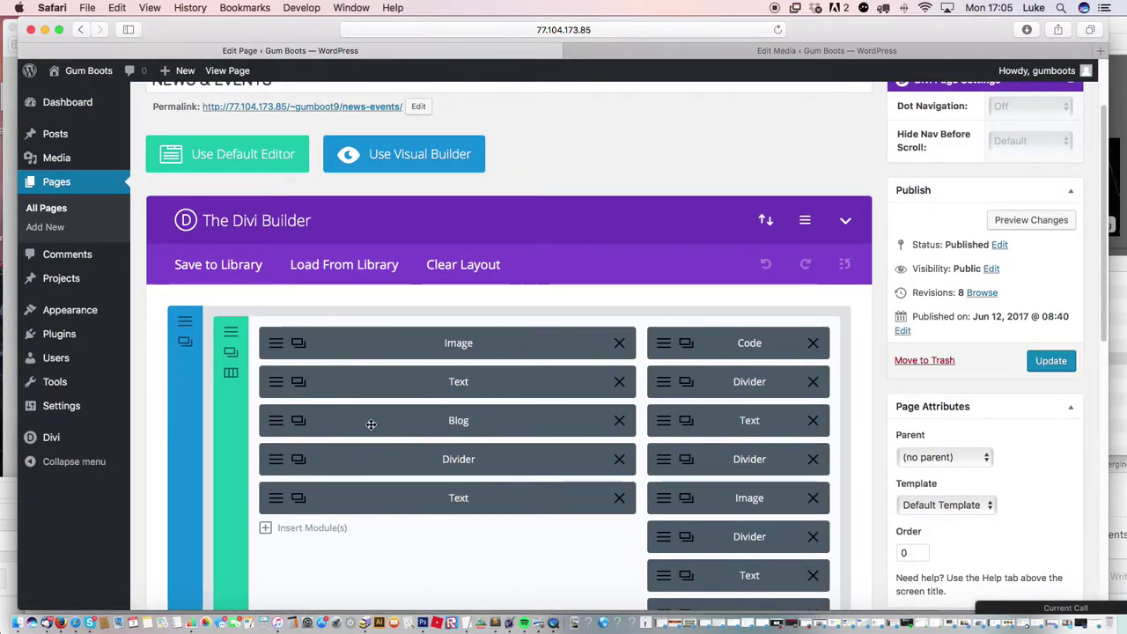
pyautogui.click(269, 427)
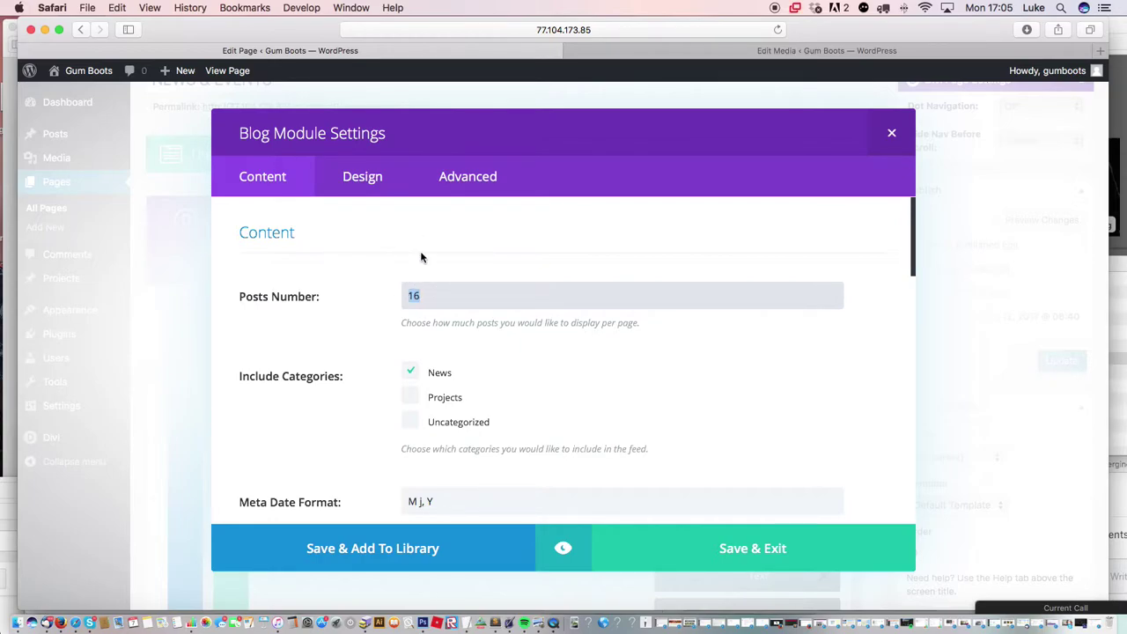
pyautogui.click(710, 553)
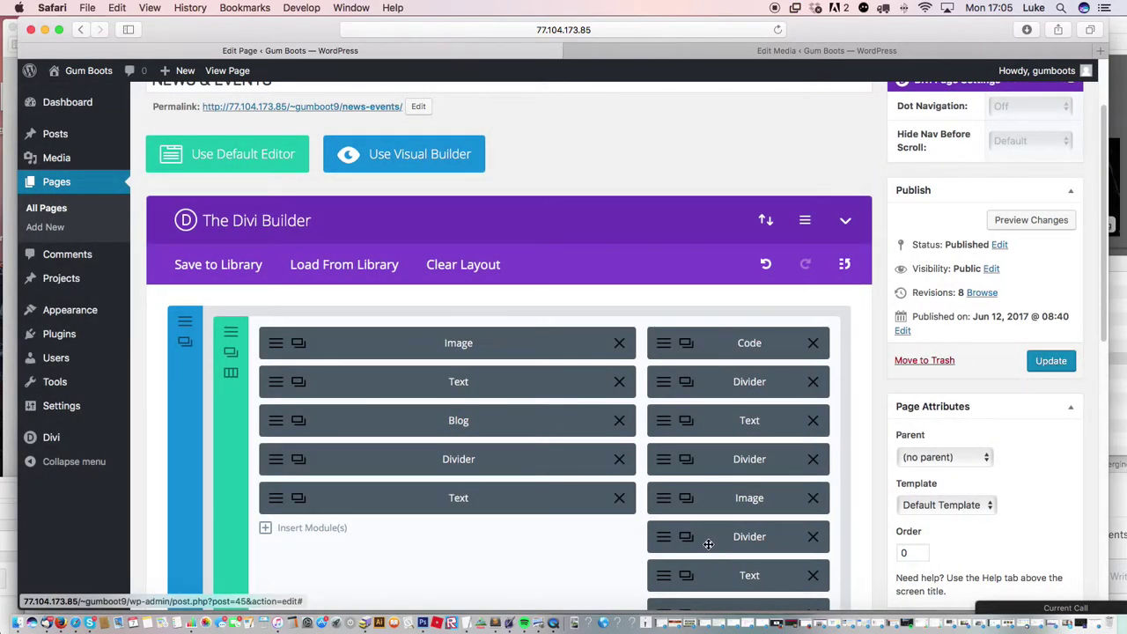
# - Open The Big Give Christmas Challenge 2016 post for editing and compare its Visual and Text editor views
pyautogui.moveTo(63, 136)
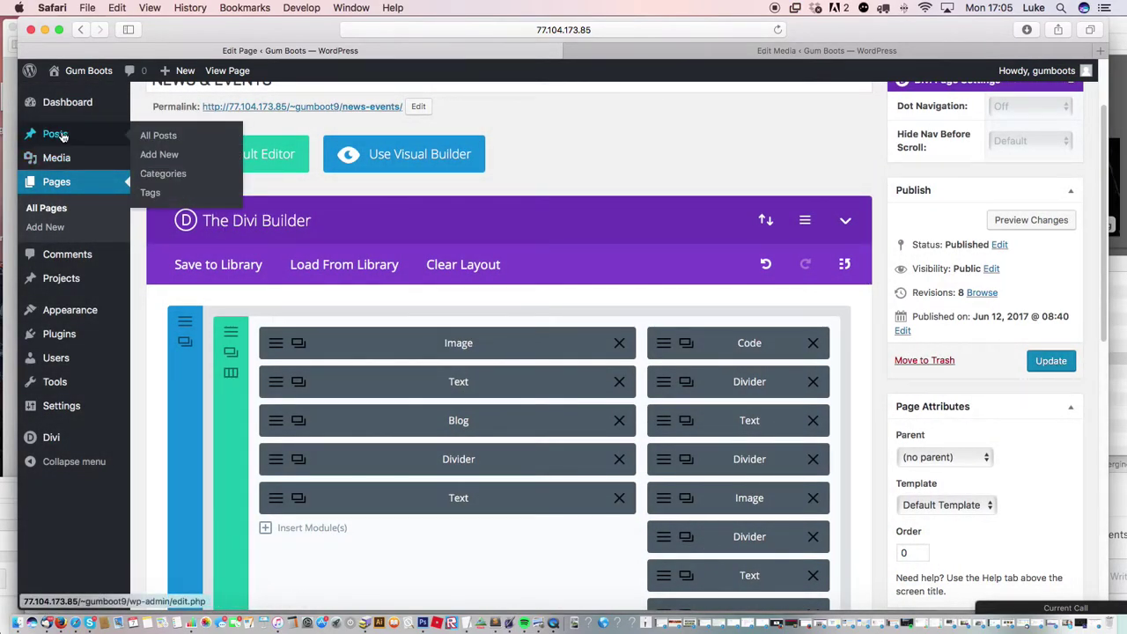
pyautogui.click(68, 136)
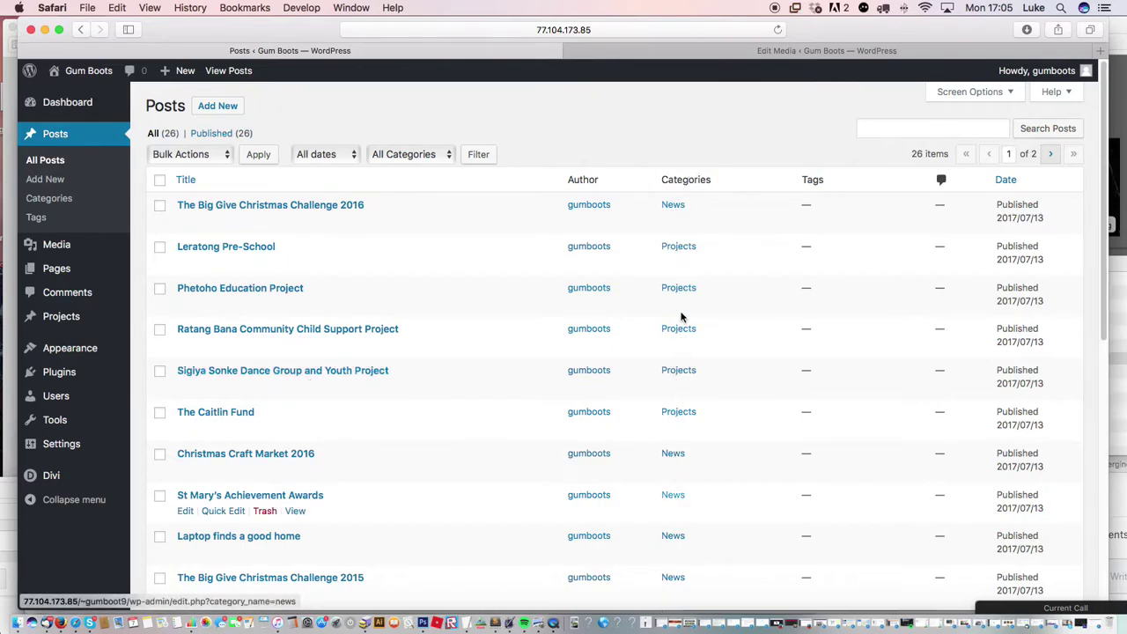
pyautogui.click(311, 208)
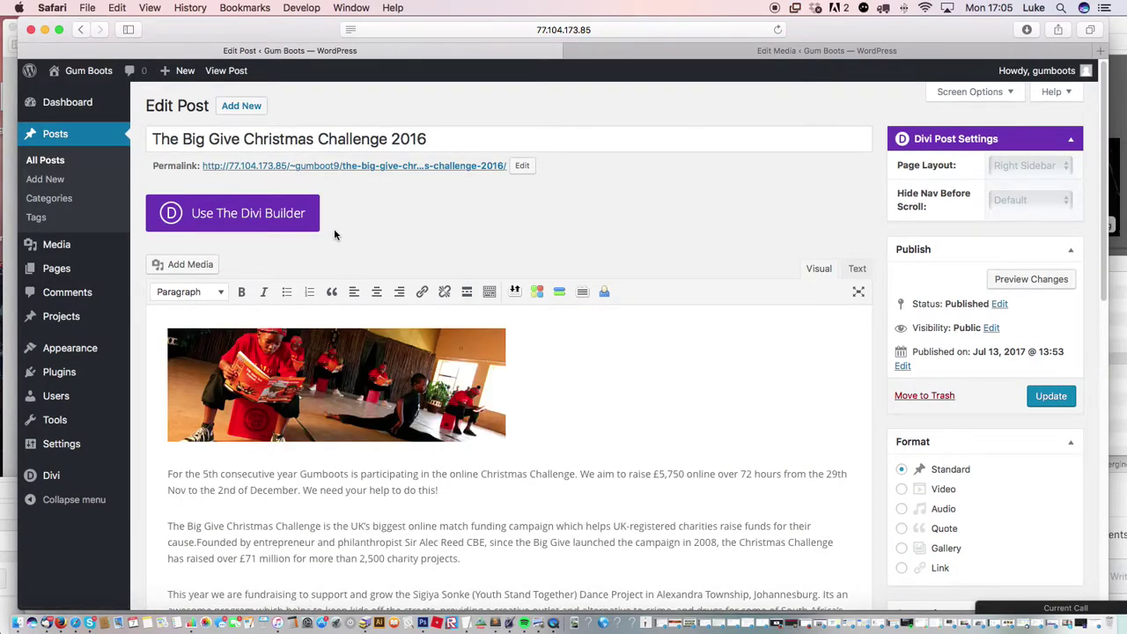
pyautogui.click(856, 269)
pyautogui.click(816, 270)
pyautogui.click(856, 269)
pyautogui.click(821, 268)
# - Insert the baked food photo from the media library beside the post's existing image and delete it again
pyautogui.click(190, 265)
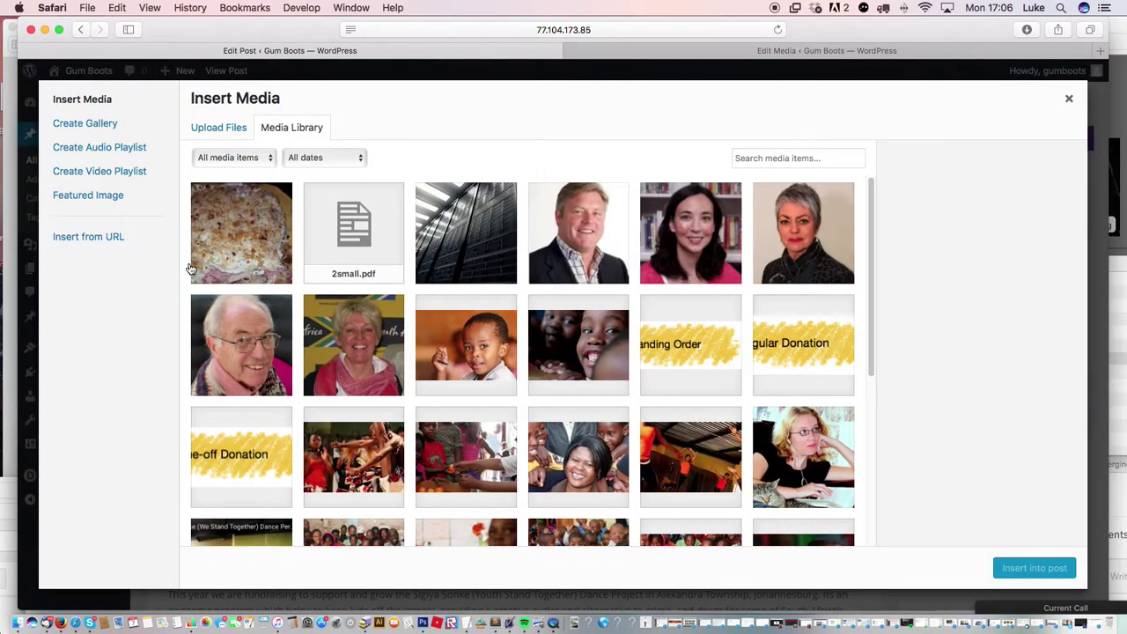
pyautogui.click(245, 238)
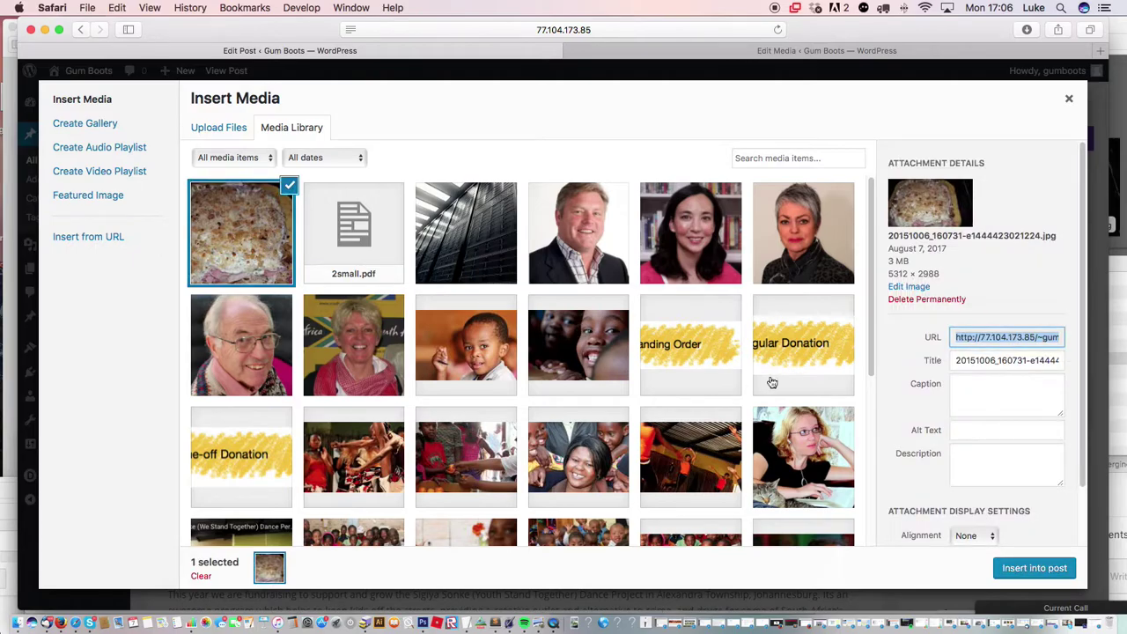
pyautogui.click(1035, 569)
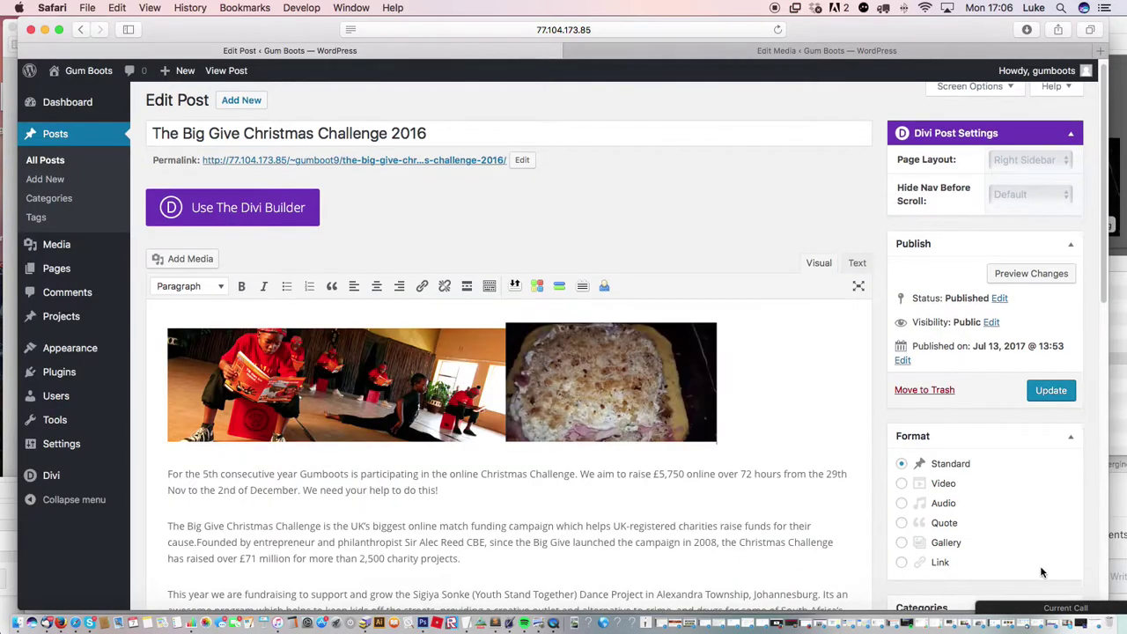
pyautogui.click(647, 393)
pyautogui.click(667, 459)
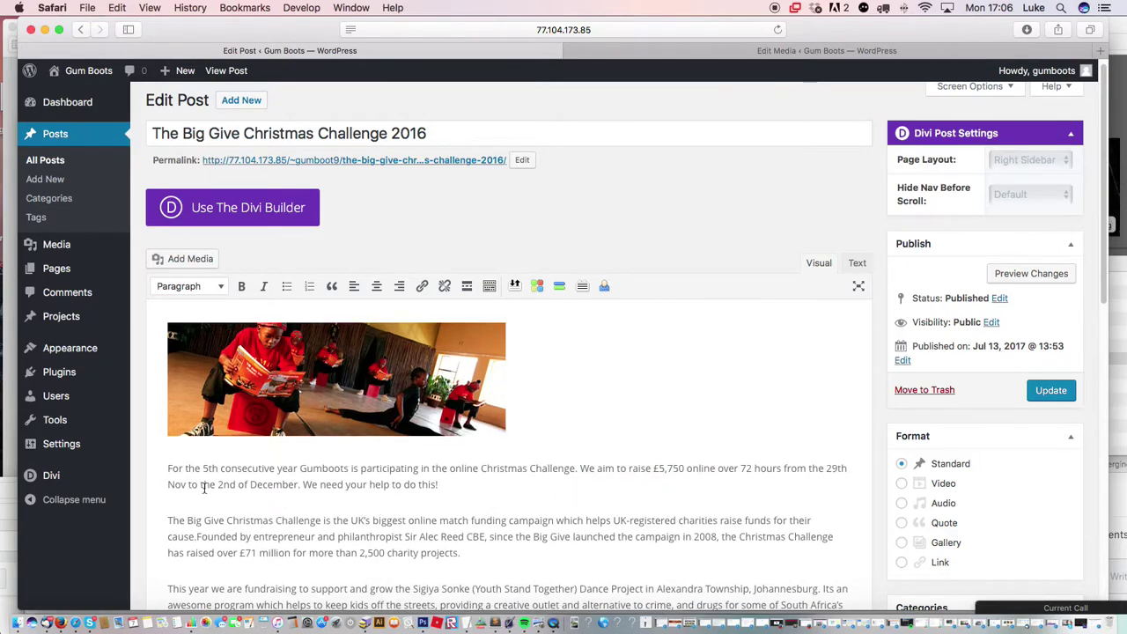
# - Set the dance group photo from the media library as the post's featured image and update the post
pyautogui.moveTo(172, 466); pyautogui.dragTo(431, 472)
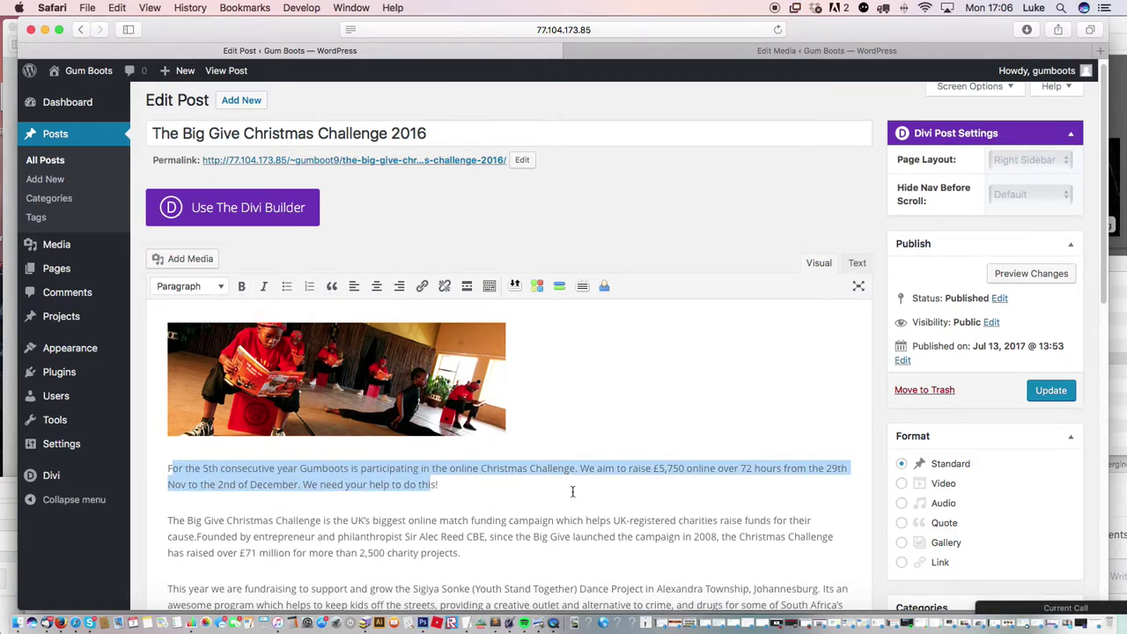
pyautogui.click(617, 511)
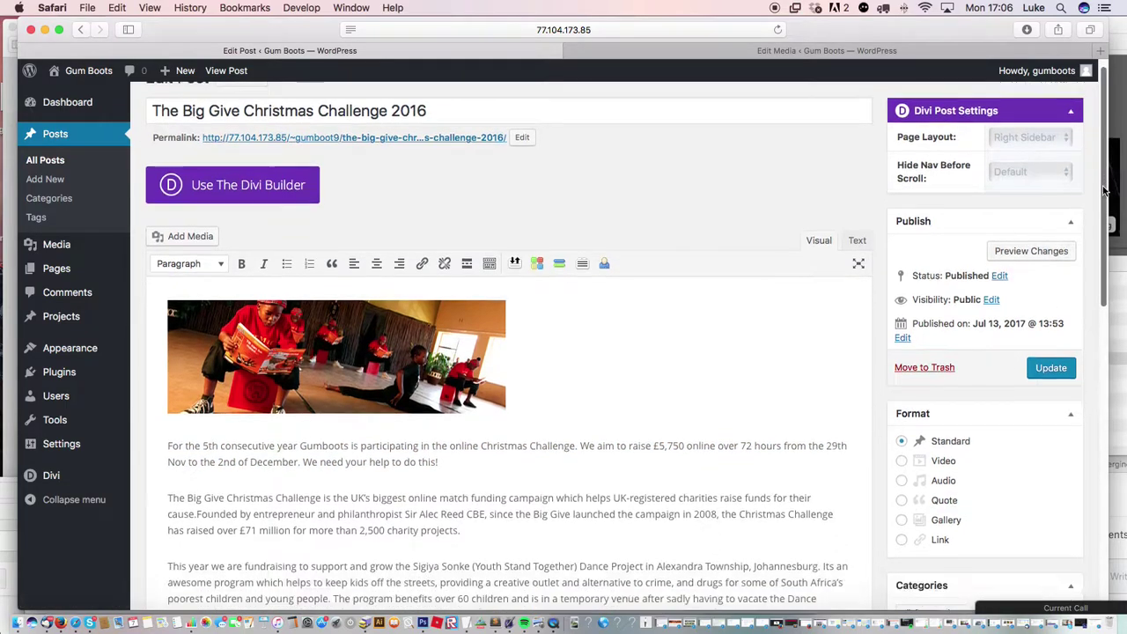
pyautogui.scroll(-3, 1098, 223)
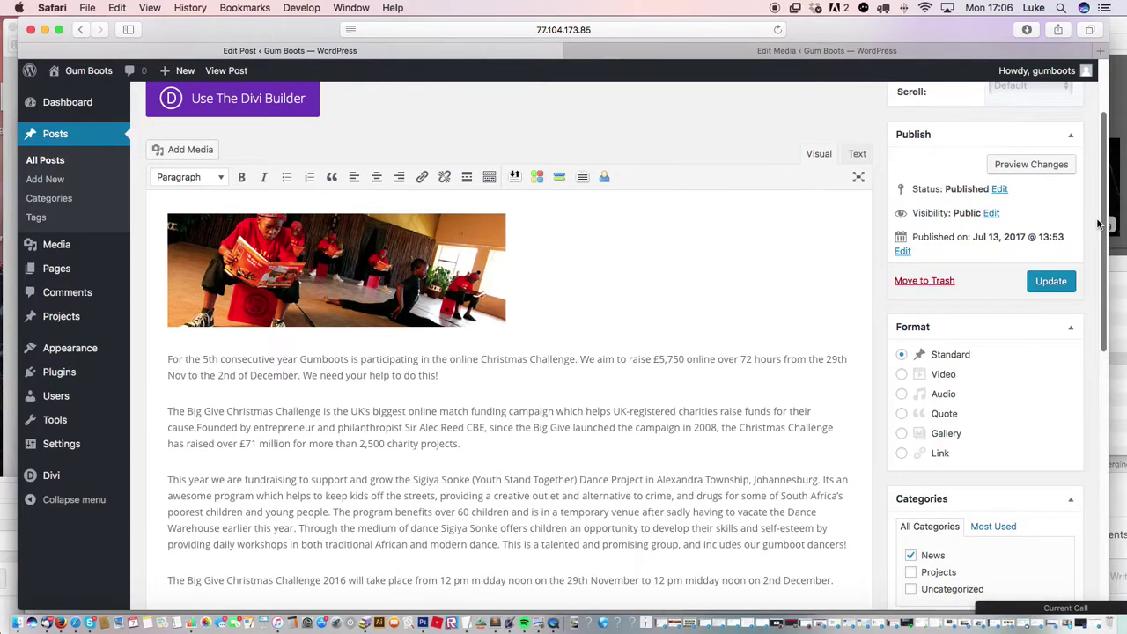
pyautogui.moveTo(1097, 223); pyautogui.dragTo(1099, 377)
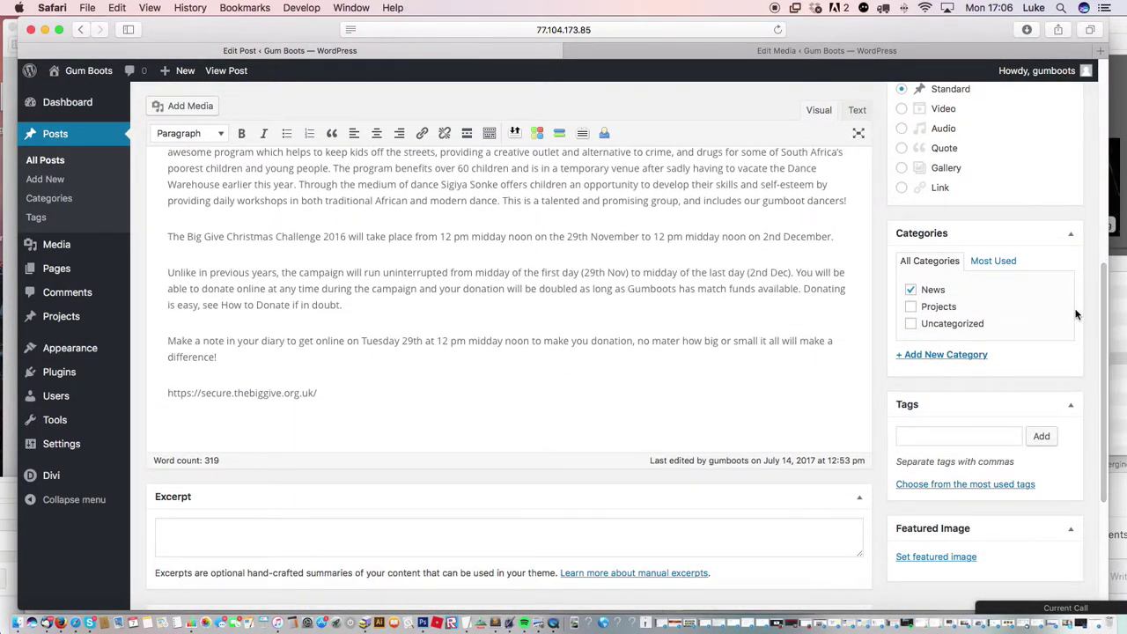
pyautogui.click(928, 559)
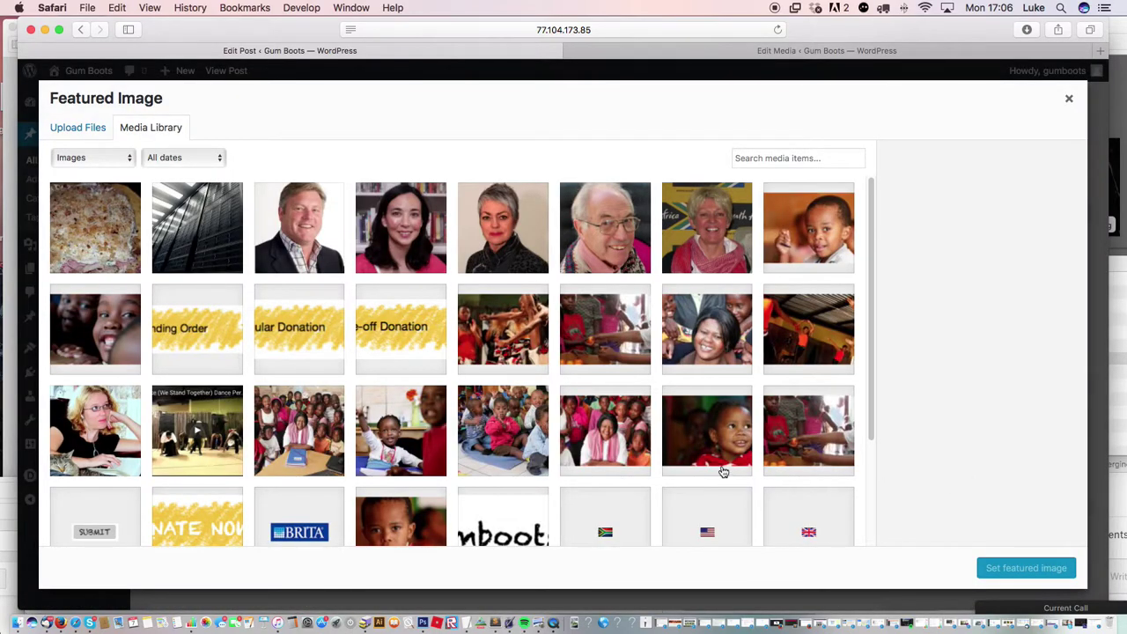
pyautogui.click(527, 330)
pyautogui.click(999, 572)
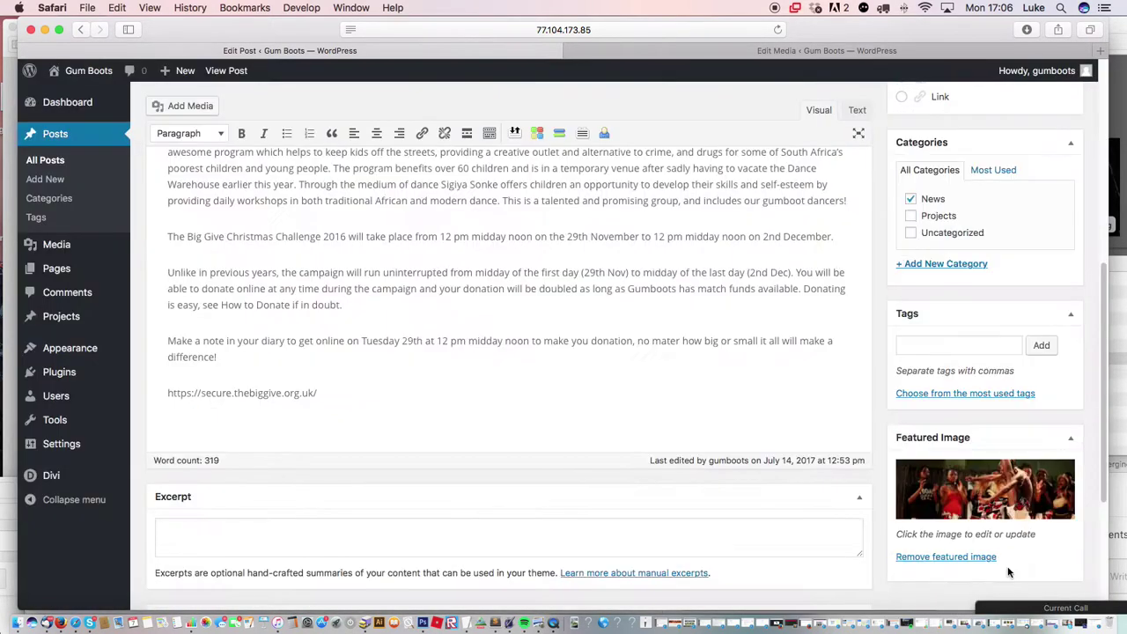
pyautogui.moveTo(1106, 317); pyautogui.dragTo(1107, 202)
pyautogui.click(1053, 273)
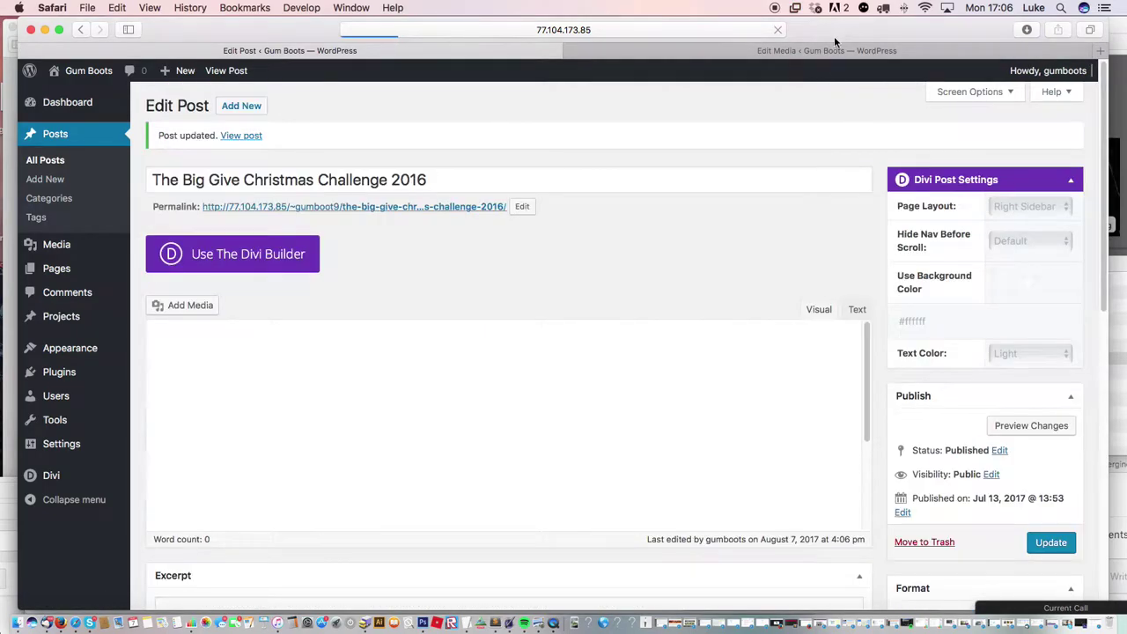
# - Load the live home page in the browser tab holding Edit Media and examine its LATEST NEWS & EVENTS posts
pyautogui.moveTo(834, 36); pyautogui.dragTo(811, 6)
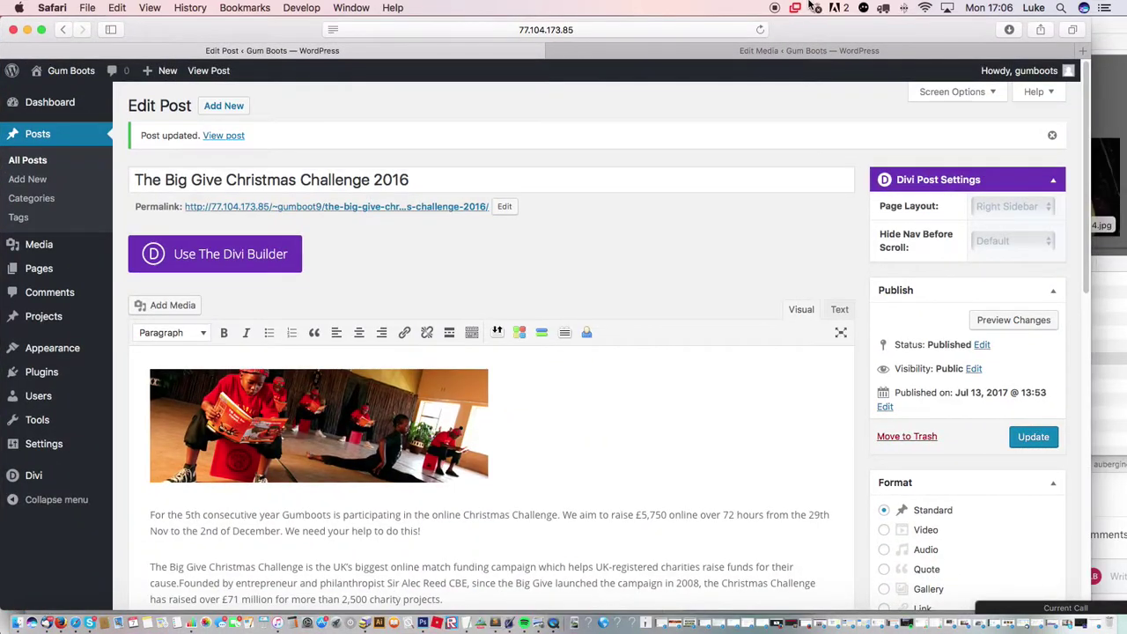
pyautogui.click(830, 50)
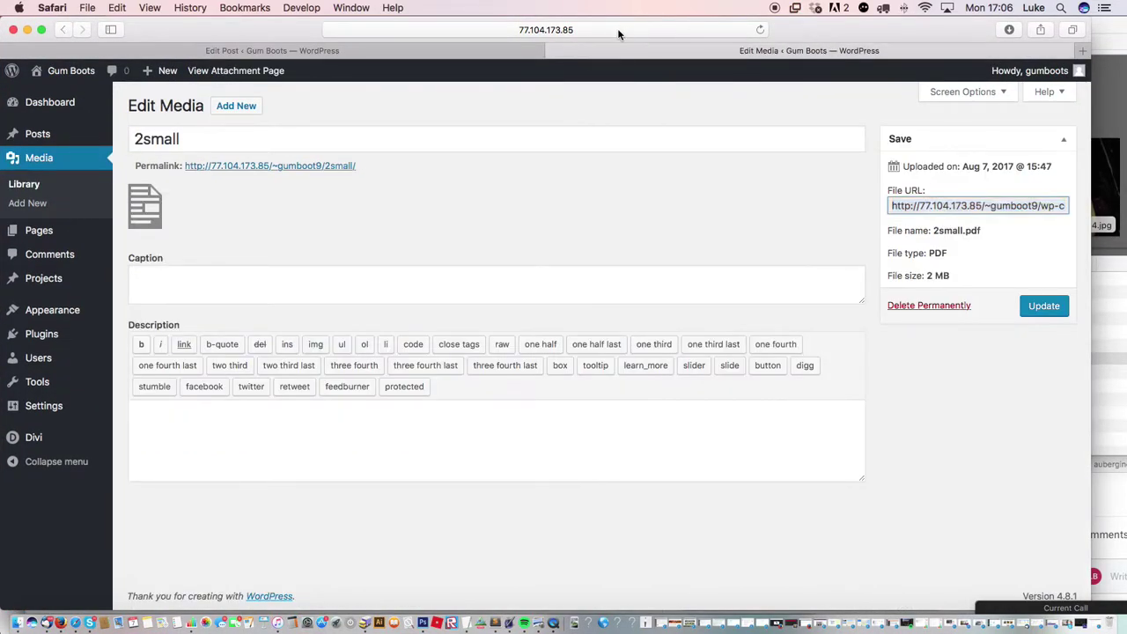
pyautogui.click(649, 30)
pyautogui.click(460, 30)
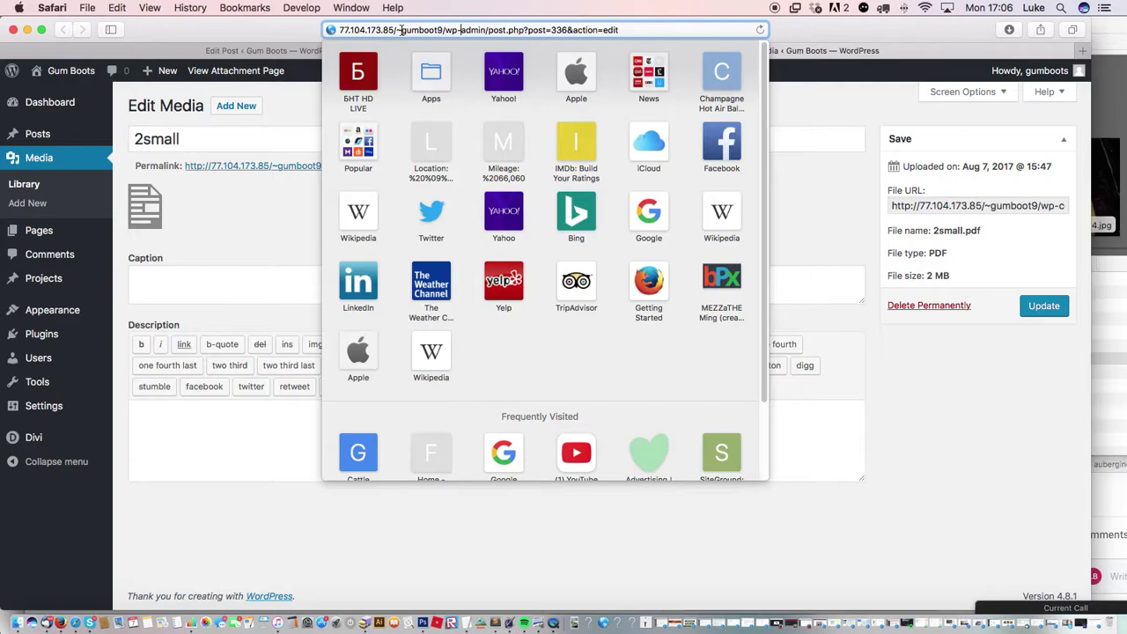
pyautogui.moveTo(448, 30); pyautogui.dragTo(657, 30)
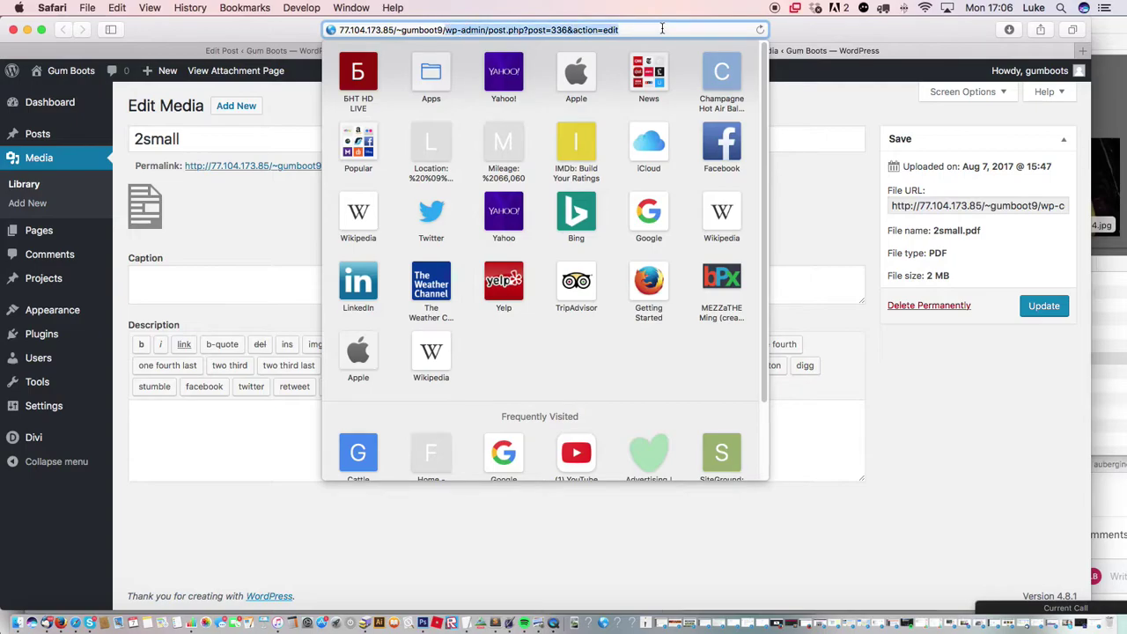
pyautogui.press('BackSpace')
pyautogui.press('Return')
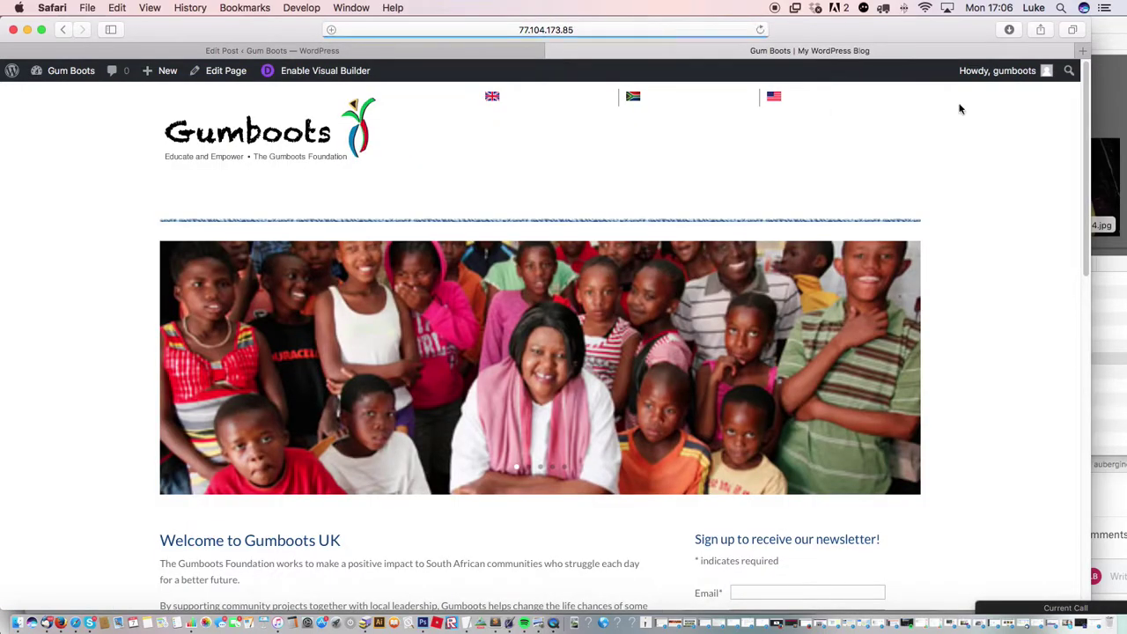
pyautogui.scroll(-10, 1073, 166)
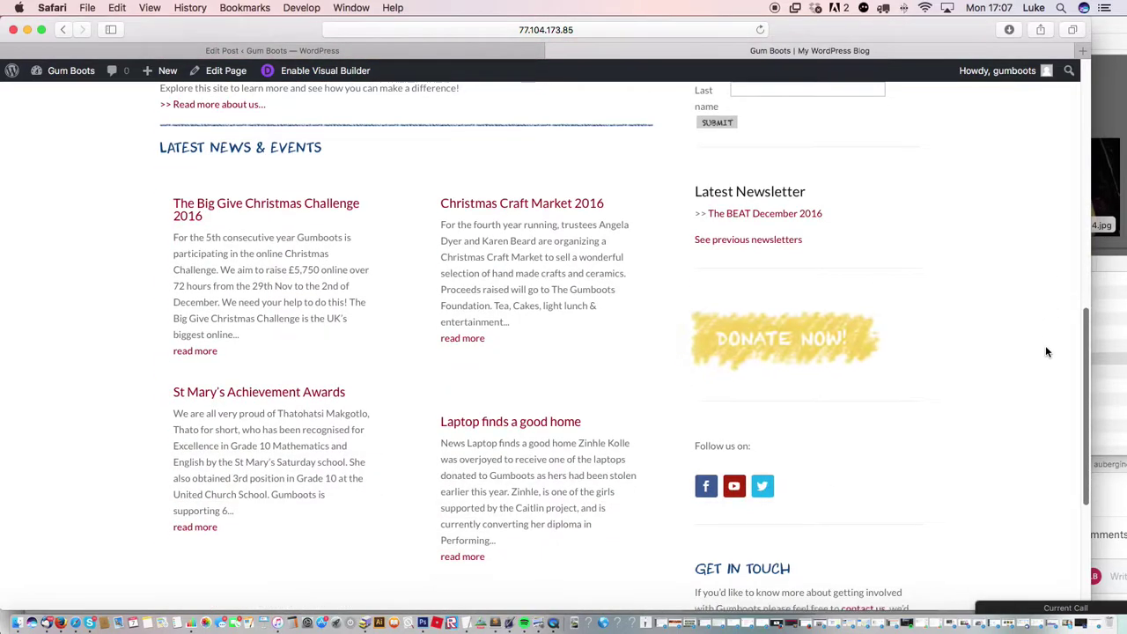
pyautogui.scroll(-5, 1047, 369)
pyautogui.scroll(3, 1056, 444)
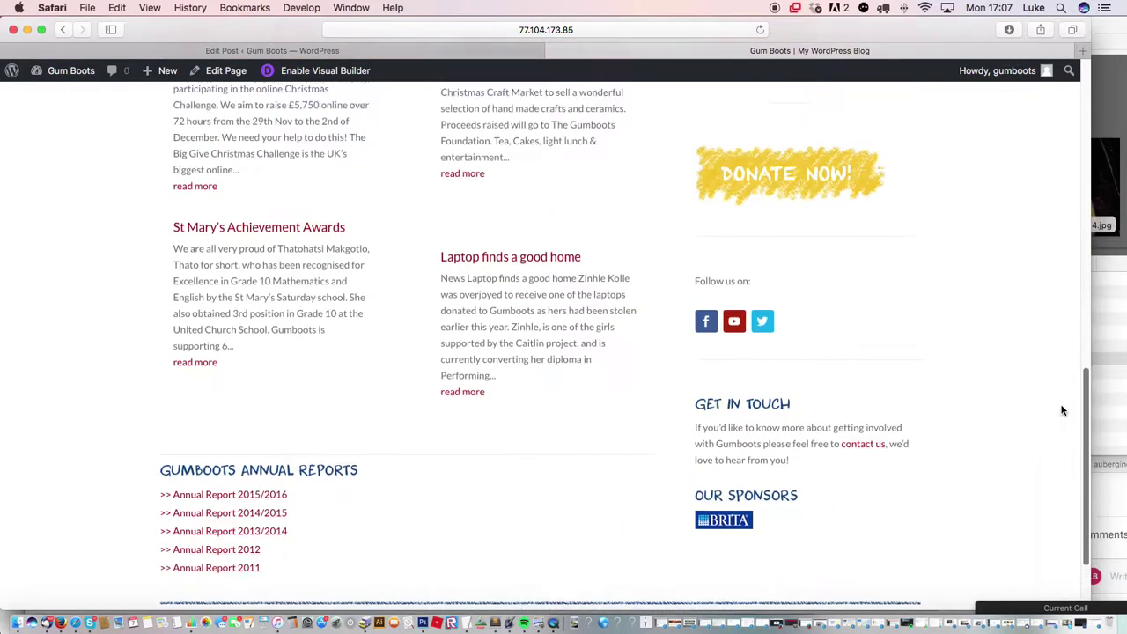
pyautogui.scroll(4, 1062, 411)
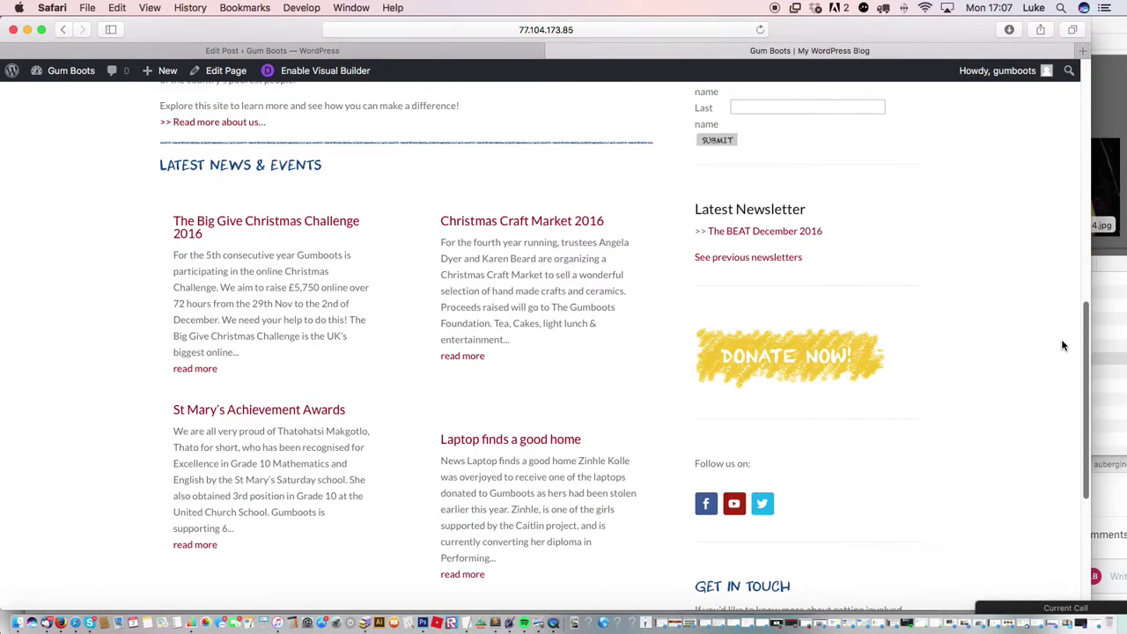
# - Turn on Show Featured Image in the HOME page's Blog module, save the module and update the page
pyautogui.click(227, 72)
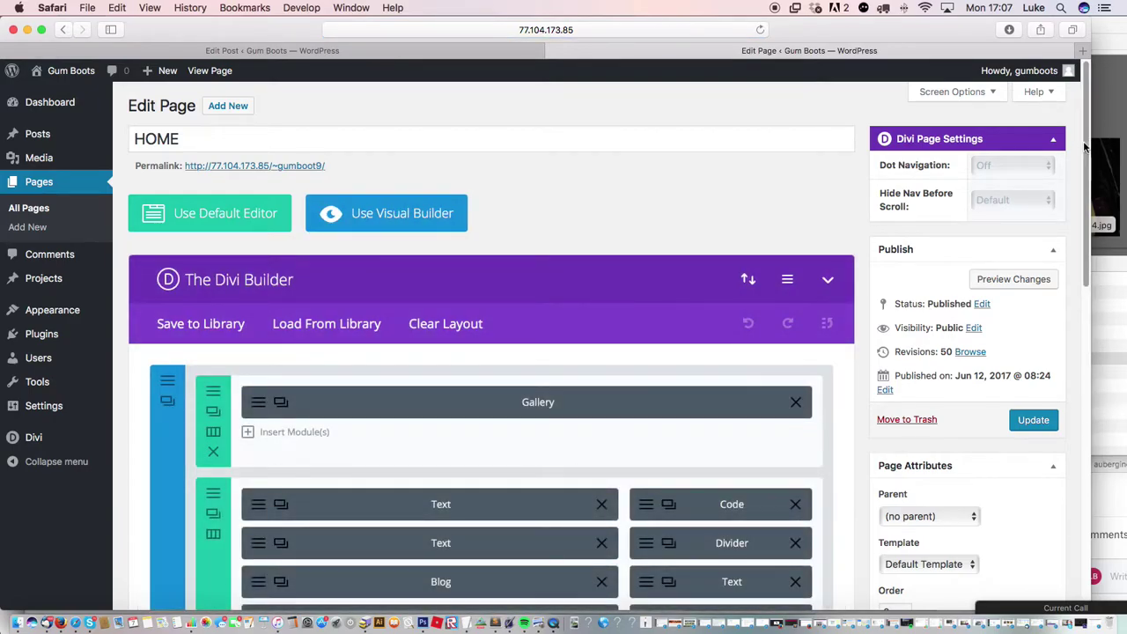
pyautogui.scroll(-4, 534, 410)
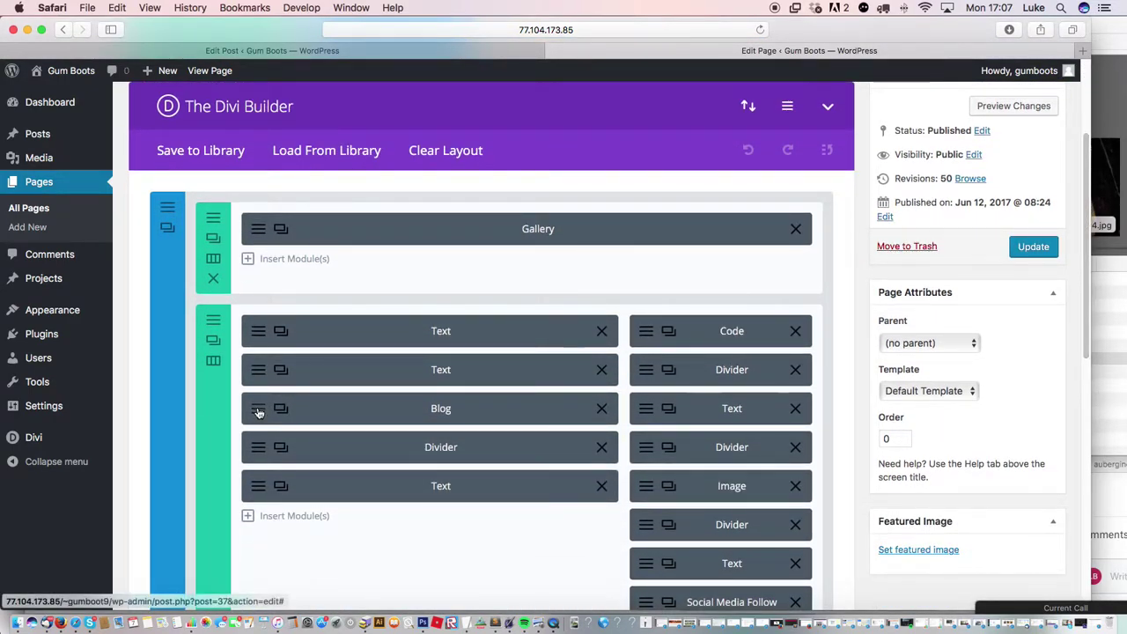
pyautogui.click(467, 413)
pyautogui.moveTo(894, 245); pyautogui.dragTo(784, 363)
pyautogui.click(406, 270)
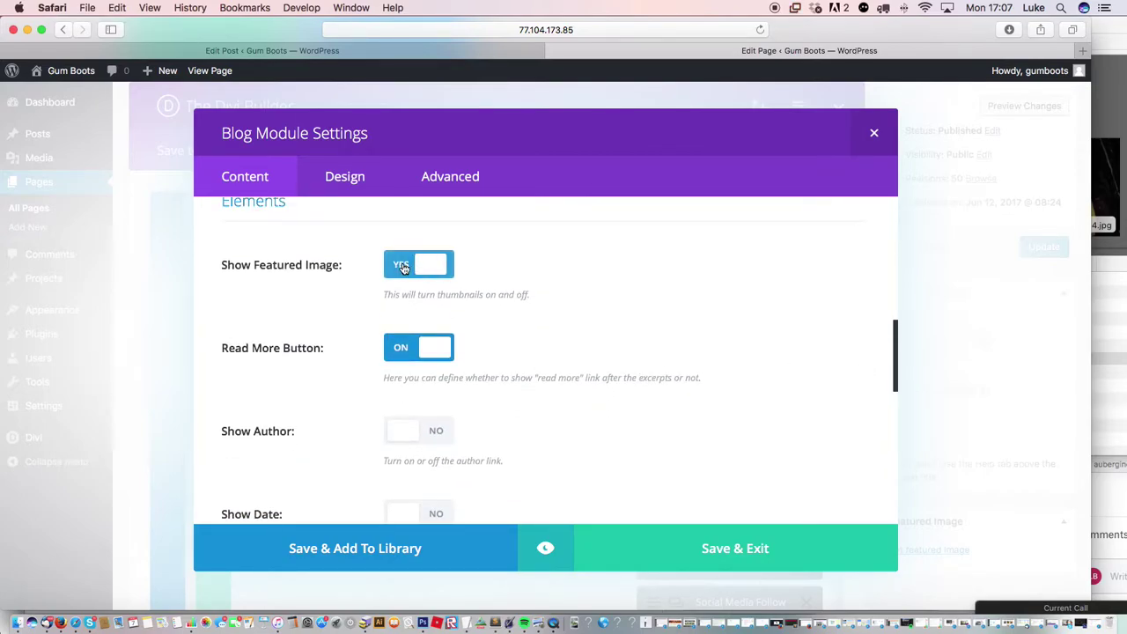
pyautogui.click(666, 541)
pyautogui.click(1028, 248)
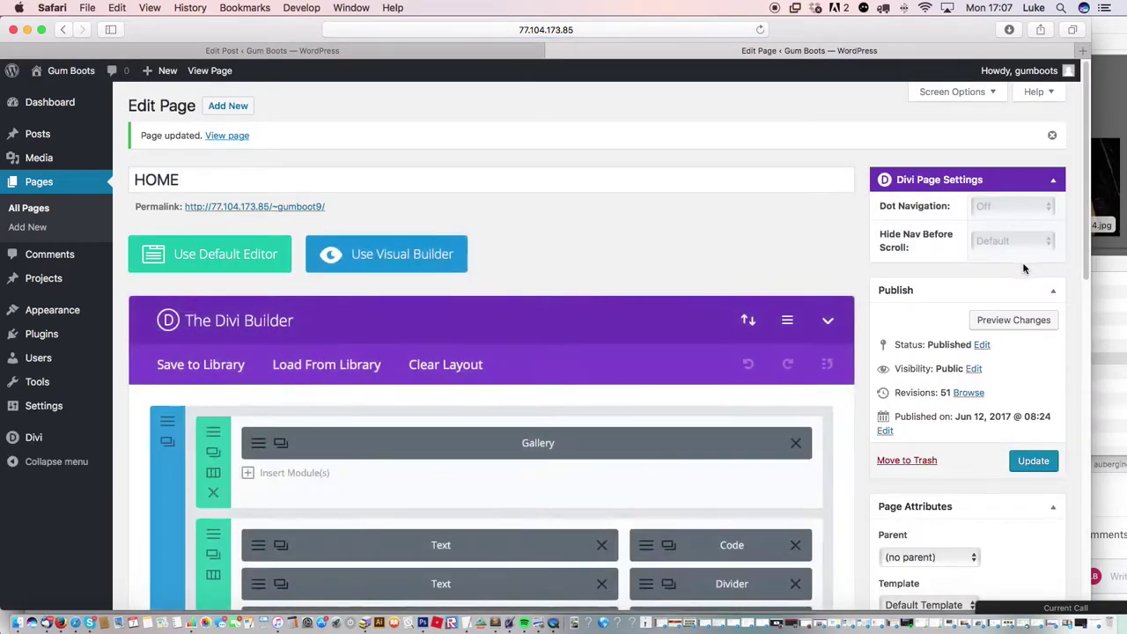
# - View the live home page and check the images in the LATEST NEWS & EVENTS posts
pyautogui.click(264, 207)
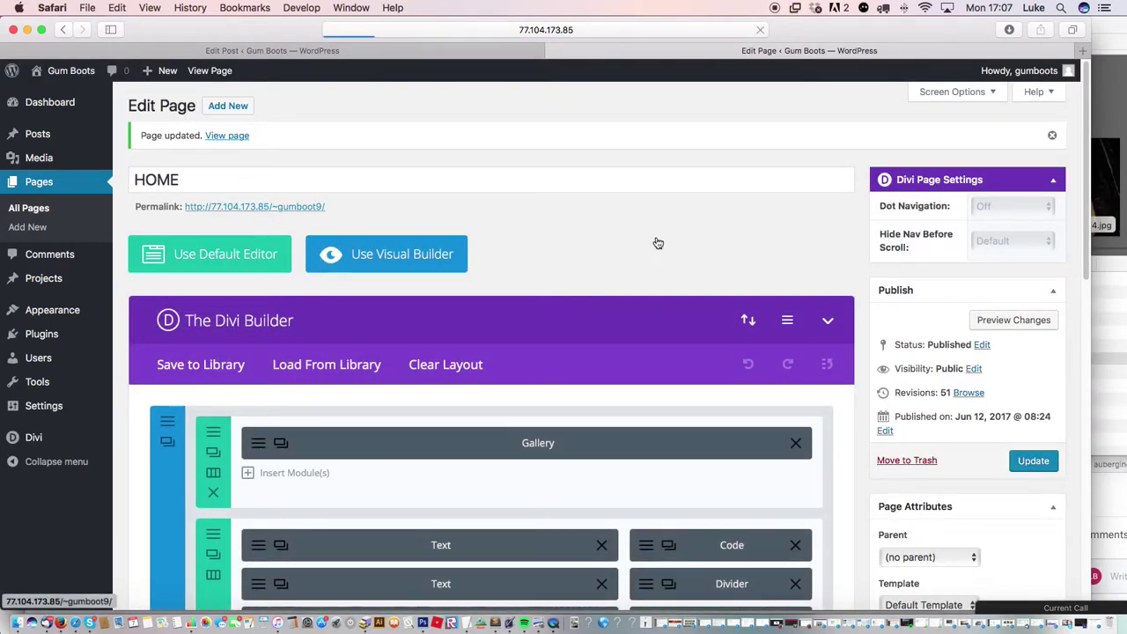
pyautogui.scroll(-5, 1030, 291)
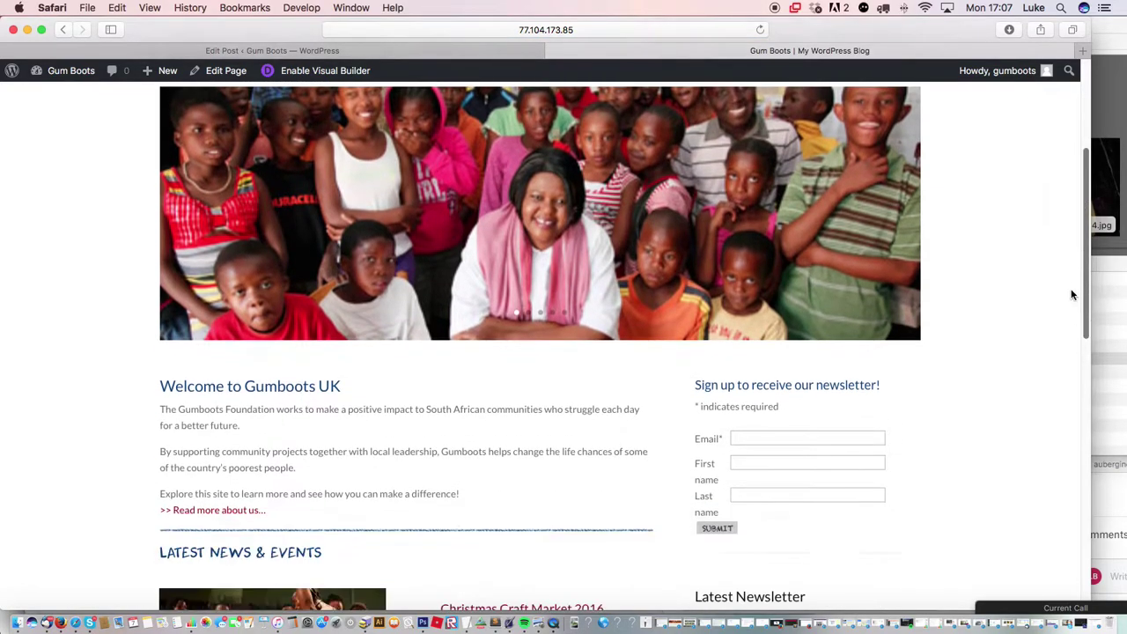
pyautogui.scroll(-4, 1065, 354)
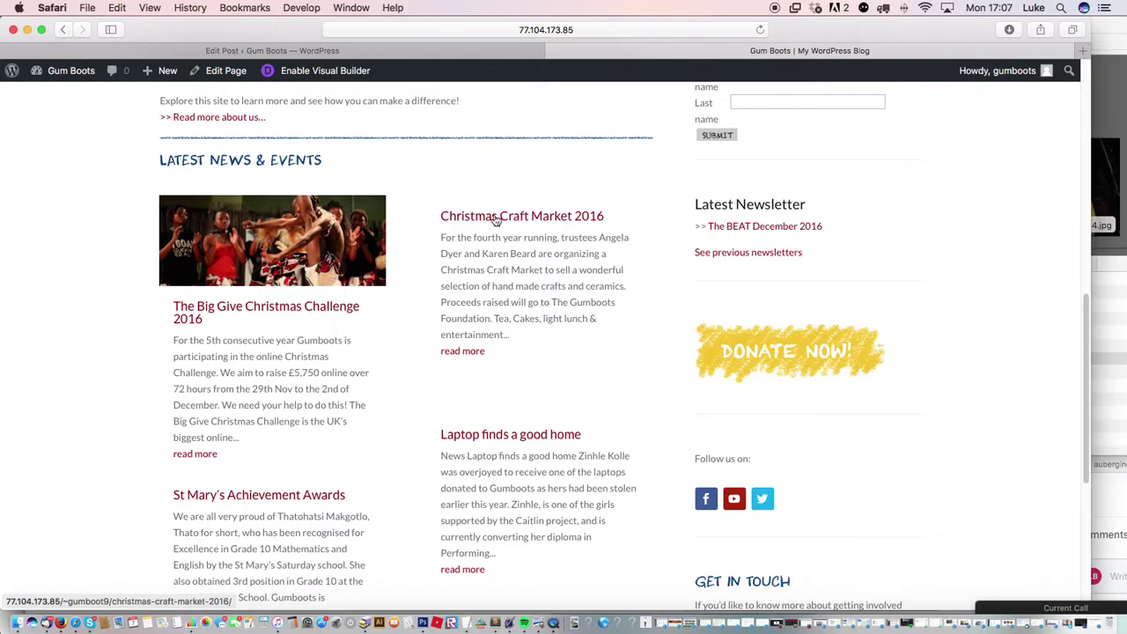
# - Reopen the HOME page for editing, turn off Show Featured Image in the Blog module and update the page
pyautogui.click(225, 71)
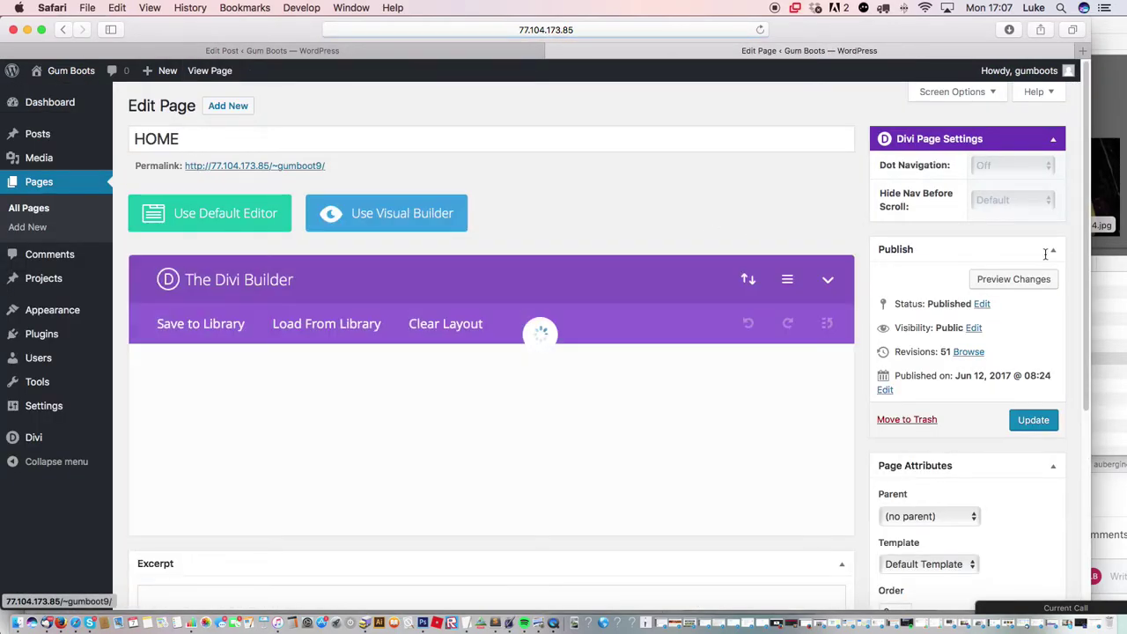
pyautogui.scroll(-5, 1081, 252)
pyautogui.scroll(-2, 1081, 251)
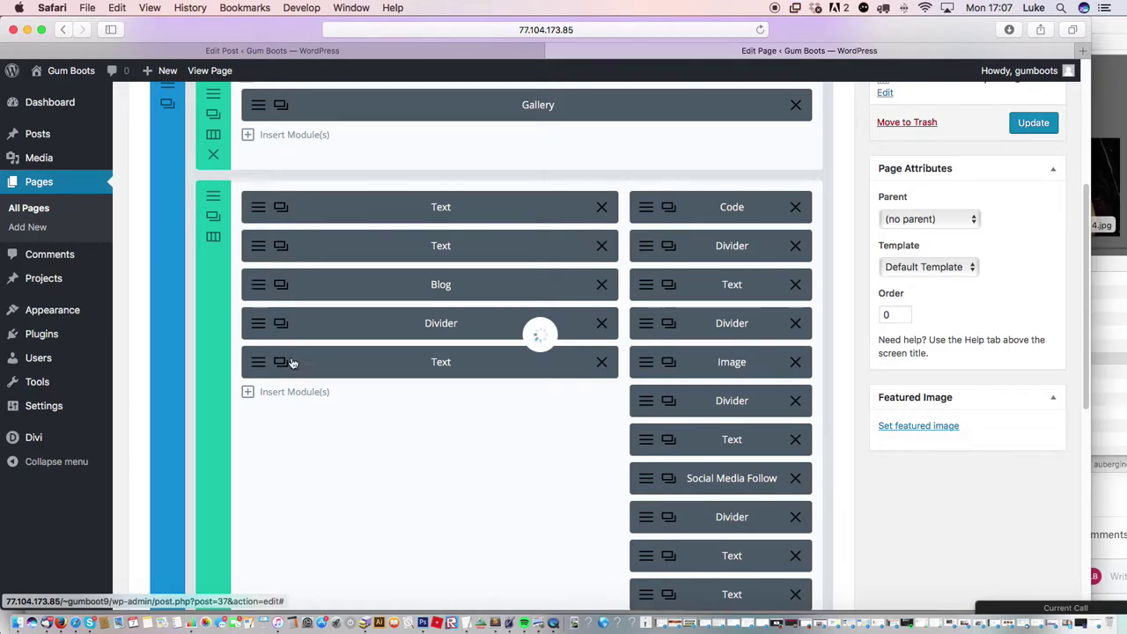
pyautogui.click(761, 31)
pyautogui.click(760, 30)
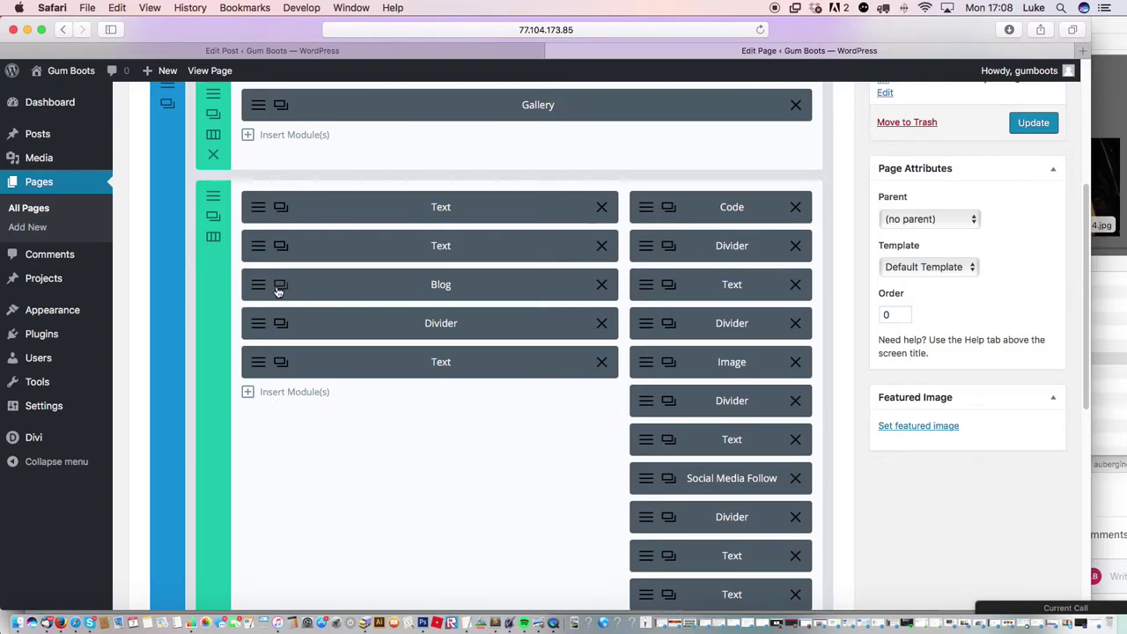
pyautogui.click(258, 289)
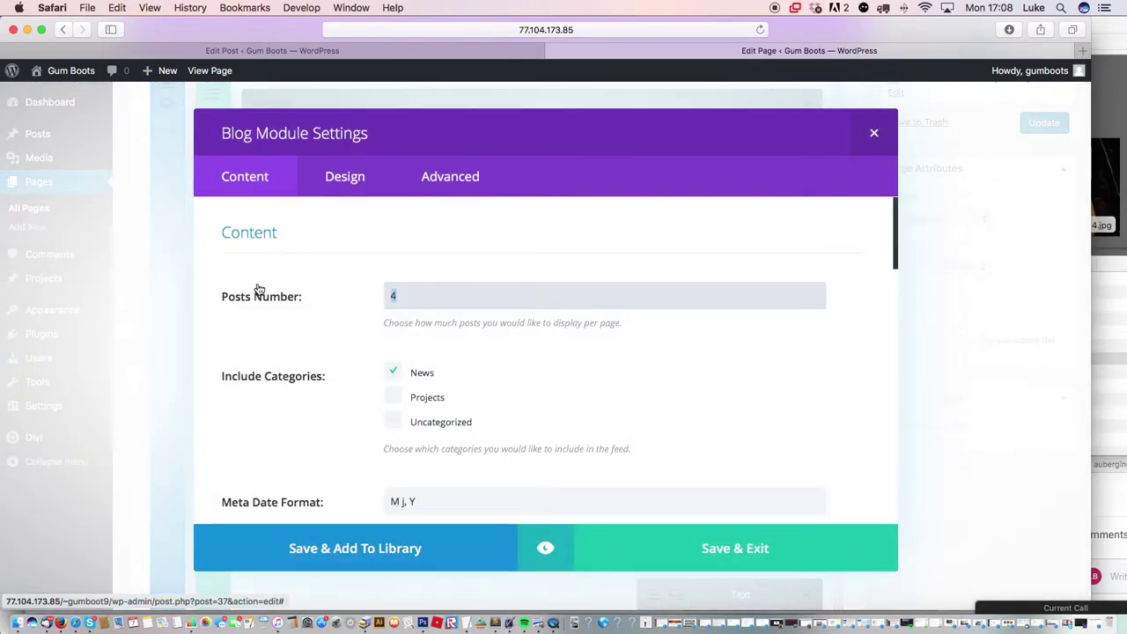
pyautogui.scroll(-6, 885, 284)
pyautogui.scroll(-3, 880, 333)
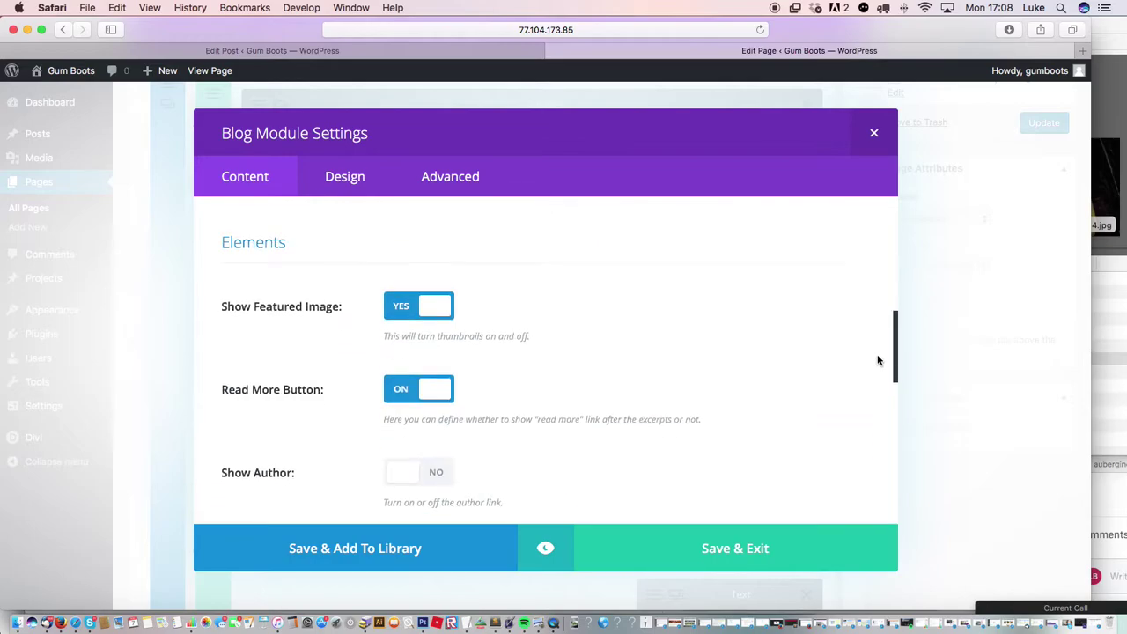
pyautogui.click(433, 301)
pyautogui.click(708, 542)
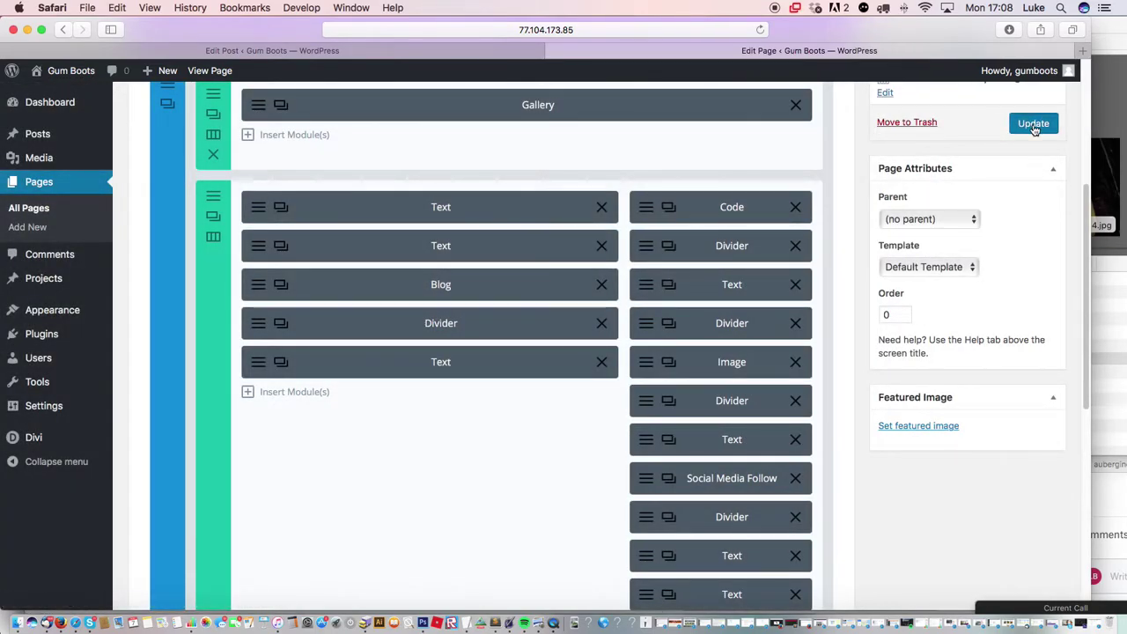
pyautogui.click(1034, 125)
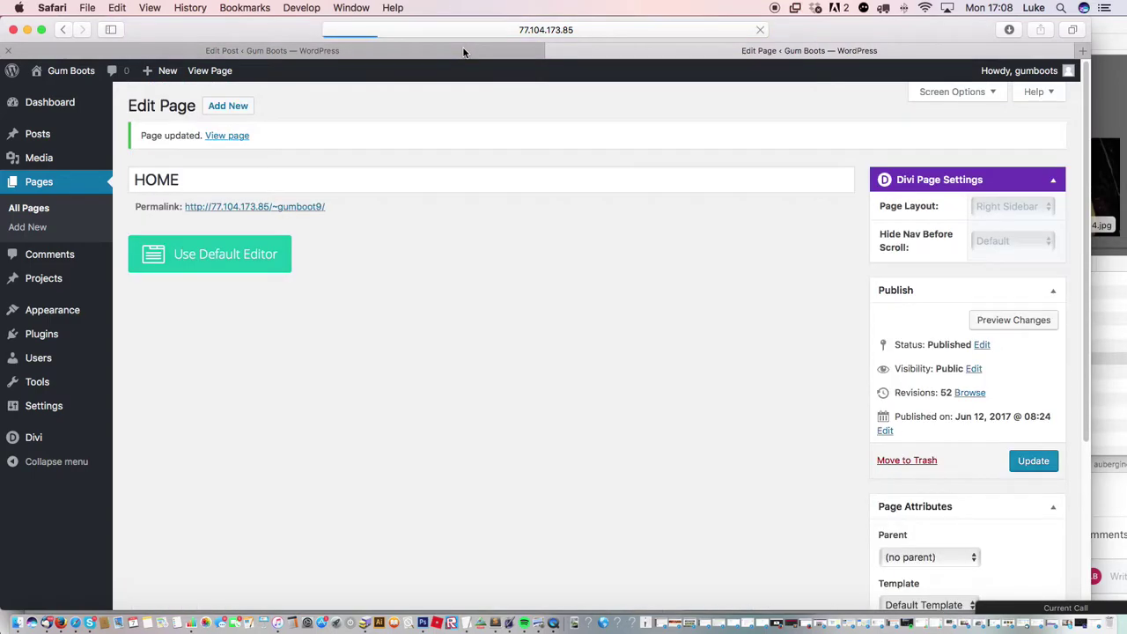
# - Return to The Big Give Christmas Challenge 2016 post and insert a blank line below its opening paragraph
pyautogui.click(463, 51)
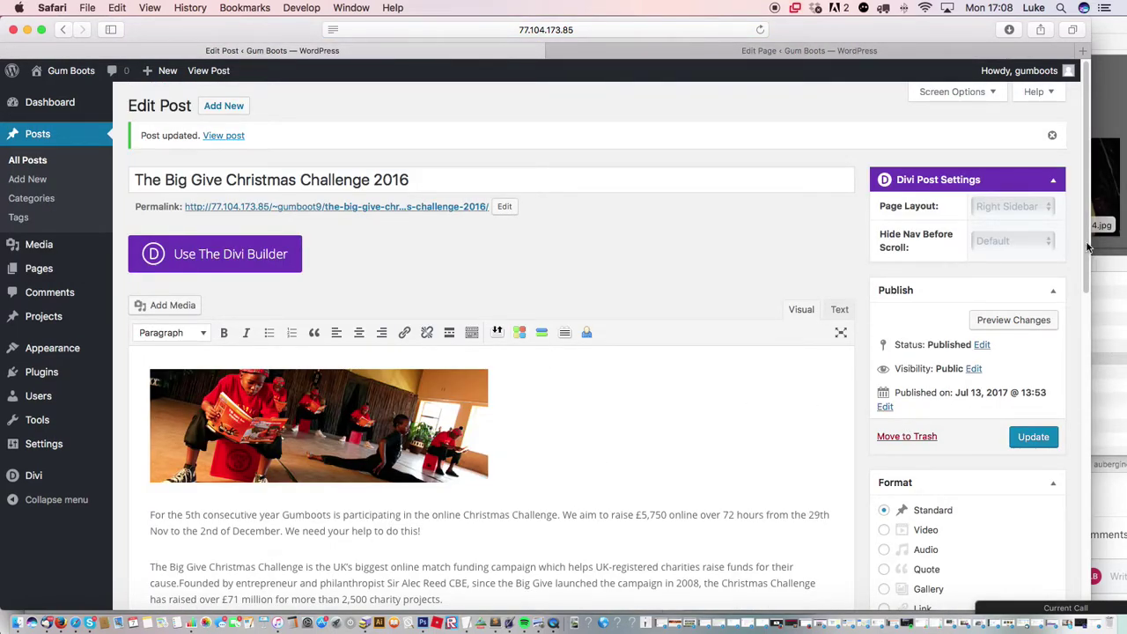
pyautogui.moveTo(1091, 251); pyautogui.dragTo(1085, 410)
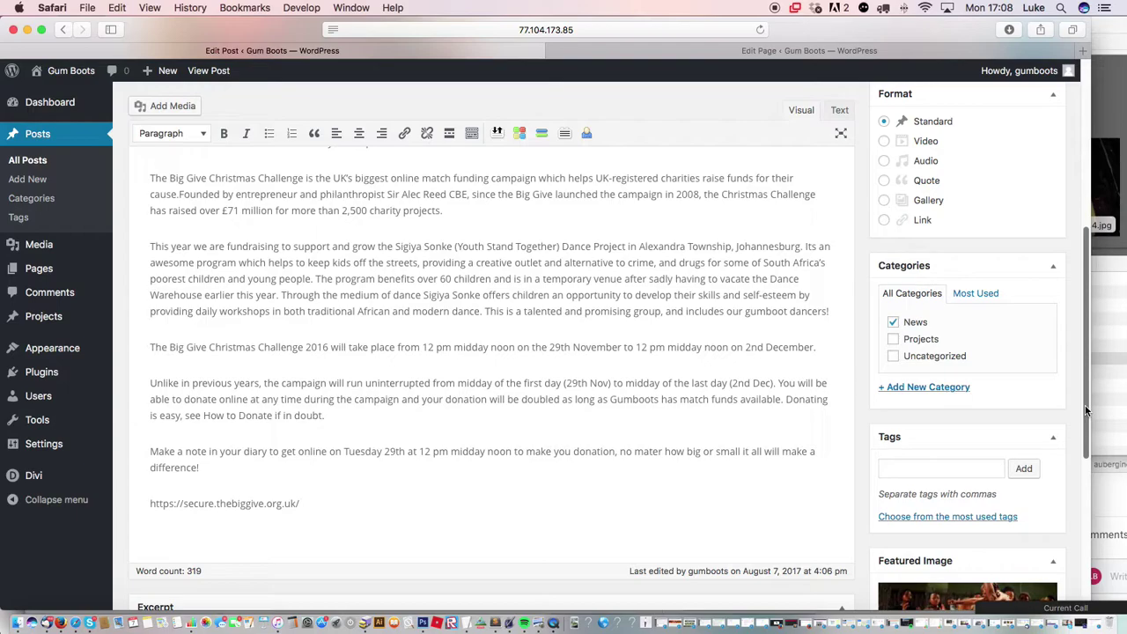
pyautogui.moveTo(1085, 410); pyautogui.dragTo(1058, 288)
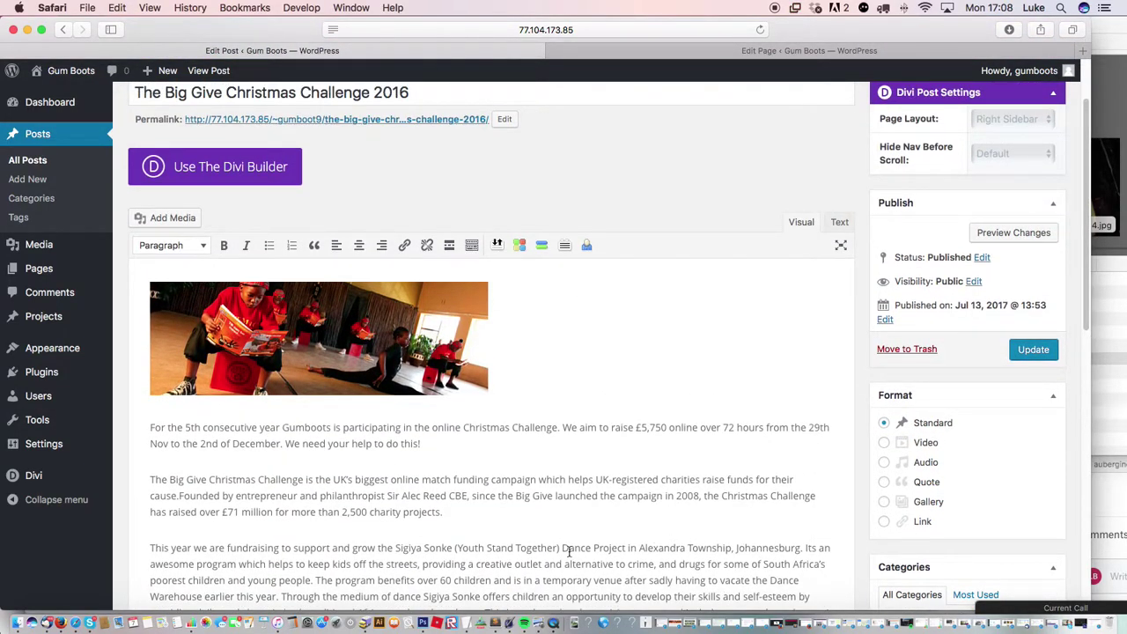
pyautogui.moveTo(442, 511); pyautogui.dragTo(151, 493)
pyautogui.click(192, 456)
pyautogui.press('Return')
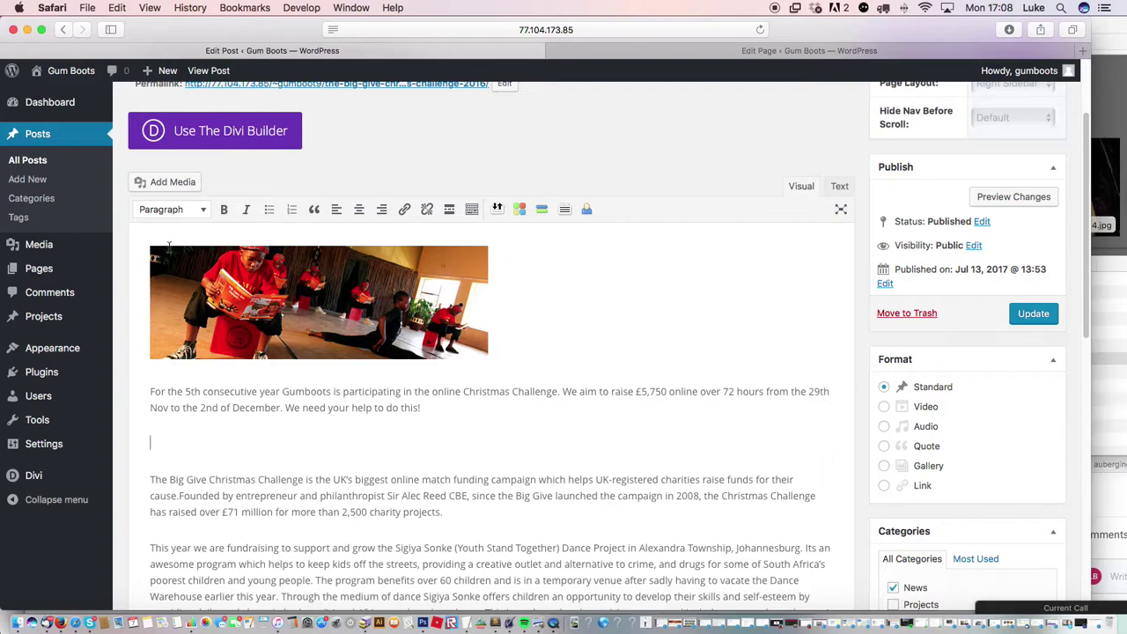
# - Examine the available paragraph and heading formats, and inspect the post in the Text editor view before returning to Visual
pyautogui.click(204, 212)
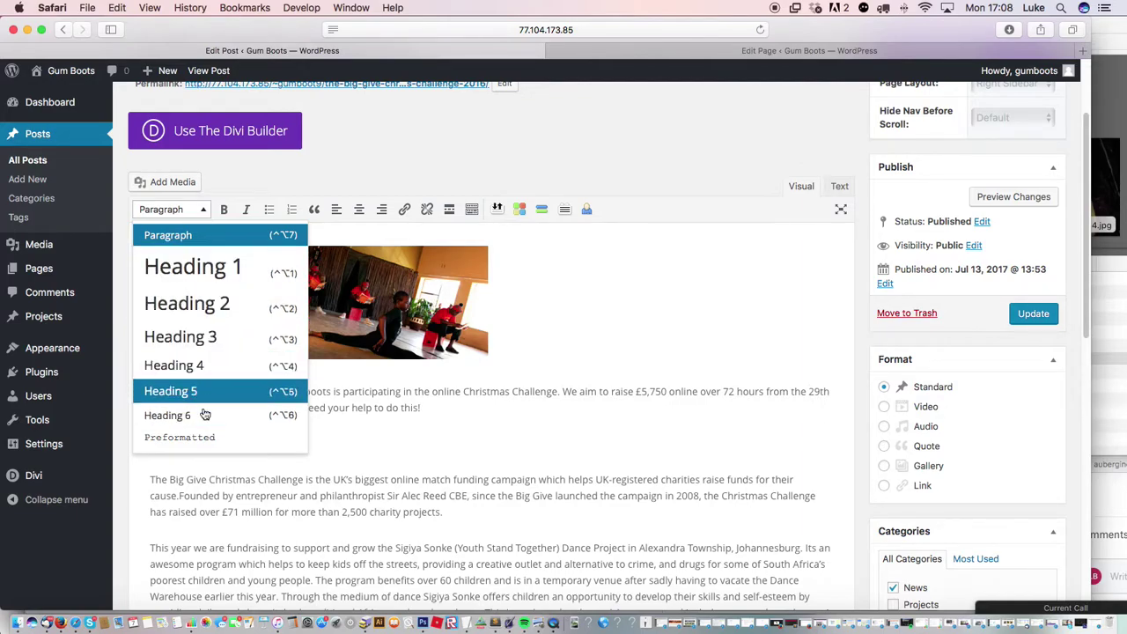
pyautogui.click(320, 449)
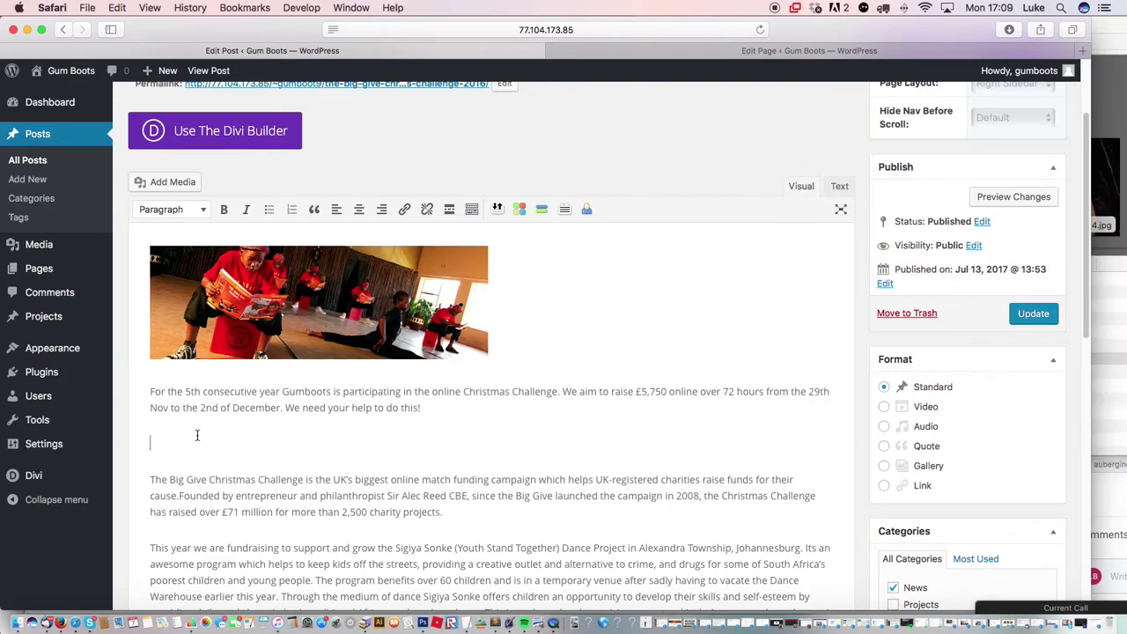
pyautogui.click(839, 186)
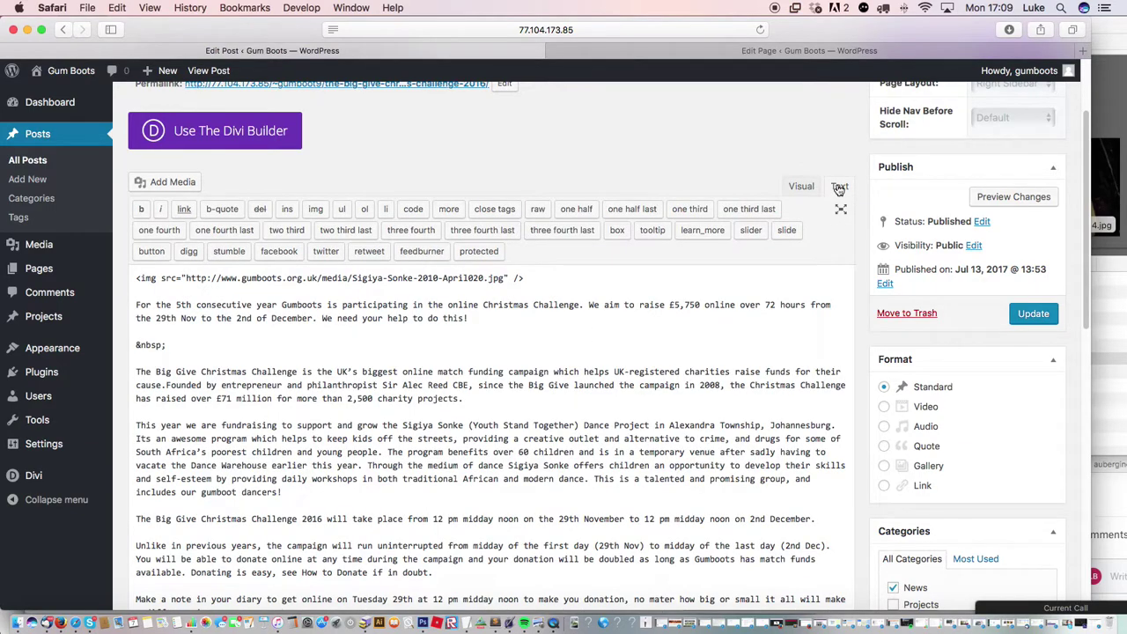
pyautogui.click(800, 186)
# - Search for google fonts in a new browser window and open the Google Fonts directory
pyautogui.click(88, 8)
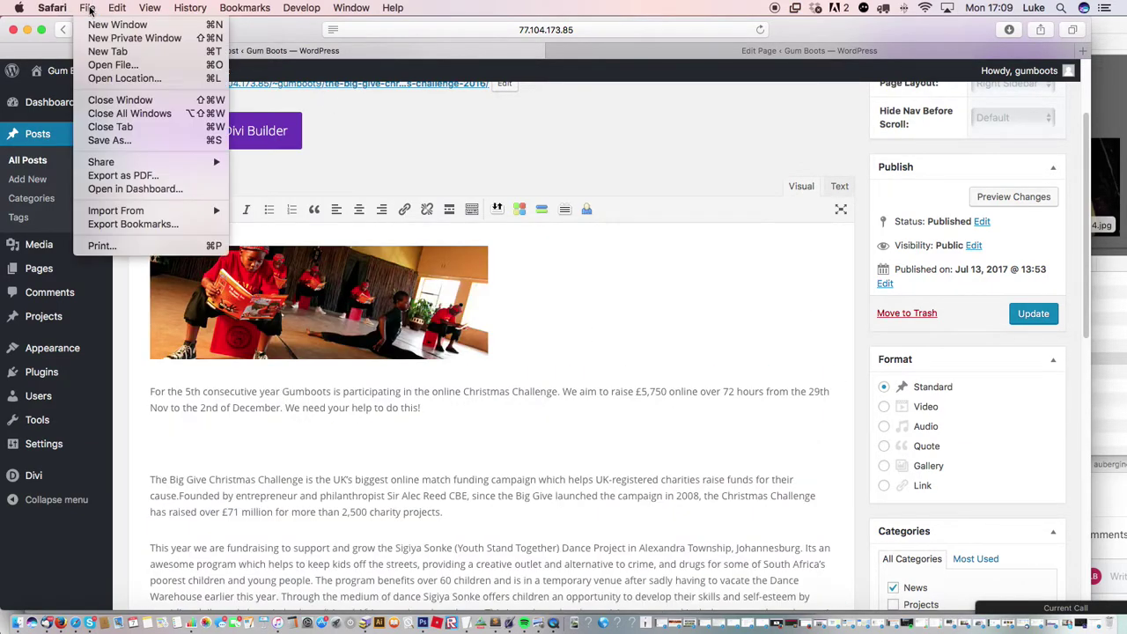
pyautogui.click(106, 25)
pyautogui.write('g')
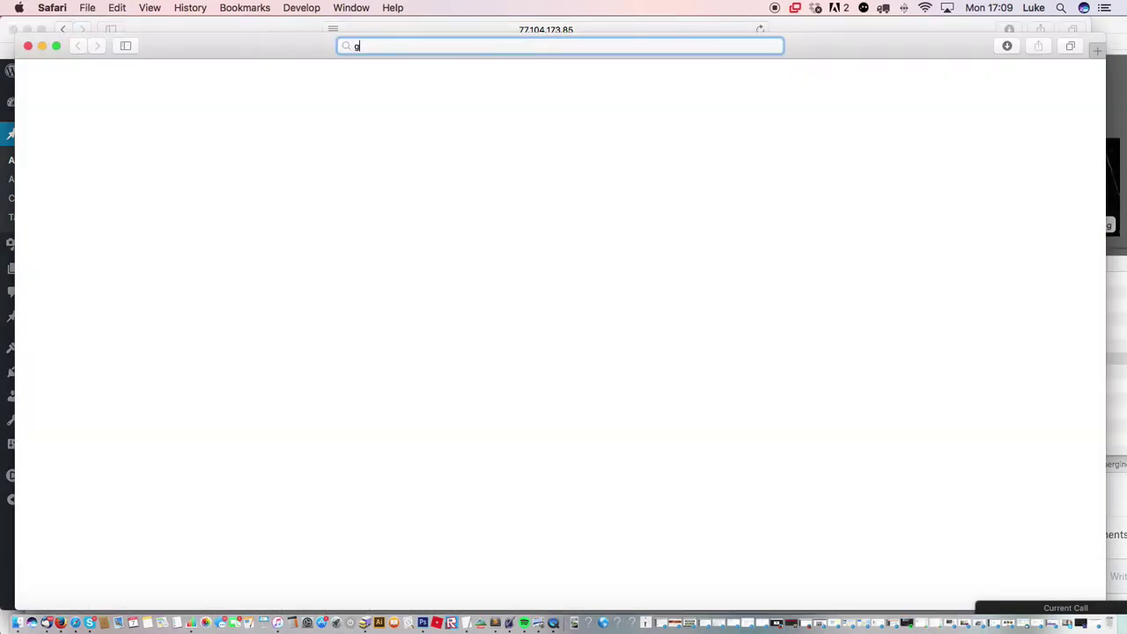
pyautogui.write('oogle')
pyautogui.press('BackSpace')
pyautogui.press('BackSpace')
pyautogui.press('BackSpace')
pyautogui.write('le')
pyautogui.press('BackSpace')
pyautogui.press('BackSpace')
pyautogui.write('gle fonts')
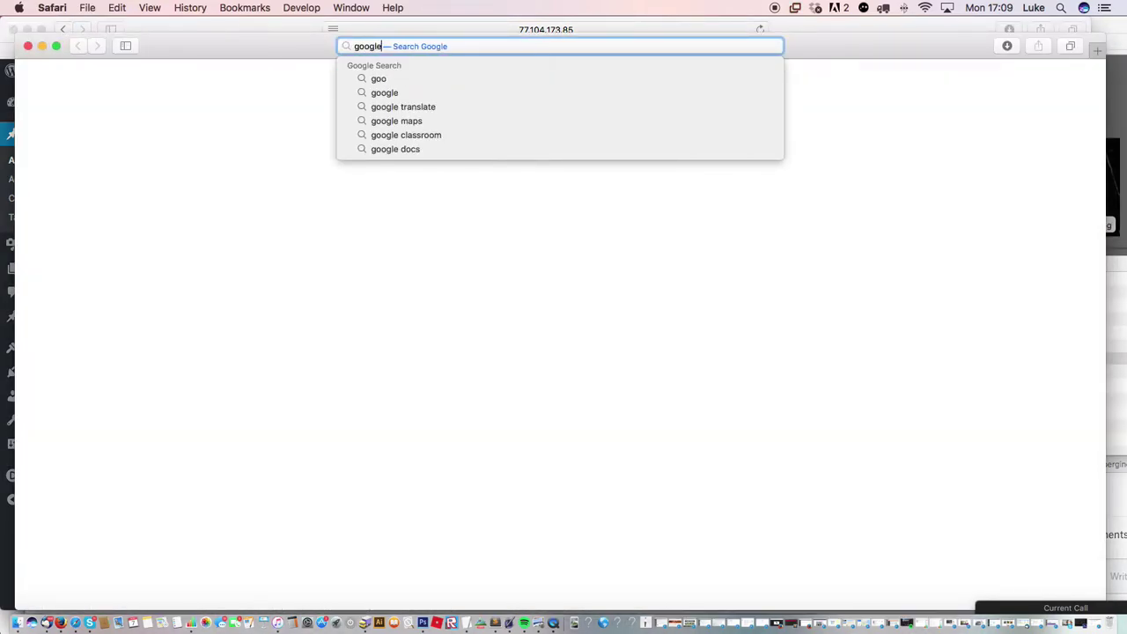
pyautogui.press('Return')
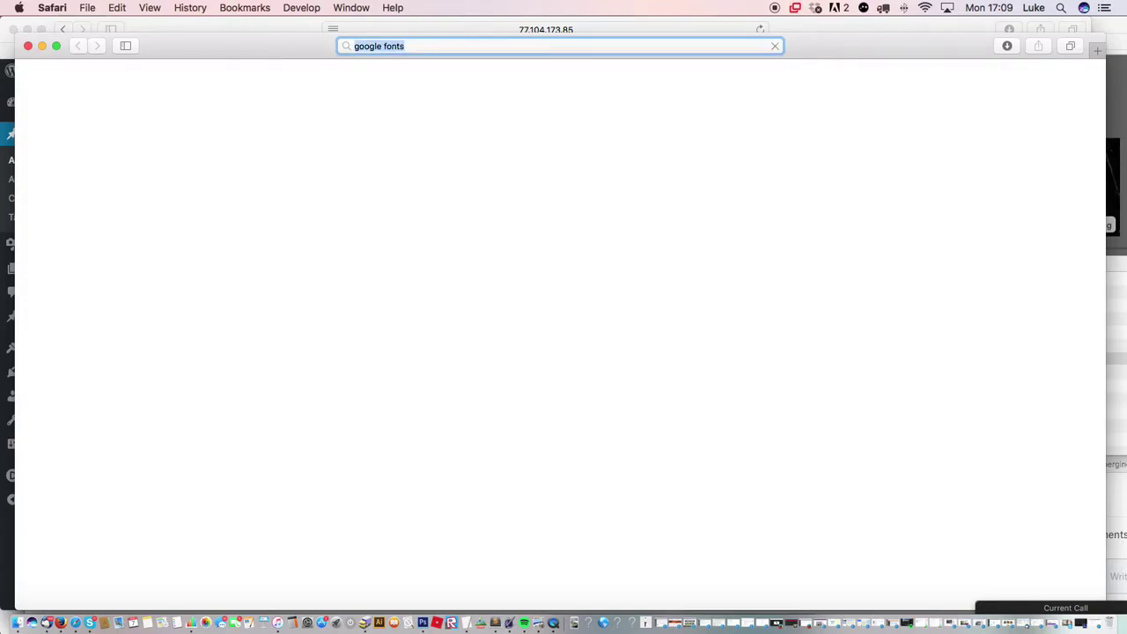
pyautogui.click(227, 189)
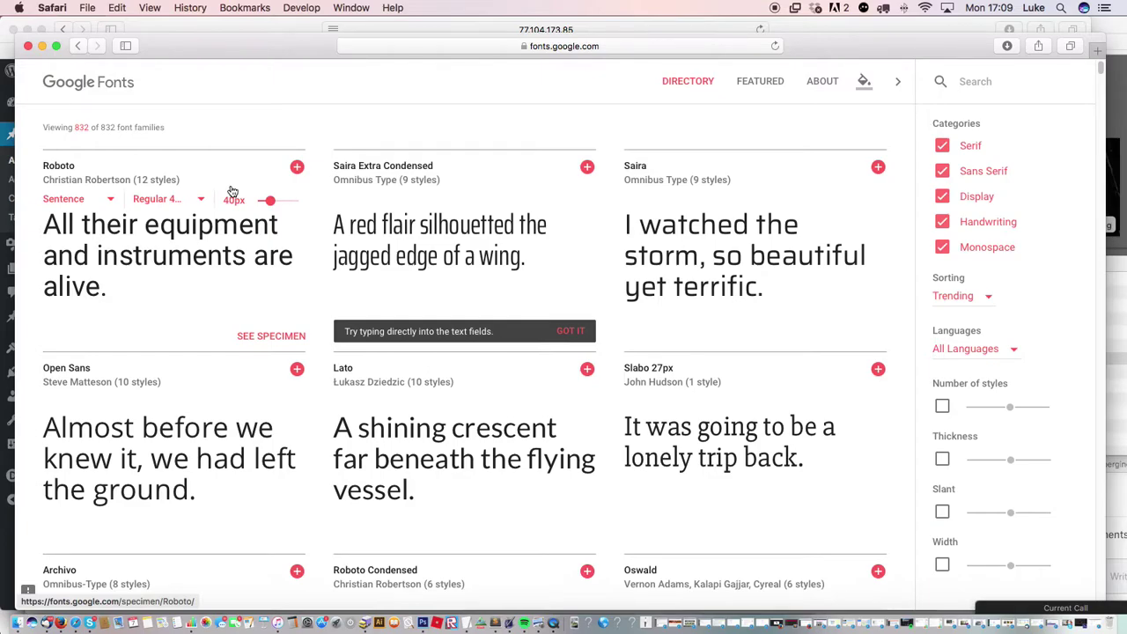
# - Move the Google Fonts window aside and return to the post's Visual editor
pyautogui.doubleClick(171, 35)
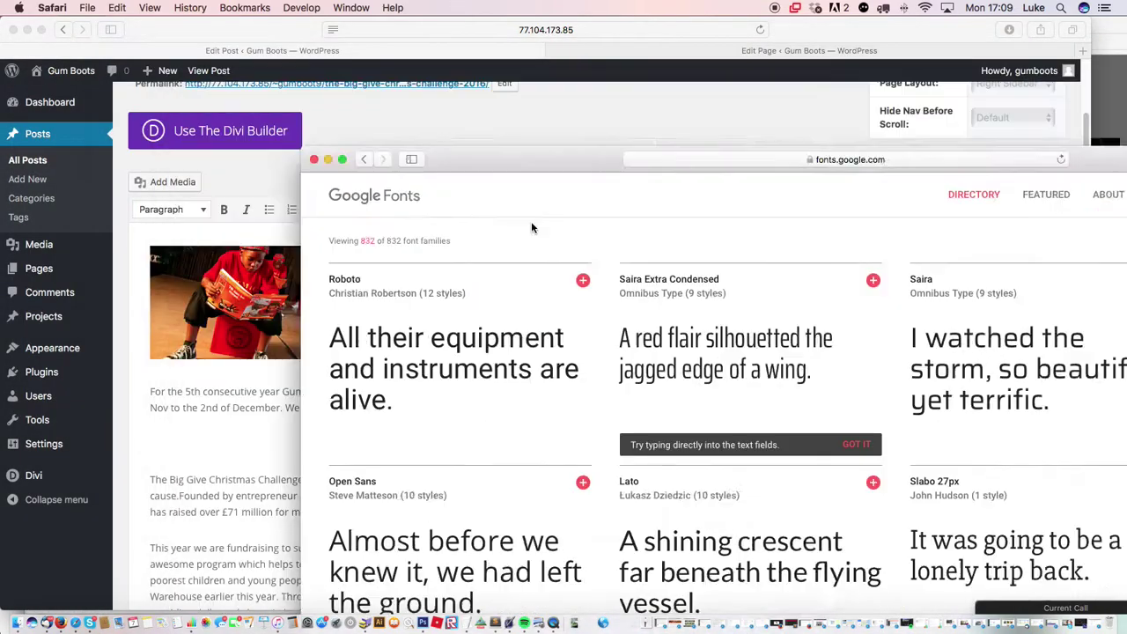
pyautogui.click(537, 284)
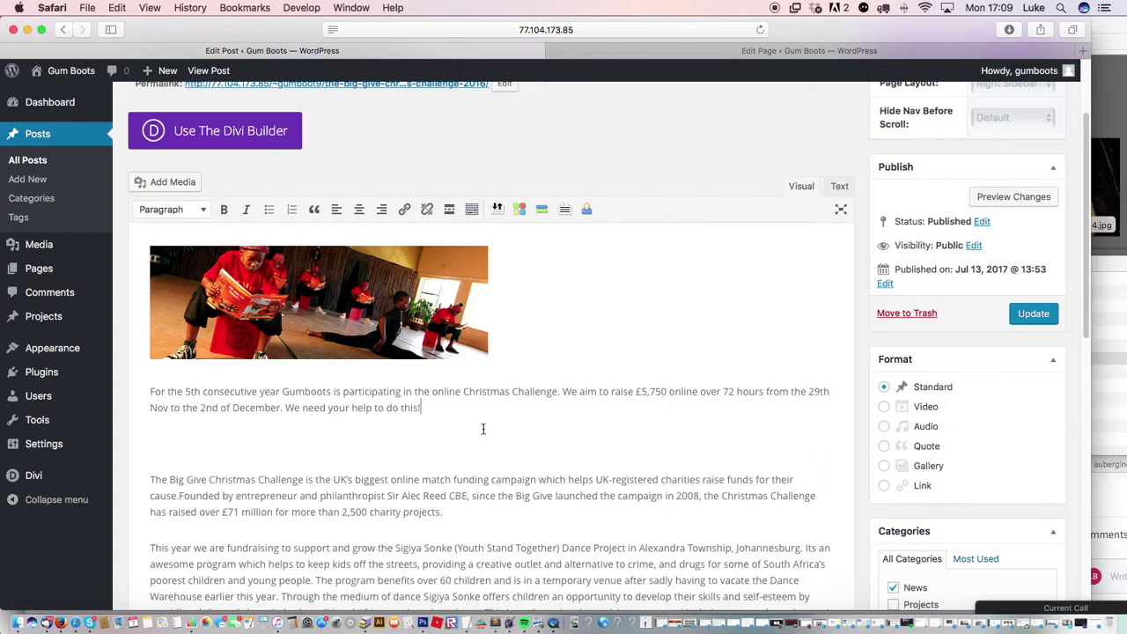
pyautogui.moveTo(59, 476)
pyautogui.moveTo(792, 29); pyautogui.dragTo(764, 19)
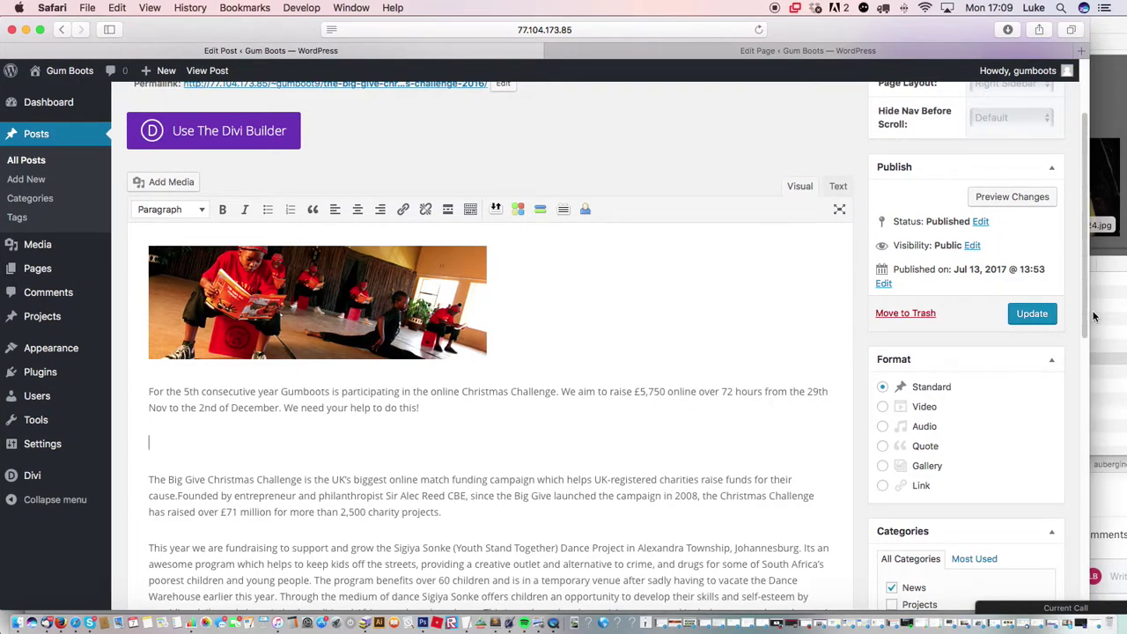
# - Try changing the year of the post's publication date to 2012
pyautogui.scroll(-1, 1085, 264)
pyautogui.scroll(2, 1076, 229)
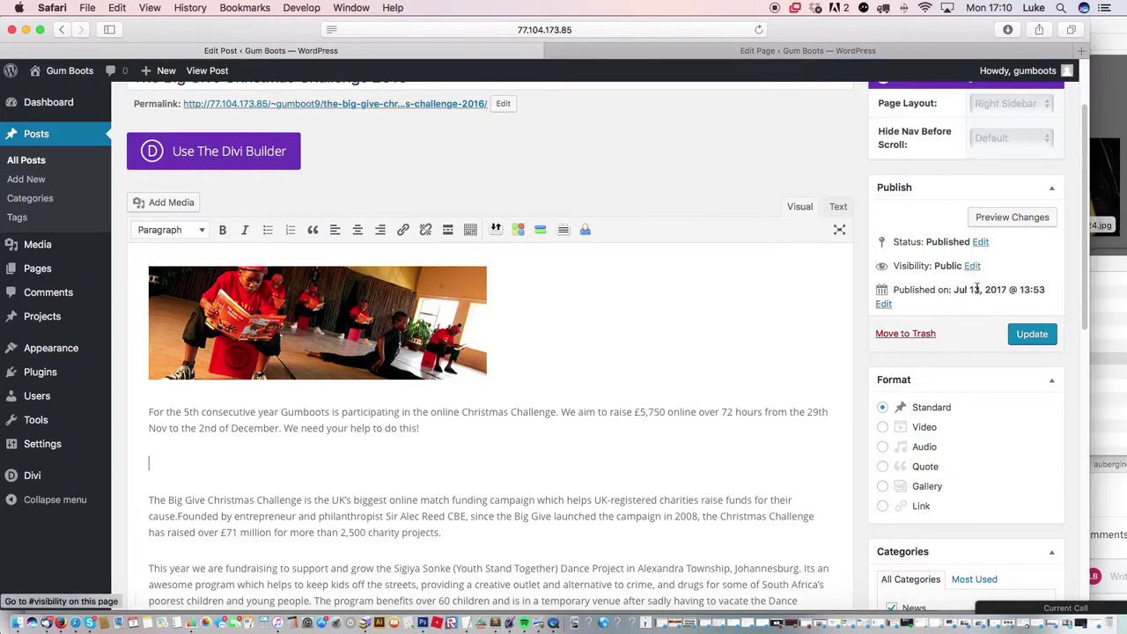
pyautogui.click(884, 304)
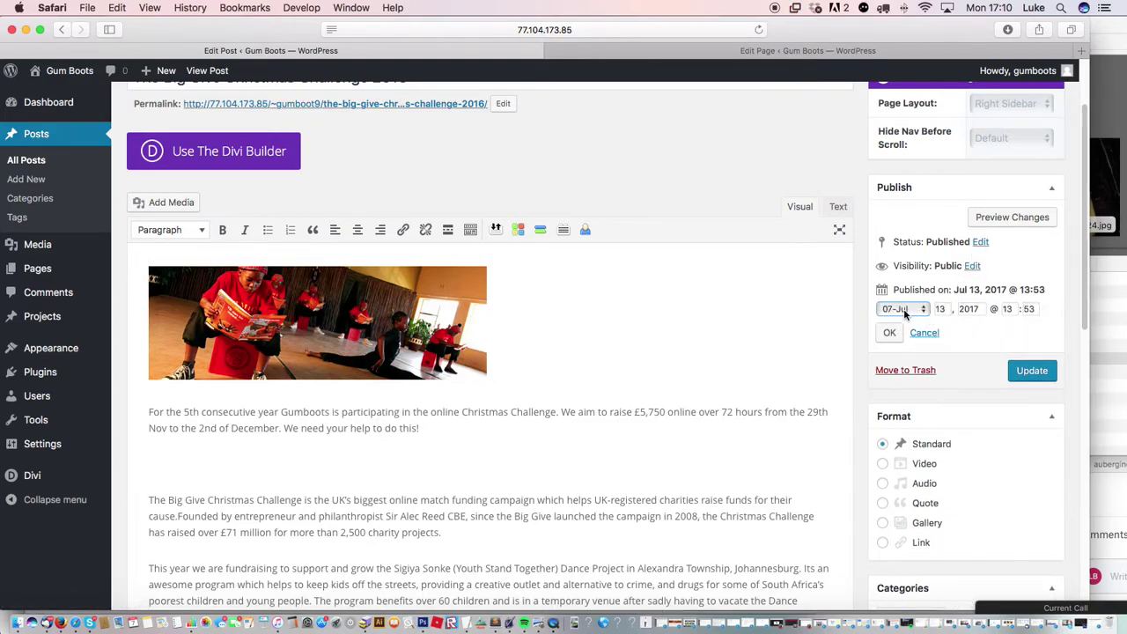
pyautogui.click(979, 310)
pyautogui.press('BackSpace')
pyautogui.write('2')
pyautogui.click(295, 464)
pyautogui.scroll(2, 1088, 226)
pyautogui.scroll(-5, 1089, 226)
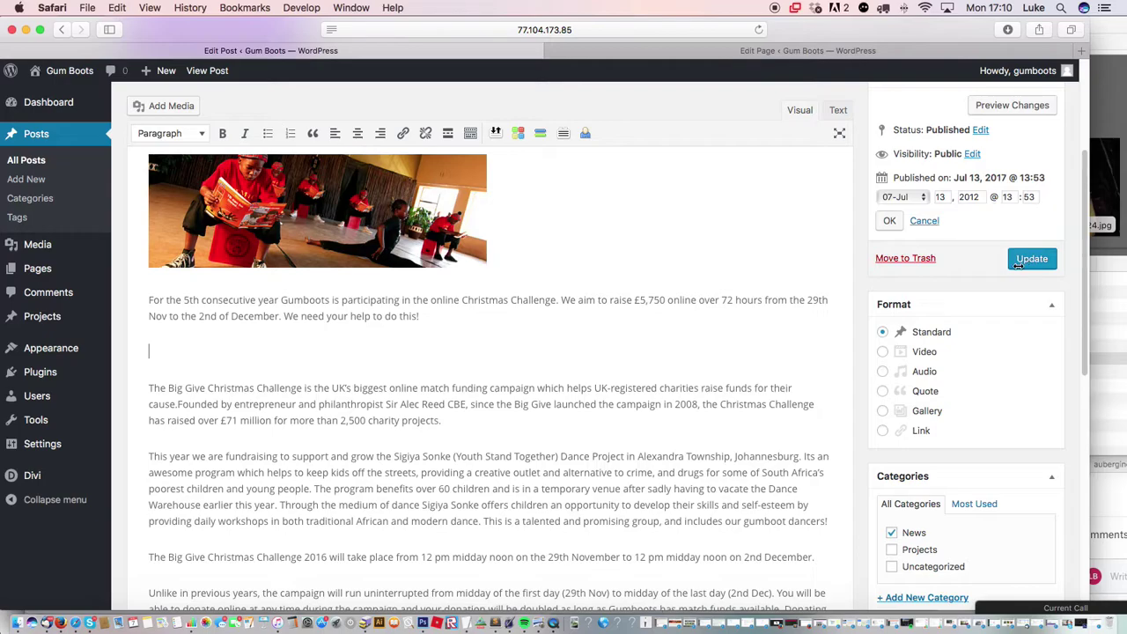
pyautogui.click(675, 432)
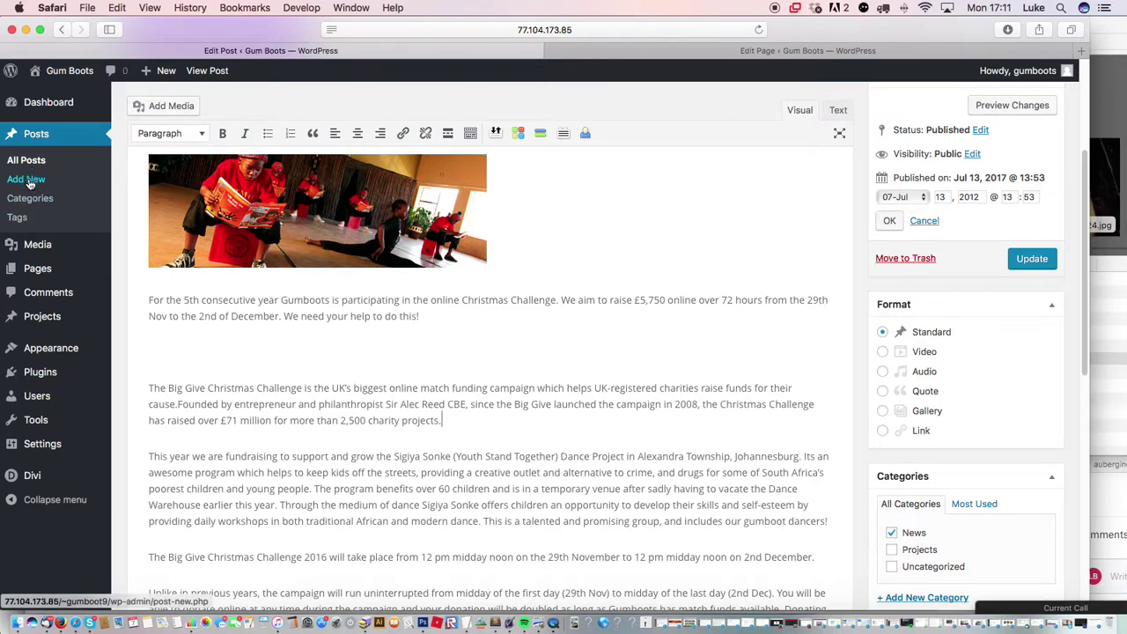
# - Open the Categories page for posts and examine the existing categories
pyautogui.click(37, 204)
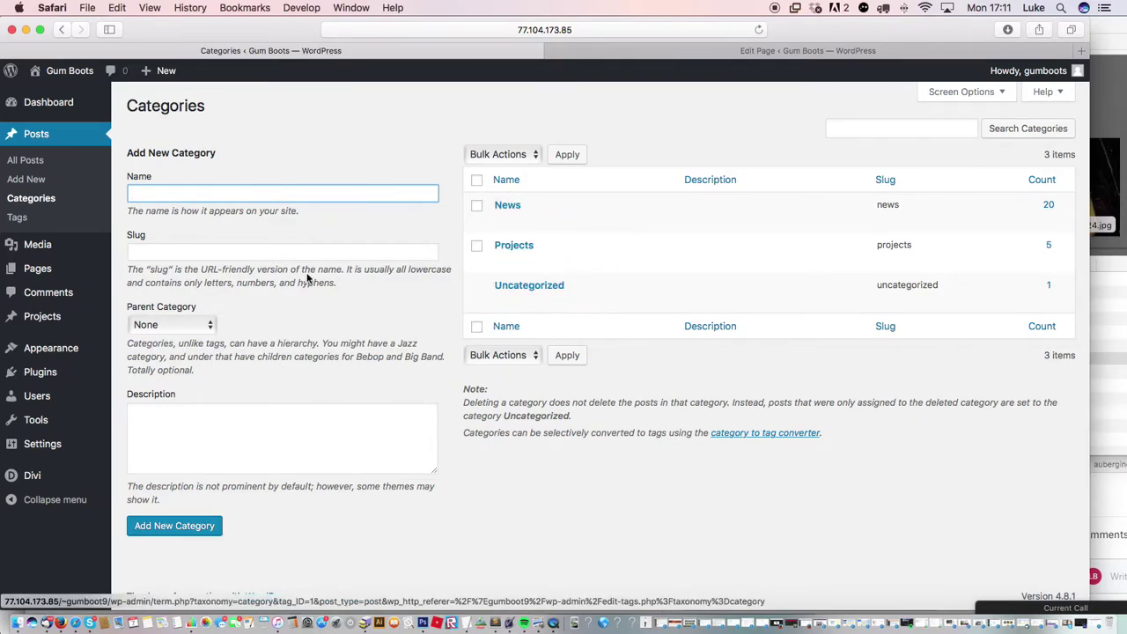
pyautogui.moveTo(90, 247)
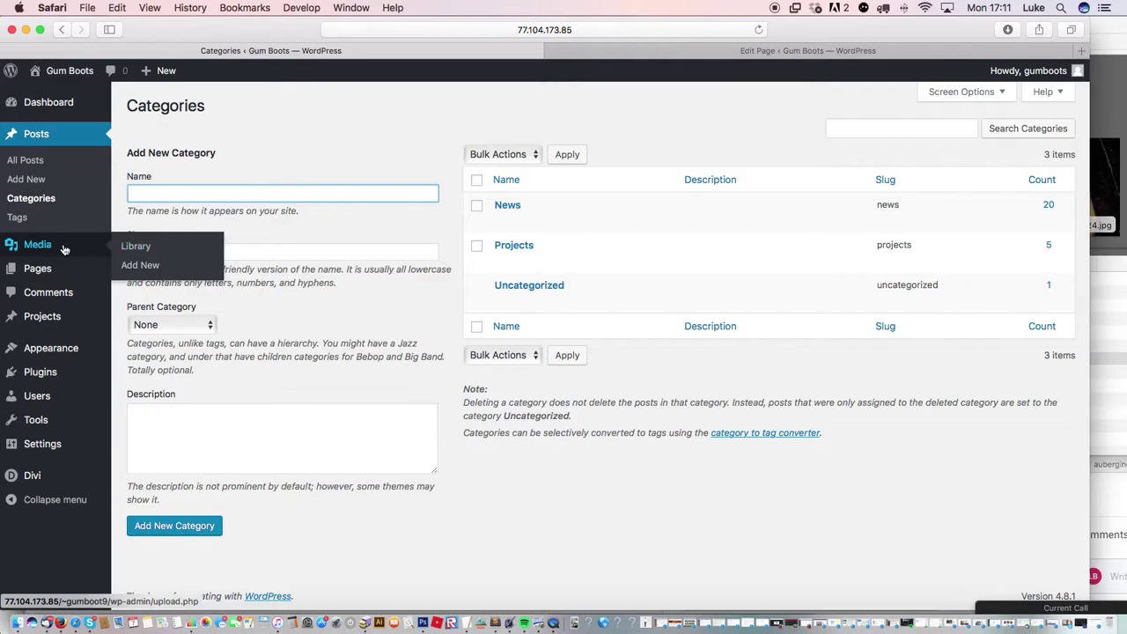
# - Open youtube.com in a new browser window and search it for gumboots
pyautogui.moveTo(46, 275)
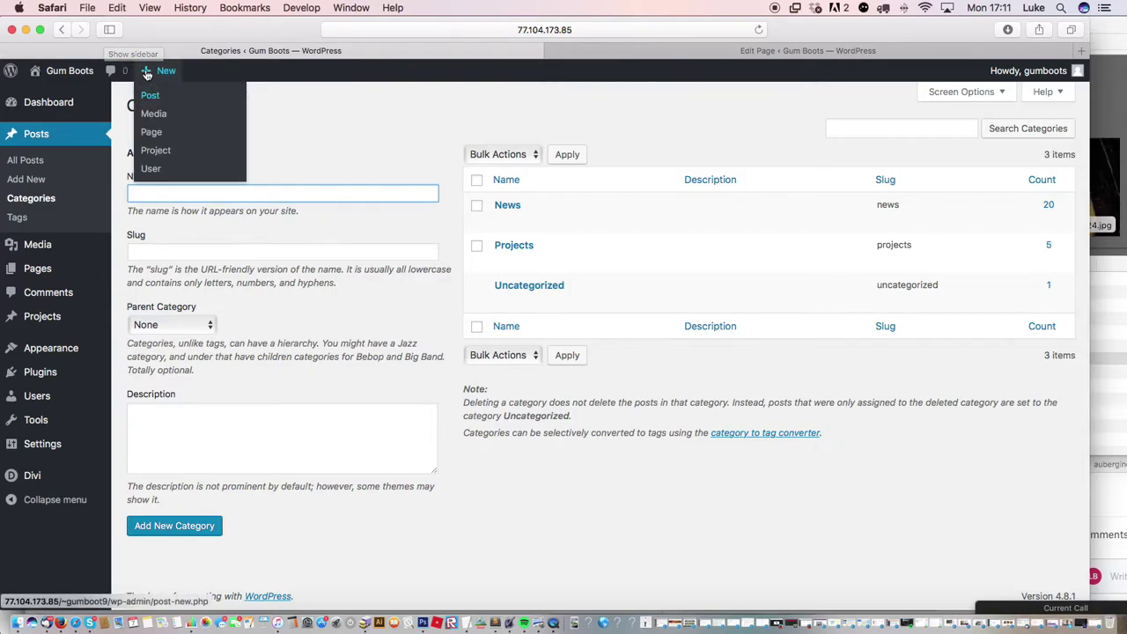
pyautogui.click(88, 7)
pyautogui.press('Escape')
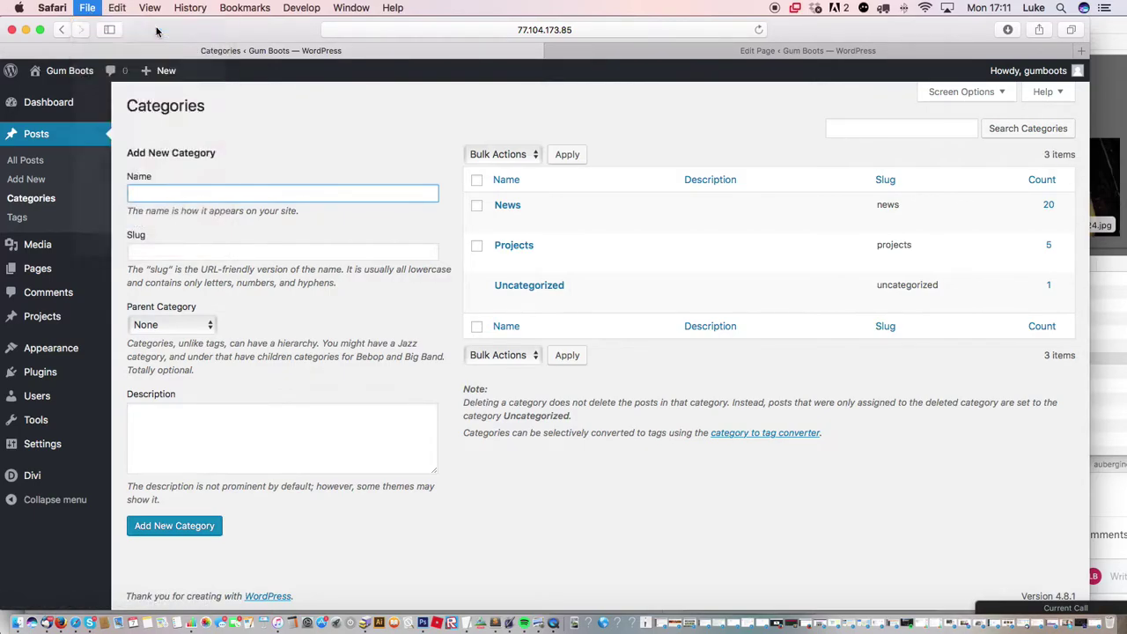
pyautogui.press('super+n')
pyautogui.write('youtube.com')
pyautogui.press('Return')
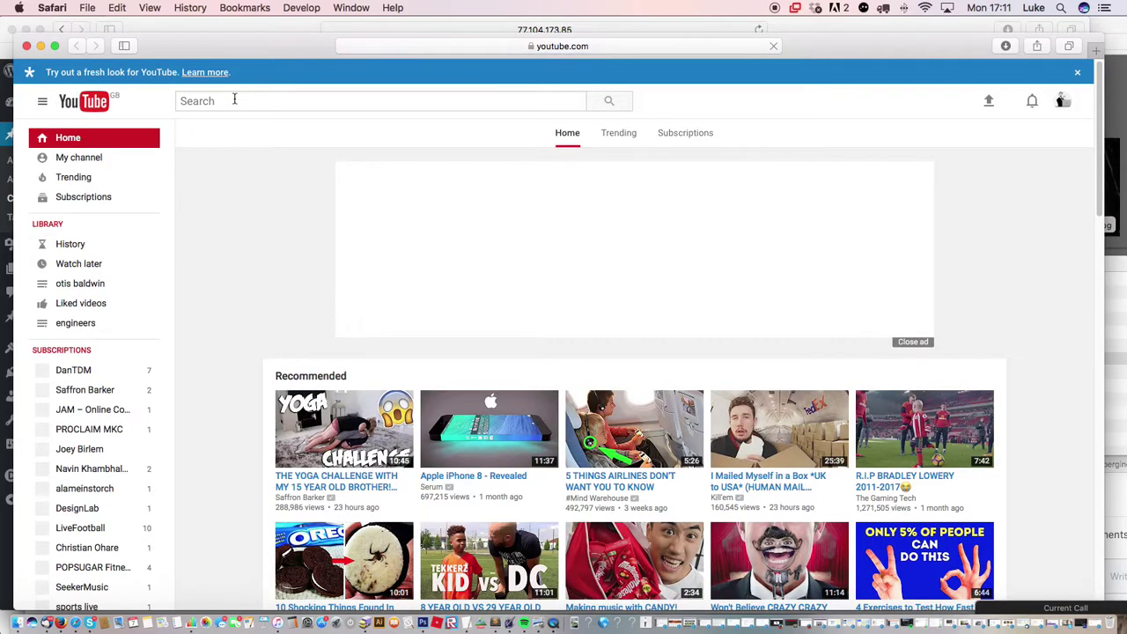
pyautogui.click(234, 99)
pyautogui.write('gu')
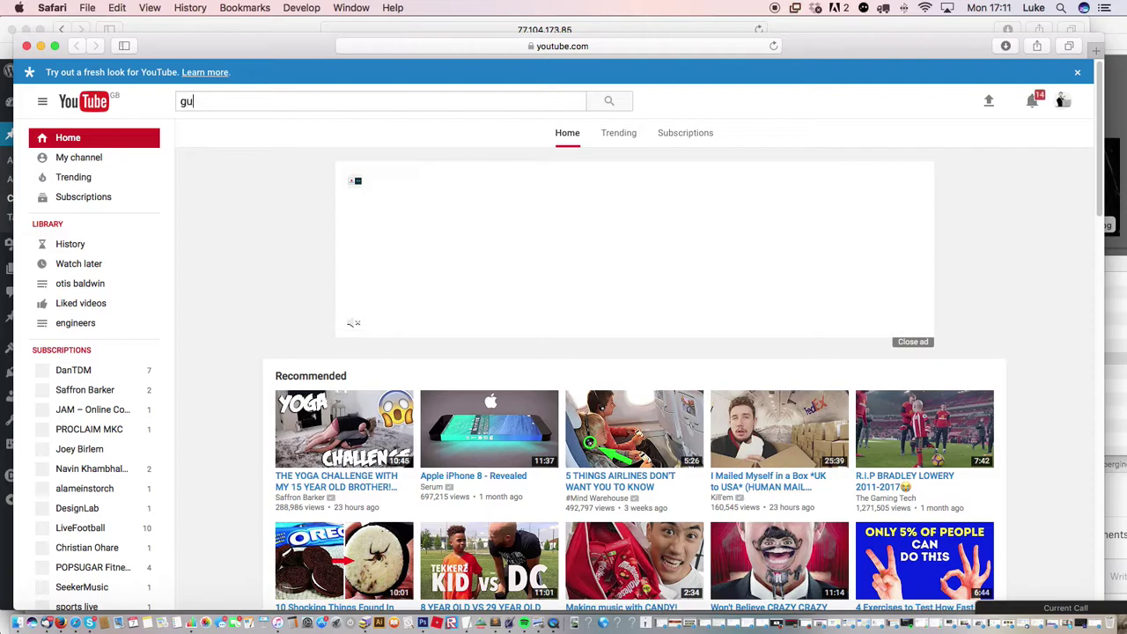
pyautogui.write('mboots')
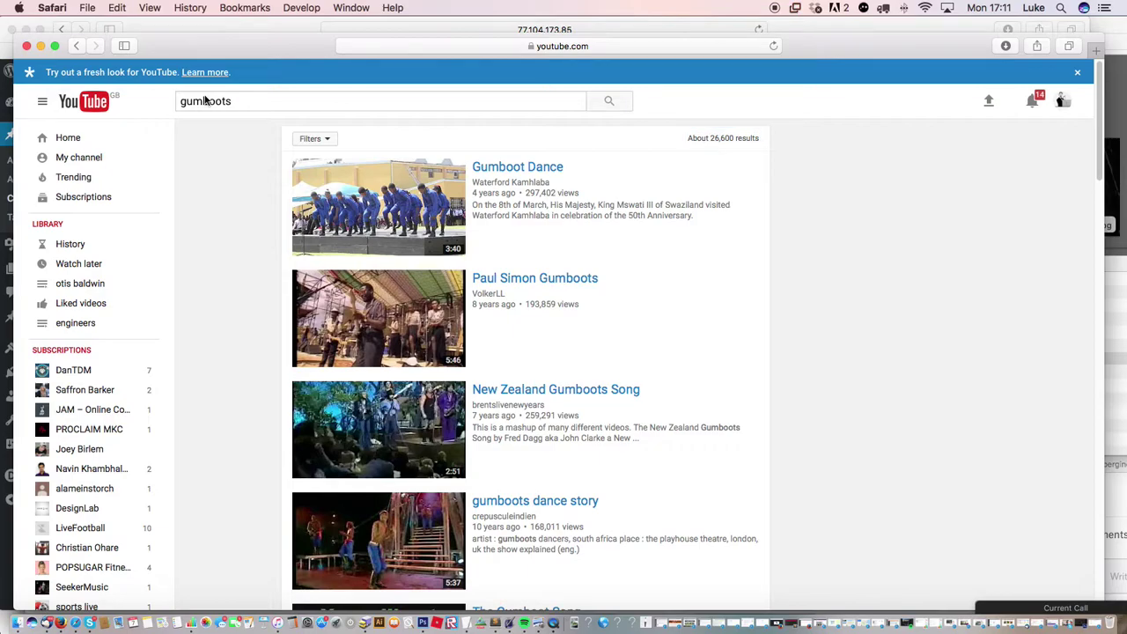
# - Open the Paul Simon Gumboots video and display its embed code from the sharing options
pyautogui.click(546, 283)
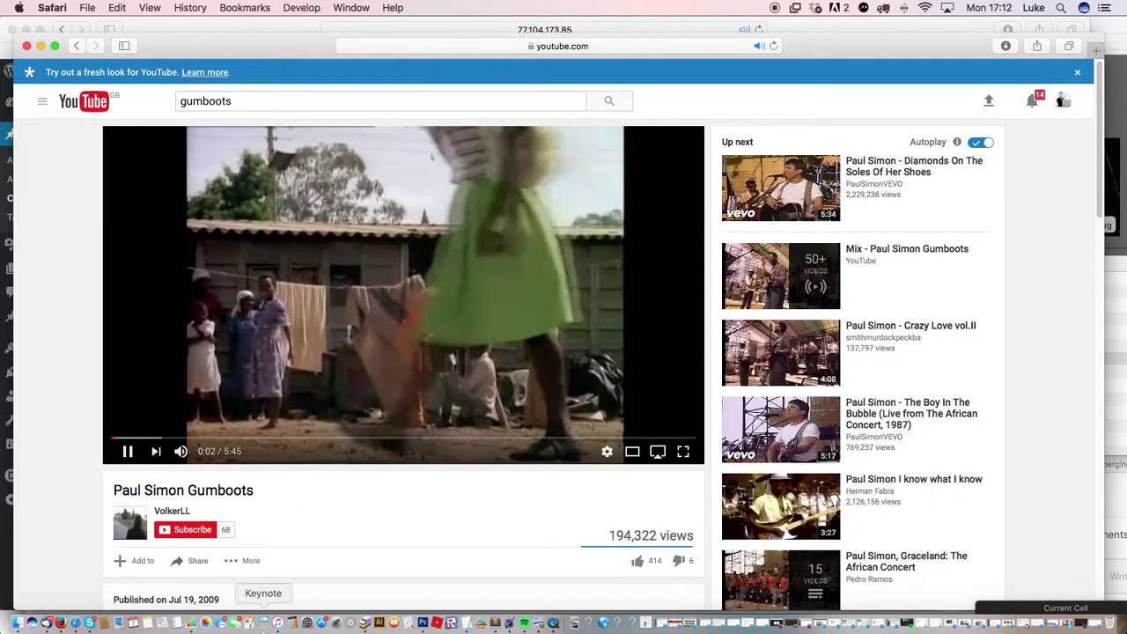
pyautogui.scroll(-2, 83, 496)
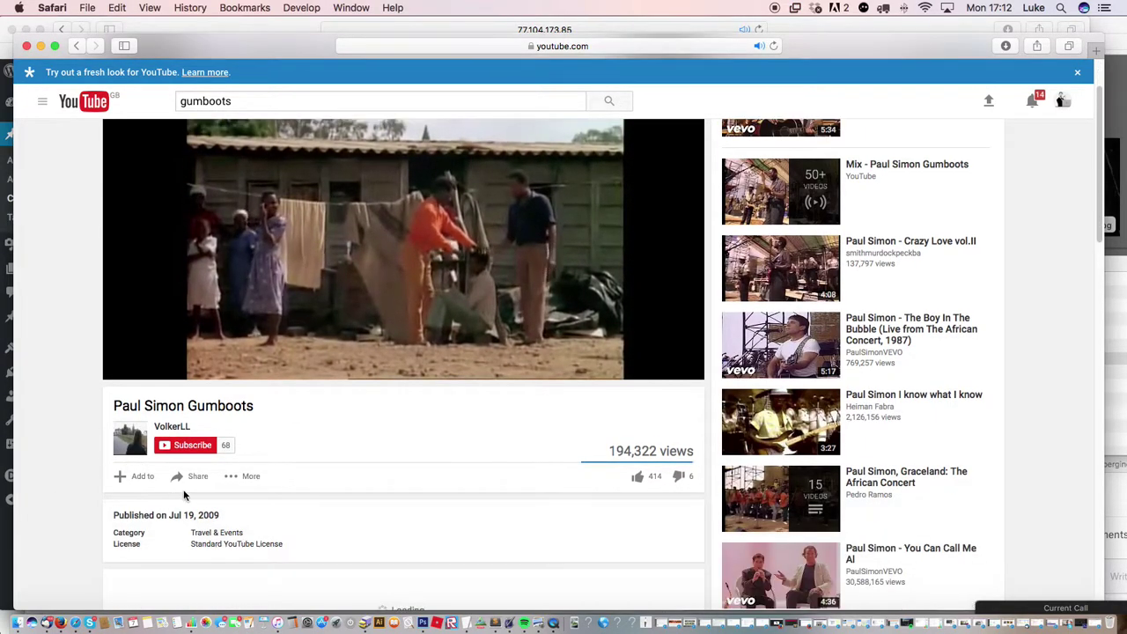
pyautogui.scroll(-1, 174, 498)
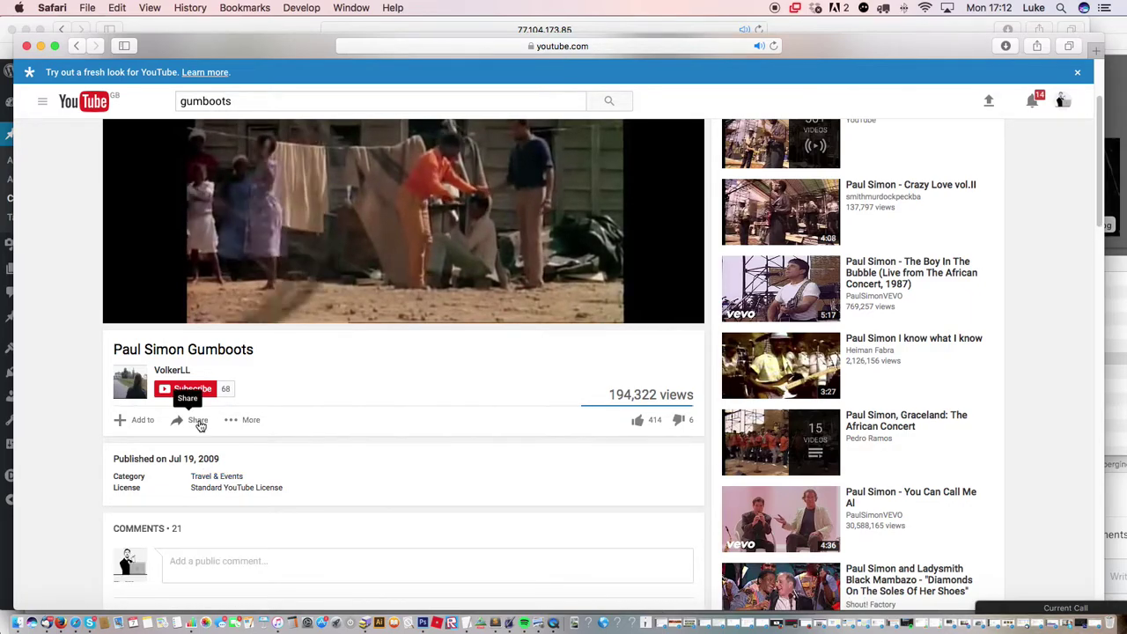
pyautogui.click(198, 420)
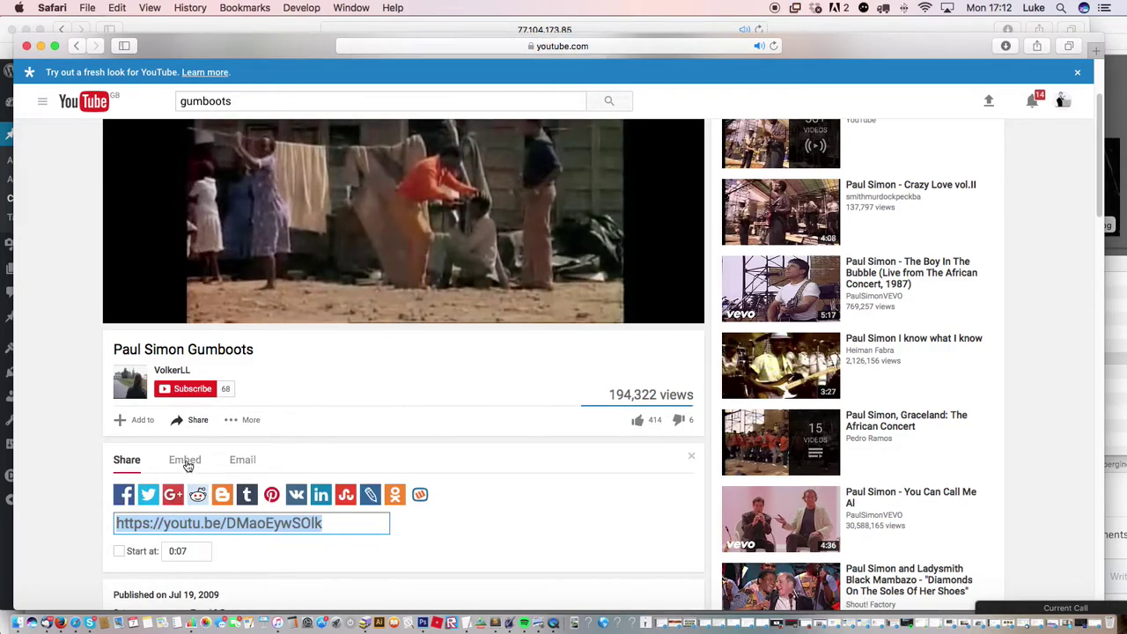
pyautogui.click(185, 460)
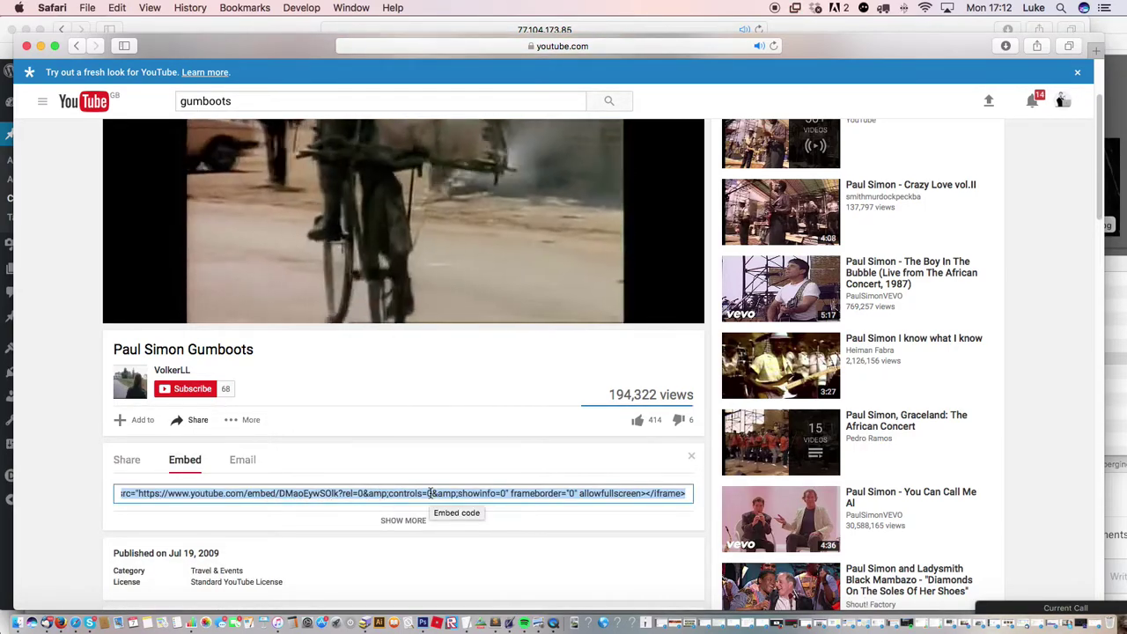
pyautogui.click(76, 491)
# - Expand the video's embed options and set a custom video width of 900 after trying 200
pyautogui.scroll(-3, 79, 490)
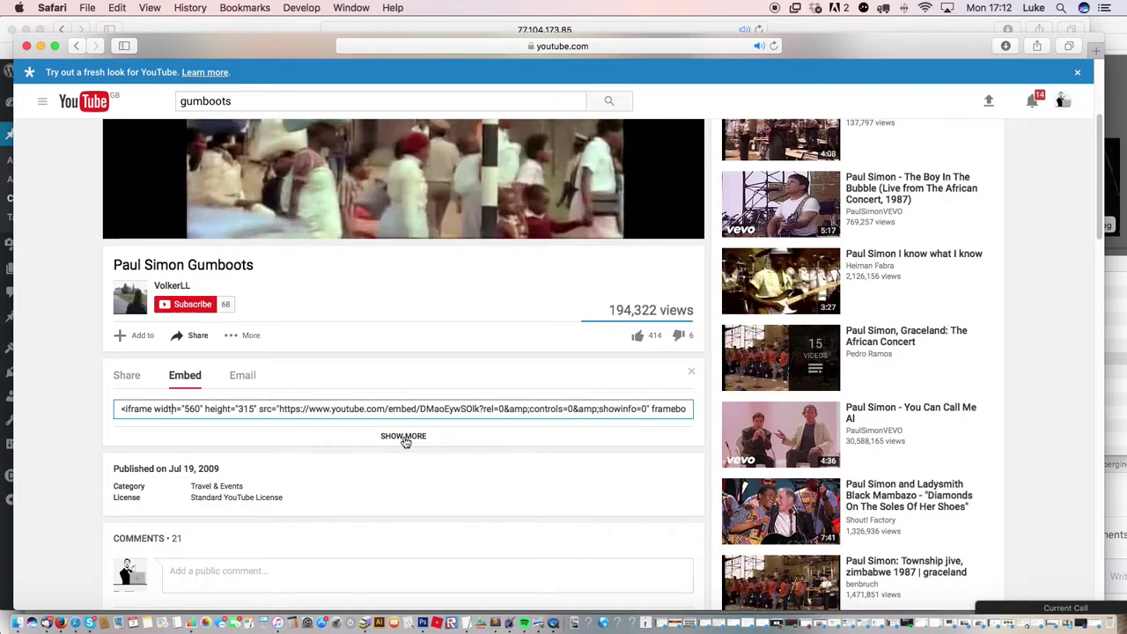
pyautogui.click(403, 436)
pyautogui.scroll(-2, 83, 483)
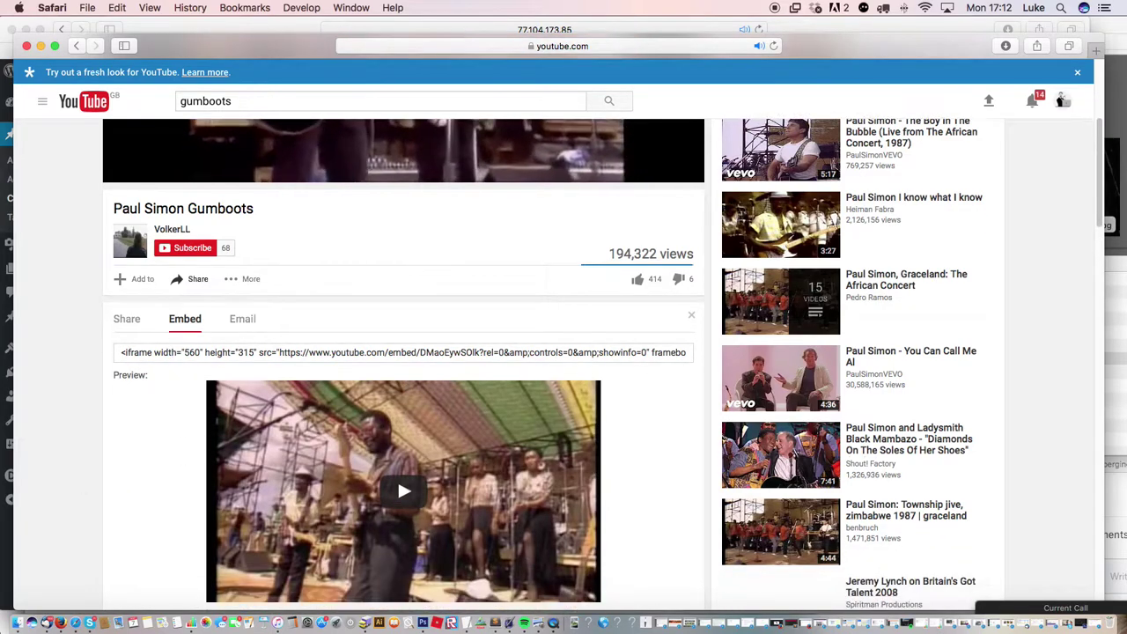
pyautogui.scroll(-5, 214, 431)
pyautogui.click(263, 424)
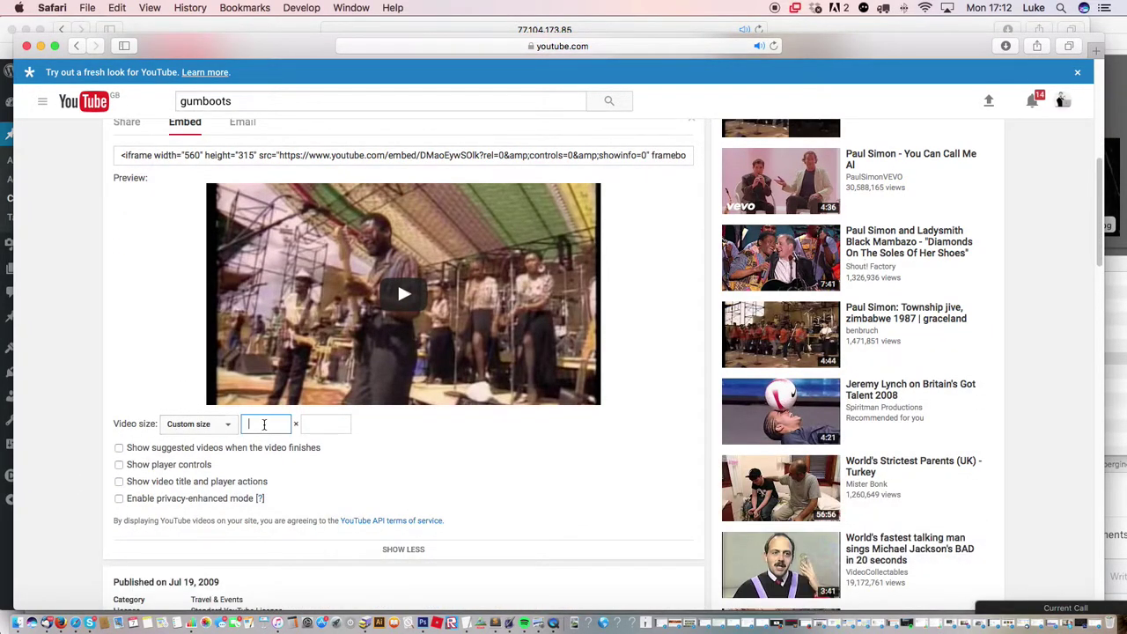
pyautogui.write('200')
pyautogui.press('Tab')
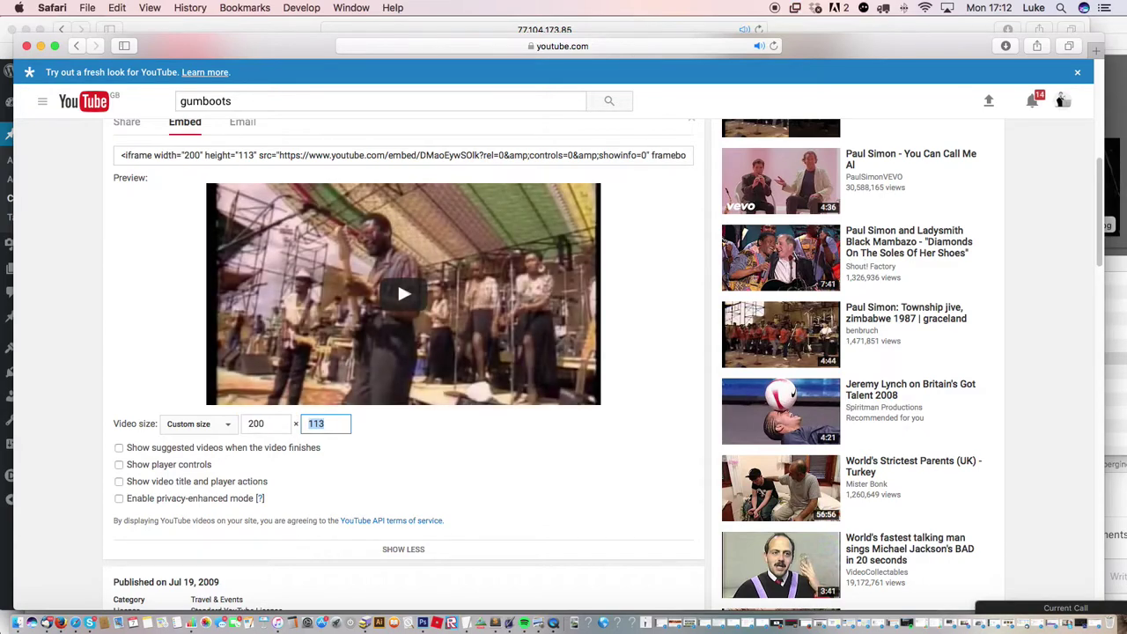
pyautogui.hotkey('shift', 'Tab')
pyautogui.write('900')
pyautogui.click(334, 423)
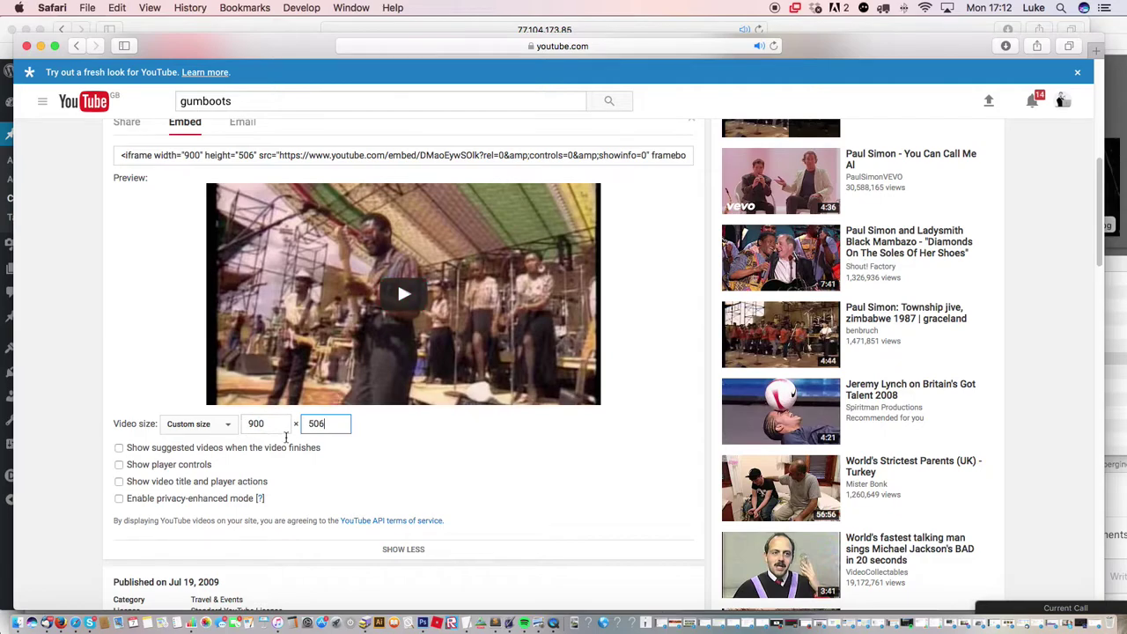
# - Copy the video's complete iframe embed code and return to the WordPress window
pyautogui.click(120, 158)
pyautogui.moveTo(190, 159); pyautogui.dragTo(720, 157)
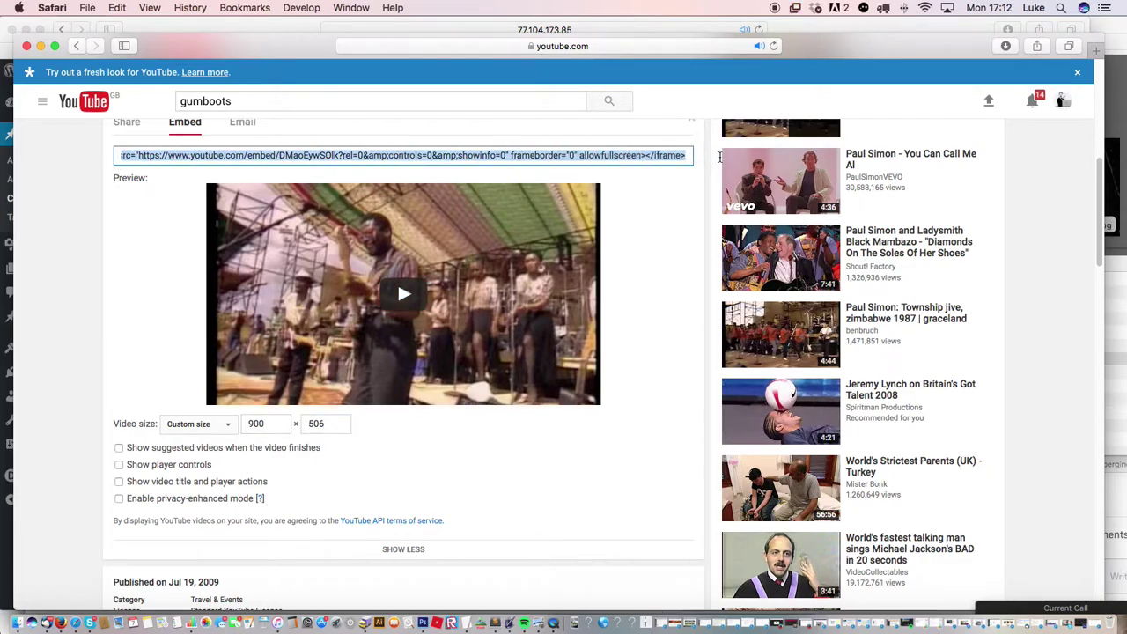
pyautogui.moveTo(225, 57); pyautogui.dragTo(654, 130)
pyautogui.click(455, 123)
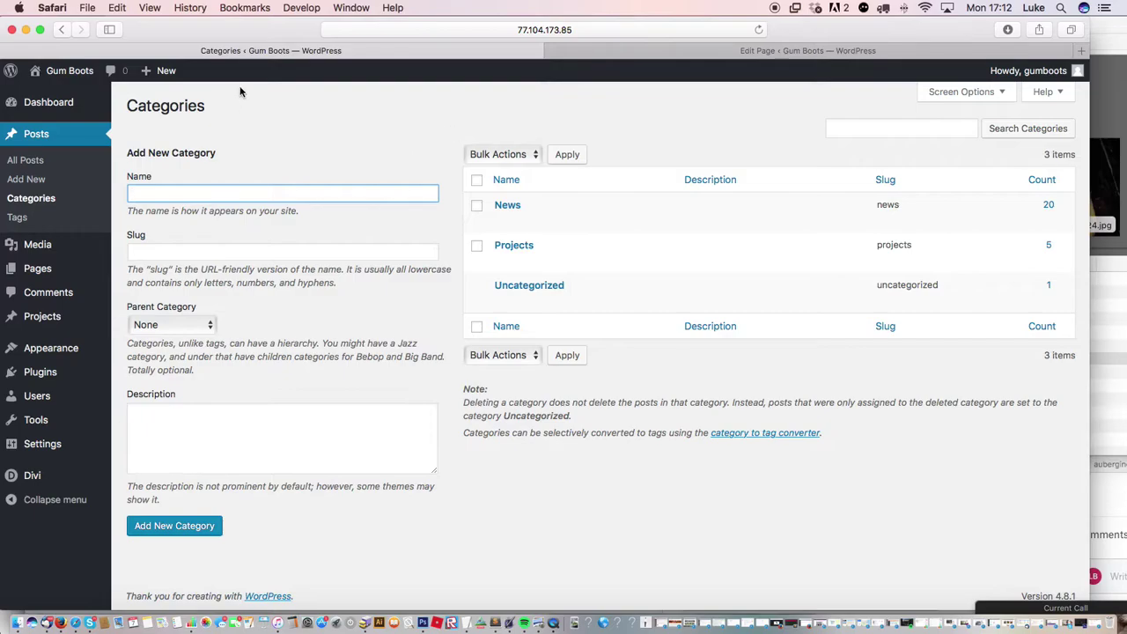
pyautogui.moveTo(240, 27); pyautogui.dragTo(276, 24)
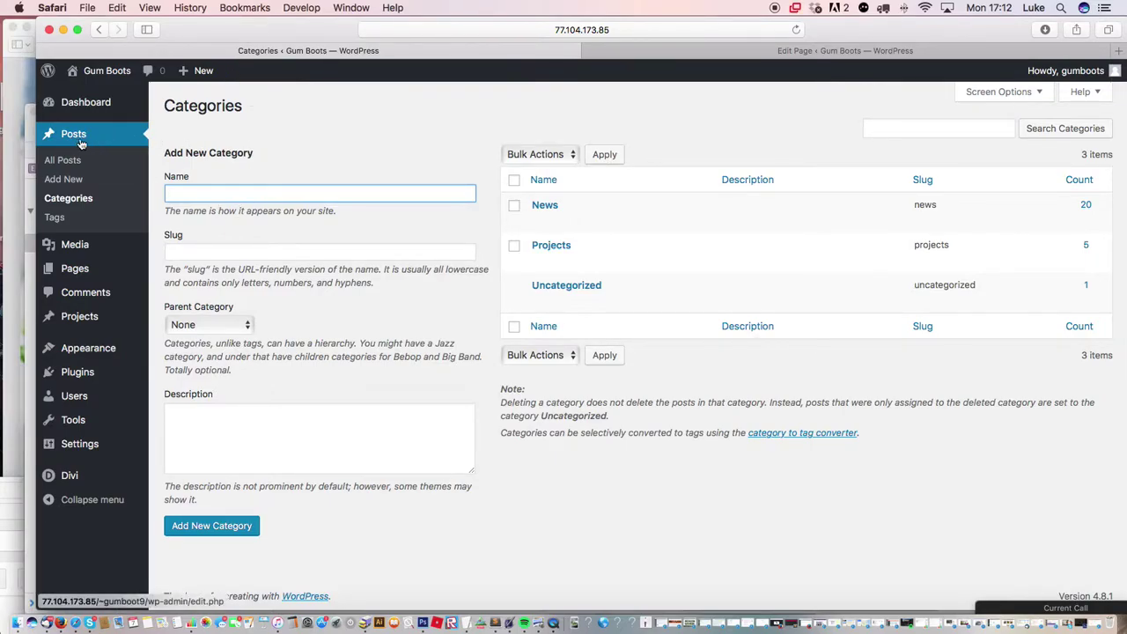
# - Create a new WordPress post titled Test Video
pyautogui.click(72, 179)
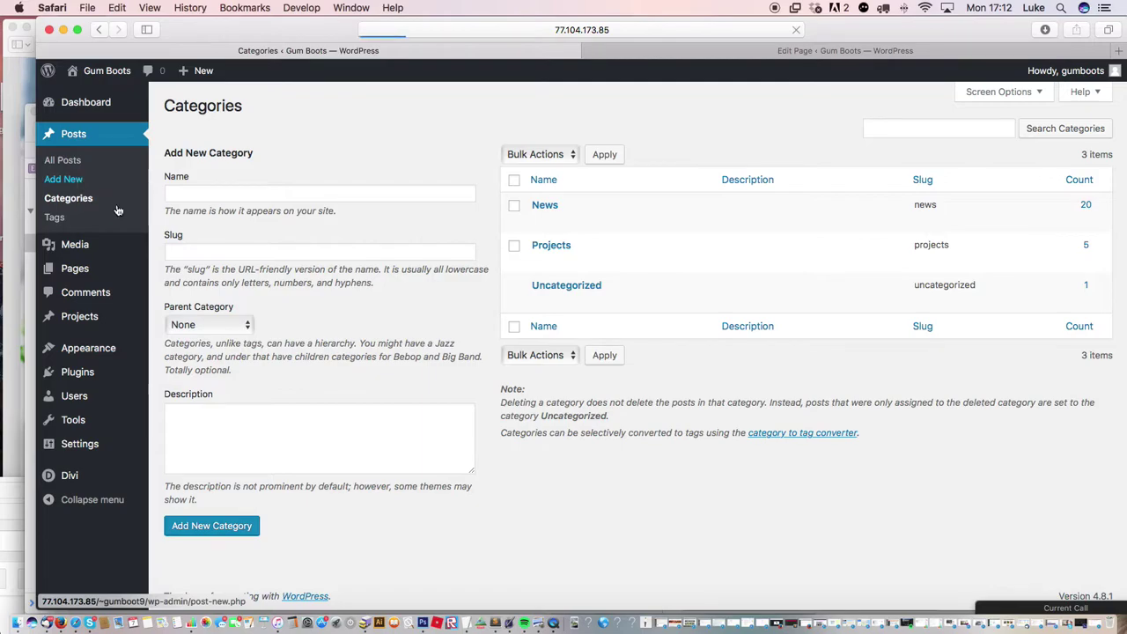
pyautogui.click(232, 137)
pyautogui.write('Test Video')
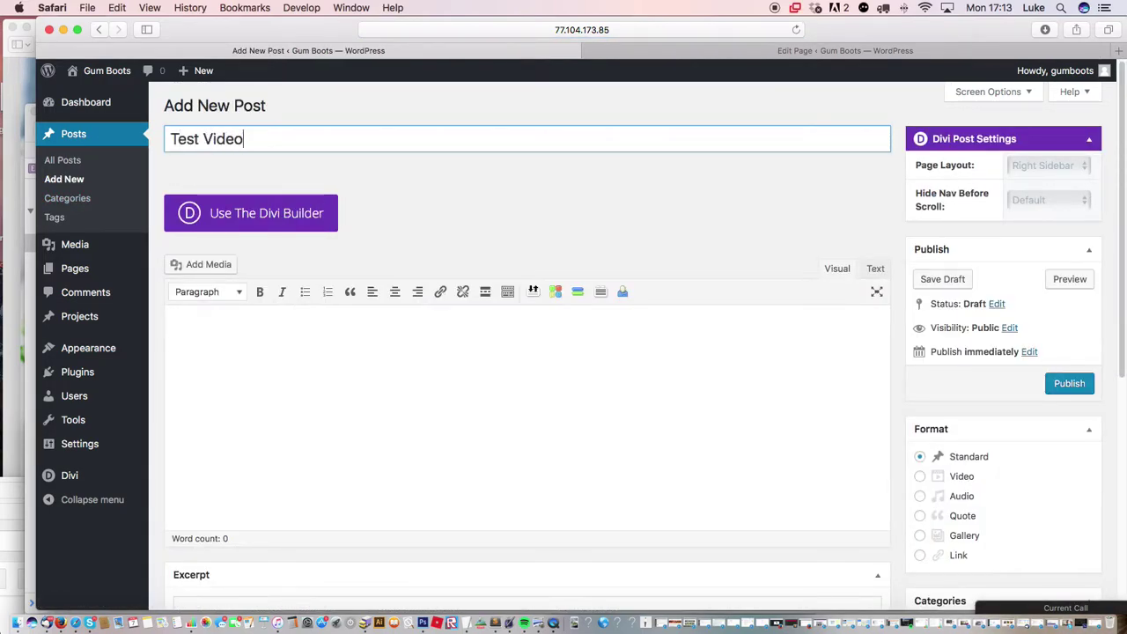
pyautogui.click(334, 357)
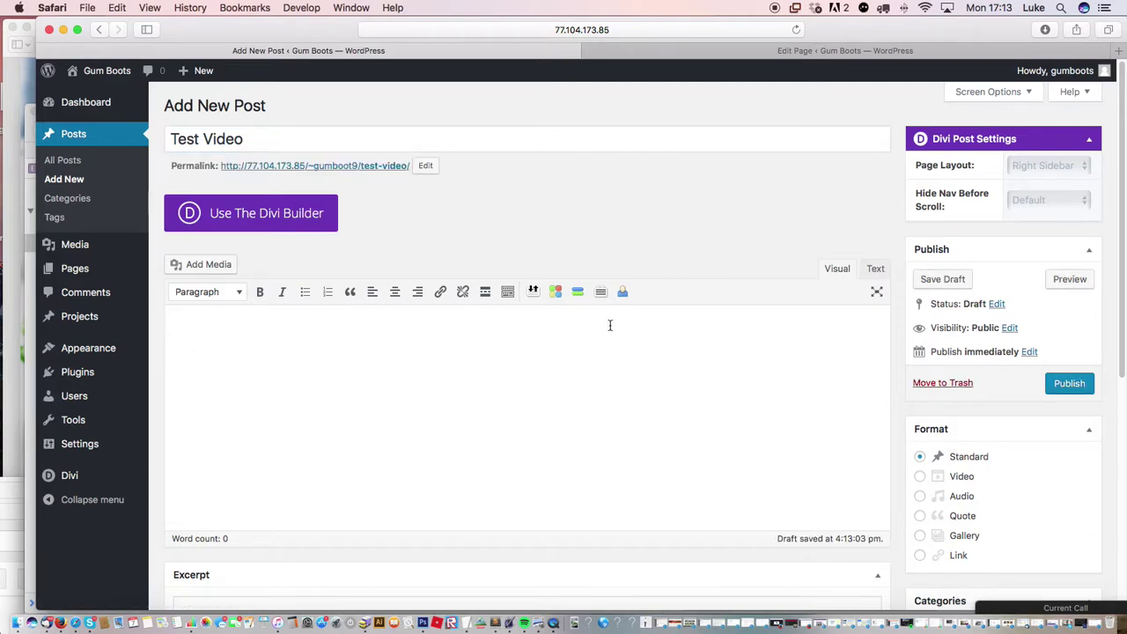
# - Paste the YouTube embed code into the post's Text editor and switch to the Visual editor to preview the video
pyautogui.click(875, 270)
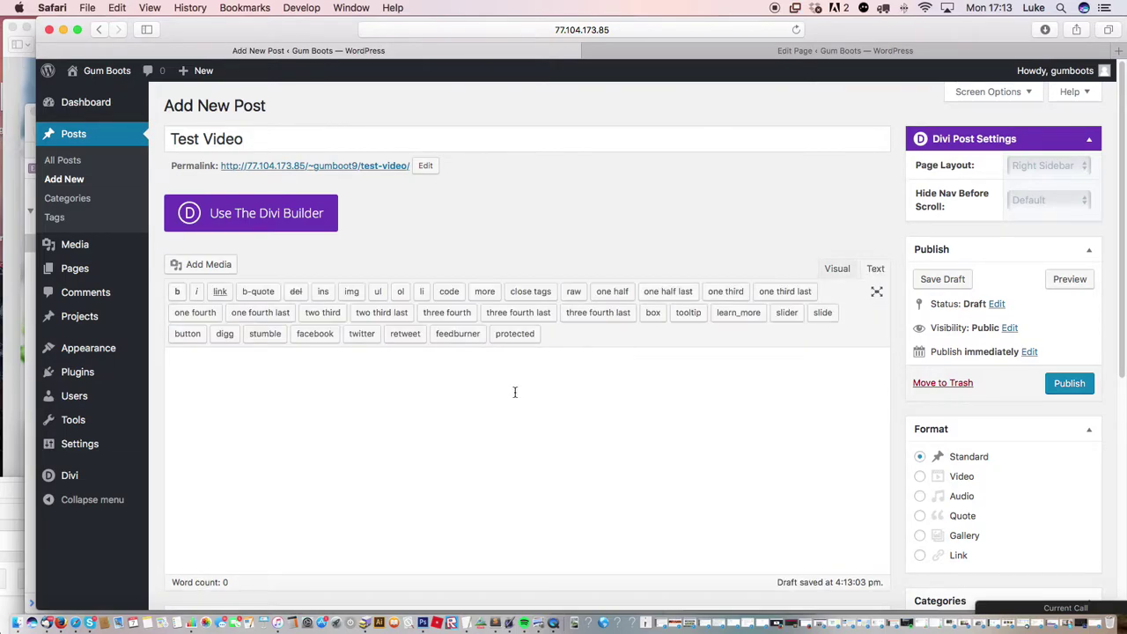
pyautogui.write('<iframe width="900" height="506" src="https://www.youtube.com/embed/DMaoEywSOlk?rel=0&amp;controls=0&amp;showinfo=0" frameborder="0" allowfullscreen></iframe>')
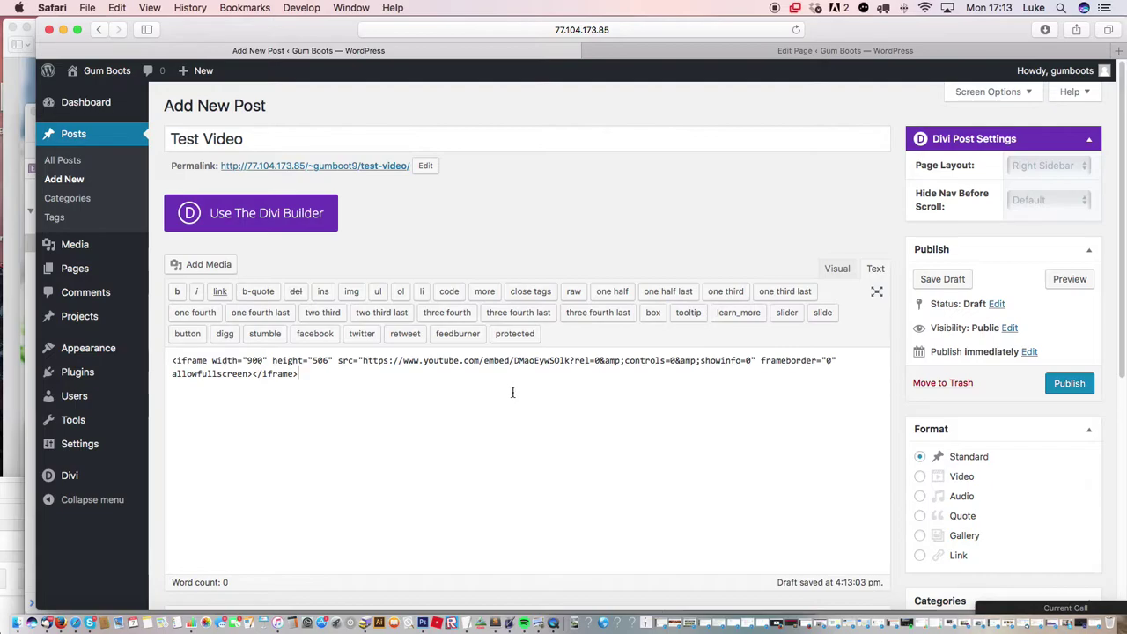
pyautogui.click(837, 268)
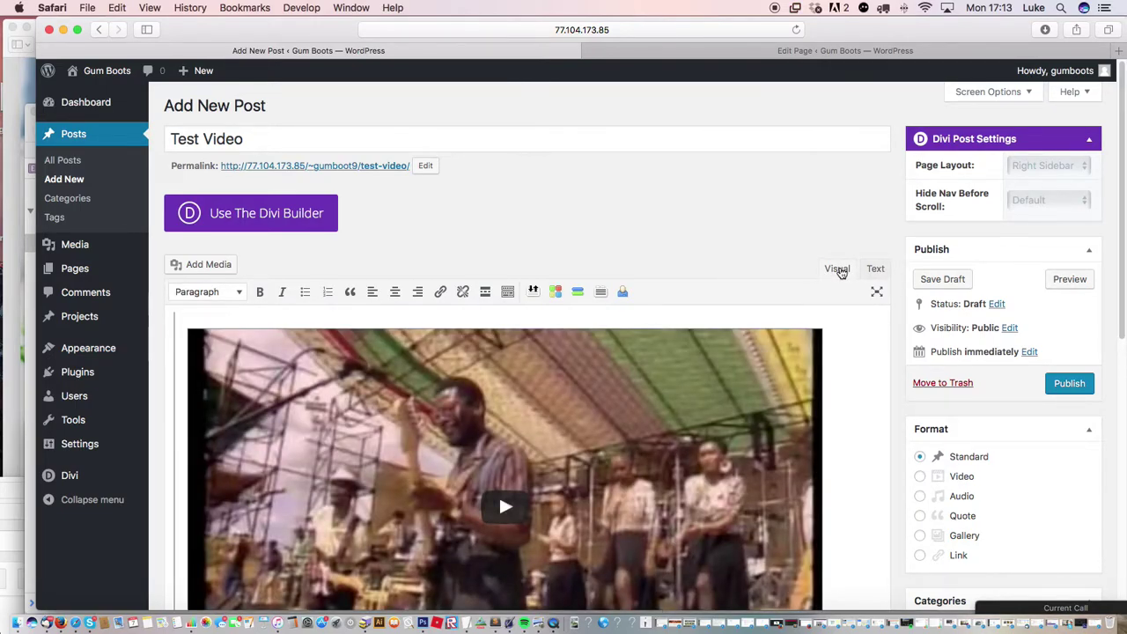
# - Assign the Test Video post to the News category and publish it
pyautogui.moveTo(1122, 259); pyautogui.dragTo(1122, 353)
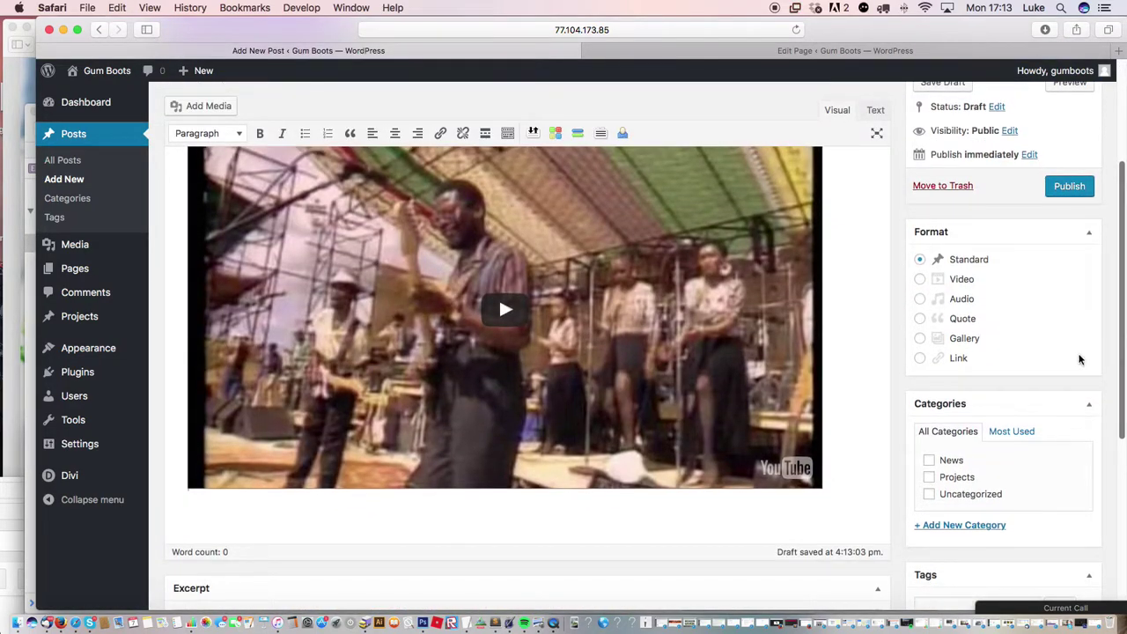
pyautogui.click(928, 462)
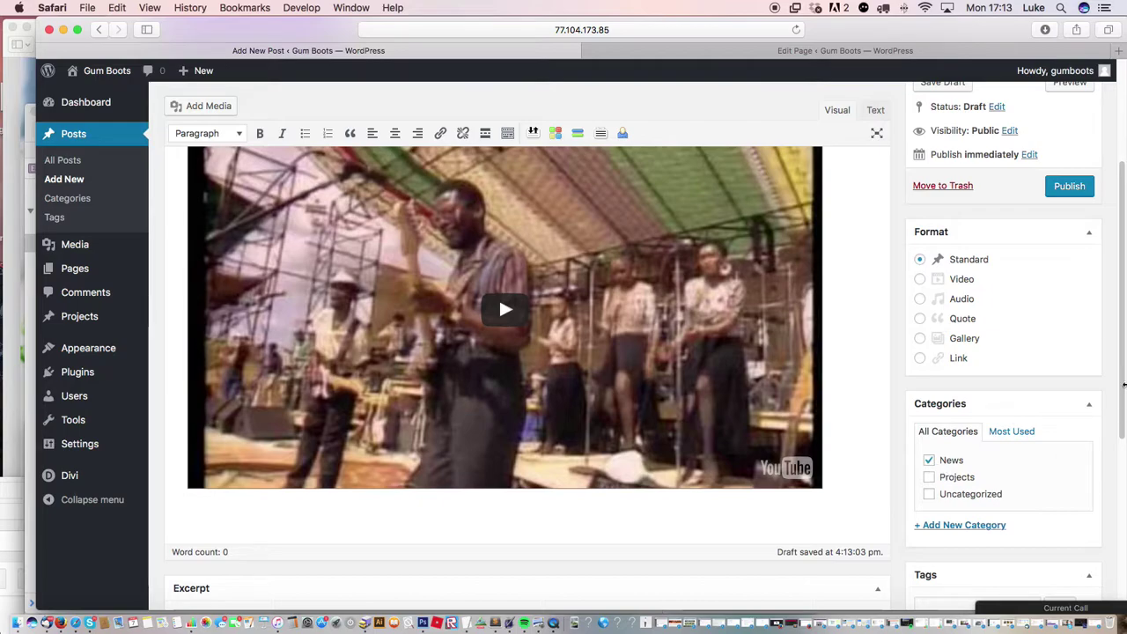
pyautogui.scroll(2, 1094, 274)
pyautogui.click(1065, 234)
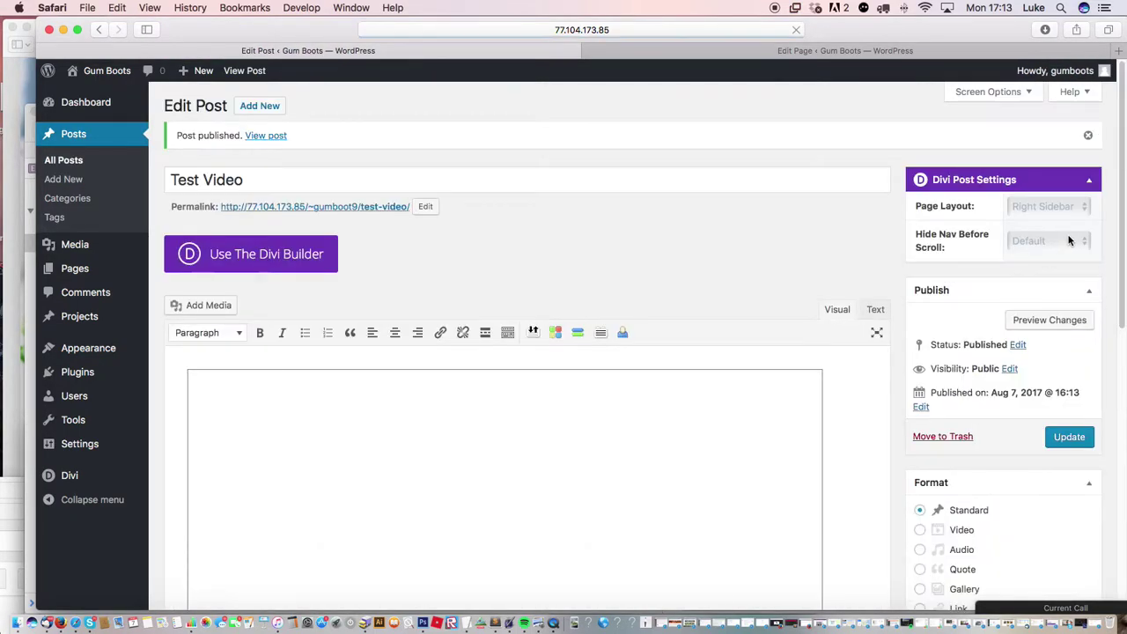
# - Load the Gumboots homepage in the Edit Page browser tab by removing the wp-admin part of its address
pyautogui.click(730, 50)
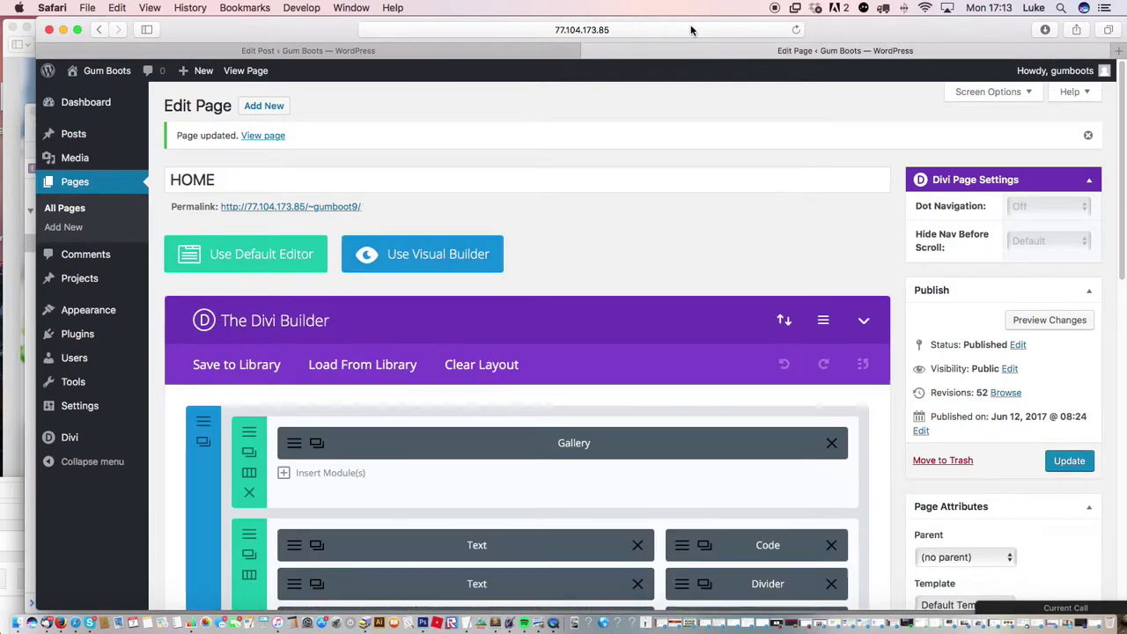
pyautogui.click(666, 30)
pyautogui.click(498, 29)
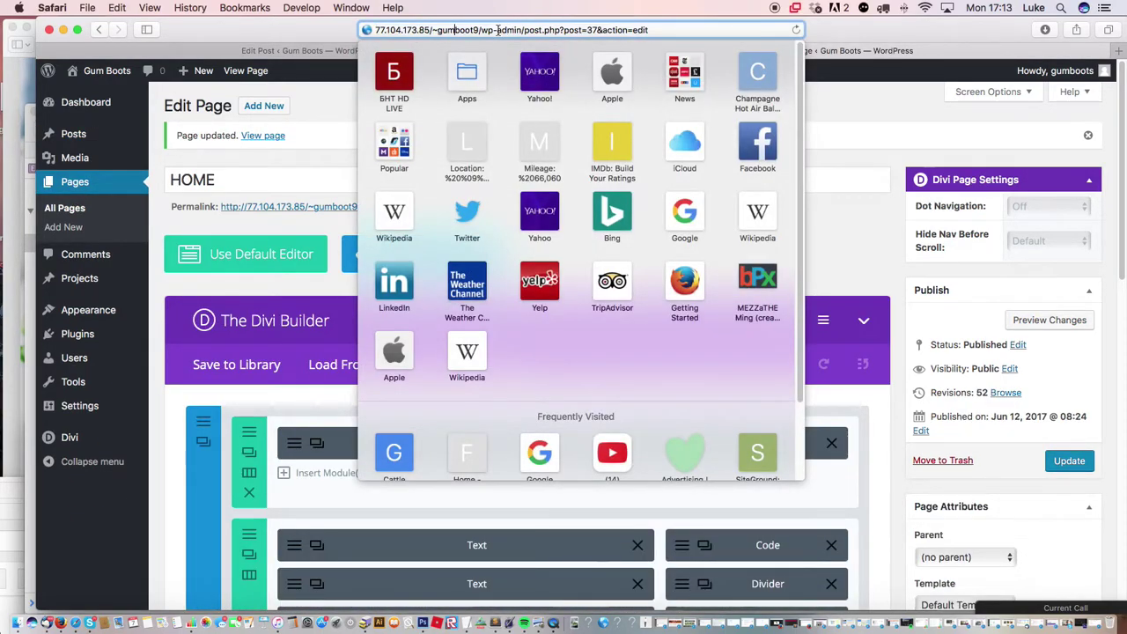
pyautogui.moveTo(481, 30); pyautogui.dragTo(740, 30)
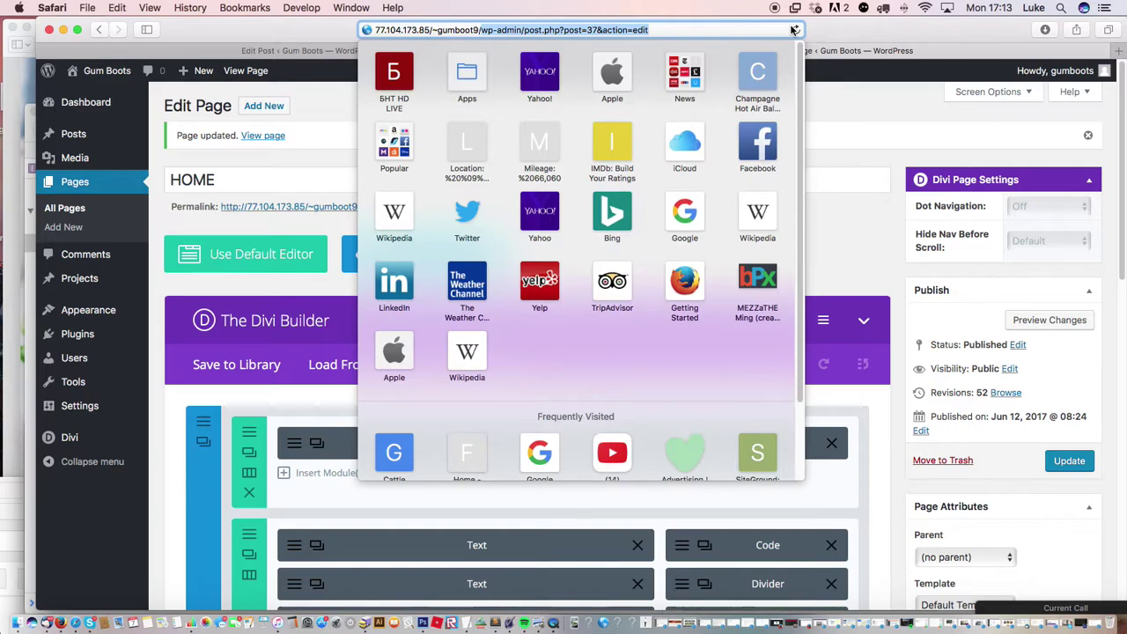
pyautogui.press('Return')
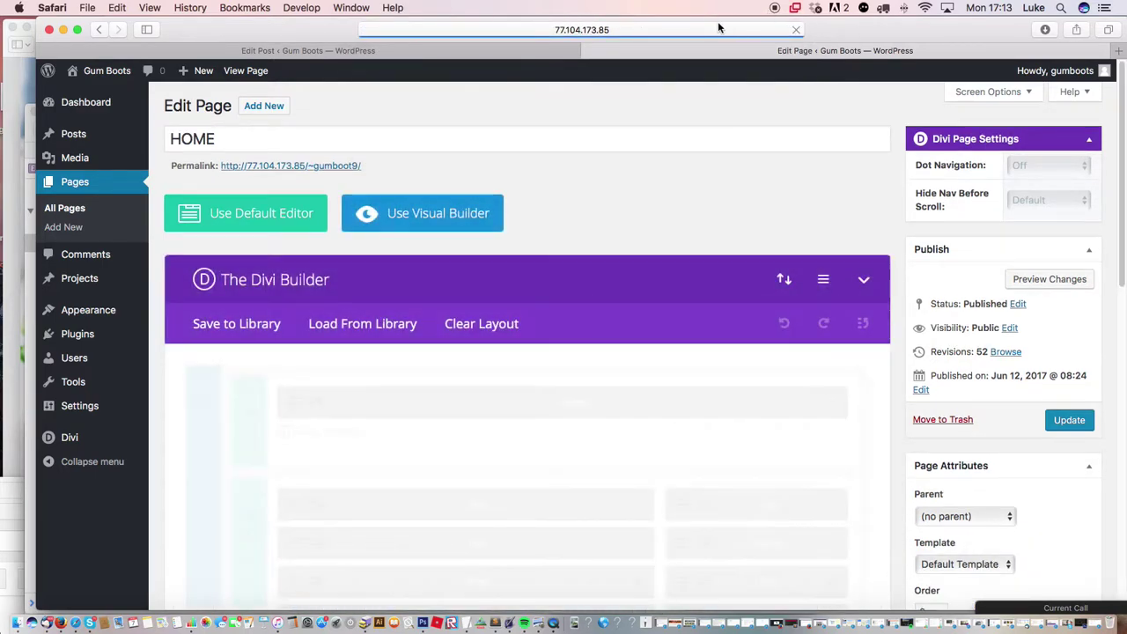
pyautogui.click(717, 29)
pyautogui.click(482, 29)
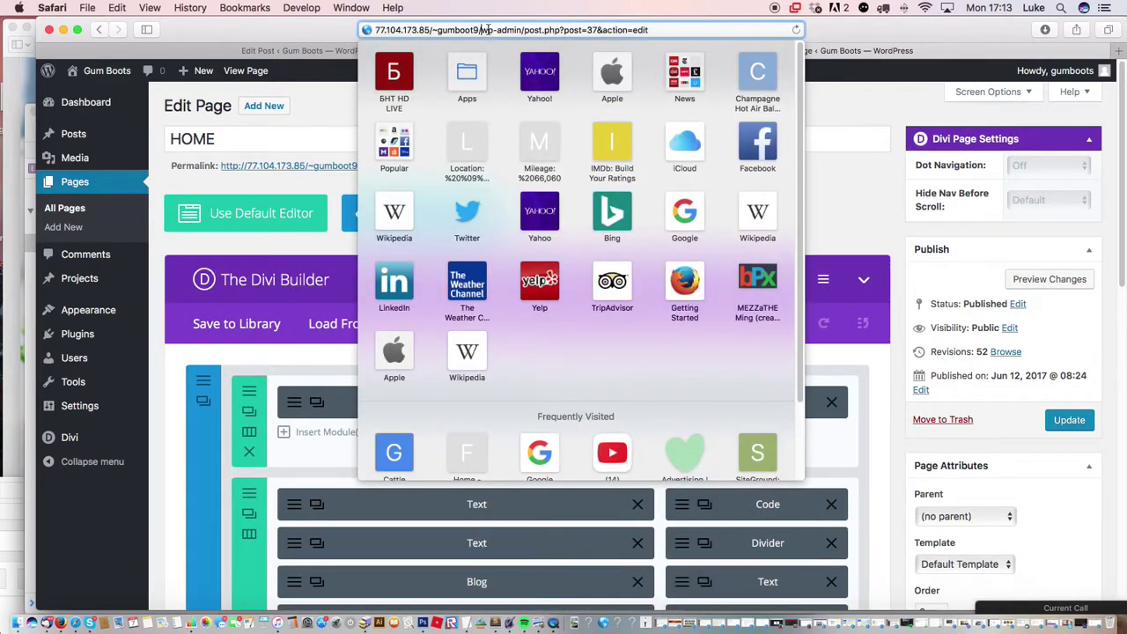
pyautogui.moveTo(509, 30); pyautogui.dragTo(669, 25)
pyautogui.press('Return')
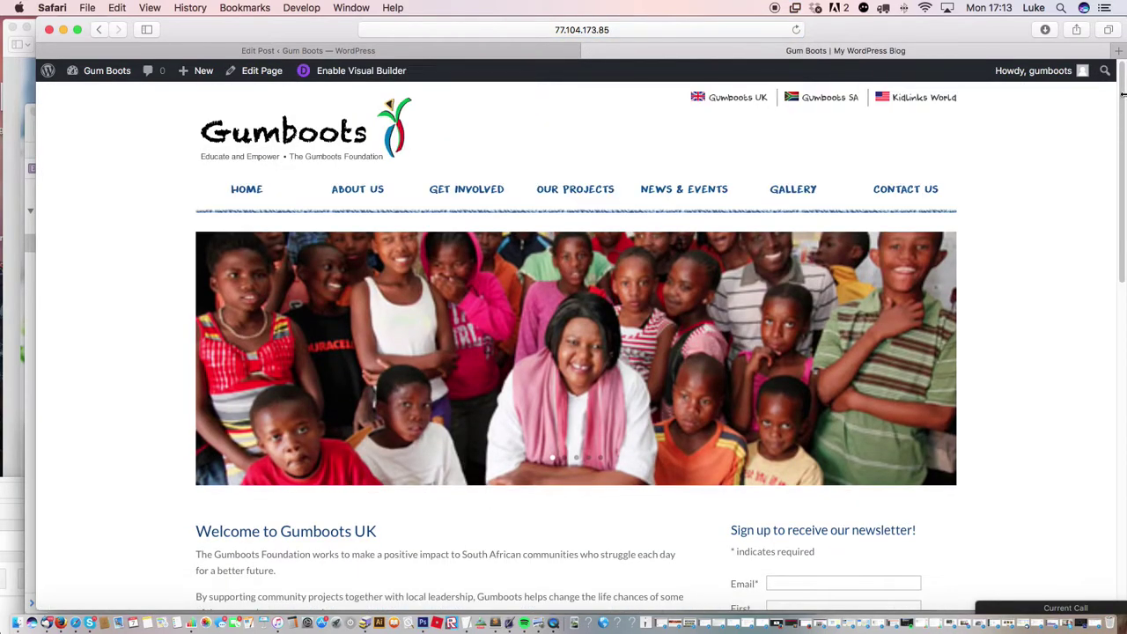
# - Open the full Test Video post from the homepage's Latest News & Events section
pyautogui.scroll(-2, 1111, 133)
pyautogui.scroll(-10, 1100, 220)
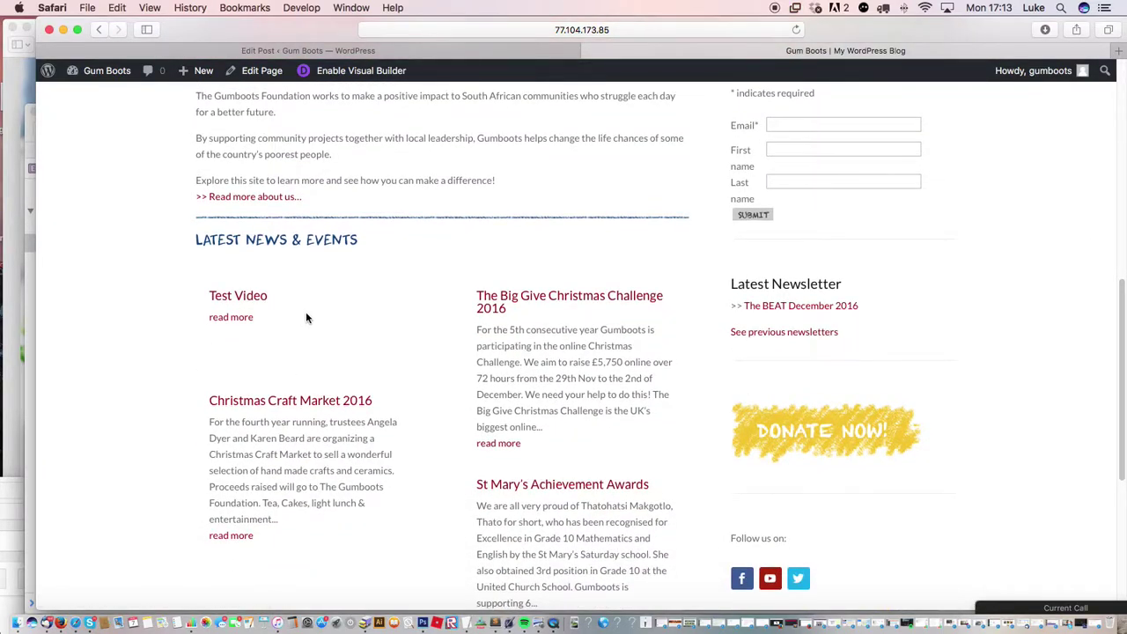
pyautogui.click(238, 318)
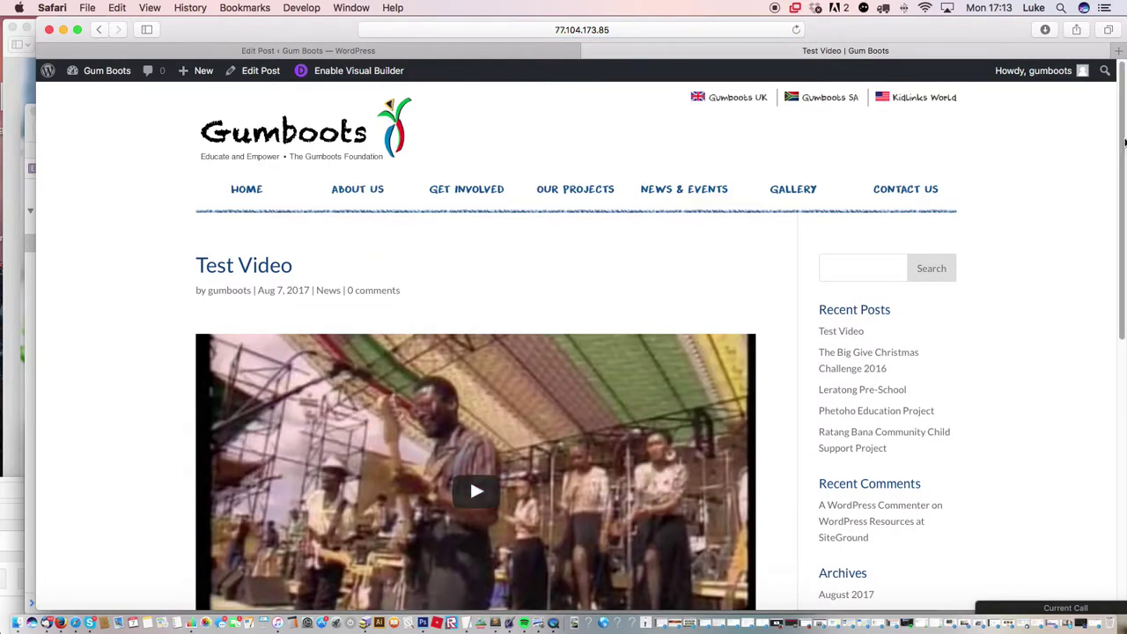
# - Look over the published Test Video post to check how the embedded YouTube video appears
pyautogui.scroll(-2, 593, 264)
pyautogui.scroll(3, 669, 352)
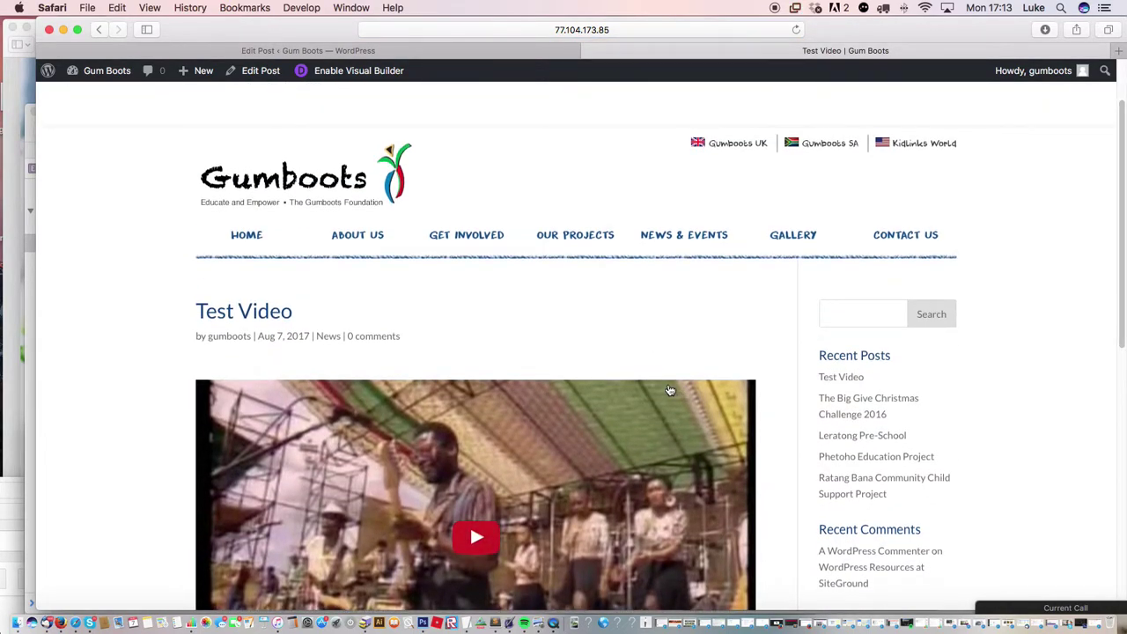
pyautogui.scroll(-4, 669, 390)
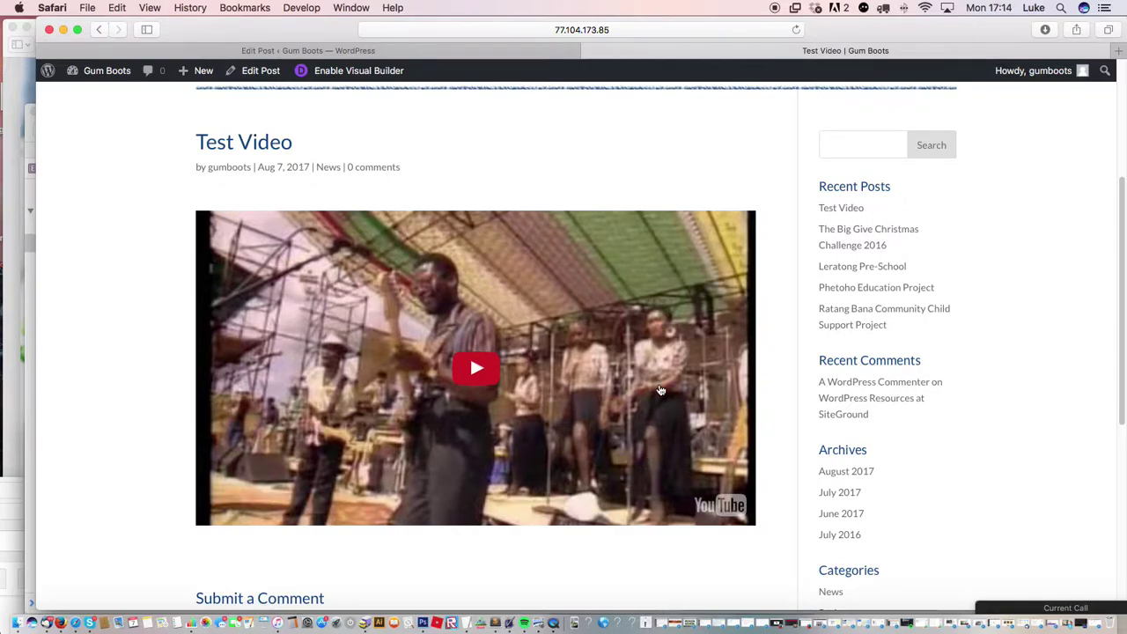
pyautogui.scroll(3, 662, 388)
# - Return to the WordPress admin's list of posts and move the Test Video post to the Trash
pyautogui.click(471, 47)
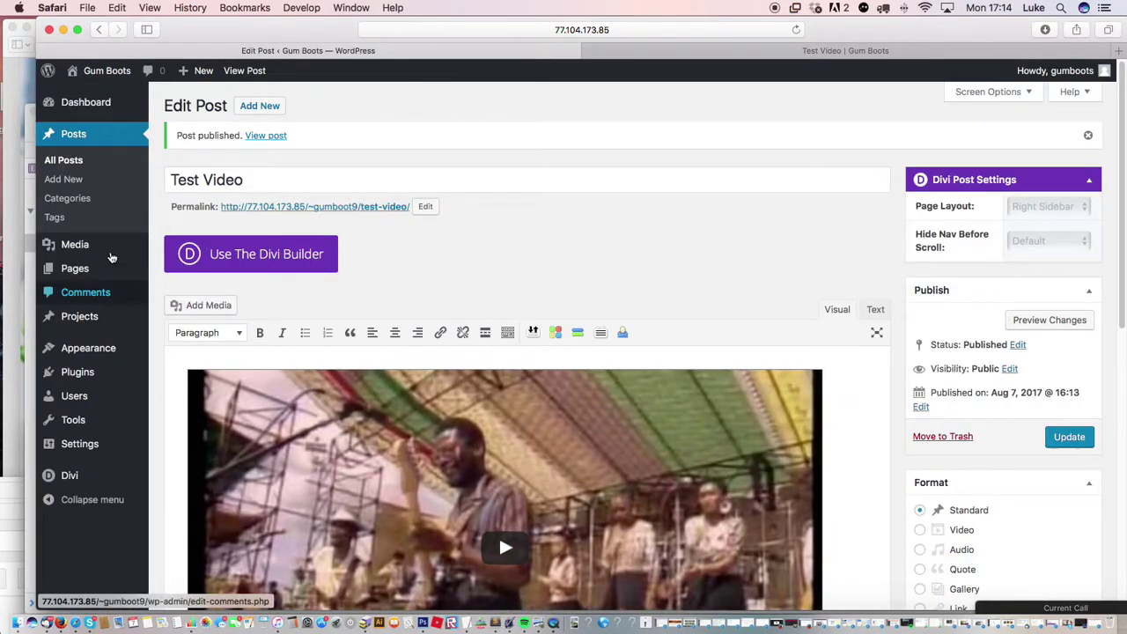
pyautogui.click(84, 135)
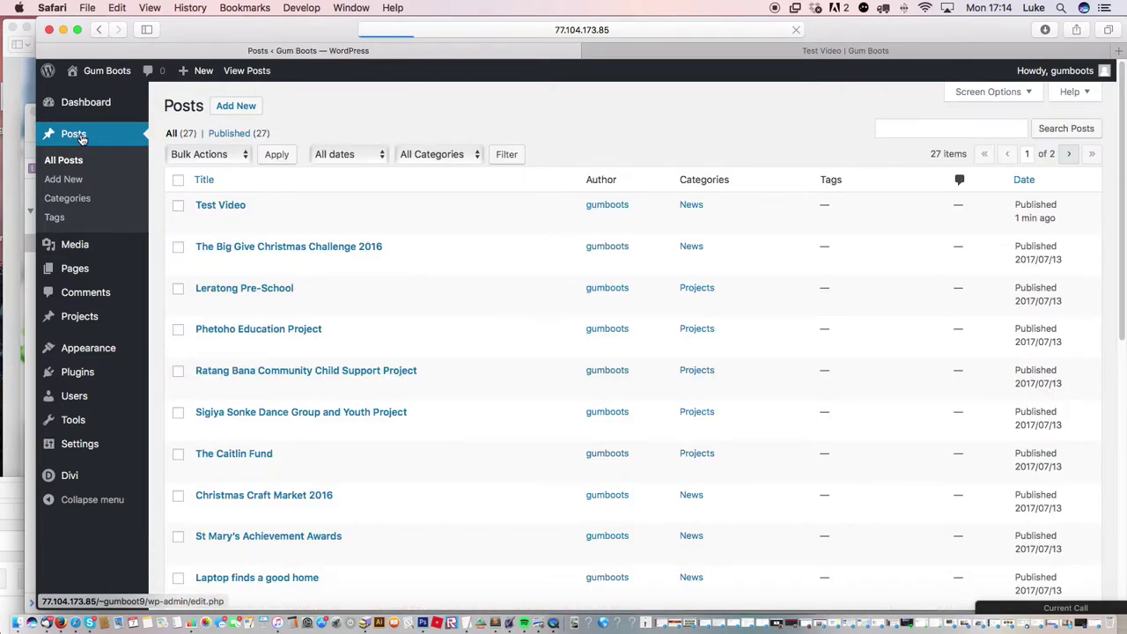
pyautogui.moveTo(243, 216)
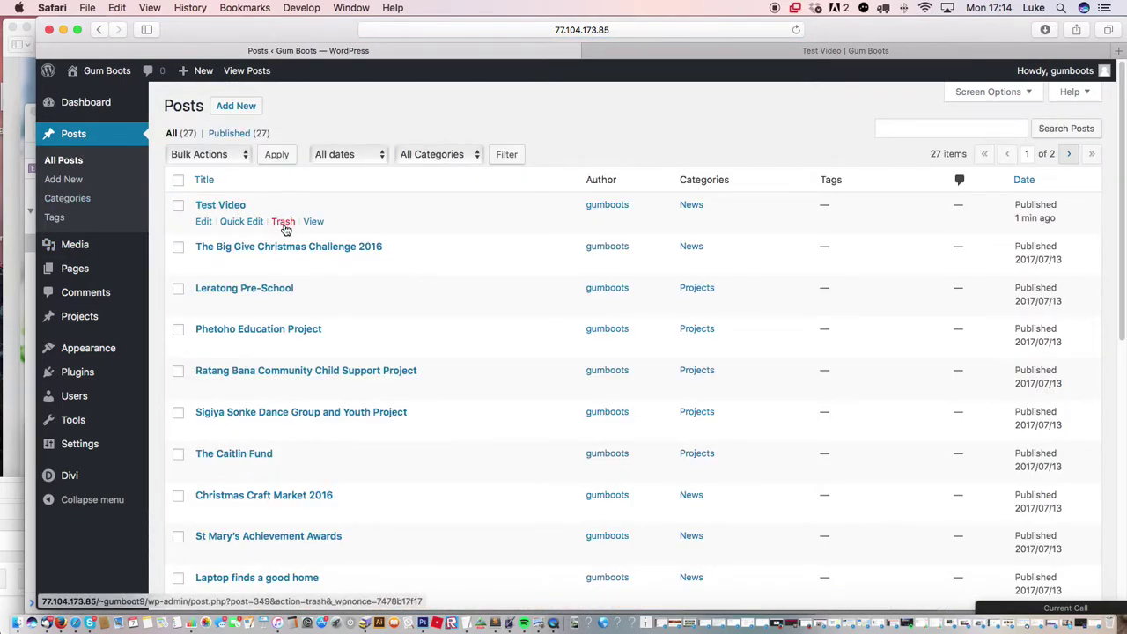
pyautogui.click(284, 224)
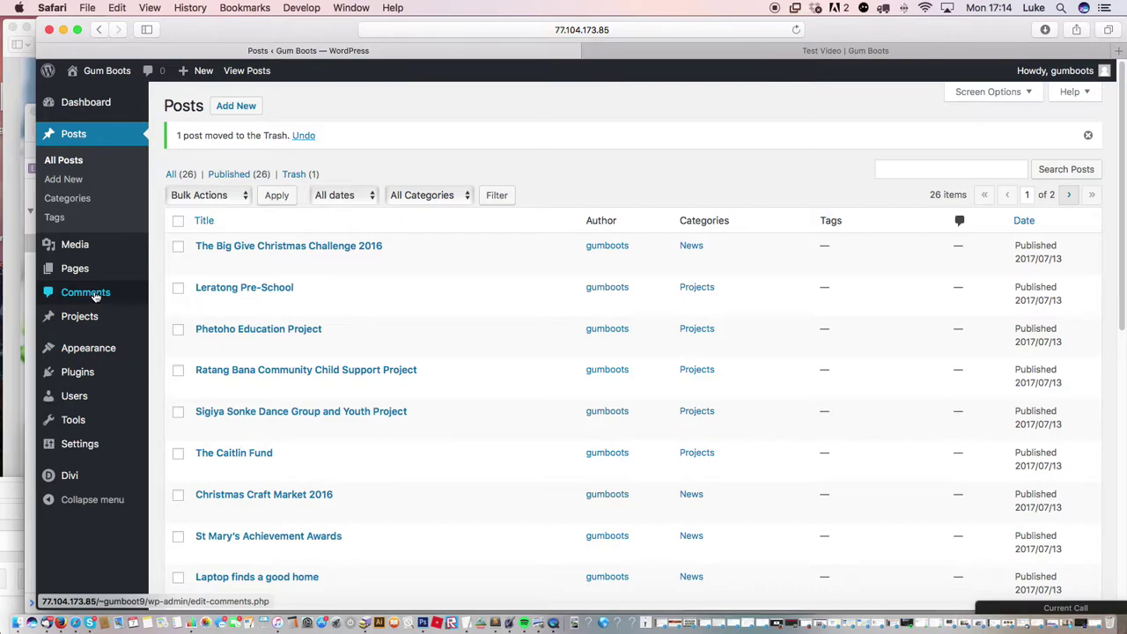
# - Open the Themes page and look over the installed themes, including the active Gumboots Child Theme and its parent Divi
pyautogui.moveTo(83, 319)
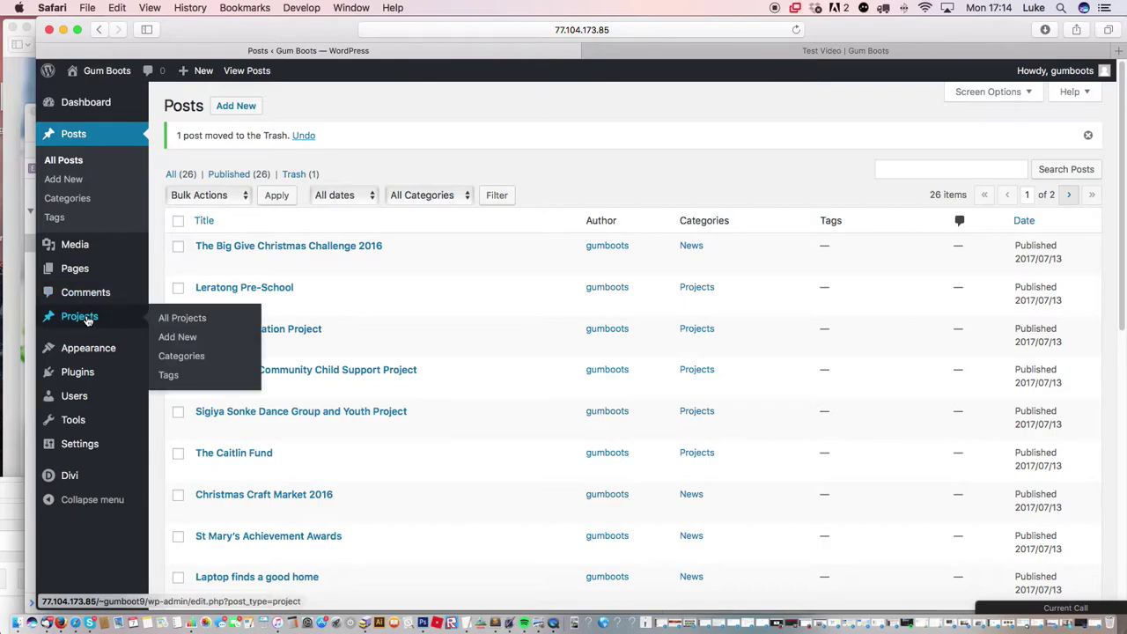
pyautogui.moveTo(96, 351)
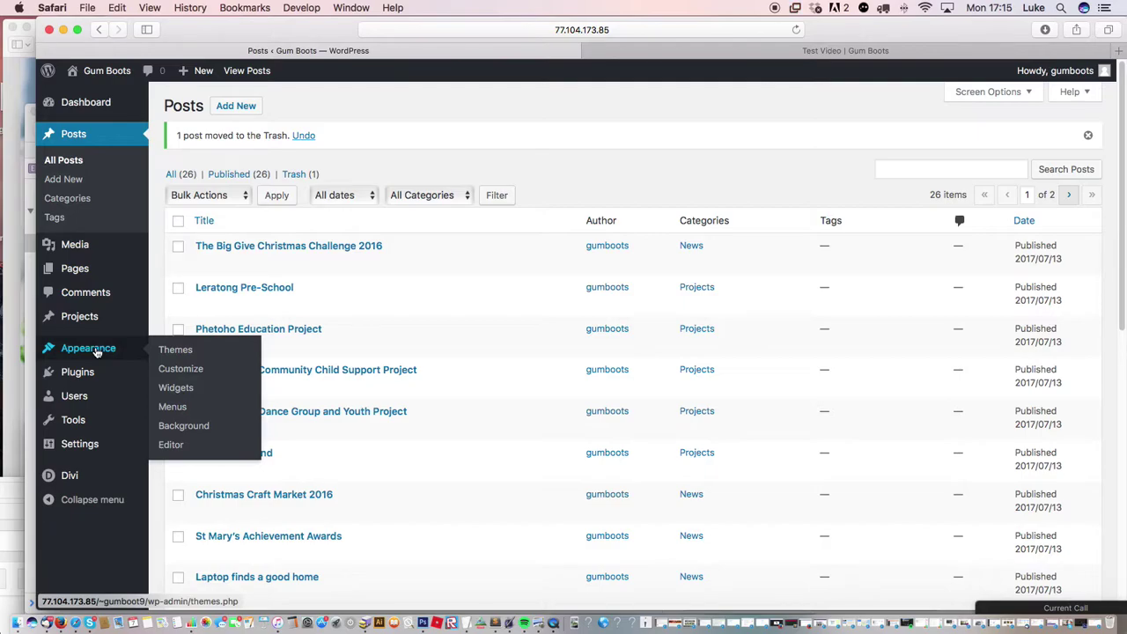
pyautogui.click(186, 356)
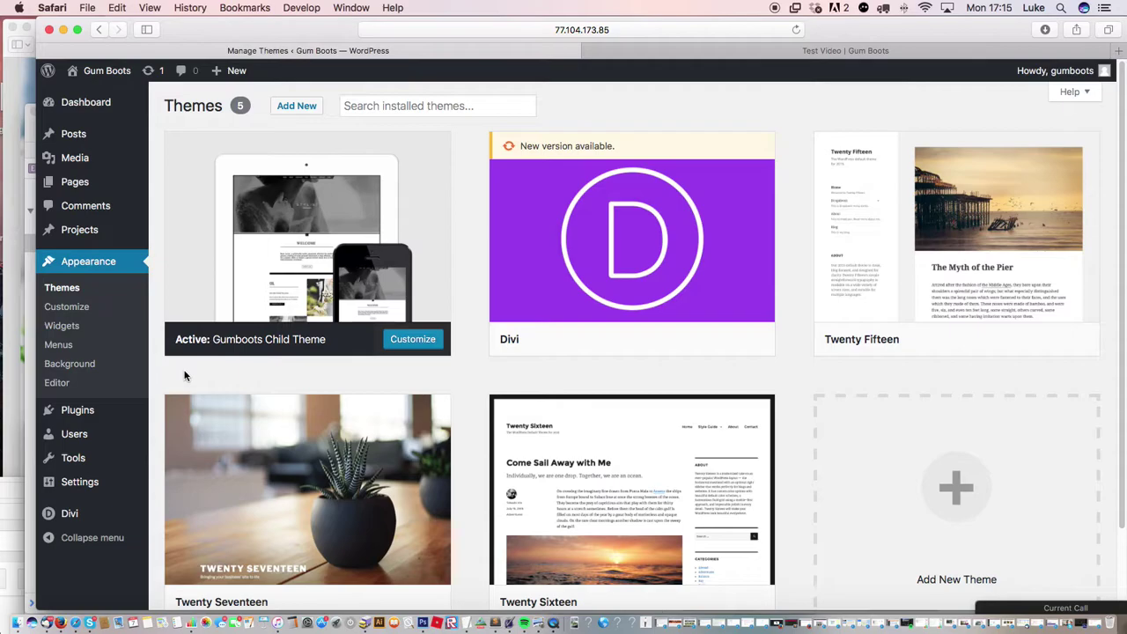
pyautogui.moveTo(566, 238)
pyautogui.moveTo(272, 287)
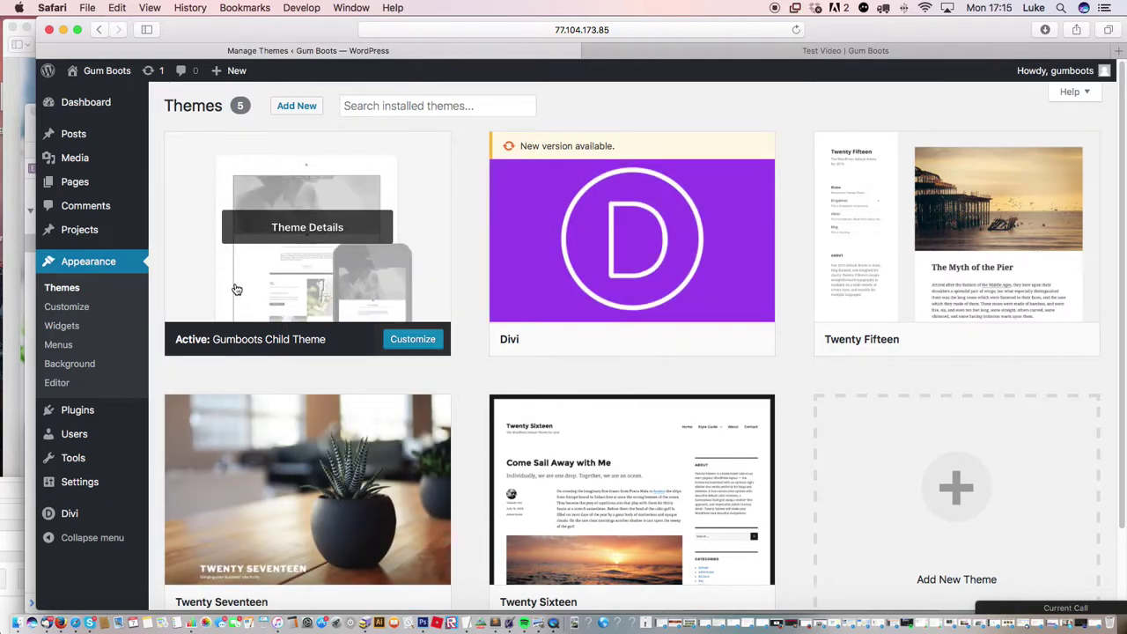
pyautogui.scroll(-1, 616, 440)
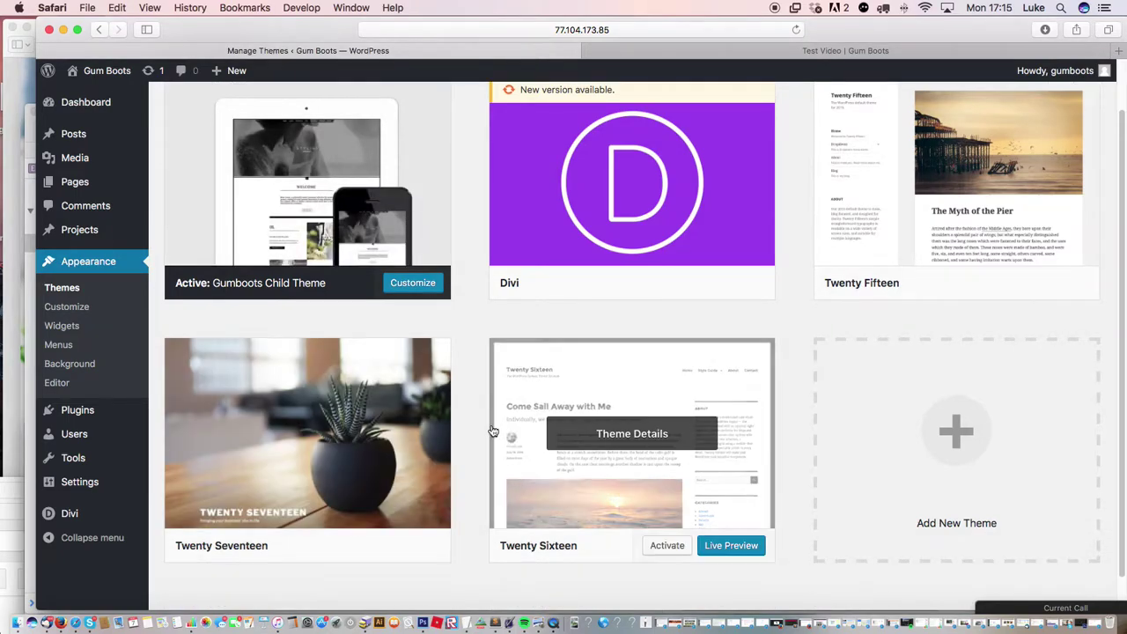
pyautogui.moveTo(723, 421)
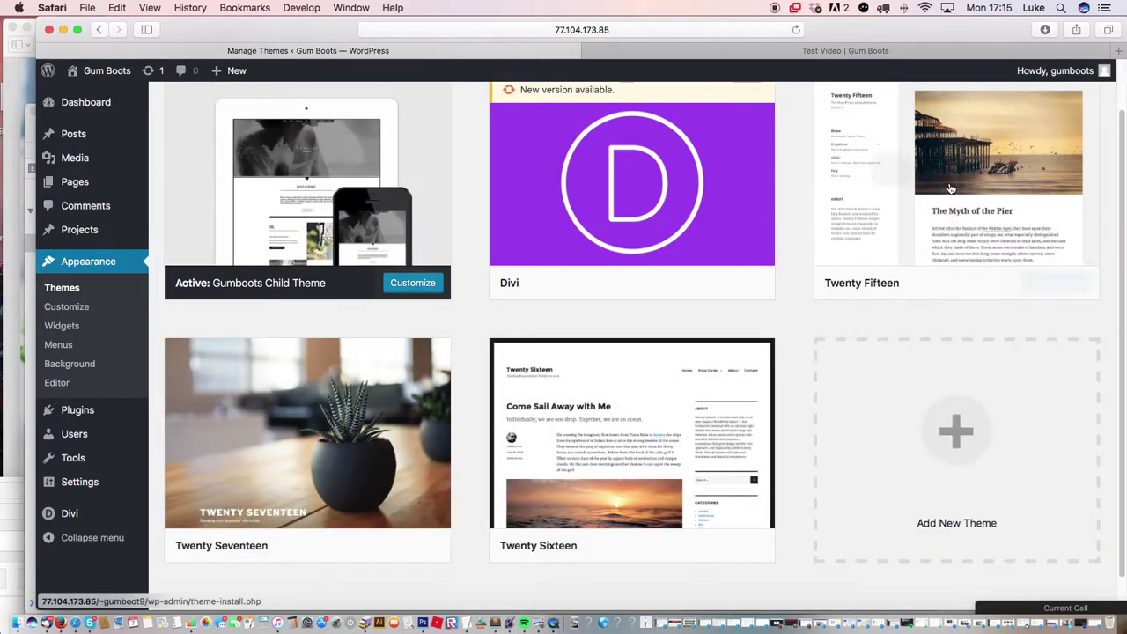
pyautogui.scroll(1, 528, 440)
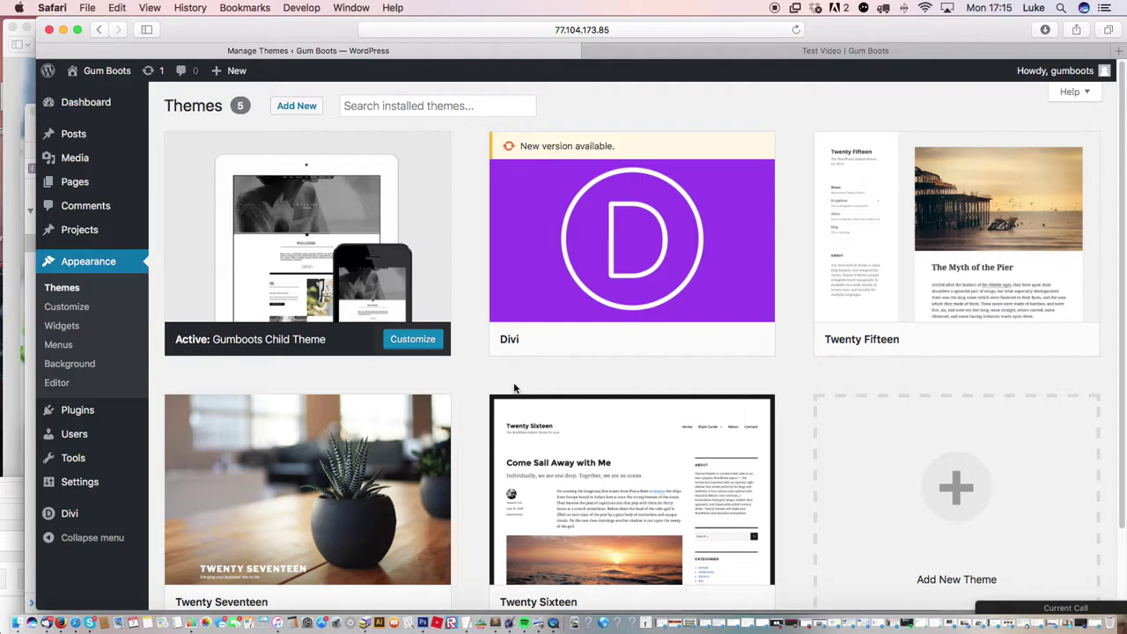
pyautogui.moveTo(314, 352)
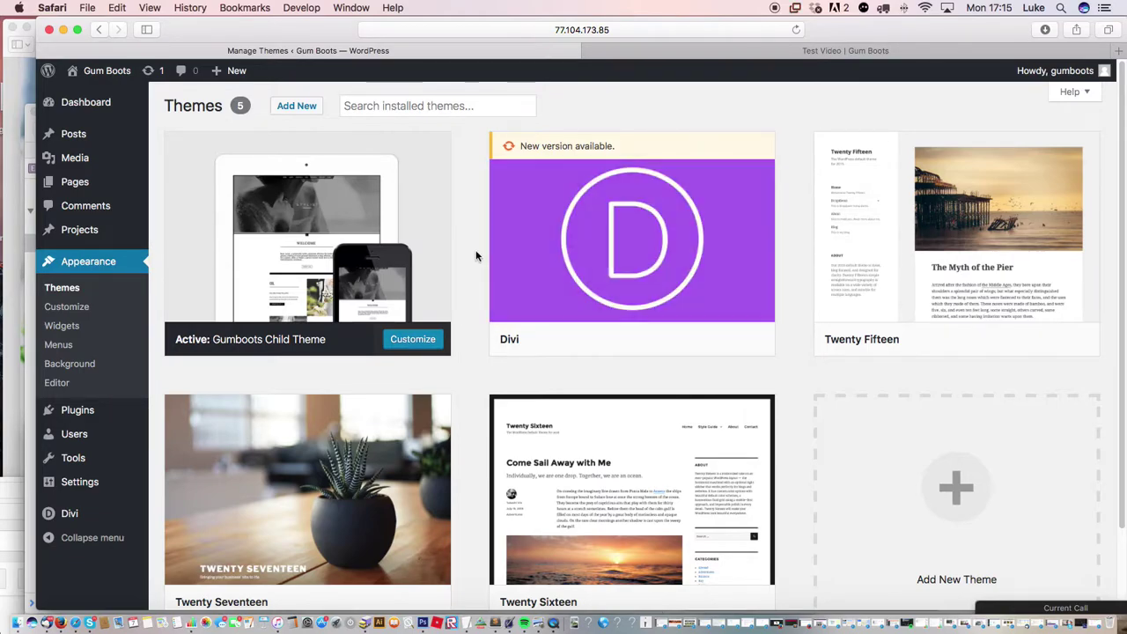
pyautogui.moveTo(491, 257)
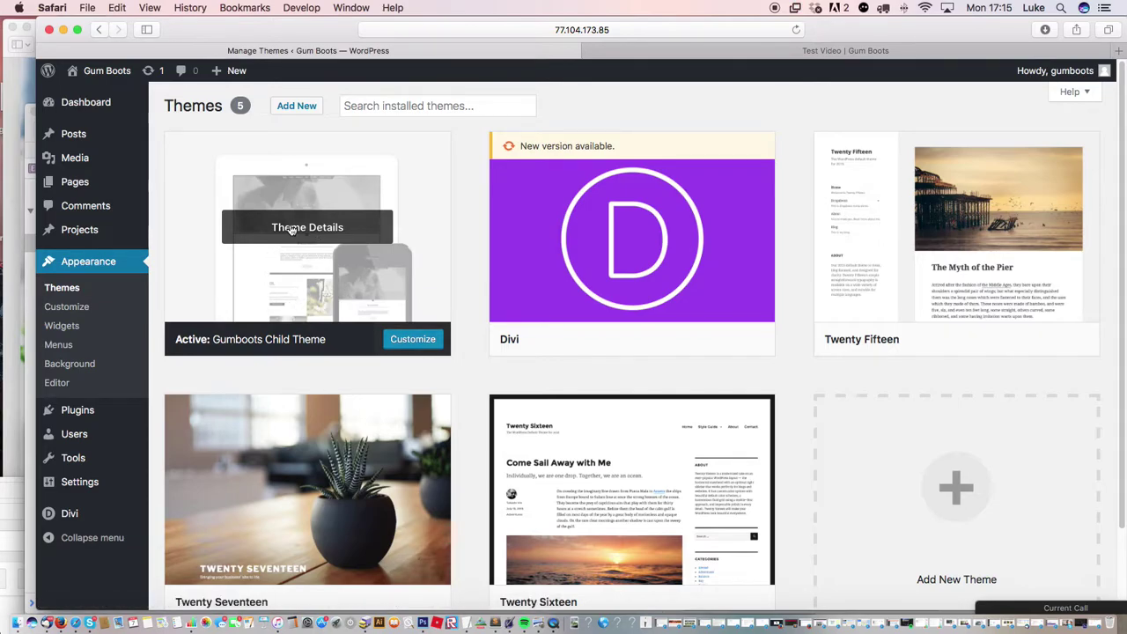
# - Customize the Gumboots Child Theme, open its general Typography settings, and highlight the welcome heading and body text in the preview
pyautogui.click(412, 342)
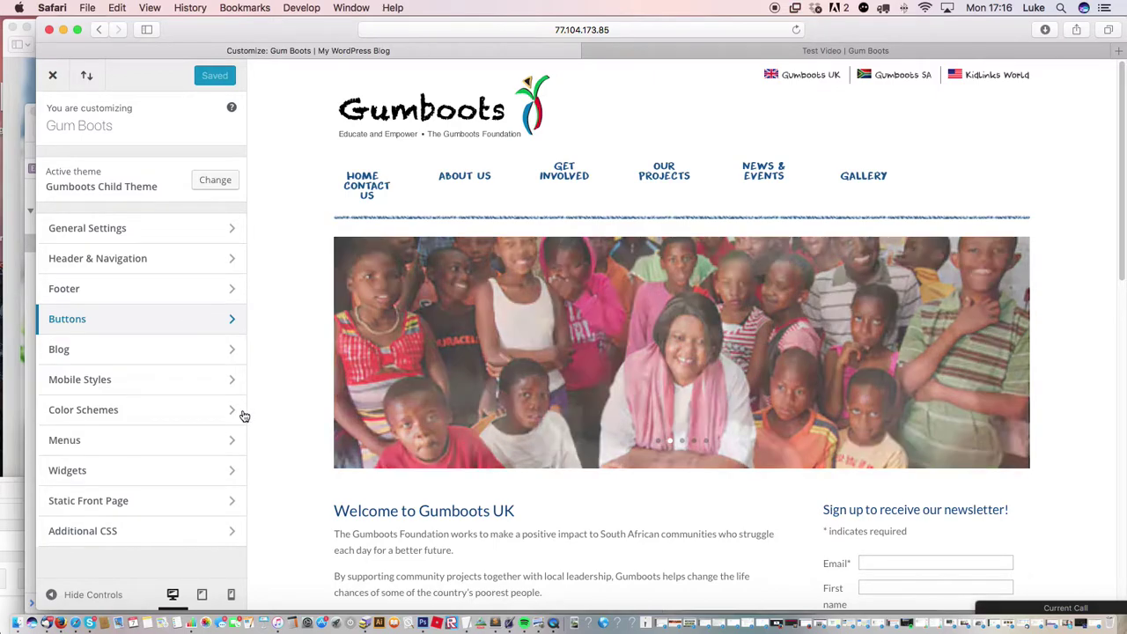
pyautogui.click(206, 230)
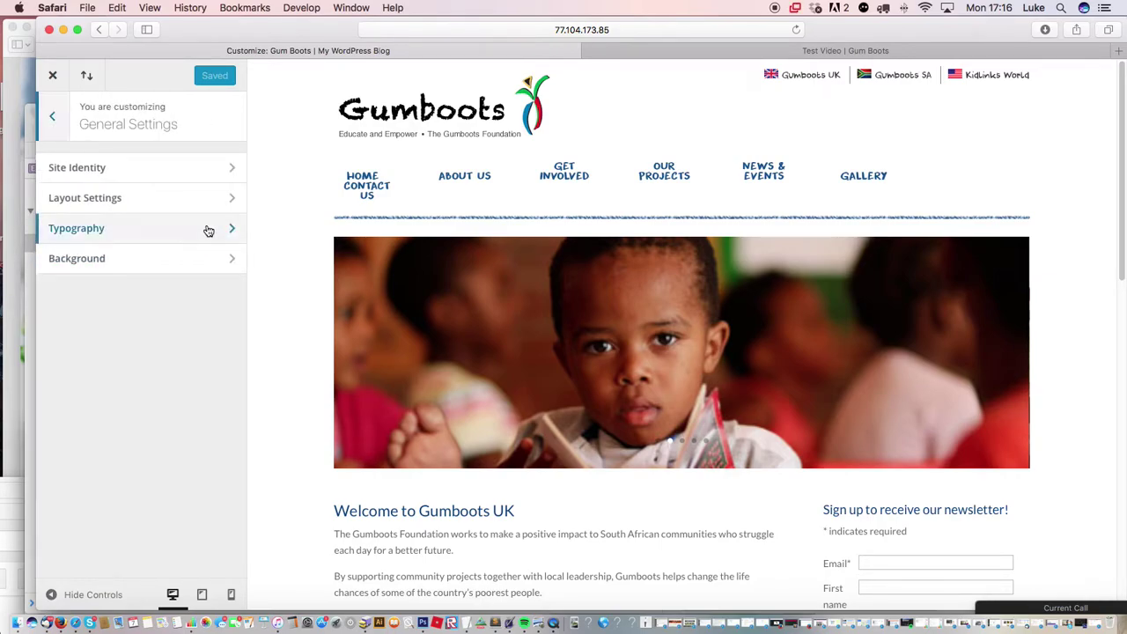
pyautogui.click(194, 231)
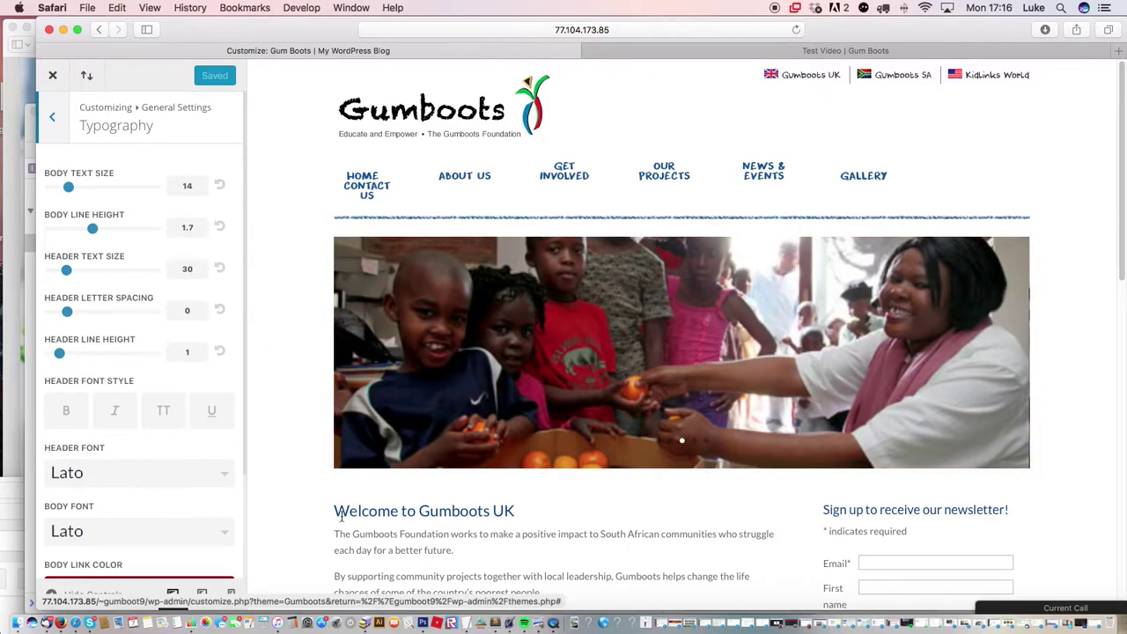
pyautogui.moveTo(335, 511); pyautogui.dragTo(423, 511)
pyautogui.moveTo(352, 533); pyautogui.dragTo(407, 549)
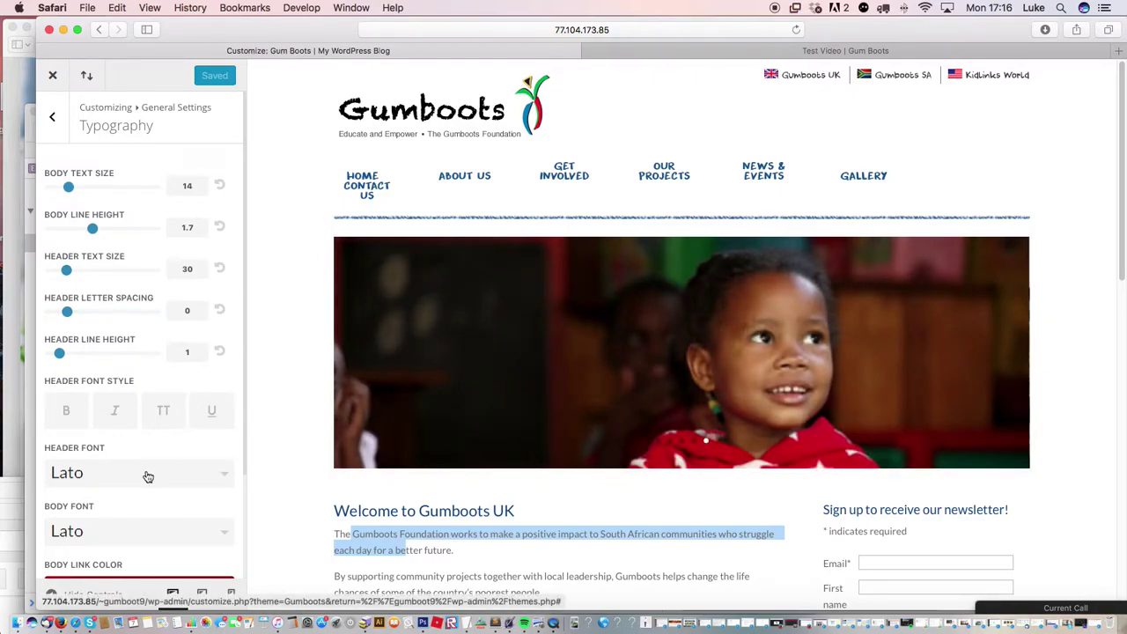
# - Try Amatic SC and Chewy as the site's header font
pyautogui.click(148, 476)
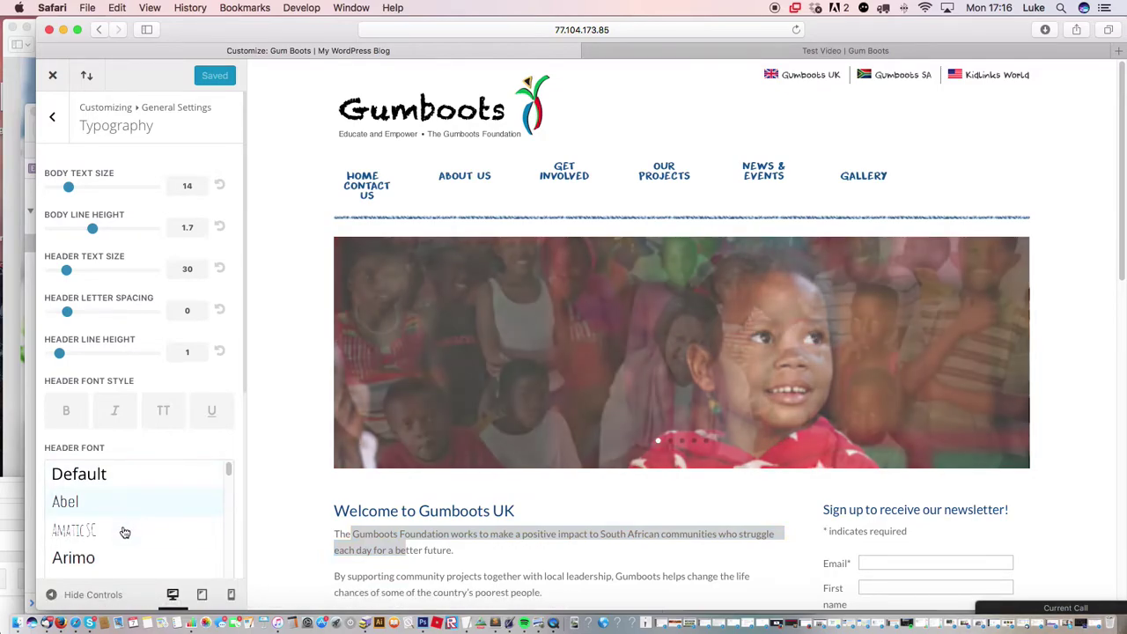
pyautogui.click(104, 531)
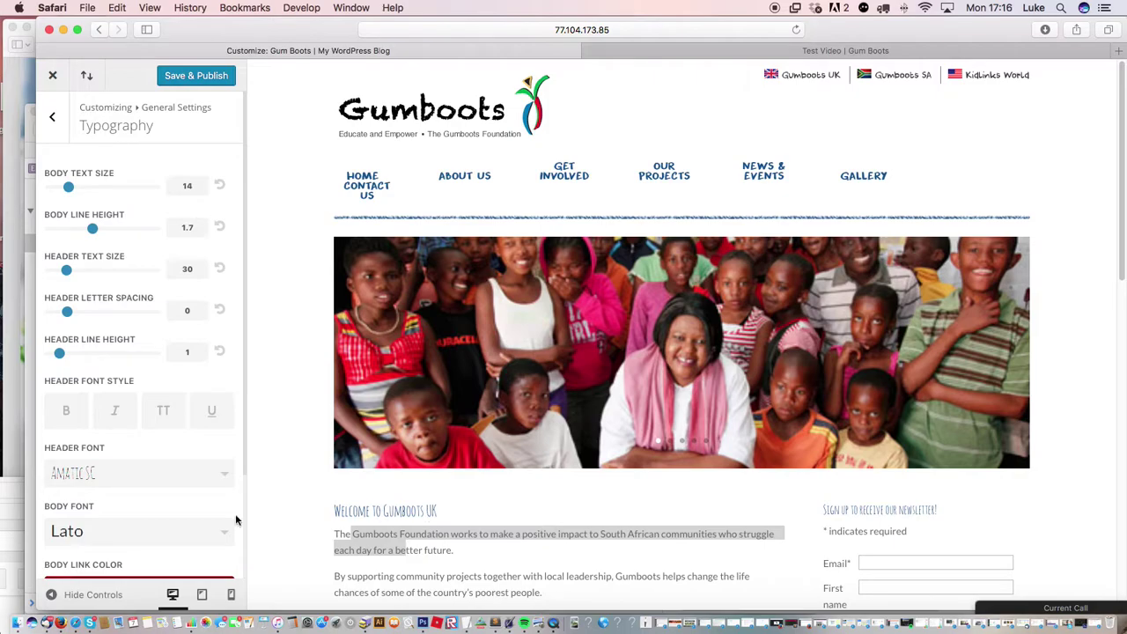
pyautogui.click(143, 476)
pyautogui.moveTo(229, 474); pyautogui.dragTo(229, 495)
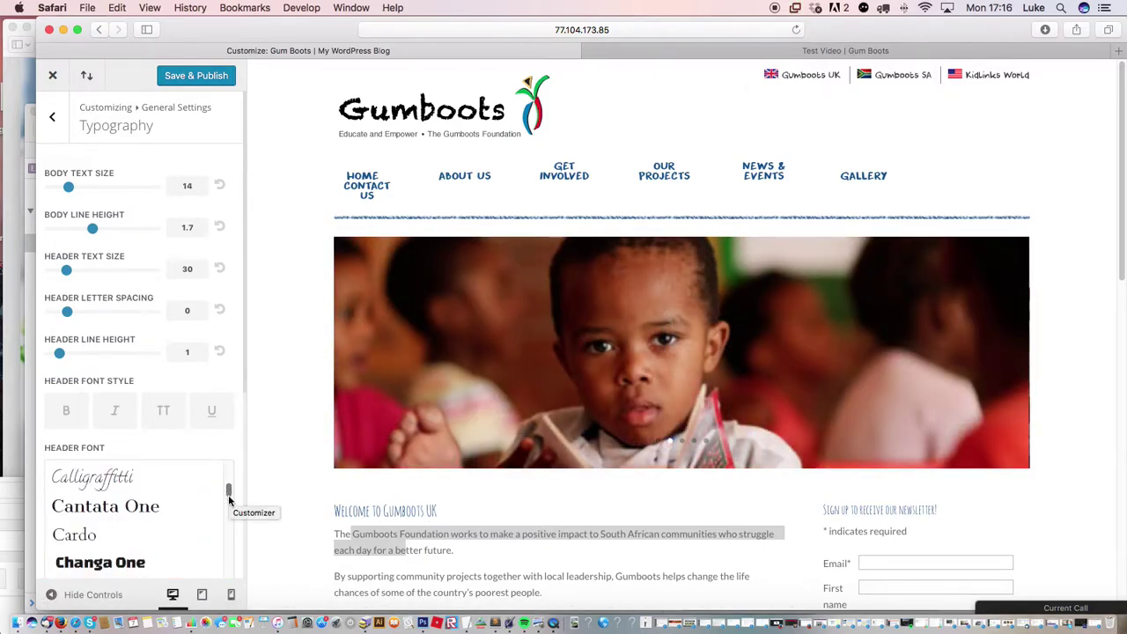
pyautogui.scroll(-1, 229, 493)
pyautogui.click(109, 545)
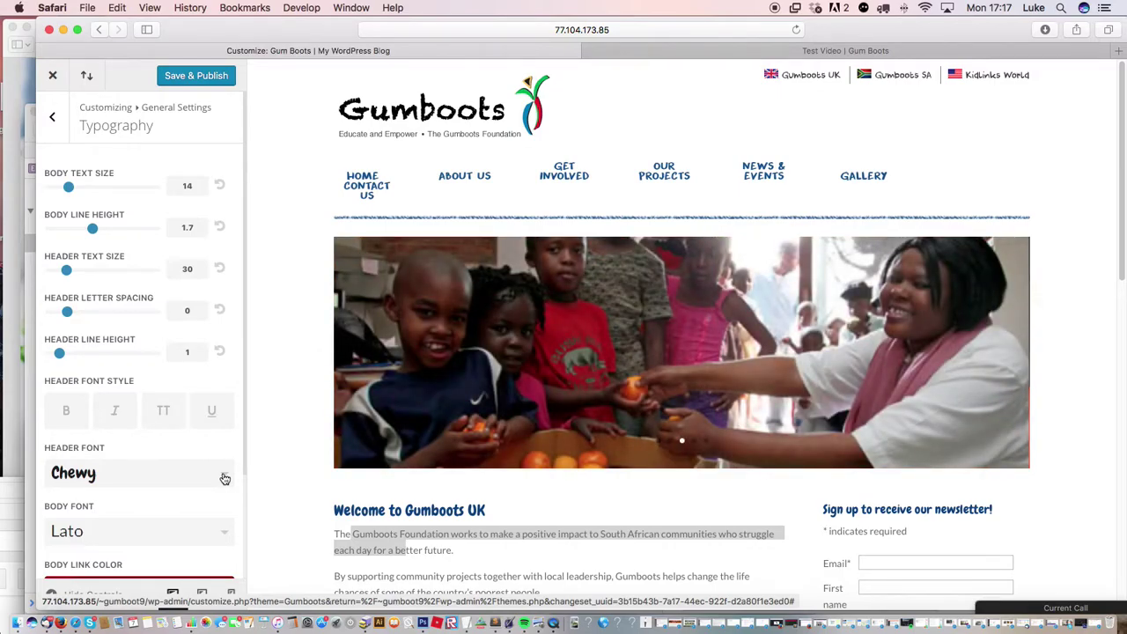
# - Try Pacifico as the site's header font
pyautogui.click(225, 478)
pyautogui.scroll(-1, 231, 499)
pyautogui.moveTo(228, 499); pyautogui.dragTo(233, 573)
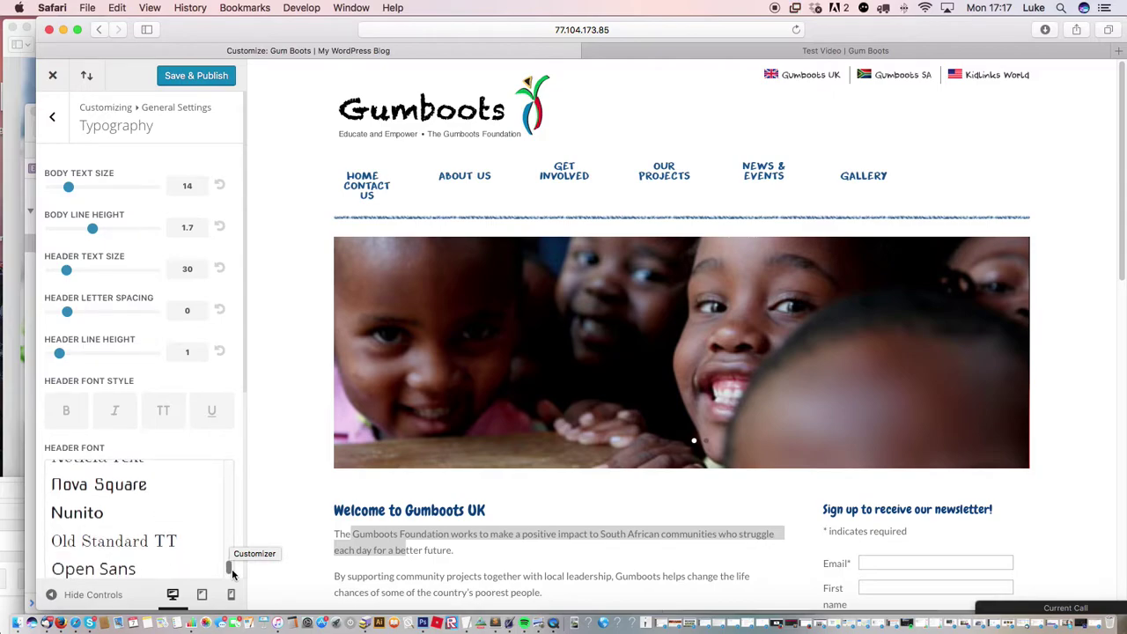
pyautogui.moveTo(231, 572); pyautogui.dragTo(232, 579)
pyautogui.click(123, 525)
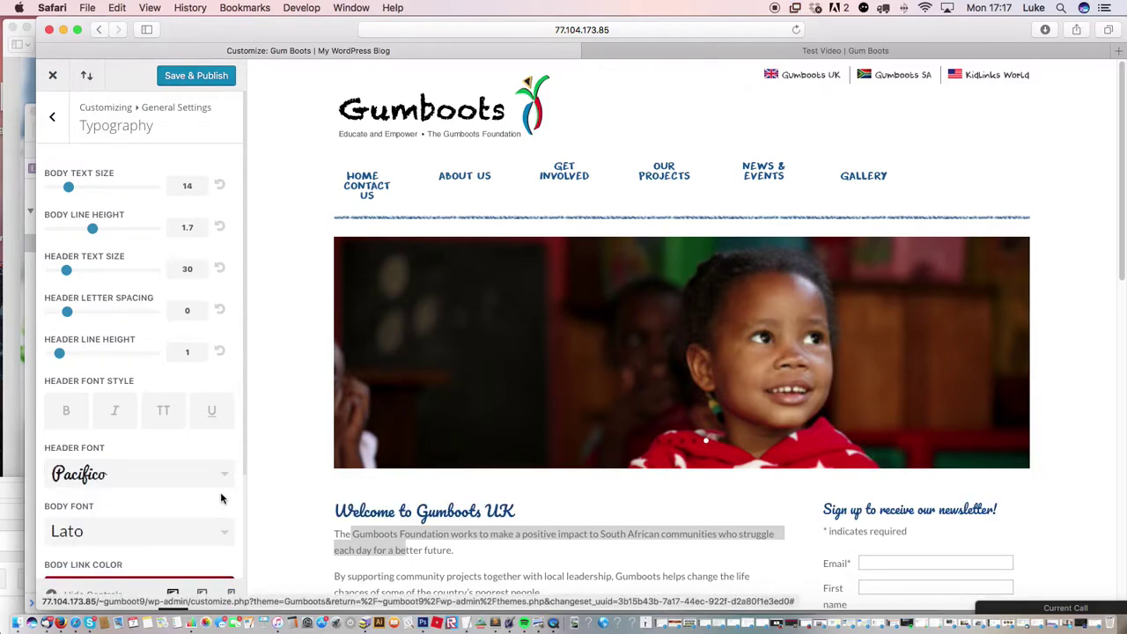
# - Examine the homepage preview to see how the Pacifico header font affects headings, news titles and the newsletter area
pyautogui.moveTo(244, 461); pyautogui.dragTo(241, 504)
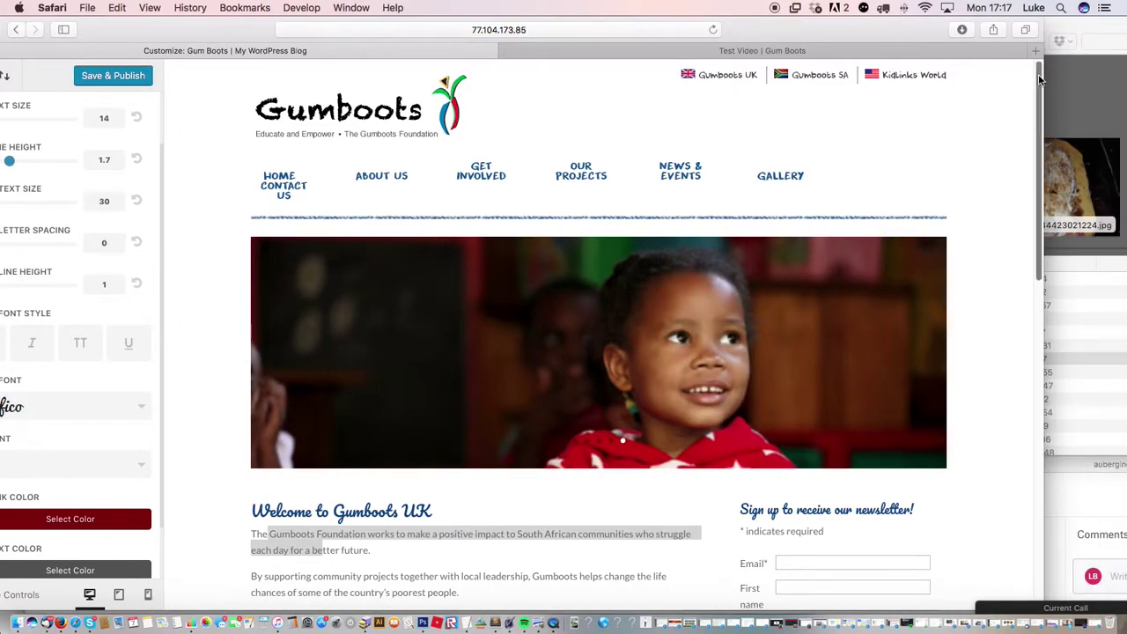
pyautogui.scroll(-2, 1040, 130)
pyautogui.scroll(-2, 1034, 158)
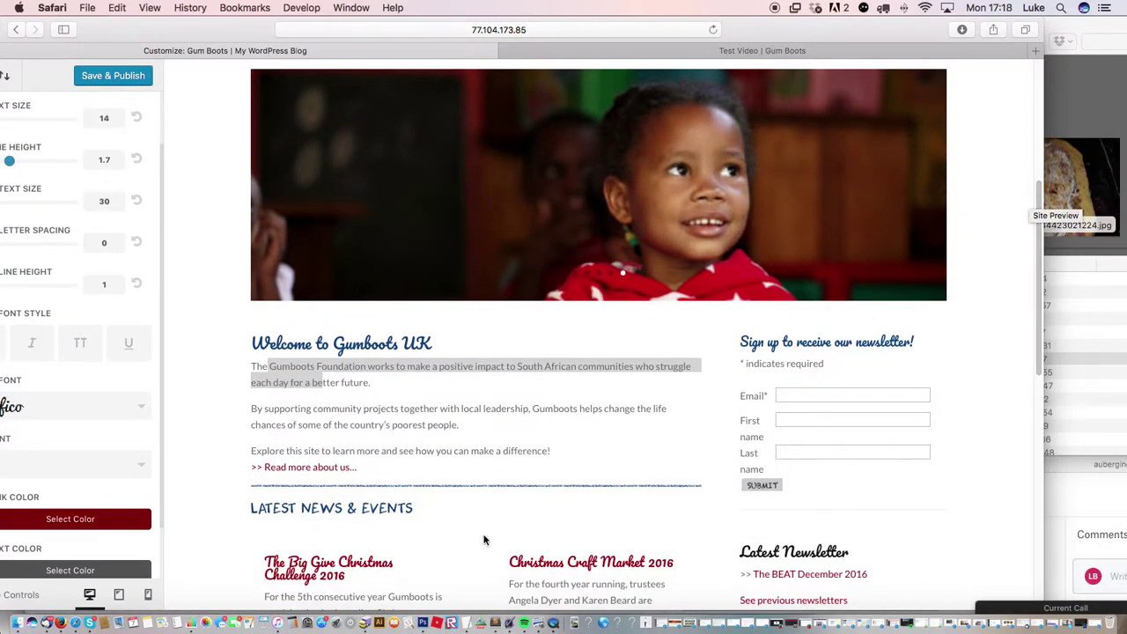
pyautogui.moveTo(860, 50); pyautogui.dragTo(946, 29)
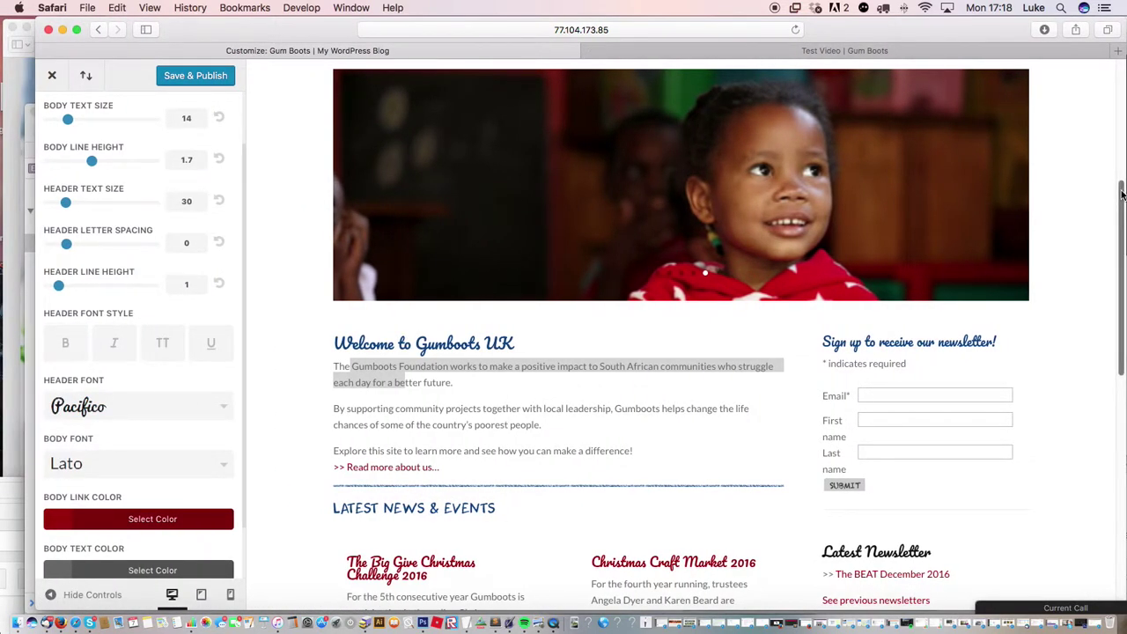
pyautogui.scroll(1, 1122, 188)
pyautogui.moveTo(1122, 188); pyautogui.dragTo(1107, 120)
pyautogui.scroll(3, 1108, 120)
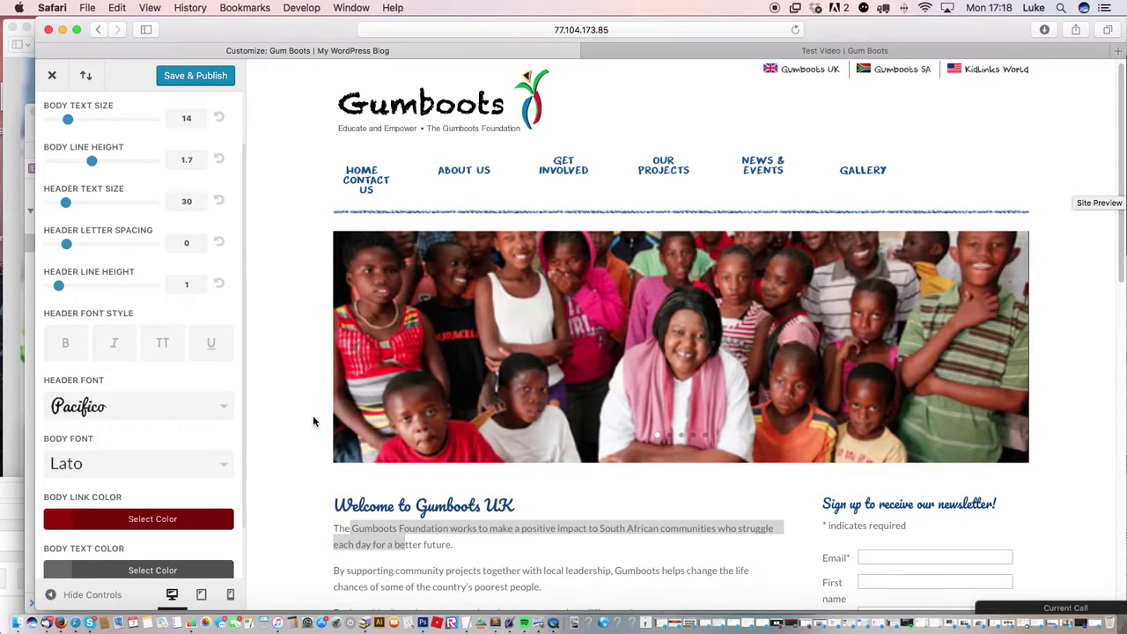
# - Set the header font back to Lato
pyautogui.click(211, 412)
pyautogui.moveTo(230, 496)
pyautogui.mouseDown()
pyautogui.moveTo(221, 398)
pyautogui.moveTo(227, 489)
pyautogui.moveTo(226, 476)
pyautogui.mouseUp()
pyautogui.click(124, 437)
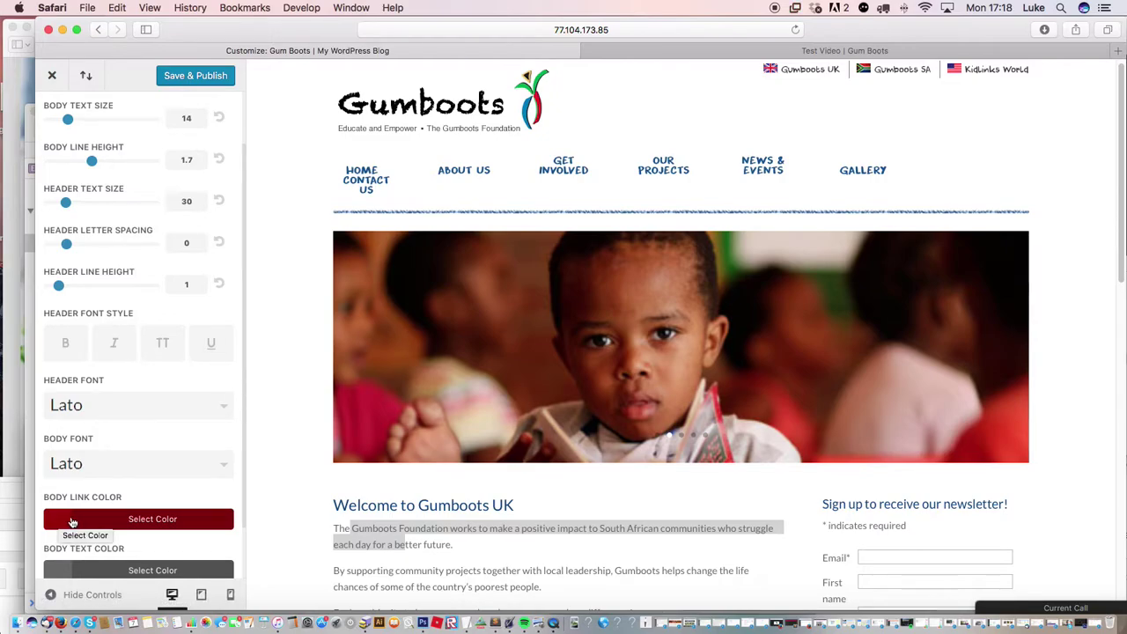
# - Review the link, body and header text color settings under Typography, and open the Background settings under General Settings
pyautogui.scroll(-3, 176, 475)
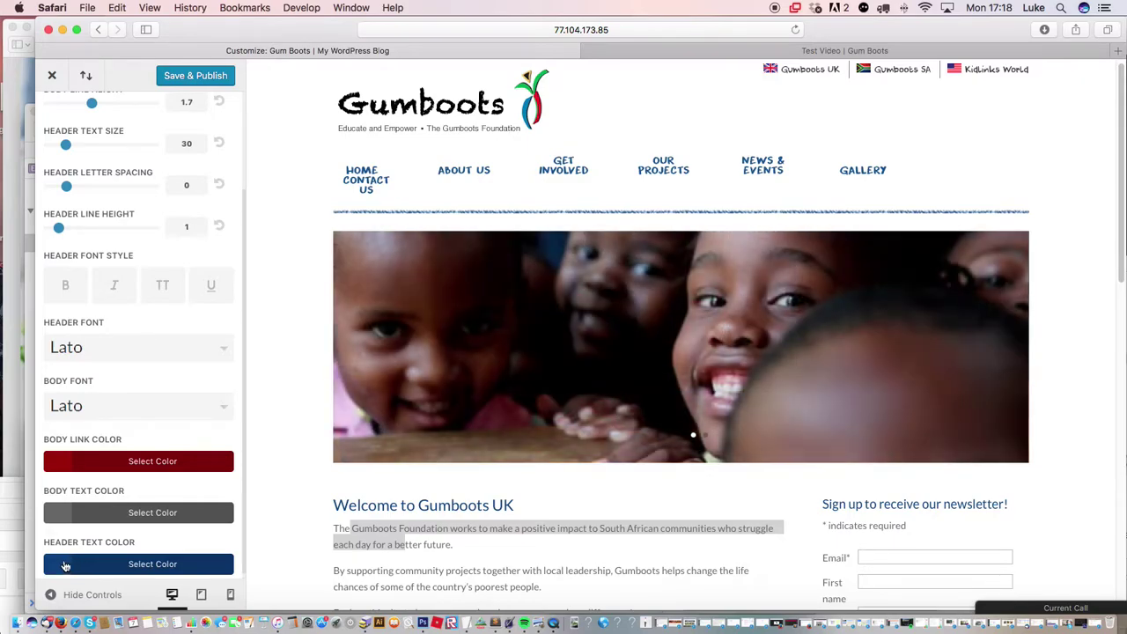
pyautogui.scroll(-1, 239, 501)
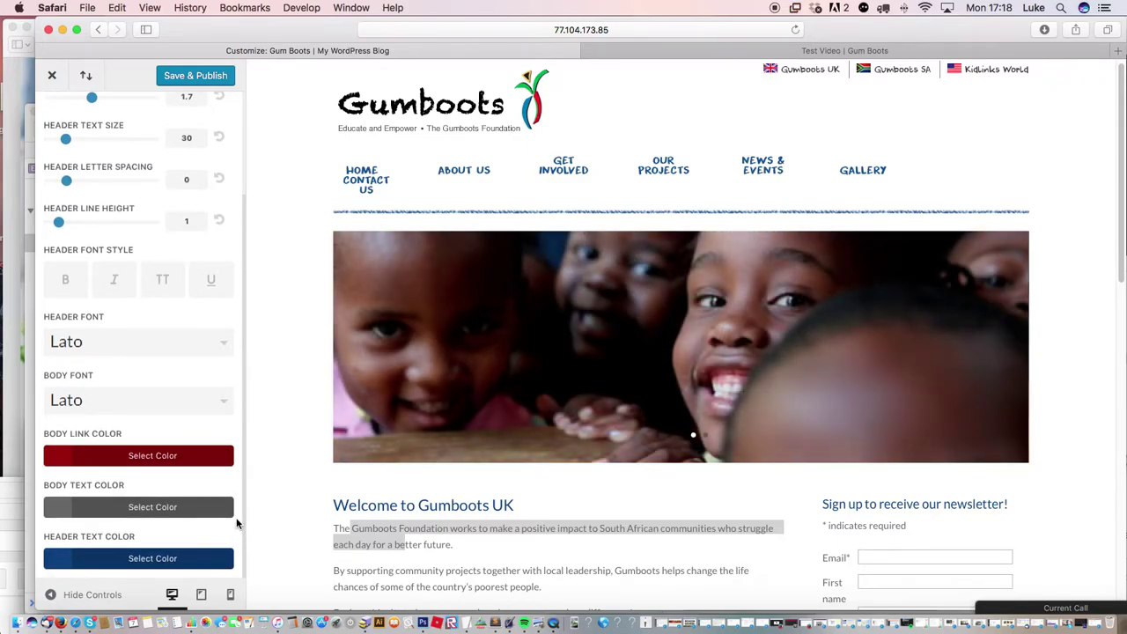
pyautogui.scroll(2, 232, 449)
pyautogui.scroll(3, 230, 428)
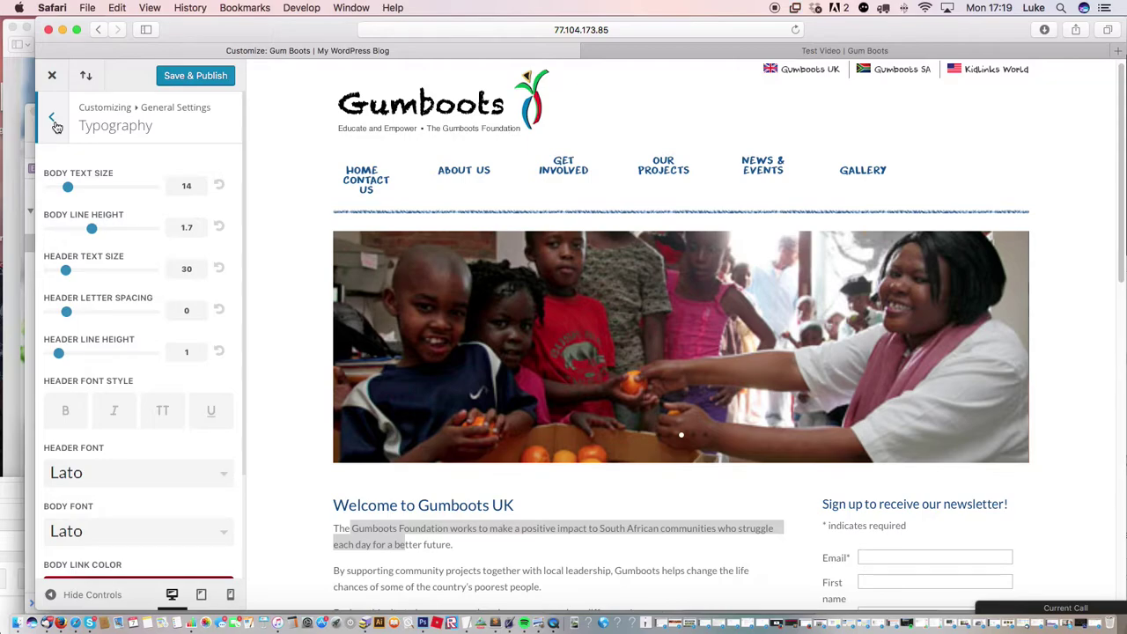
pyautogui.click(53, 122)
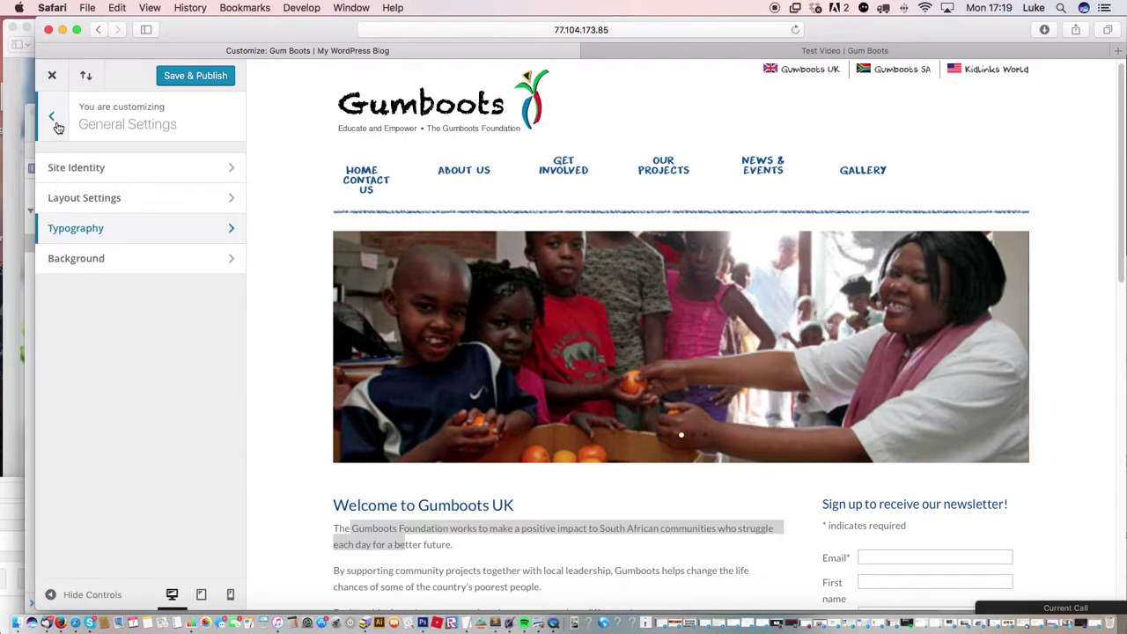
pyautogui.click(206, 264)
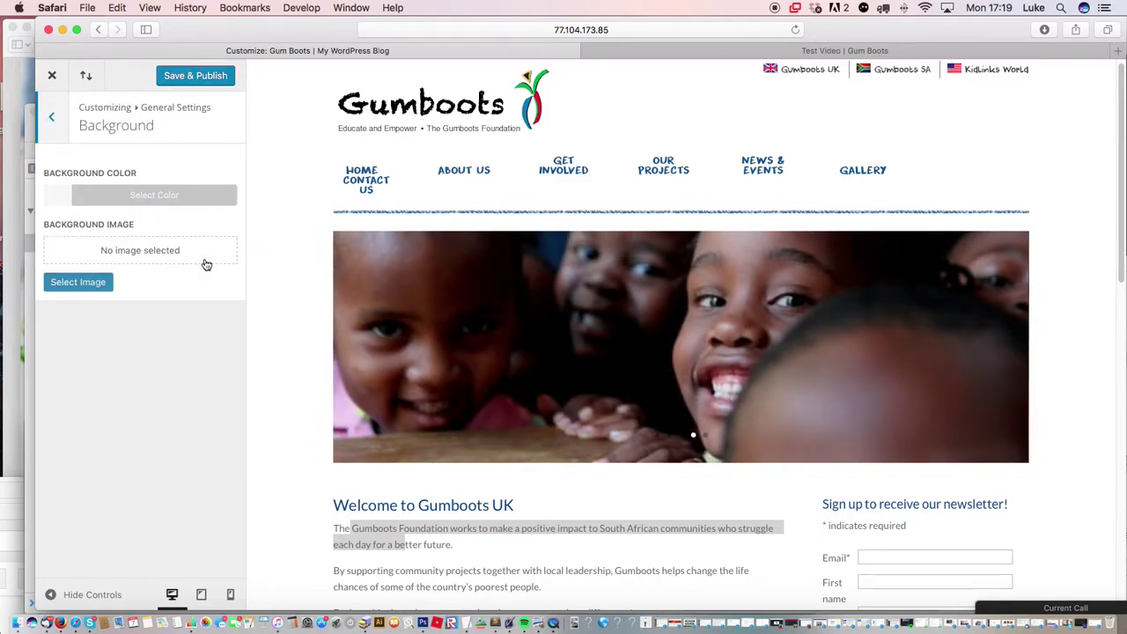
# - Open the Header Format settings under Header & Navigation and try the Centered header style
pyautogui.click(51, 116)
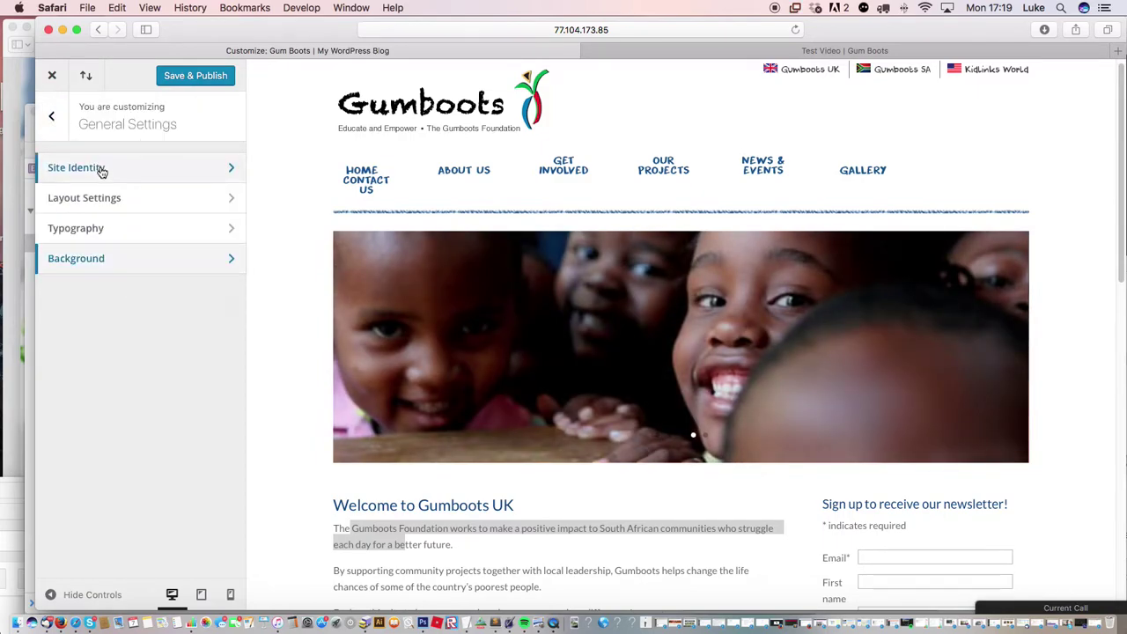
pyautogui.click(51, 116)
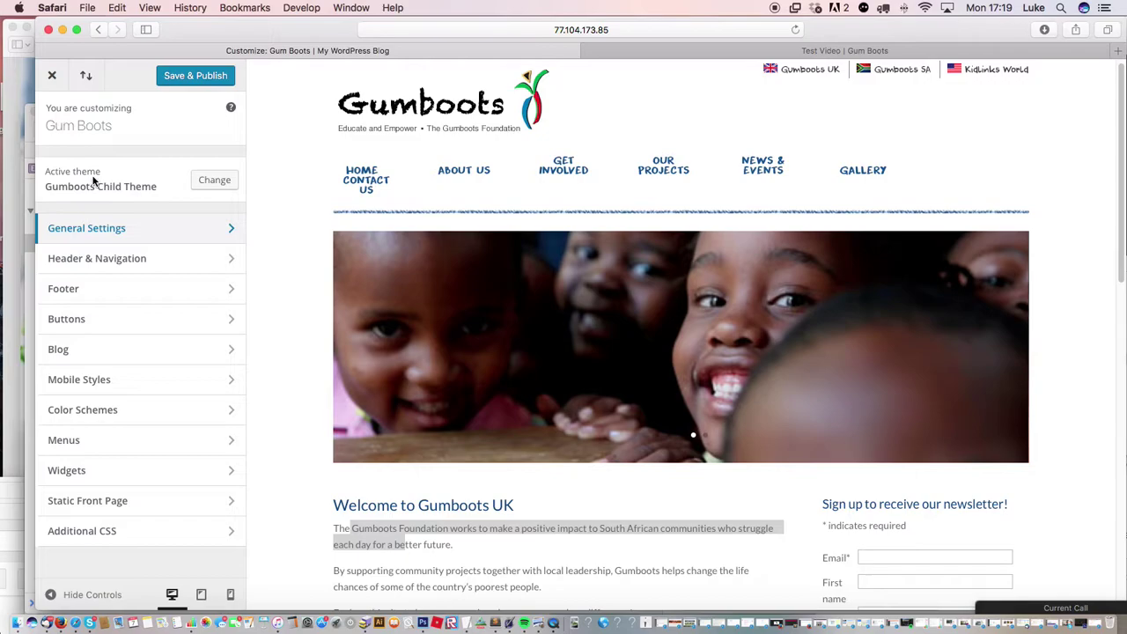
pyautogui.click(180, 259)
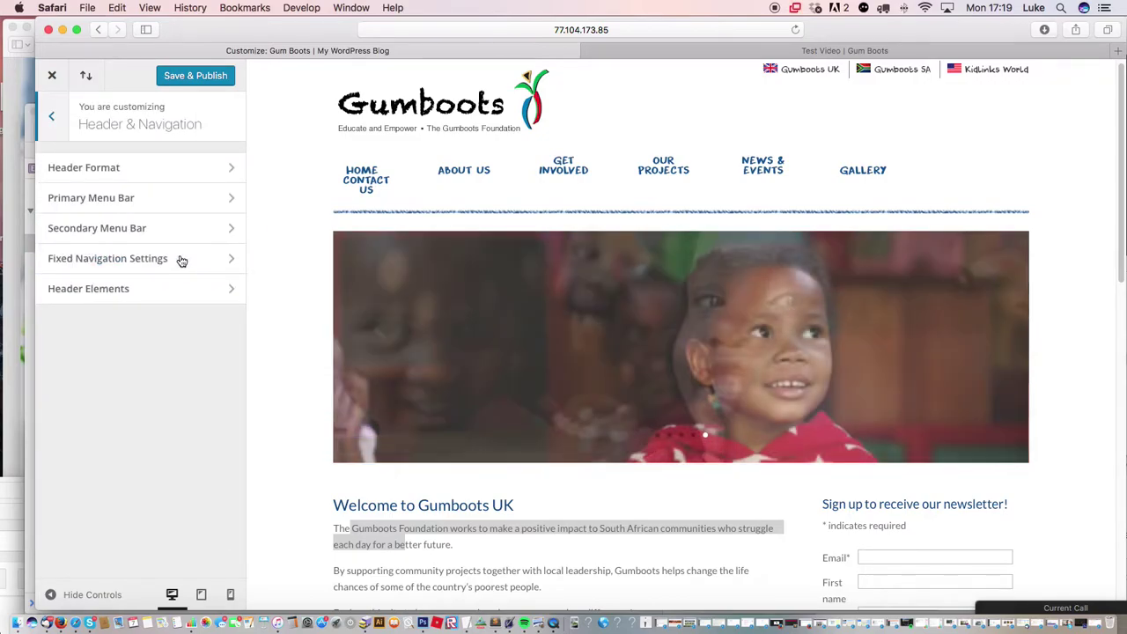
pyautogui.click(183, 171)
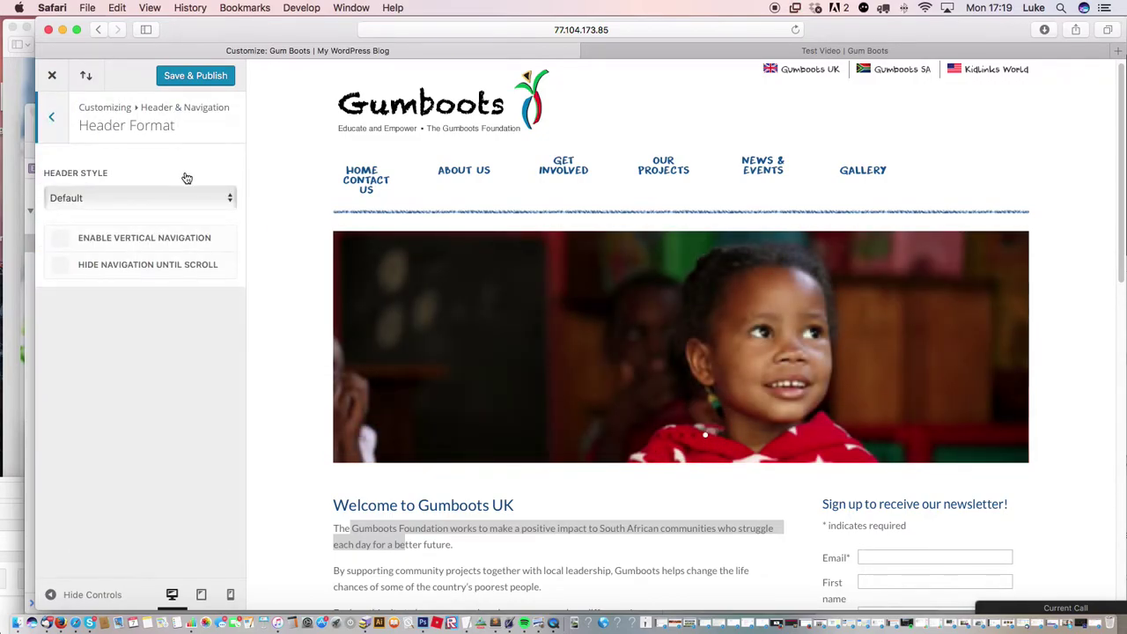
pyautogui.click(189, 197)
pyautogui.click(181, 214)
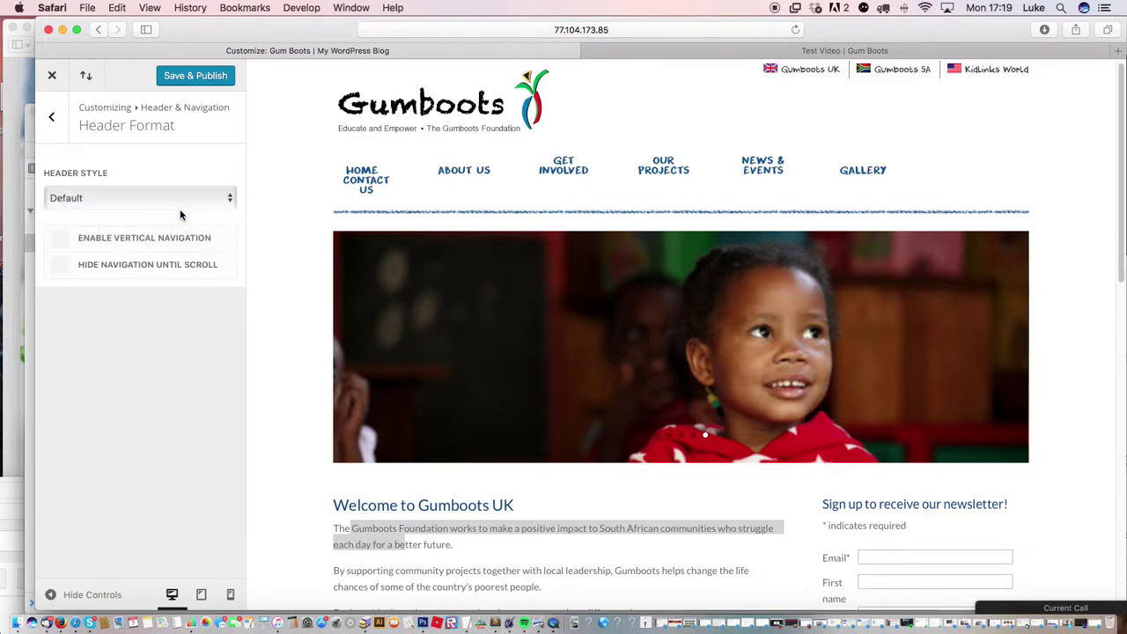
# - Set the header style back to Default and return to the main list of customizer sections
pyautogui.click(181, 195)
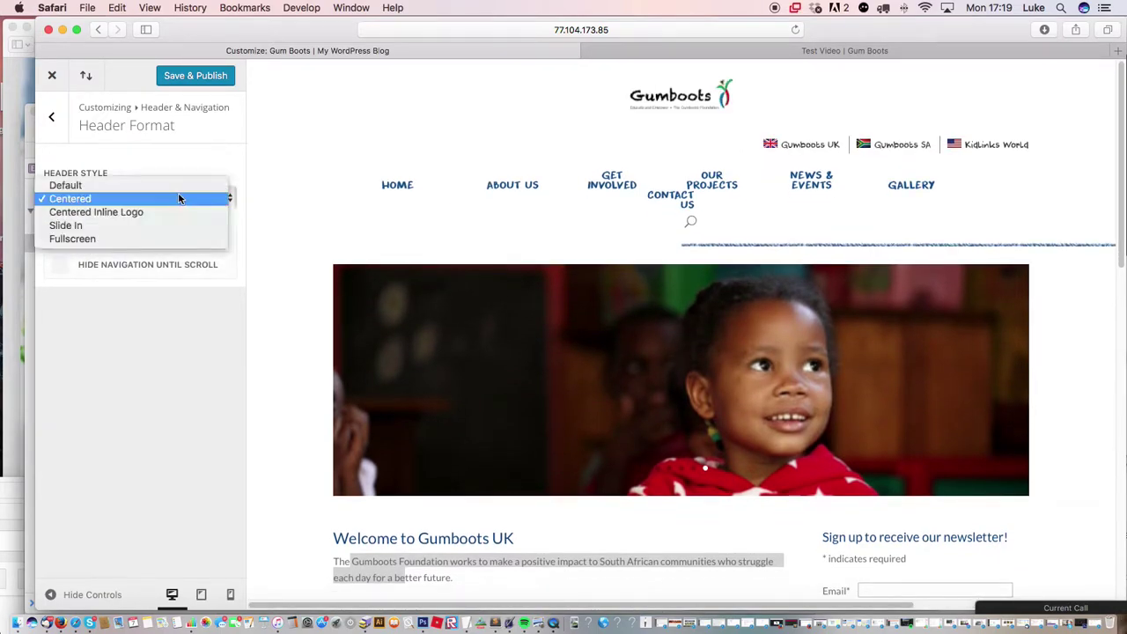
pyautogui.click(162, 183)
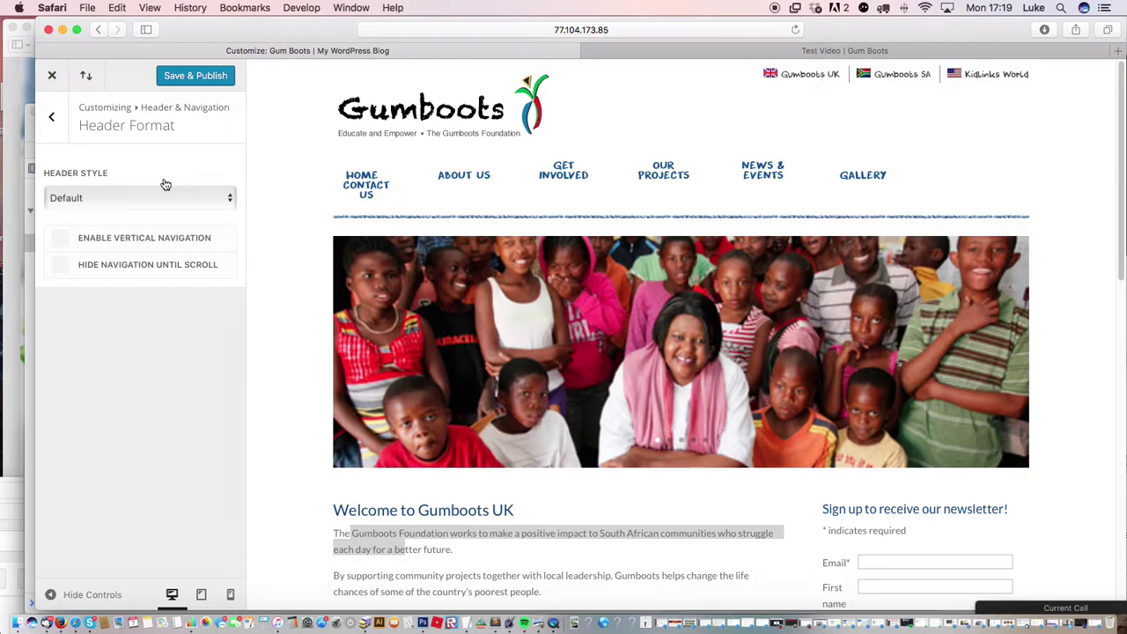
pyautogui.click(51, 117)
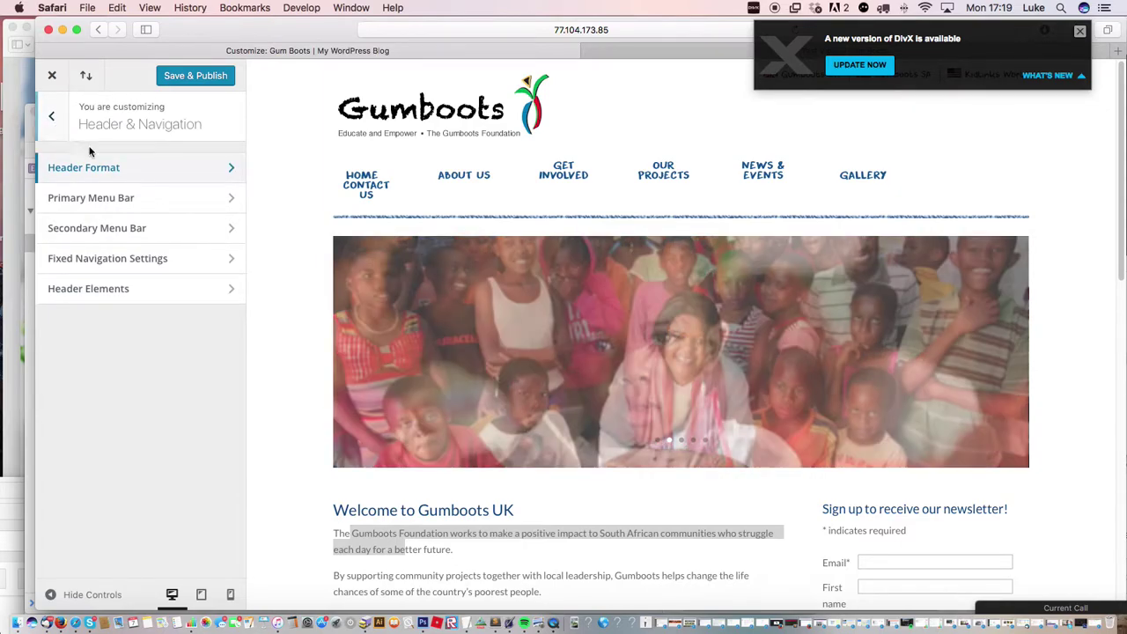
pyautogui.click(53, 120)
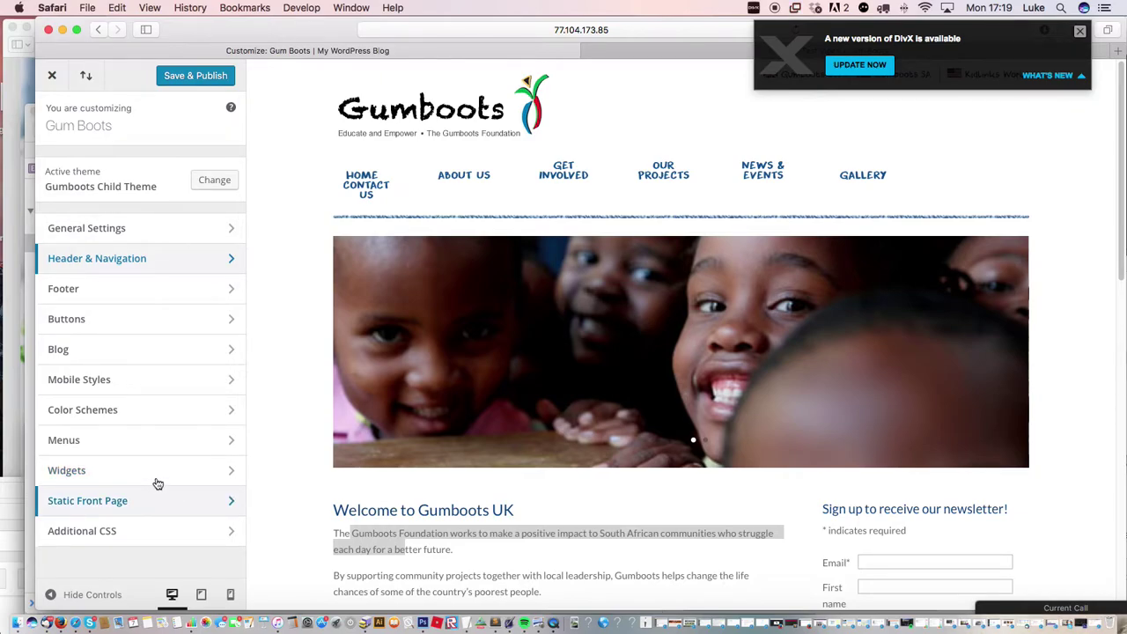
# - Close the customizer and discard the unsaved changes
pyautogui.click(52, 77)
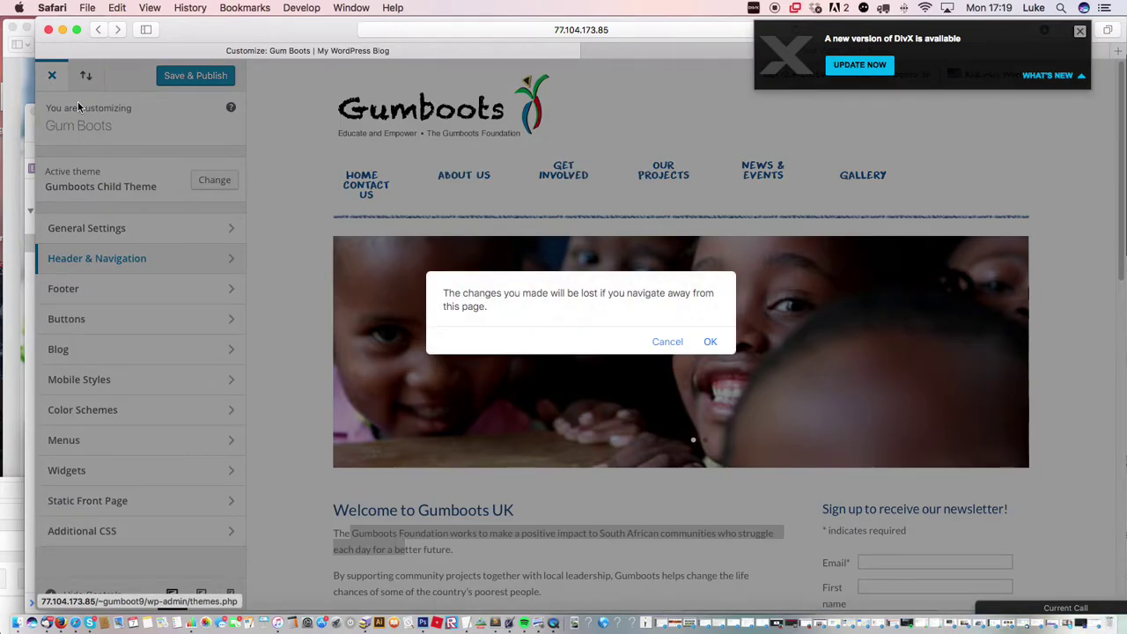
pyautogui.click(709, 341)
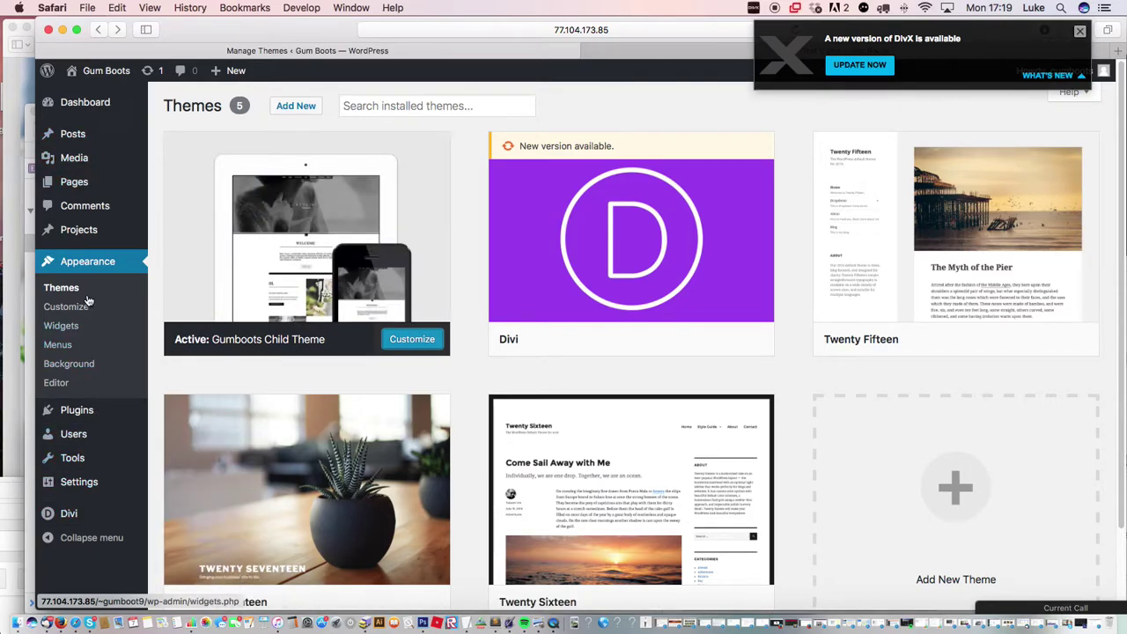
pyautogui.moveTo(717, 304)
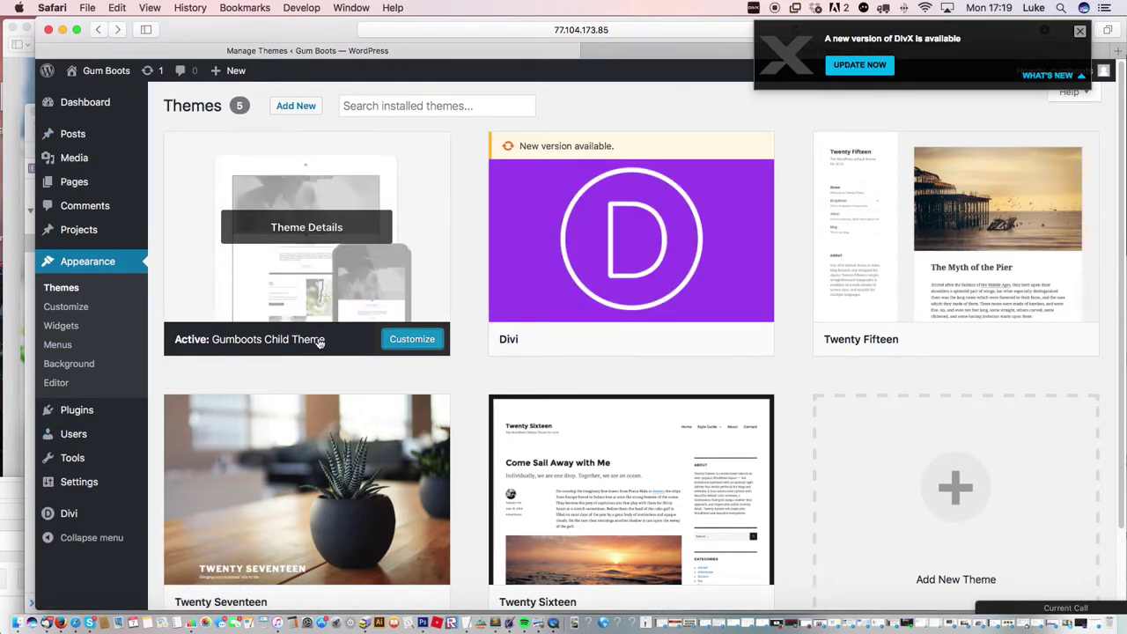
# - Open the site's menu management page and keep footer (Footer Menu) as the menu to edit
pyautogui.click(58, 346)
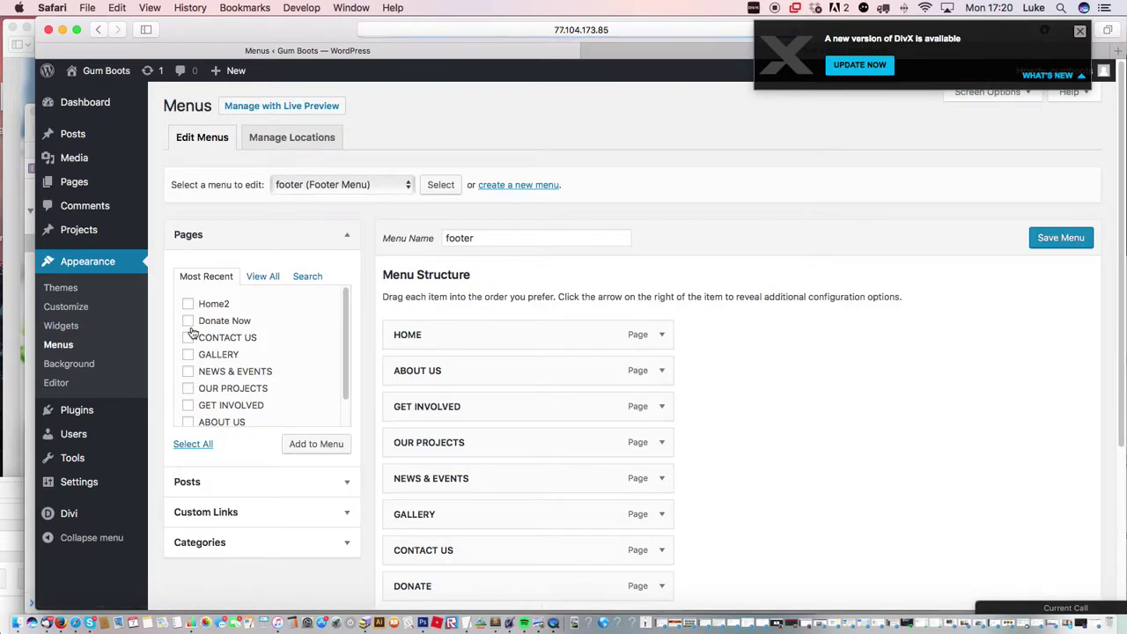
pyautogui.click(337, 186)
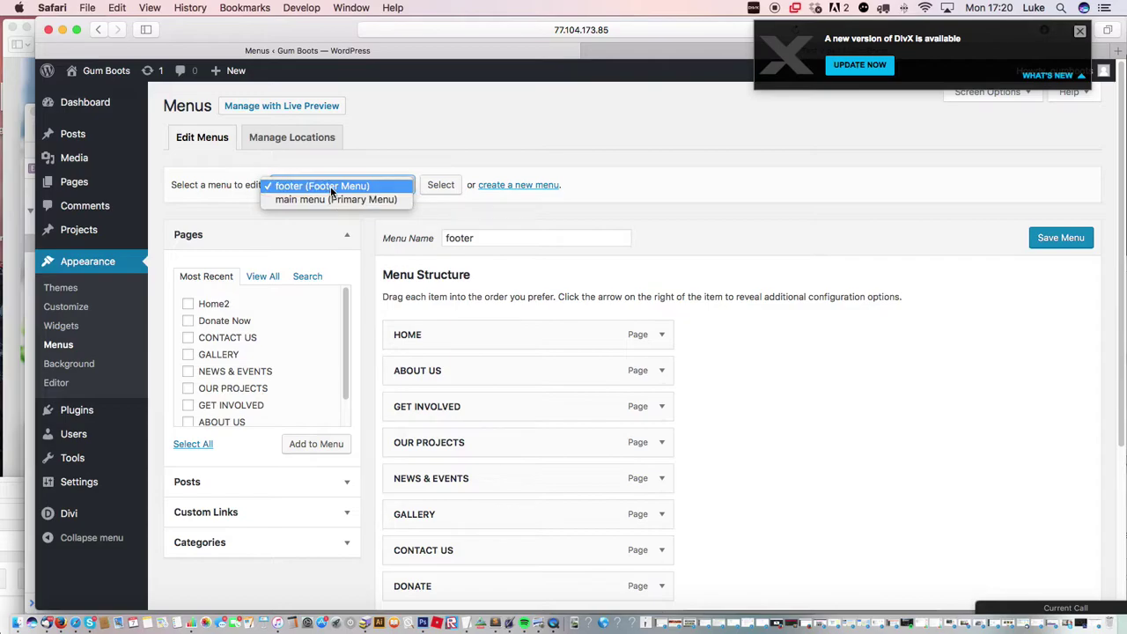
pyautogui.click(331, 187)
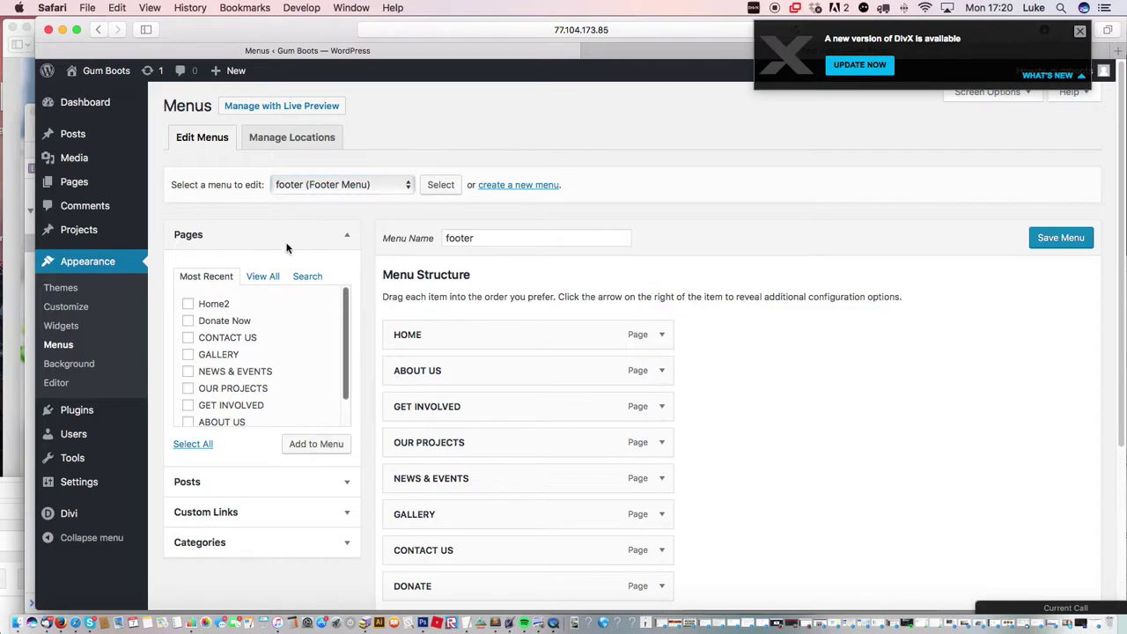
# - Add the Home2 page to the footer menu and place it between OUR PROJECTS and NEWS & EVENTS
pyautogui.moveTo(87, 164)
pyautogui.moveTo(84, 184)
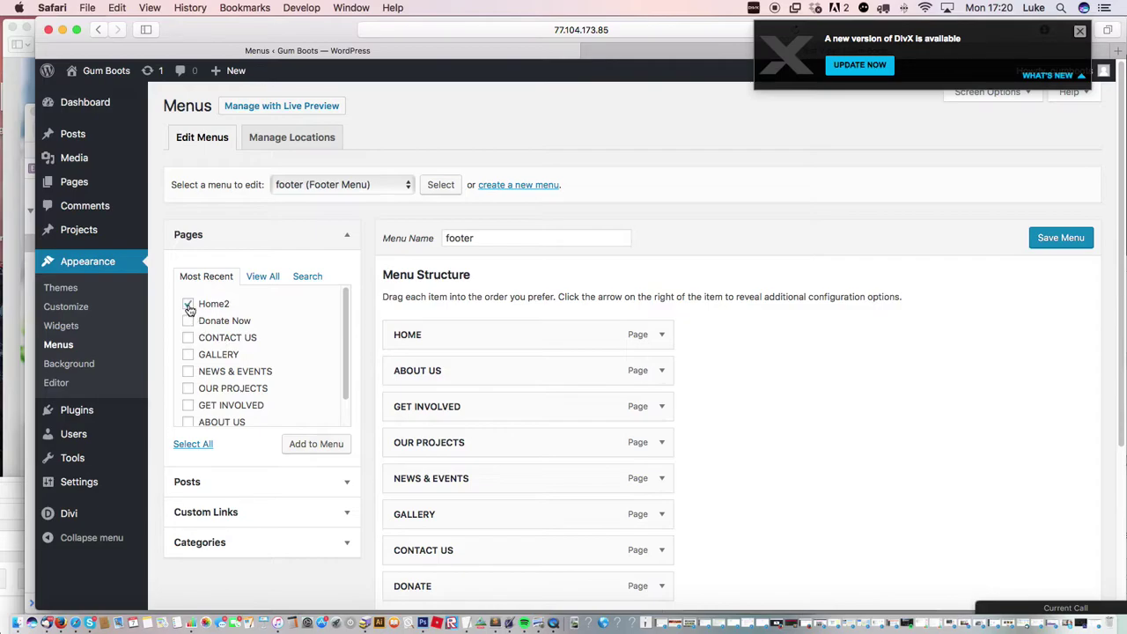
pyautogui.click(340, 449)
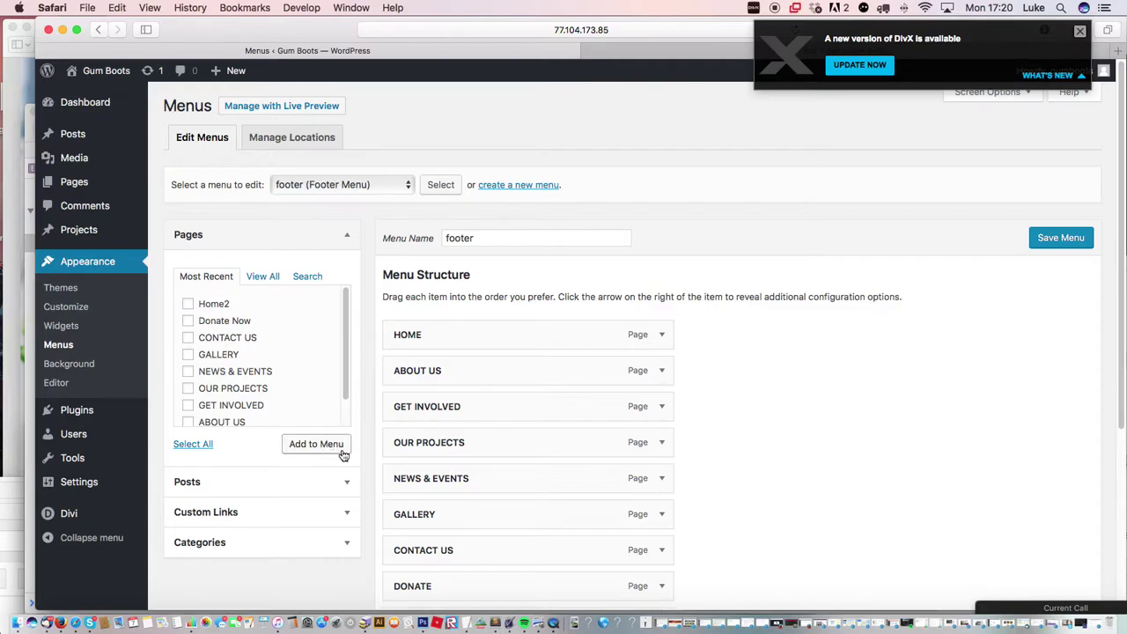
pyautogui.scroll(-3, 1088, 431)
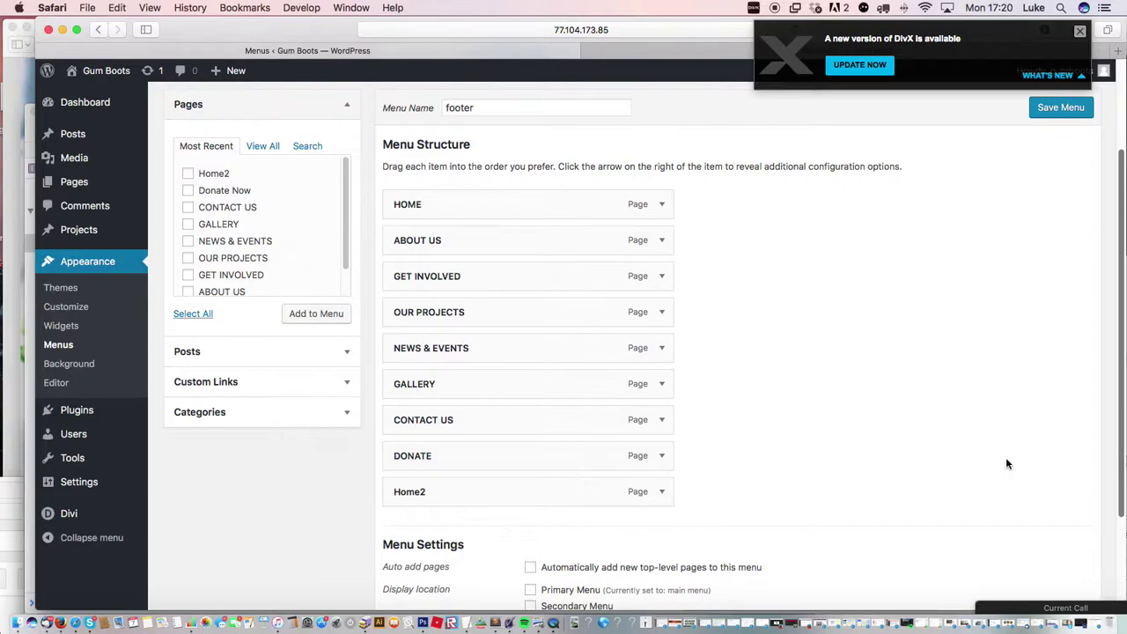
pyautogui.moveTo(563, 489); pyautogui.dragTo(565, 348)
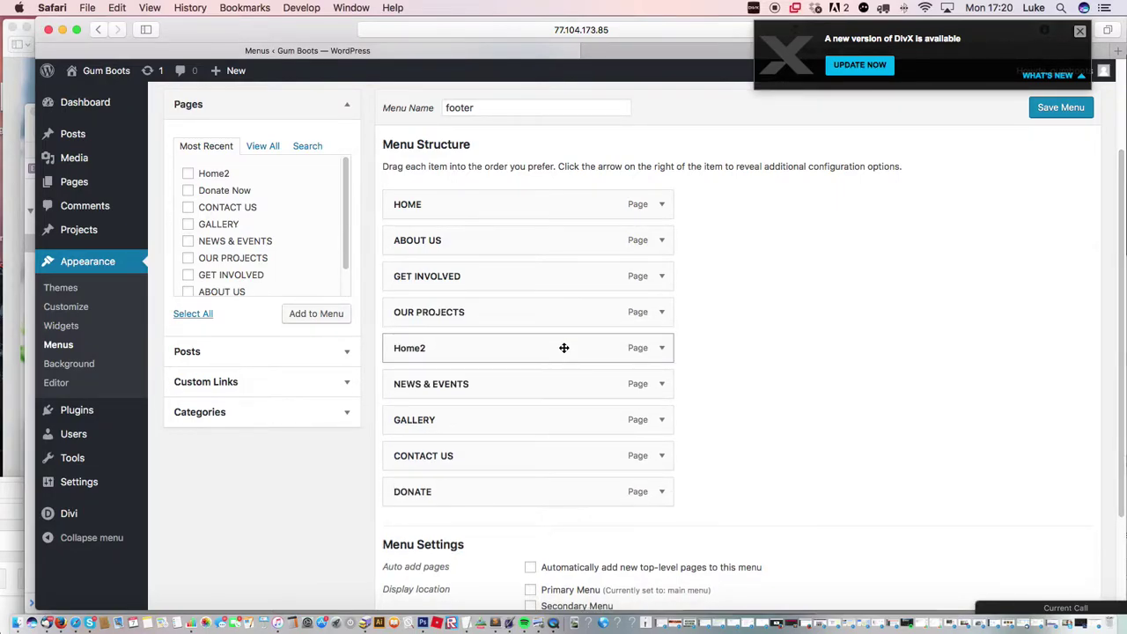
# - Remove the Home2 item from the footer menu
pyautogui.click(661, 352)
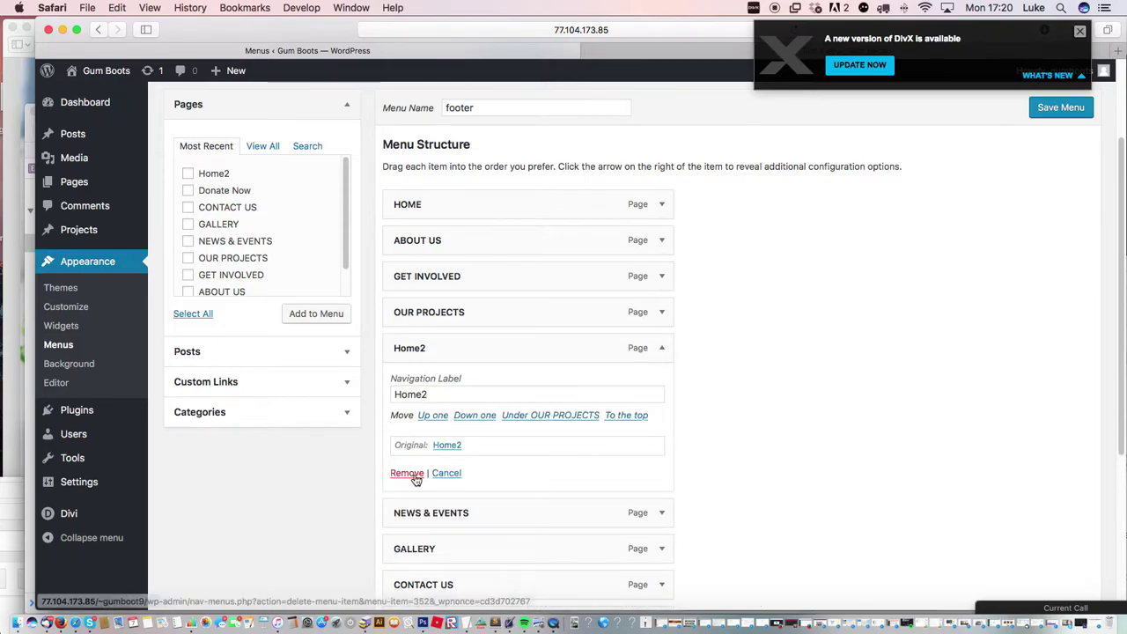
pyautogui.click(410, 471)
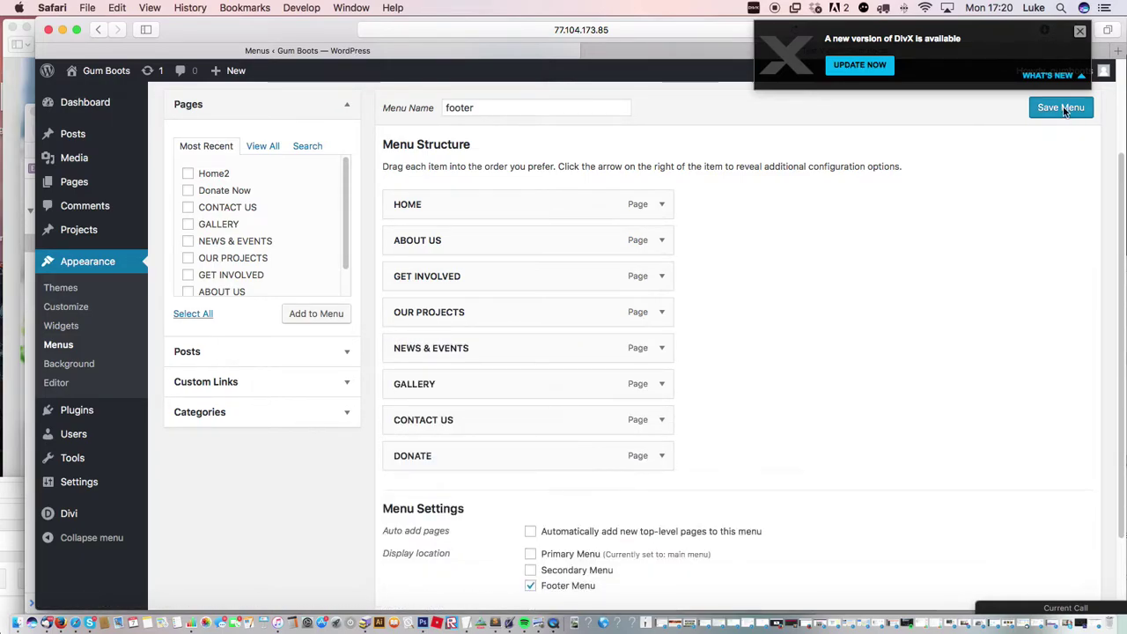
# - Review the installed plugins and the options available for users, tools and settings
pyautogui.click(85, 413)
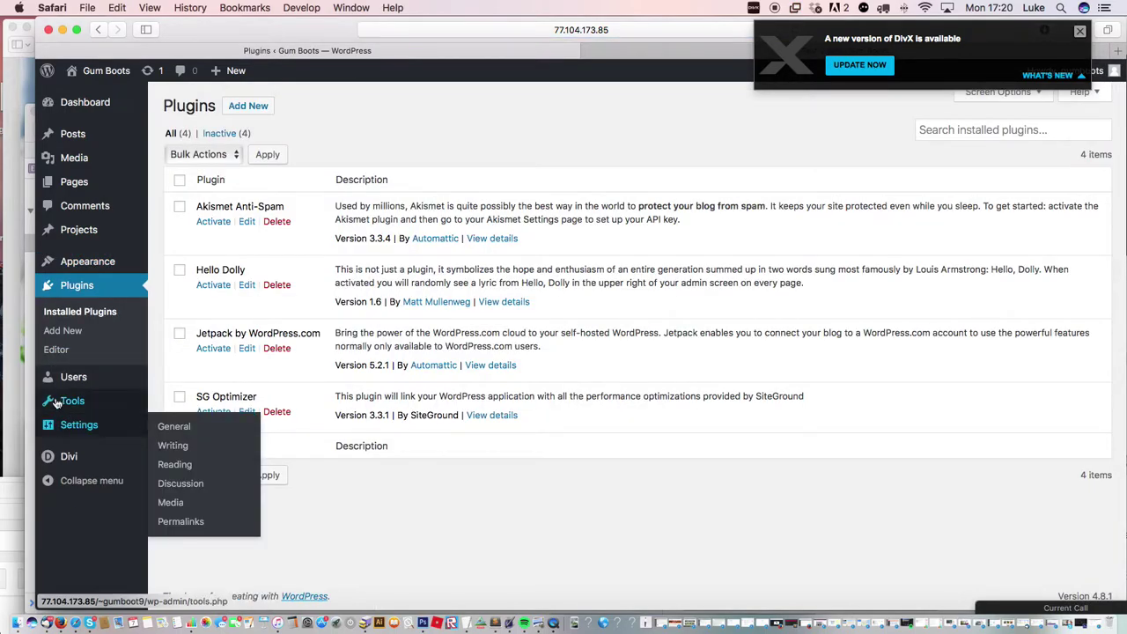
pyautogui.moveTo(75, 380)
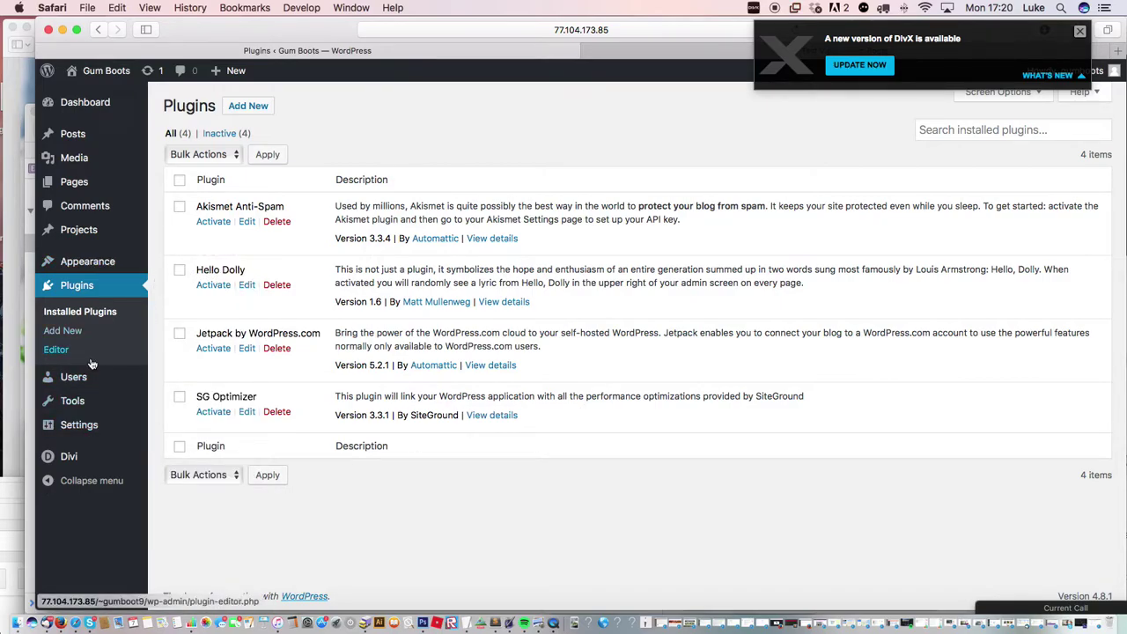
pyautogui.moveTo(89, 411)
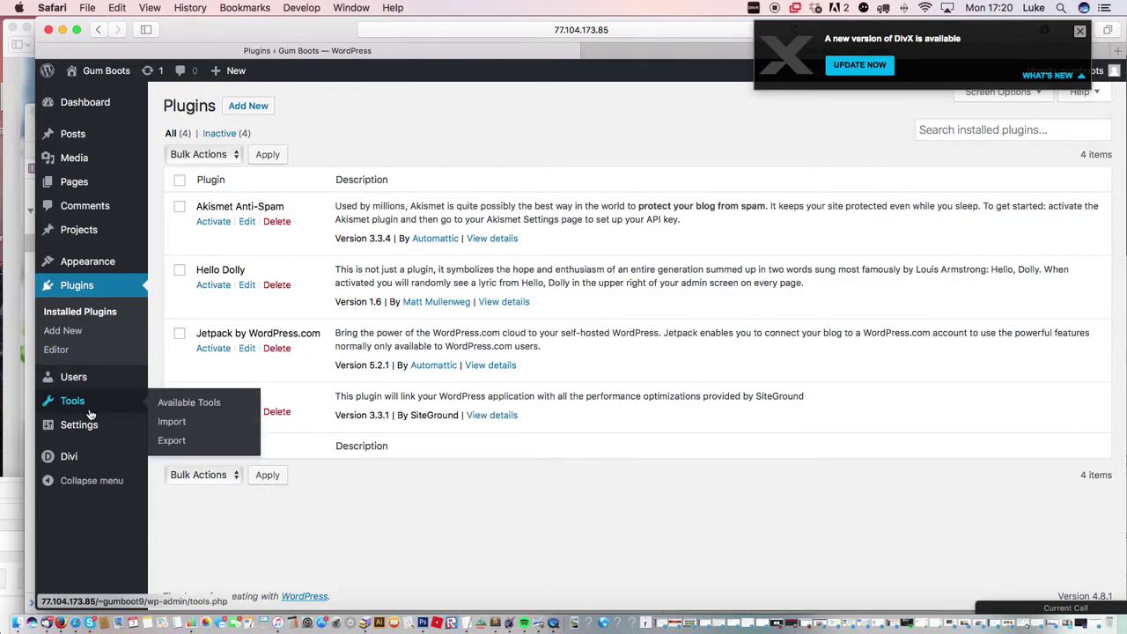
pyautogui.moveTo(85, 431)
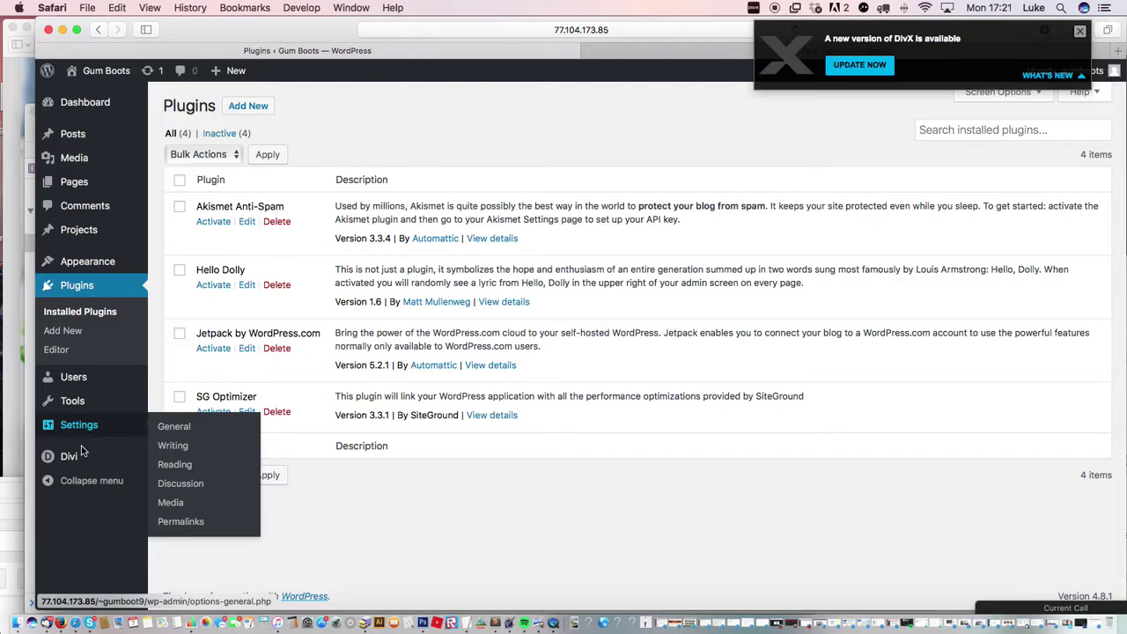
# - Open the Divi Theme Options and view the code fields in the Integration settings
pyautogui.moveTo(77, 458)
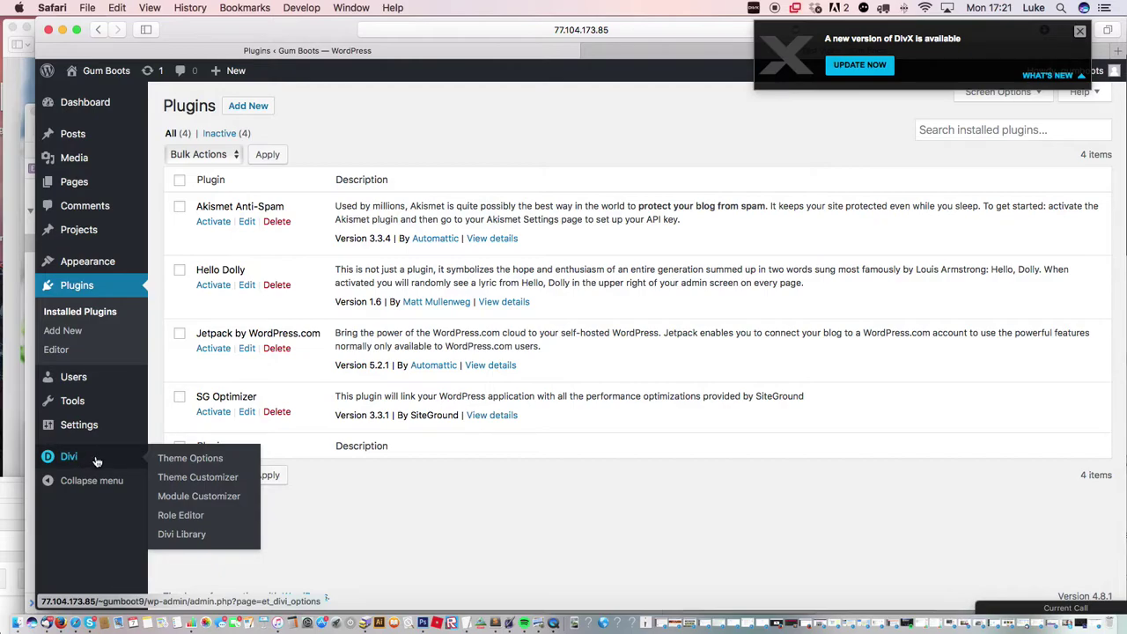
pyautogui.click(196, 459)
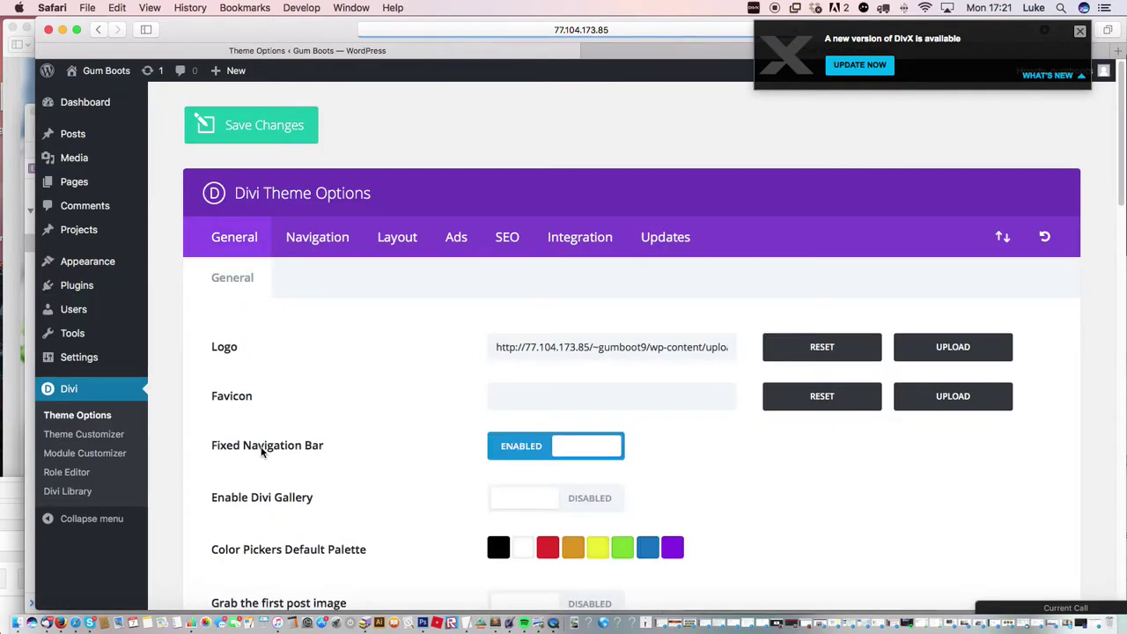
pyautogui.moveTo(281, 51); pyautogui.dragTo(247, 10)
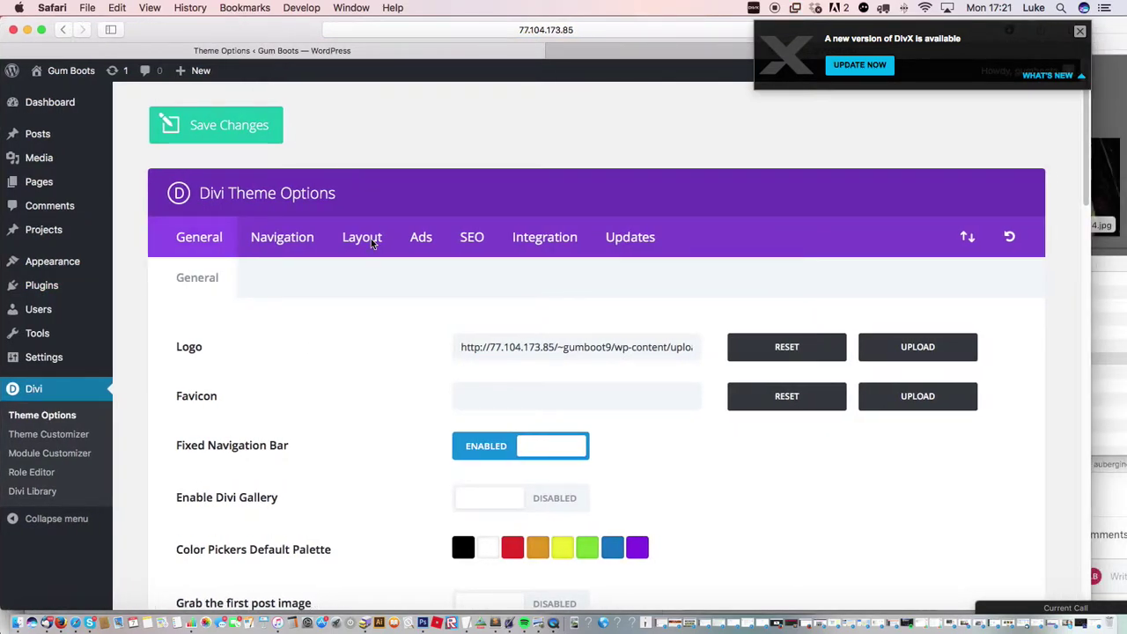
pyautogui.click(539, 240)
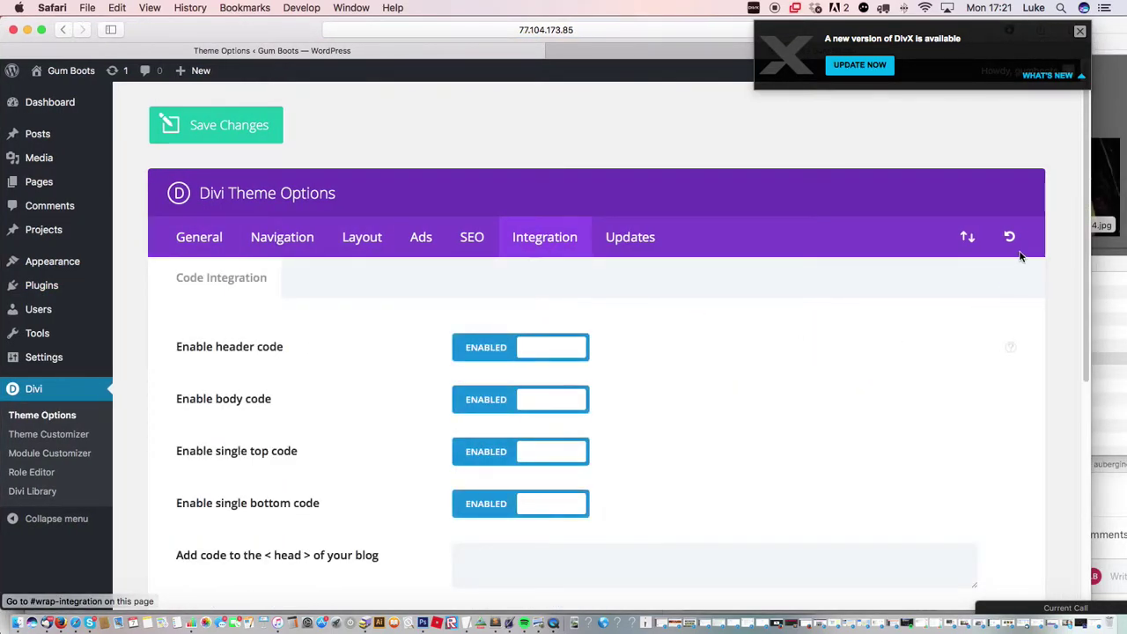
pyautogui.moveTo(1085, 200); pyautogui.dragTo(1062, 434)
pyautogui.scroll(1, 491, 264)
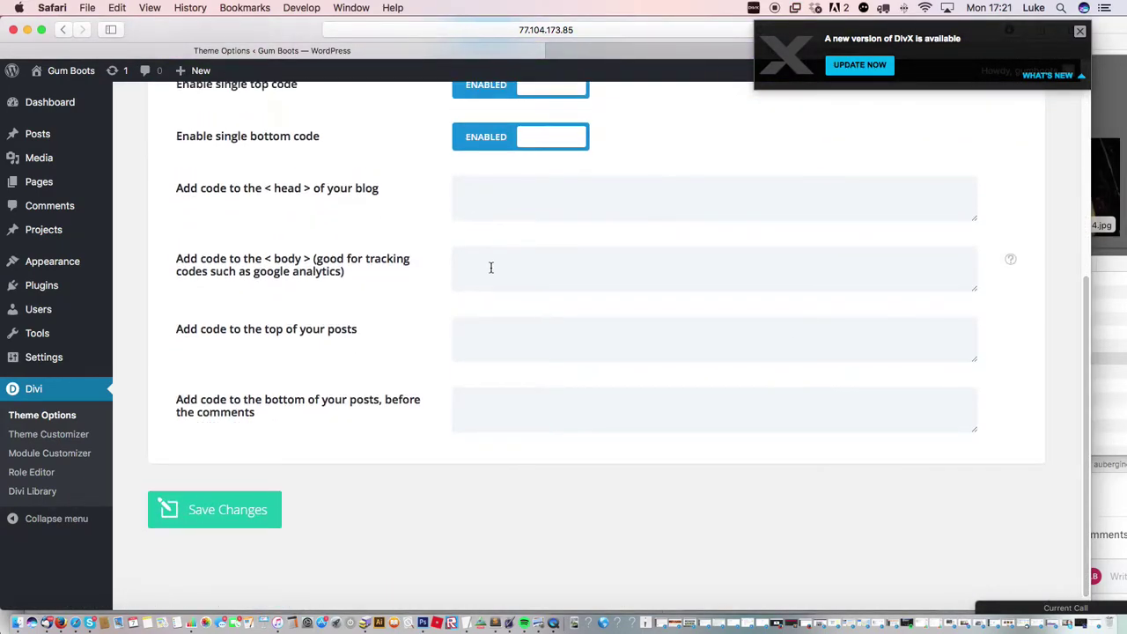
# - Examine the Integration code settings, especially the body code field meant for tracking codes such as Google Analytics
pyautogui.click(526, 269)
pyautogui.scroll(2, 502, 339)
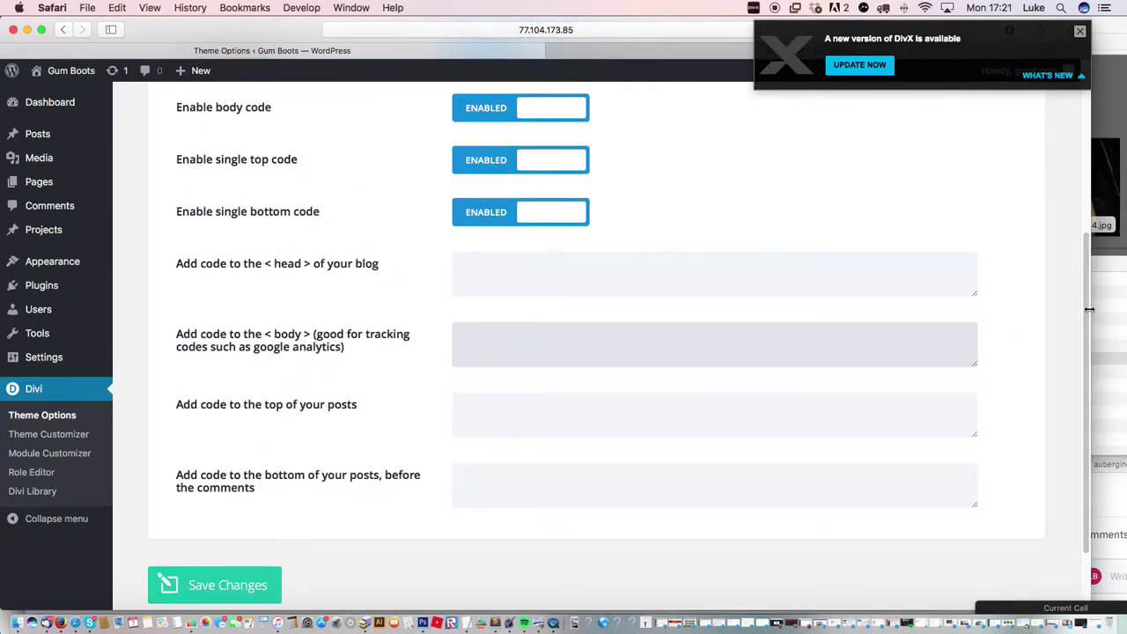
pyautogui.scroll(1, 1082, 291)
pyautogui.scroll(2, 1078, 269)
pyautogui.scroll(5, 1068, 241)
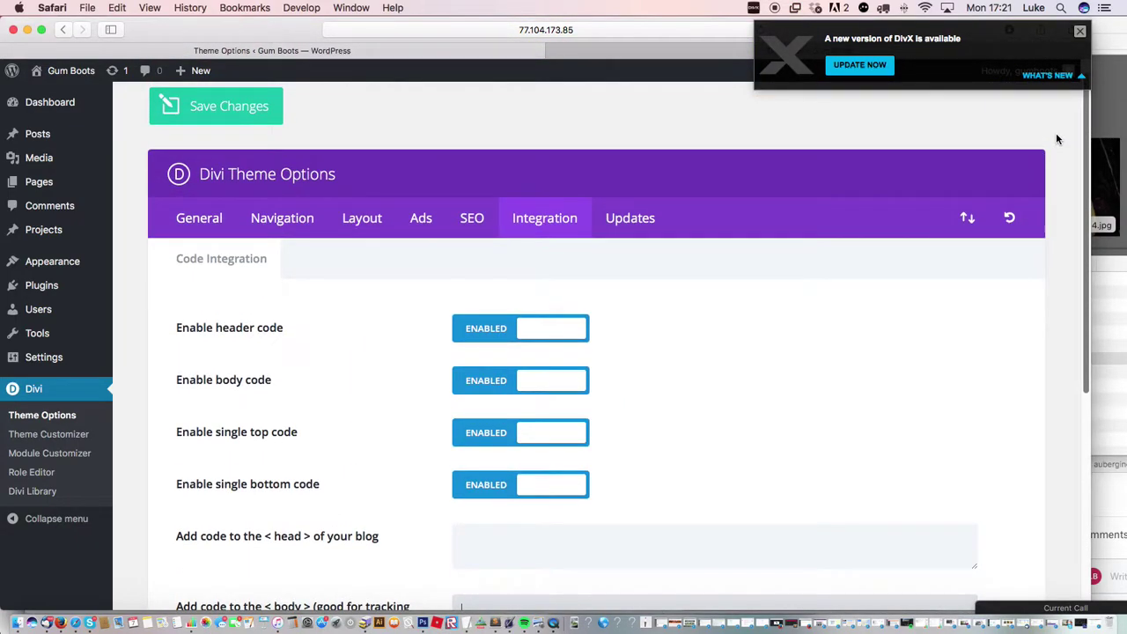
pyautogui.scroll(-5, 1046, 203)
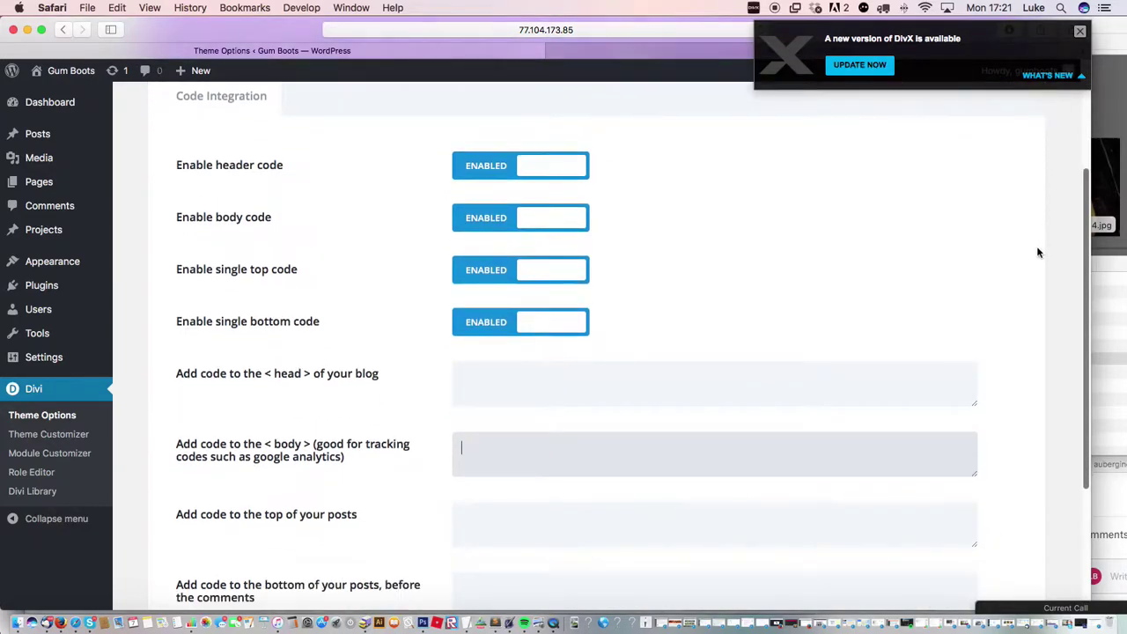
pyautogui.scroll(-2, 1030, 273)
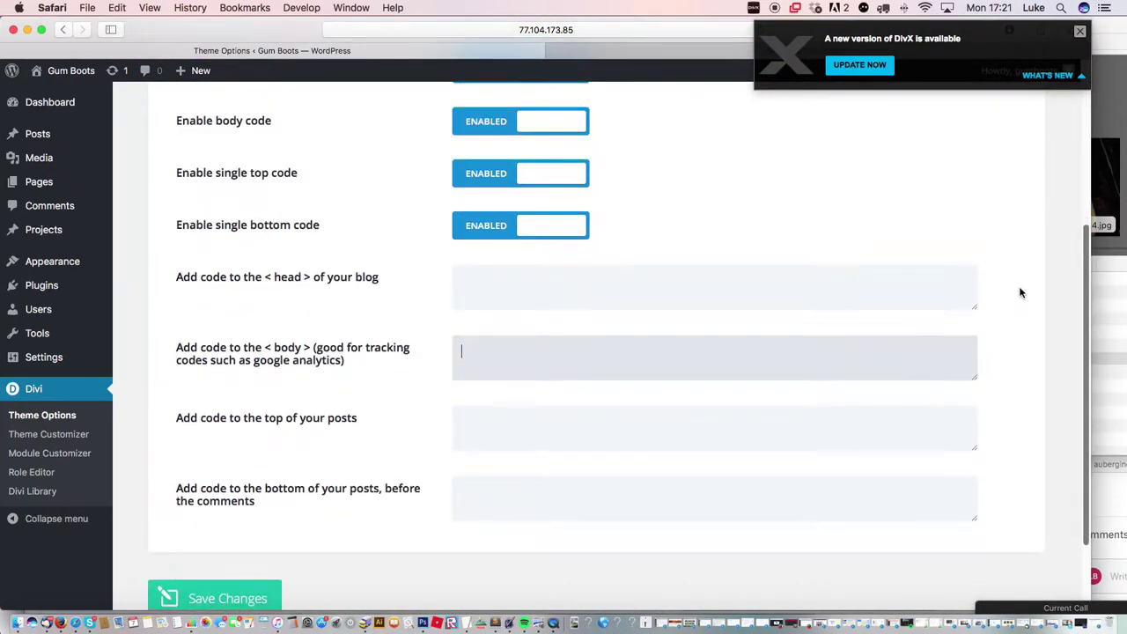
pyautogui.scroll(6, 1021, 287)
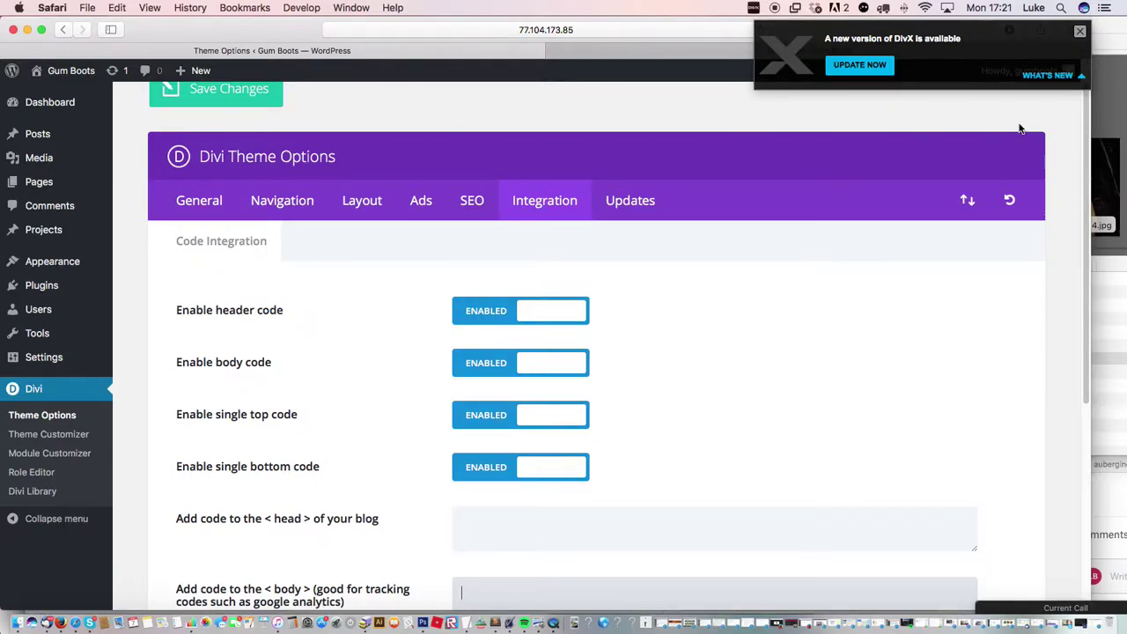
# - Review the remaining Integration code fields and dismiss the DivX update notification
pyautogui.moveTo(1089, 184); pyautogui.dragTo(1068, 309)
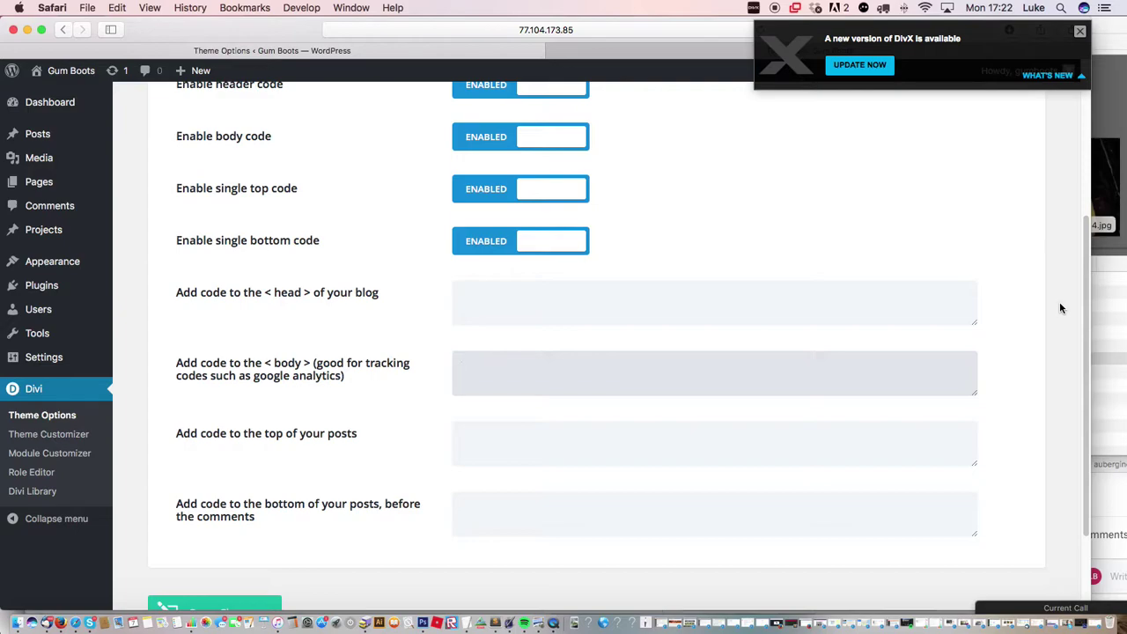
pyautogui.click(1069, 50)
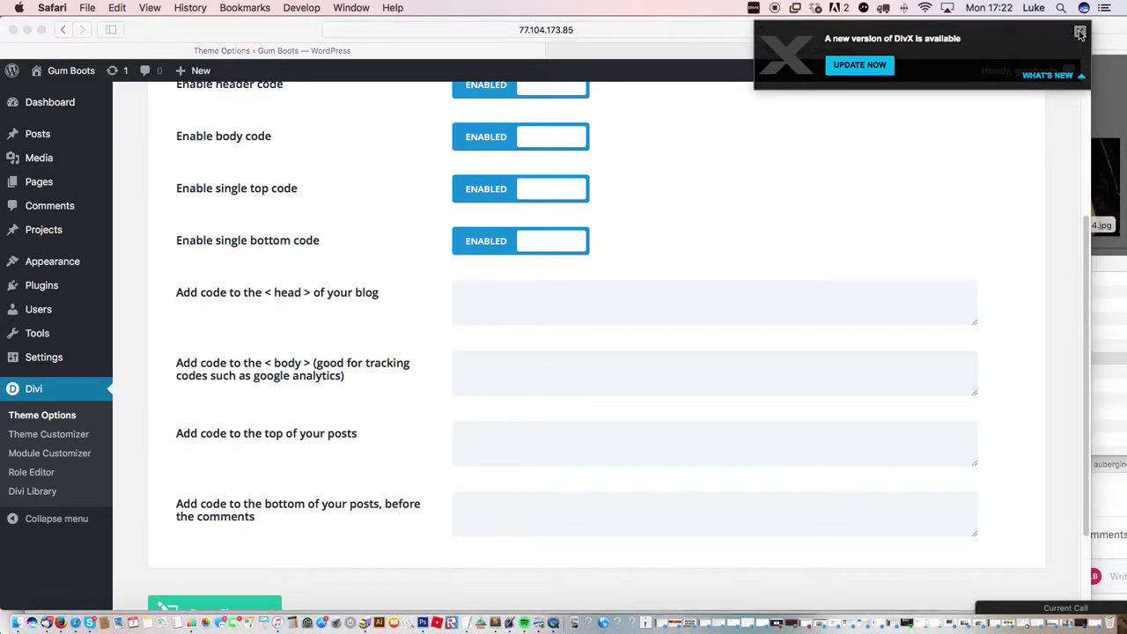
pyautogui.click(1080, 33)
pyautogui.click(1071, 122)
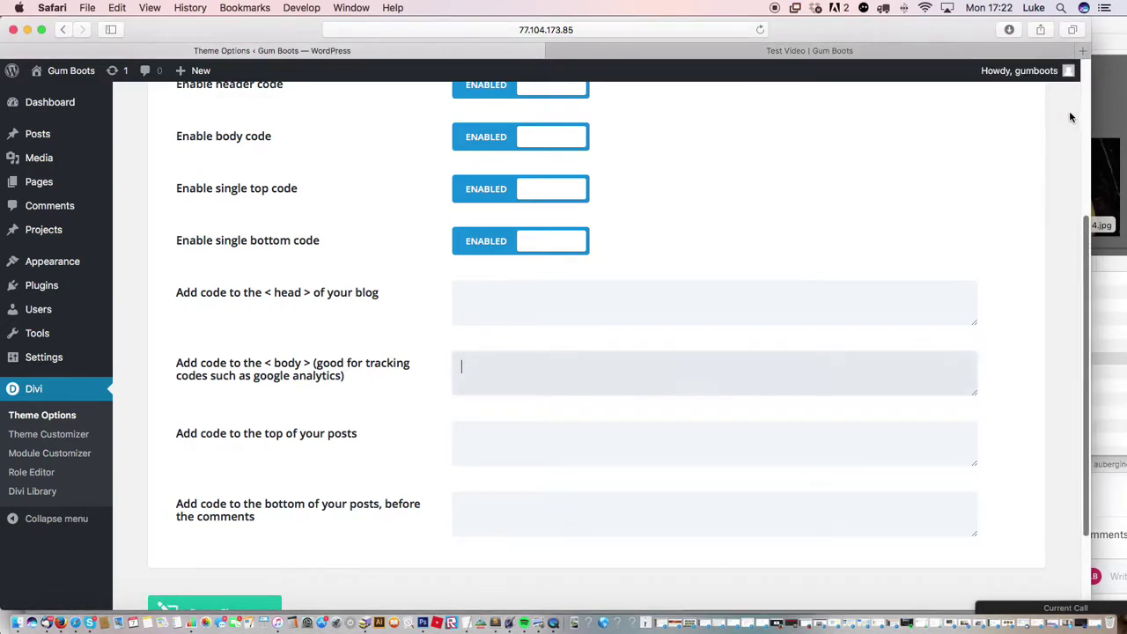
pyautogui.scroll(5, 1070, 235)
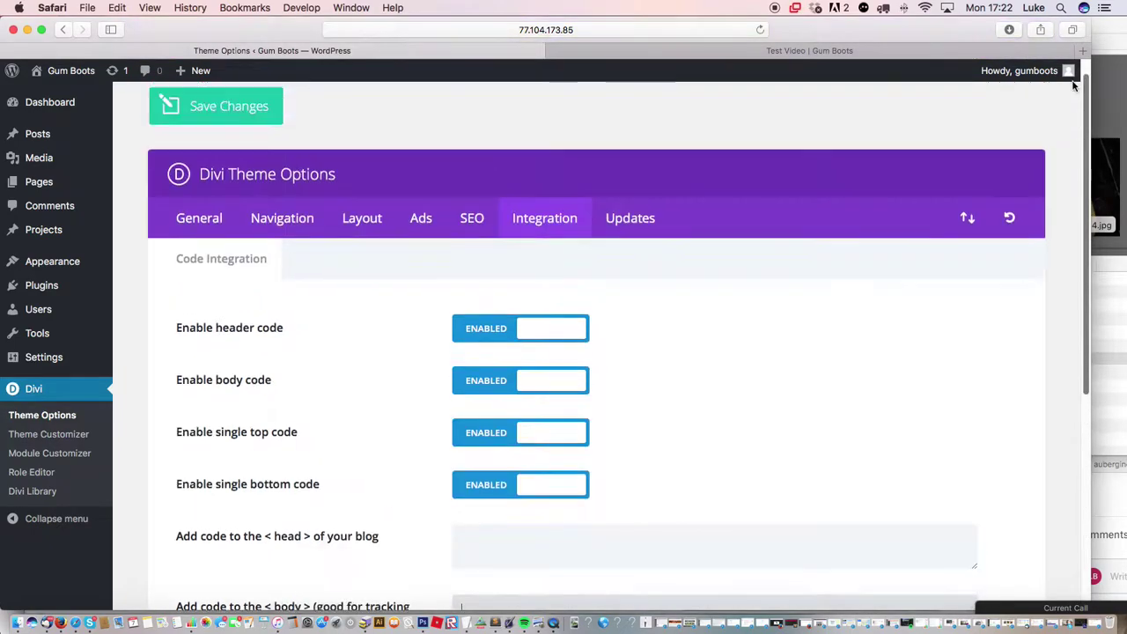
# - Review the General settings in the Divi Theme Options, from the Logo image URL down to the Custom CSS code
pyautogui.click(48, 420)
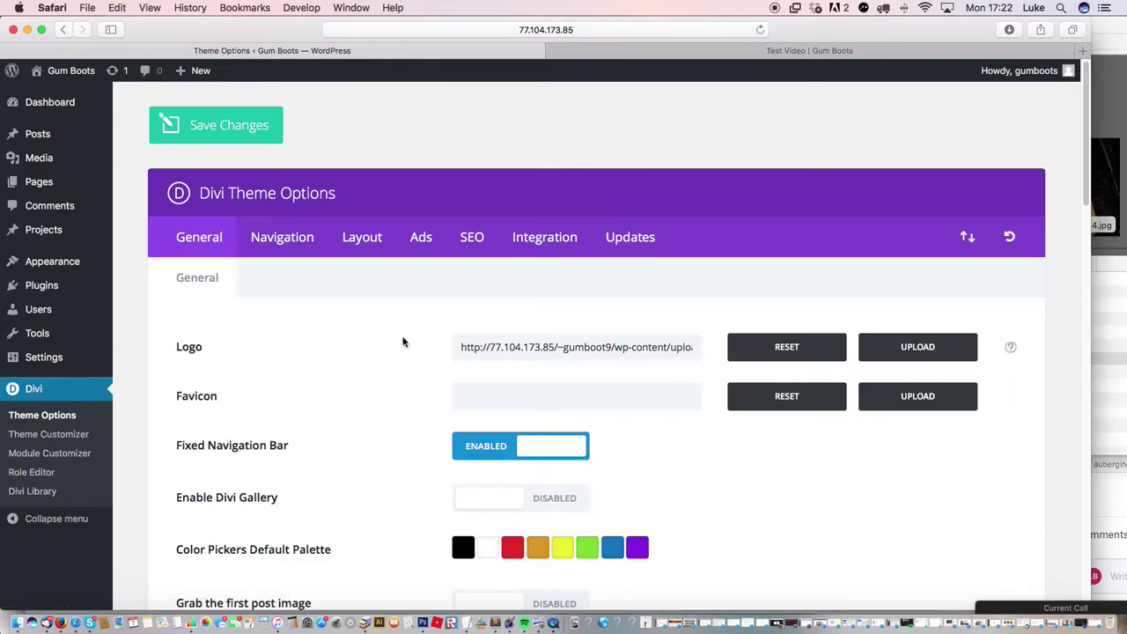
pyautogui.moveTo(578, 346); pyautogui.dragTo(750, 350)
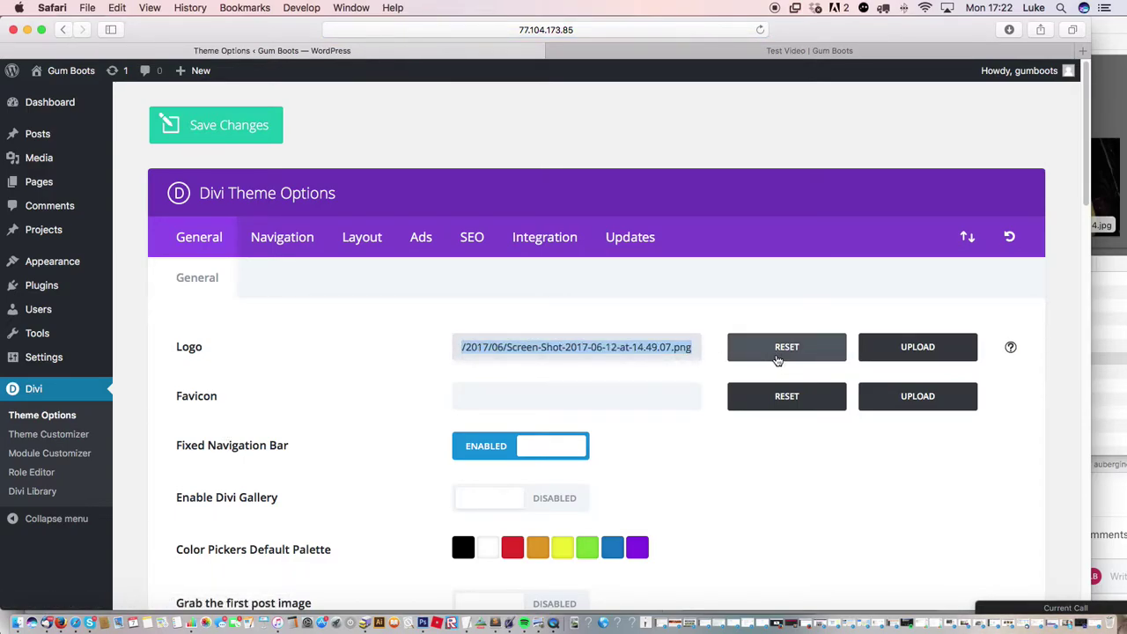
pyautogui.scroll(-3, 1081, 196)
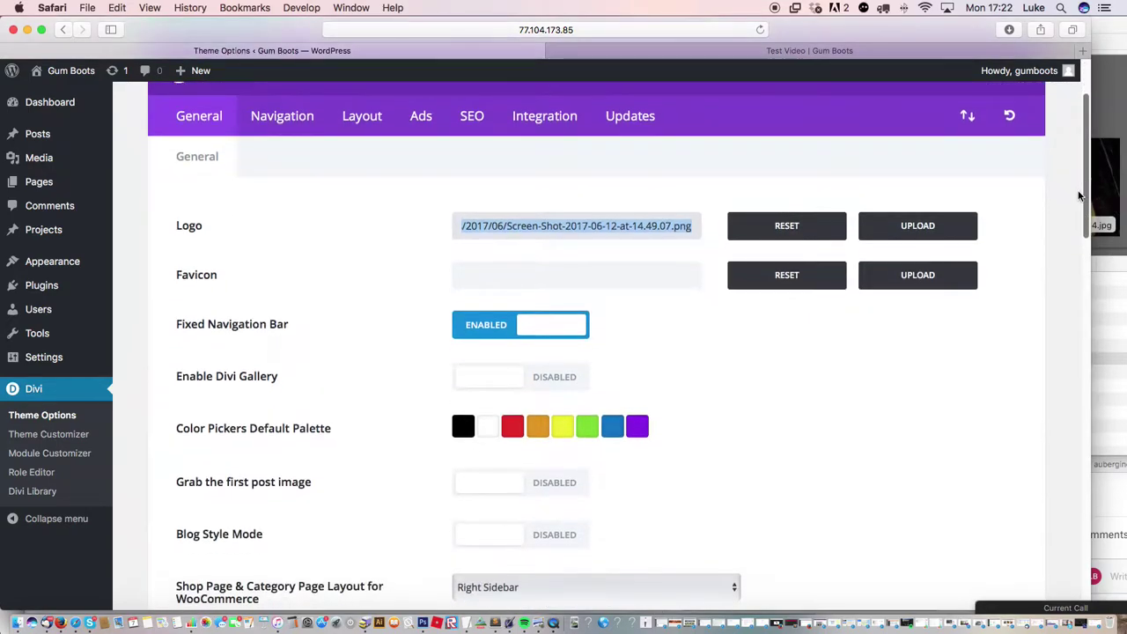
pyautogui.moveTo(1080, 196); pyautogui.dragTo(1048, 552)
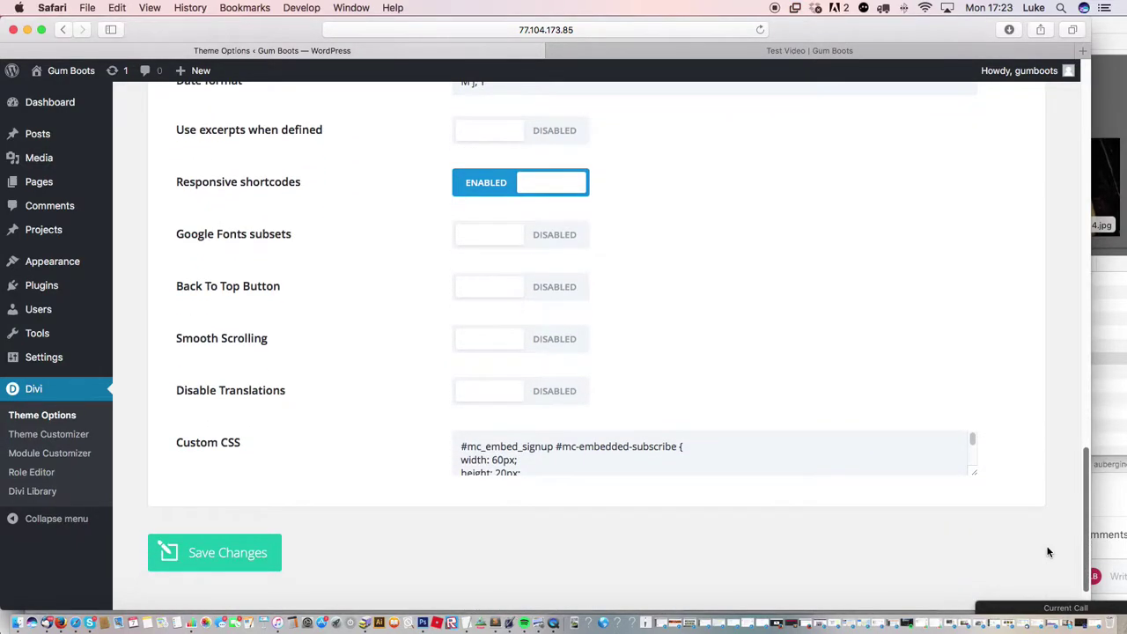
pyautogui.moveTo(971, 440); pyautogui.dragTo(962, 472)
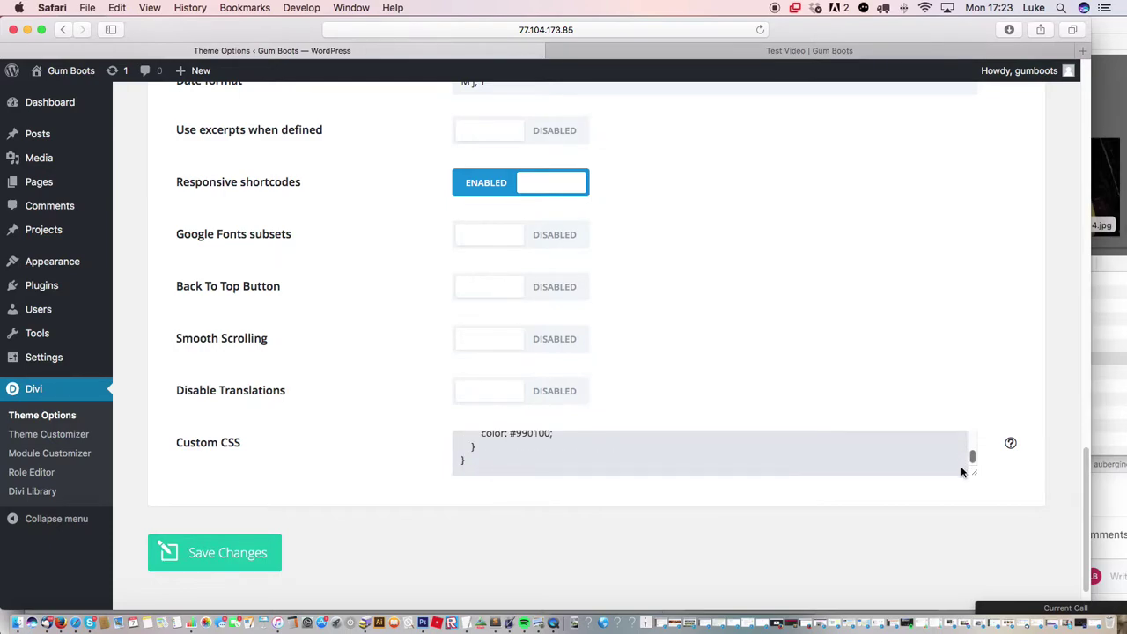
pyautogui.moveTo(483, 464)
pyautogui.mouseDown()
pyautogui.moveTo(437, 371)
pyautogui.moveTo(482, 448)
pyautogui.mouseUp()
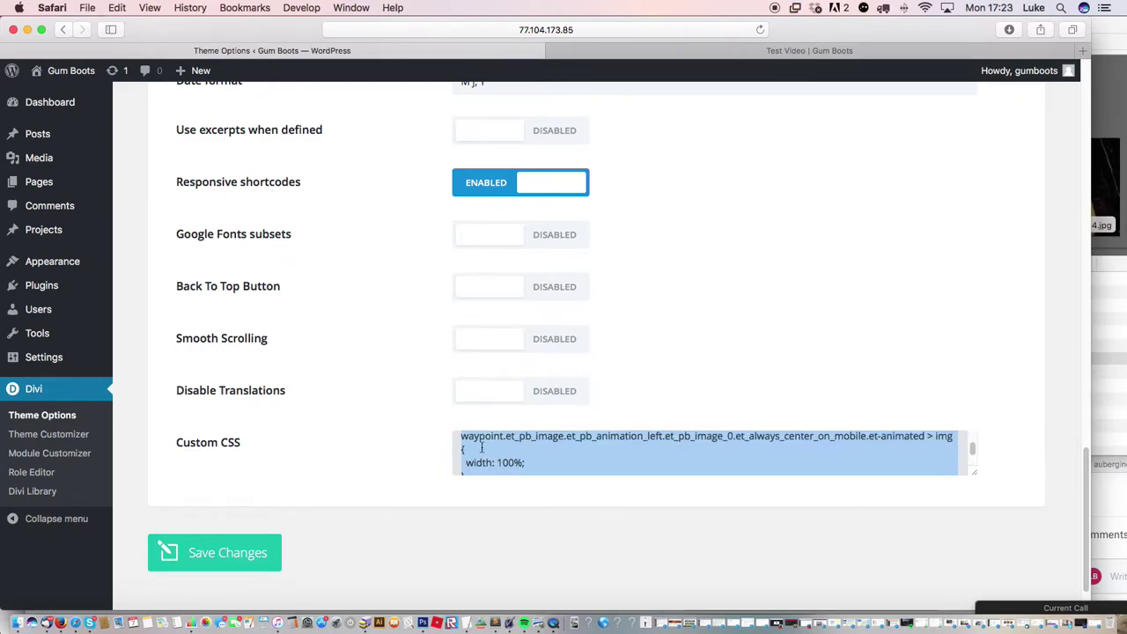
pyautogui.click(546, 465)
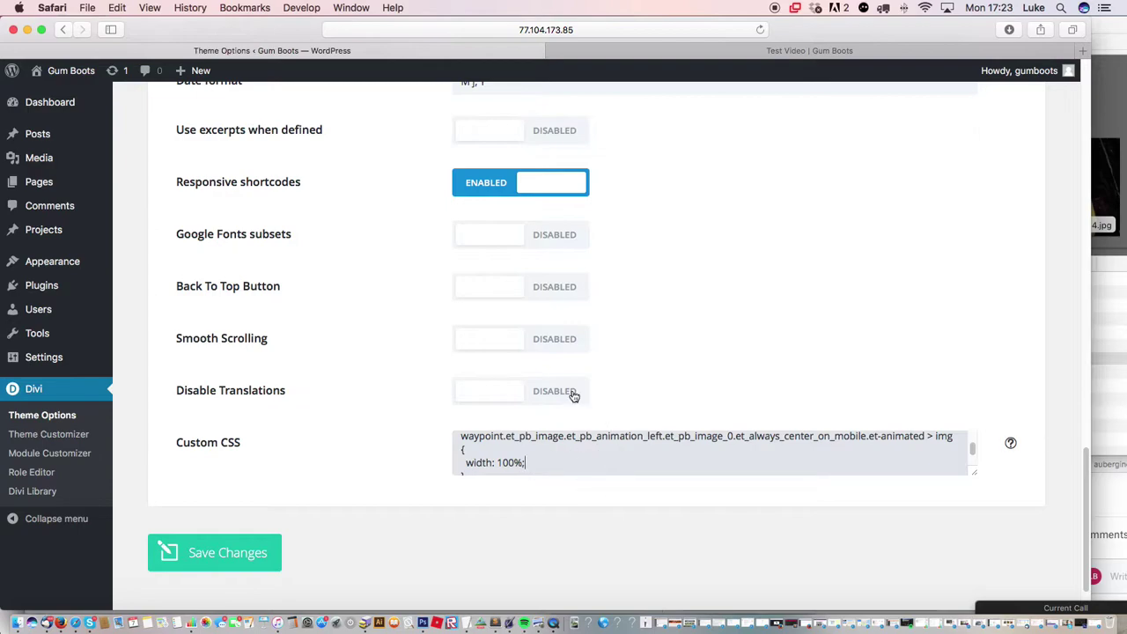
pyautogui.moveTo(267, 30); pyautogui.dragTo(377, 30)
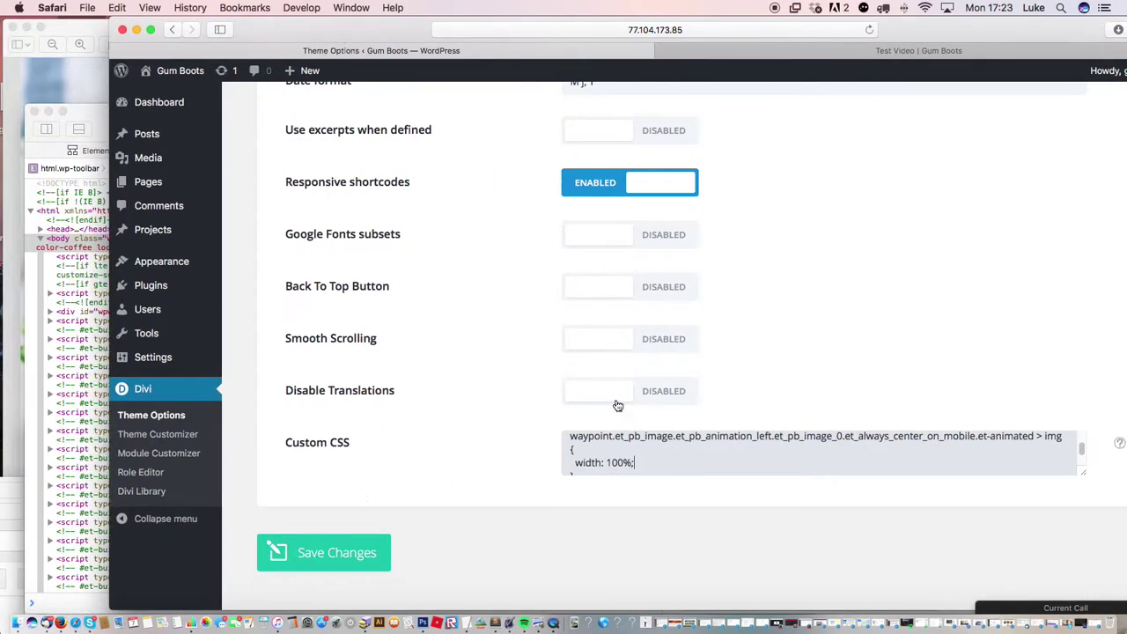
pyautogui.moveTo(182, 267)
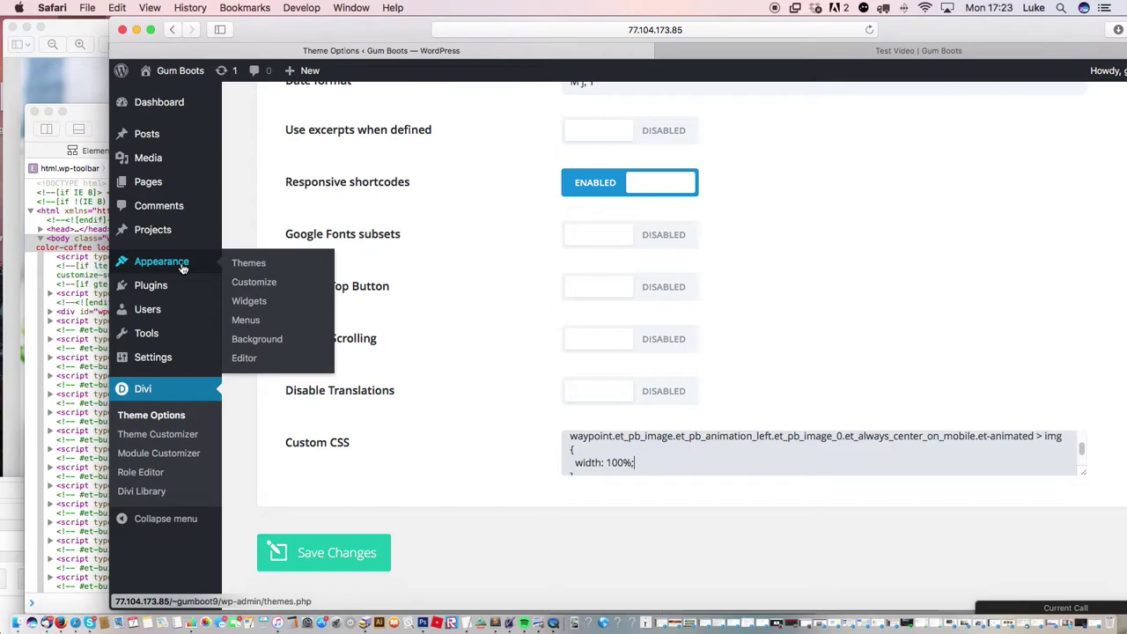
pyautogui.click(247, 360)
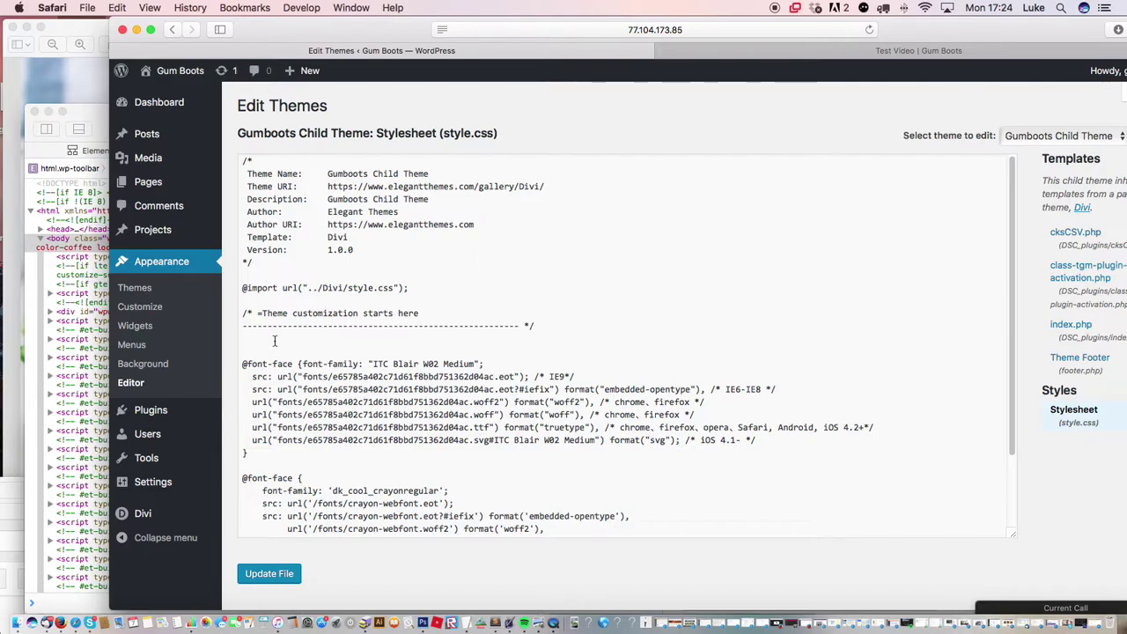
pyautogui.moveTo(474, 429); pyautogui.dragTo(398, 313)
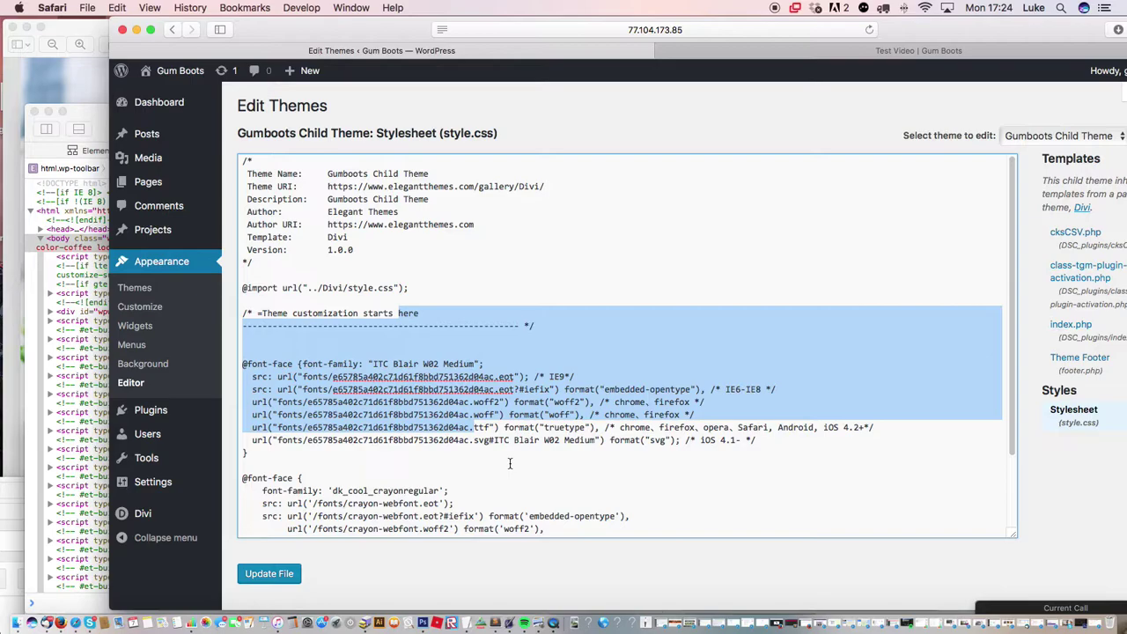
pyautogui.moveTo(377, 35); pyautogui.dragTo(324, 34)
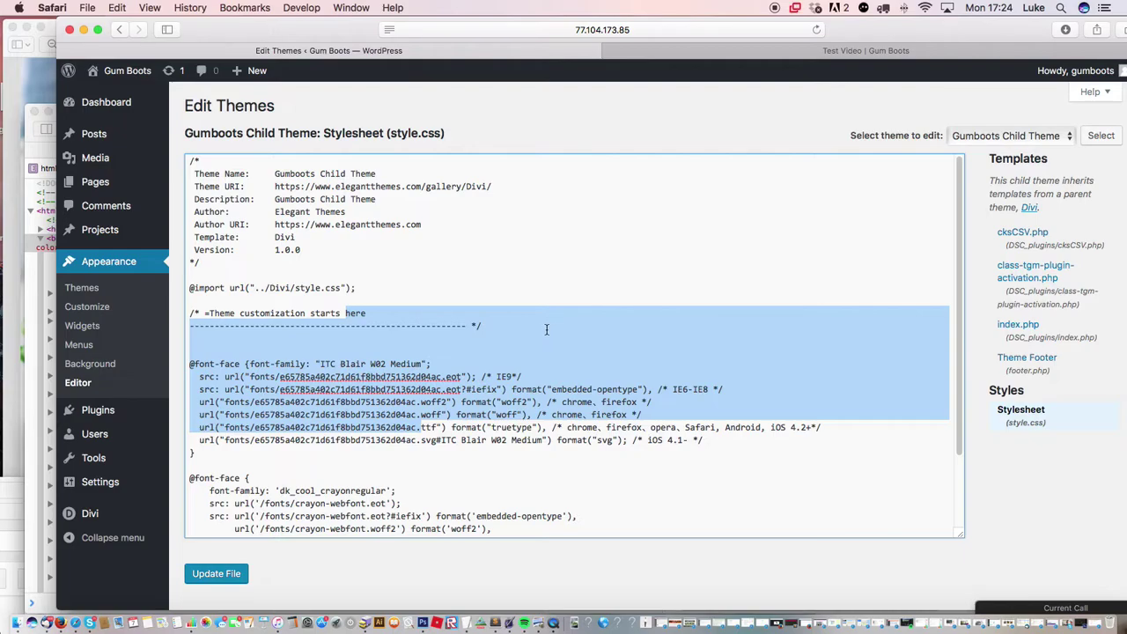
pyautogui.click(233, 454)
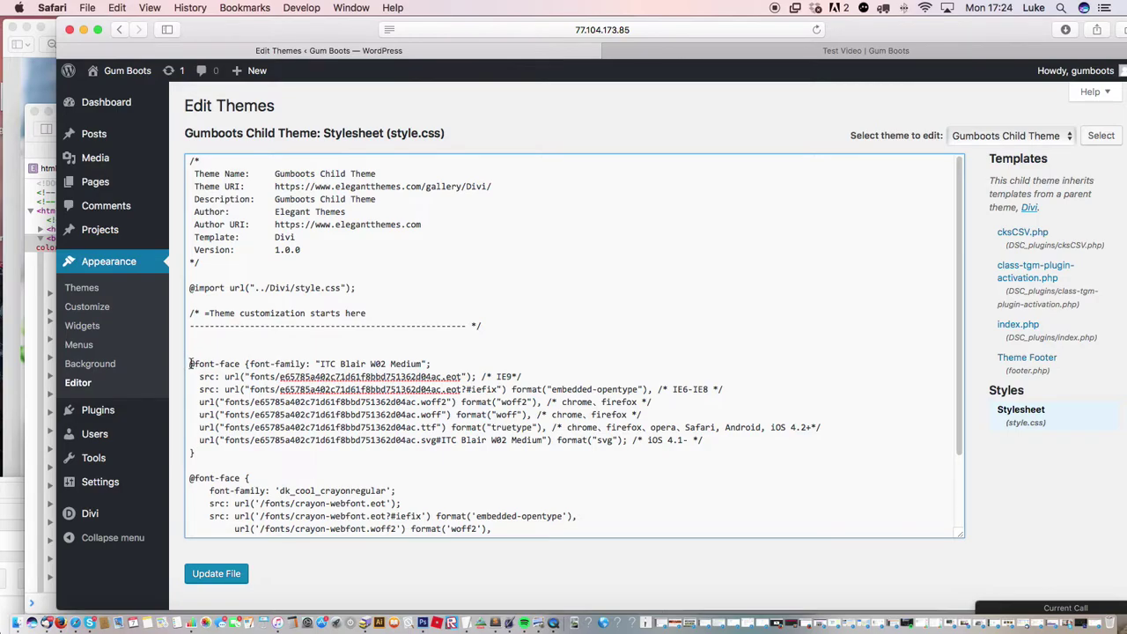
pyautogui.moveTo(189, 364); pyautogui.dragTo(219, 451)
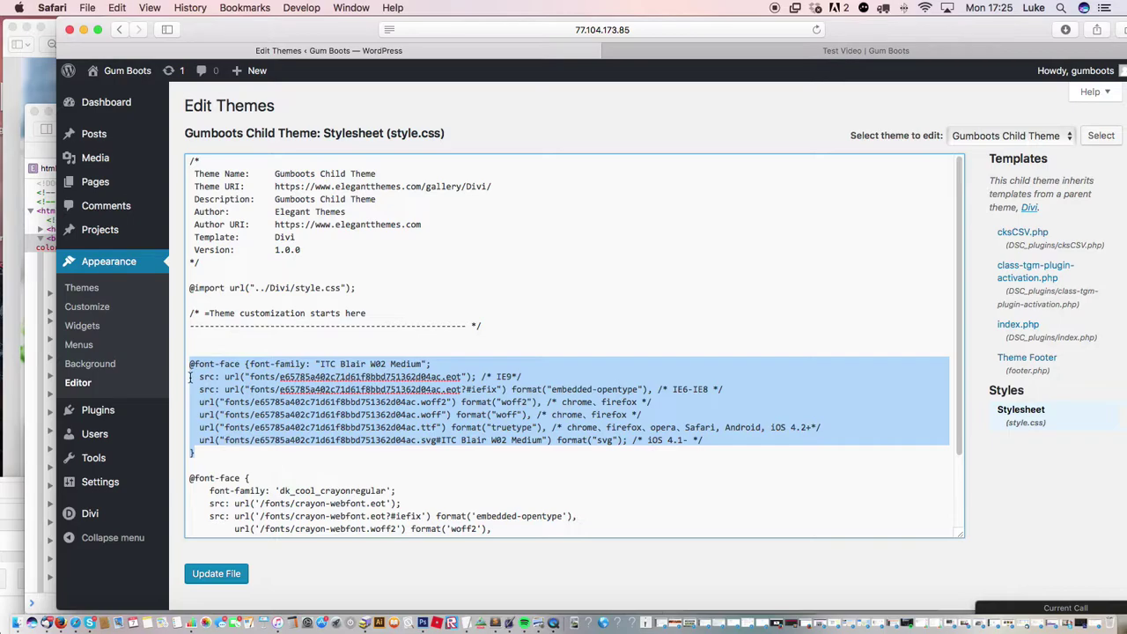
# - Open google.com in a new browser window and search for "divi tutorials"
pyautogui.click(88, 8)
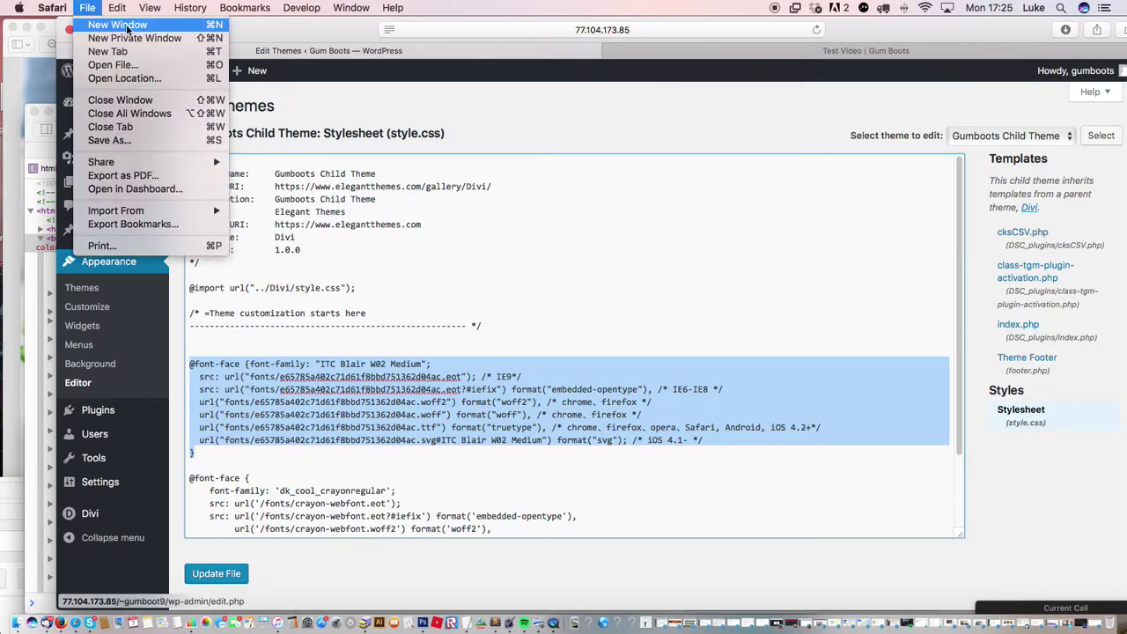
pyautogui.click(102, 21)
pyautogui.write('google.com')
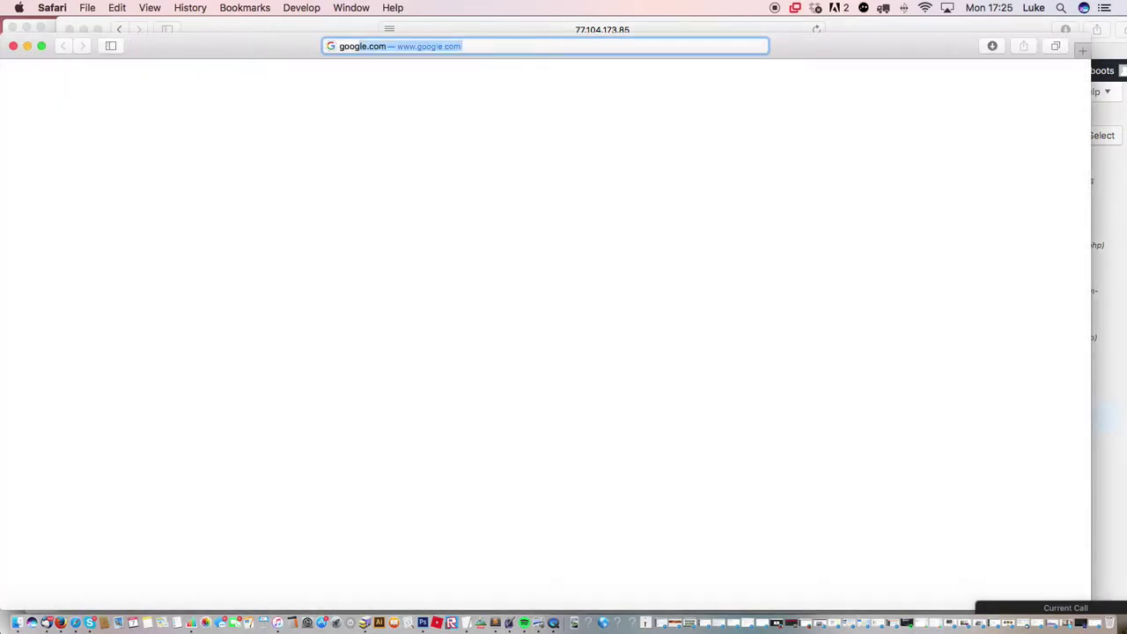
pyautogui.press('Return')
pyautogui.write('d')
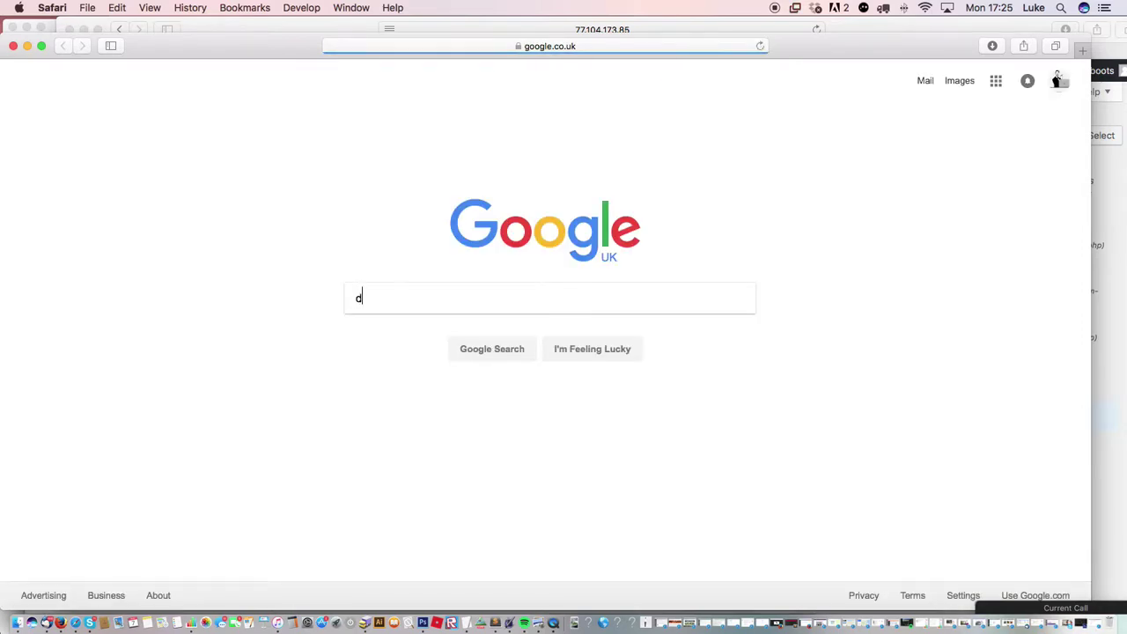
pyautogui.write('ivi tutorials')
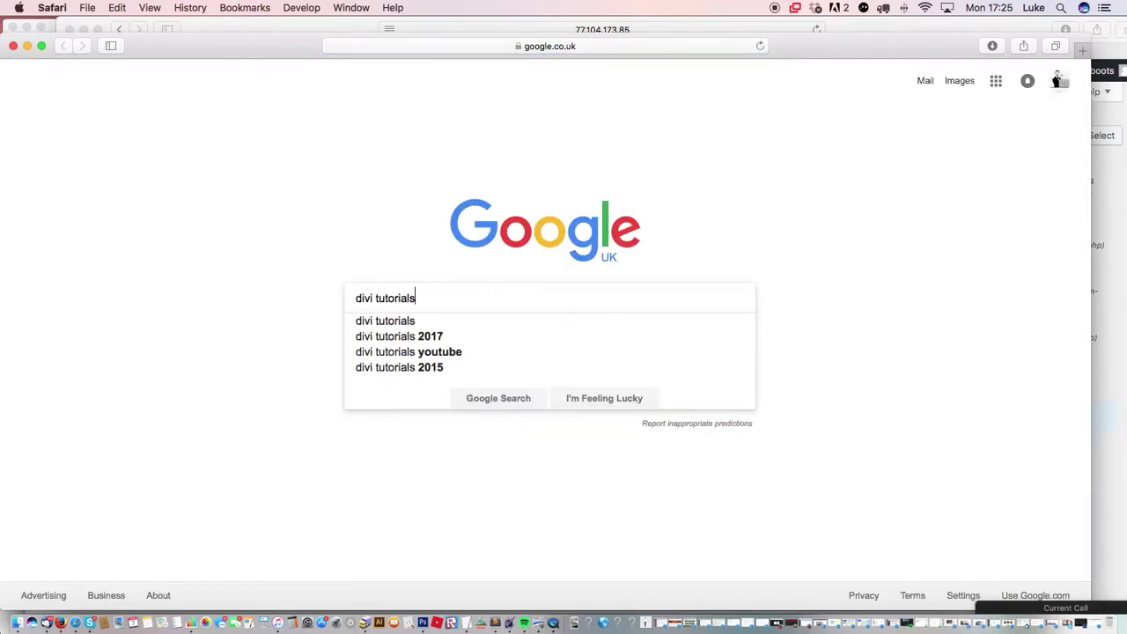
pyautogui.press('Return')
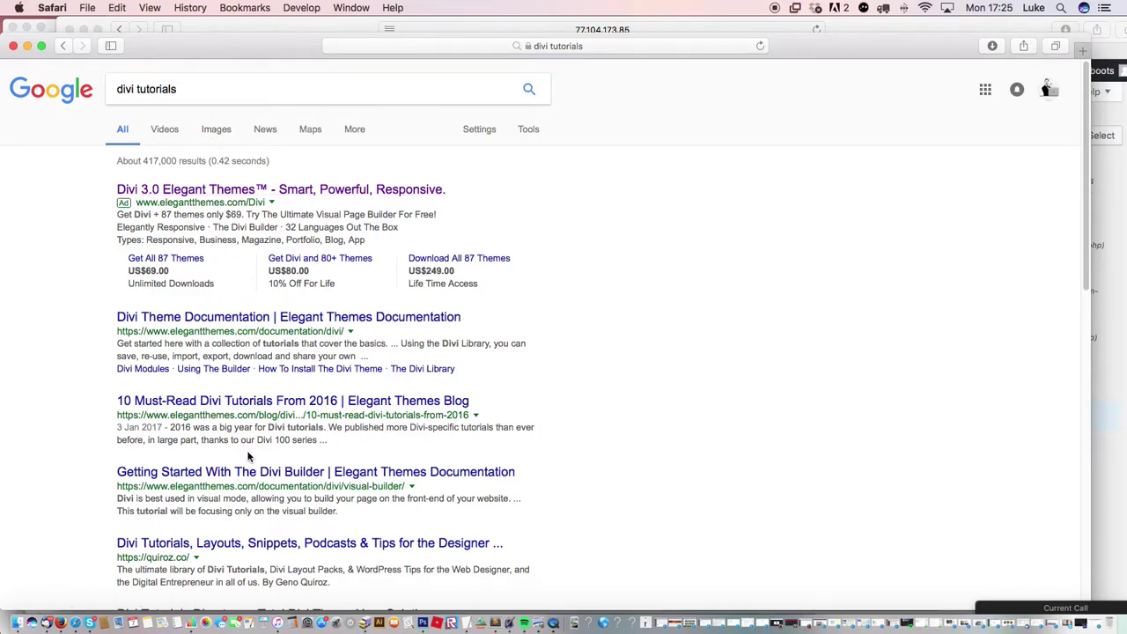
# - View the quiroz.co Divi tutorials site from the search results, then close its window to return to the stylesheet editor
pyautogui.click(297, 540)
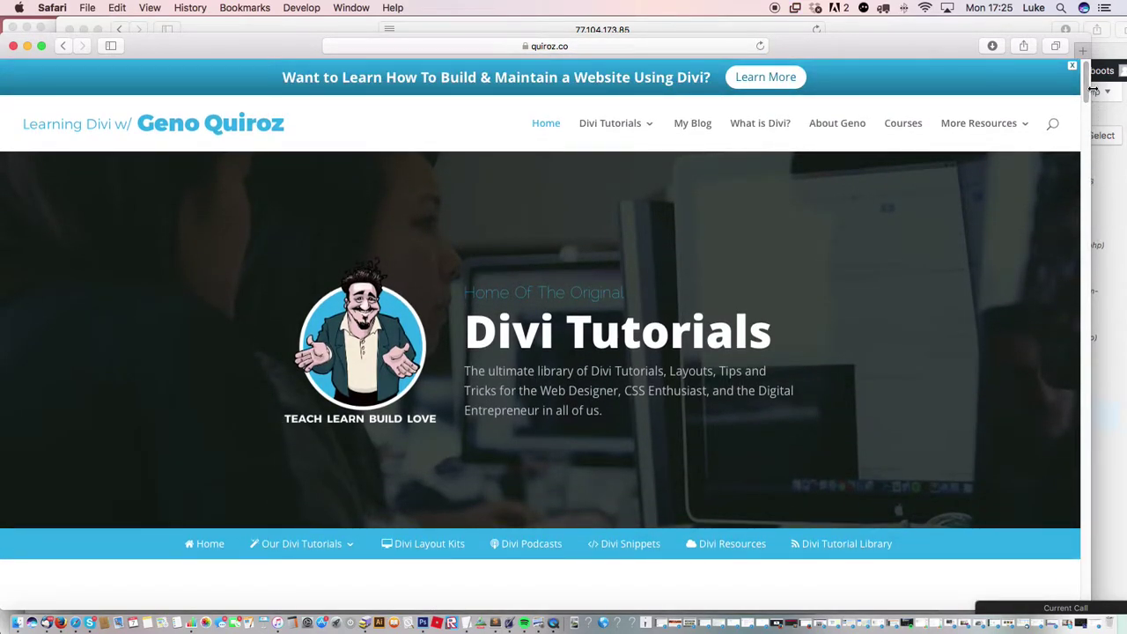
pyautogui.moveTo(1089, 81)
pyautogui.mouseDown()
pyautogui.moveTo(1093, 214)
pyautogui.moveTo(1088, 70)
pyautogui.mouseUp()
pyautogui.moveTo(291, 40); pyautogui.dragTo(995, 292)
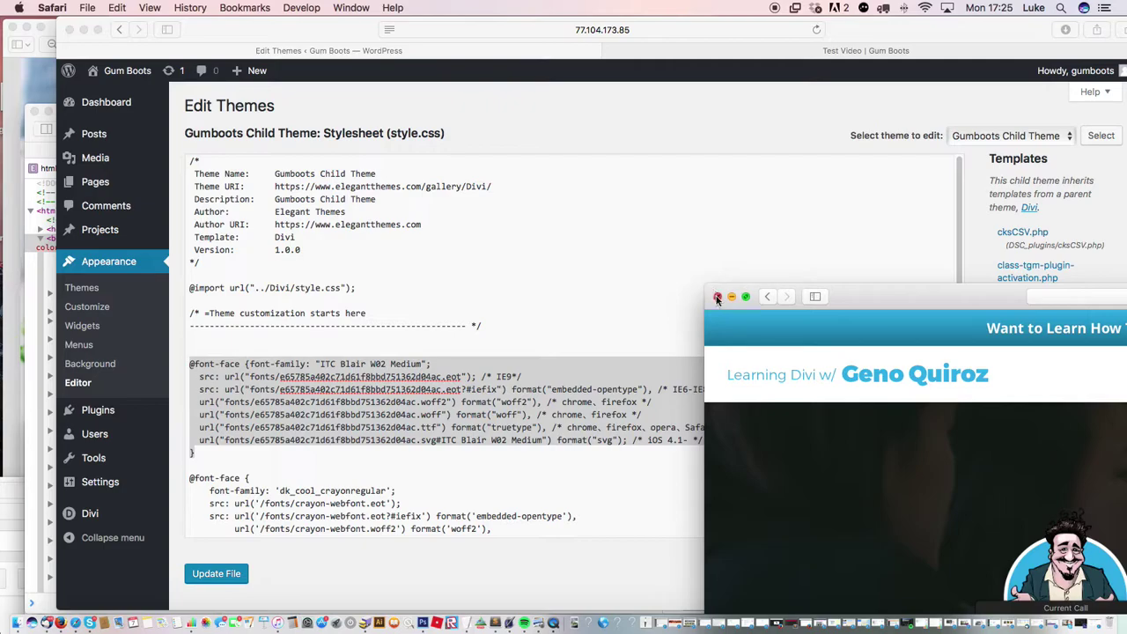
pyautogui.click(716, 300)
pyautogui.click(601, 250)
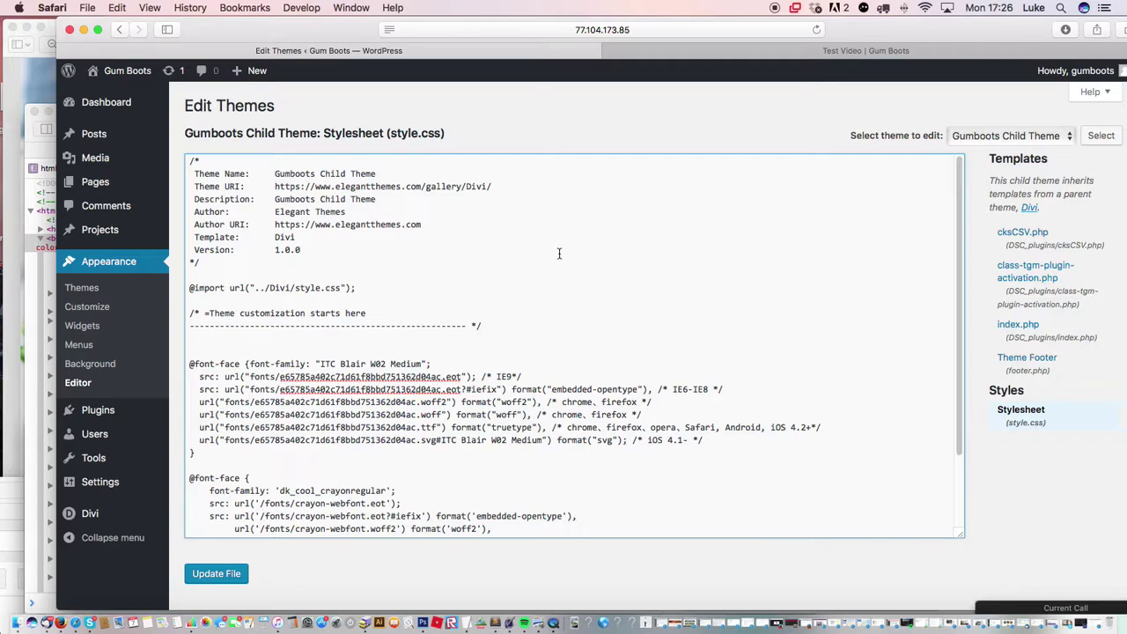
# - Go to the live site's home page, open About Us and view both Board Members & Trustees sections
pyautogui.click(772, 56)
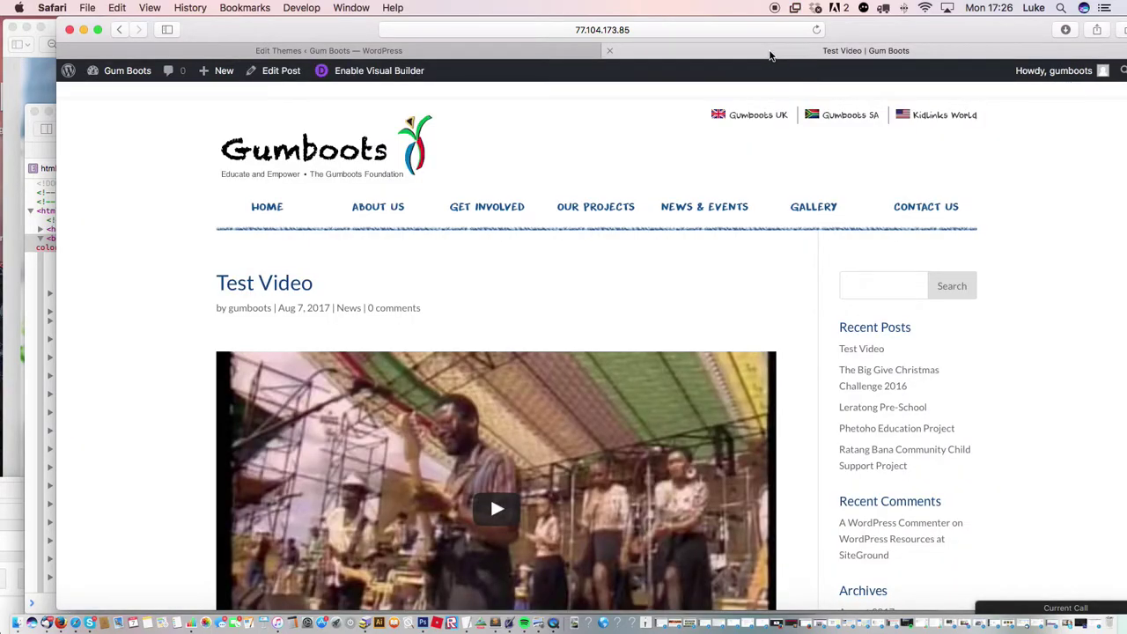
pyautogui.click(344, 159)
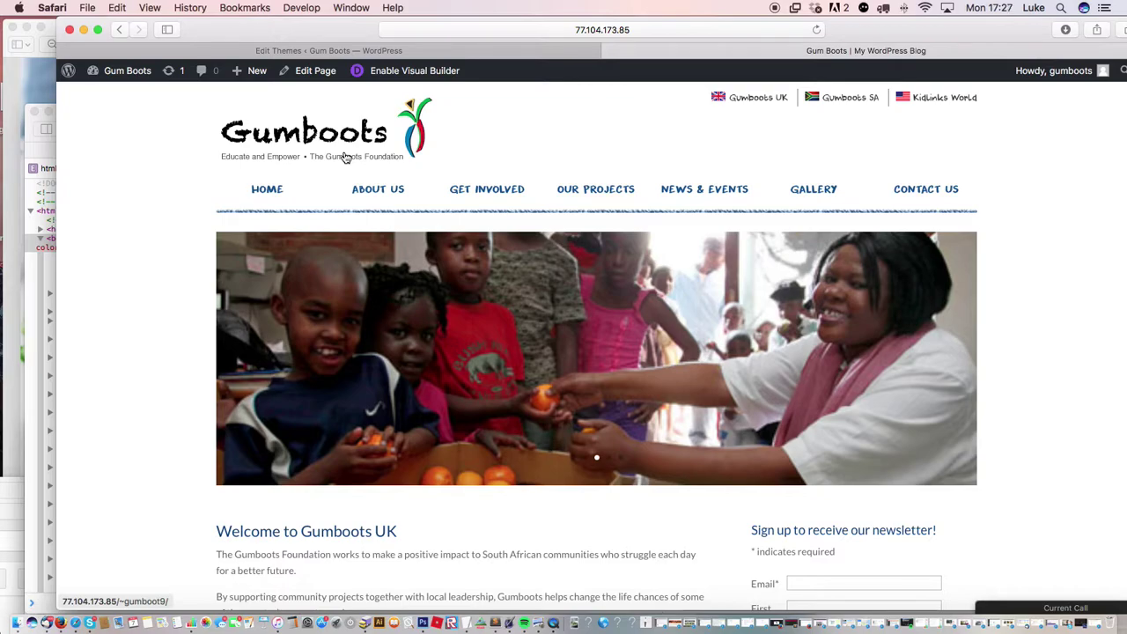
pyautogui.click(380, 191)
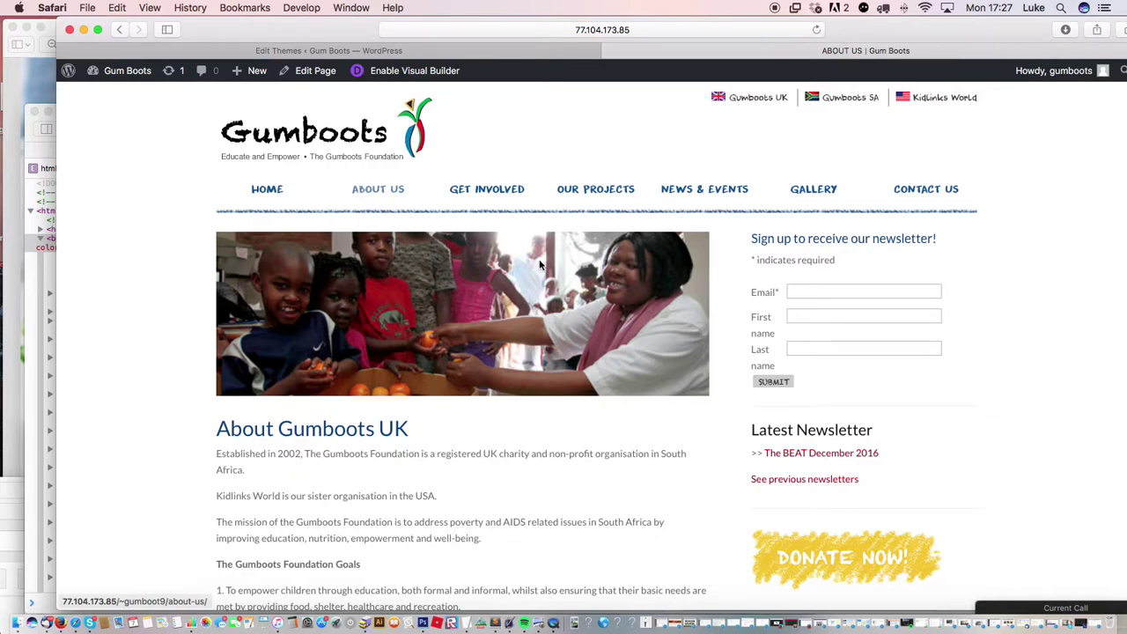
pyautogui.moveTo(1012, 30); pyautogui.dragTo(955, 30)
pyautogui.moveTo(1088, 115); pyautogui.dragTo(1083, 292)
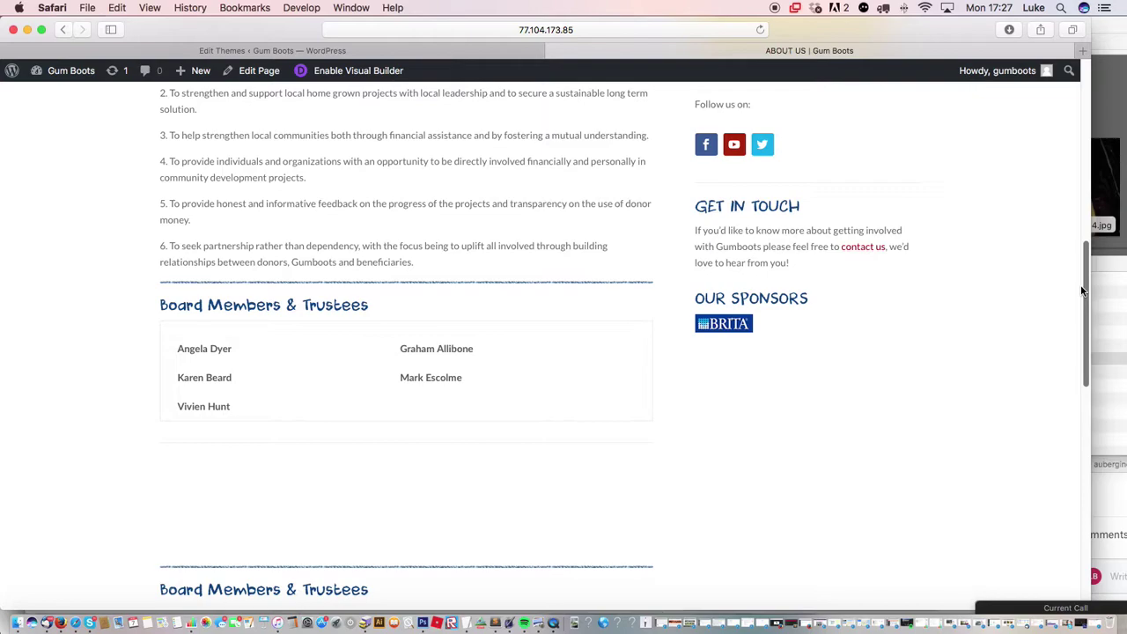
pyautogui.moveTo(1082, 292); pyautogui.dragTo(1084, 335)
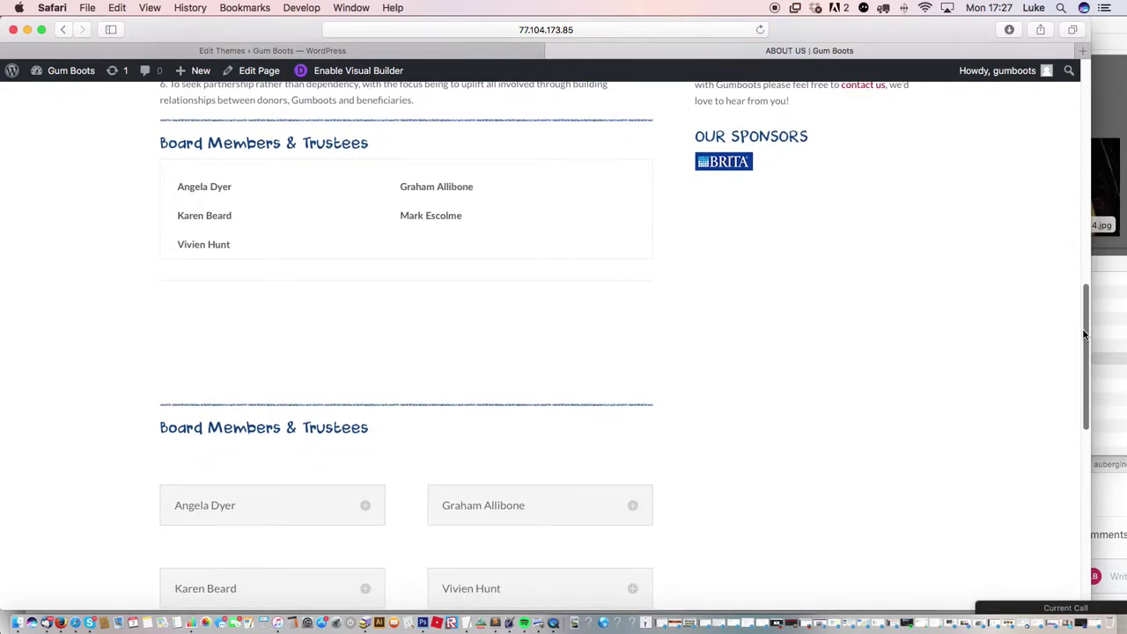
pyautogui.moveTo(1084, 334); pyautogui.dragTo(1074, 364)
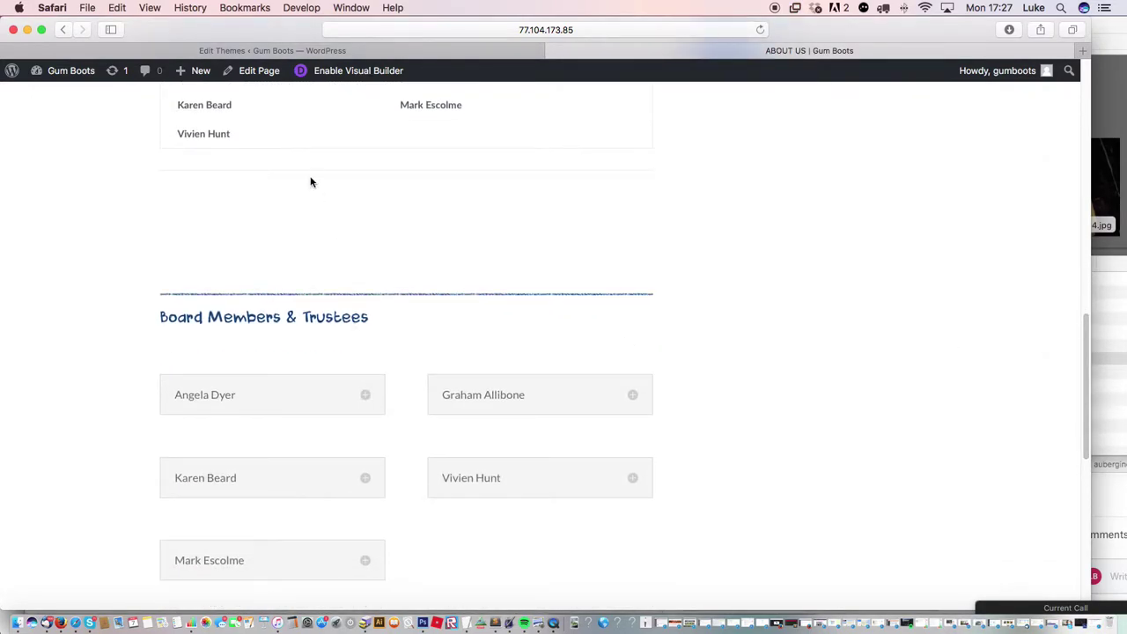
# - Expand and collapse the first trustee's biography toggle, then return to the plain trustee list above it
pyautogui.click(364, 397)
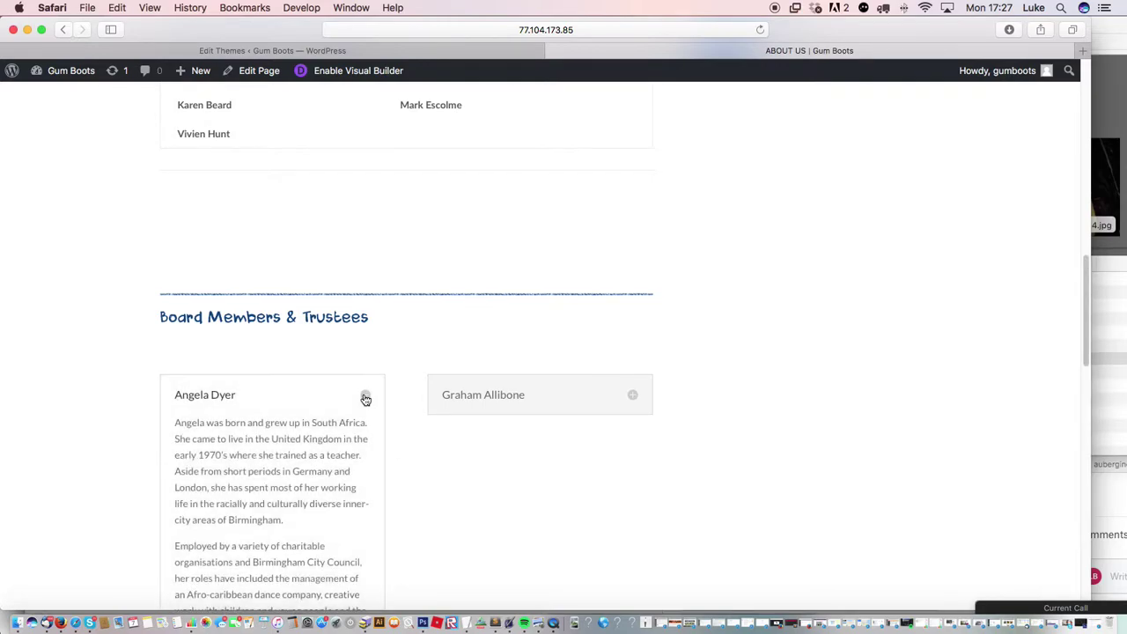
pyautogui.click(366, 398)
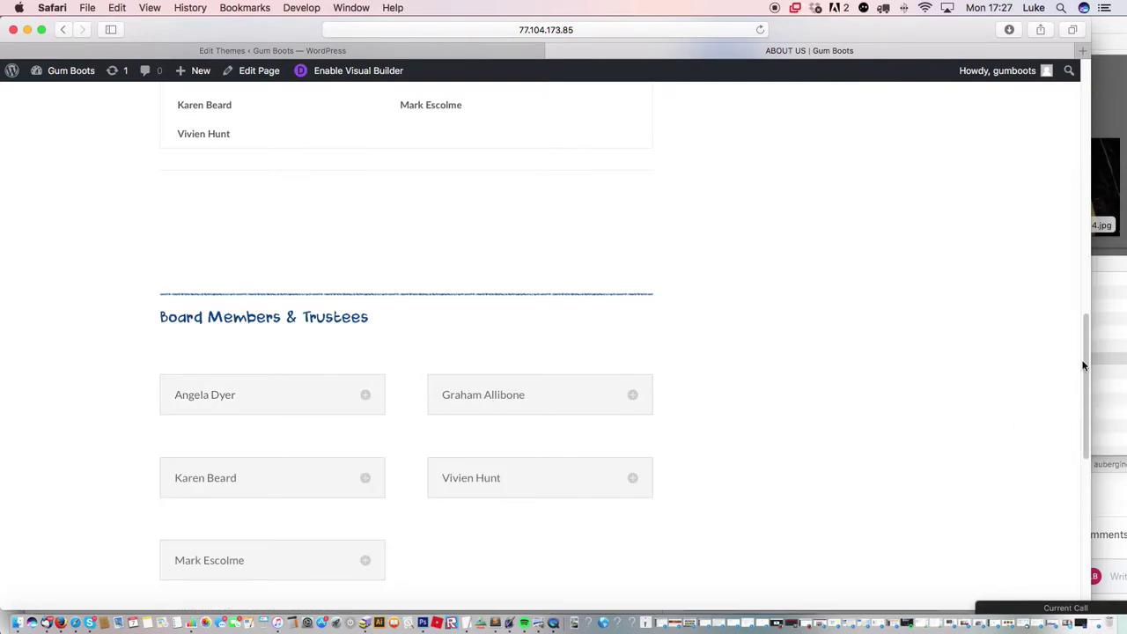
pyautogui.moveTo(1083, 365); pyautogui.dragTo(1071, 302)
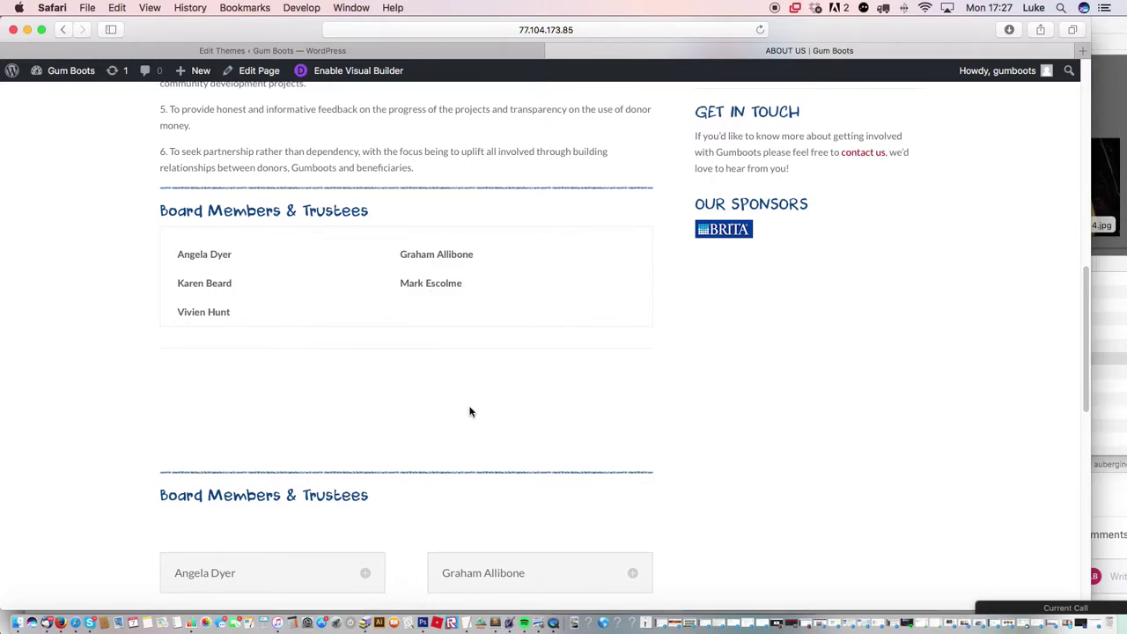
# - Expand and collapse the last trustee's biography toggle in the lower Board Members & Trustees section
pyautogui.moveTo(1085, 300); pyautogui.dragTo(1071, 369)
pyautogui.scroll(-1, 498, 433)
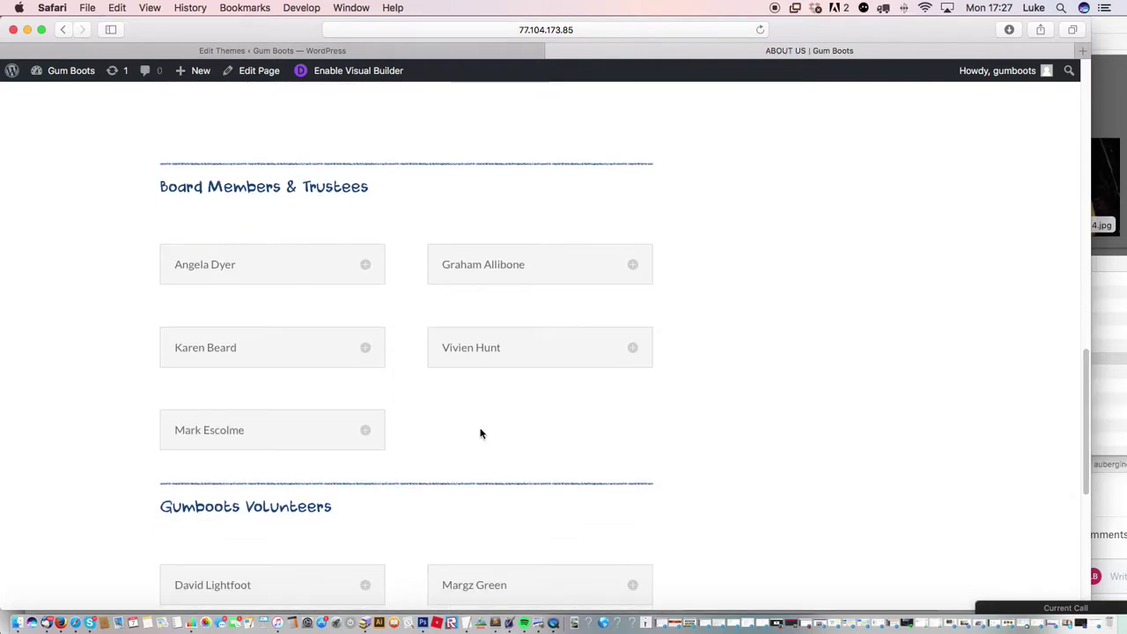
pyautogui.click(366, 424)
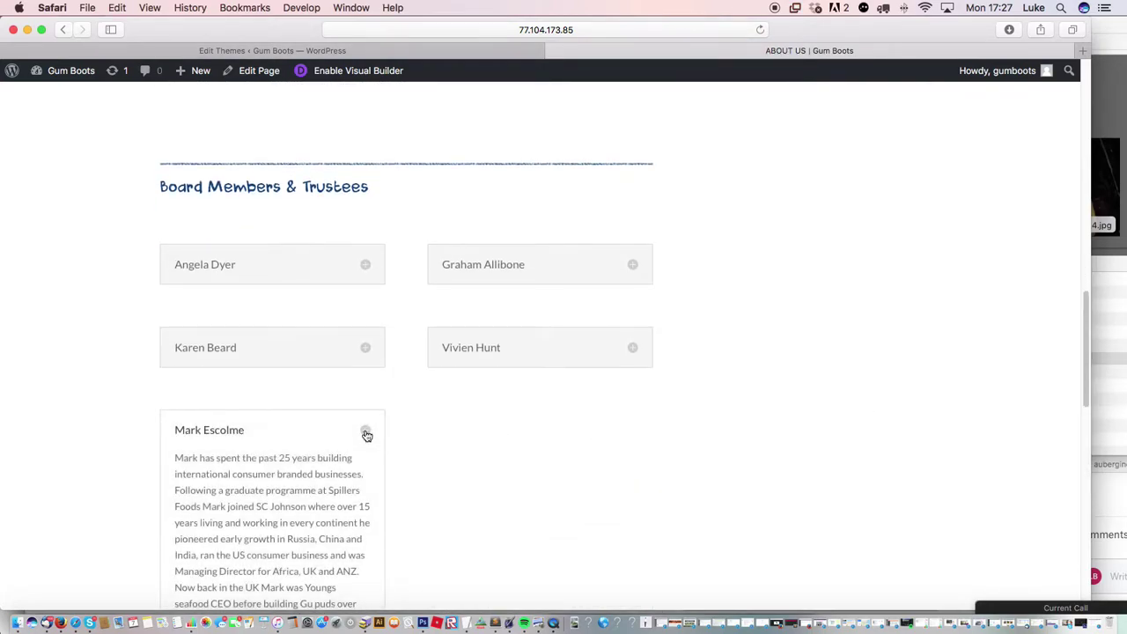
pyautogui.click(366, 433)
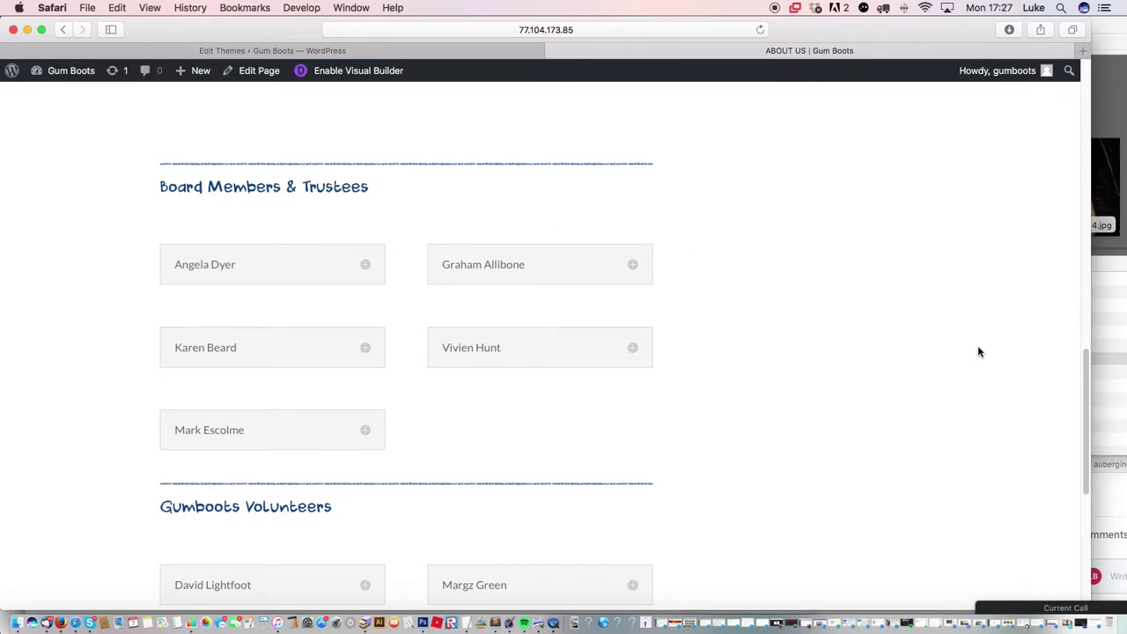
# - Expand and collapse the two biography toggles in the Gumboots Volunteers section
pyautogui.scroll(-5, 1090, 374)
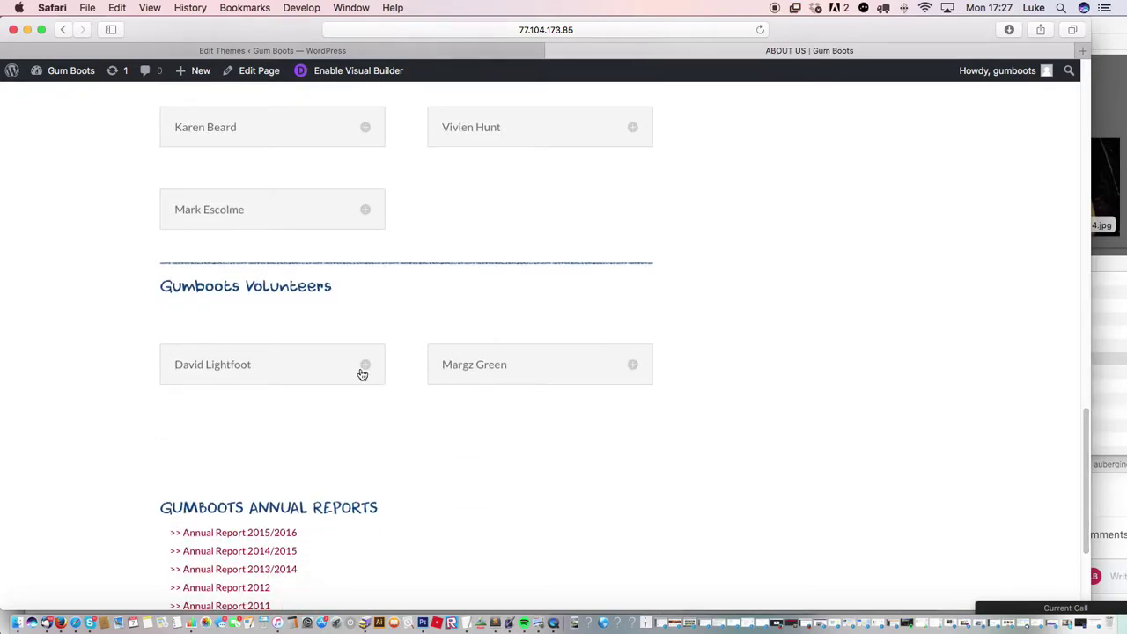
pyautogui.click(366, 368)
pyautogui.click(365, 368)
pyautogui.click(632, 367)
pyautogui.click(632, 367)
# - Open the About Us page for editing and check the trustee table in the second Text module of the first section's main column
pyautogui.moveTo(1086, 422); pyautogui.dragTo(1038, 351)
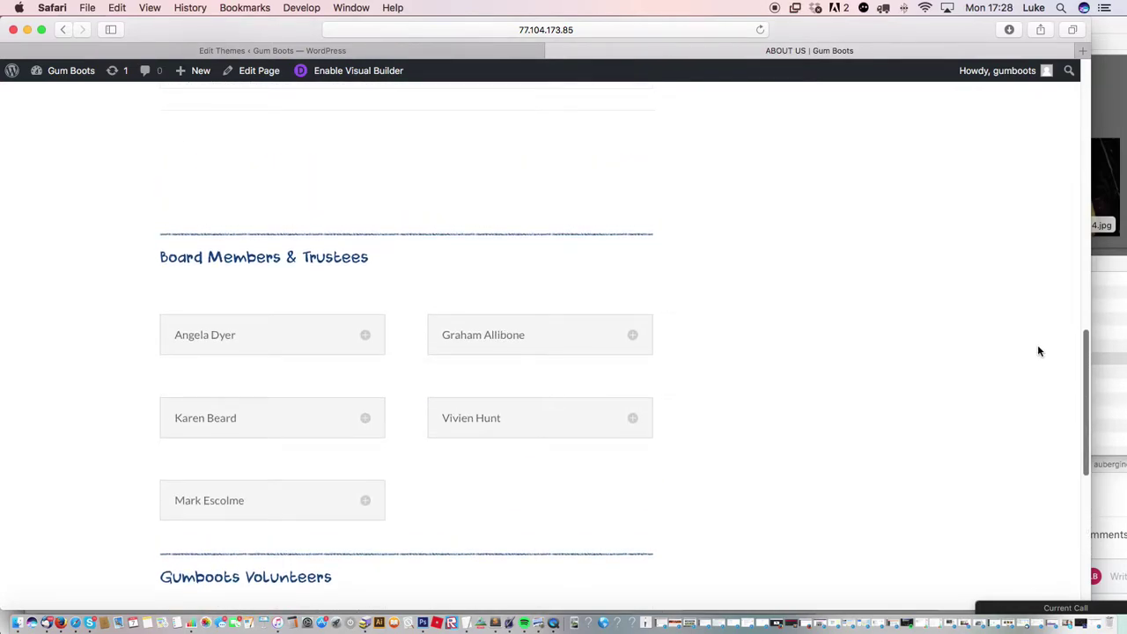
pyautogui.moveTo(1038, 352); pyautogui.dragTo(1018, 273)
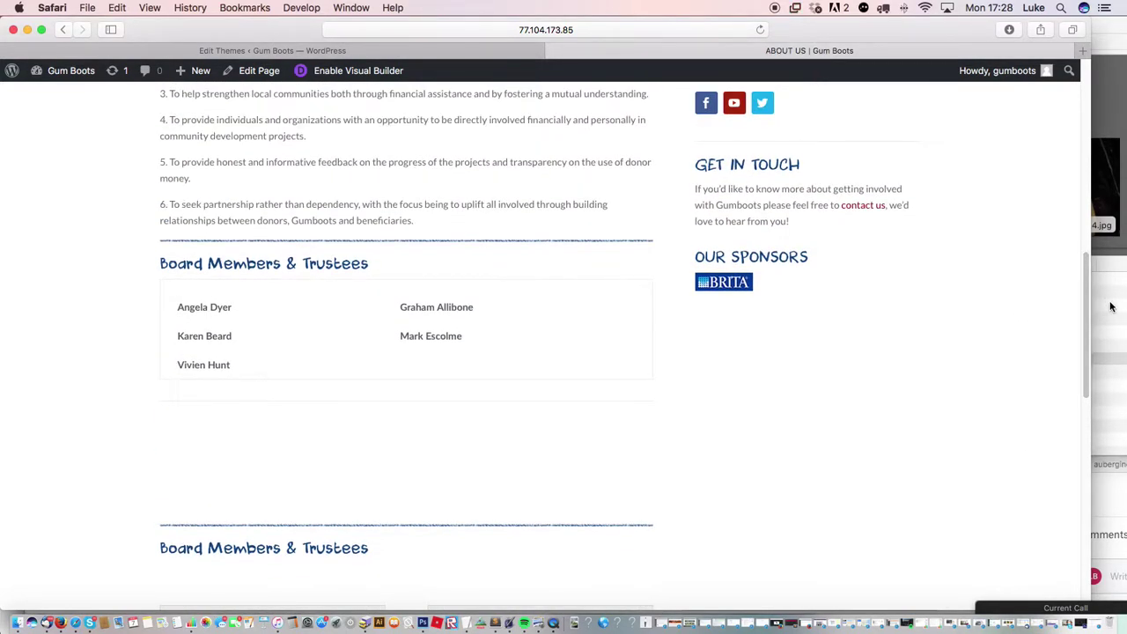
pyautogui.moveTo(1088, 304); pyautogui.dragTo(1073, 333)
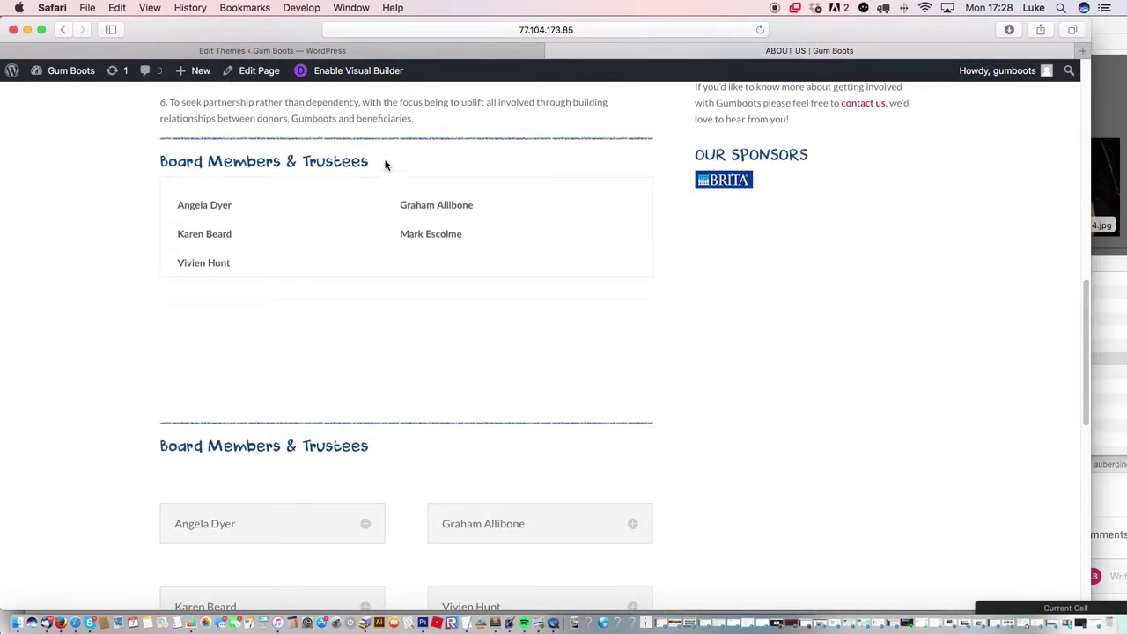
pyautogui.click(257, 73)
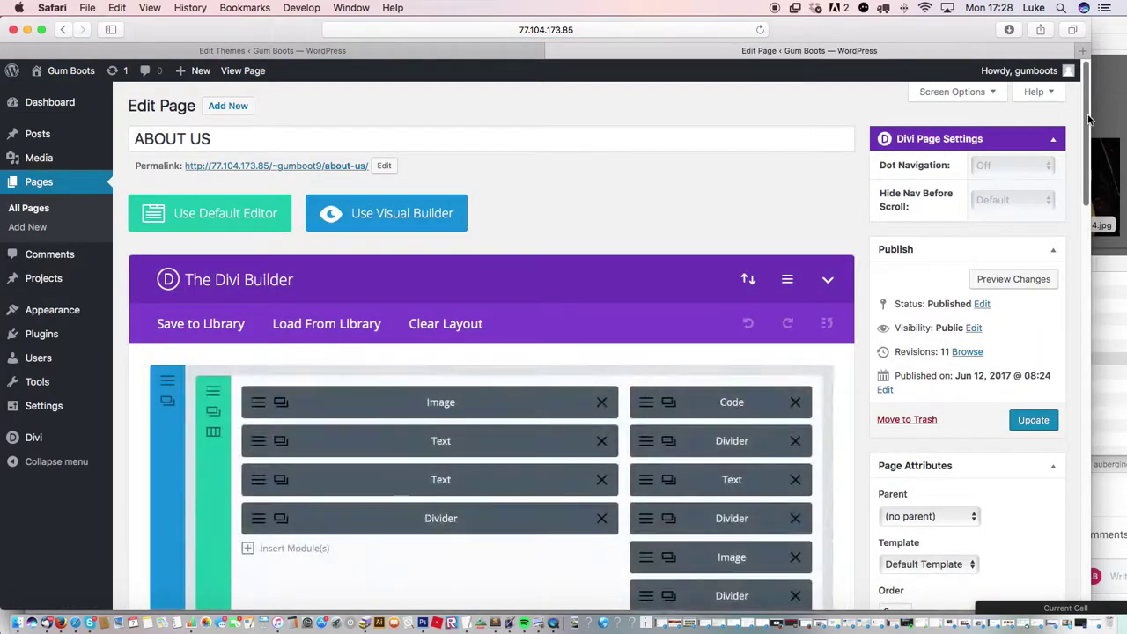
pyautogui.scroll(-2, 1085, 145)
pyautogui.scroll(-2, 1085, 145)
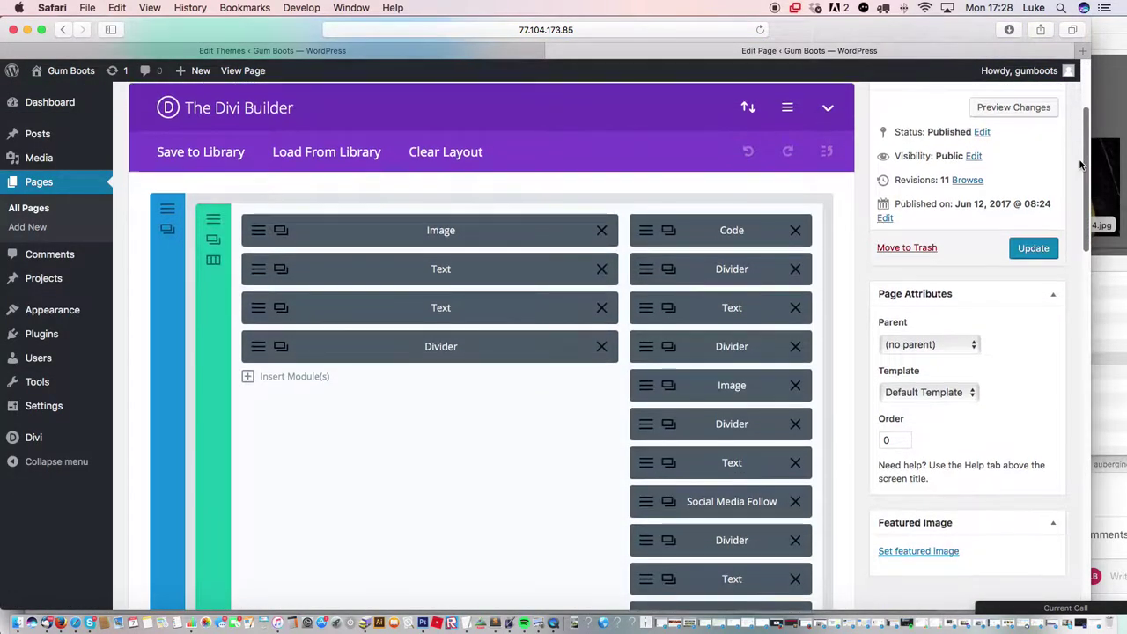
pyautogui.click(259, 310)
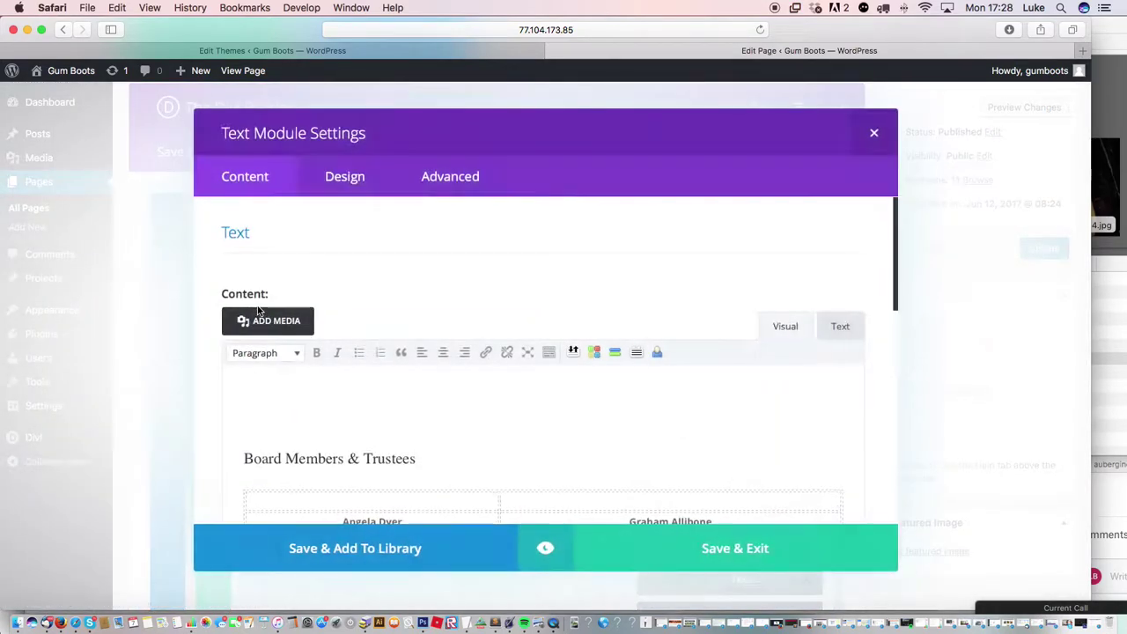
pyautogui.moveTo(897, 301); pyautogui.dragTo(894, 352)
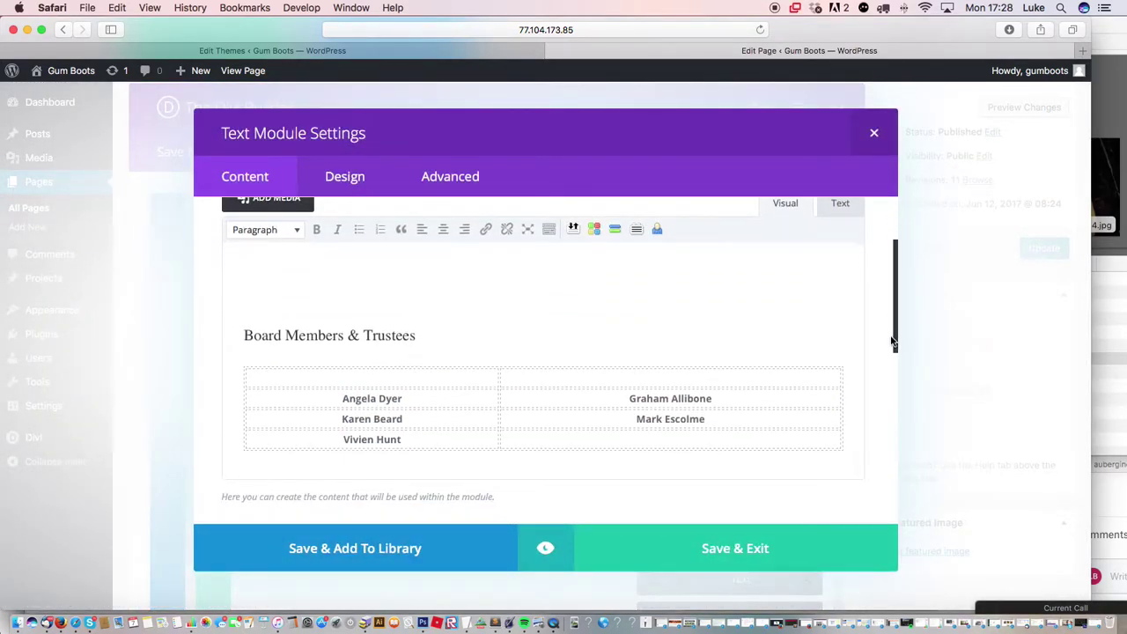
pyautogui.click(874, 139)
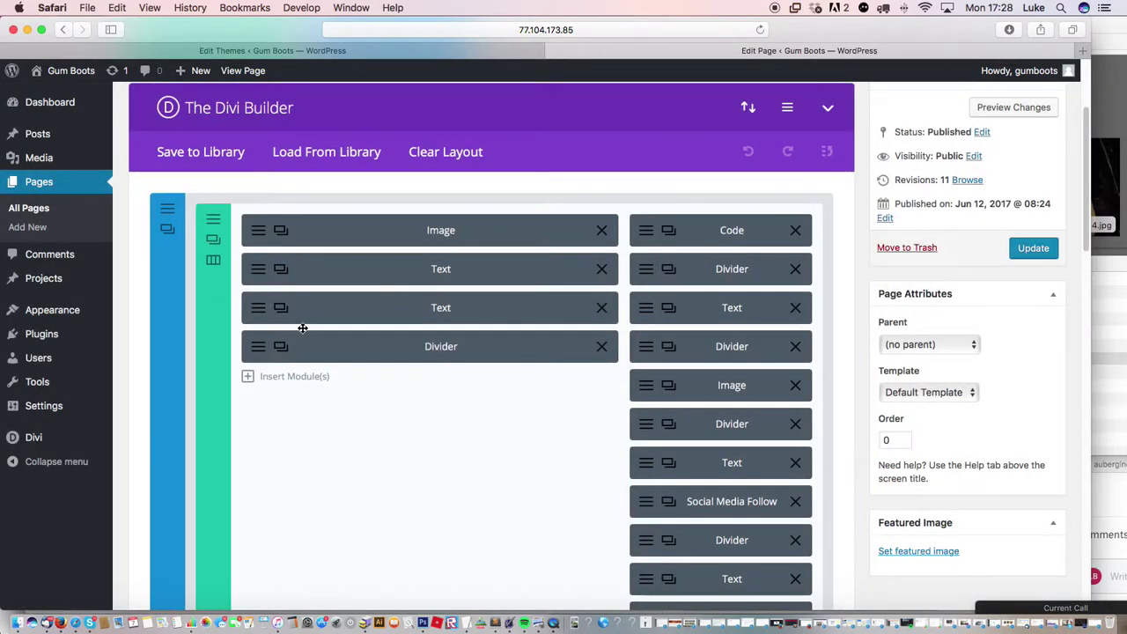
# - Delete the plain Board Members & Trustees Text module from the first section and check the settings of the Divider below it
pyautogui.scroll(-2, 296, 324)
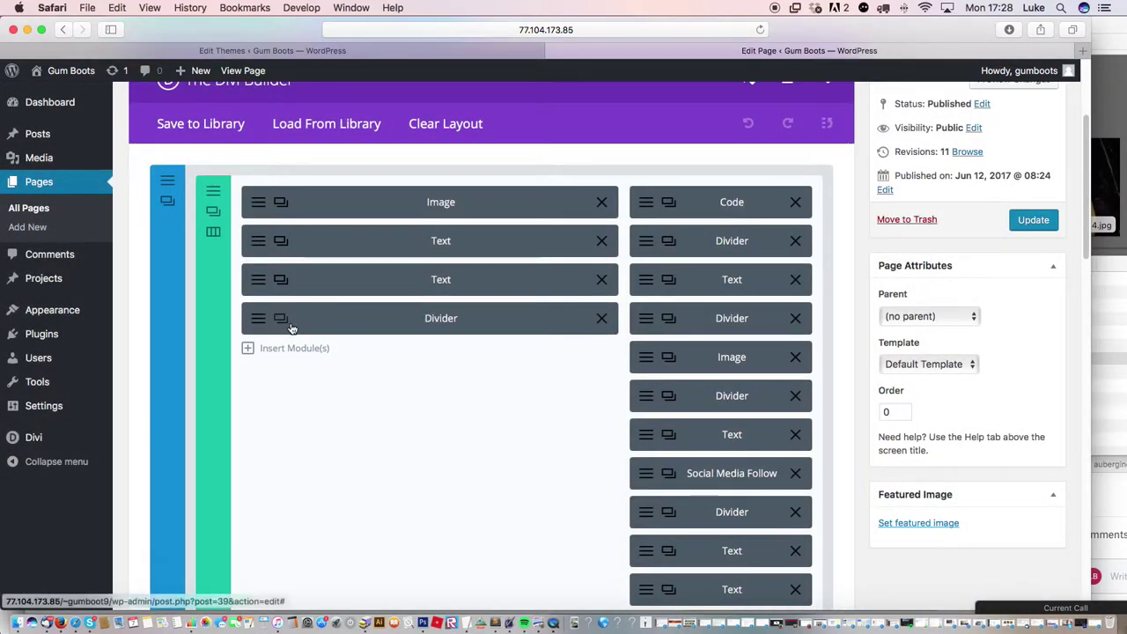
pyautogui.scroll(-7, 386, 406)
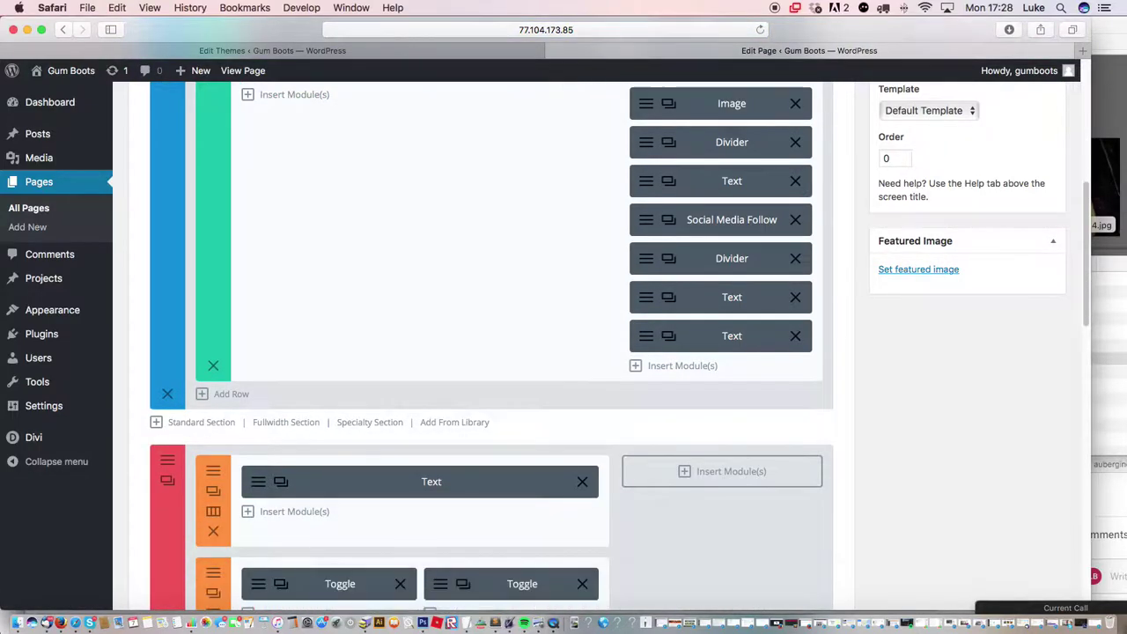
pyautogui.scroll(-4, 386, 406)
pyautogui.scroll(2, 850, 382)
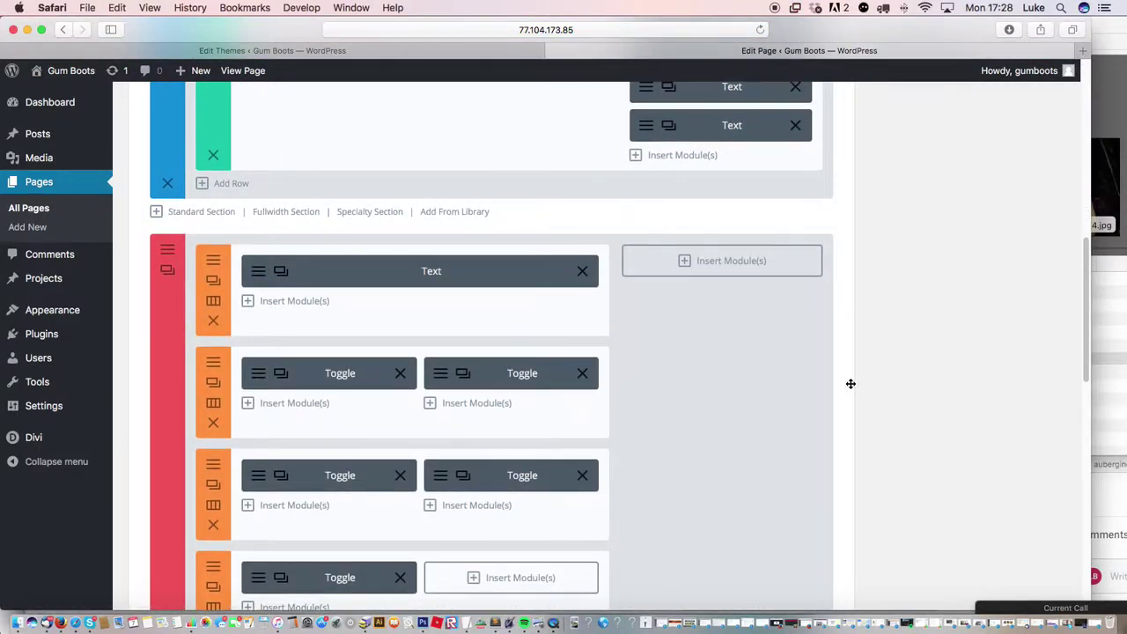
pyautogui.scroll(10, 450, 211)
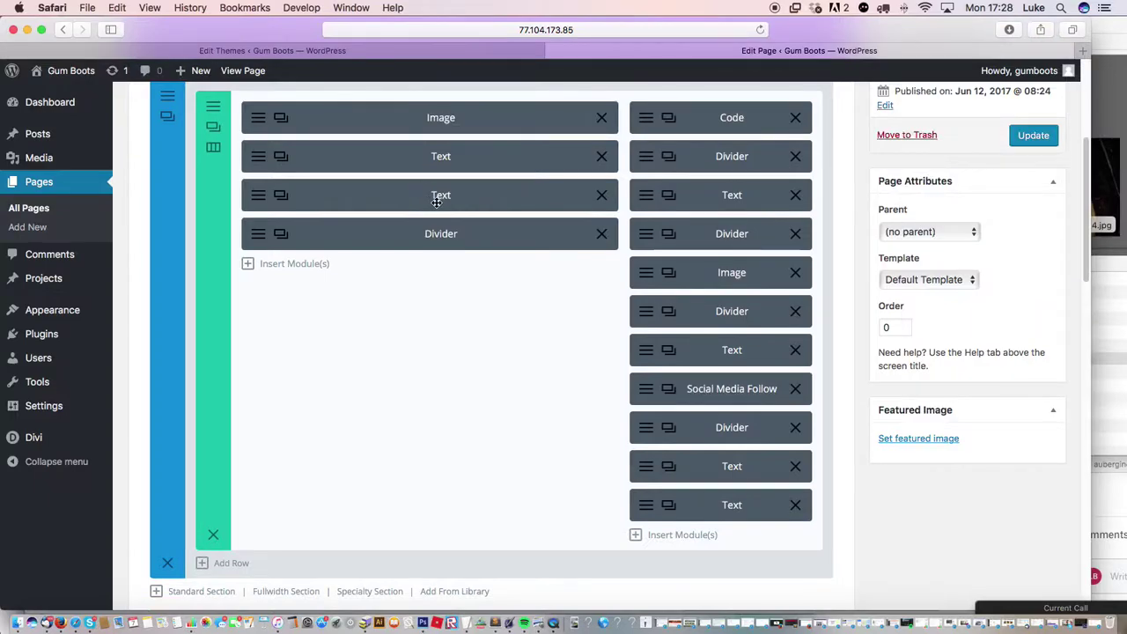
pyautogui.scroll(2, 454, 236)
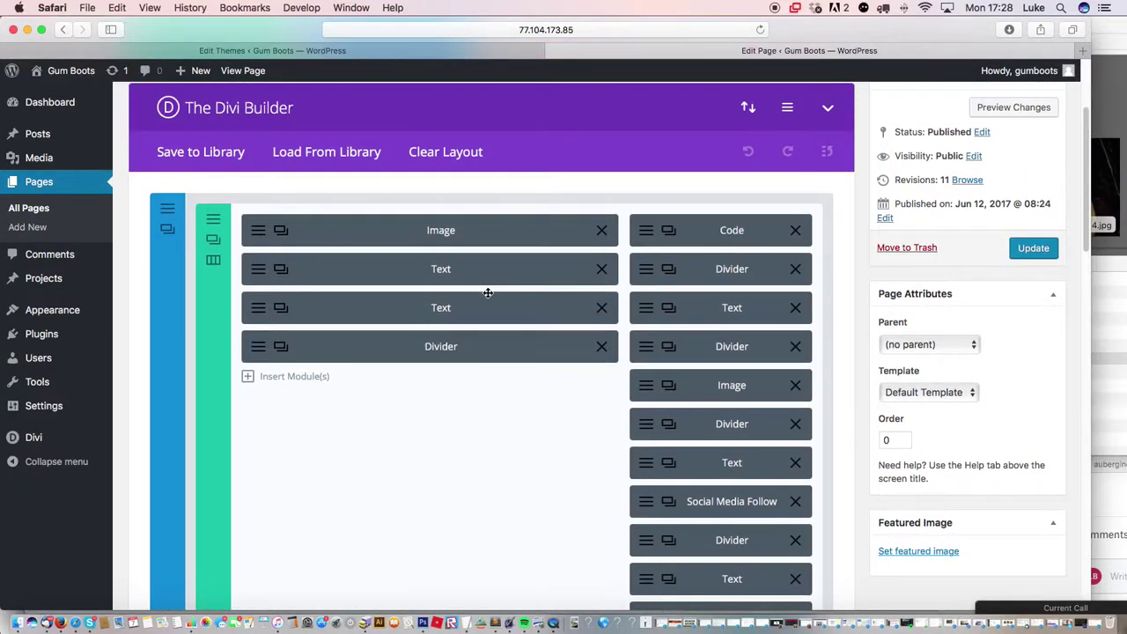
pyautogui.click(257, 311)
pyautogui.click(877, 134)
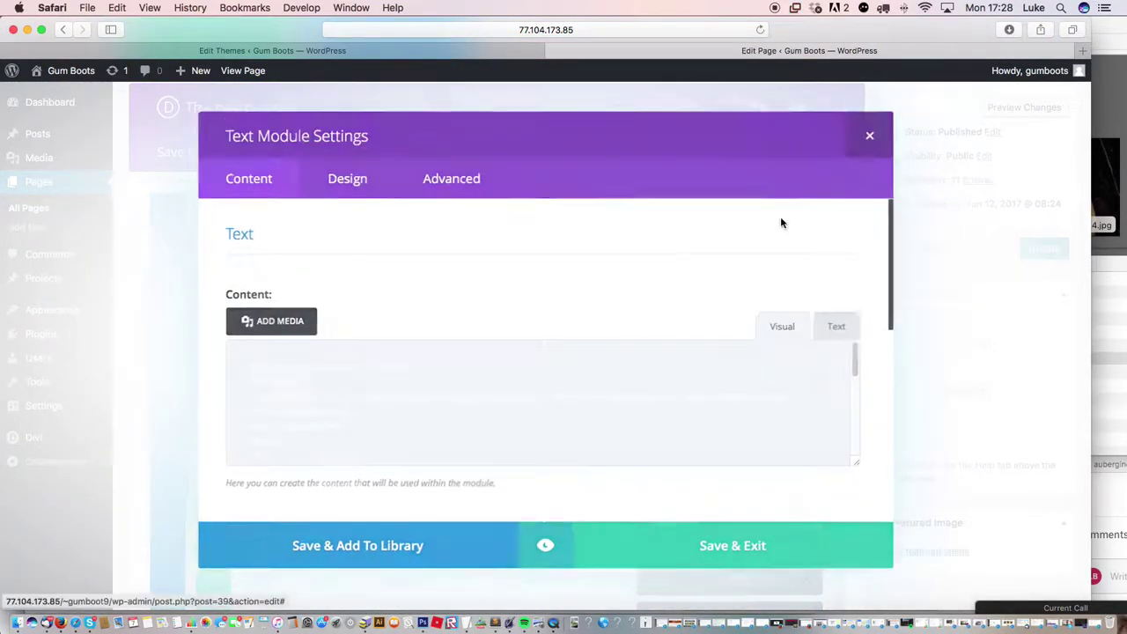
pyautogui.click(603, 308)
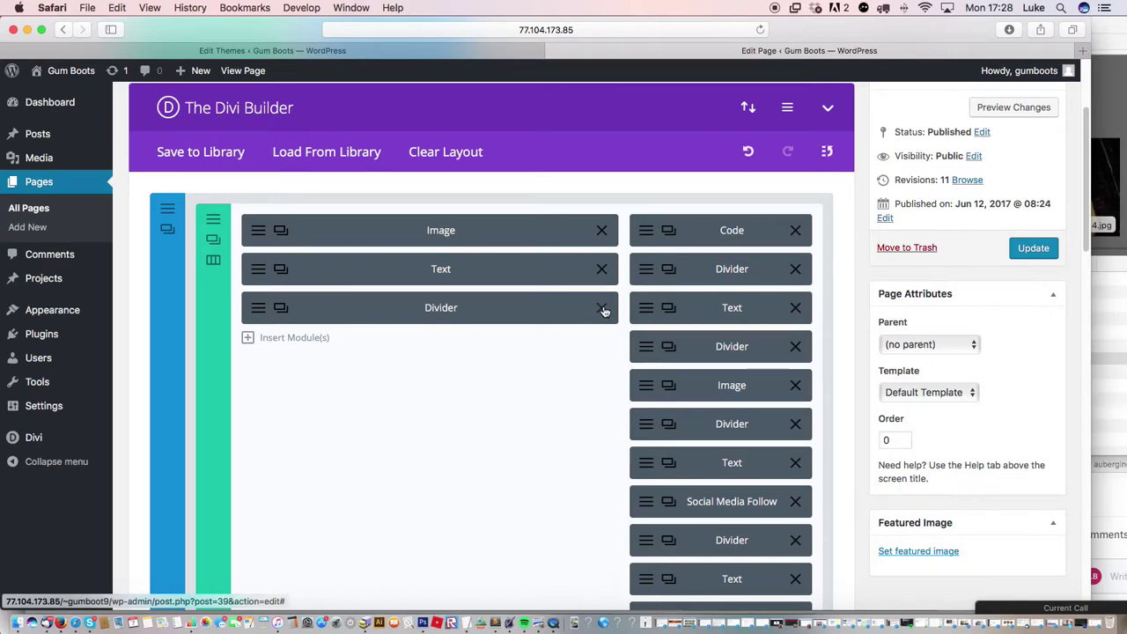
pyautogui.click(256, 310)
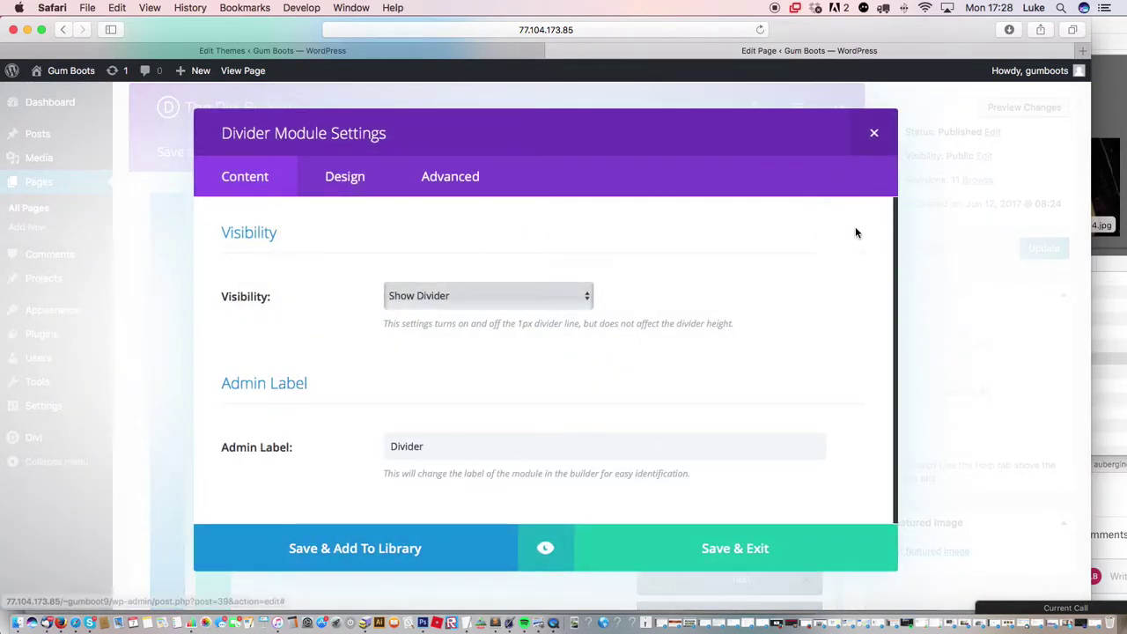
pyautogui.click(873, 135)
# - Update the About Us page and view the Board Members & Trustees area on the live page
pyautogui.click(1032, 249)
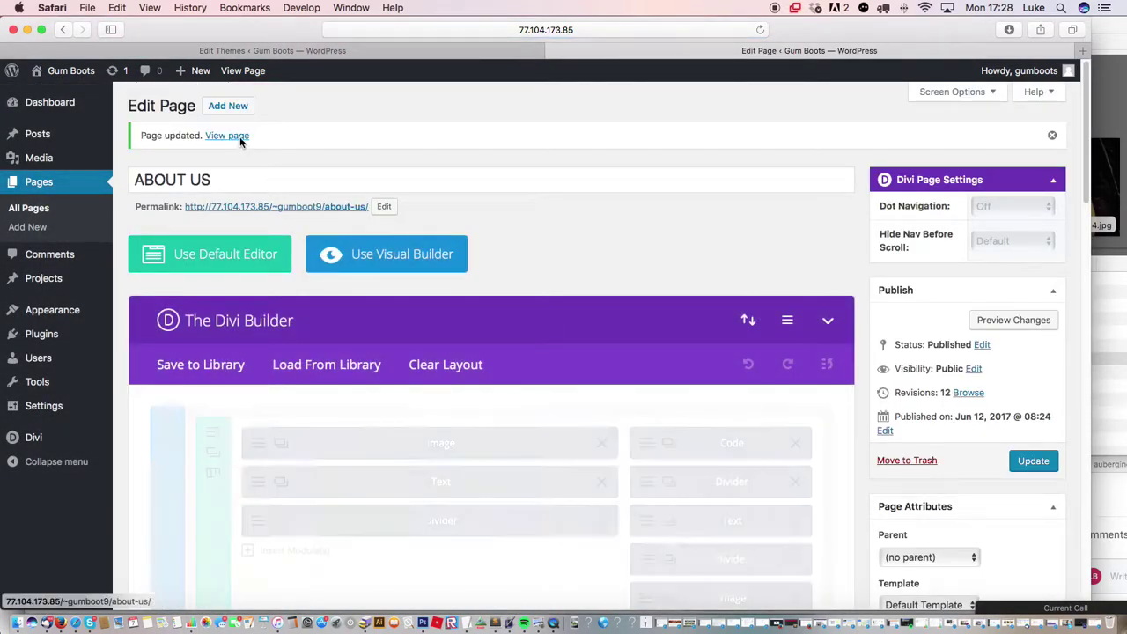
pyautogui.click(234, 135)
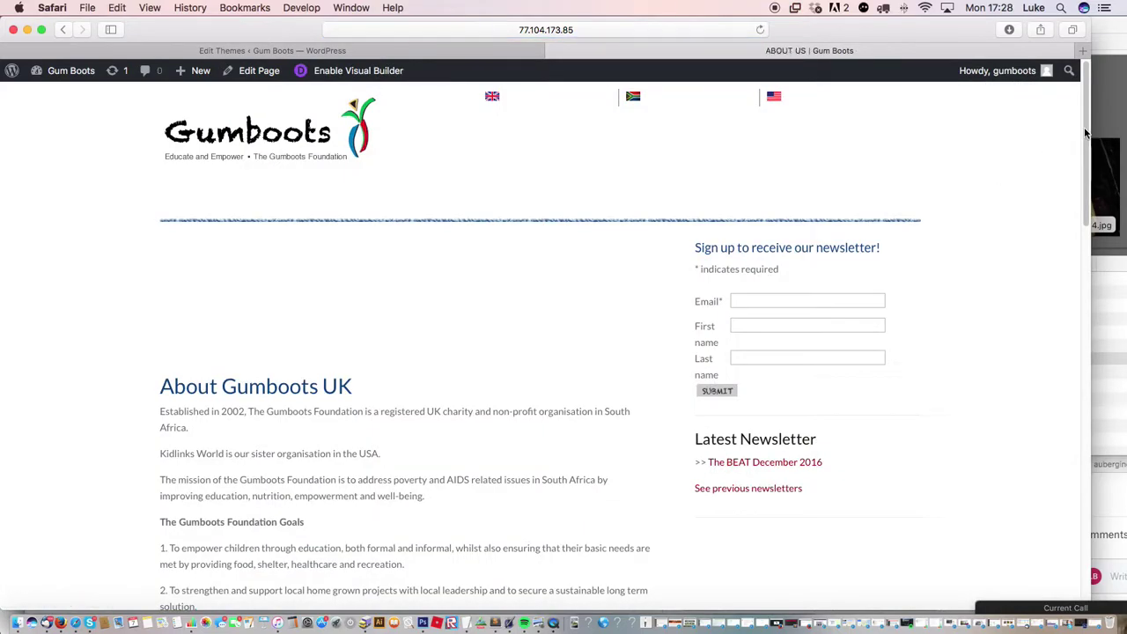
pyautogui.scroll(-2, 1073, 233)
pyautogui.scroll(-5, 1065, 284)
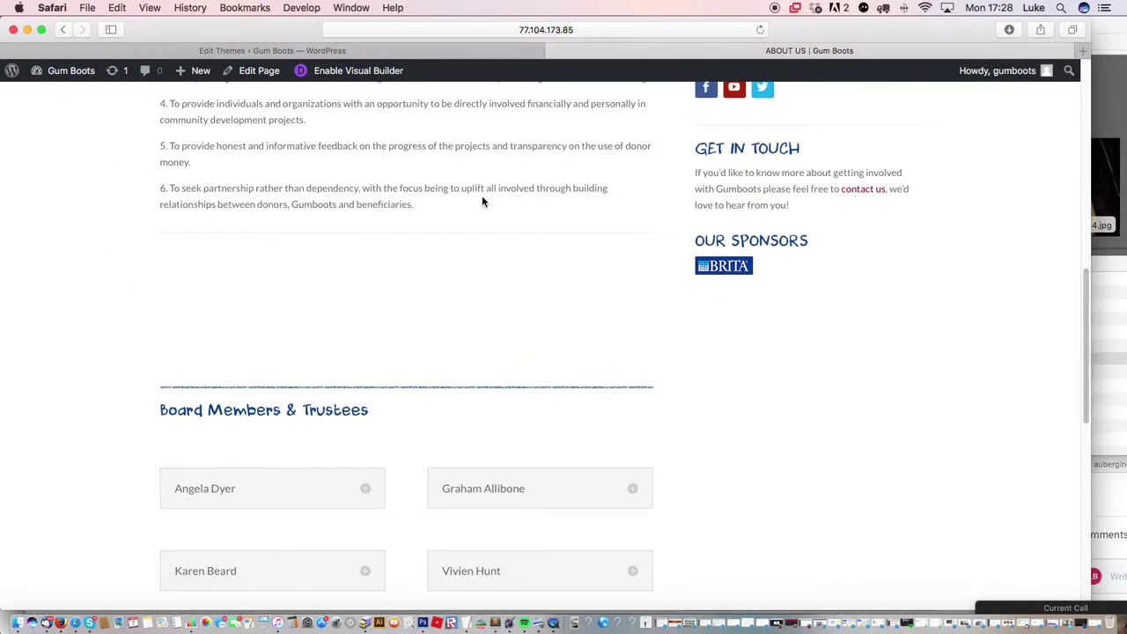
# - Reopen the About Us page for editing, delete the Divider module from the first section's main column and update the page
pyautogui.click(258, 72)
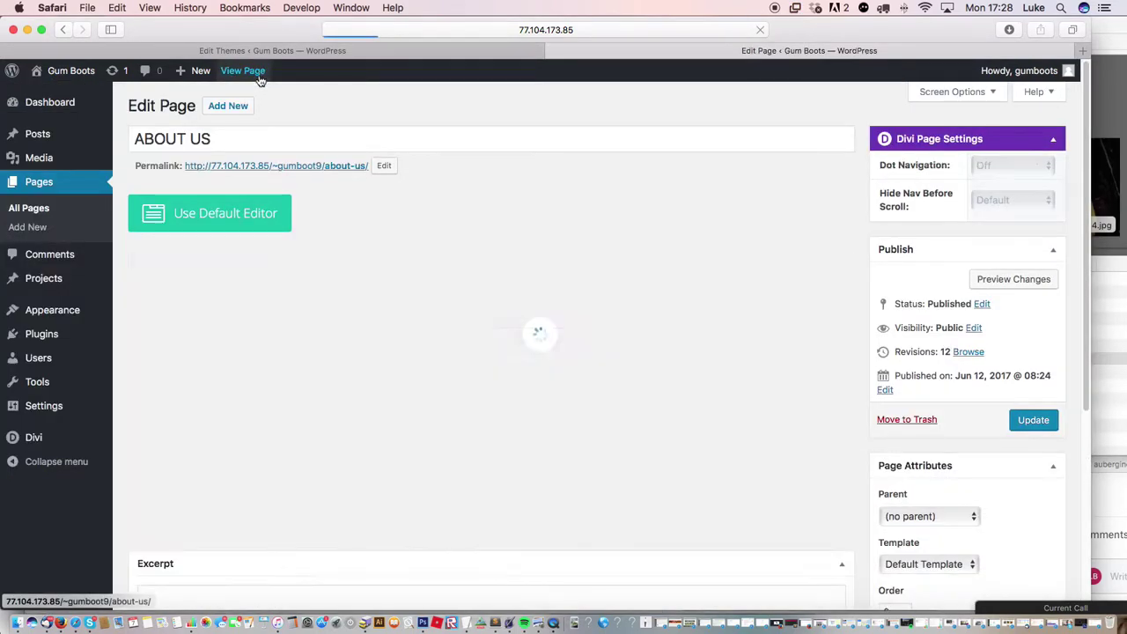
pyautogui.scroll(-2, 1086, 162)
pyautogui.moveTo(1085, 163); pyautogui.dragTo(1068, 275)
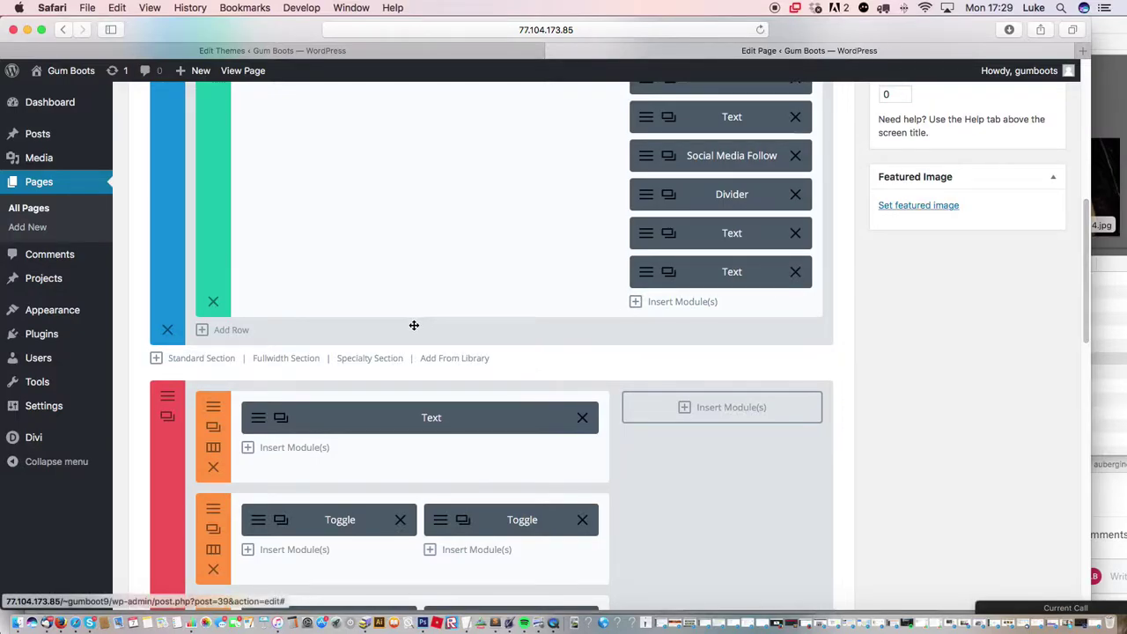
pyautogui.scroll(4, 425, 290)
pyautogui.scroll(1, 601, 197)
pyautogui.click(601, 187)
pyautogui.click(1030, 128)
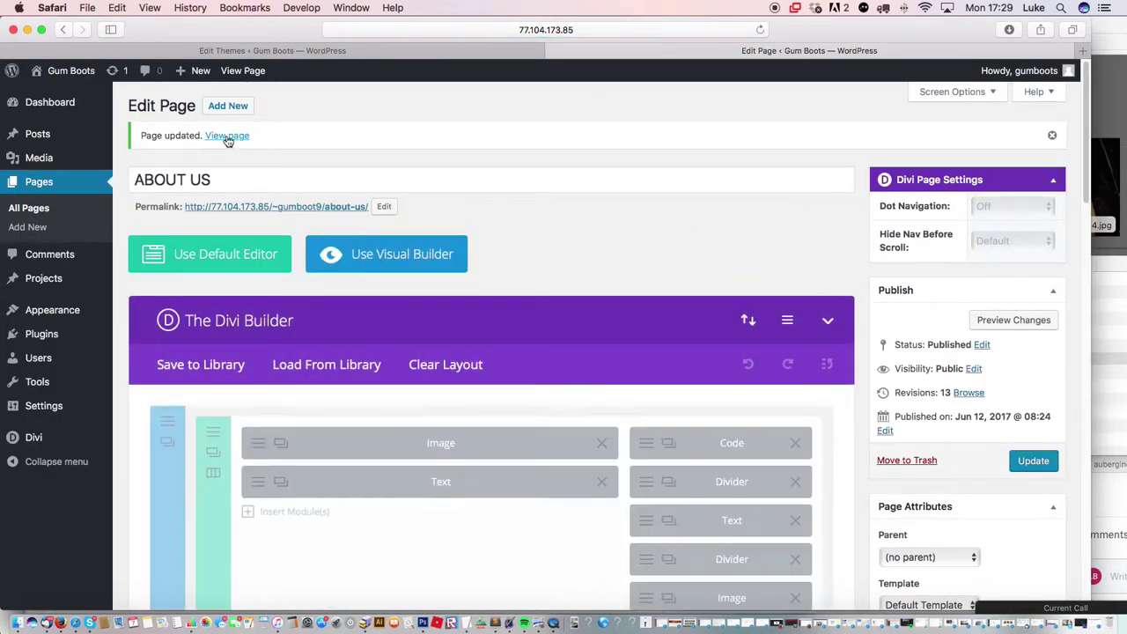
# - View the updated live About Us page from the foundation goals through the trustee and volunteer toggles, then return to its beginning
pyautogui.click(231, 138)
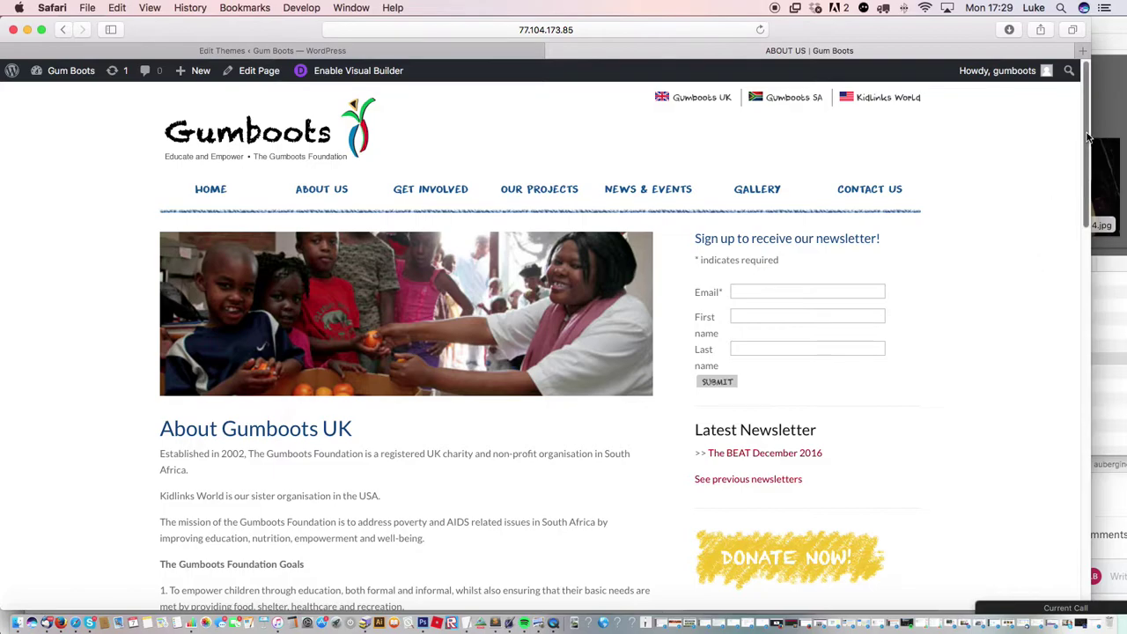
pyautogui.scroll(-5, 1073, 220)
pyautogui.scroll(-2, 1067, 268)
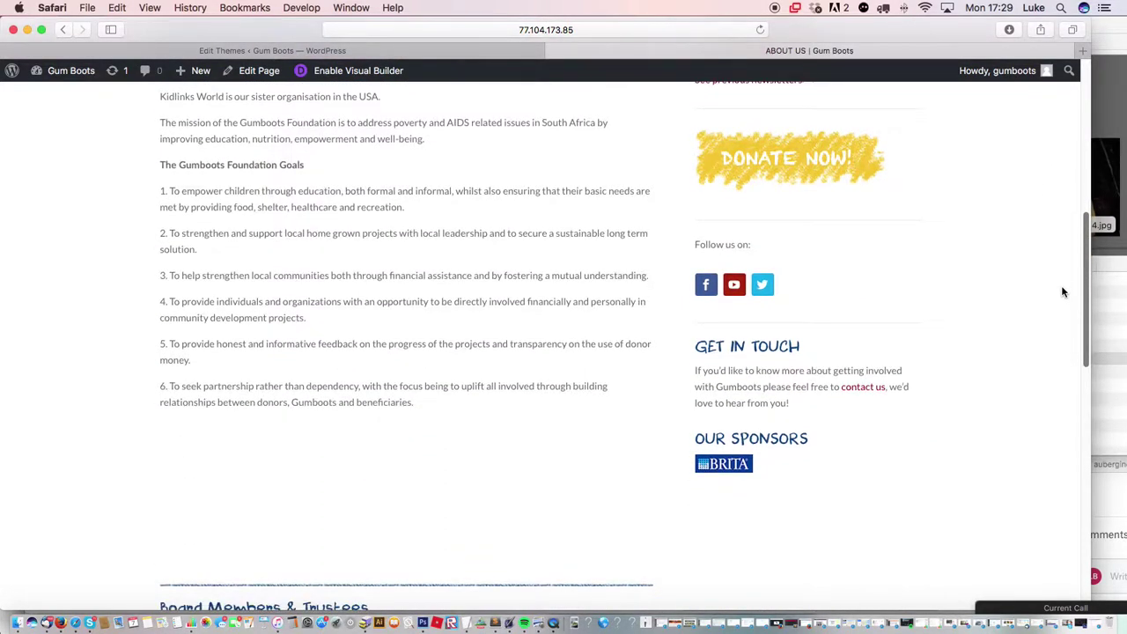
pyautogui.scroll(-6, 1062, 292)
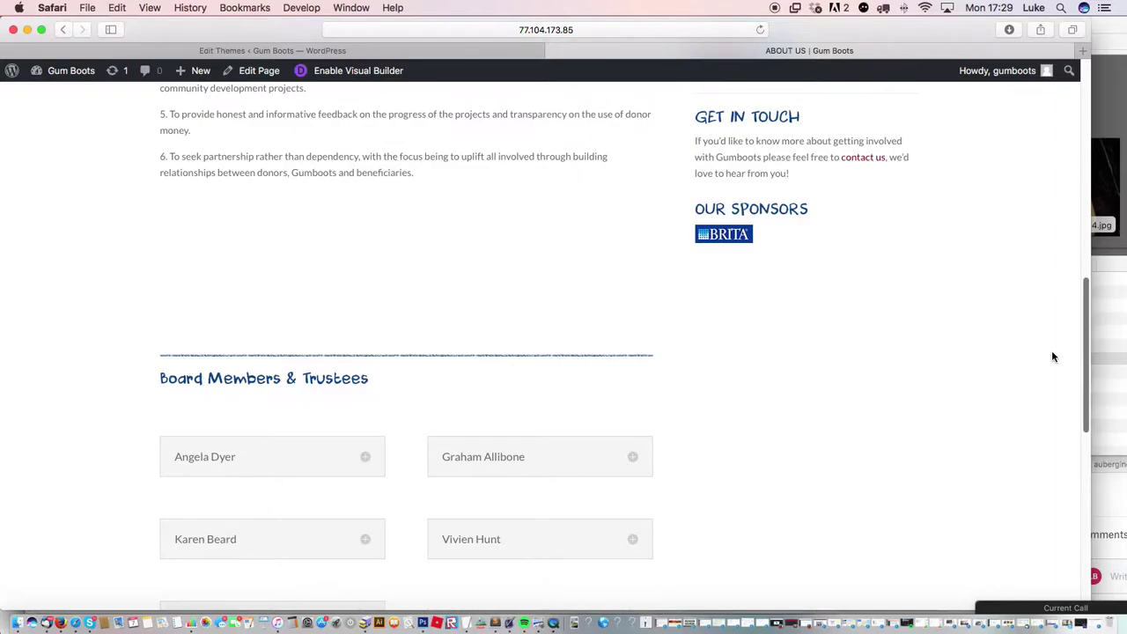
pyautogui.scroll(-2, 1050, 398)
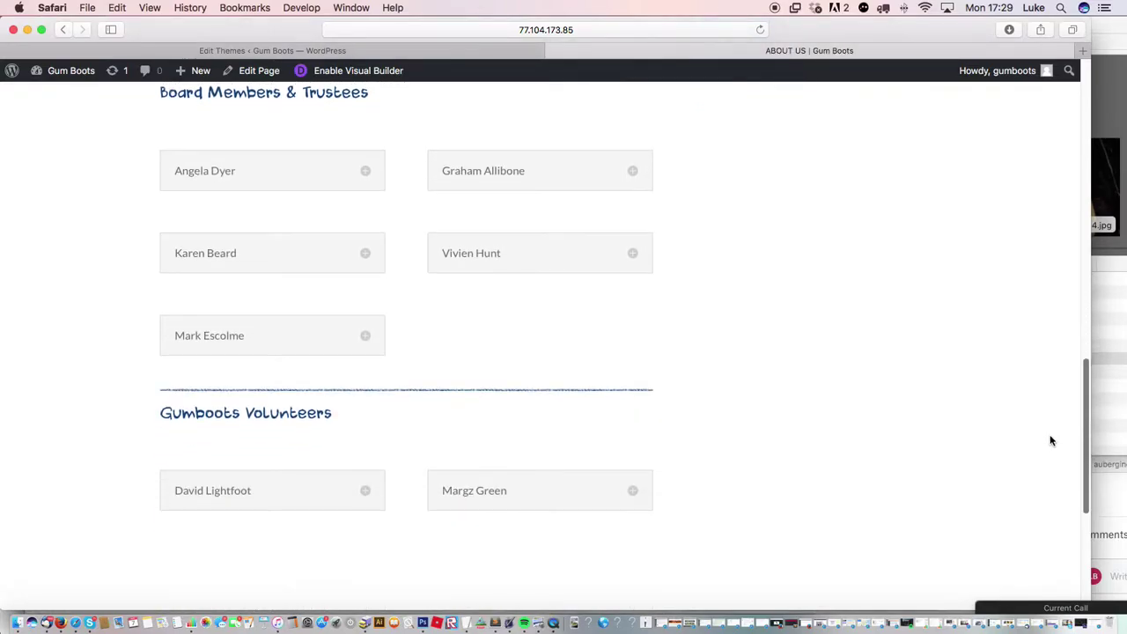
pyautogui.scroll(4, 1047, 427)
pyautogui.scroll(15, 1042, 352)
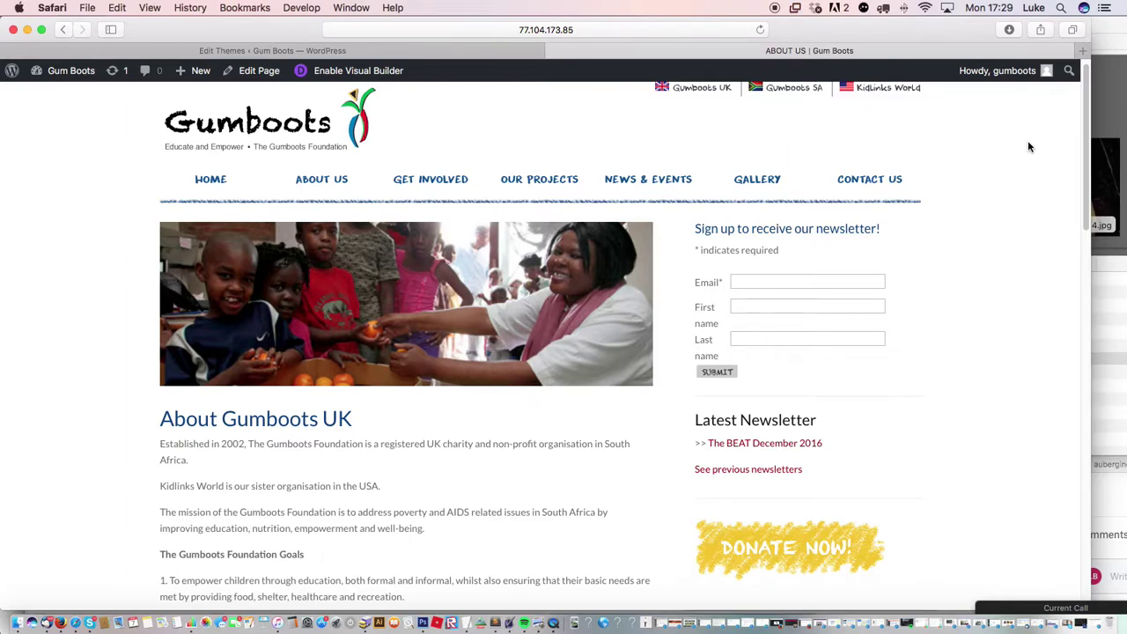
pyautogui.scroll(1, 1086, 138)
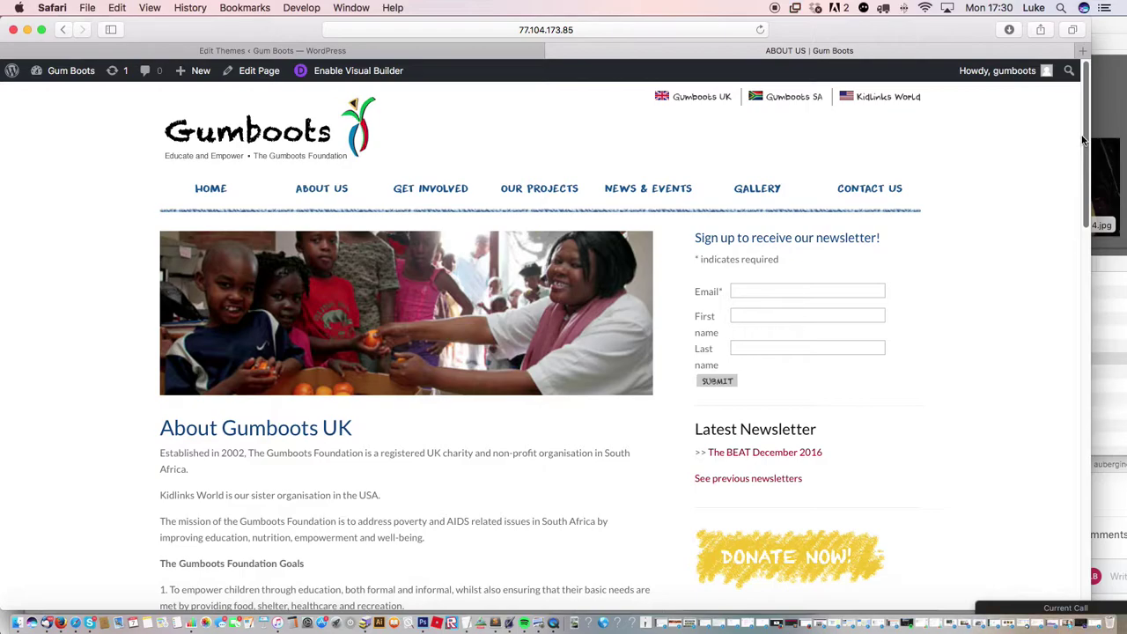
# - Switch to QuickTime Player, quit it and name the unsaved screen recording "GumBoots Training"
pyautogui.click(553, 624)
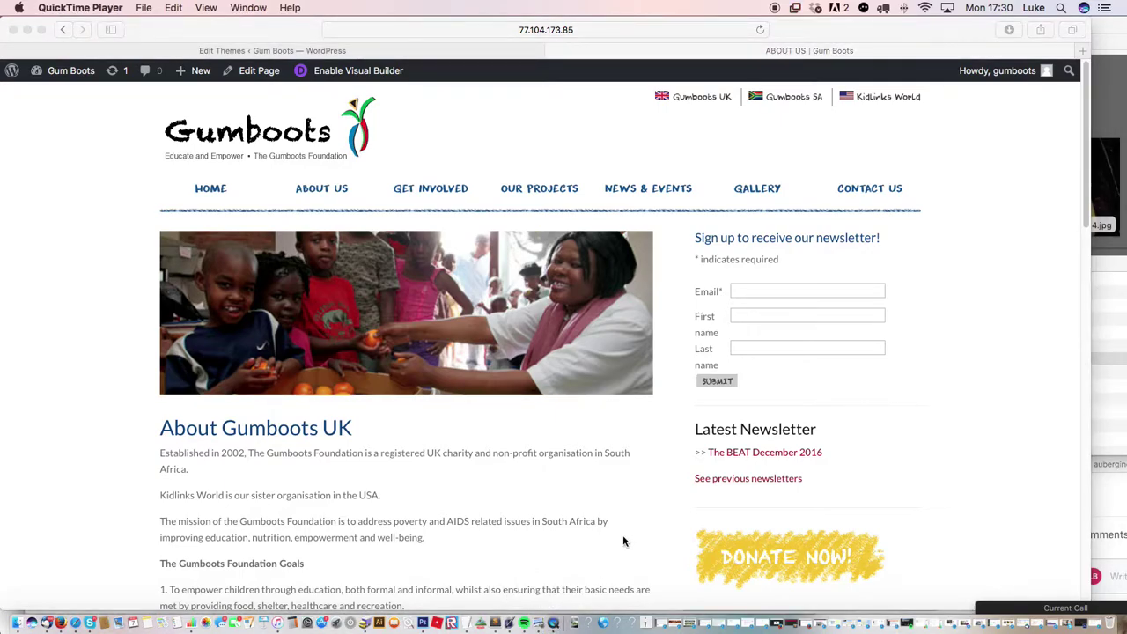
pyautogui.click(70, 8)
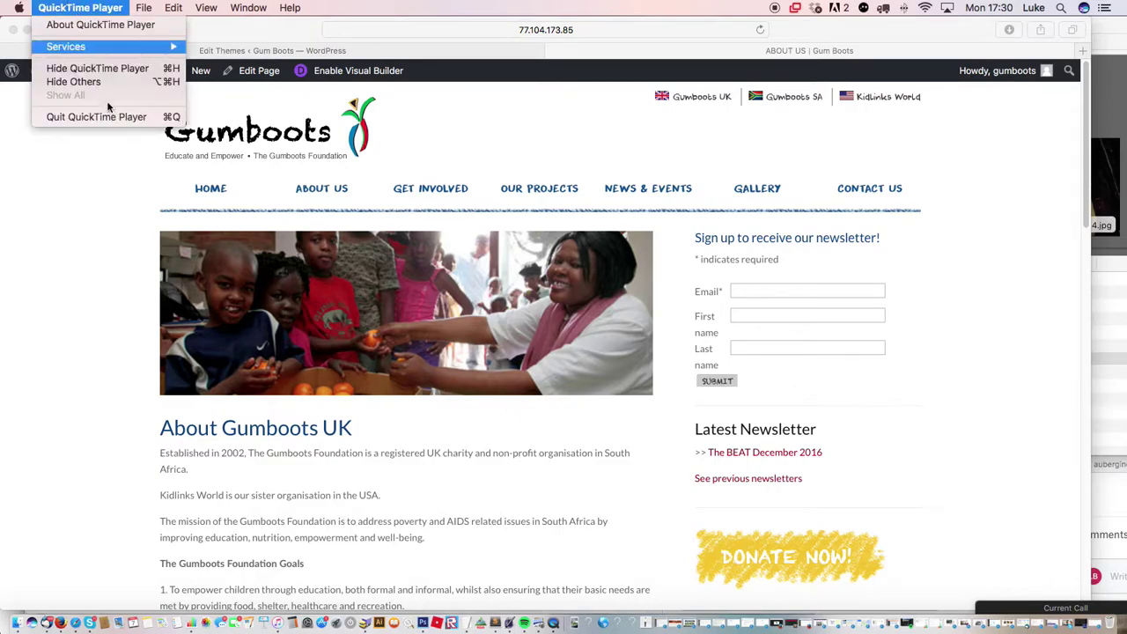
pyautogui.click(104, 123)
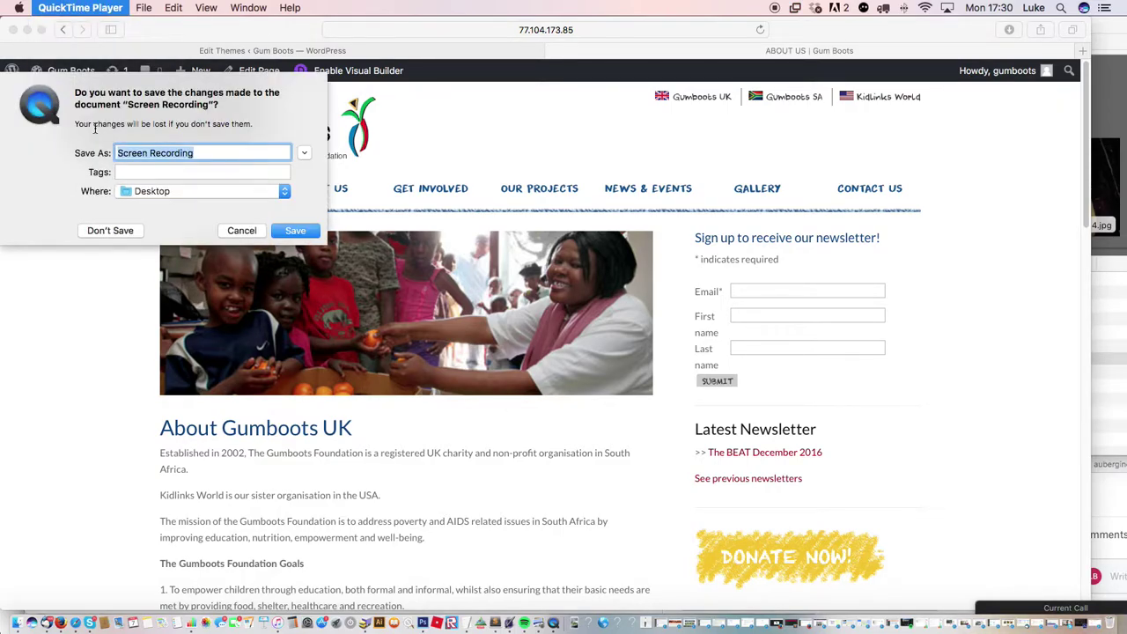
pyautogui.write('GumBoots T')
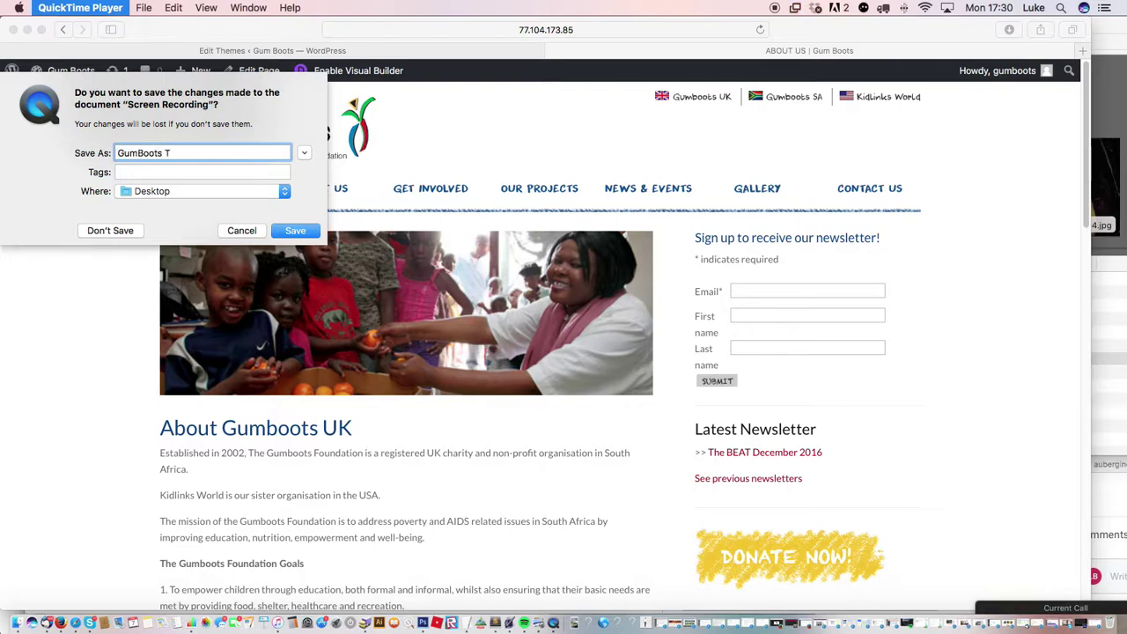
pyautogui.write('raining')
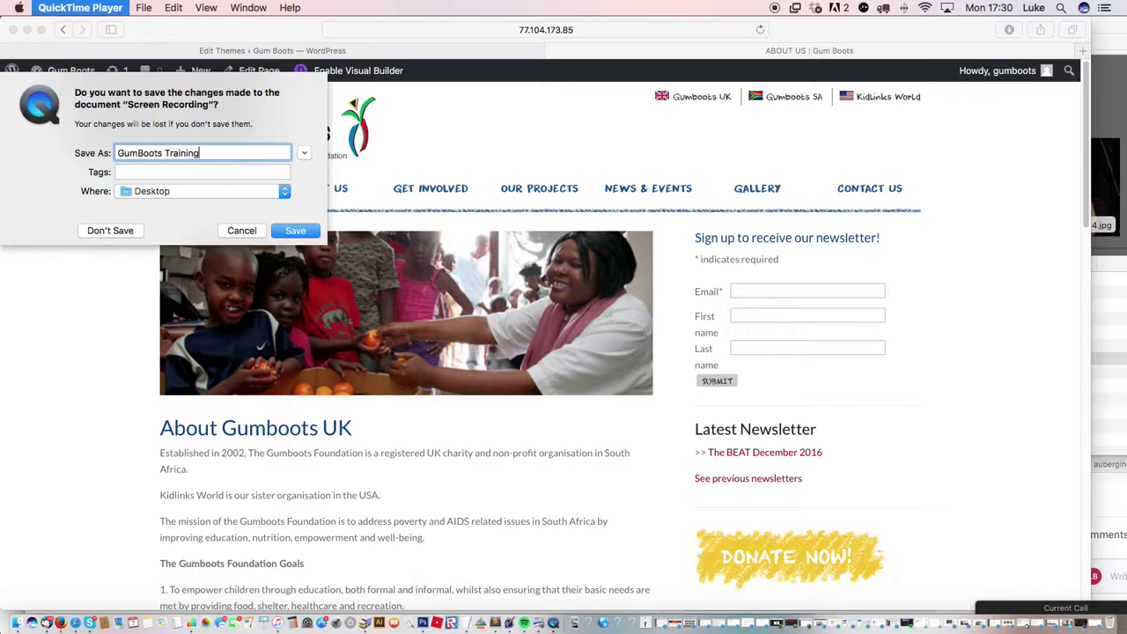